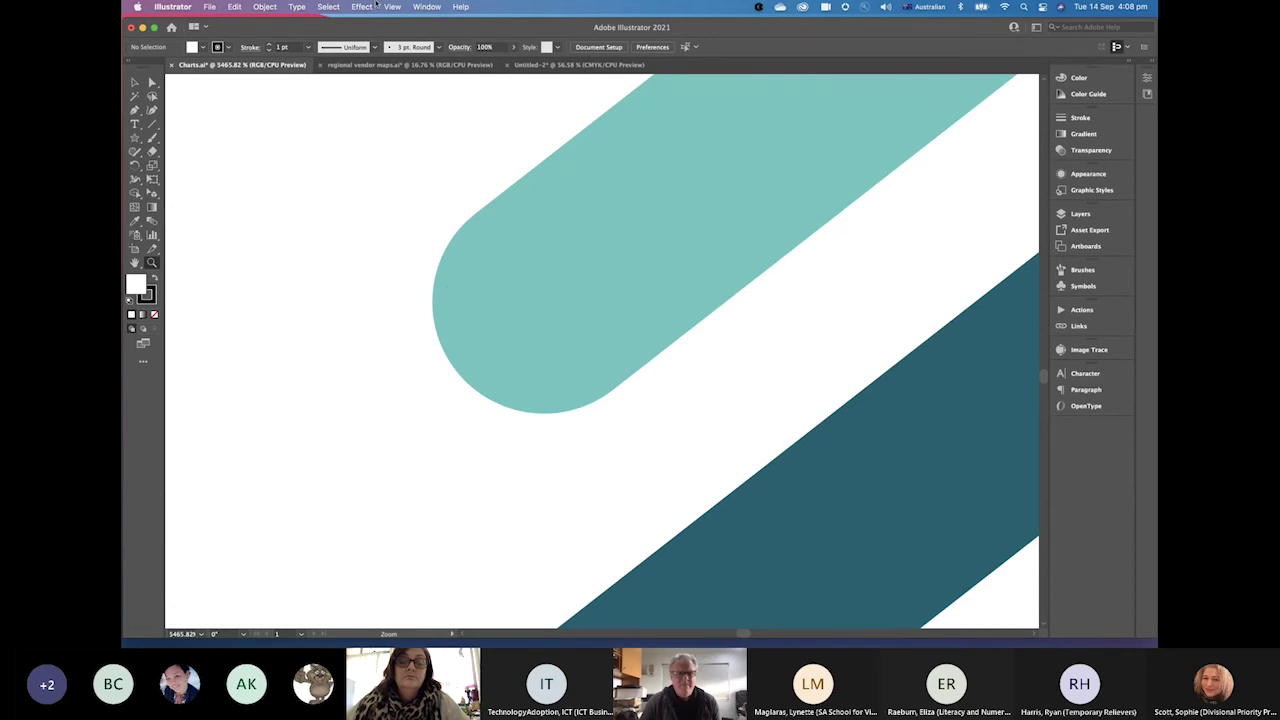
# Inspect the teal and dark blue graph lines in Outline mode, restore Preview mode, and fit the artboard in the window
pyautogui.click(363, 7)
pyautogui.moveTo(392, 7)
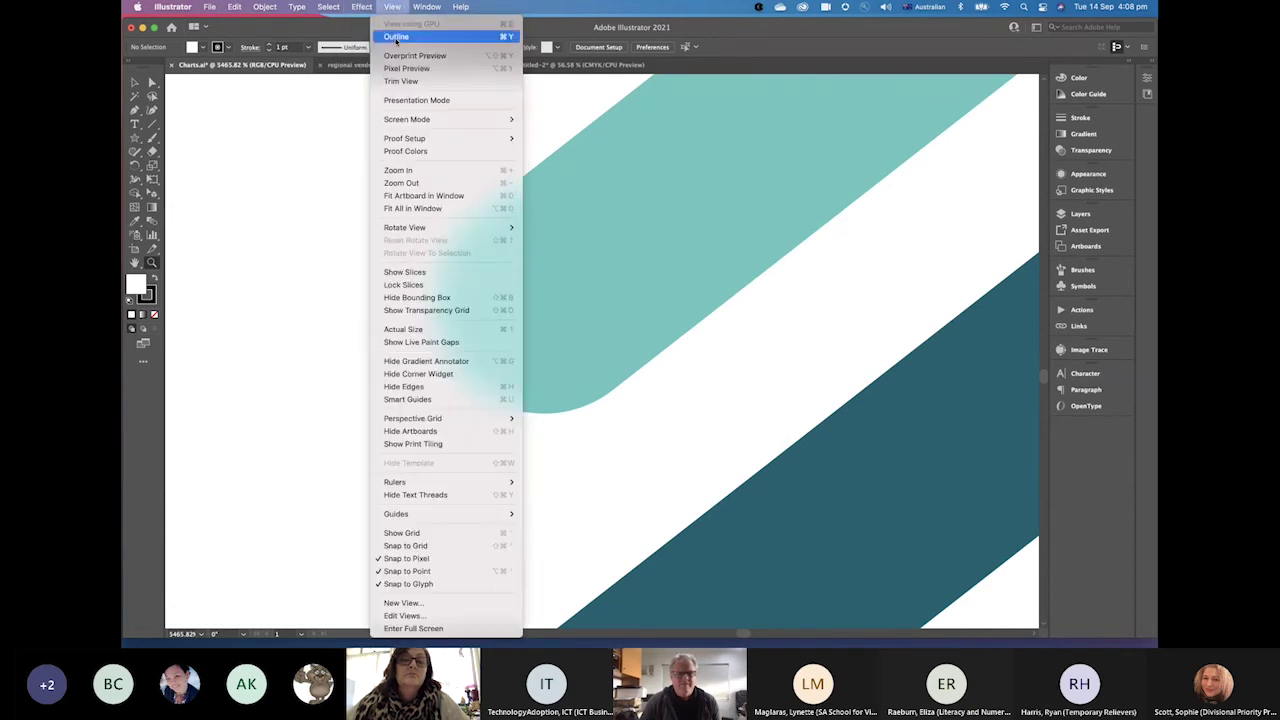
pyautogui.click(396, 40)
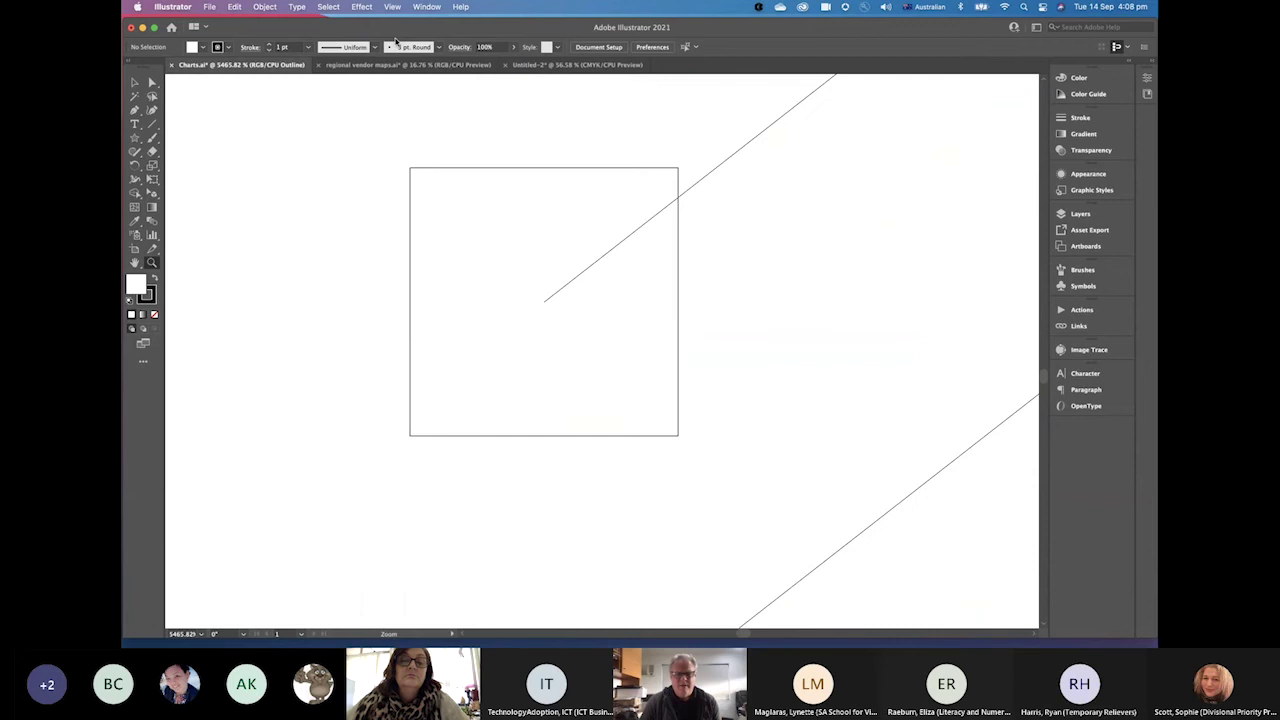
pyautogui.click(364, 7)
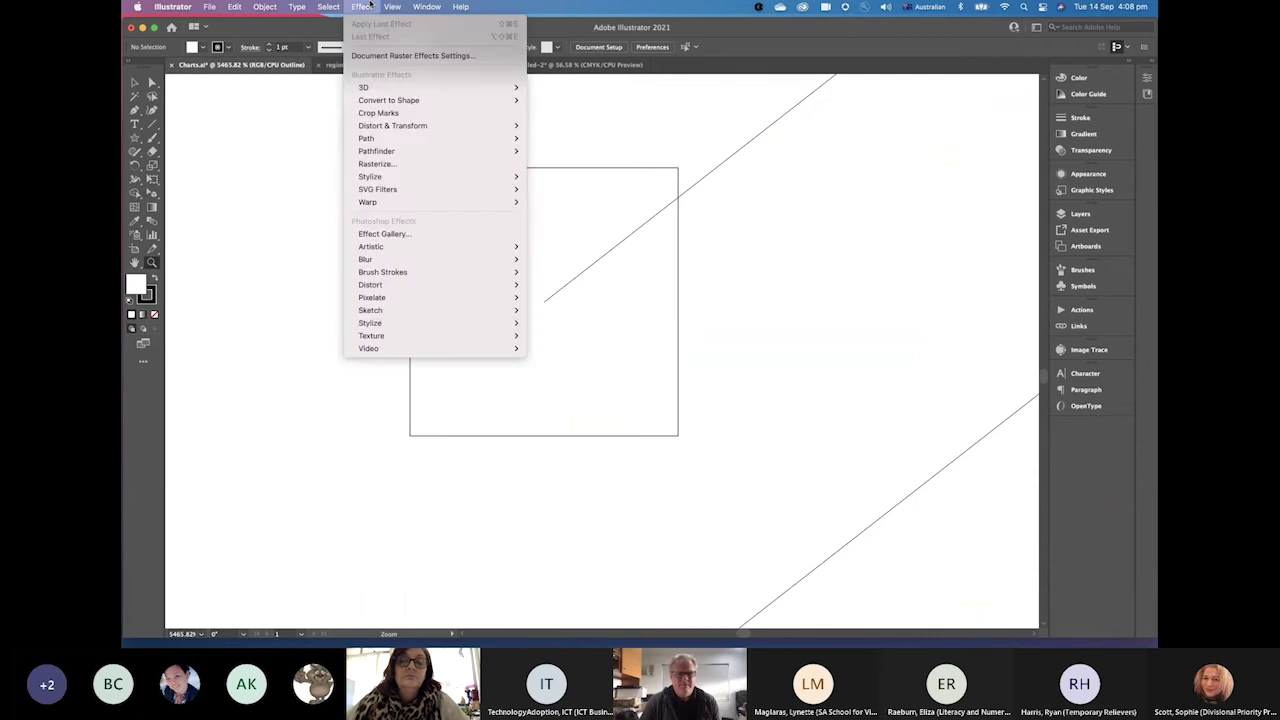
pyautogui.moveTo(392, 7)
pyautogui.click(399, 37)
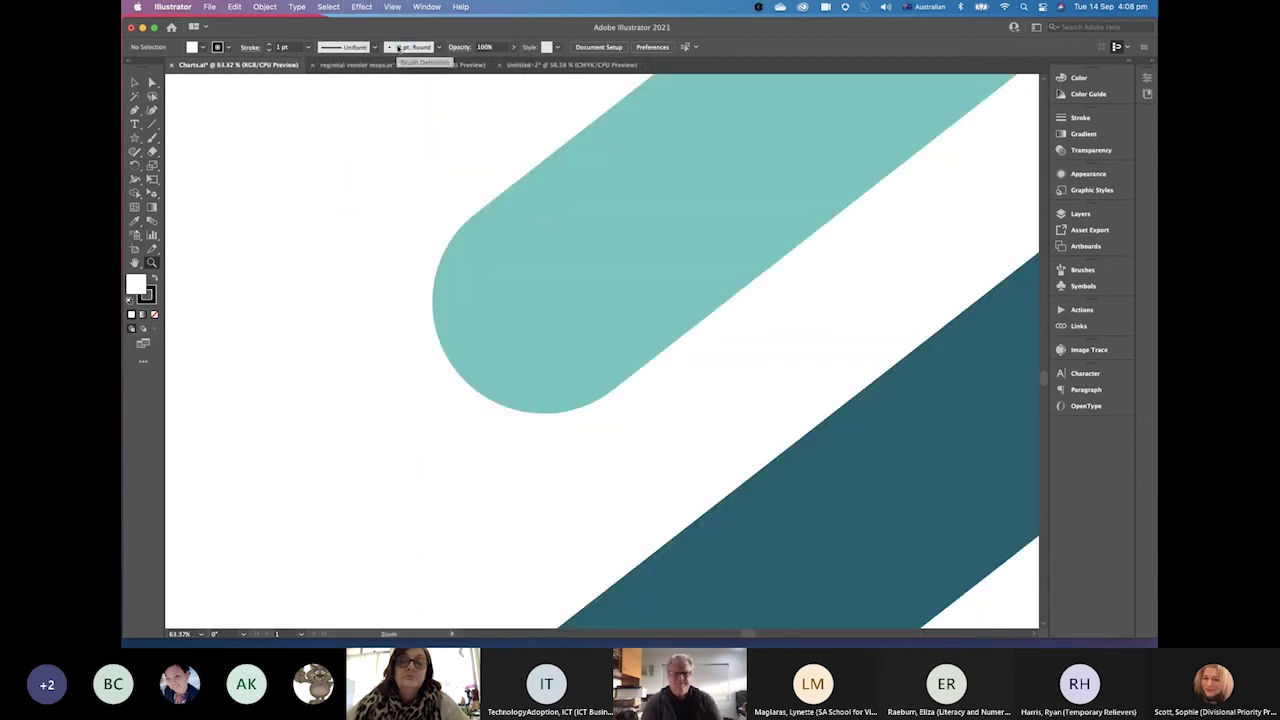
pyautogui.press('super+0')
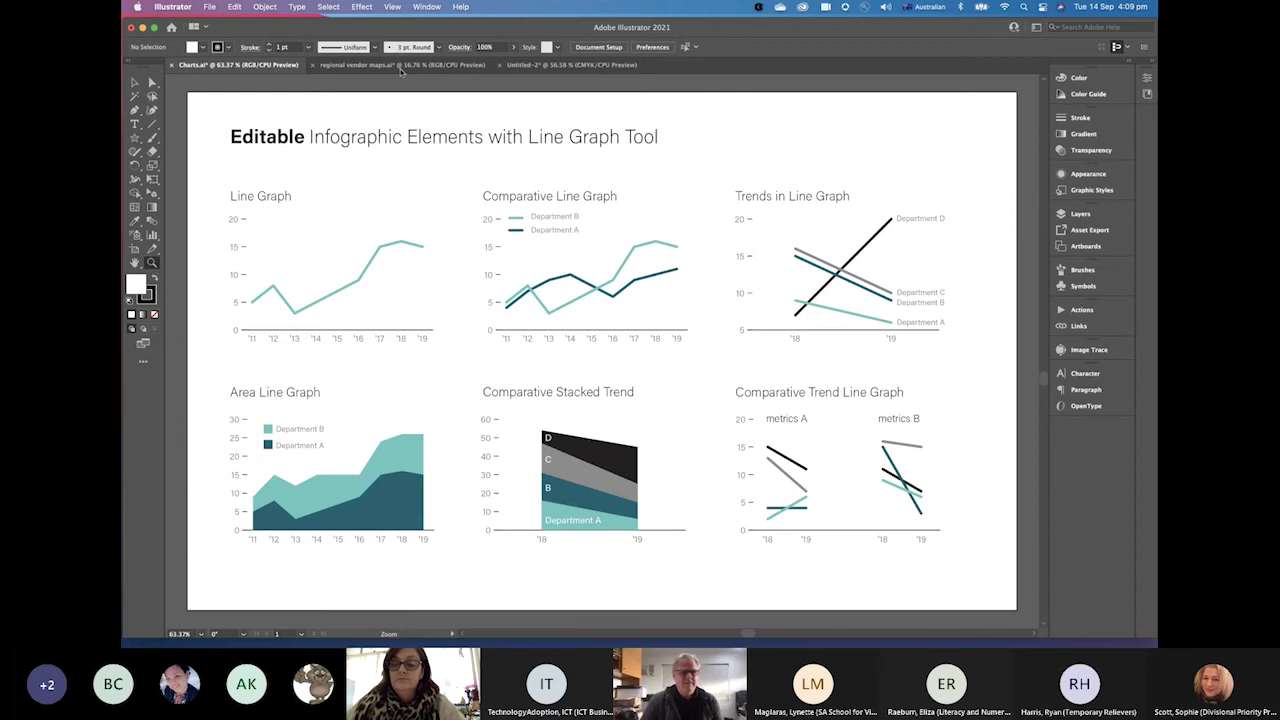
# Switch to the regional vendor maps document, examine the street map's paths in Outline mode, and return to Preview mode
pyautogui.click(366, 67)
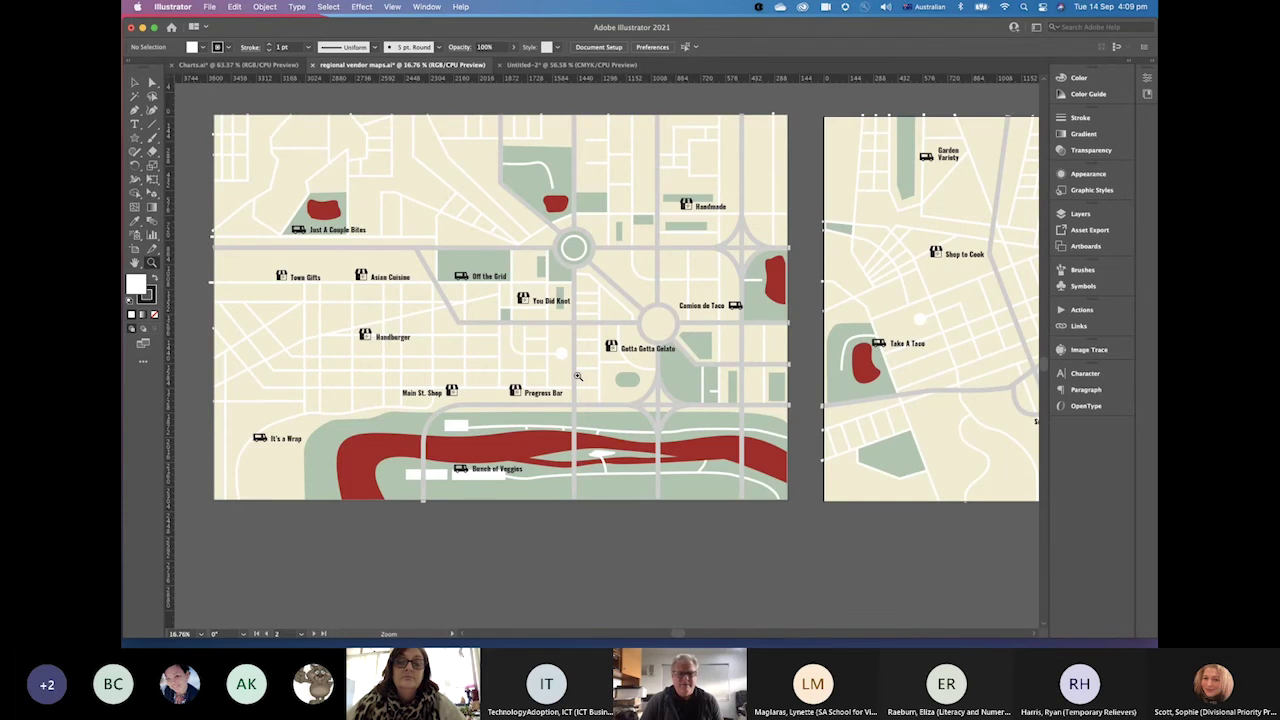
pyautogui.click(578, 376)
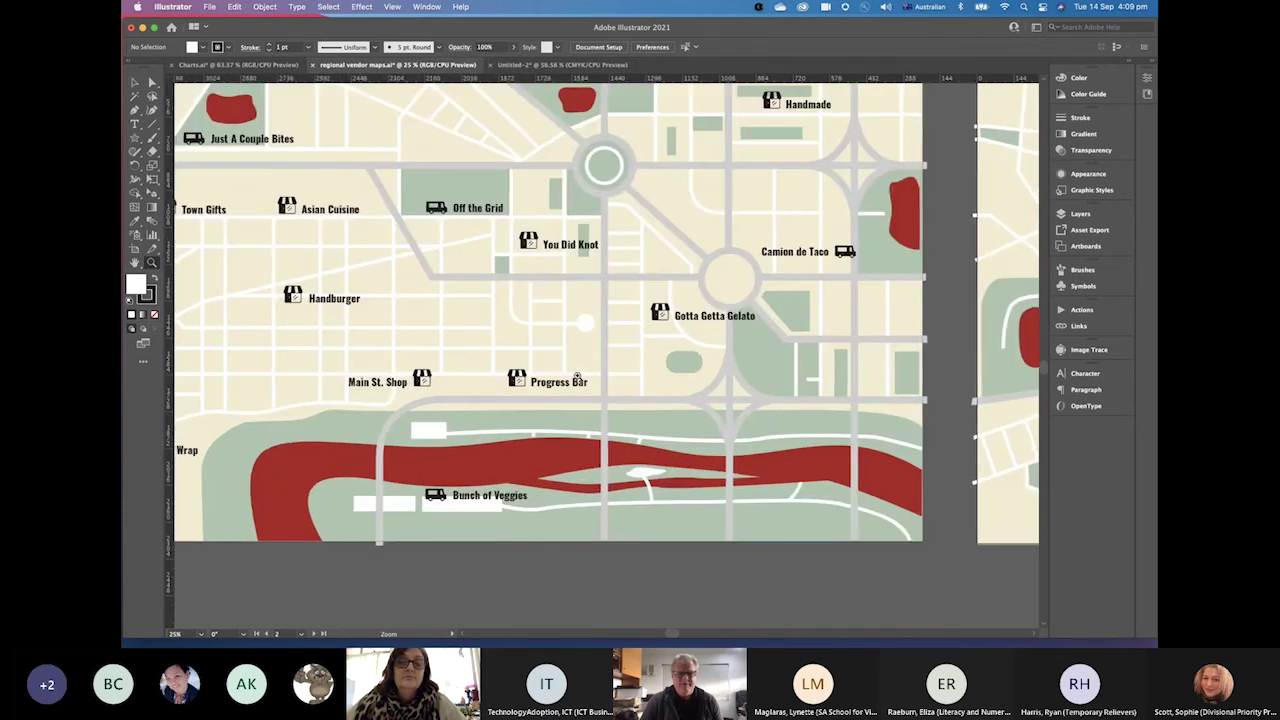
pyautogui.scroll(3, 578, 376)
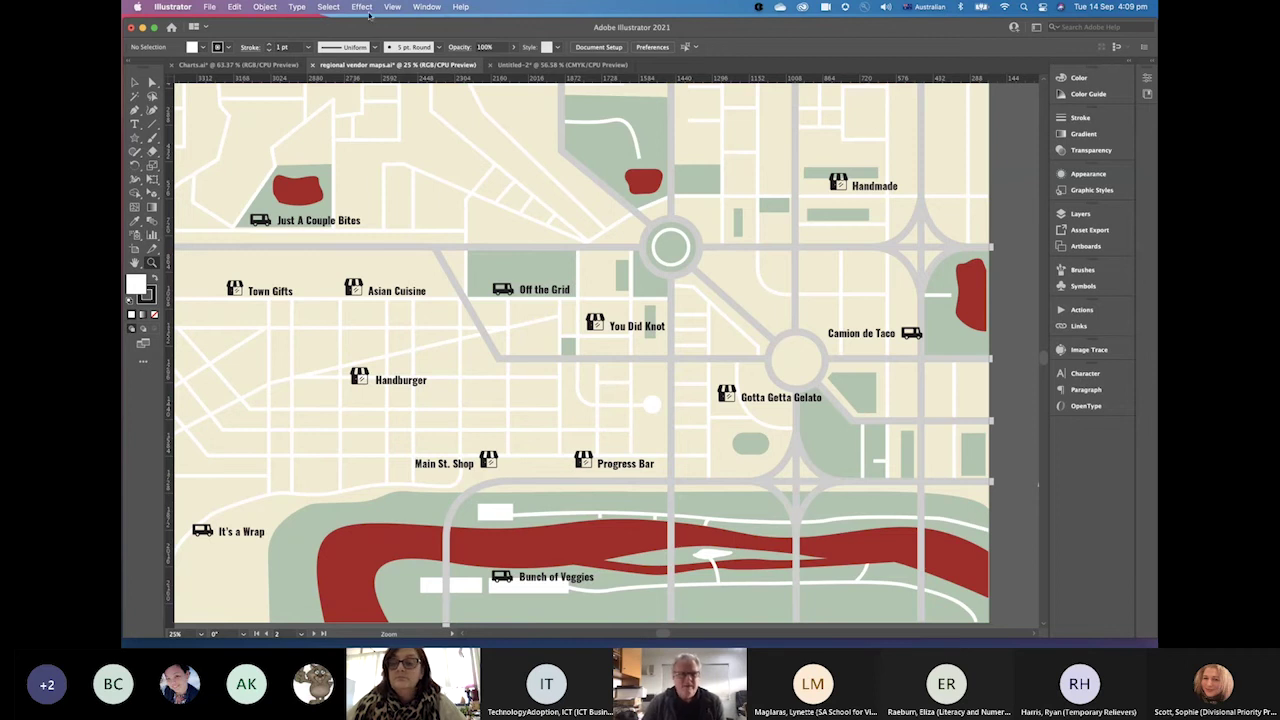
pyautogui.click(392, 7)
pyautogui.click(396, 37)
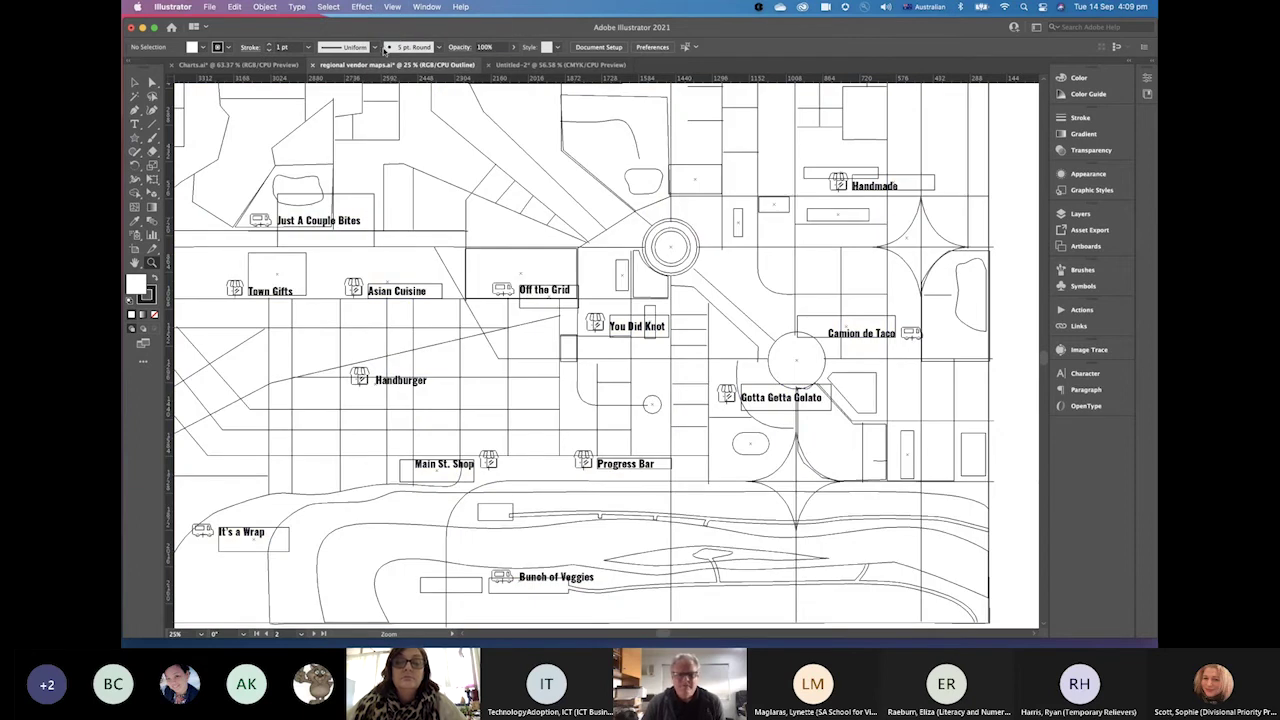
pyautogui.click(390, 7)
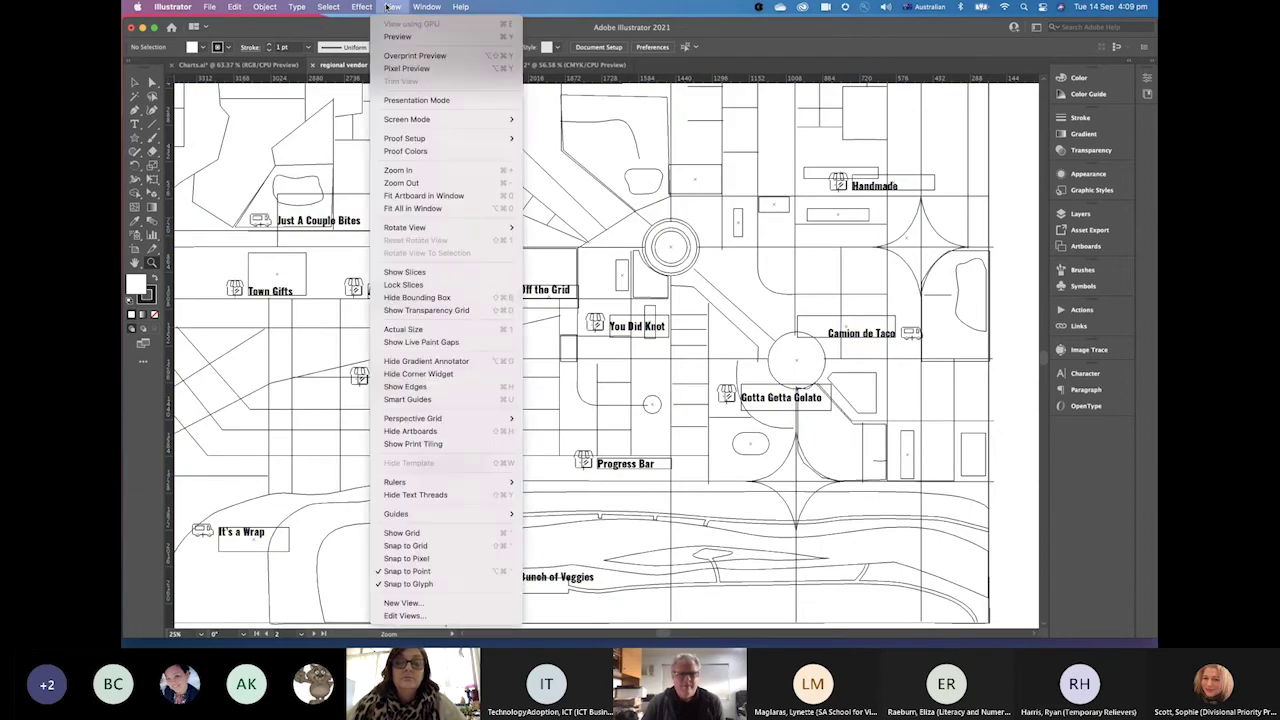
pyautogui.click(396, 37)
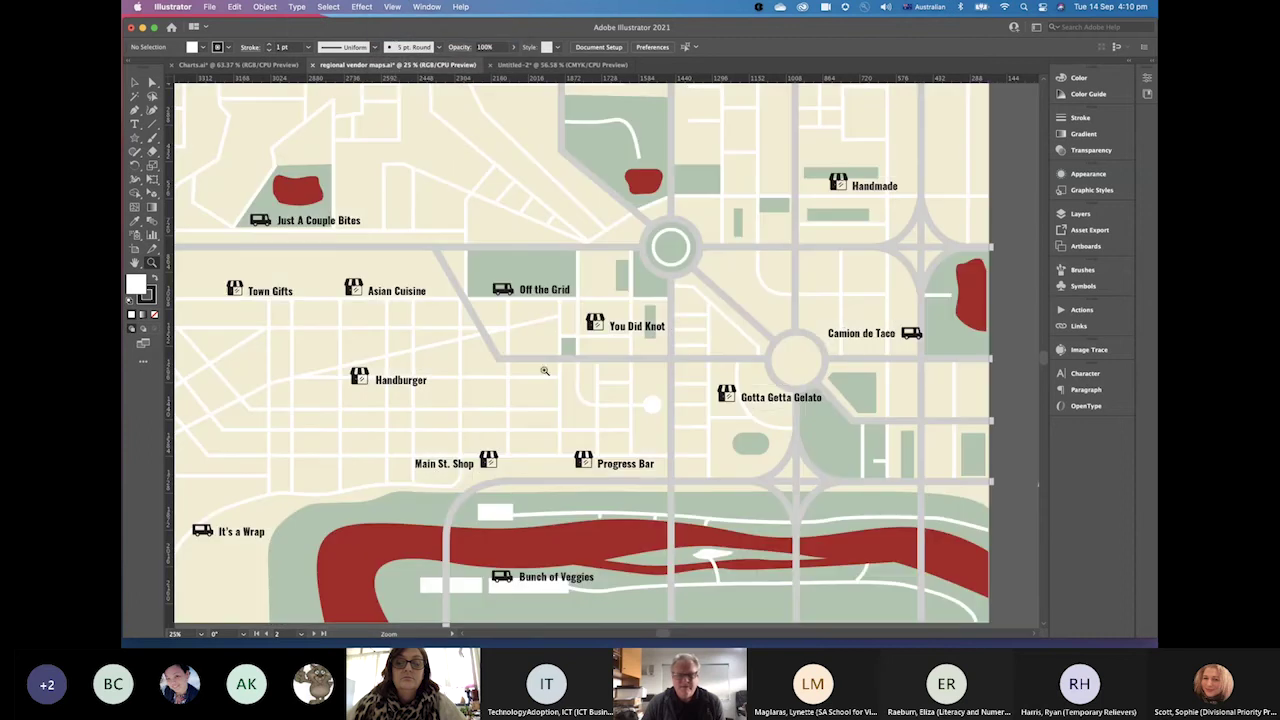
# Examine the "You Did Knot" label on the vendor map at high magnification and return to a full artboard view
pyautogui.press('super+minus')
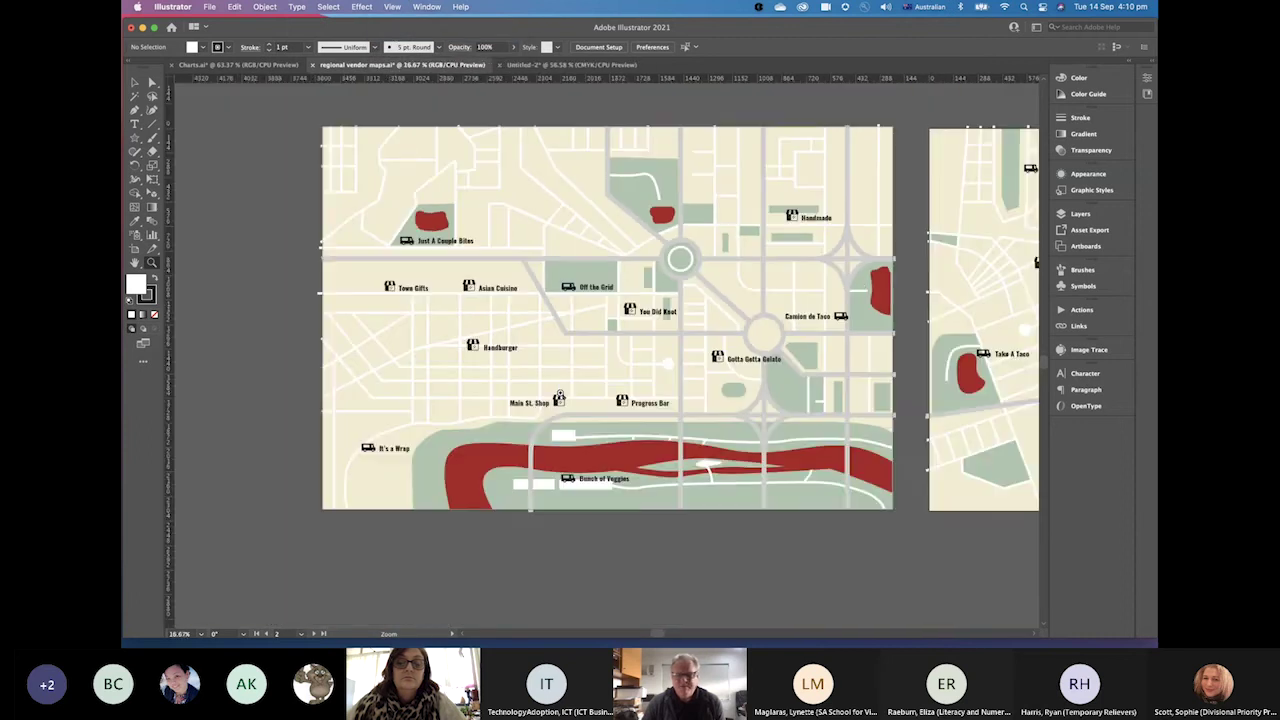
pyautogui.hscroll(5, 560, 395)
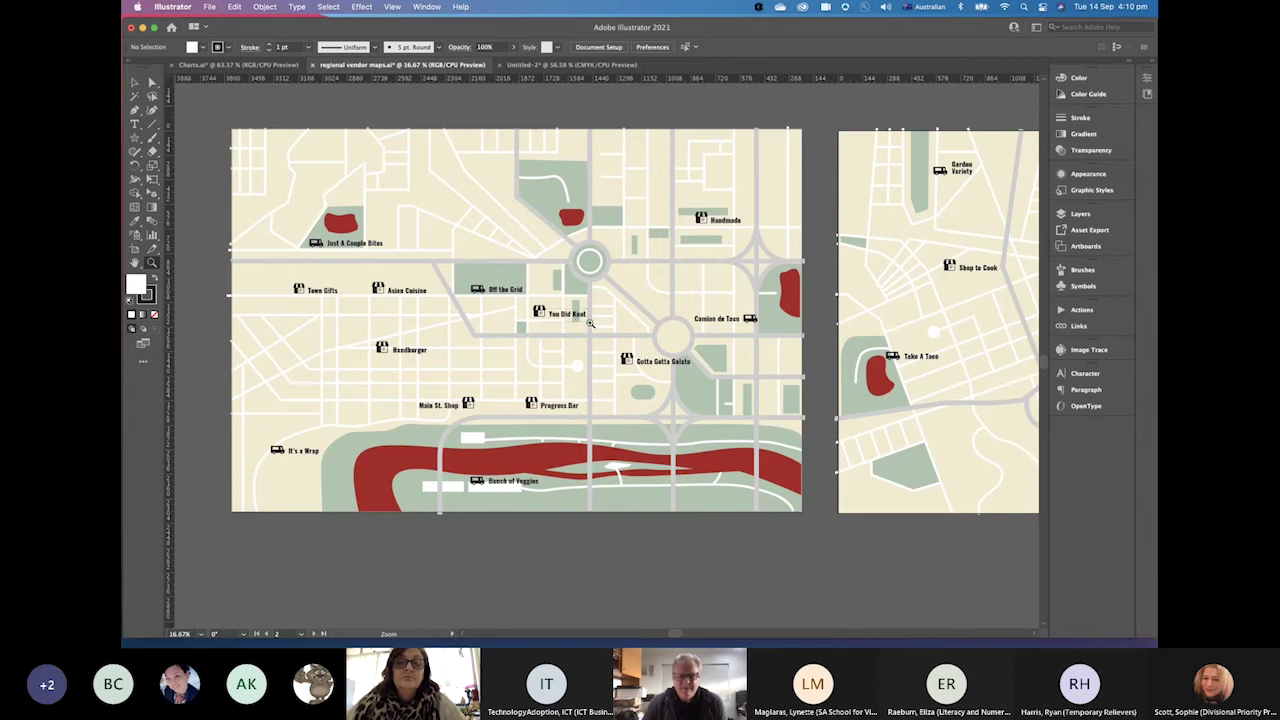
pyautogui.moveTo(545, 302); pyautogui.dragTo(591, 323)
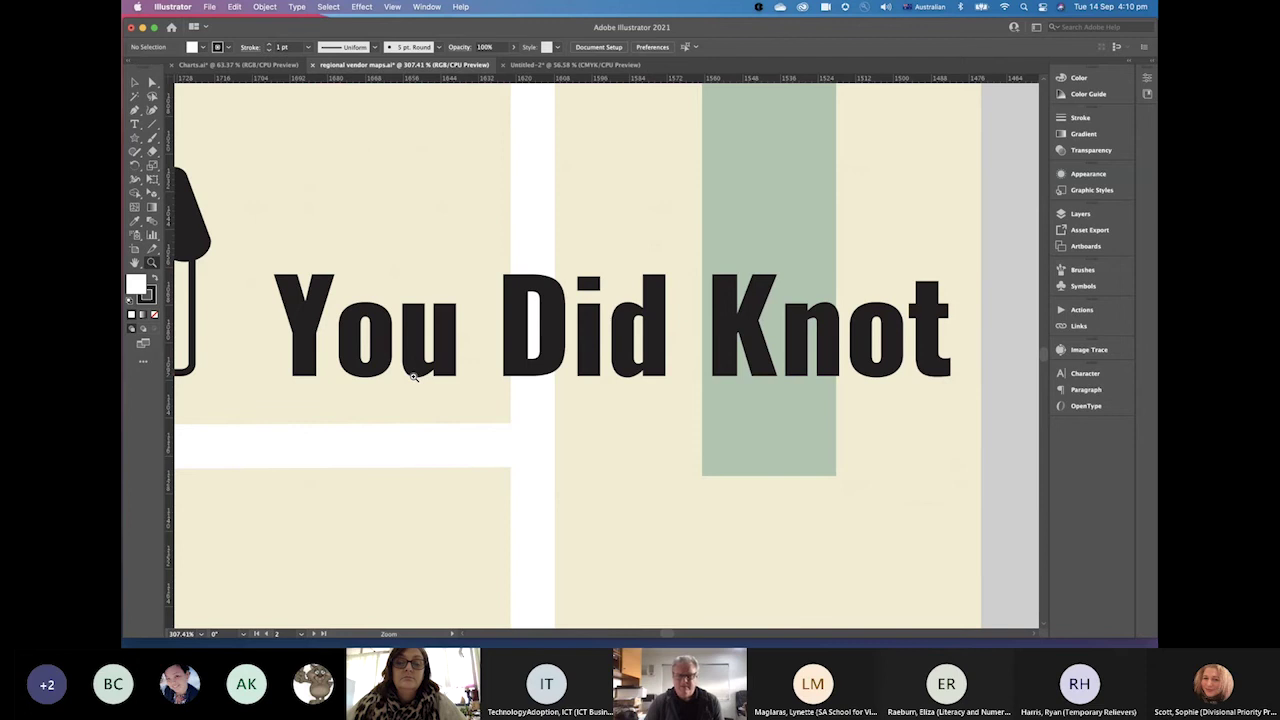
pyautogui.press('super+0')
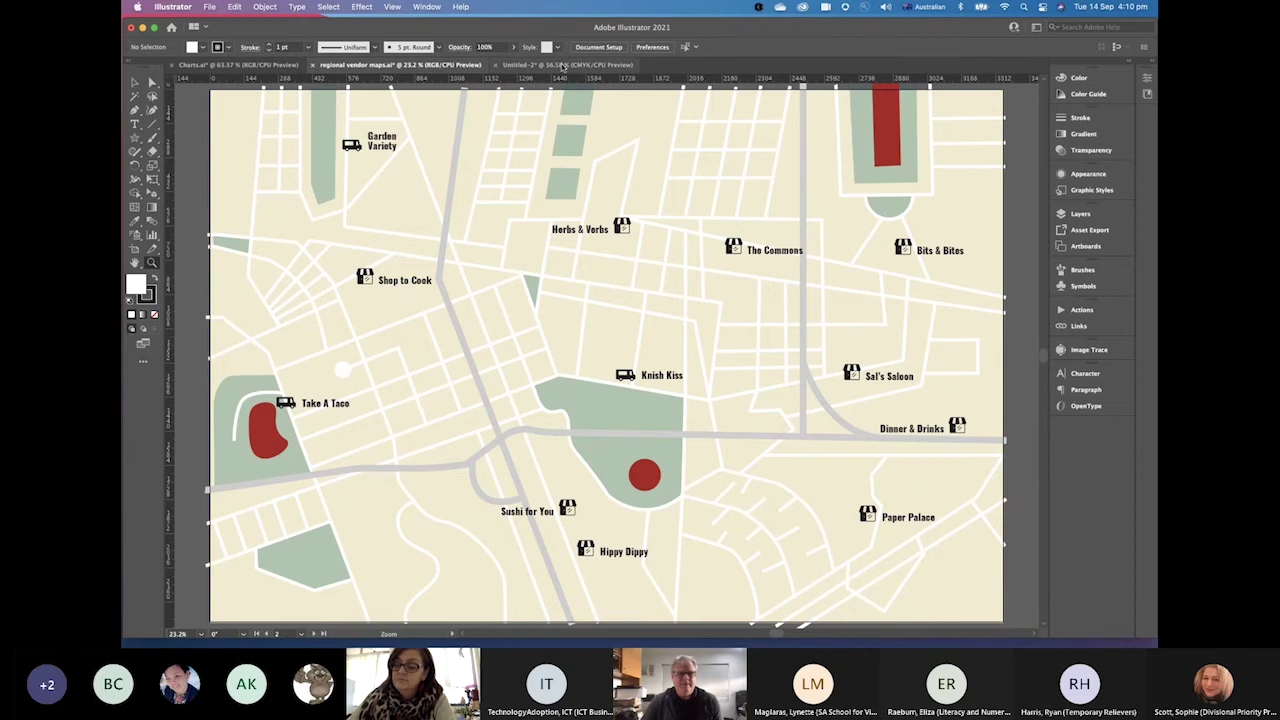
# In the Untitled-2 document, draw a closed, curved black shape about 108 by 63 mm on the page's upper half with the Pen tool
pyautogui.click(563, 64)
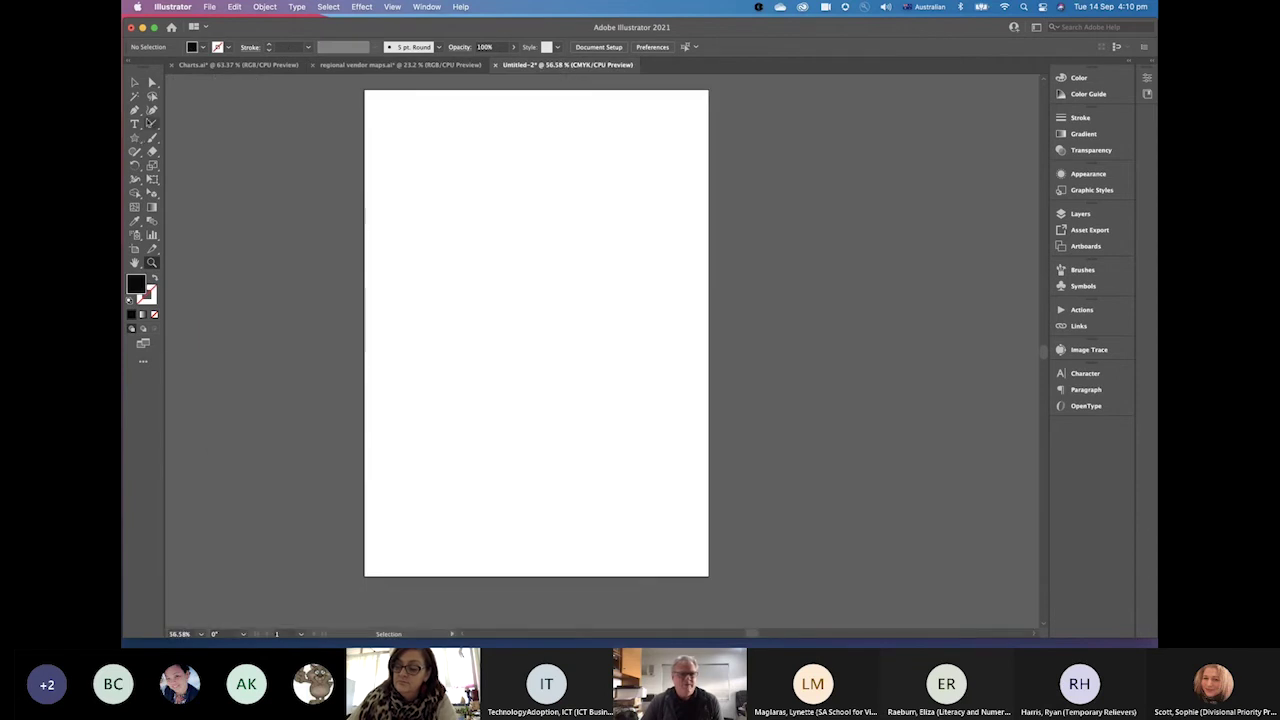
pyautogui.click(133, 115)
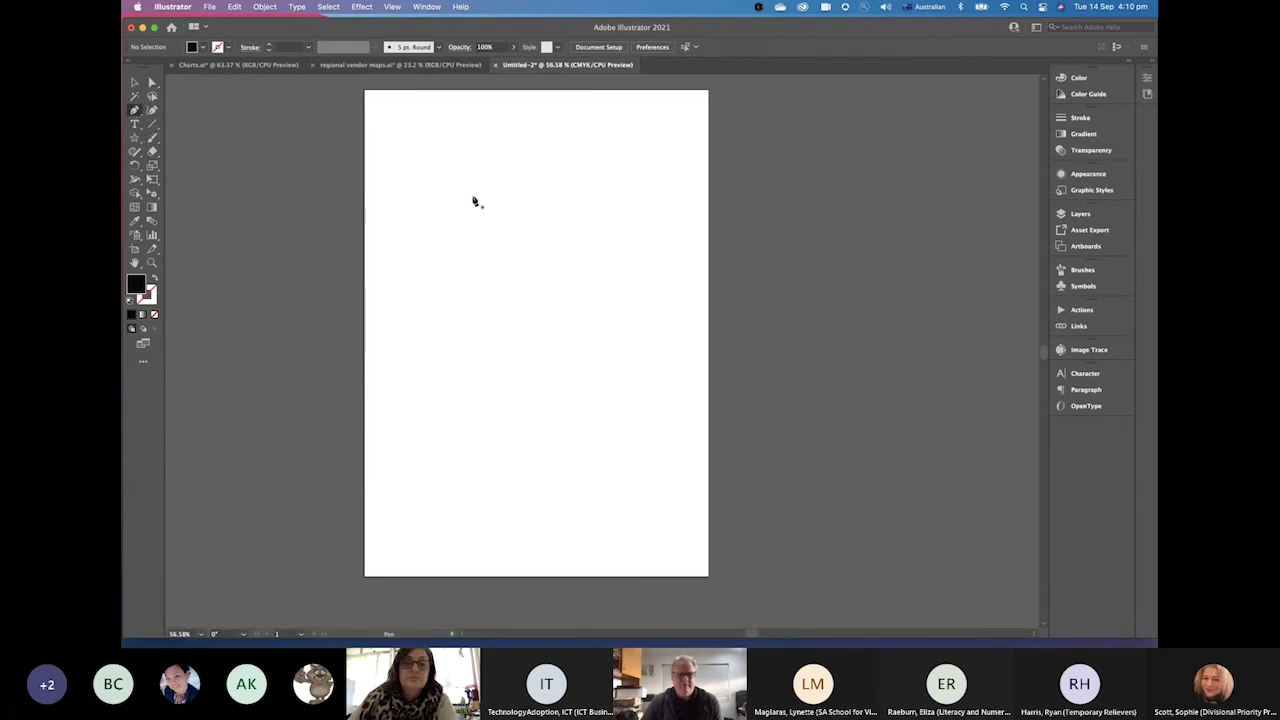
pyautogui.click(484, 128)
pyautogui.click(432, 220)
pyautogui.moveTo(459, 278); pyautogui.dragTo(523, 274)
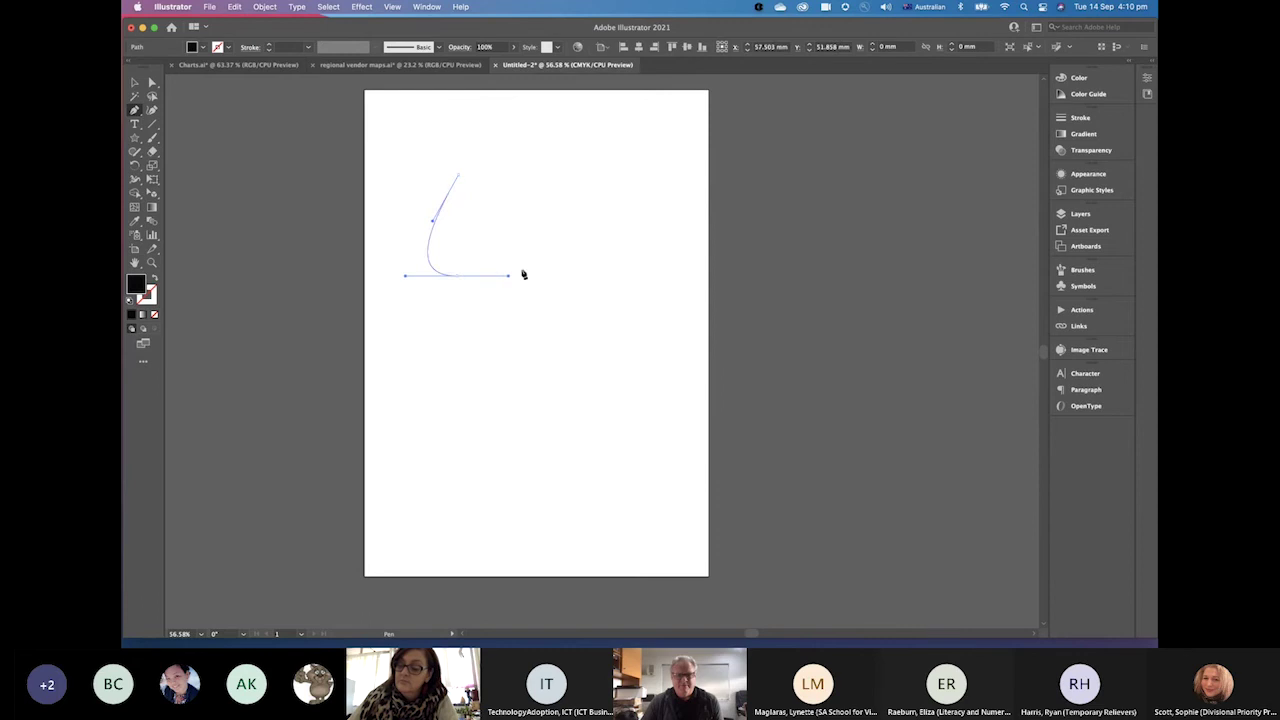
pyautogui.moveTo(594, 242); pyautogui.dragTo(578, 199)
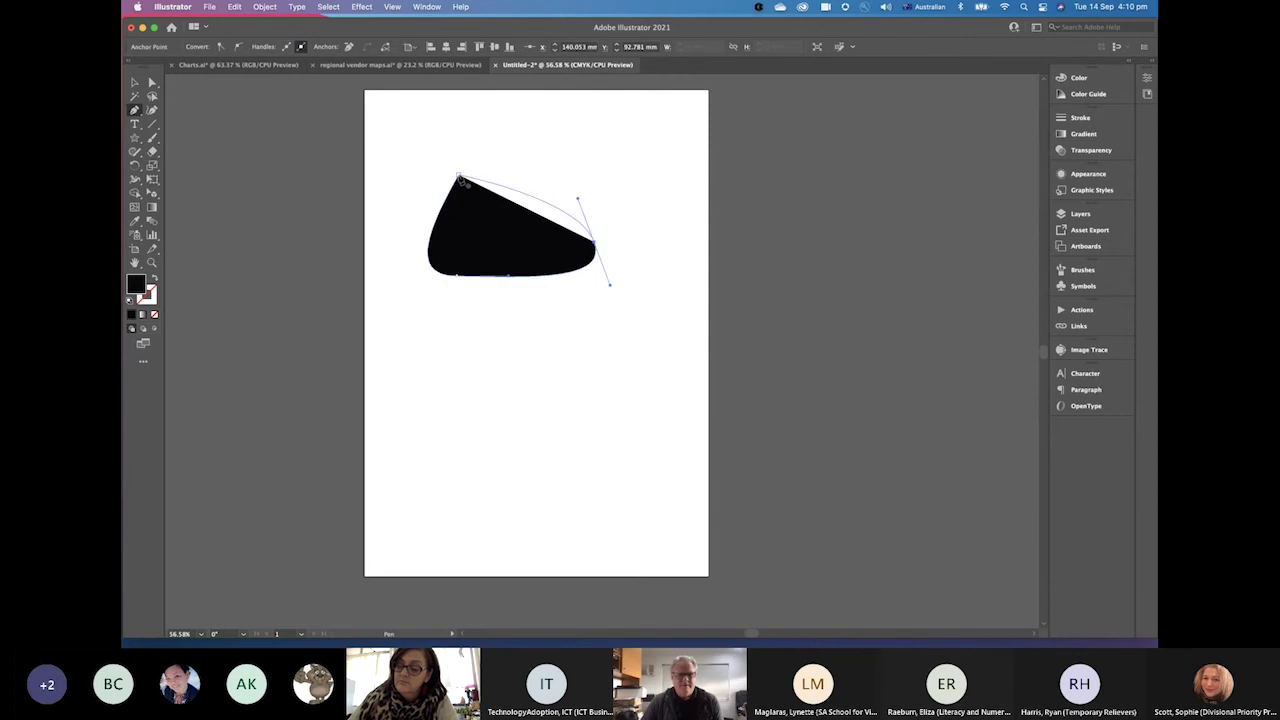
pyautogui.moveTo(459, 177); pyautogui.dragTo(406, 184)
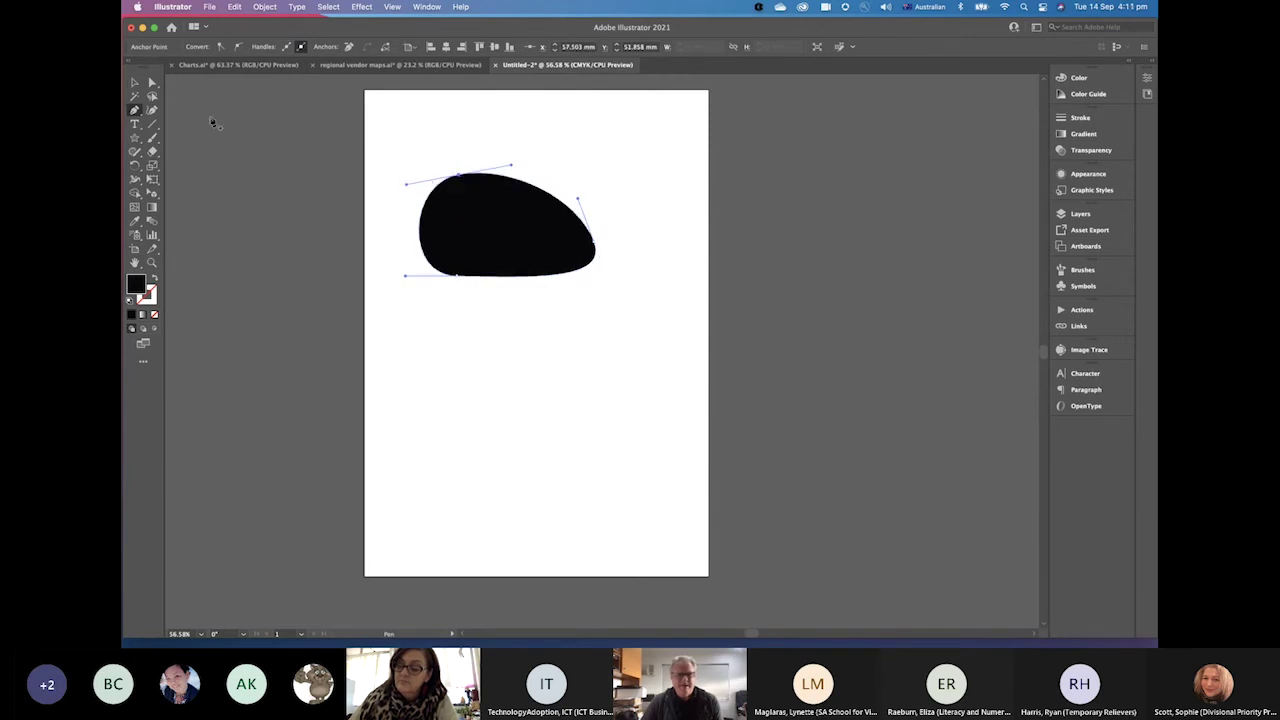
# Move the black shape down and to the right on the page, and delete it
pyautogui.click(135, 82)
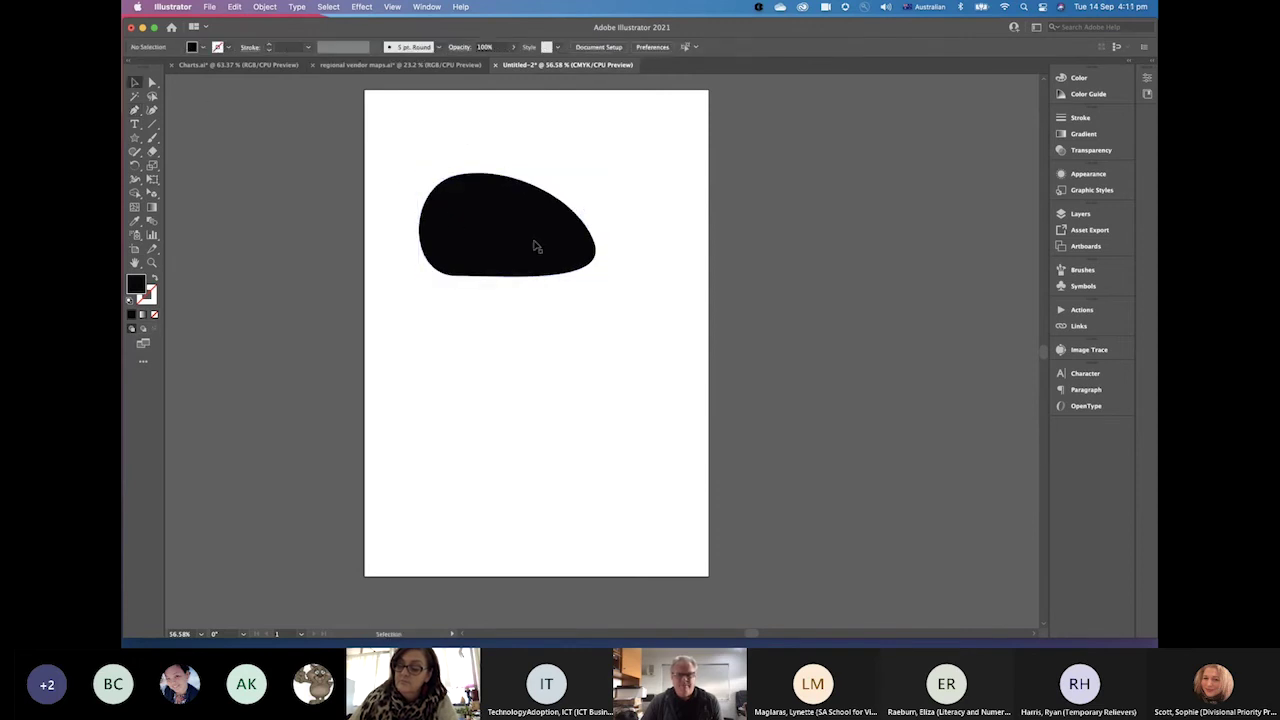
pyautogui.moveTo(534, 243); pyautogui.dragTo(575, 276)
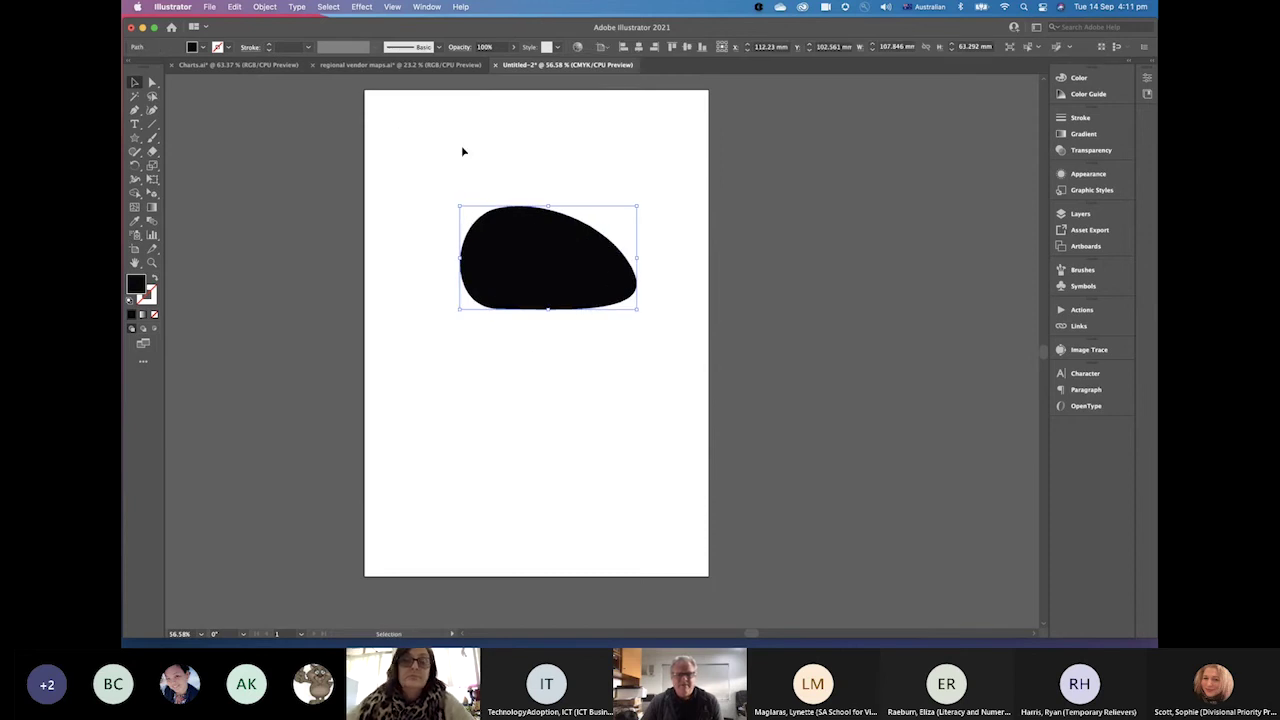
pyautogui.press('Delete')
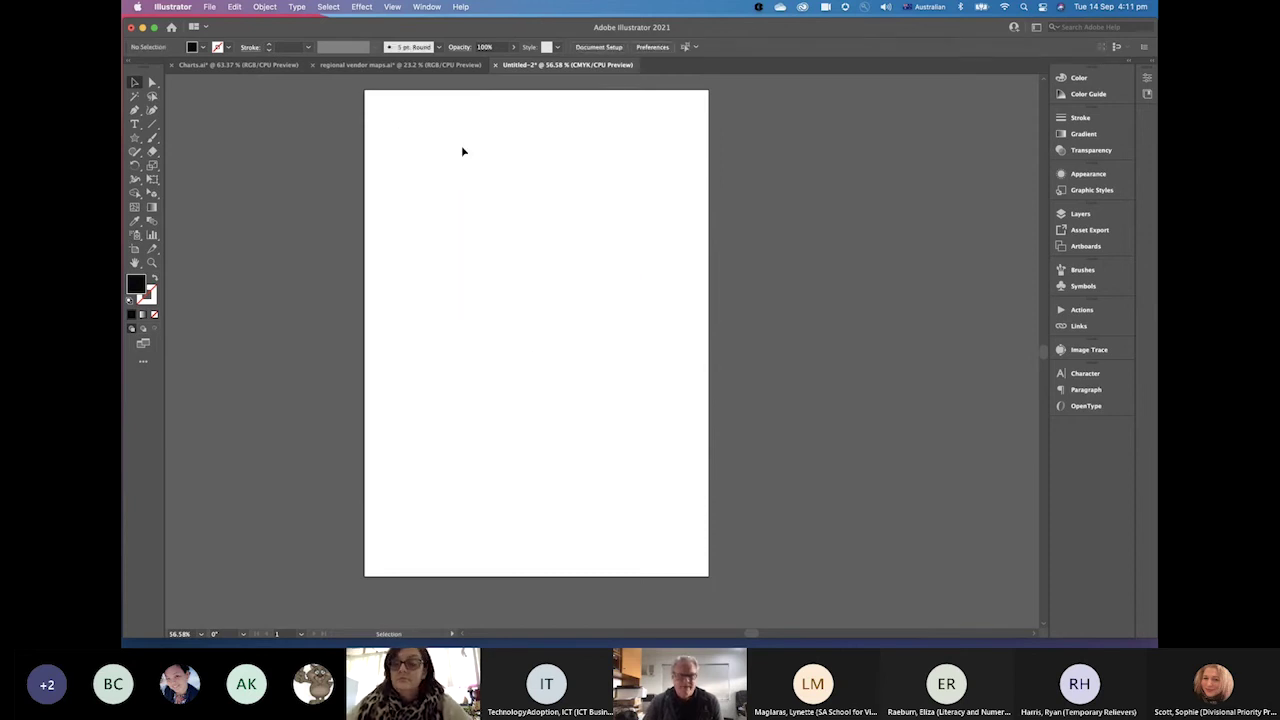
pyautogui.press('a')
pyautogui.press('super+0')
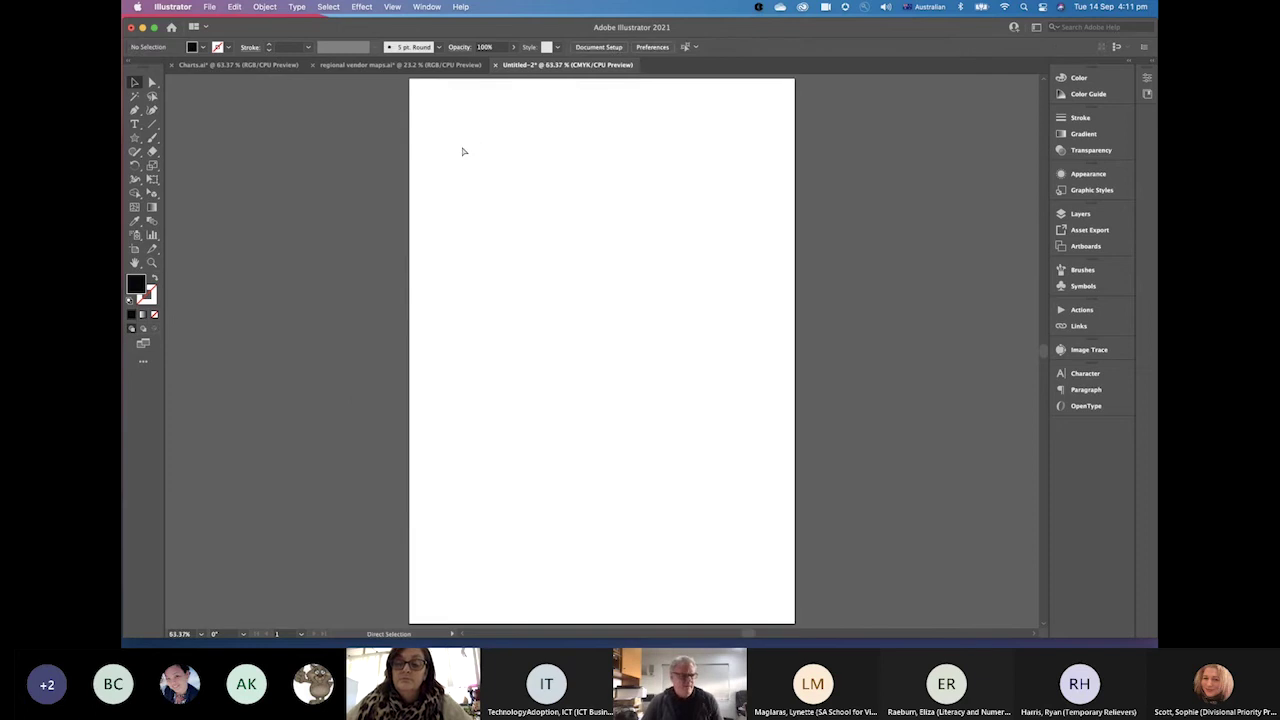
pyautogui.press('v')
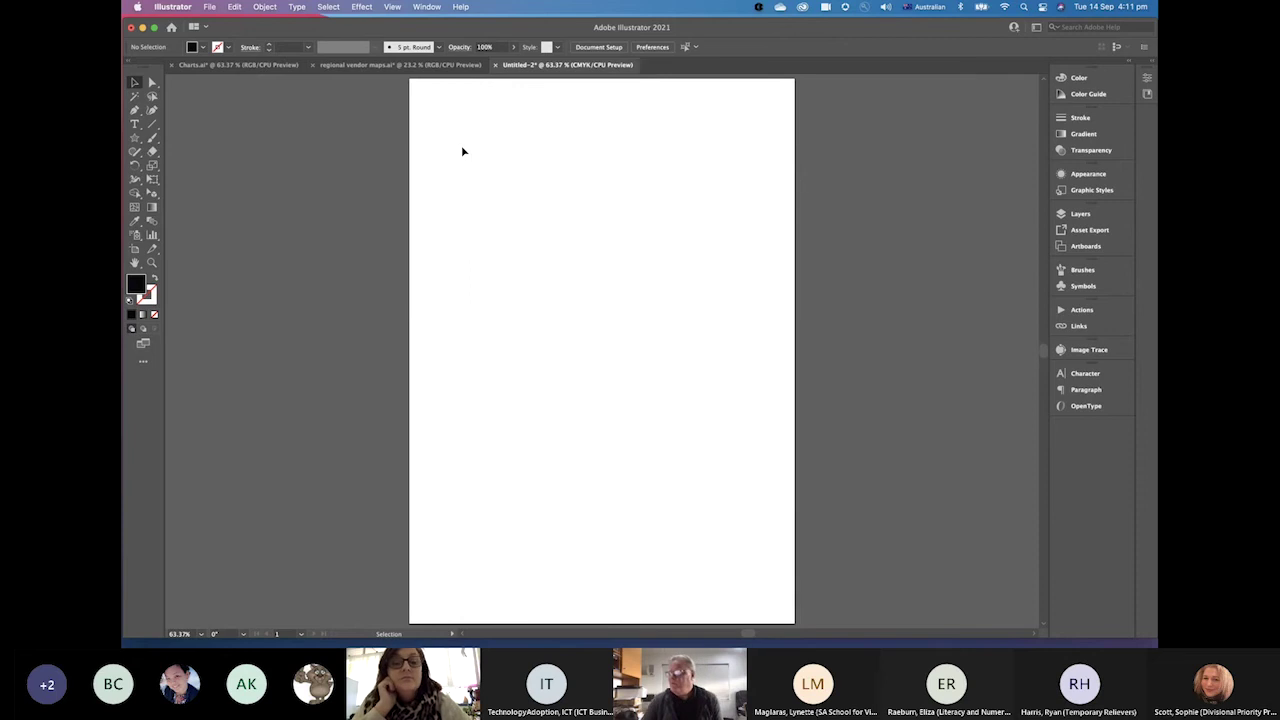
# Switch to QuickTime Player's mirrored phone screen, enlarge its window, and shift it slightly to the right
pyautogui.press('super+Tab')
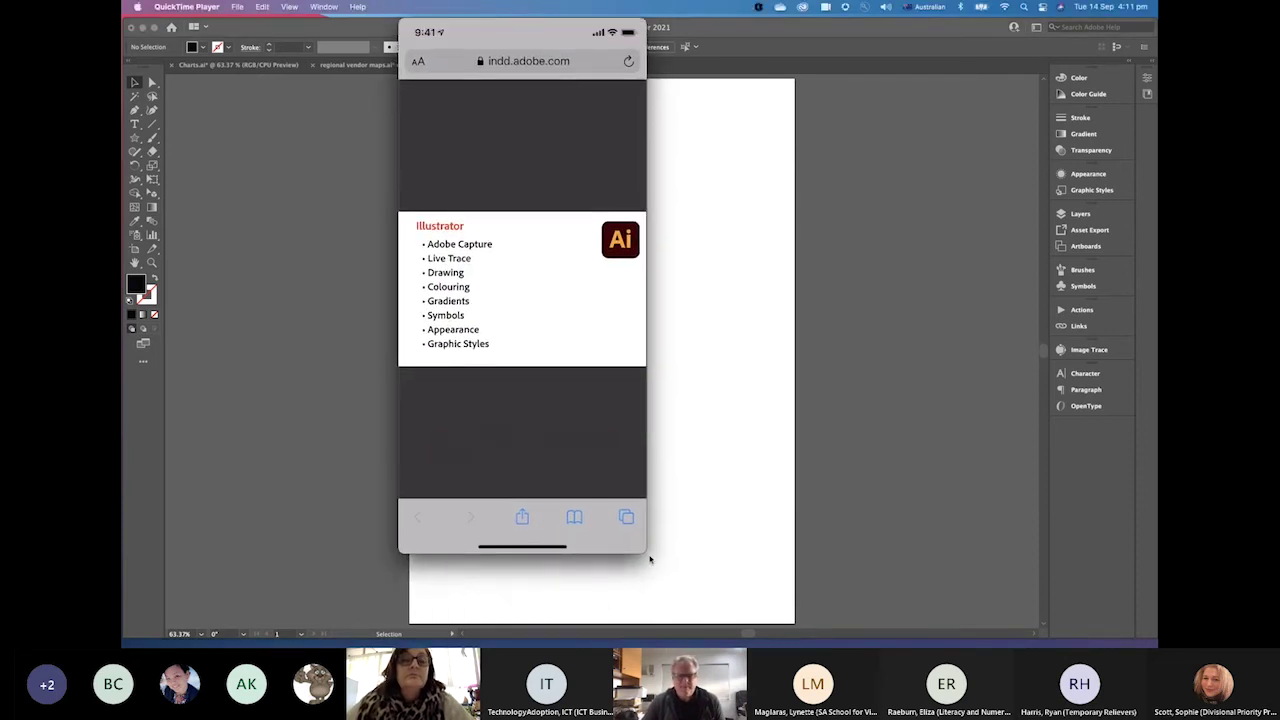
pyautogui.moveTo(650, 560); pyautogui.dragTo(712, 636)
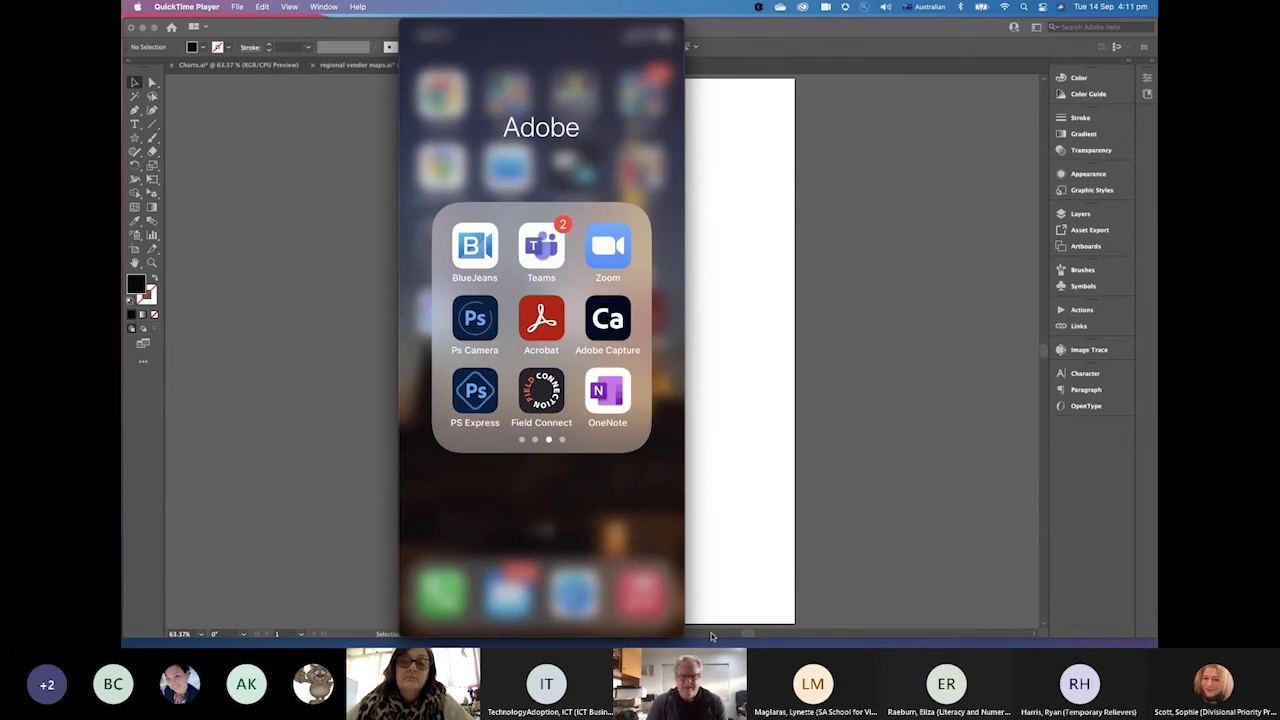
pyautogui.moveTo(349, 632)
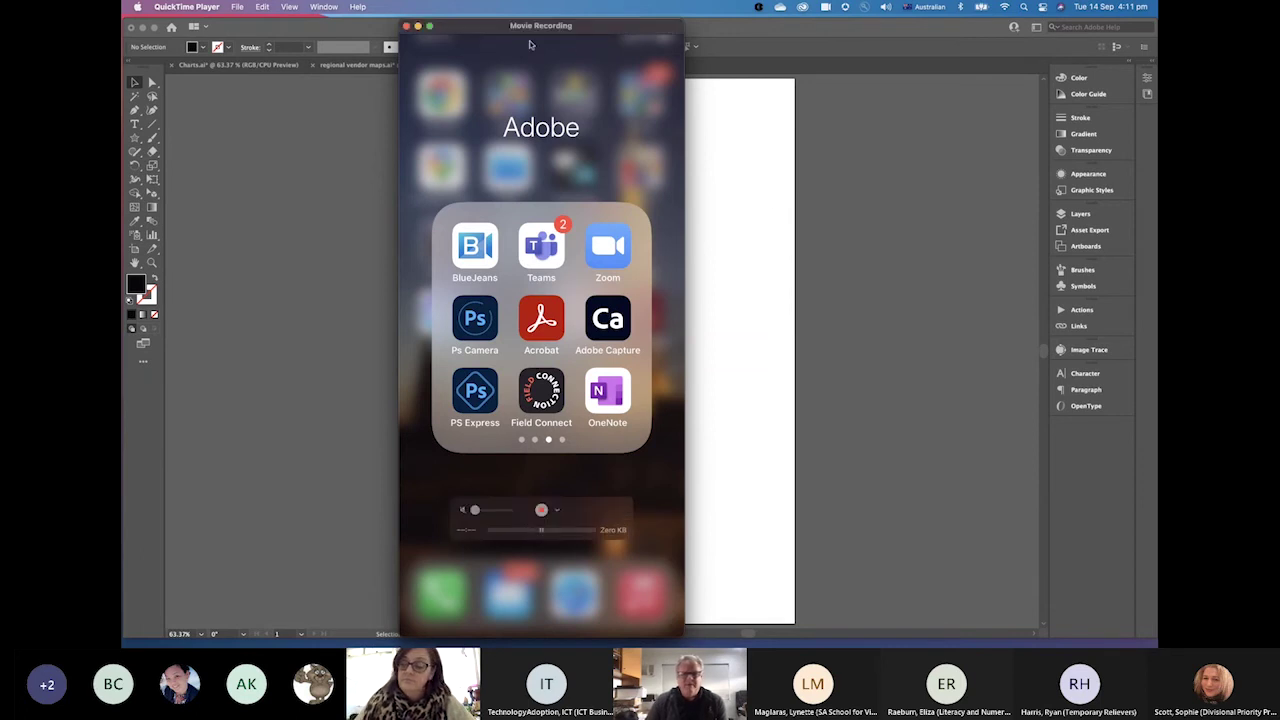
pyautogui.moveTo(492, 34); pyautogui.dragTo(522, 32)
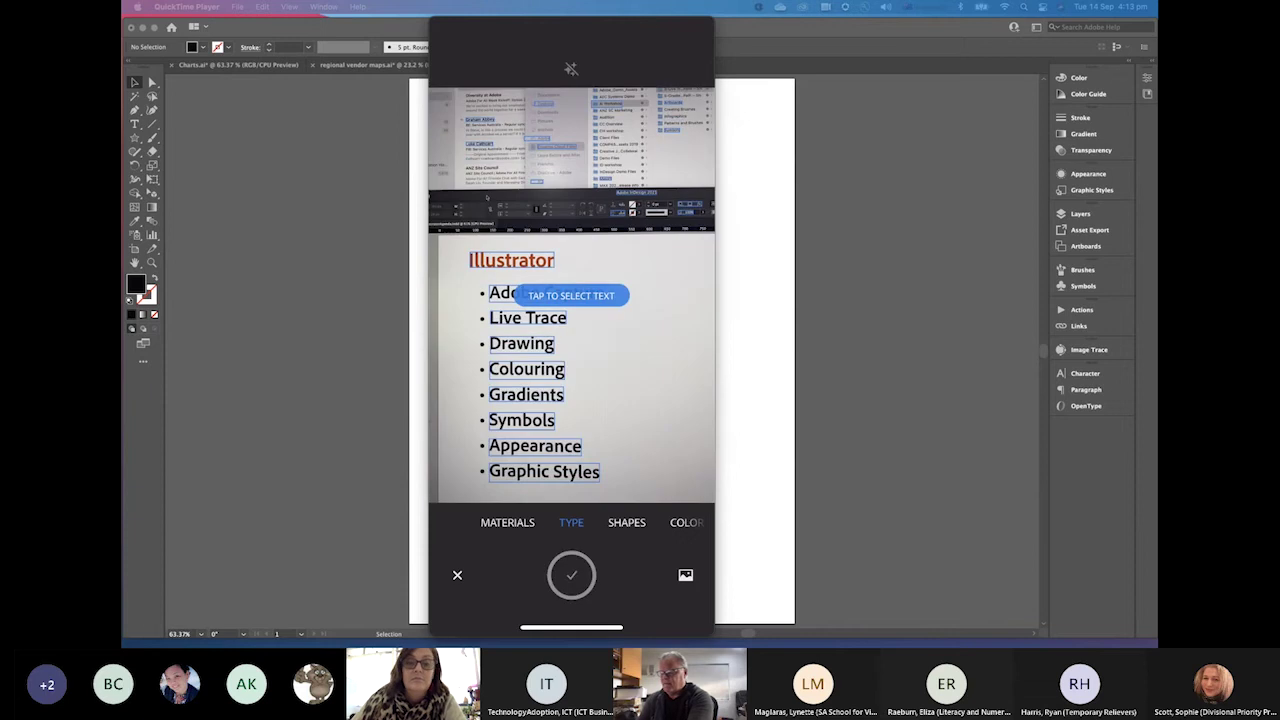
# In Adobe Capture's Type mode, select the words "Adobe Capture" in the photographed list and find similar Adobe Fonts
pyautogui.click(546, 292)
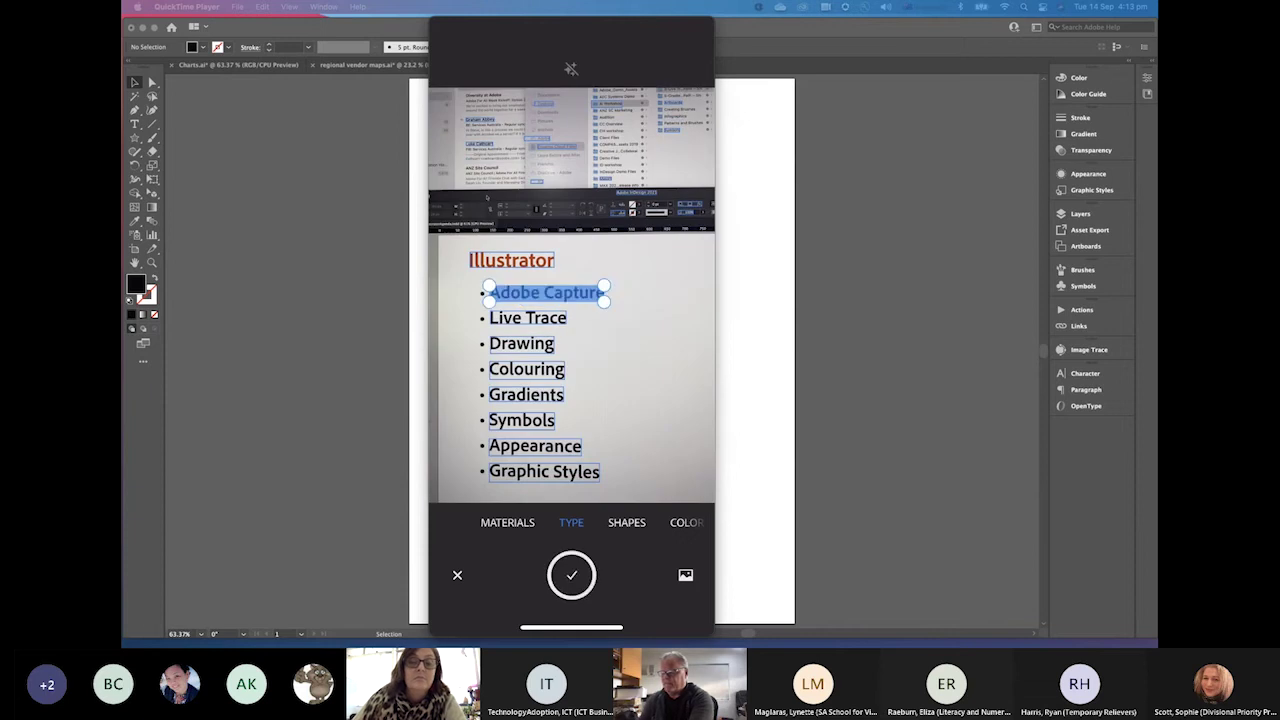
pyautogui.click(570, 293)
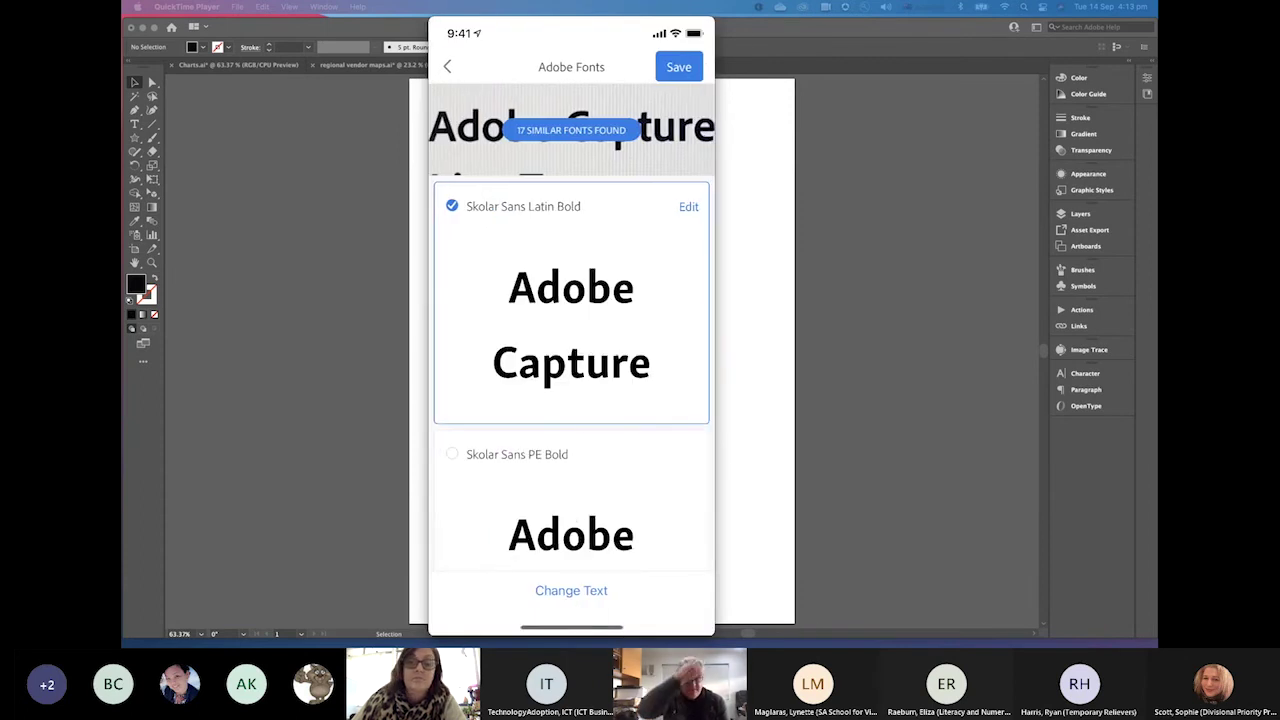
pyautogui.click(571, 495)
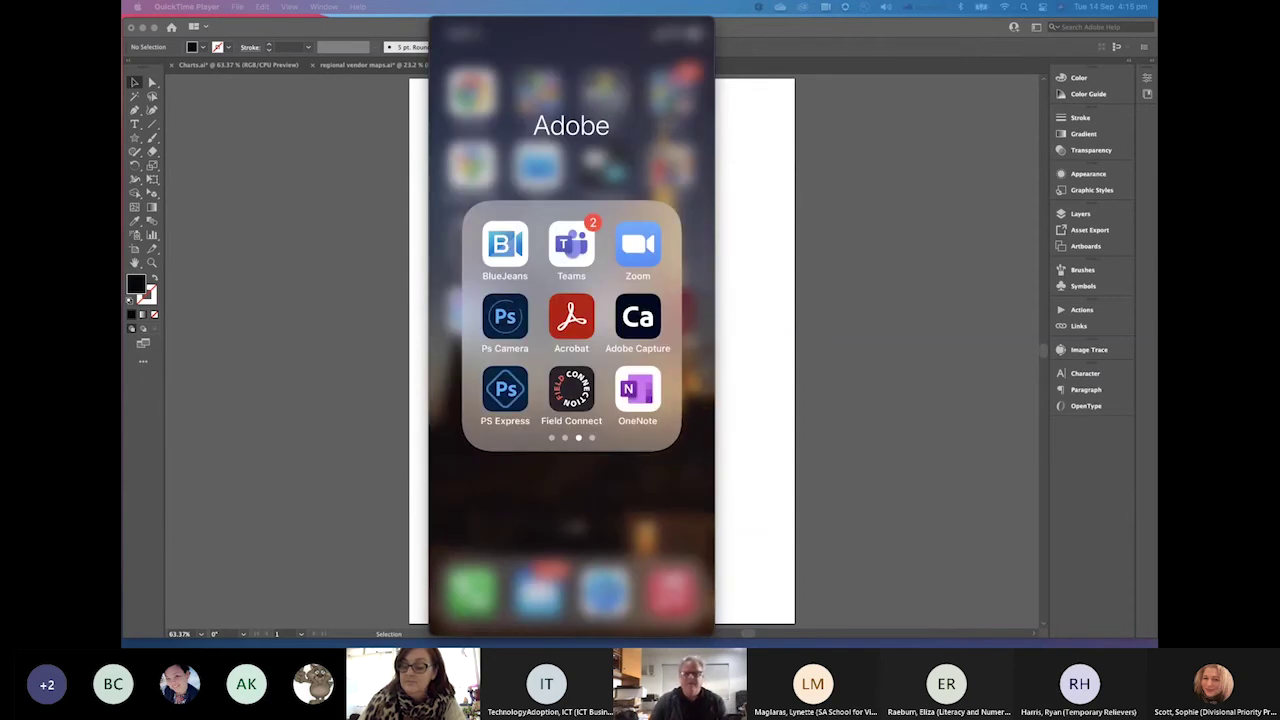
# Close the phone's Movie Recording window and return to the blank Untitled-2 document in Illustrator
pyautogui.moveTo(512, 30)
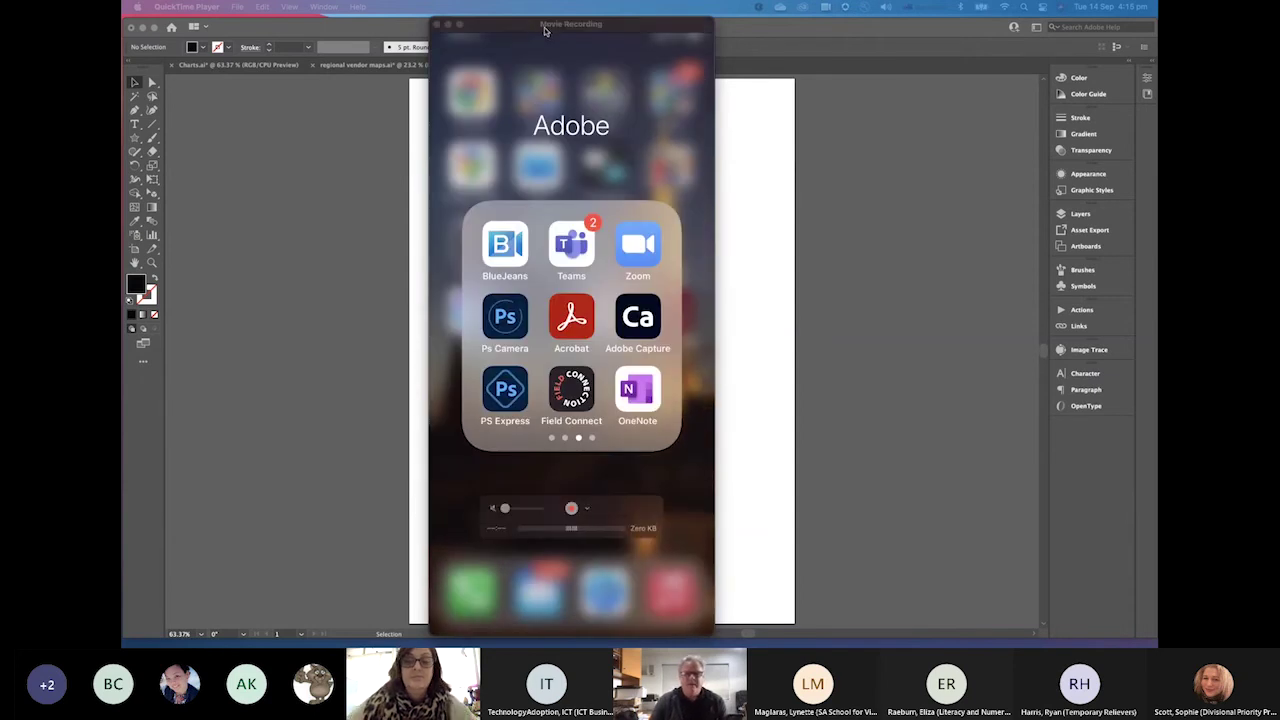
pyautogui.press('super+w')
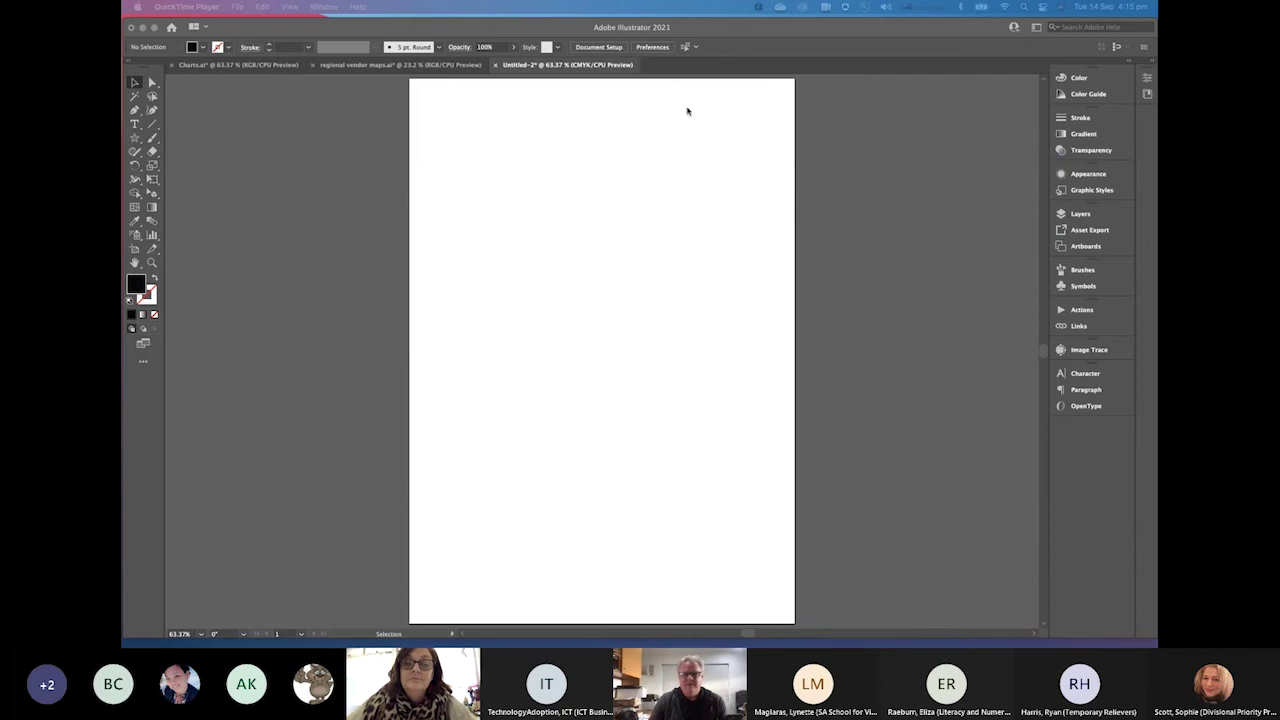
pyautogui.click(659, 33)
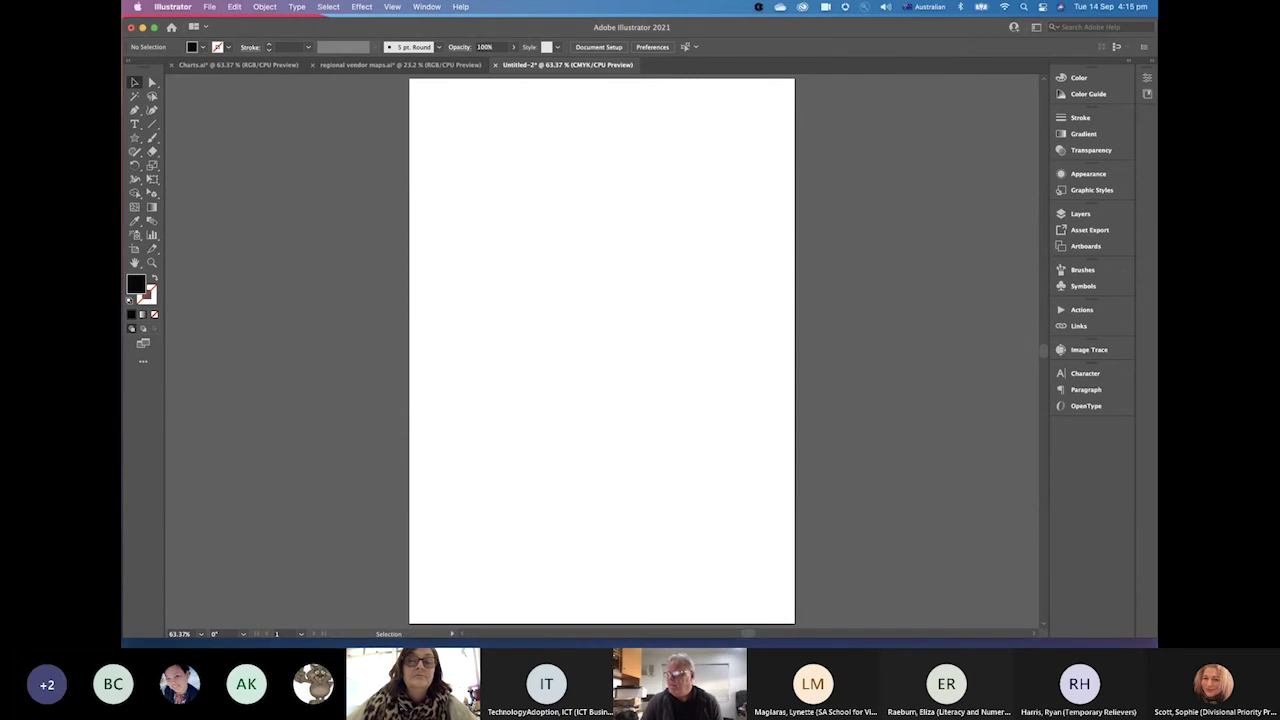
# Close the blank Untitled-2 document without saving its changes
pyautogui.click(881, 38)
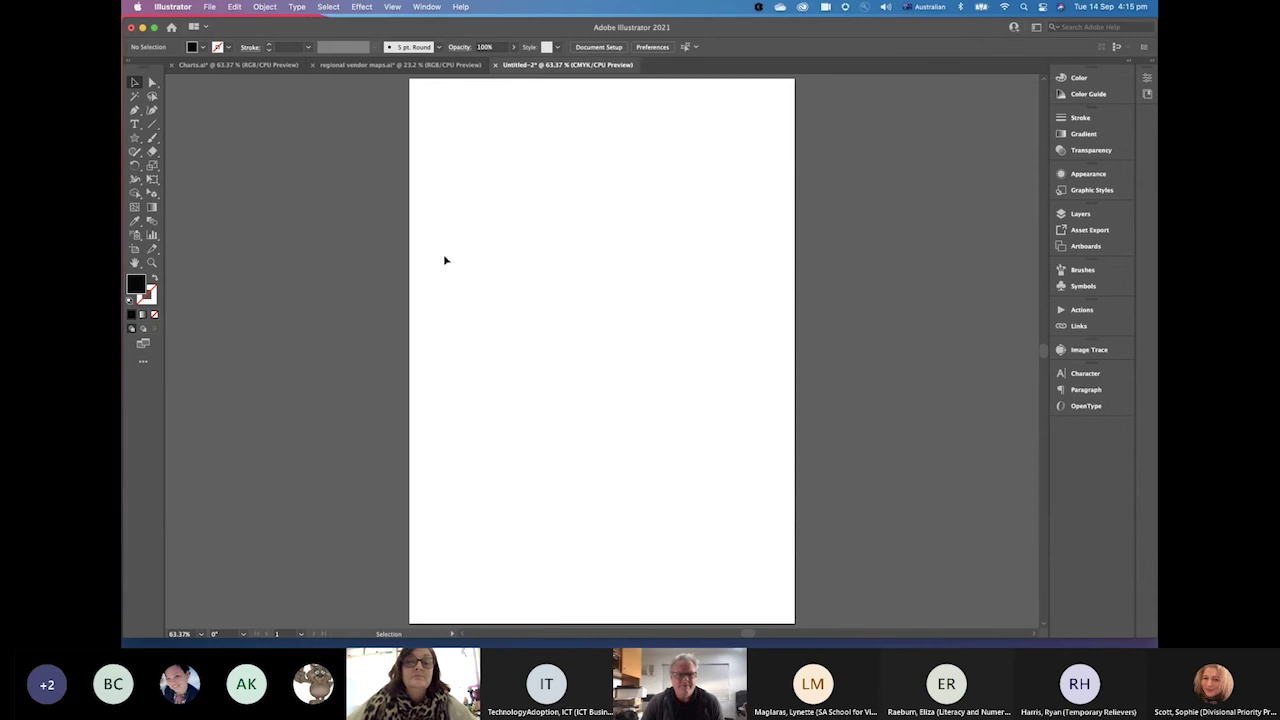
pyautogui.click(494, 66)
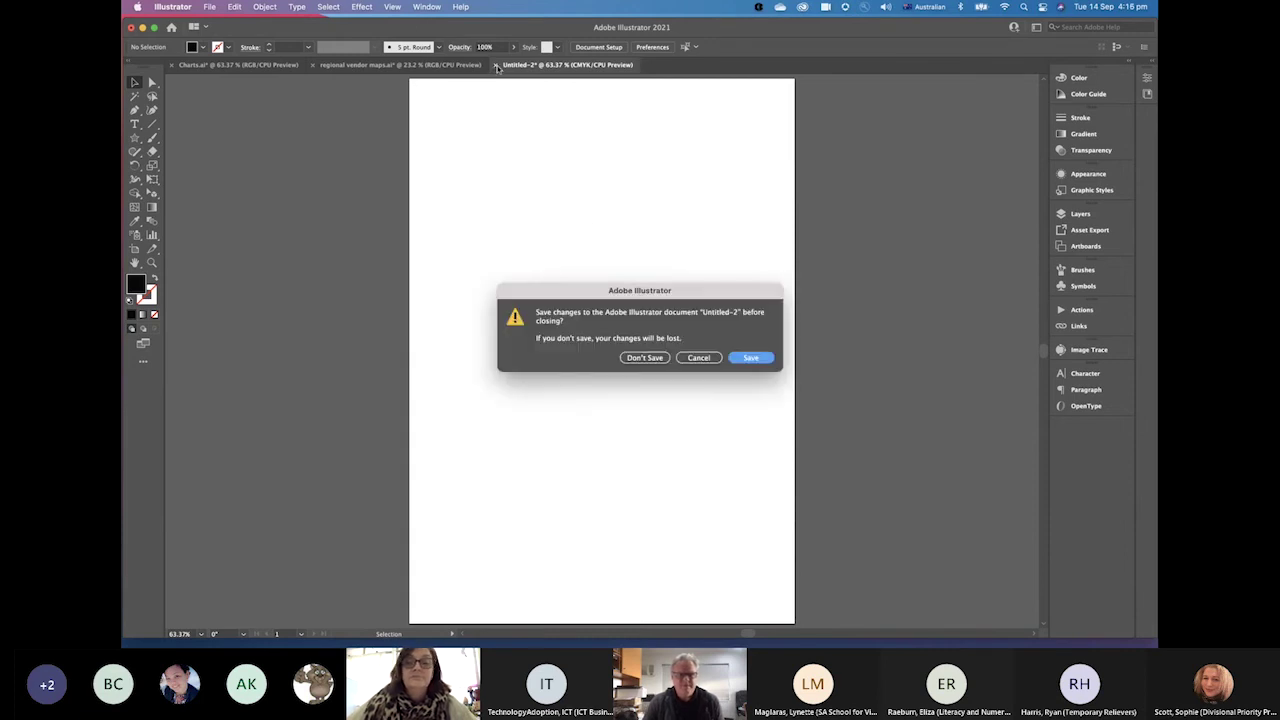
pyautogui.click(653, 362)
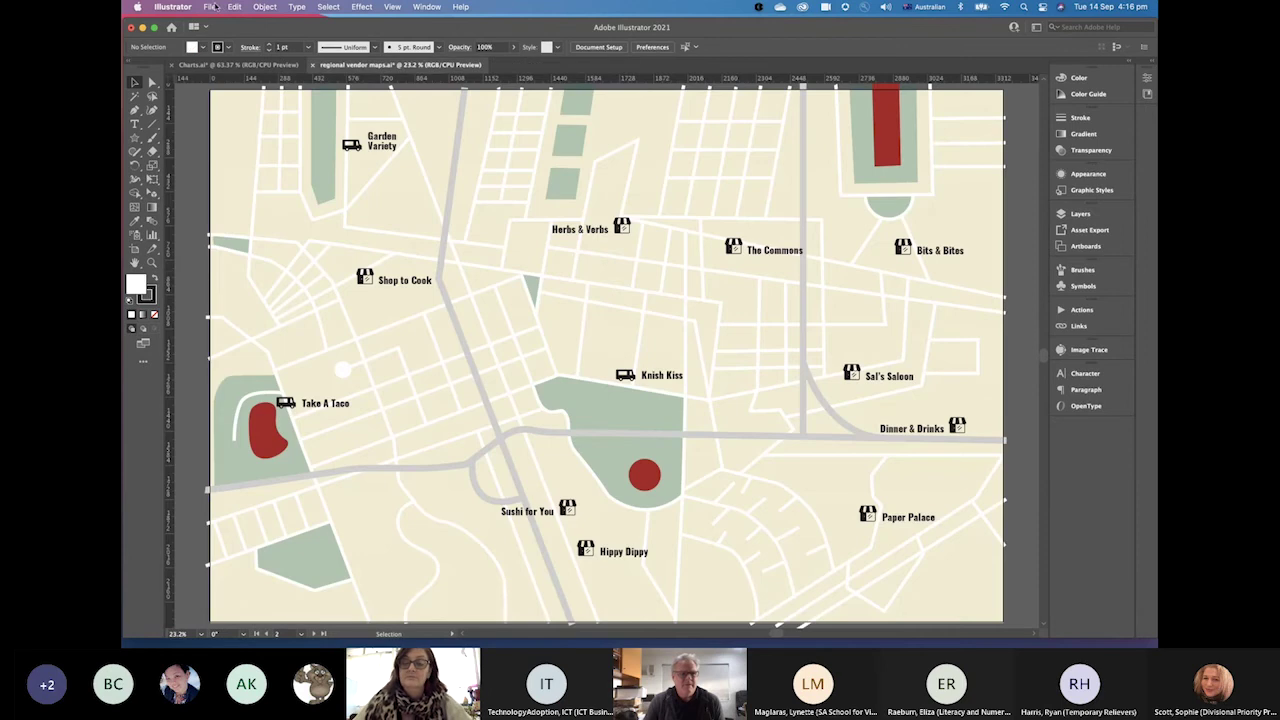
# Browse the Mobile, Web and Print presets for a new document, and create one from the recent 210 x 297 mm Print preset
pyautogui.click(214, 7)
pyautogui.click(216, 28)
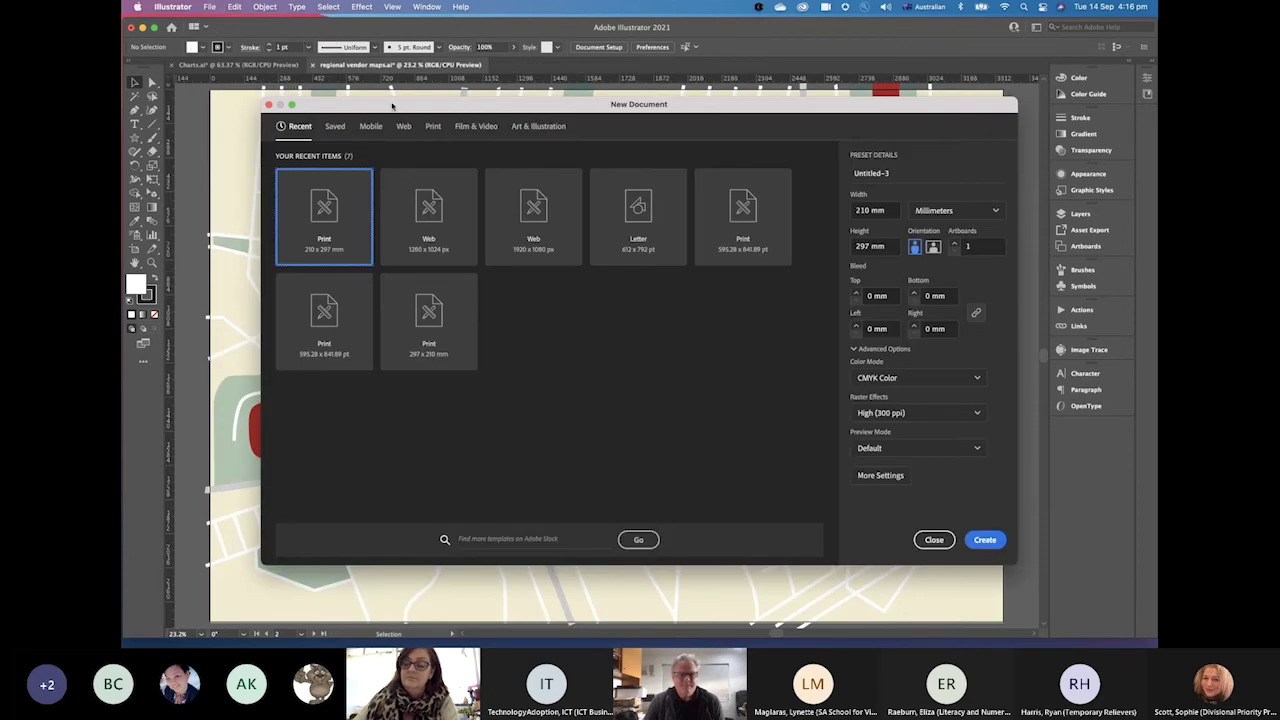
pyautogui.moveTo(392, 105); pyautogui.dragTo(341, 110)
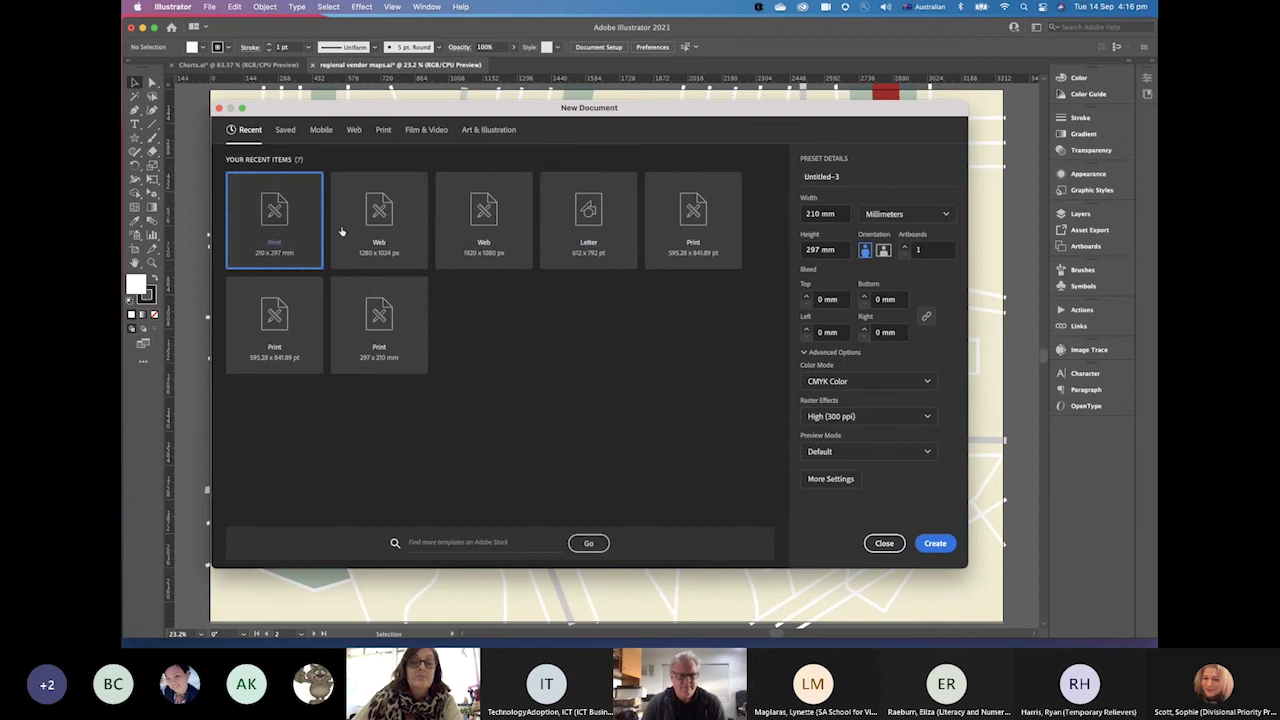
pyautogui.click(321, 131)
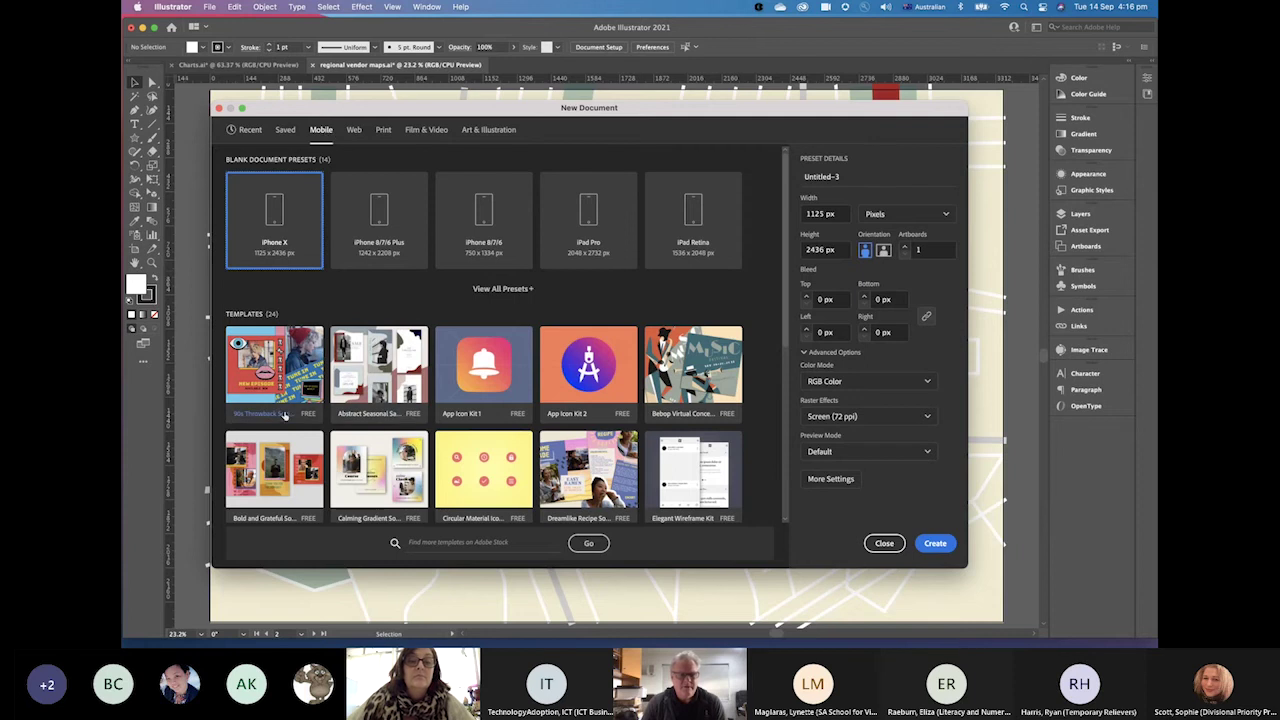
pyautogui.scroll(-3, 507, 433)
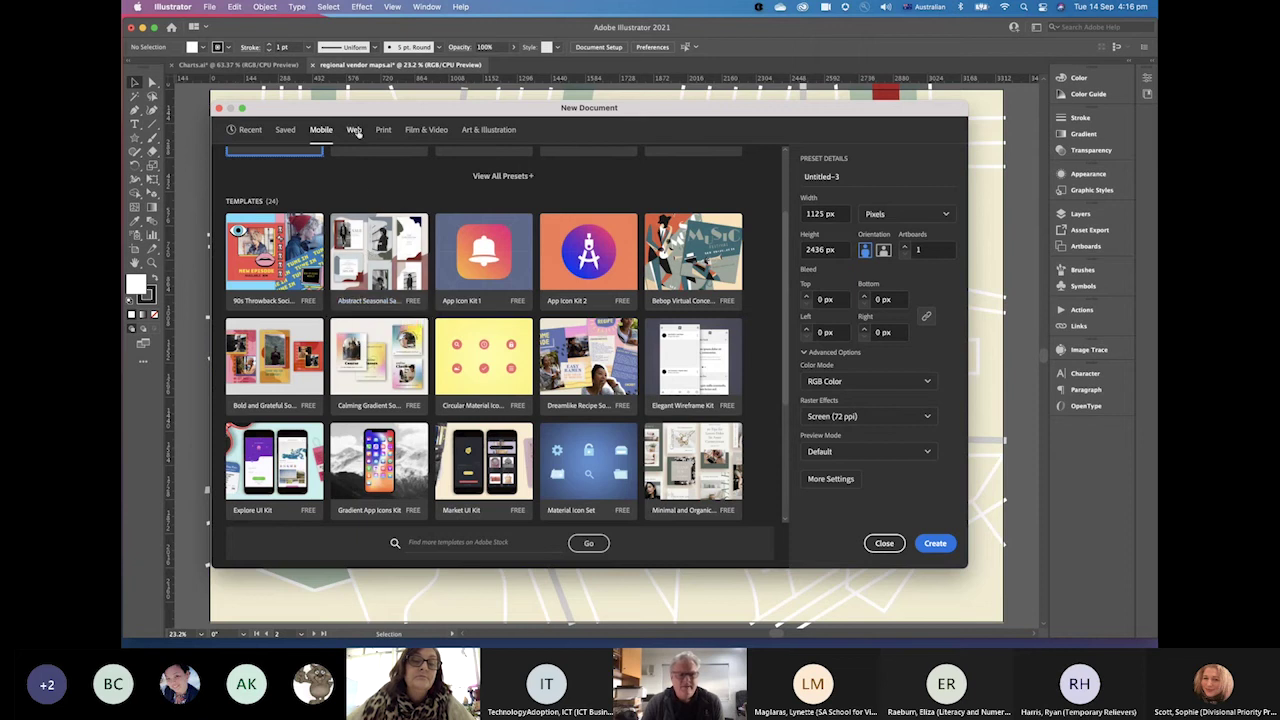
pyautogui.click(355, 131)
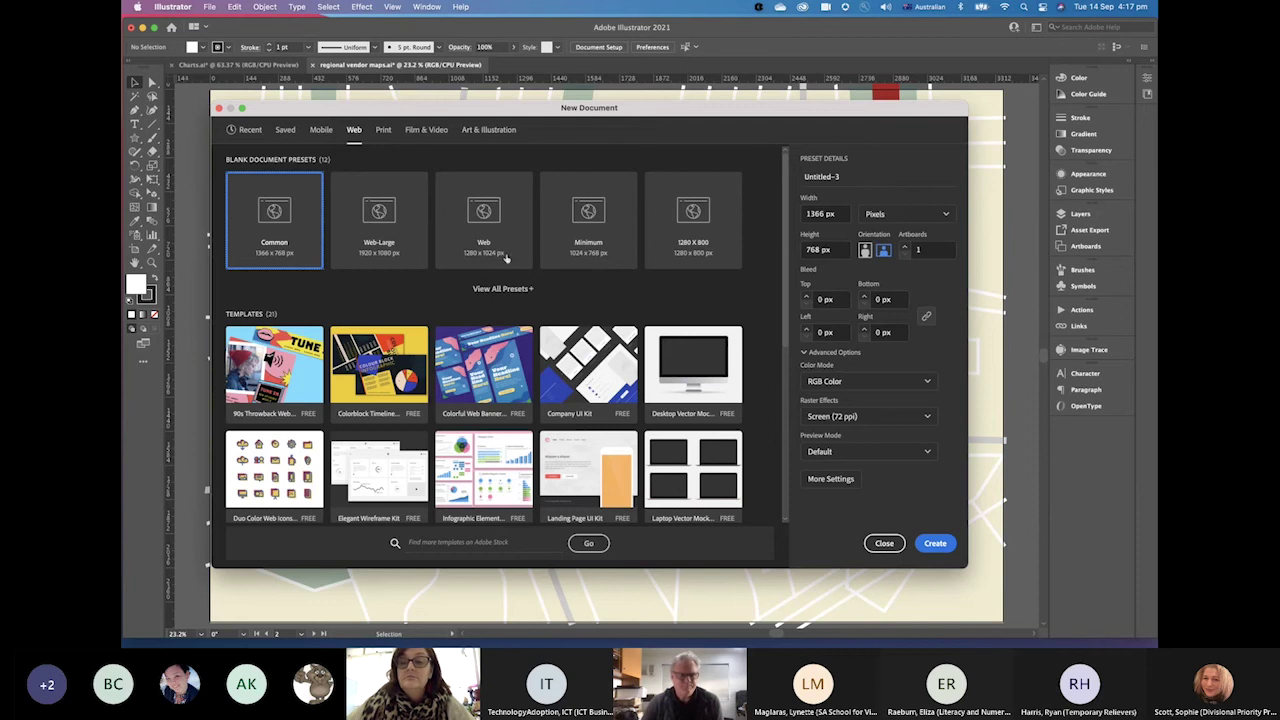
pyautogui.click(381, 131)
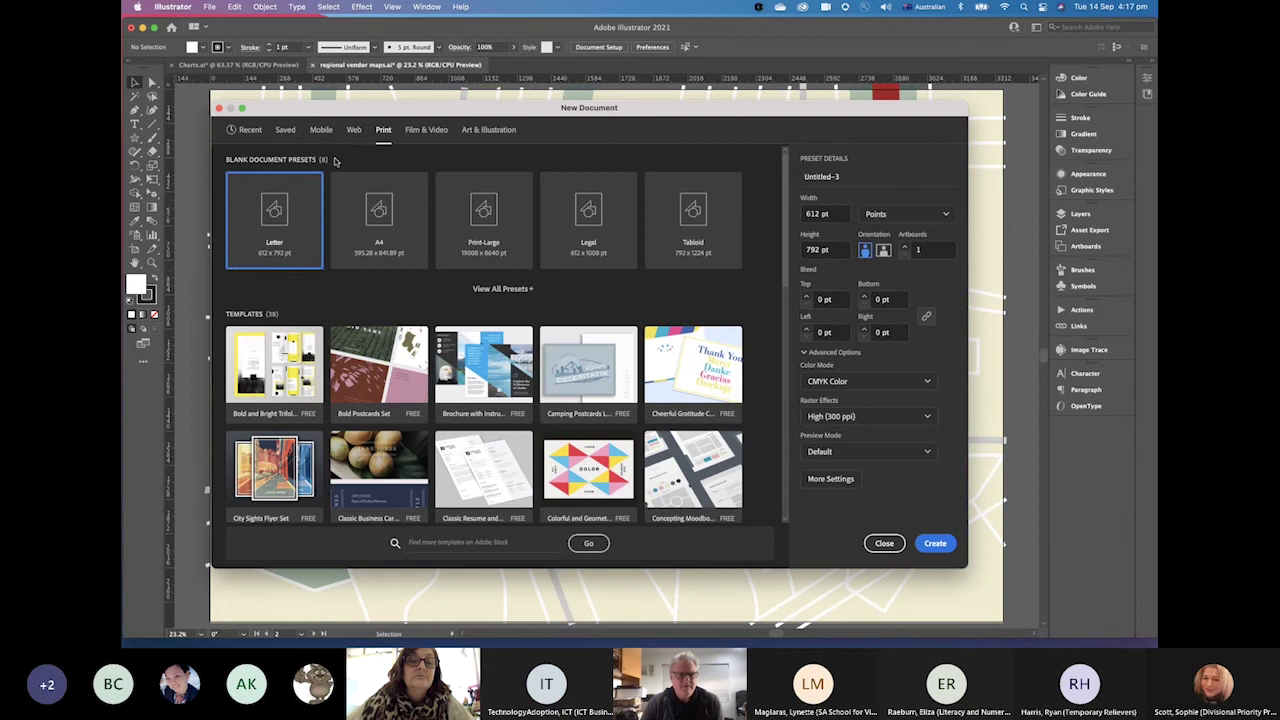
pyautogui.click(251, 132)
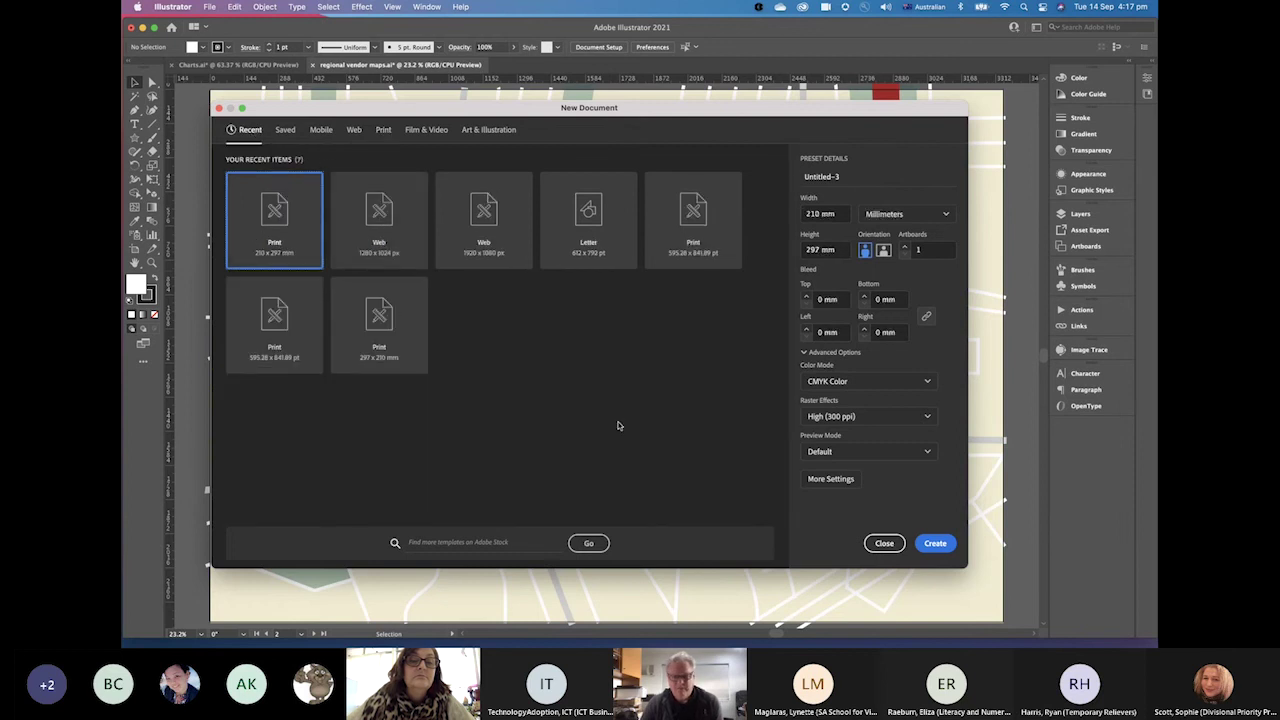
pyautogui.click(934, 543)
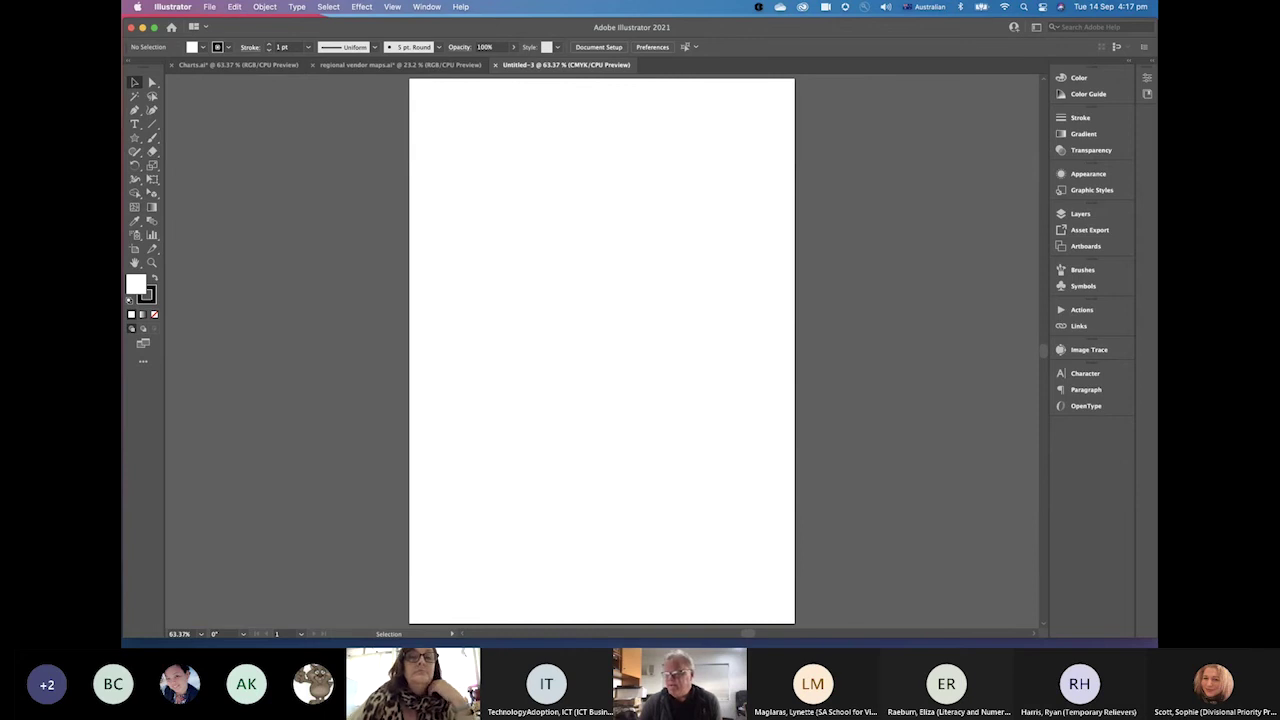
# Open My Library and find the captured microphone shapes at its end
pyautogui.click(1147, 94)
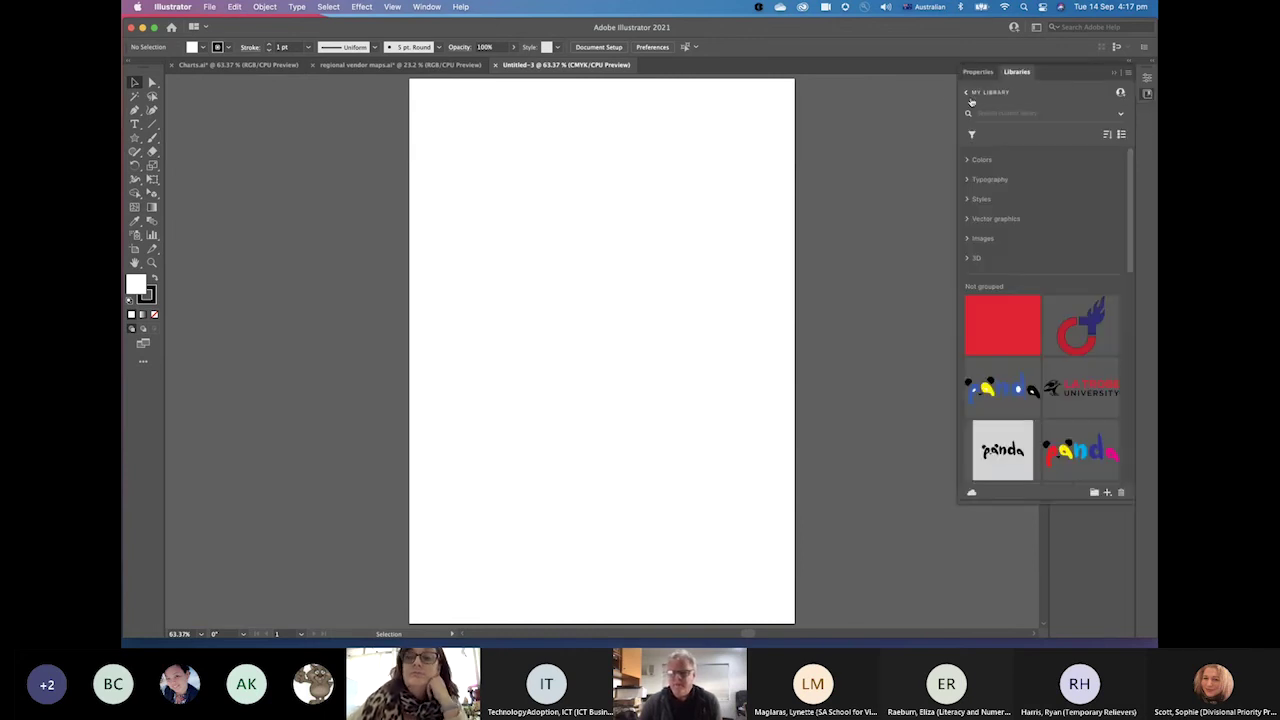
pyautogui.scroll(-10, 1038, 375)
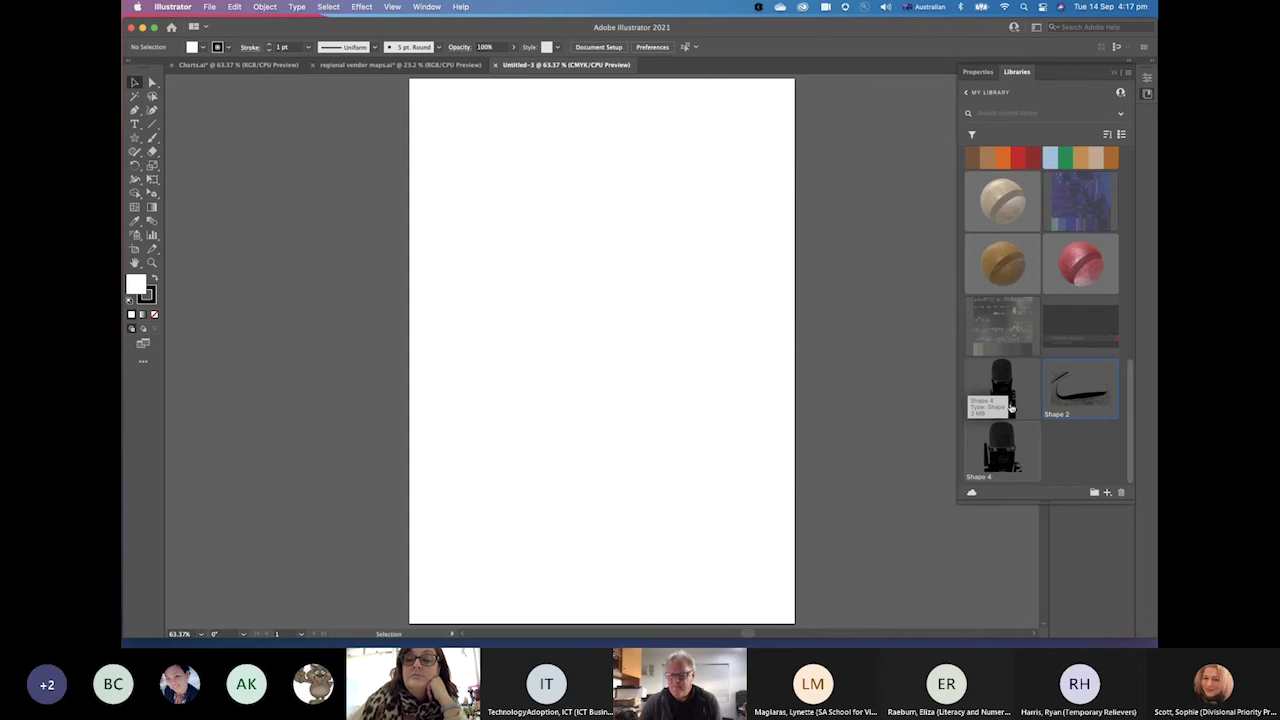
pyautogui.moveTo(997, 390); pyautogui.dragTo(571, 254)
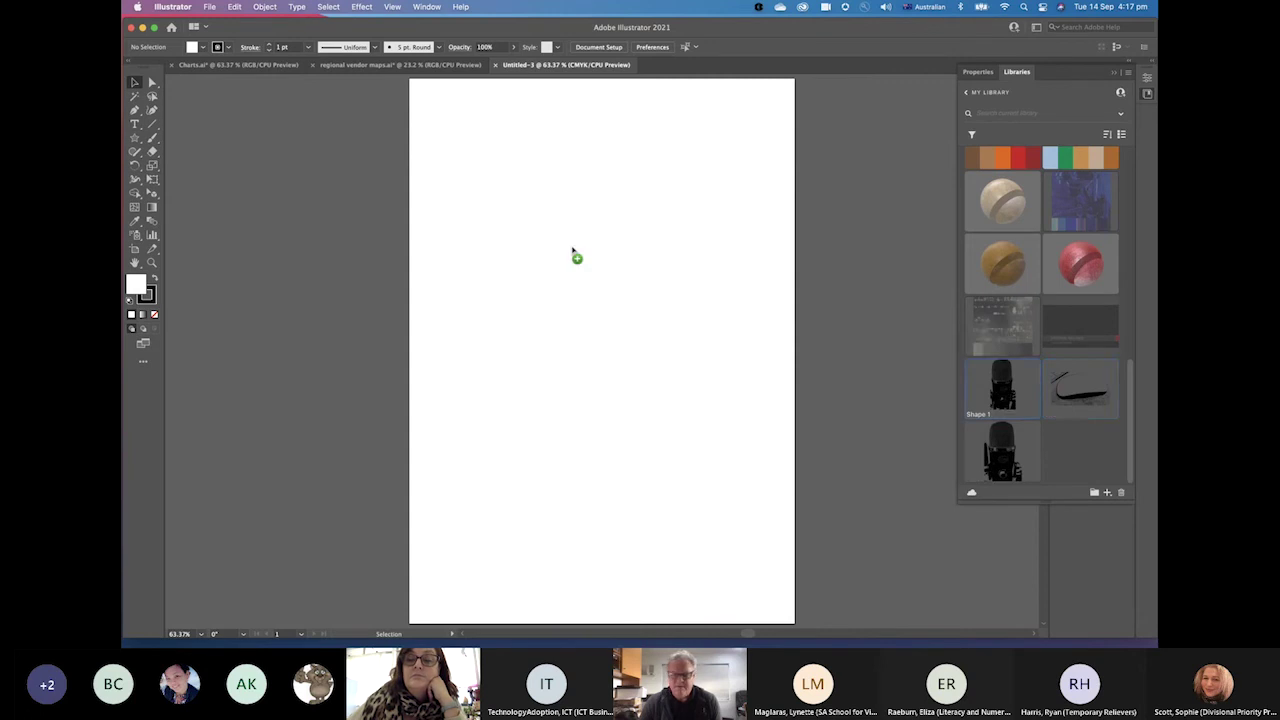
pyautogui.click(441, 139)
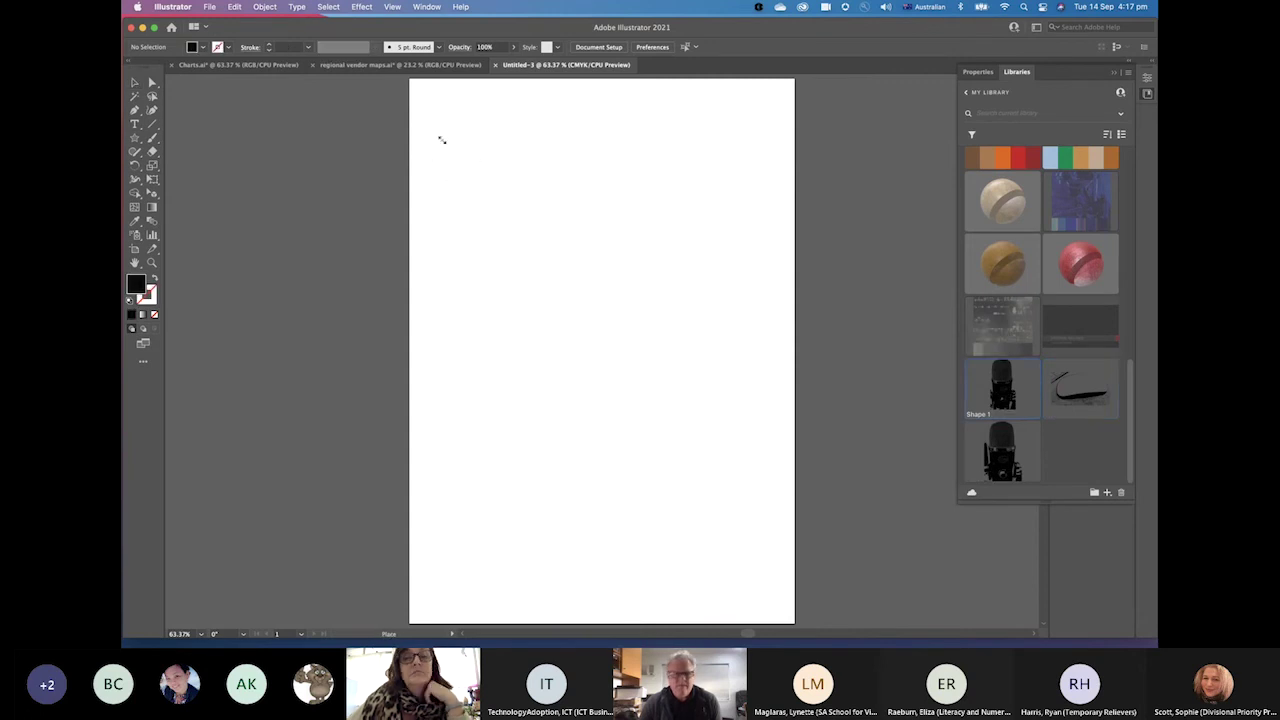
pyautogui.press('super+z')
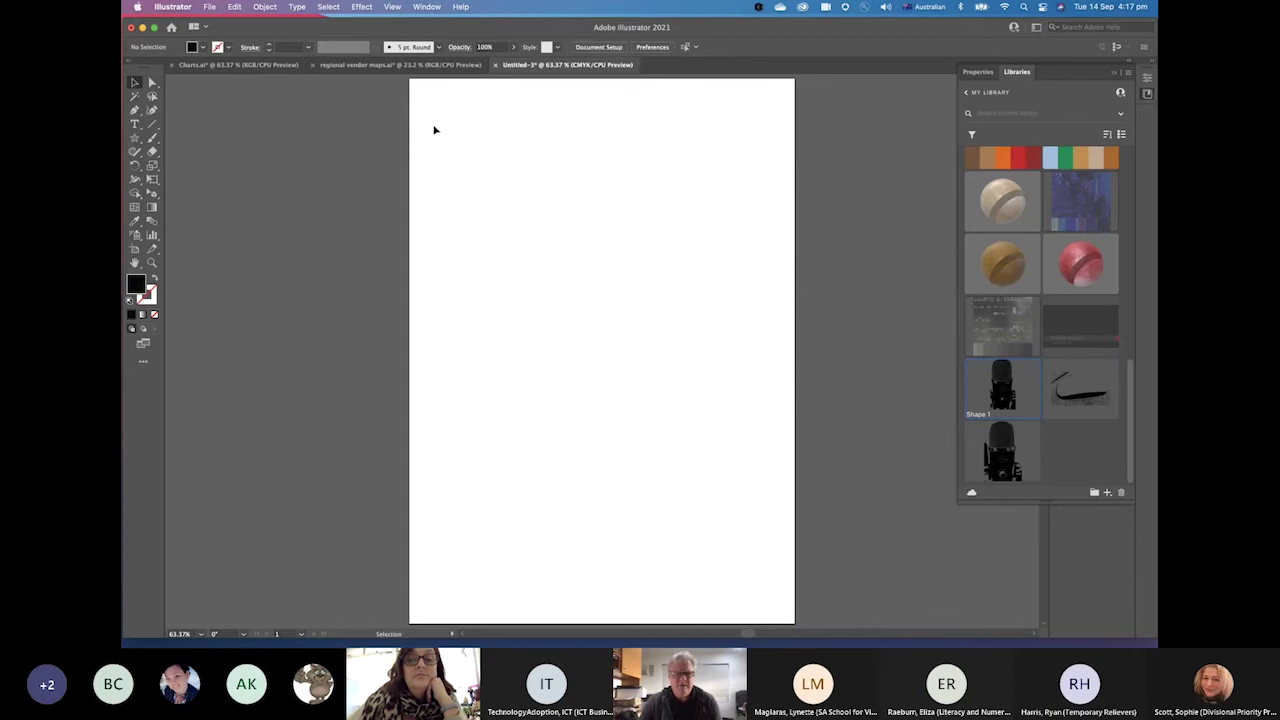
# Place the Shape 1 microphone graphic from the library on the page, about 97 mm wide and 230 mm high, and deselect it
pyautogui.moveTo(993, 392); pyautogui.dragTo(549, 237)
pyautogui.moveTo(452, 144); pyautogui.dragTo(792, 567)
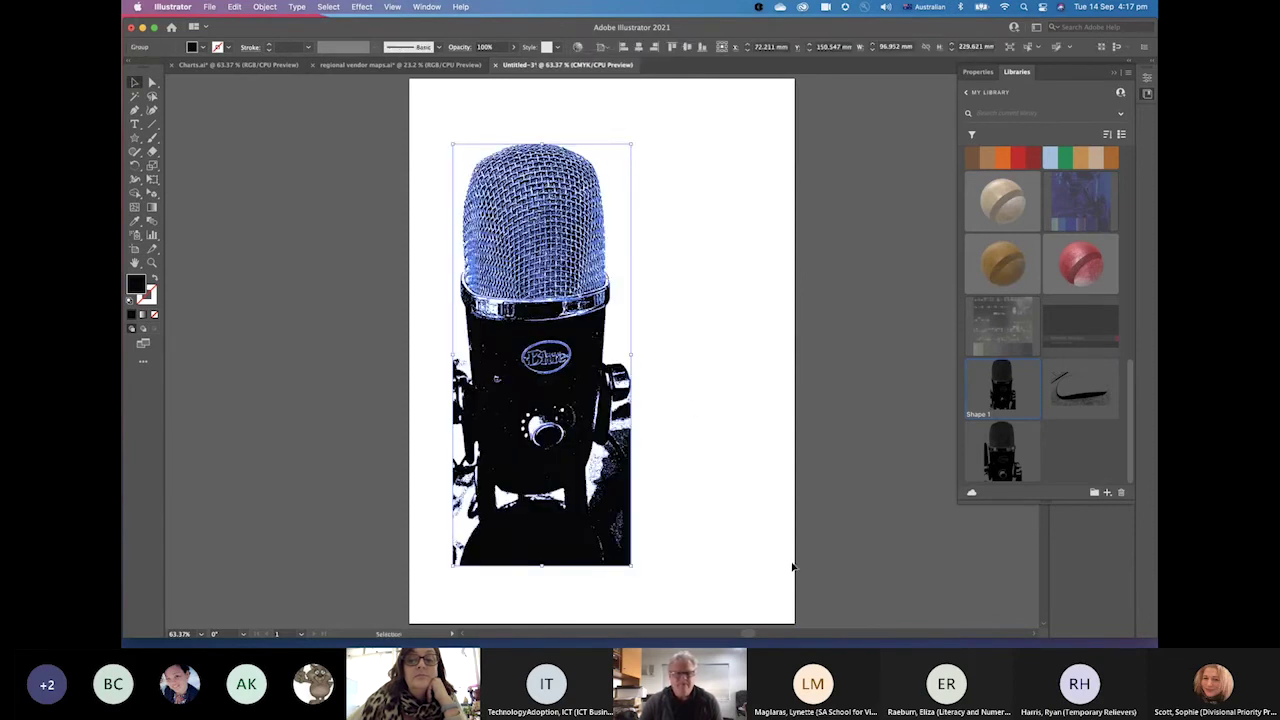
pyautogui.click(680, 482)
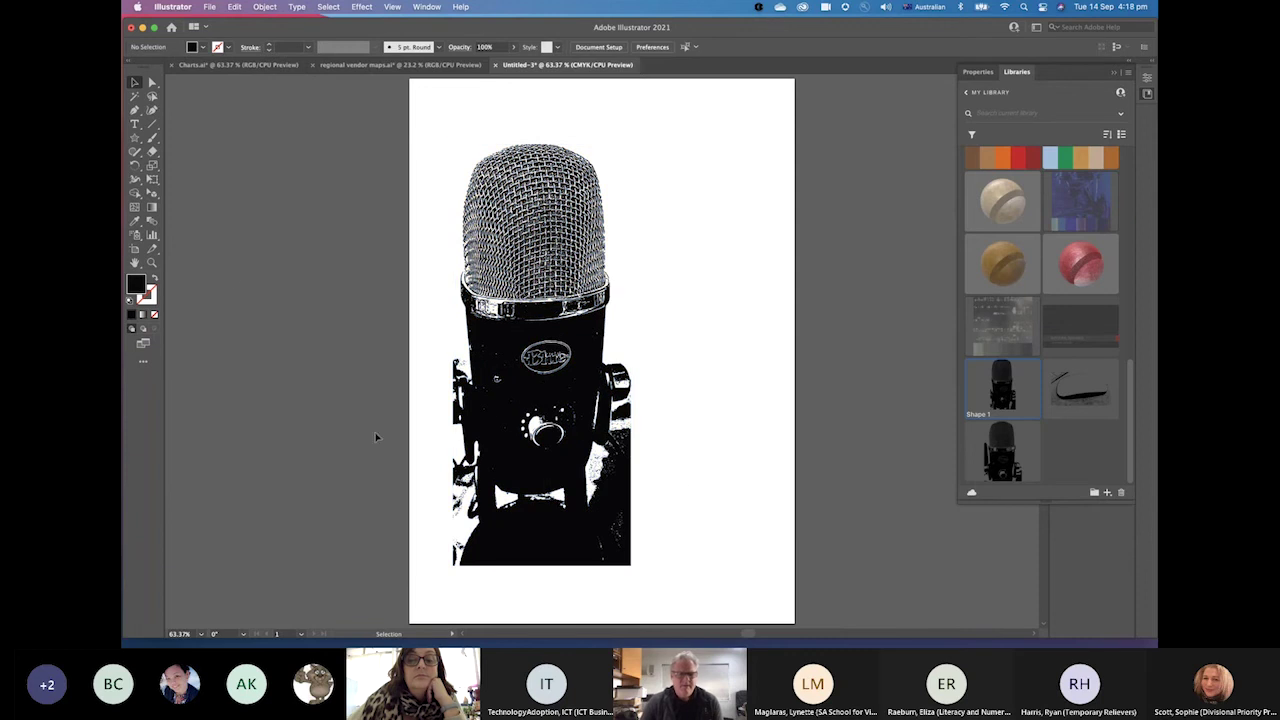
# Examine the microphone's mesh head up close, and display its vector paths in Outline view
pyautogui.click(152, 262)
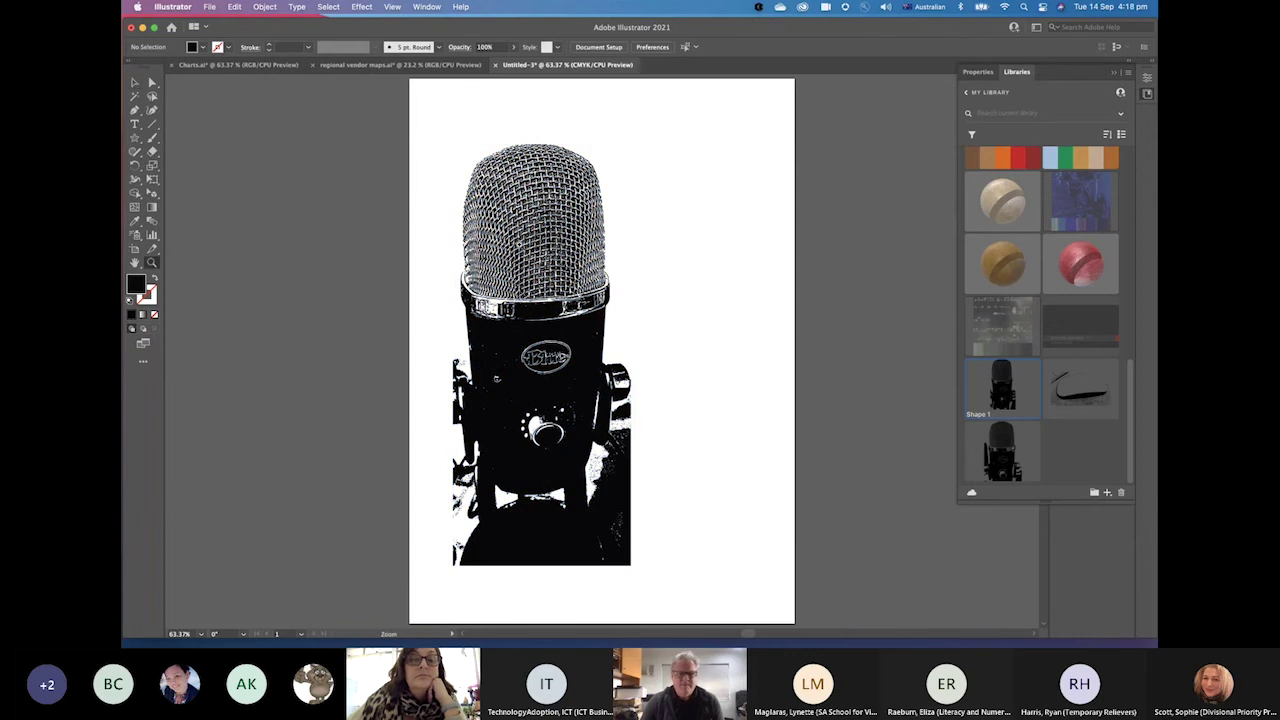
pyautogui.click(533, 245)
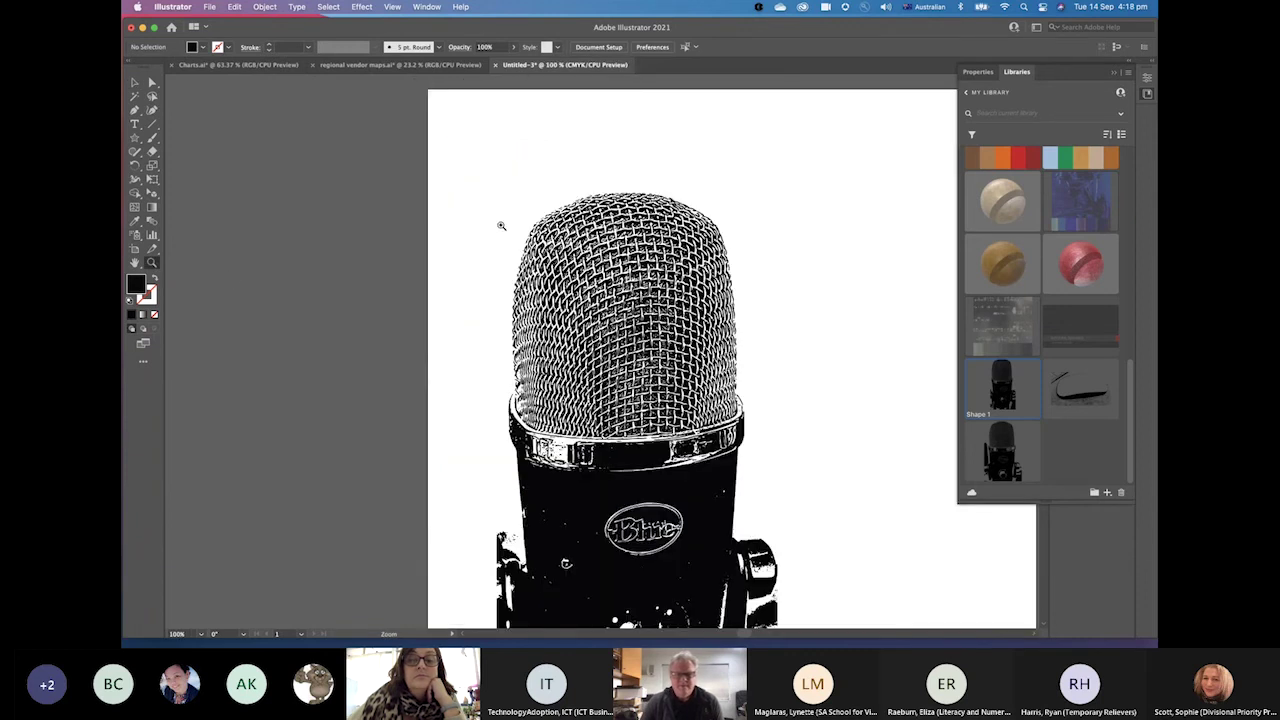
pyautogui.click(650, 338)
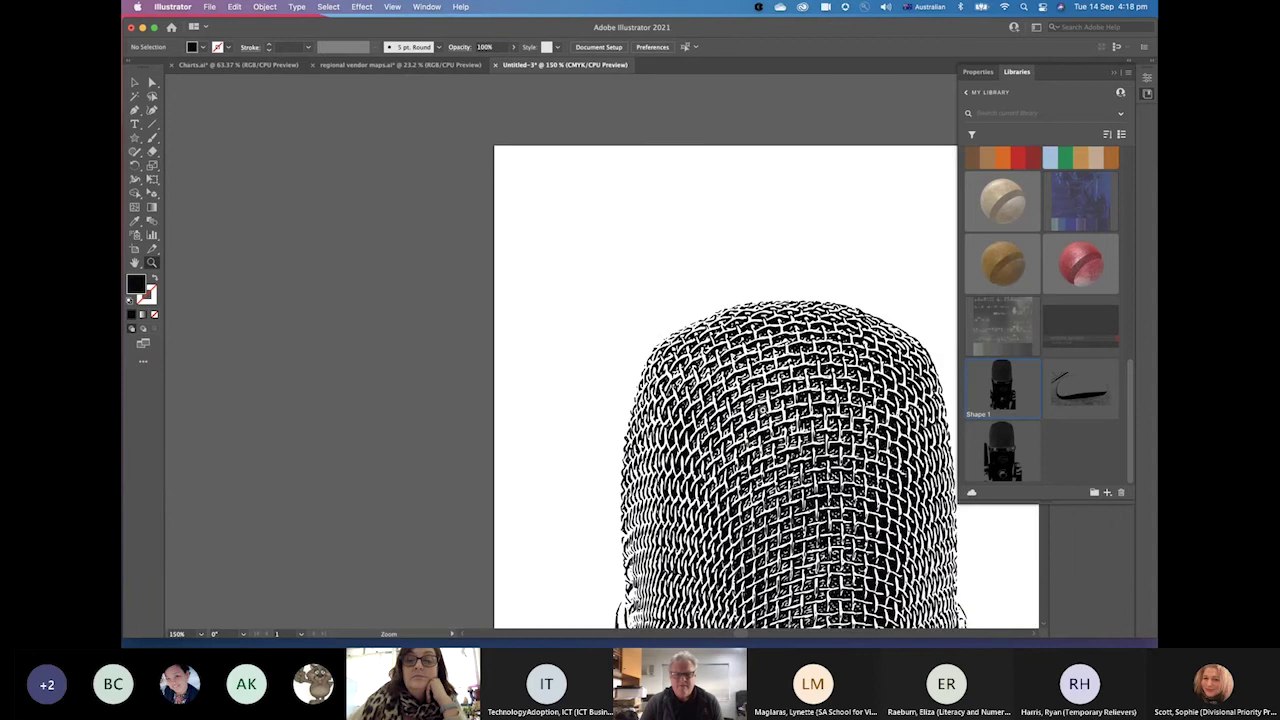
pyautogui.hscroll(2, 715, 367)
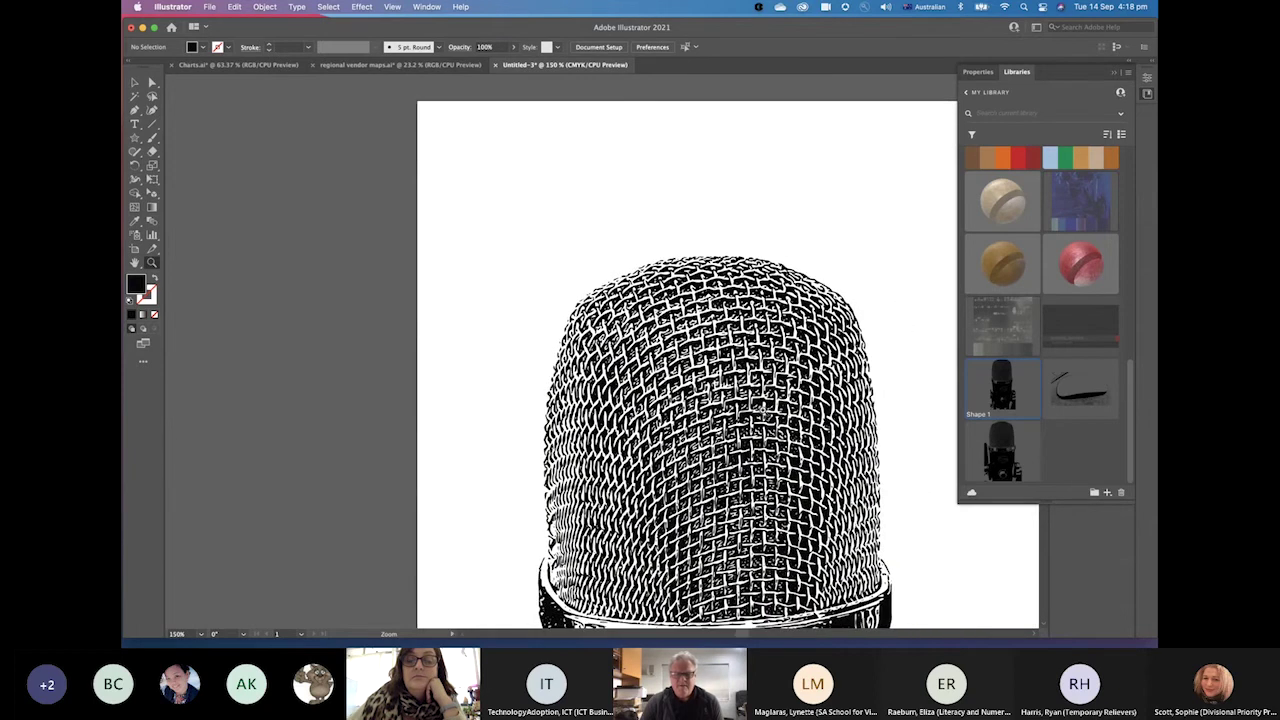
pyautogui.hscroll(3, 764, 411)
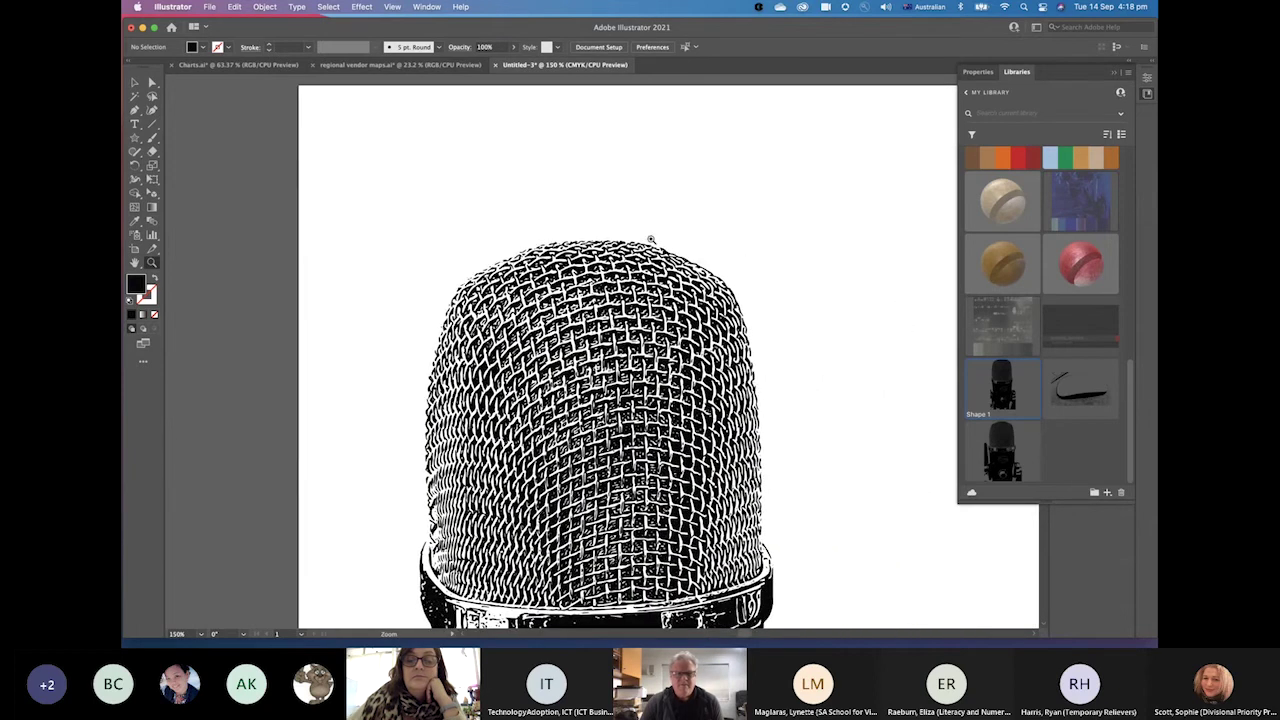
pyautogui.click(397, 8)
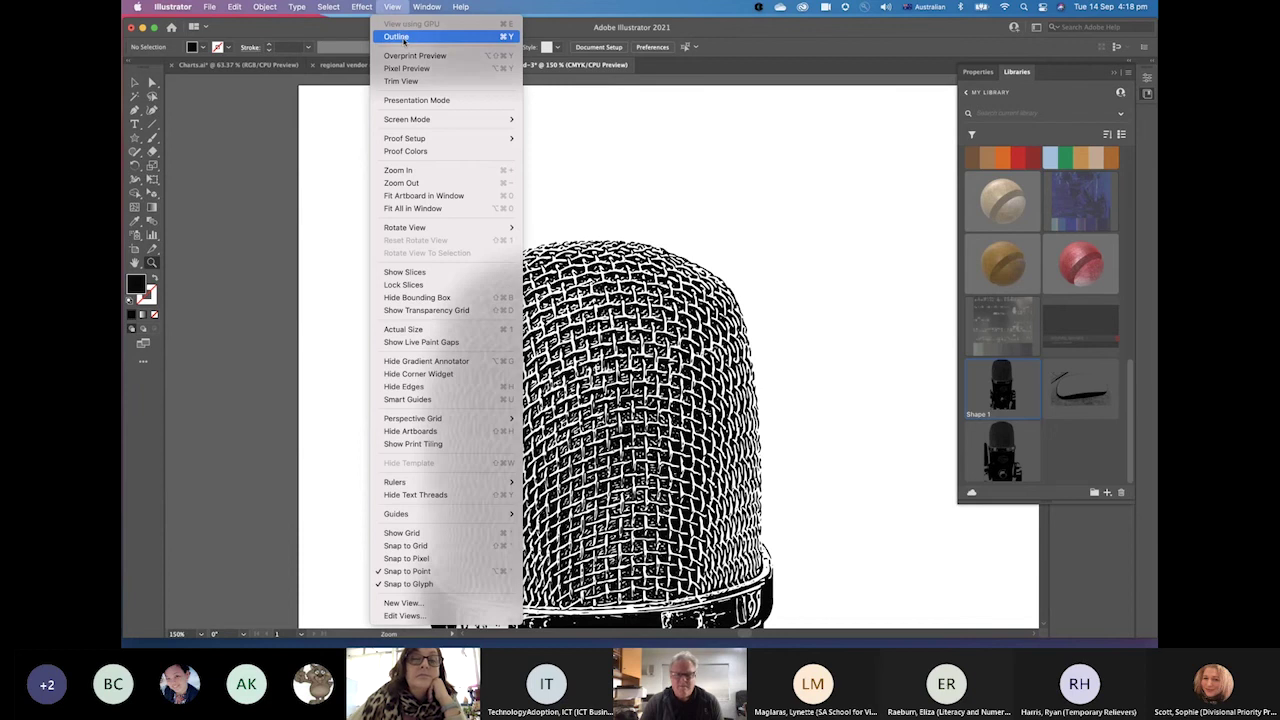
pyautogui.click(404, 40)
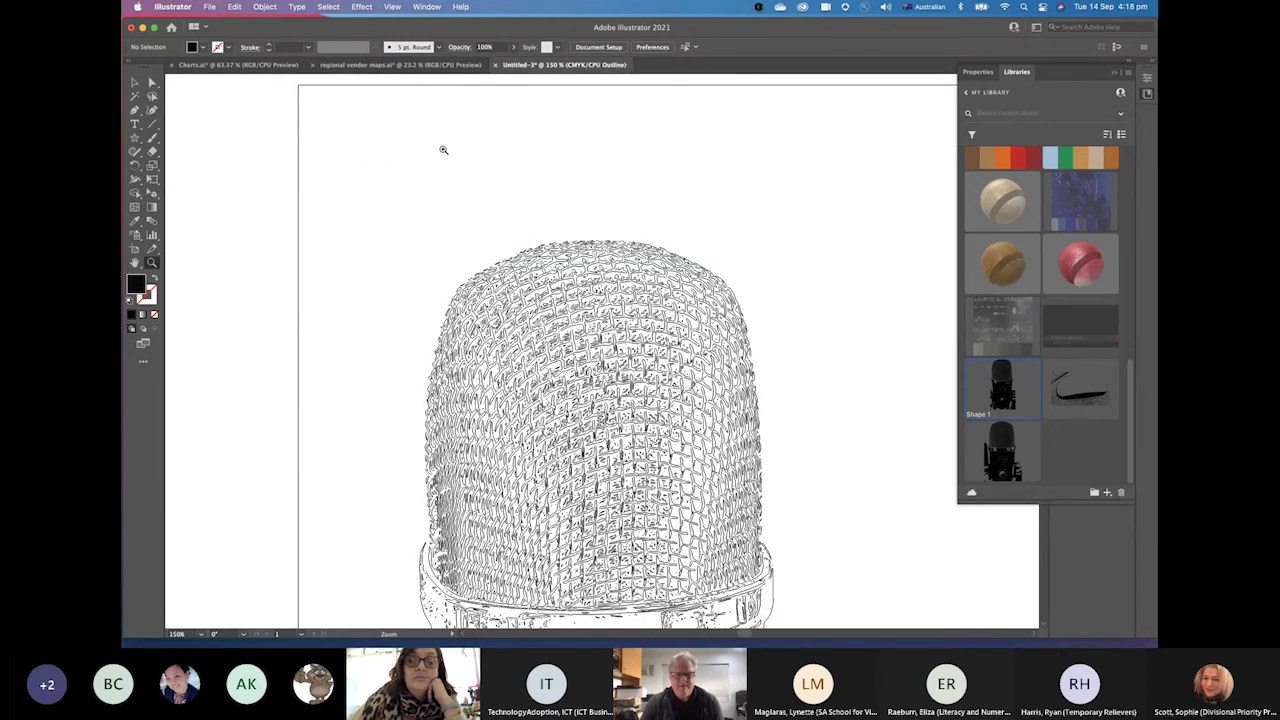
# Restore the Preview display and delete the microphone graphic from the page
pyautogui.click(392, 7)
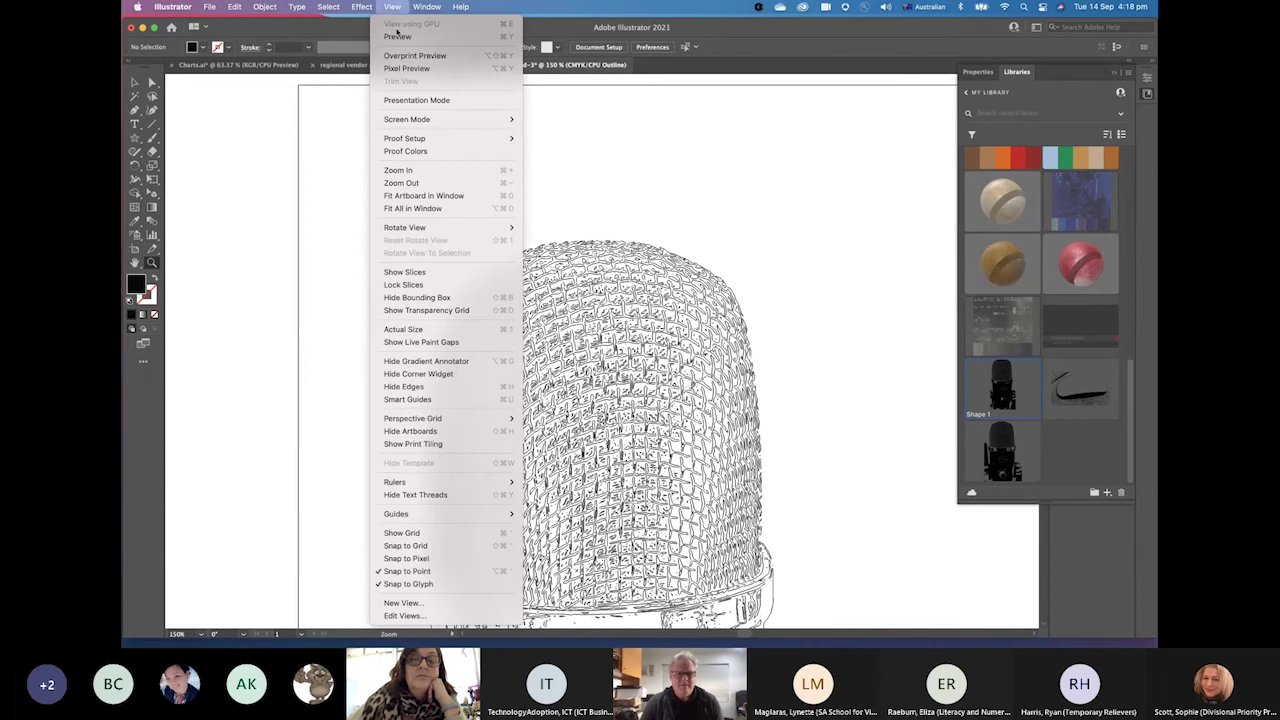
pyautogui.click(397, 36)
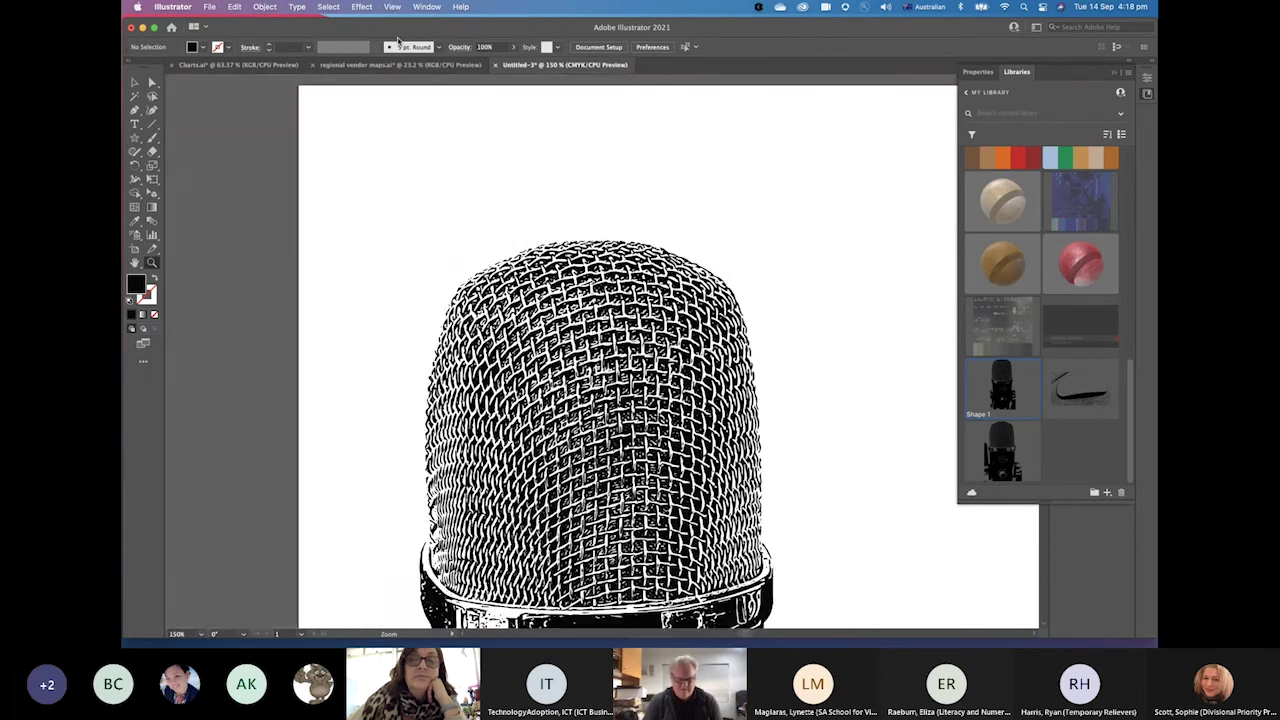
pyautogui.press('super+0')
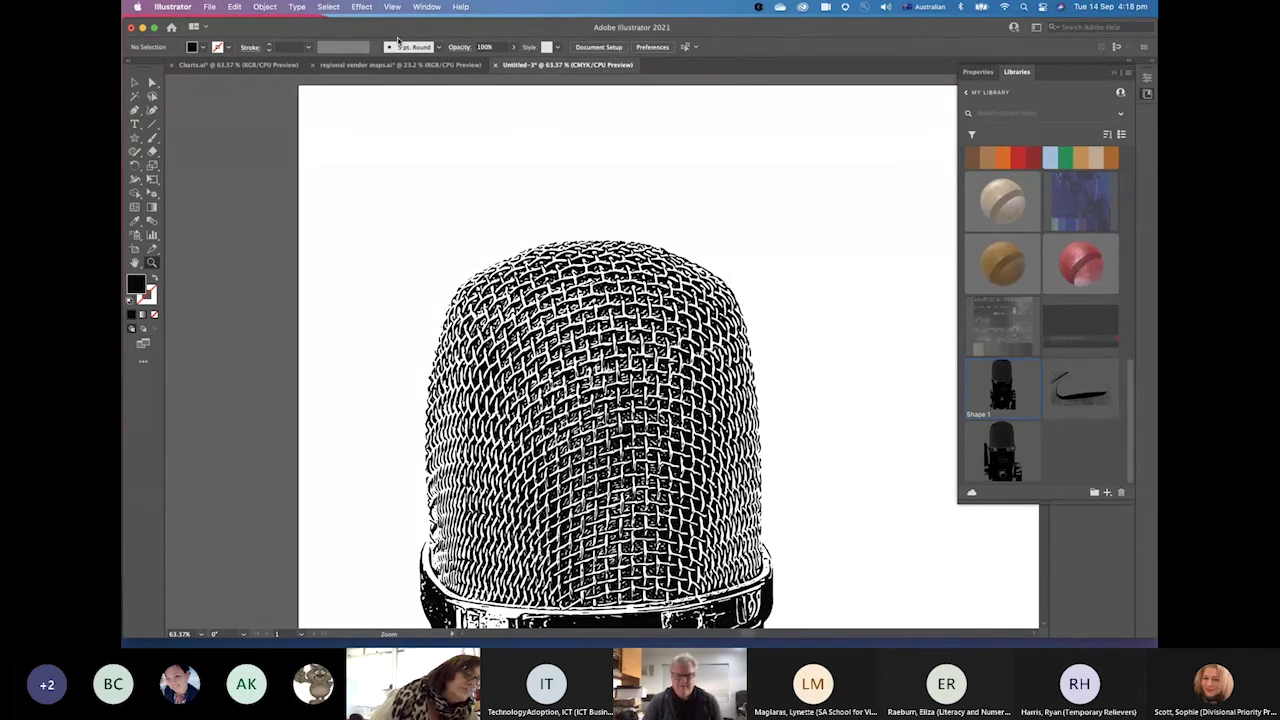
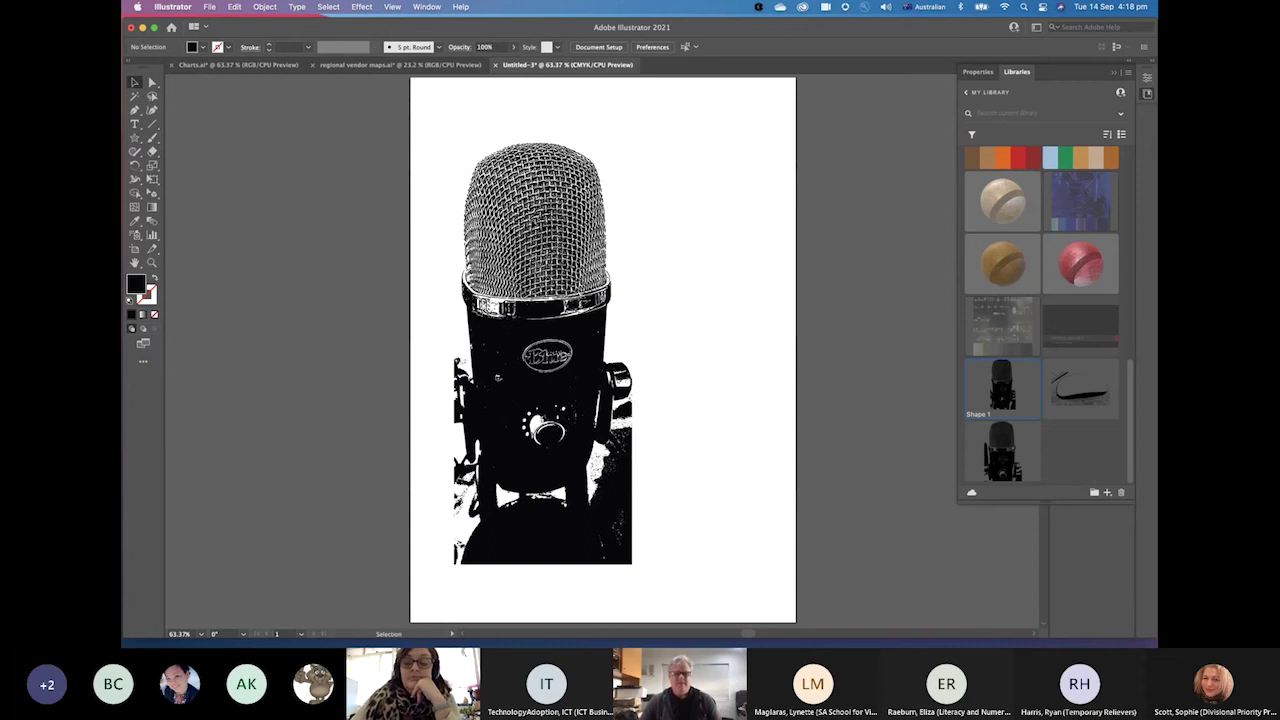
pyautogui.click(533, 228)
pyautogui.press('Delete')
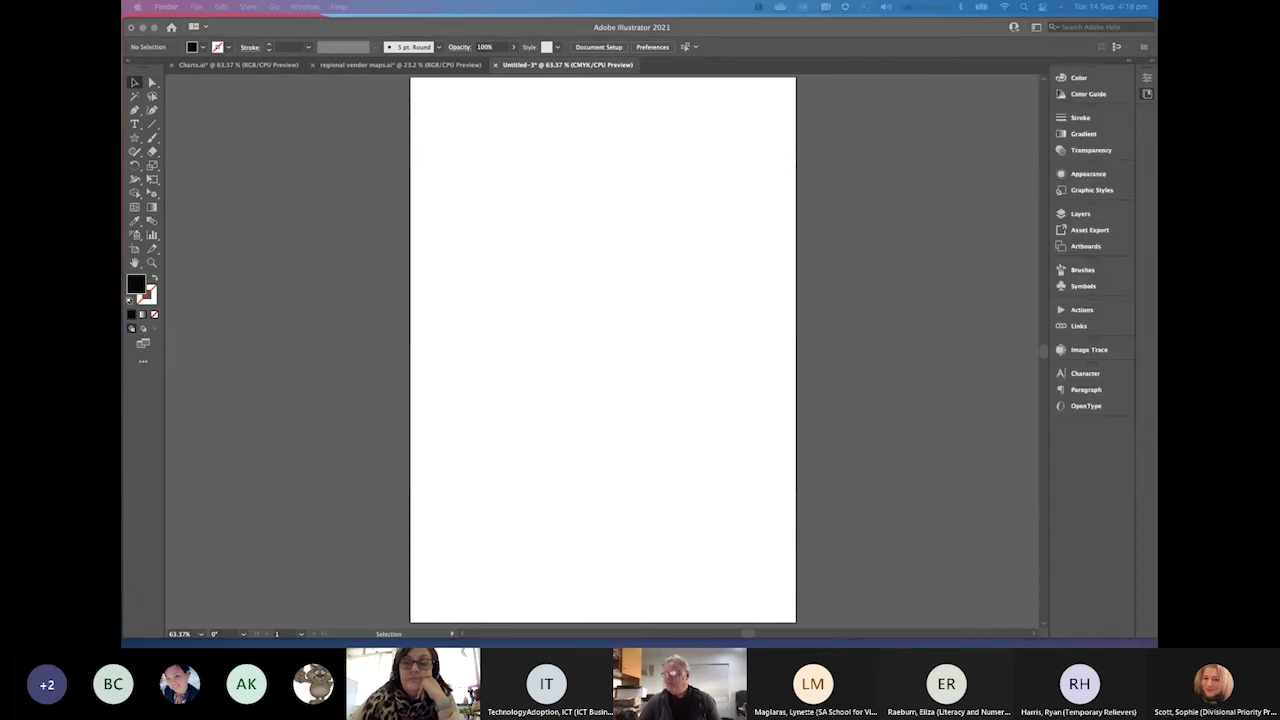
# Place the designer-challenge panda logo JPG from Finder's "3-Live Trace and Paint – SN" folder into the document, and move it down and right
pyautogui.moveTo(880, 177)
pyautogui.mouseDown()
pyautogui.moveTo(601, 218)
pyautogui.moveTo(623, 343)
pyautogui.moveTo(649, 311)
pyautogui.moveTo(634, 334)
pyautogui.moveTo(664, 346)
pyautogui.mouseUp()
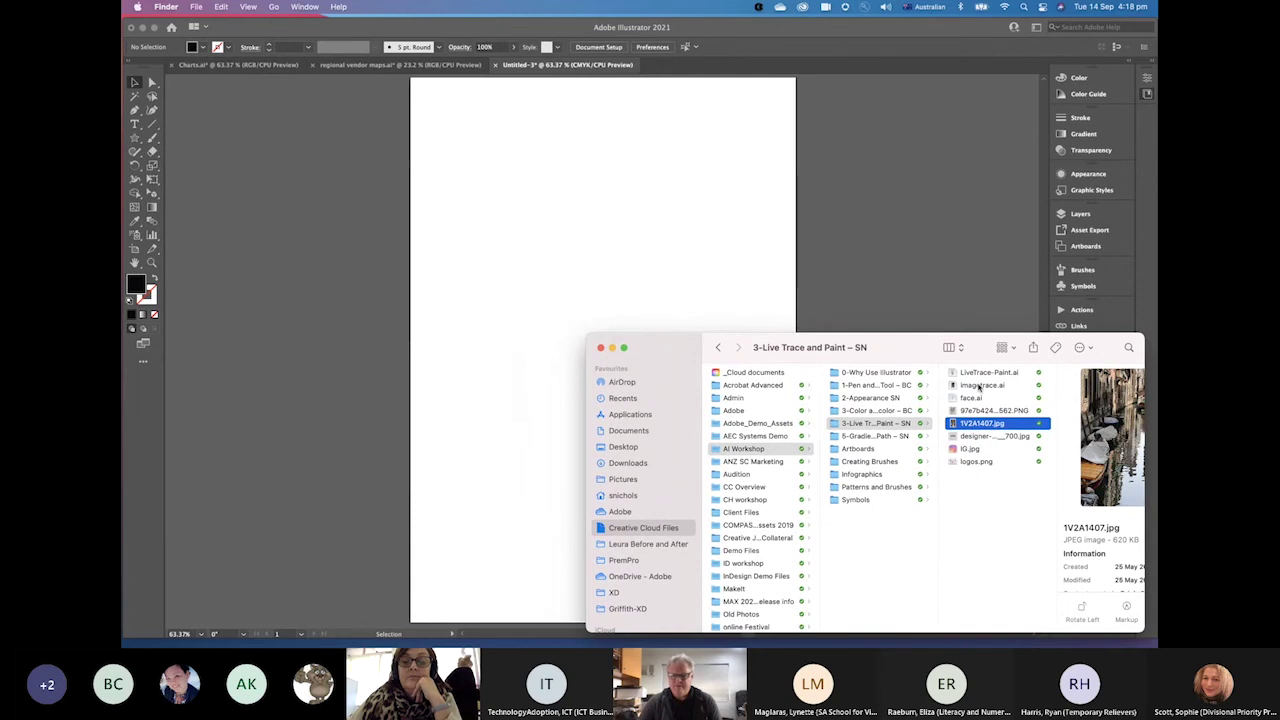
pyautogui.click(980, 386)
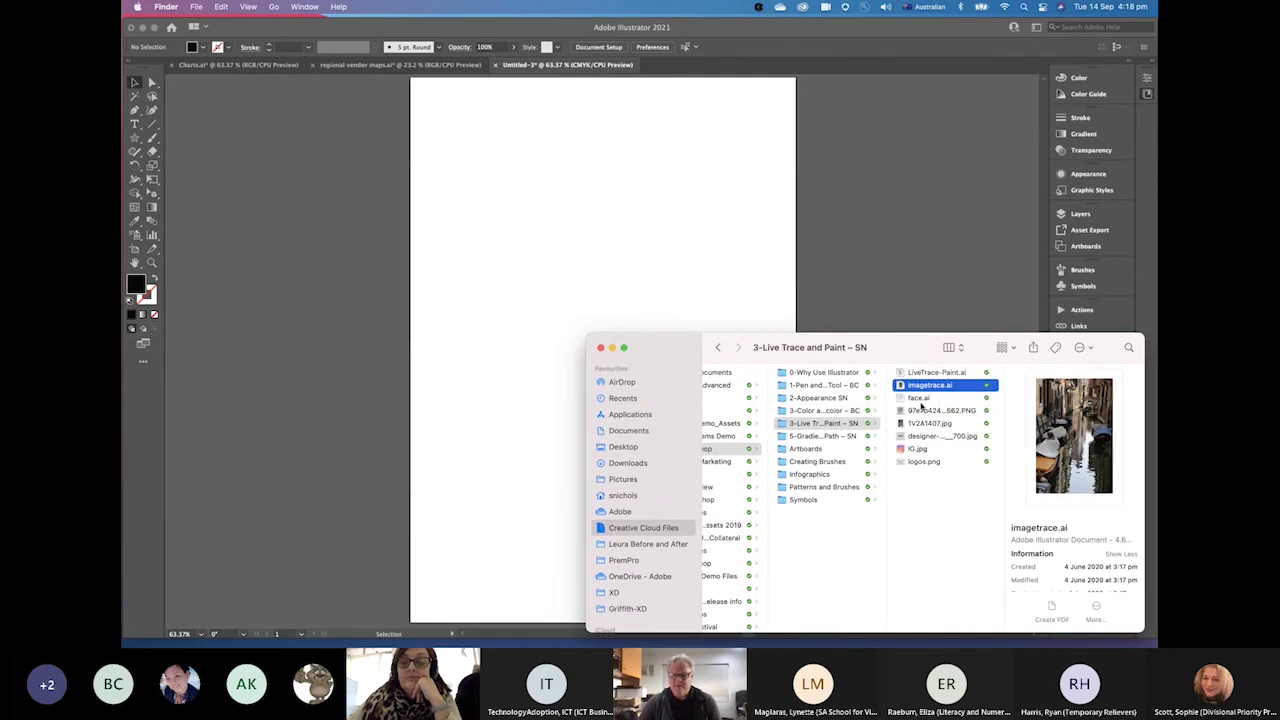
pyautogui.click(906, 442)
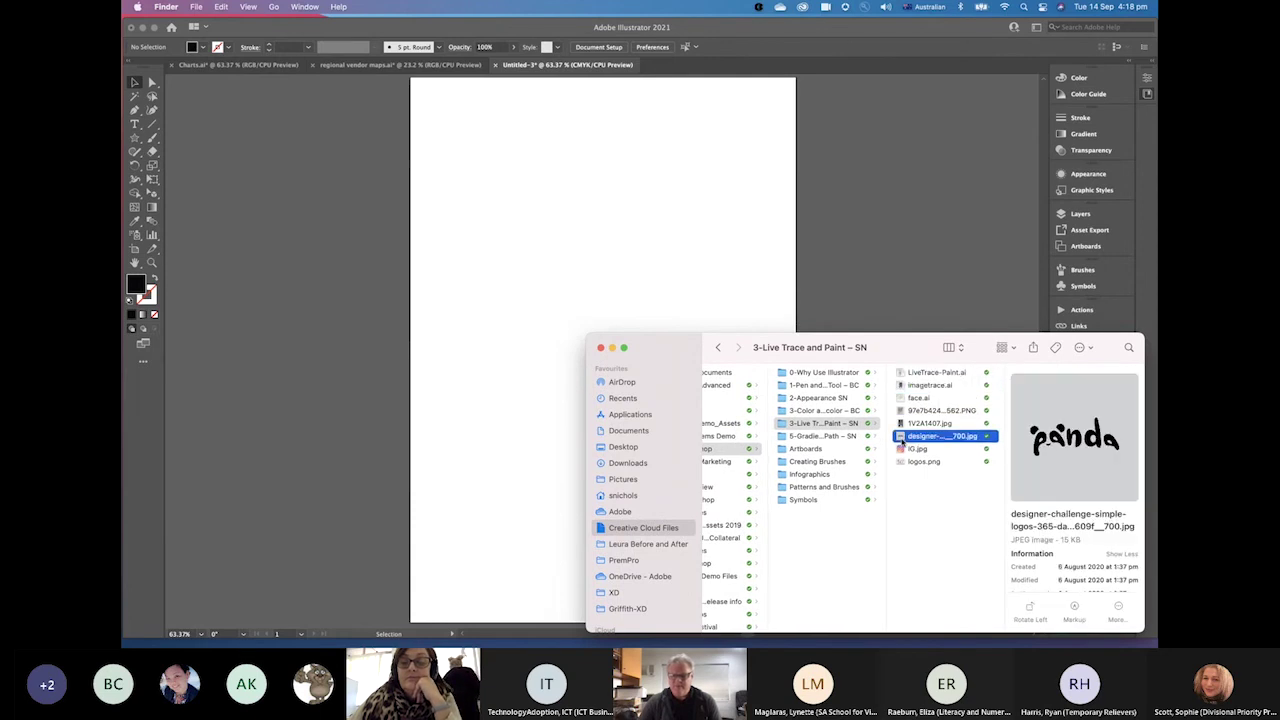
pyautogui.moveTo(906, 442); pyautogui.dragTo(430, 127)
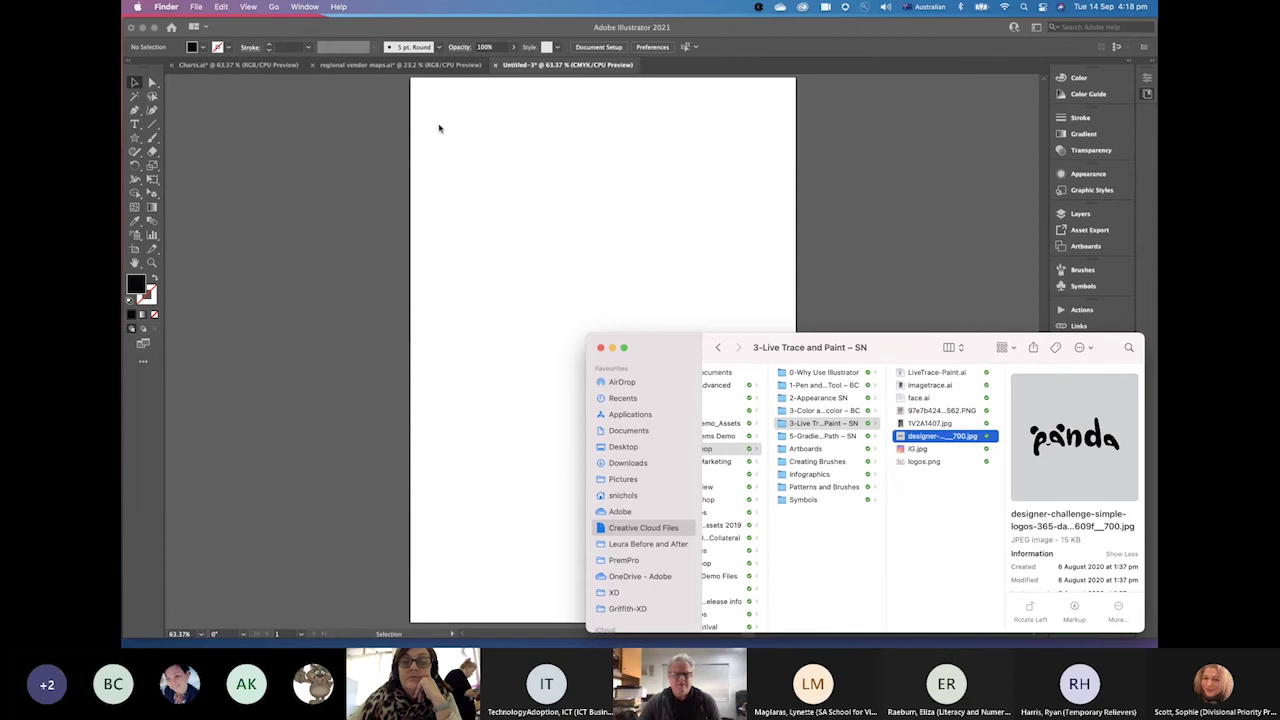
pyautogui.moveTo(589, 181); pyautogui.dragTo(677, 217)
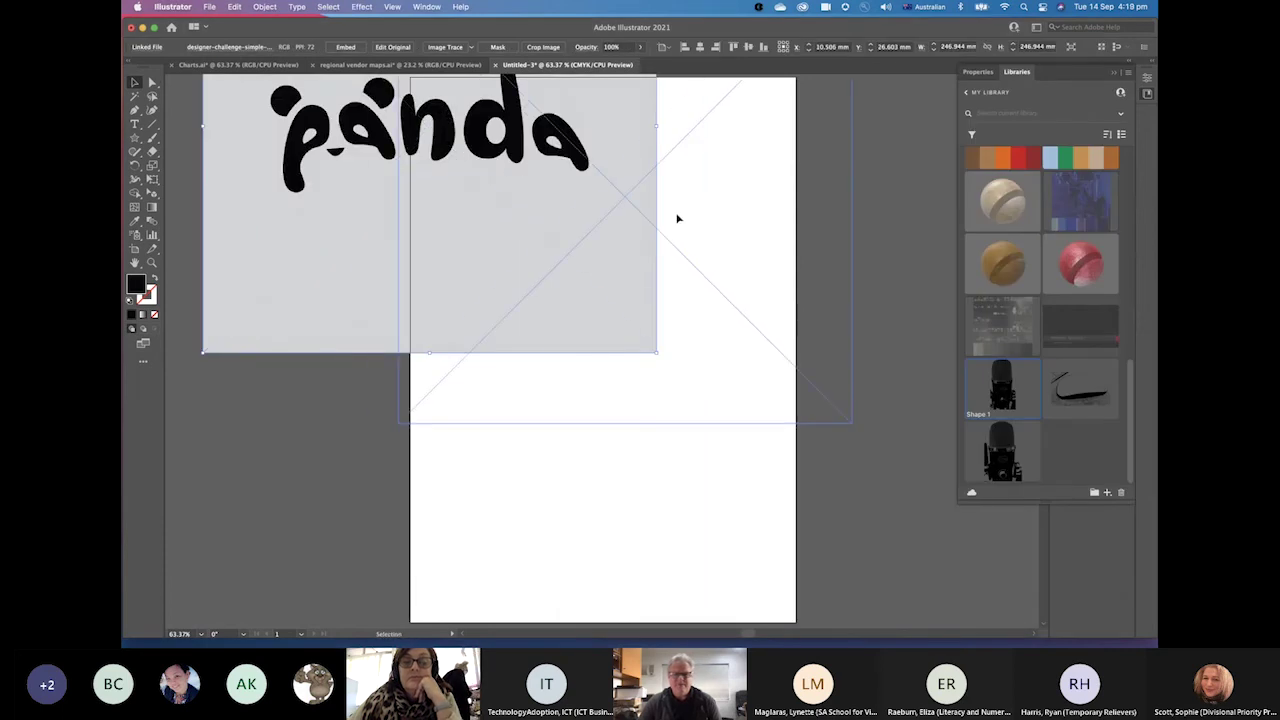
# Preview the other images in Finder's "3-Live Trace and Paint – SN" folder and place the 97e7b424… PNG flame-logo sketch into the document
pyautogui.press('super+Tab')
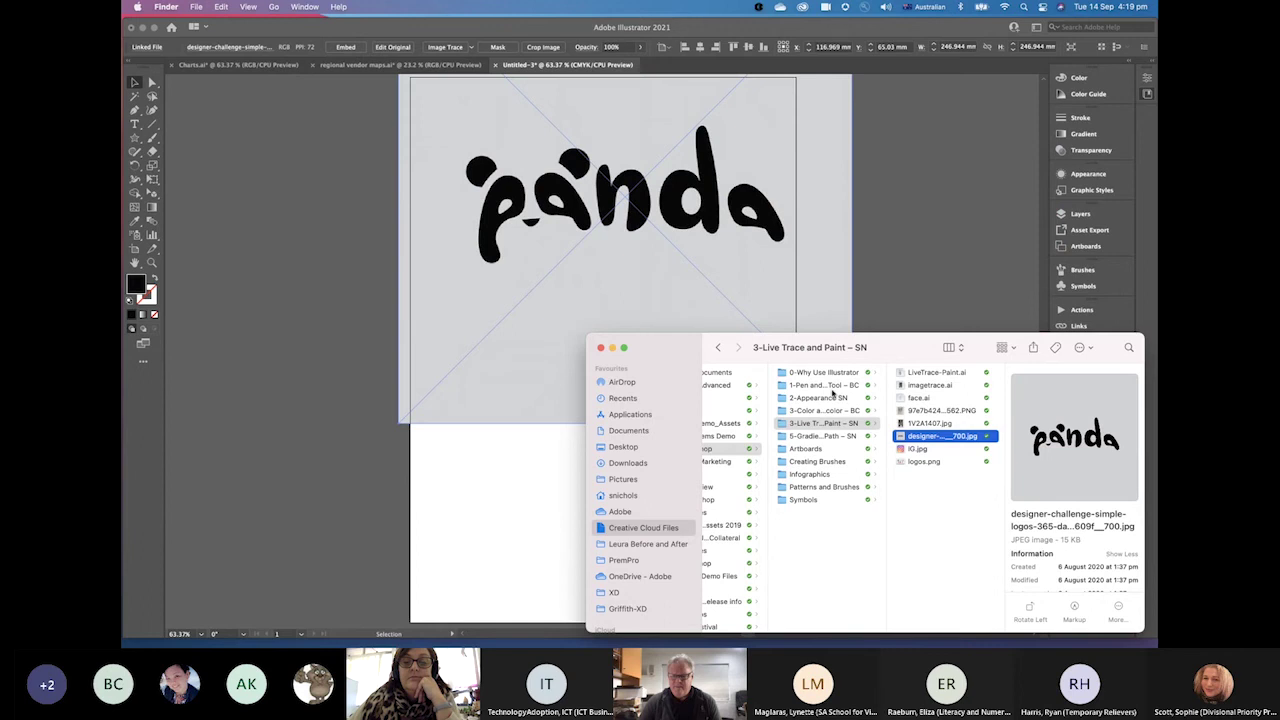
pyautogui.click(905, 463)
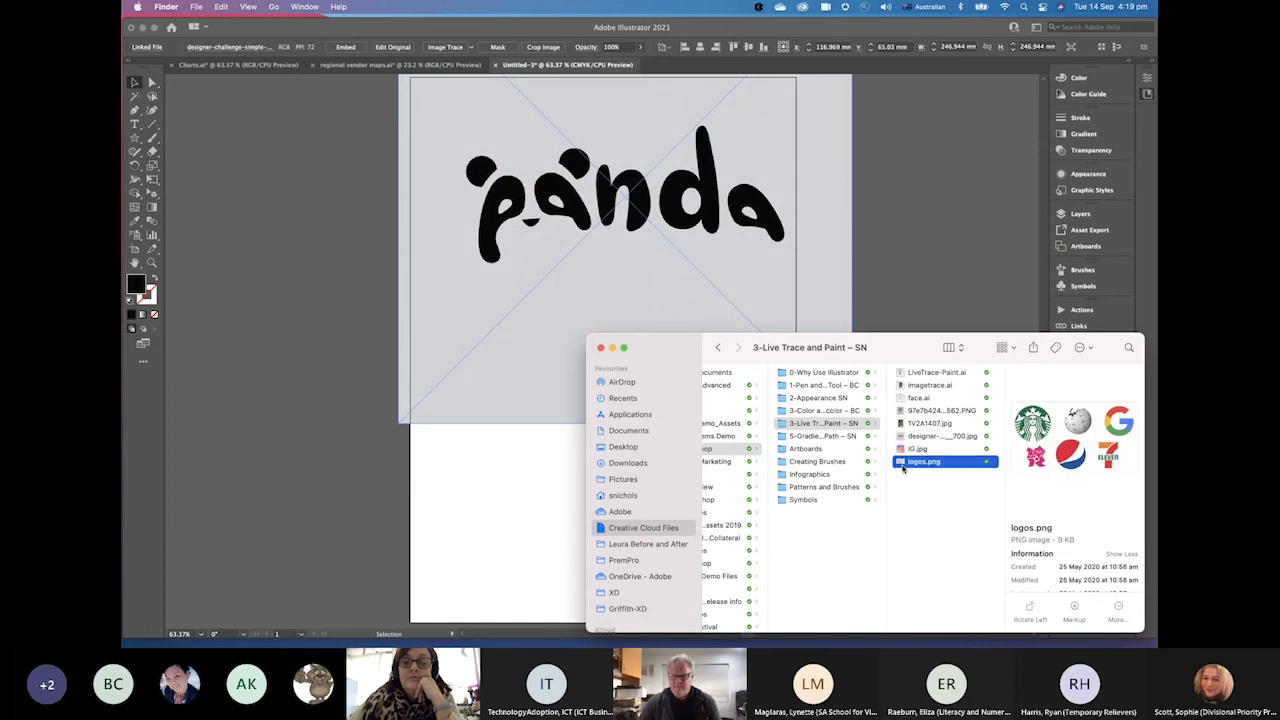
pyautogui.click(901, 449)
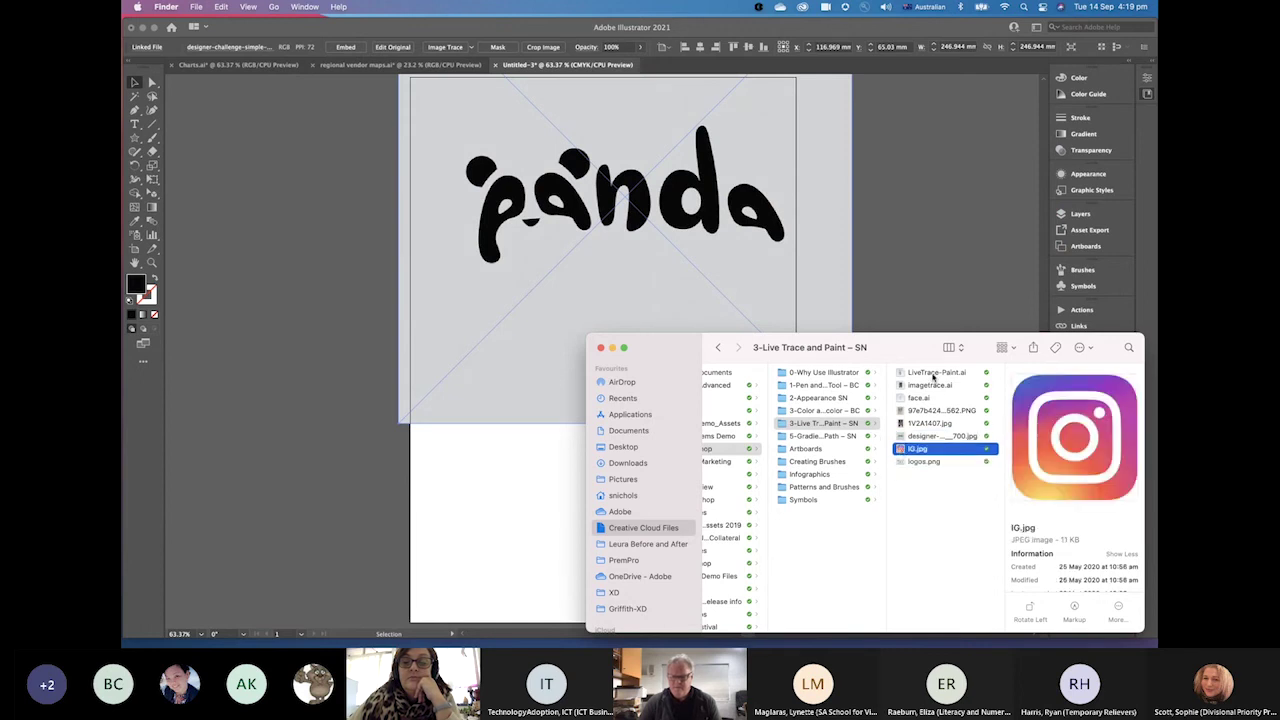
pyautogui.click(934, 373)
pyautogui.click(930, 386)
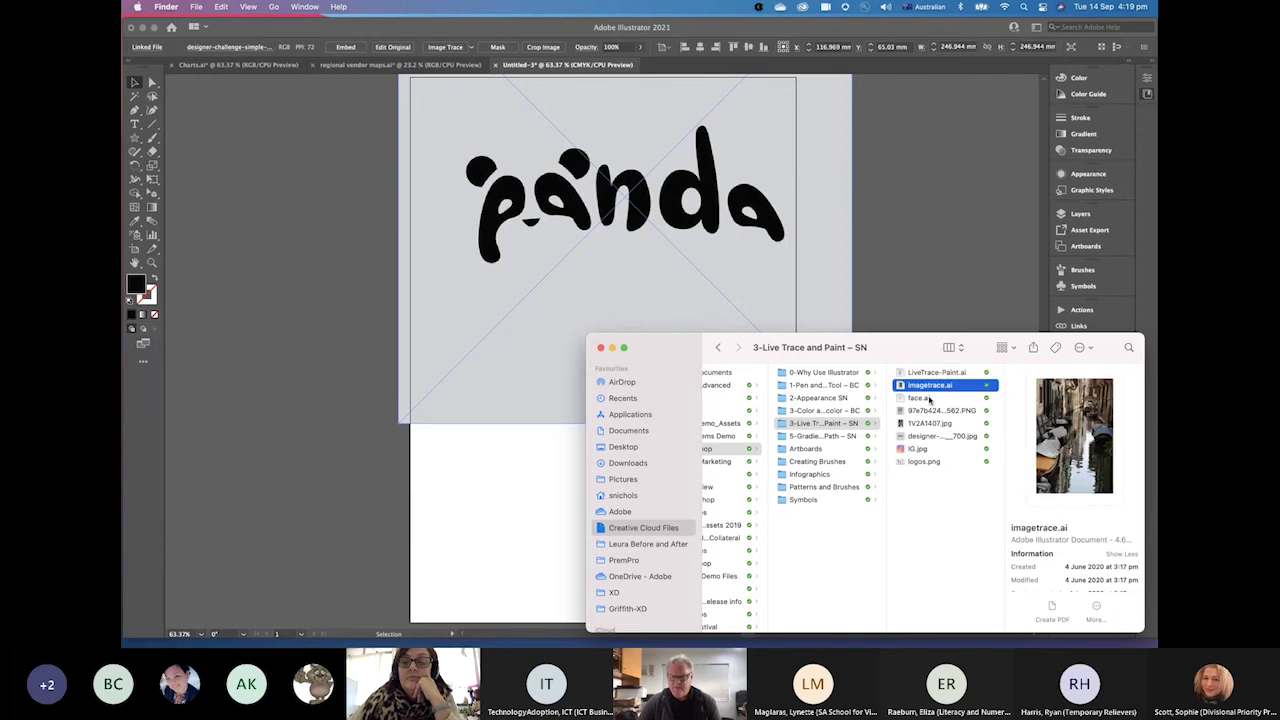
pyautogui.click(929, 399)
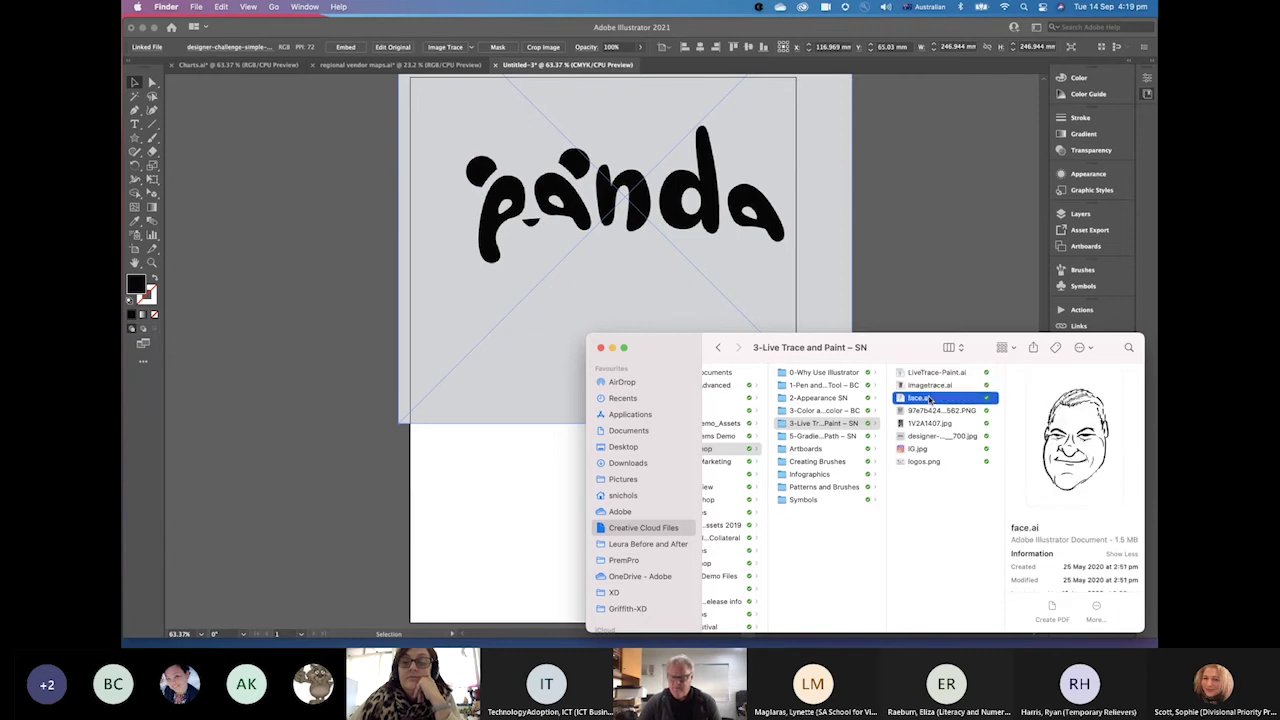
pyautogui.press('Down')
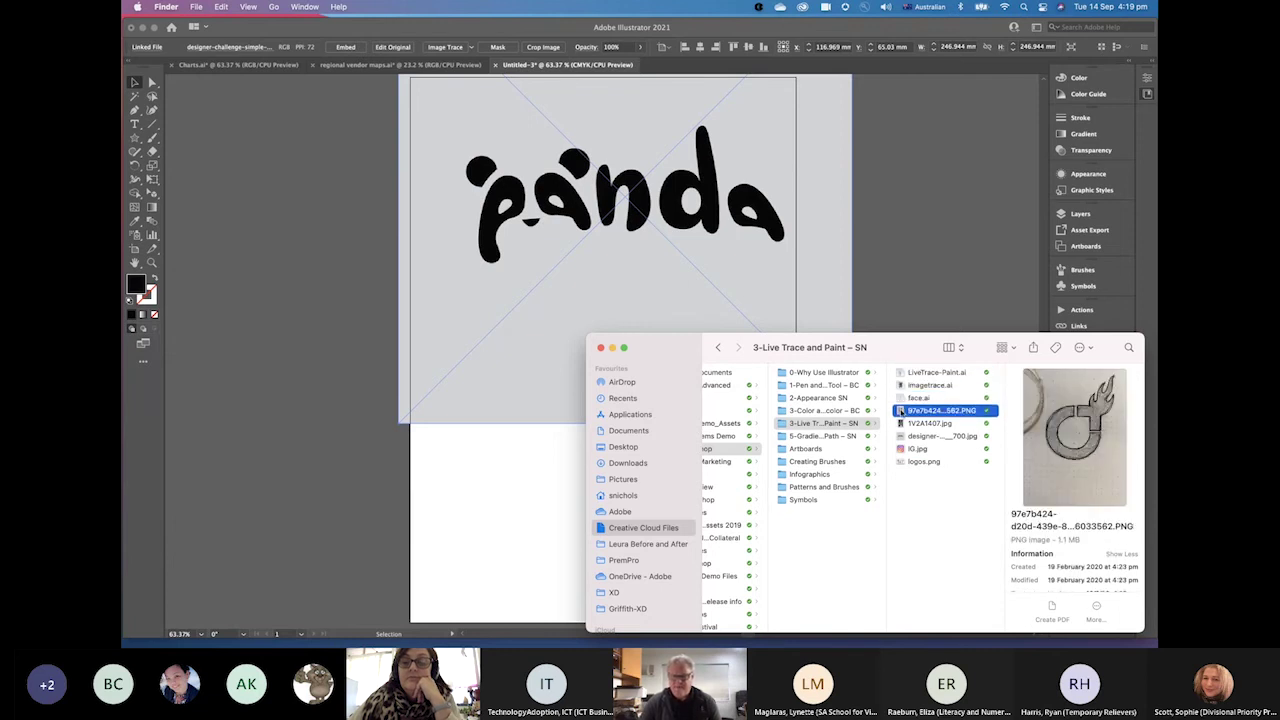
pyautogui.moveTo(899, 418); pyautogui.dragTo(558, 476)
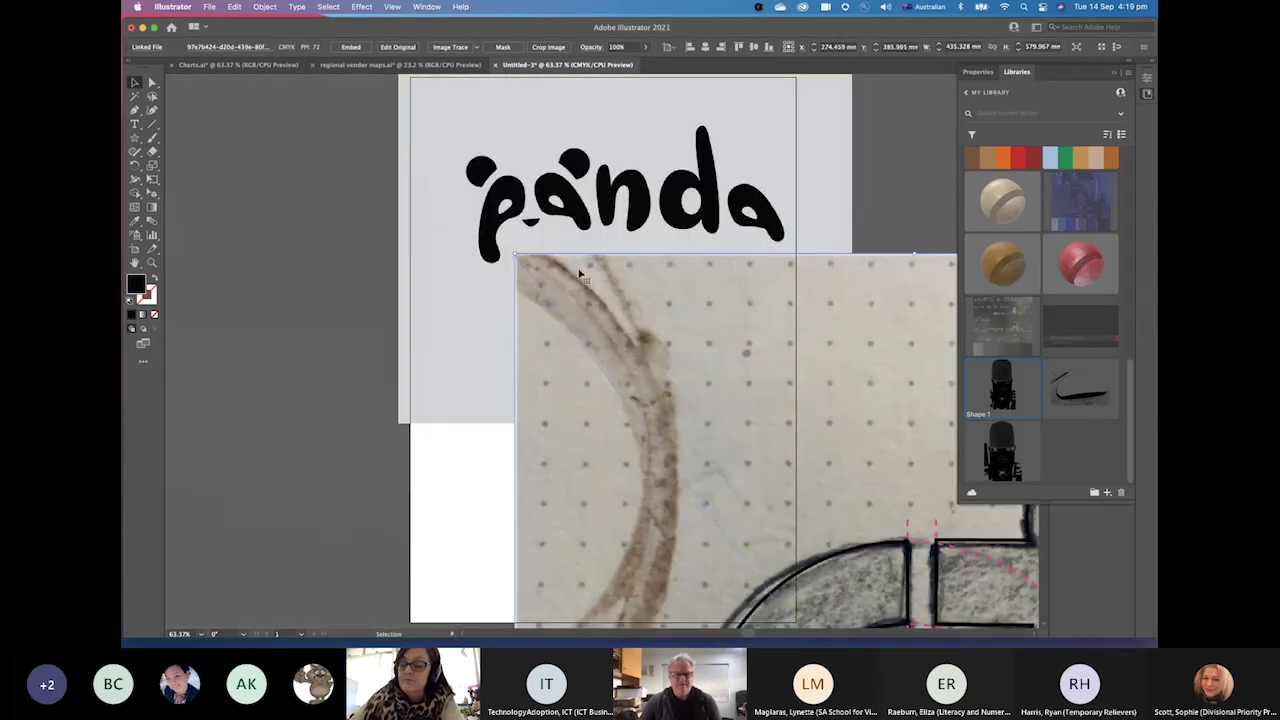
# Scale the flame-logo sketch down proportionally to about 208 mm wide and 277 mm high, and move it over the lower part of the page
pyautogui.click(514, 252)
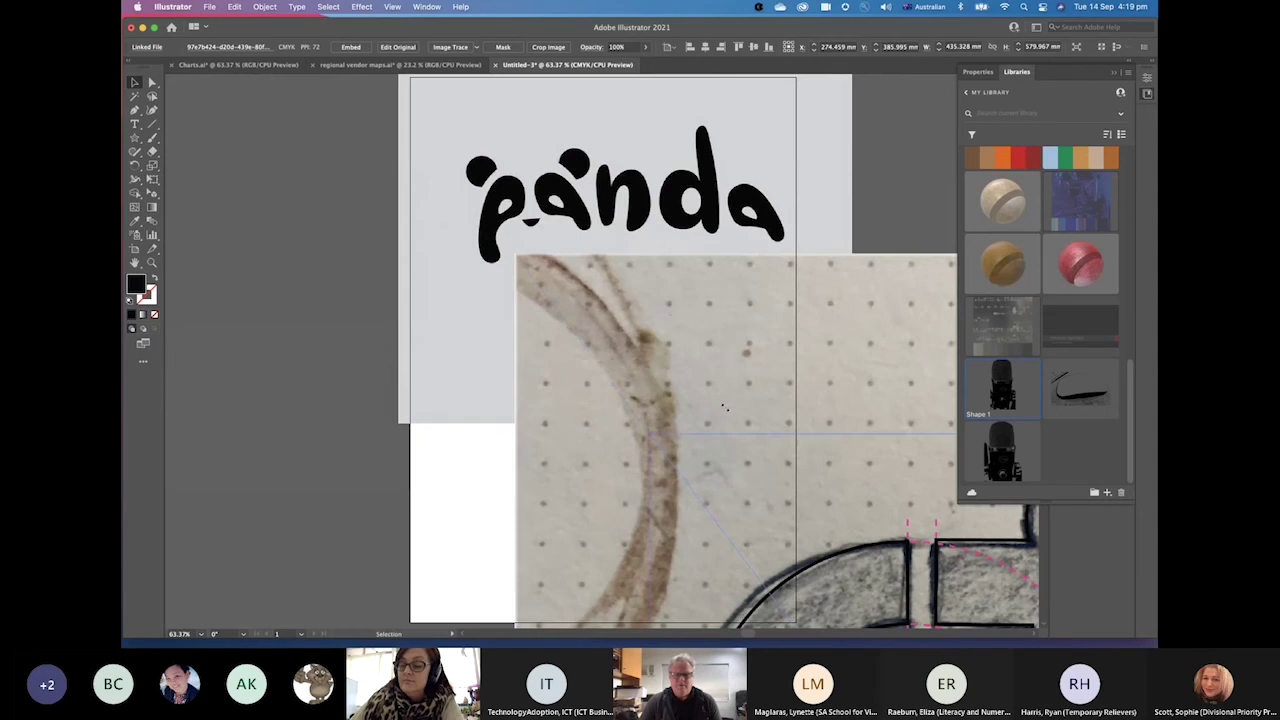
pyautogui.moveTo(789, 466)
pyautogui.mouseDown()
pyautogui.moveTo(831, 591)
pyautogui.moveTo(848, 592)
pyautogui.moveTo(333, 216)
pyautogui.moveTo(436, 334)
pyautogui.moveTo(464, 393)
pyautogui.mouseUp()
pyautogui.moveTo(586, 490)
pyautogui.mouseDown()
pyautogui.moveTo(531, 389)
pyautogui.moveTo(532, 364)
pyautogui.mouseUp()
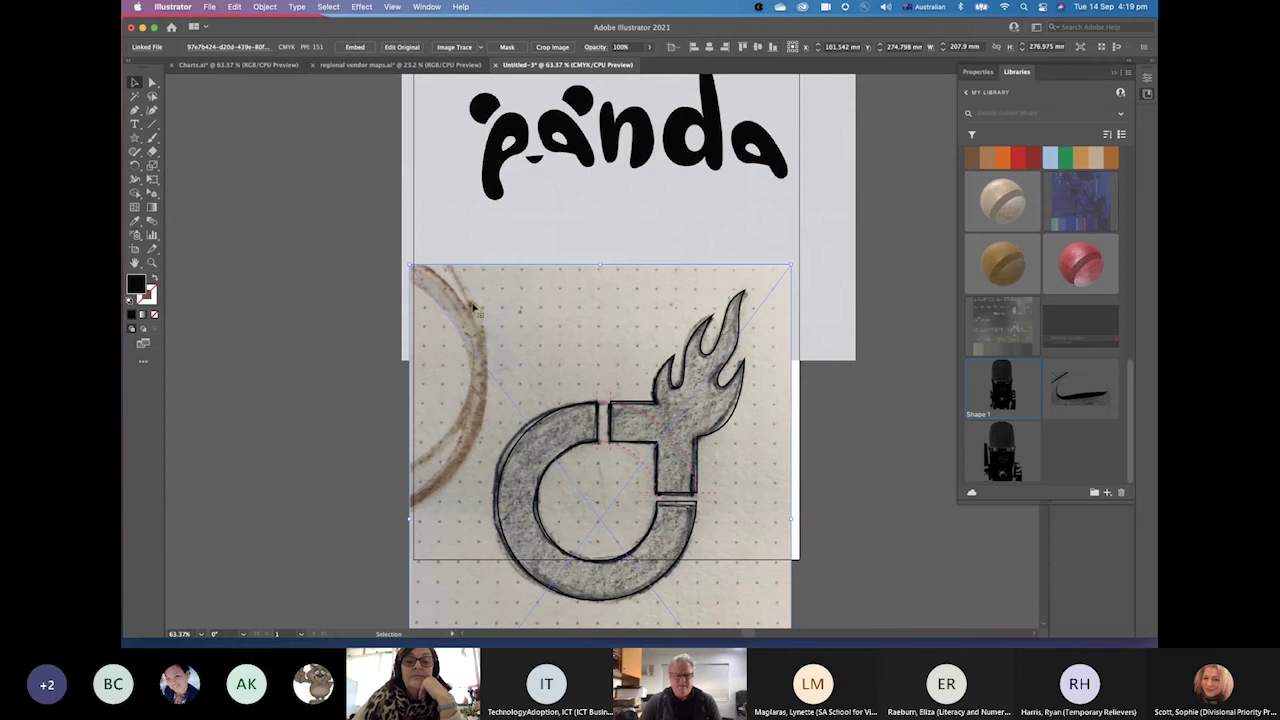
pyautogui.hscroll(1, 531, 364)
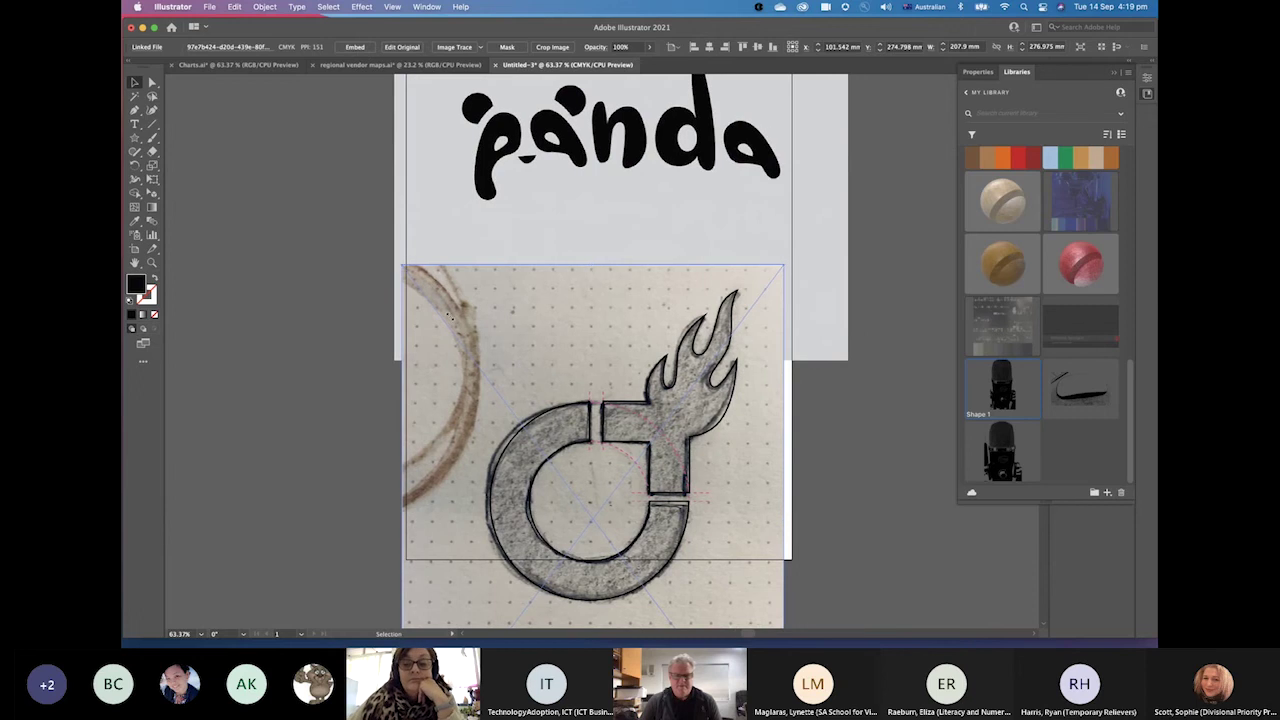
# Shrink the flame-logo sketch further to about 128 mm wide and 170 mm high, and position it below the panda lettering
pyautogui.moveTo(403, 265); pyautogui.dragTo(529, 435)
pyautogui.moveTo(609, 480); pyautogui.dragTo(552, 402)
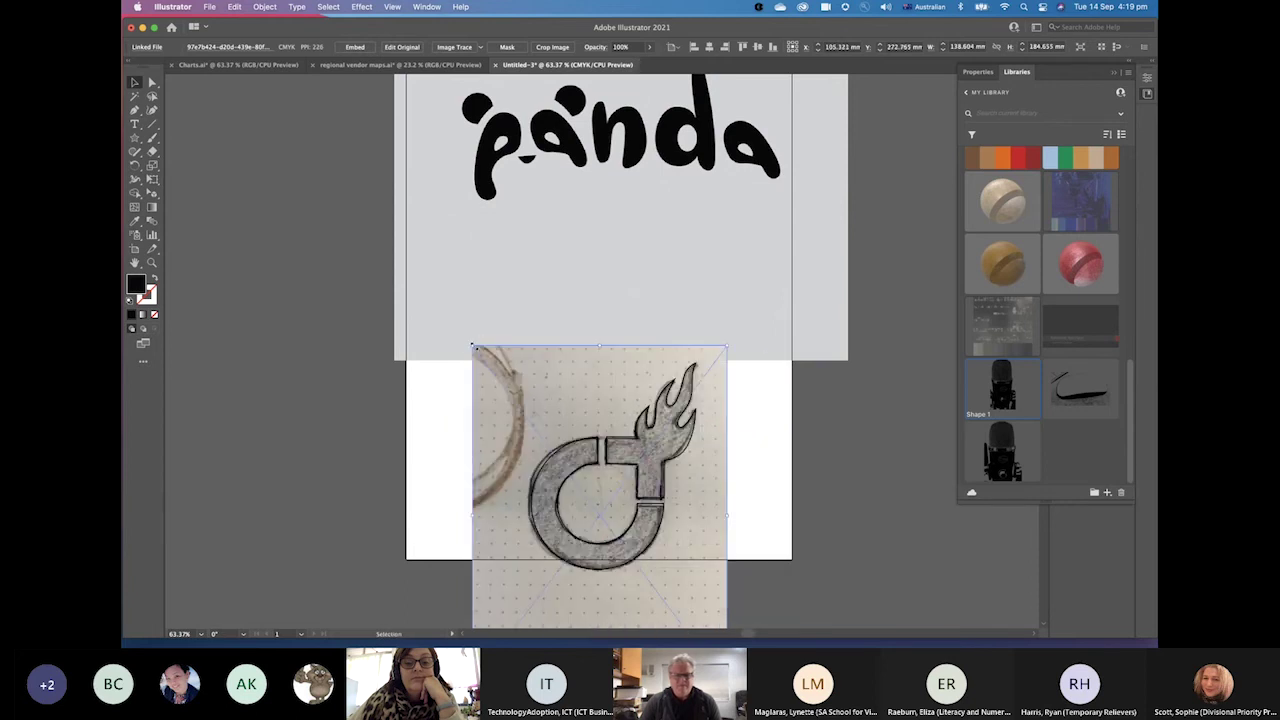
pyautogui.moveTo(474, 348); pyautogui.dragTo(492, 372)
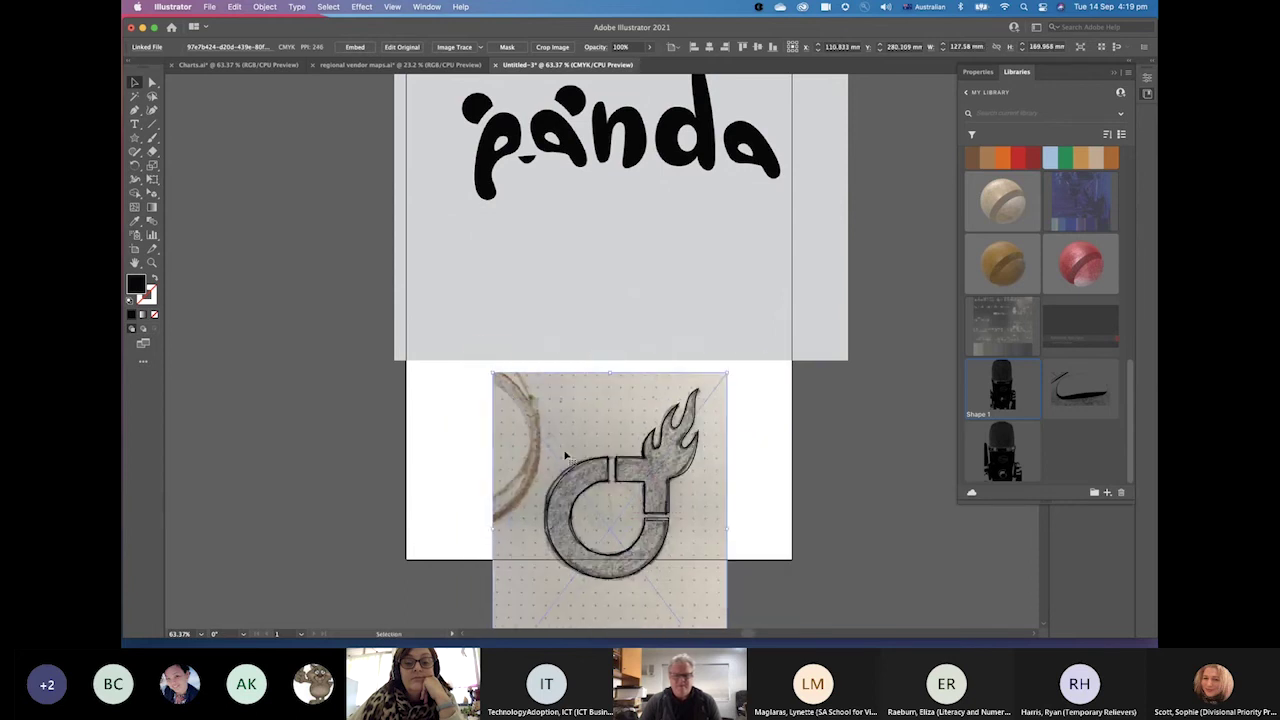
pyautogui.press('super+z')
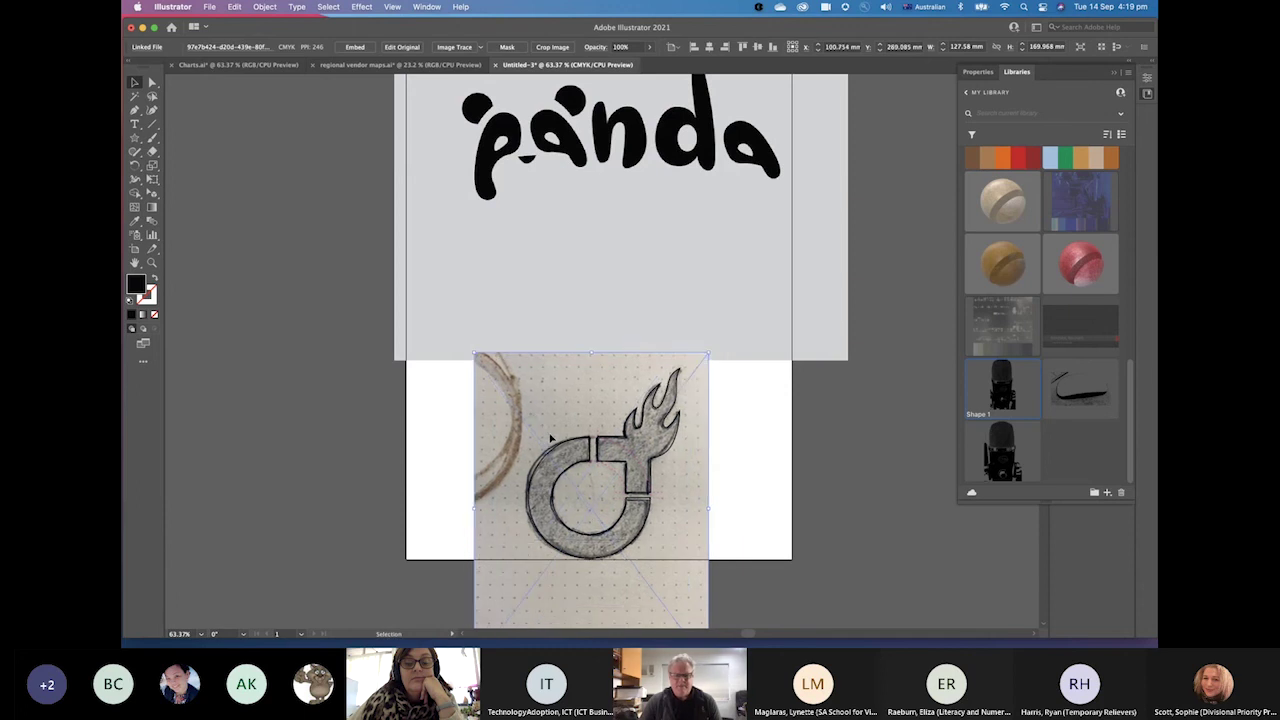
pyautogui.press('super+z')
pyautogui.scroll(2, 591, 308)
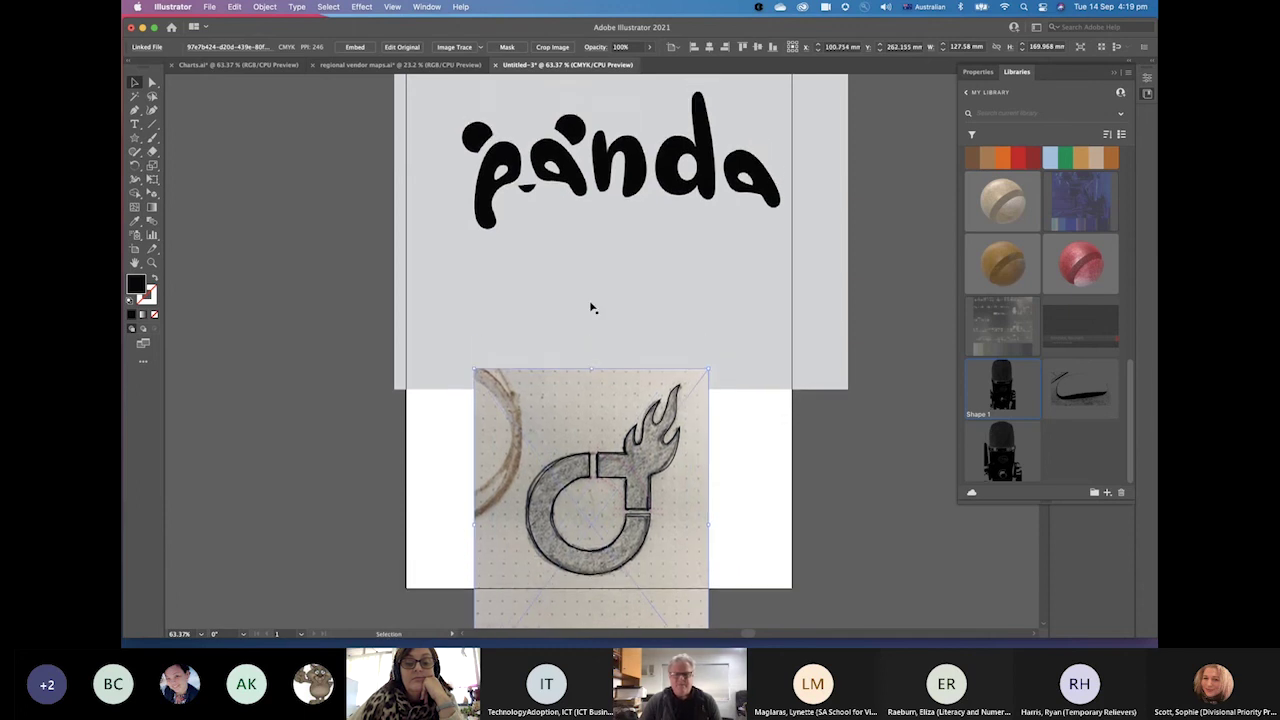
# Select the panda logo image and move it slightly up and to the left on the page
pyautogui.scroll(4, 591, 308)
pyautogui.hscroll(4, 591, 308)
pyautogui.moveTo(578, 292); pyautogui.dragTo(564, 281)
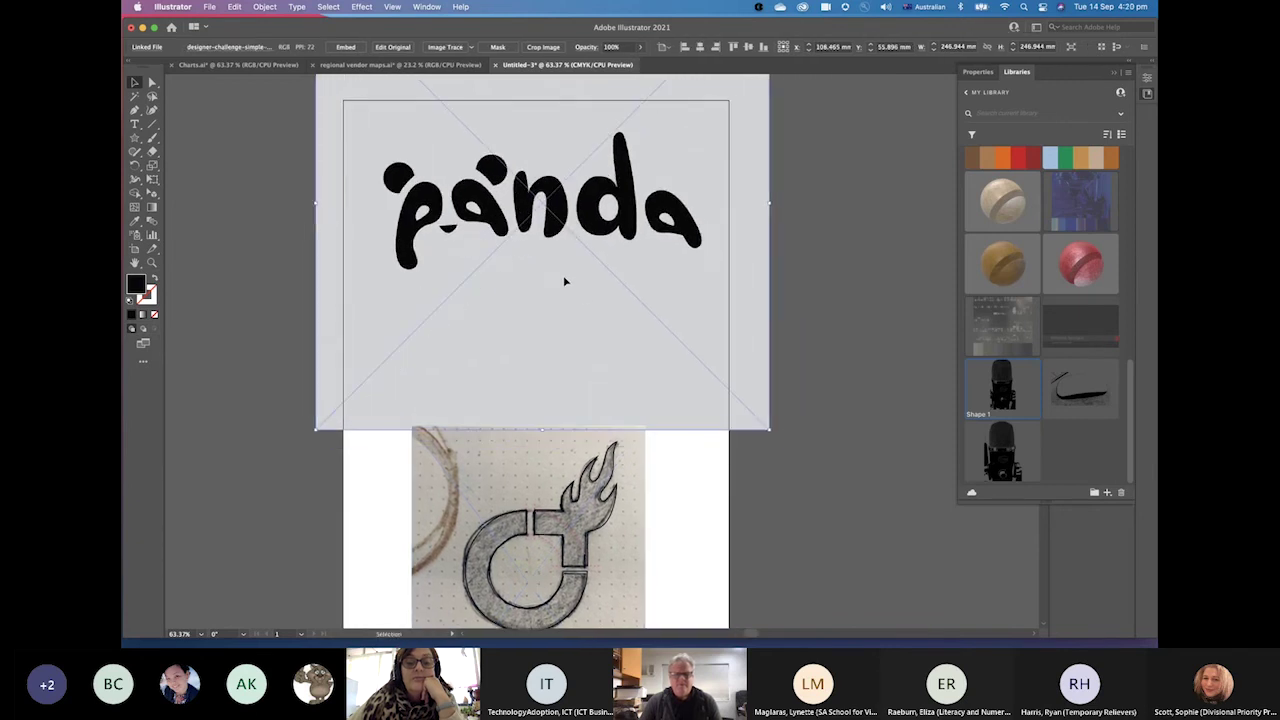
# Examine the edges of the panda lettering at pixel level, and return to the whole-page view with the Selection tool active
pyautogui.click(152, 262)
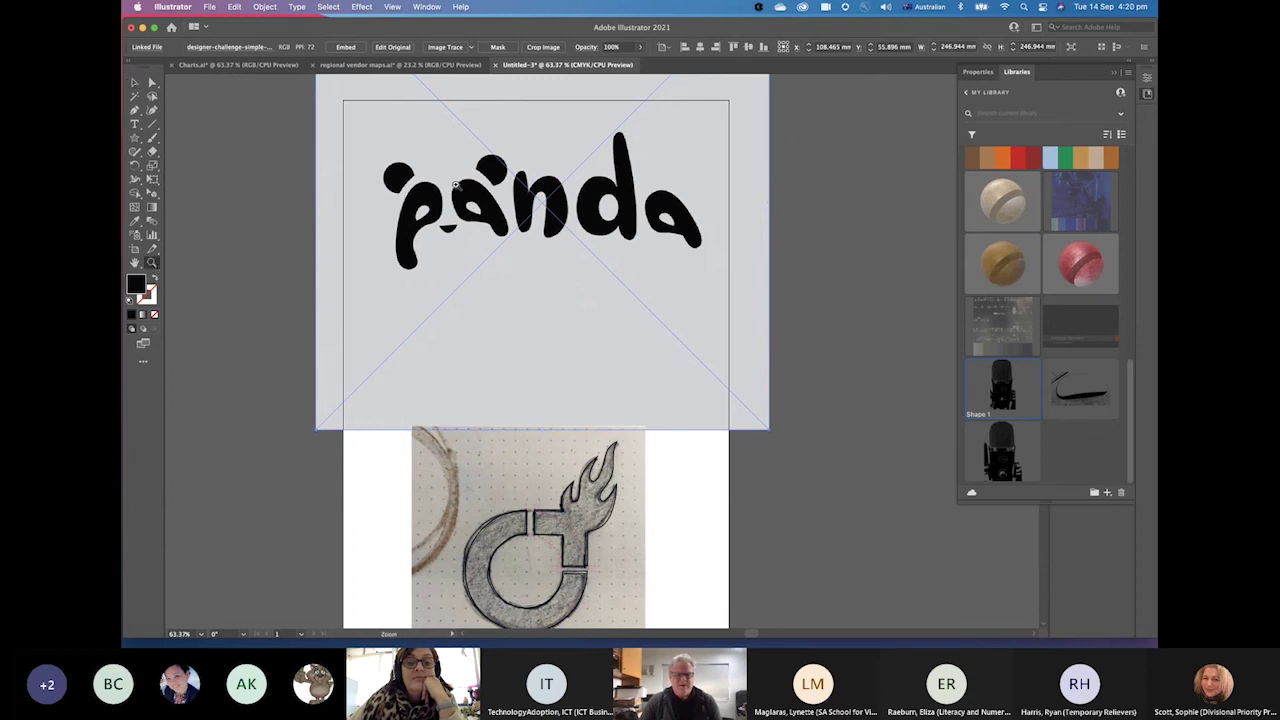
pyautogui.moveTo(469, 201); pyautogui.dragTo(470, 201)
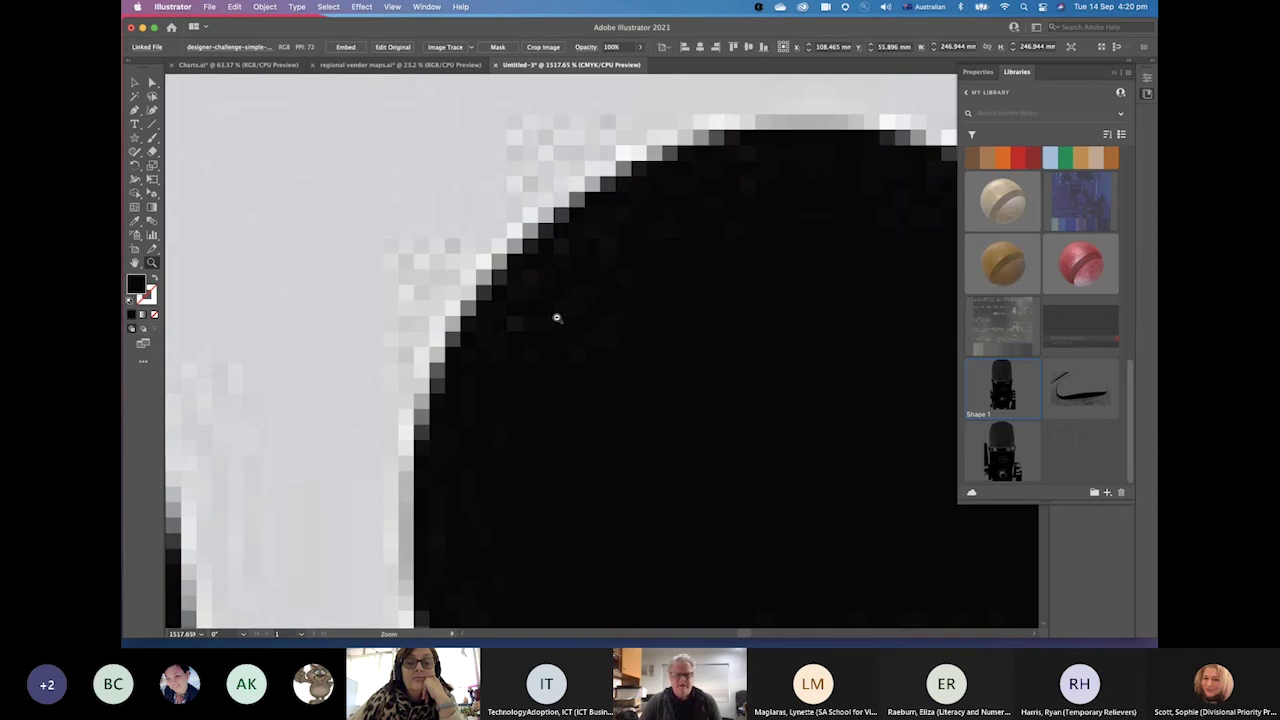
pyautogui.keyDown('alt'); pyautogui.click(561, 319); pyautogui.keyUp('alt')
pyautogui.keyDown('alt'); pyautogui.click(566, 322); pyautogui.keyUp('alt')
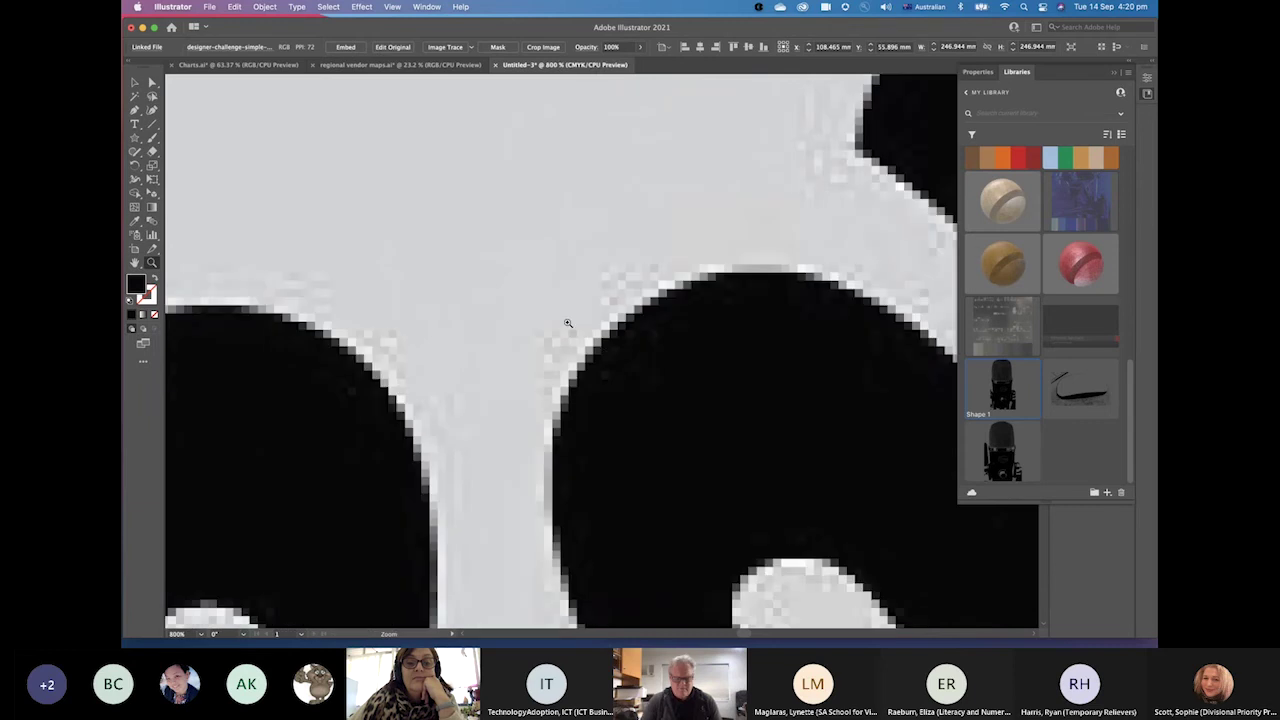
pyautogui.press('super+0')
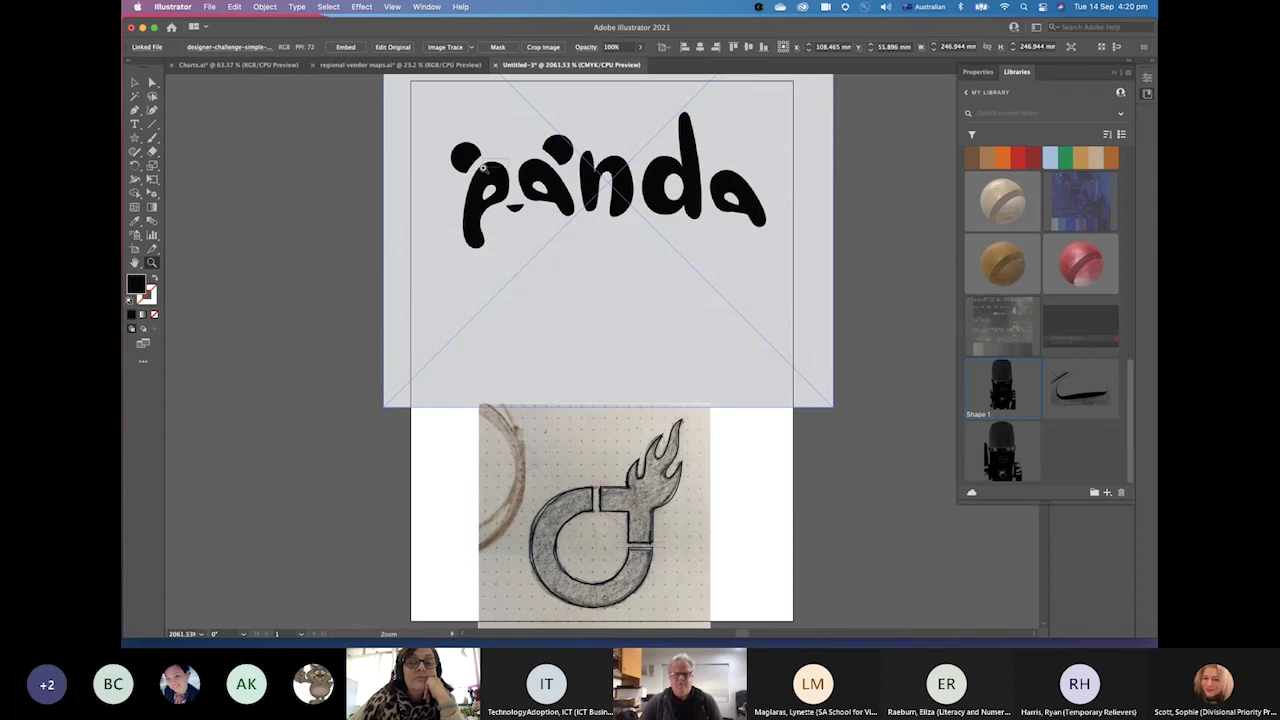
pyautogui.click(485, 168)
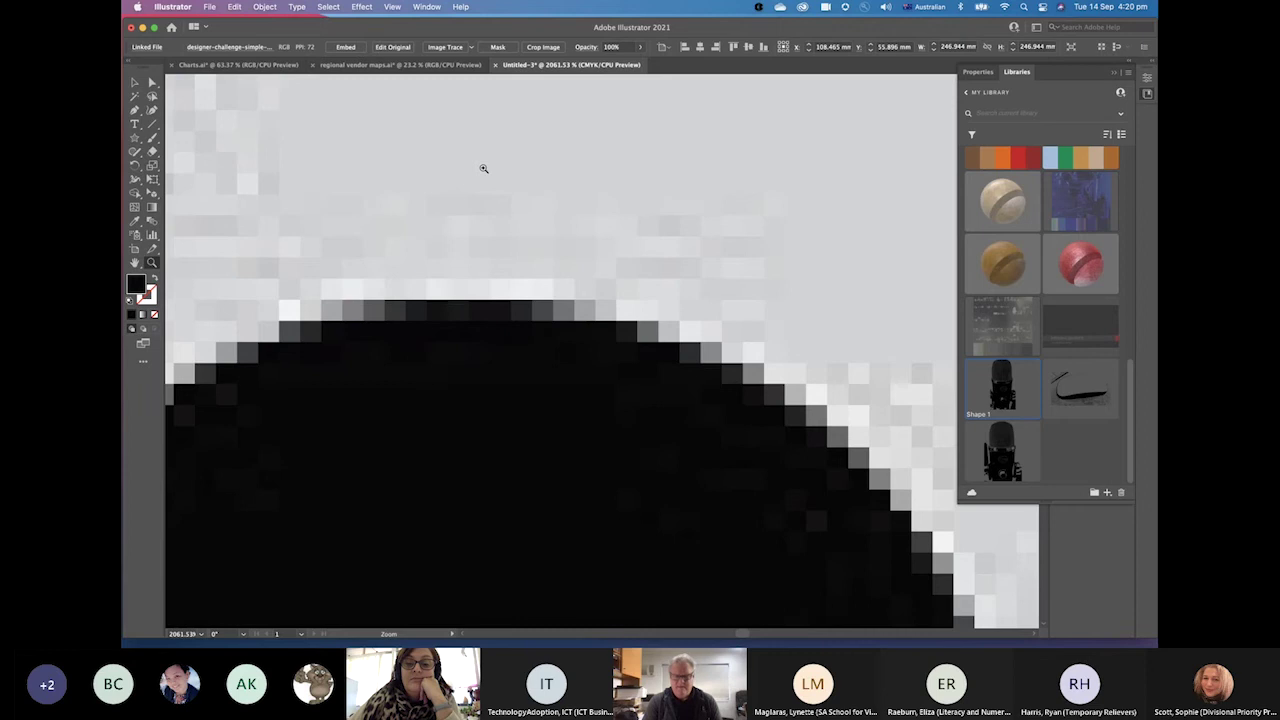
pyautogui.press('super+0')
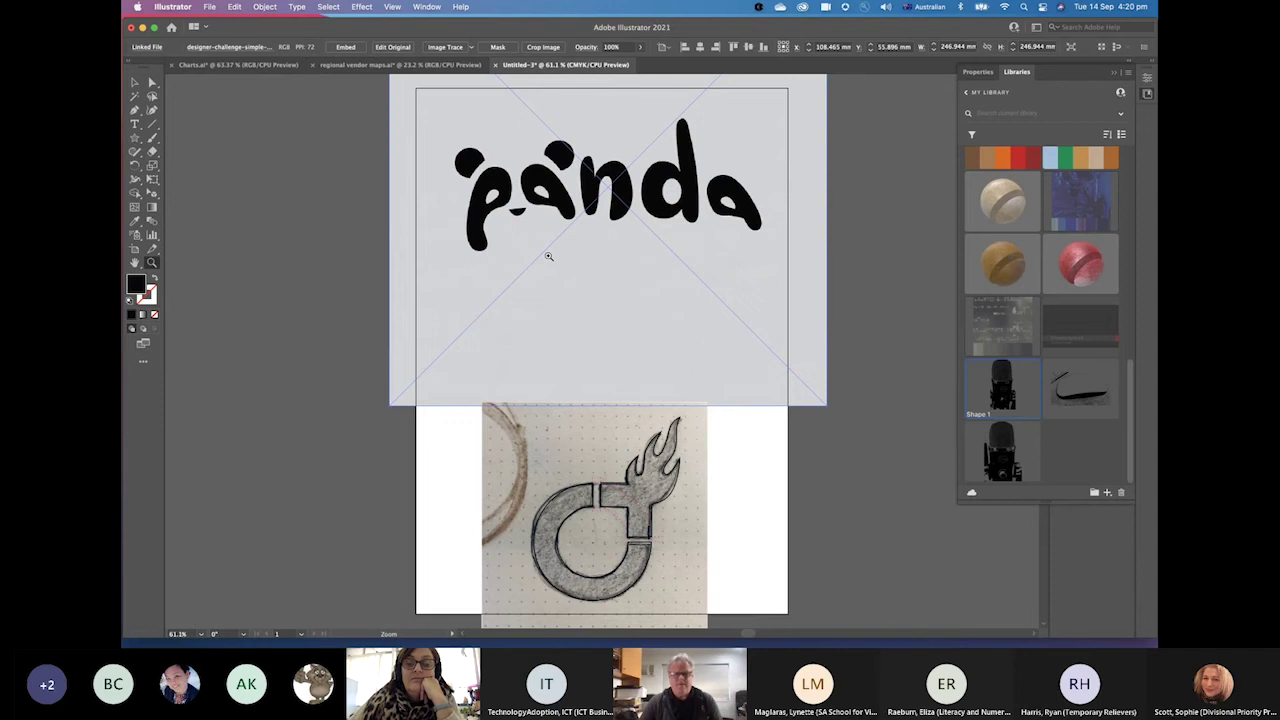
pyautogui.press('v')
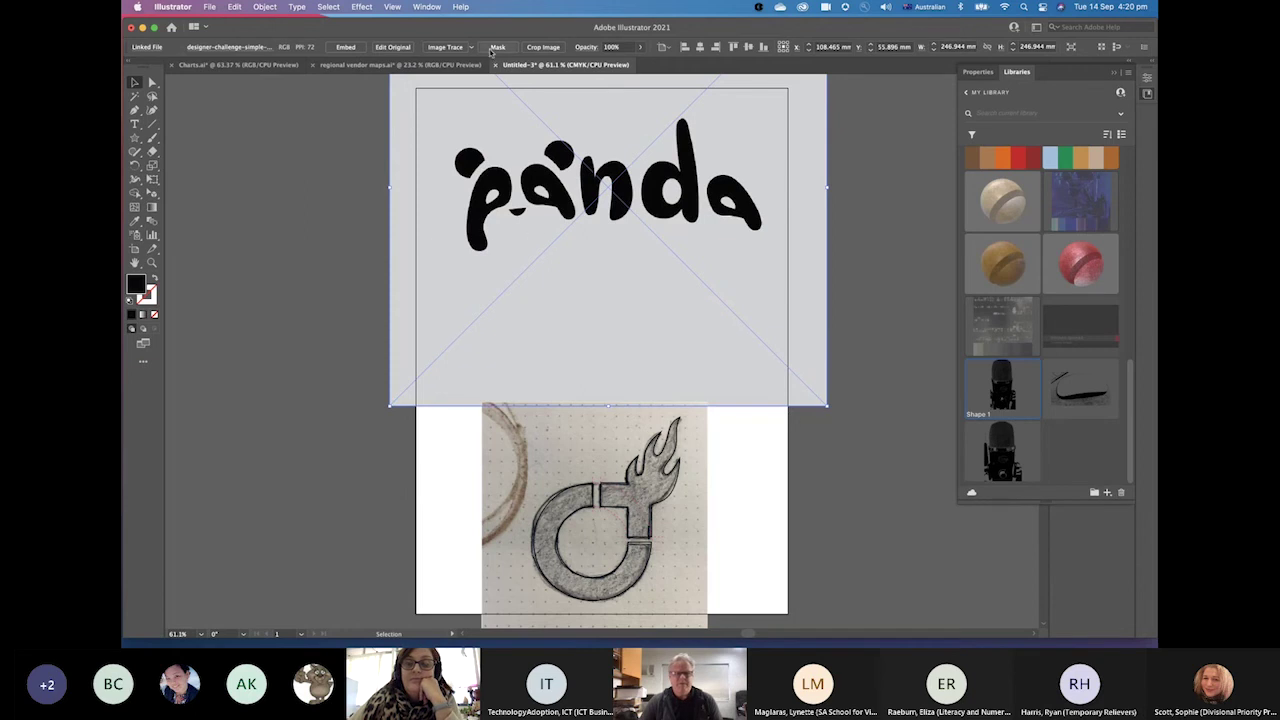
# Collapse the Libraries panel and review the list of available workspaces
pyautogui.click(427, 7)
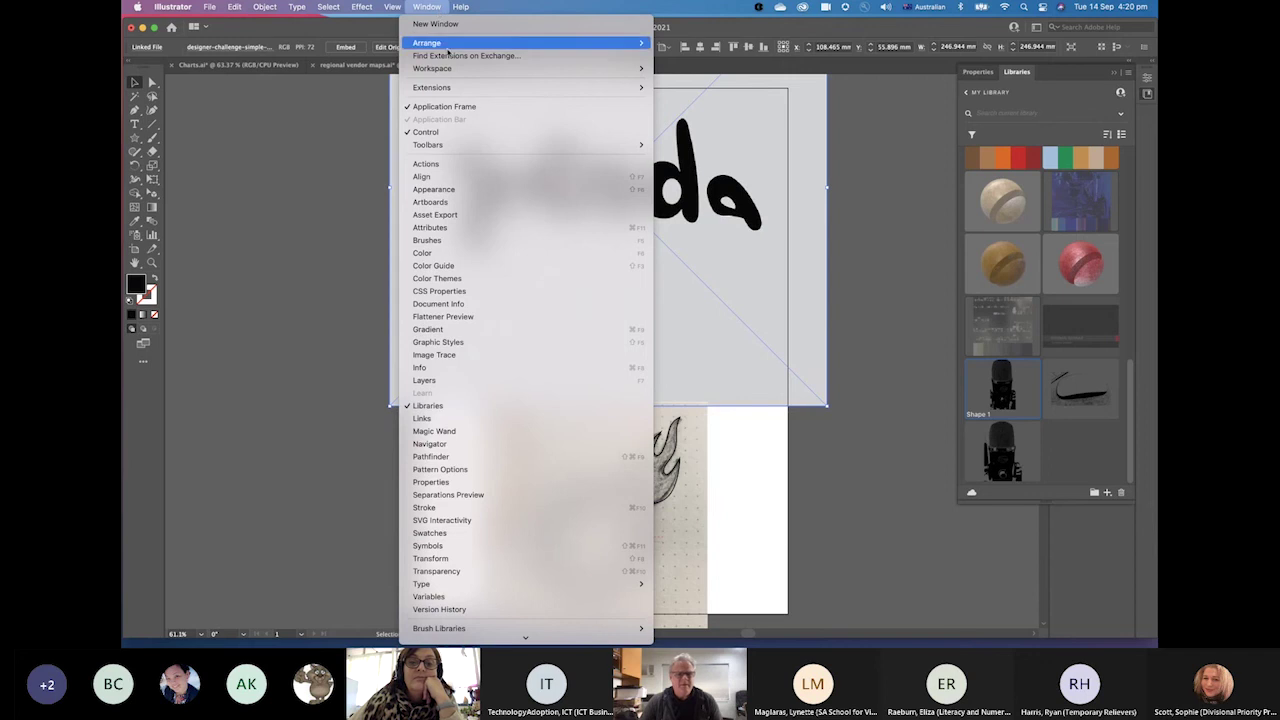
pyautogui.moveTo(449, 68)
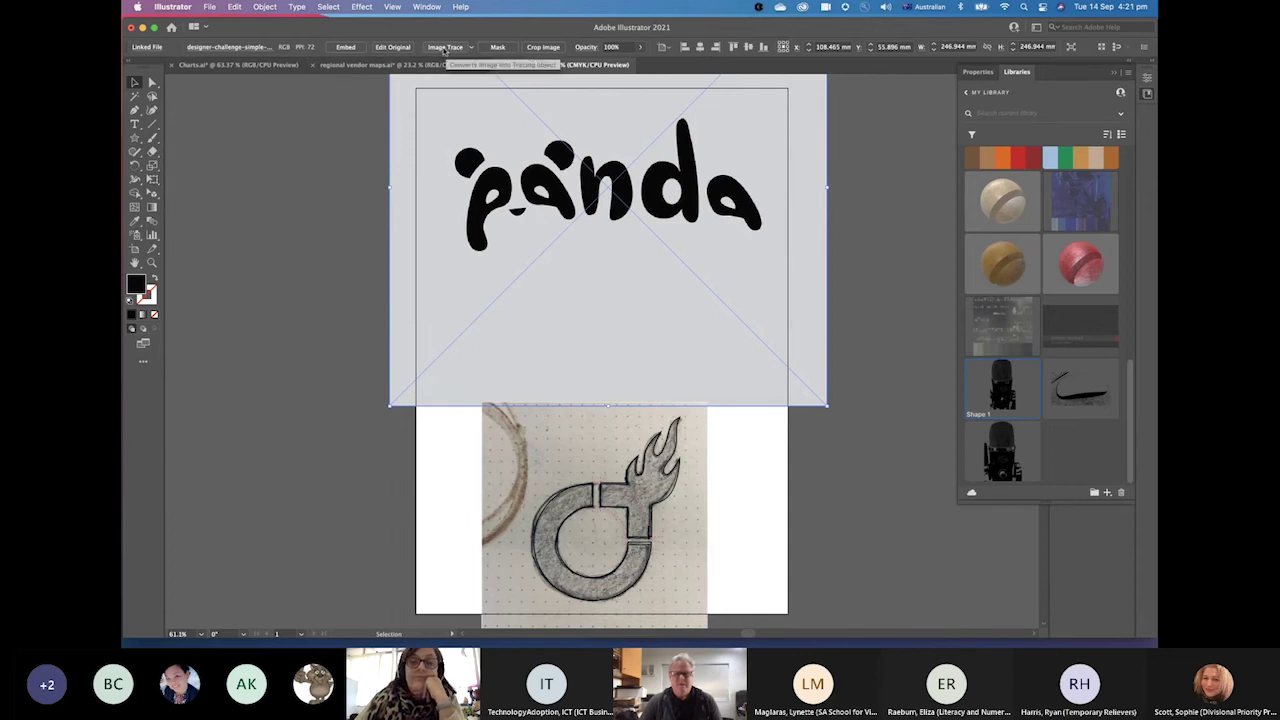
pyautogui.click(445, 48)
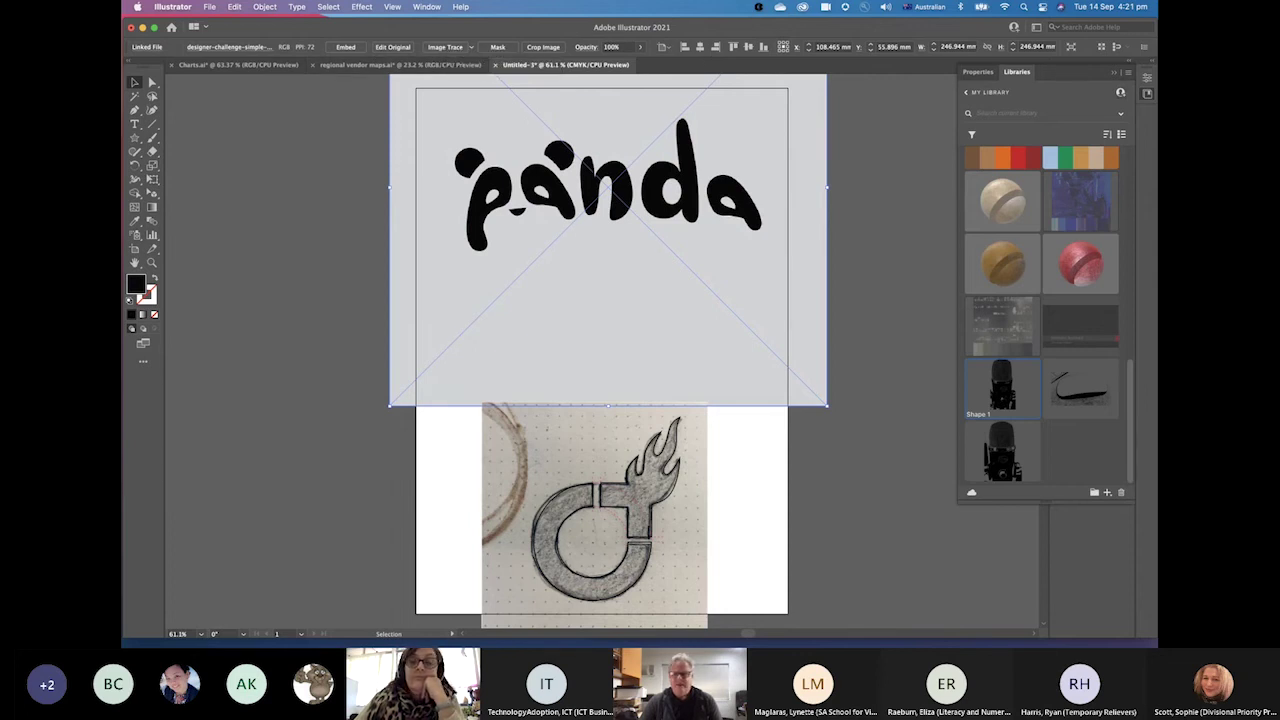
pyautogui.click(1147, 94)
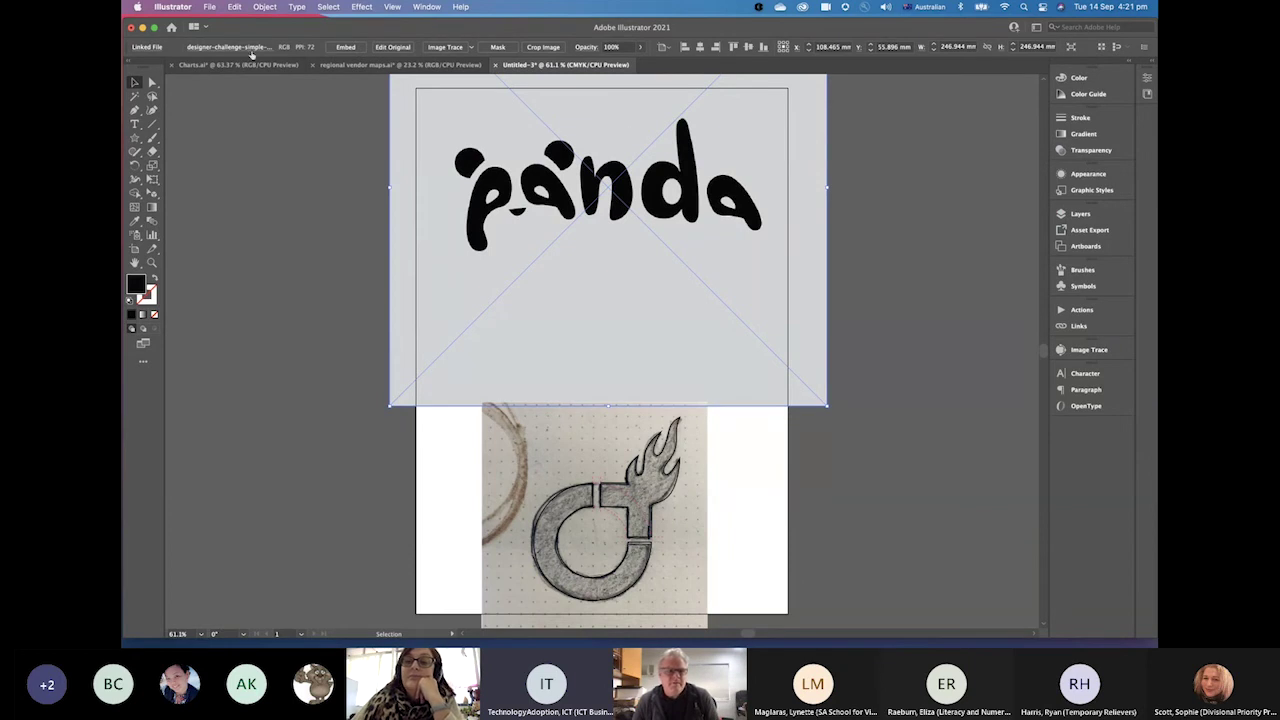
pyautogui.click(426, 7)
pyautogui.moveTo(456, 70)
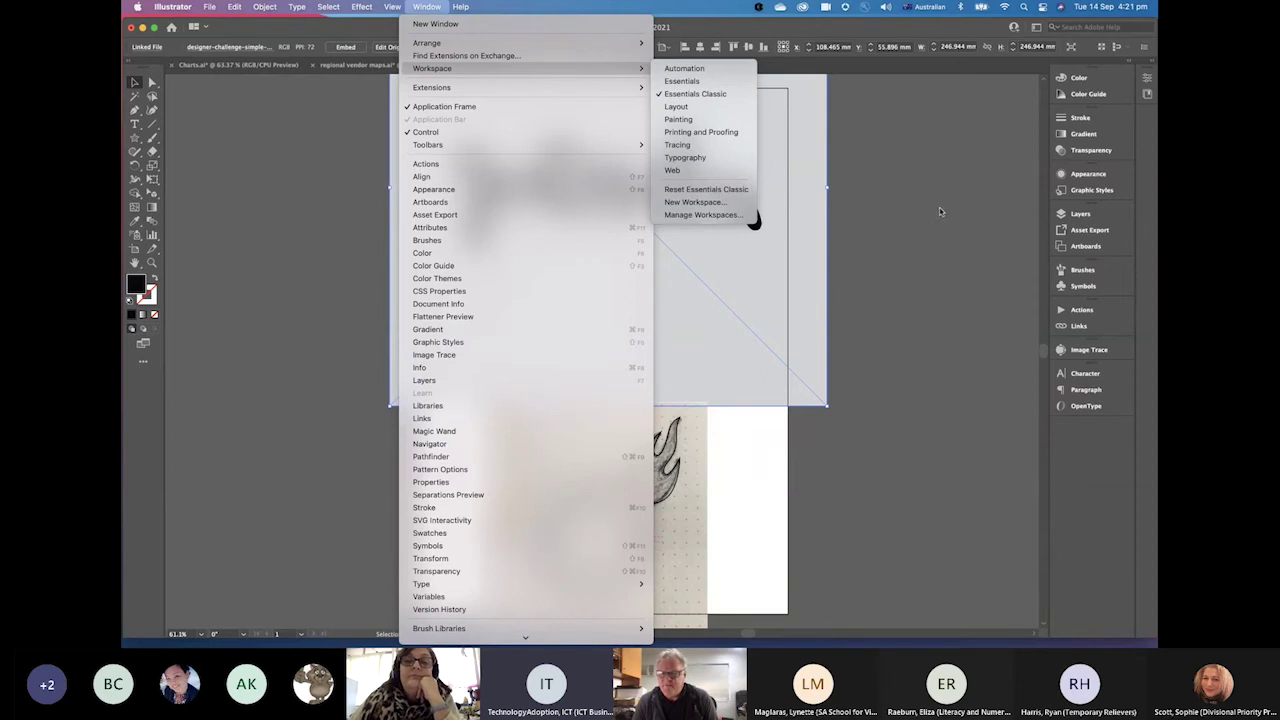
pyautogui.click(982, 225)
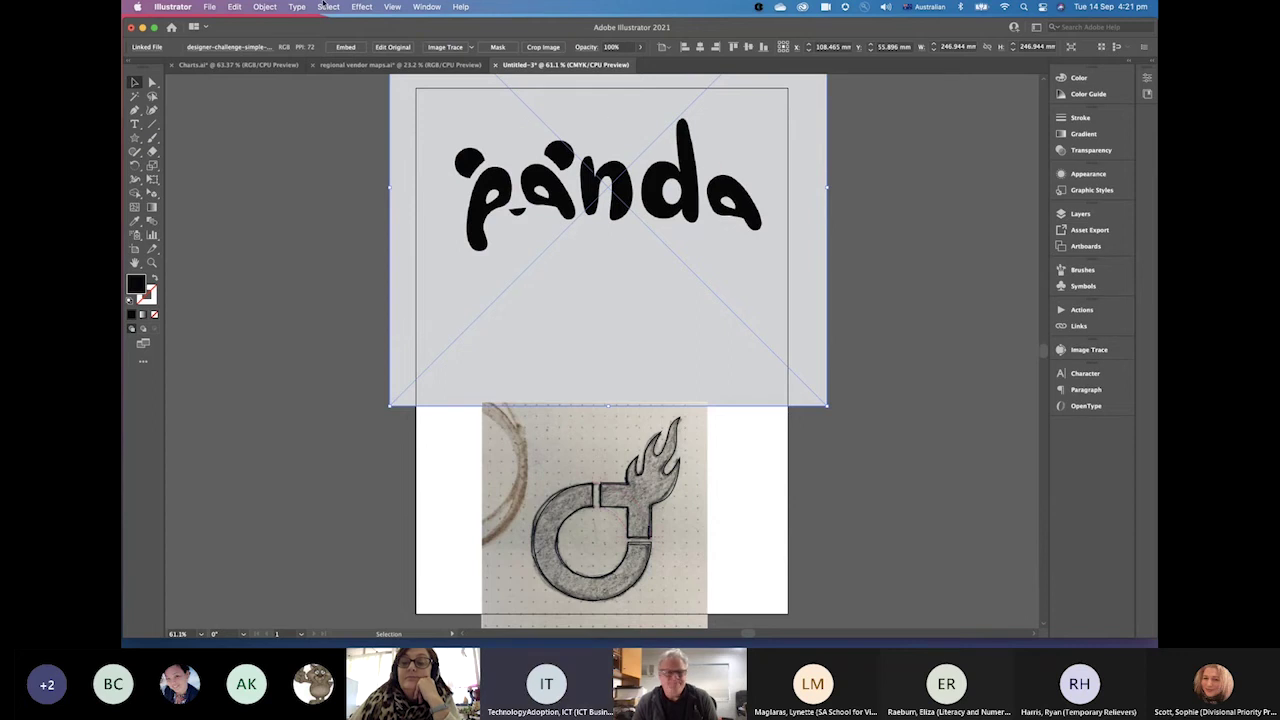
# Display the Image Trace panel with the panda logo image still selected
pyautogui.click(427, 7)
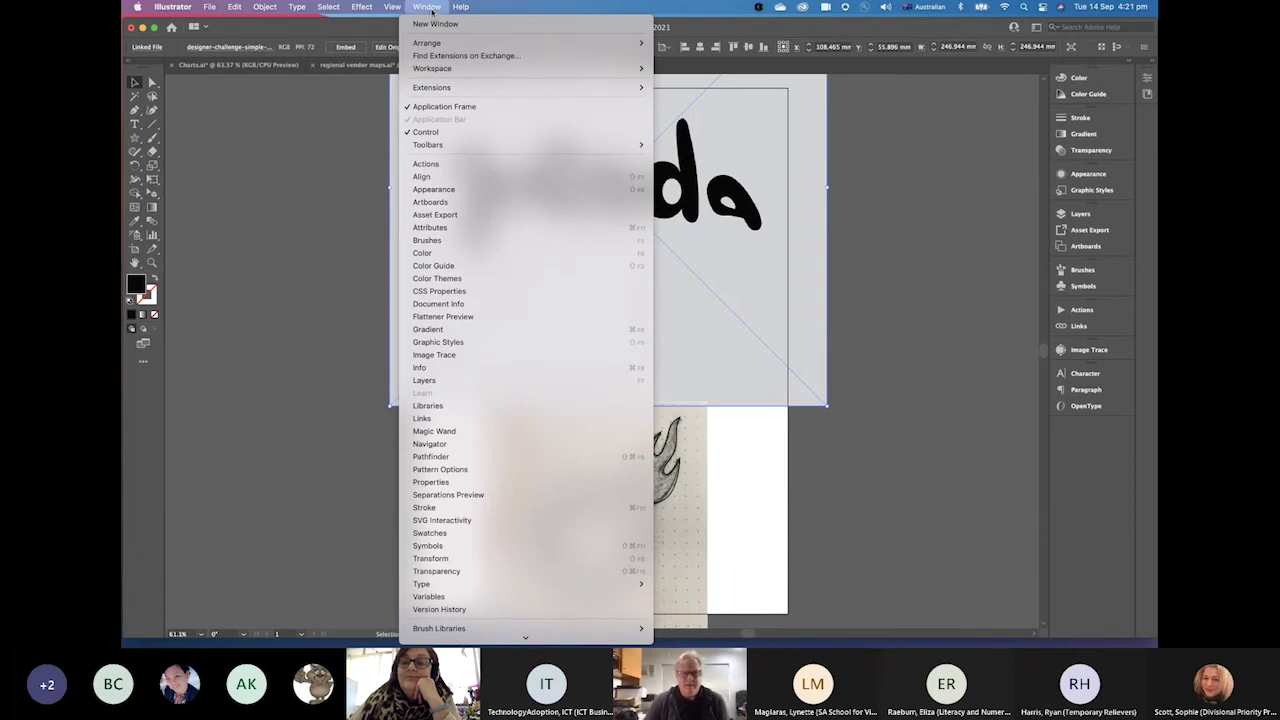
pyautogui.click(719, 303)
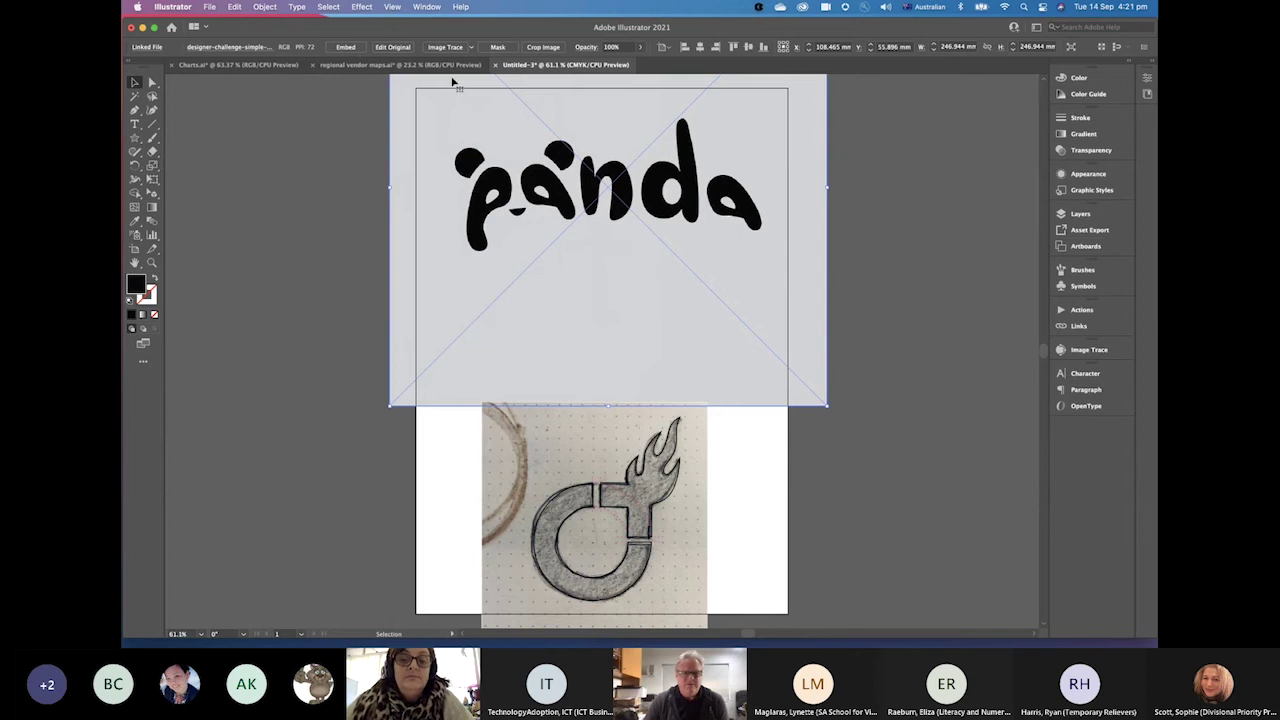
pyautogui.click(426, 7)
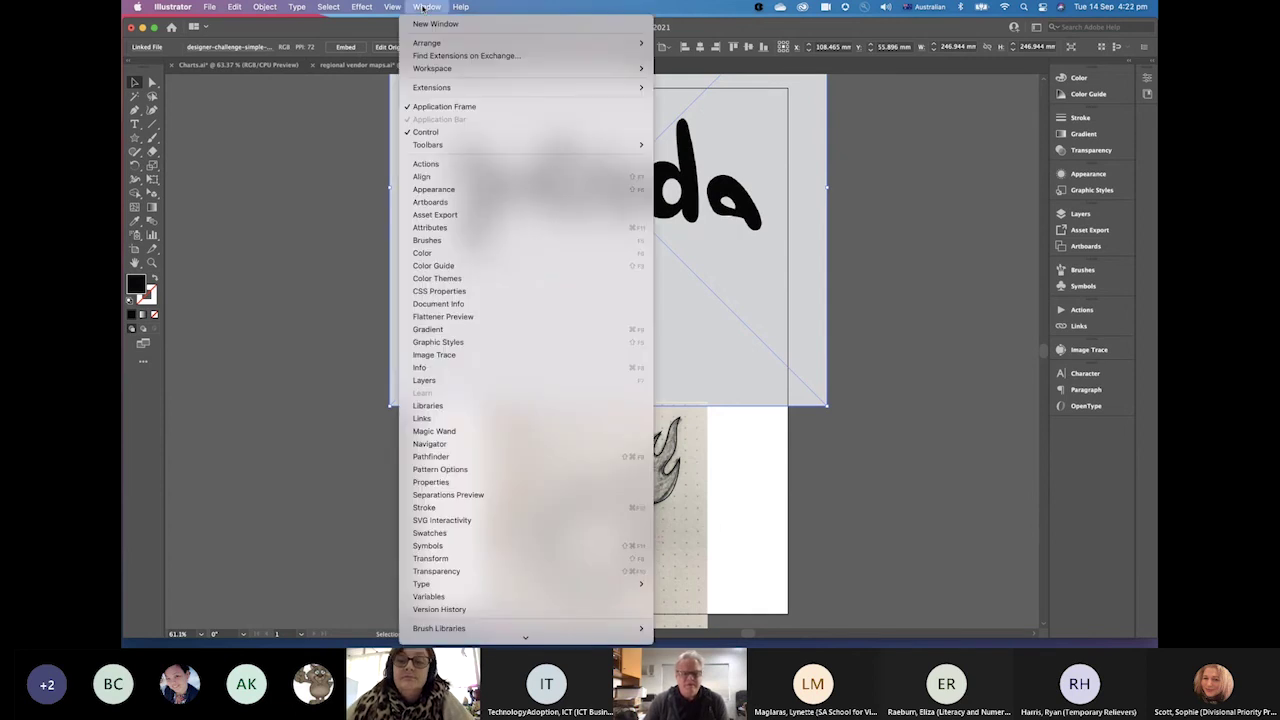
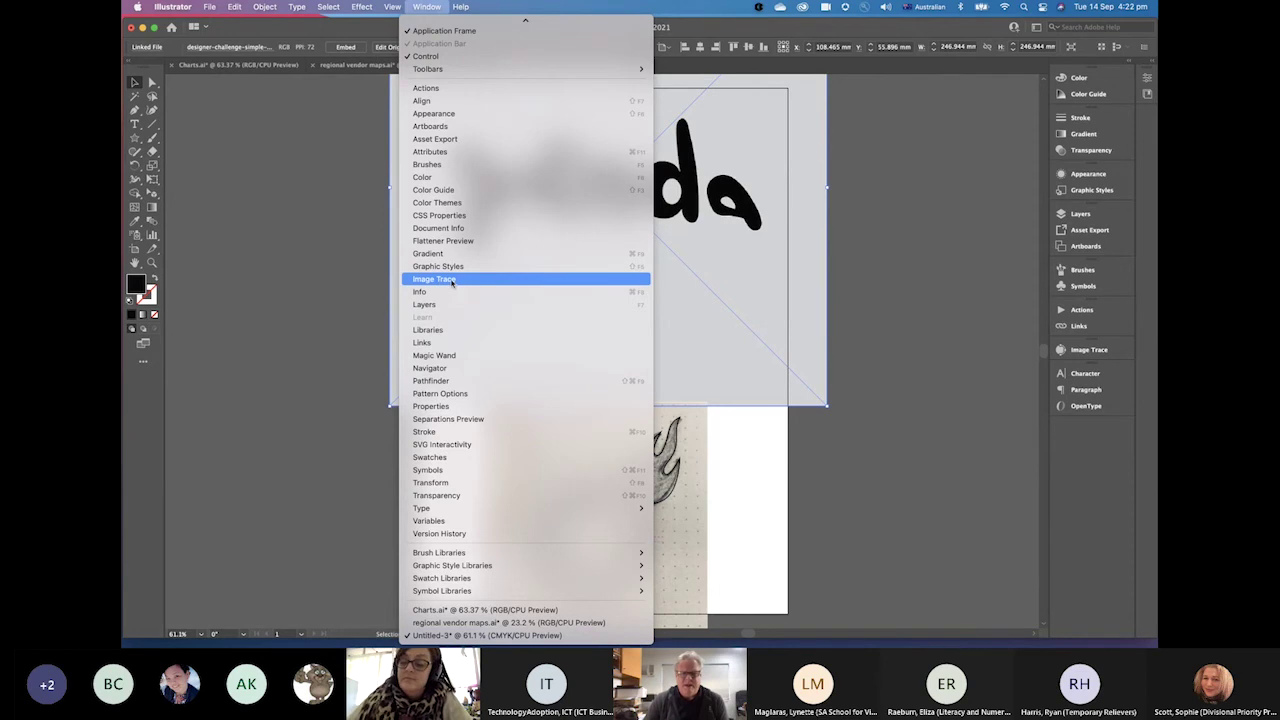
pyautogui.click(453, 280)
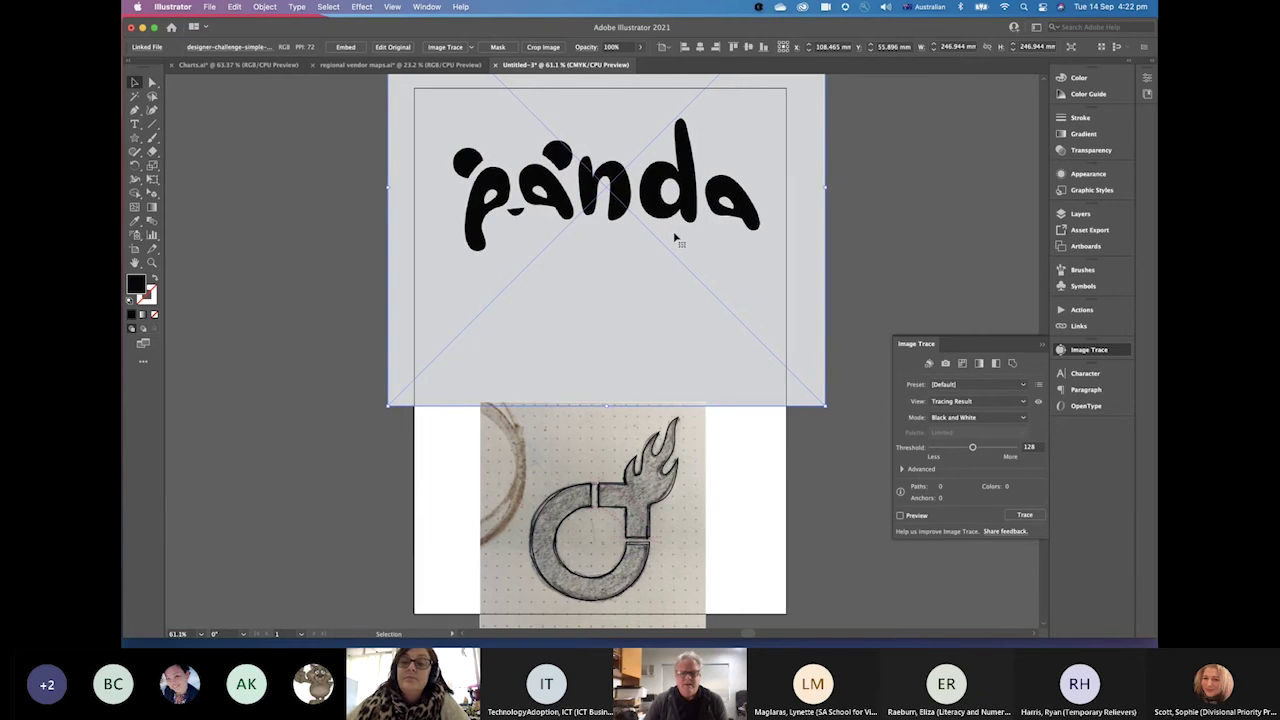
# Apply Image Trace to the panda logo image with the default black-and-white settings
pyautogui.scroll(2, 676, 238)
pyautogui.hscroll(1, 676, 238)
pyautogui.scroll(2, 676, 238)
pyautogui.hscroll(1, 676, 238)
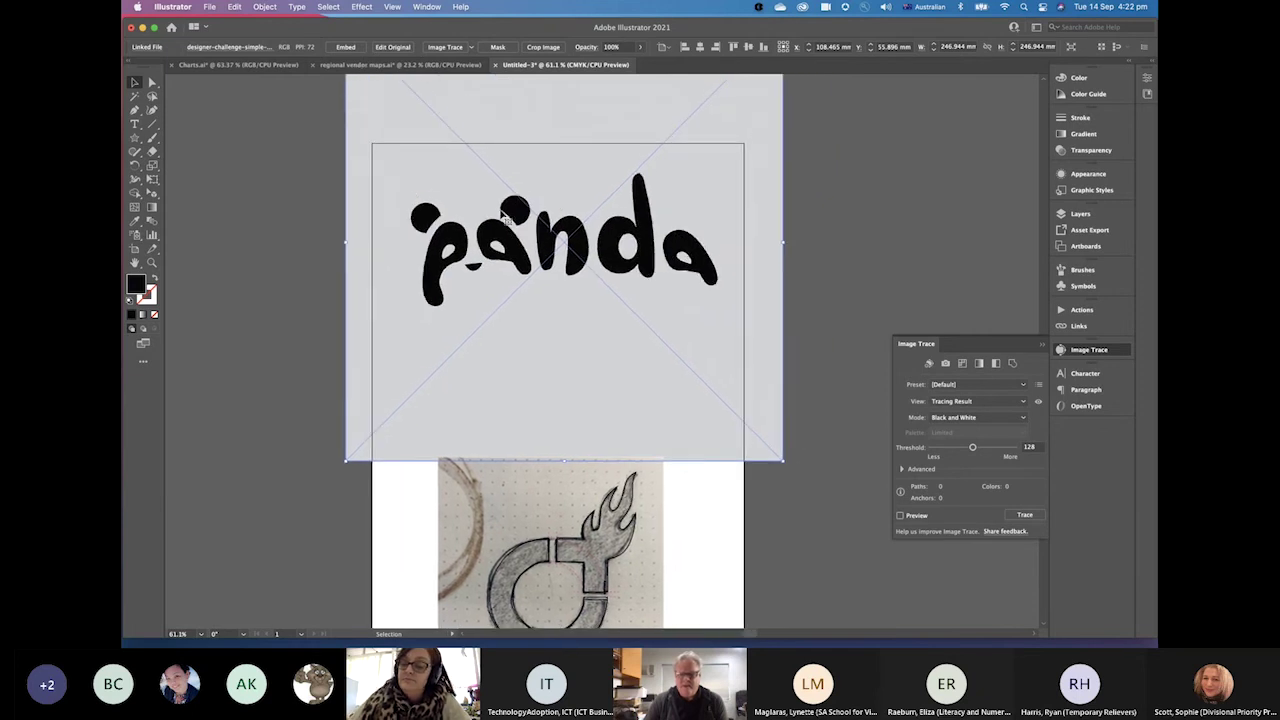
pyautogui.click(440, 49)
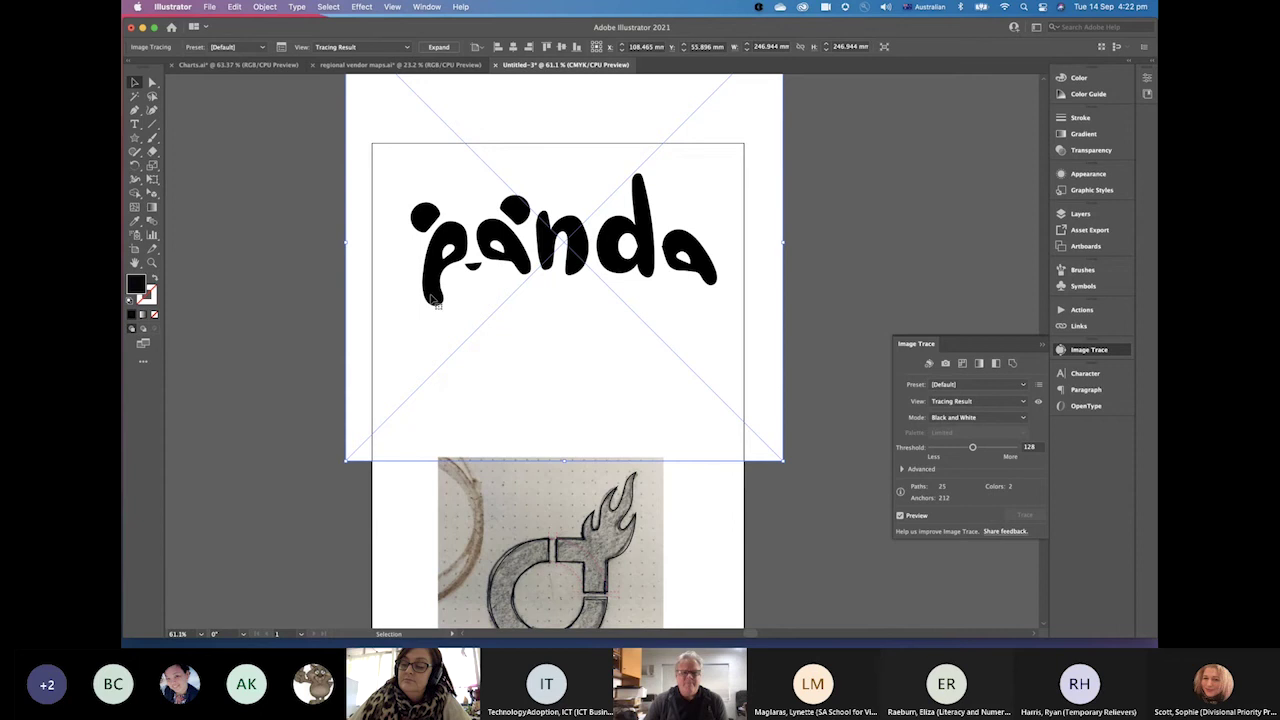
# Examine the traced panda lettering's curved edges up close, and return to the whole-logo view
pyautogui.click(153, 263)
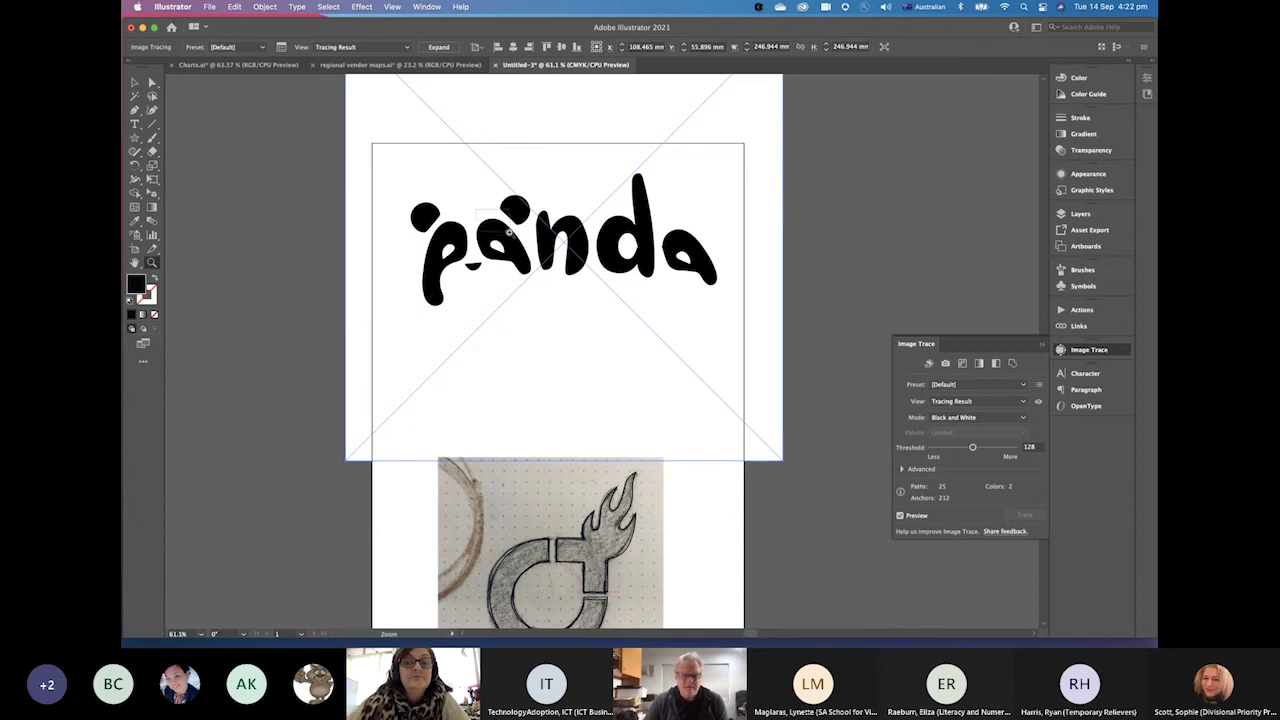
pyautogui.click(510, 233)
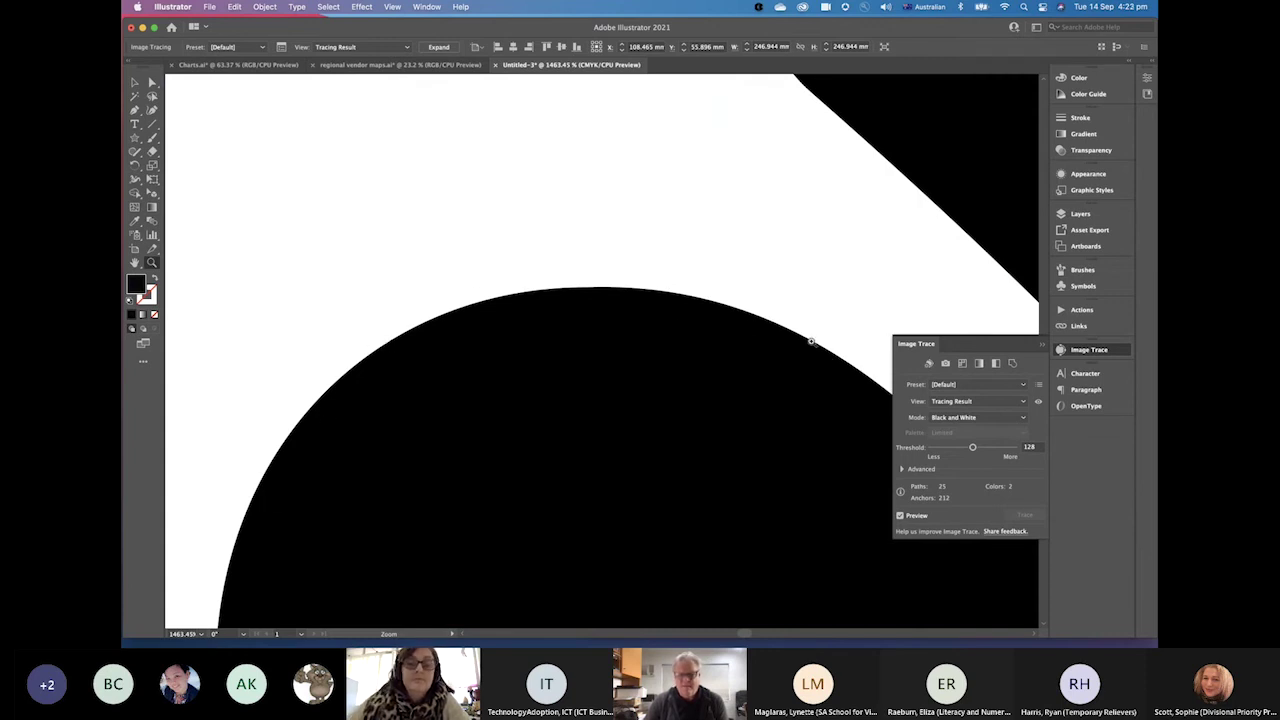
pyautogui.press('v')
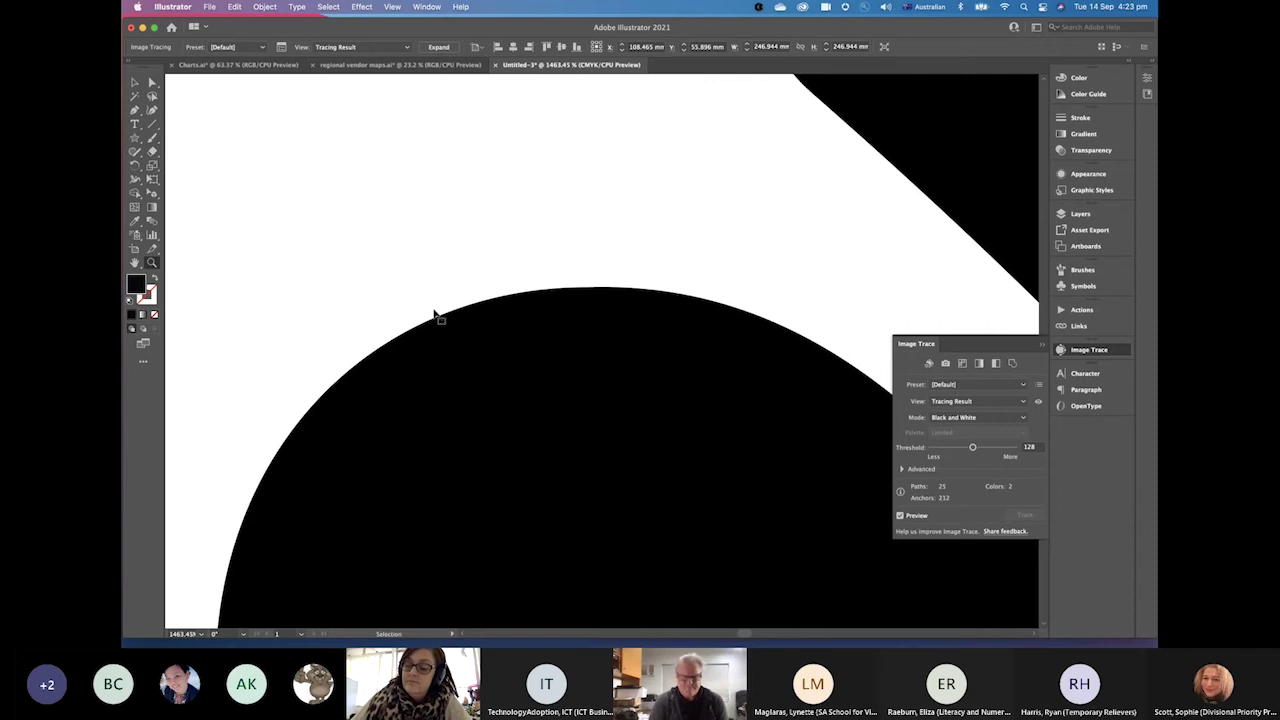
pyautogui.press('super+0')
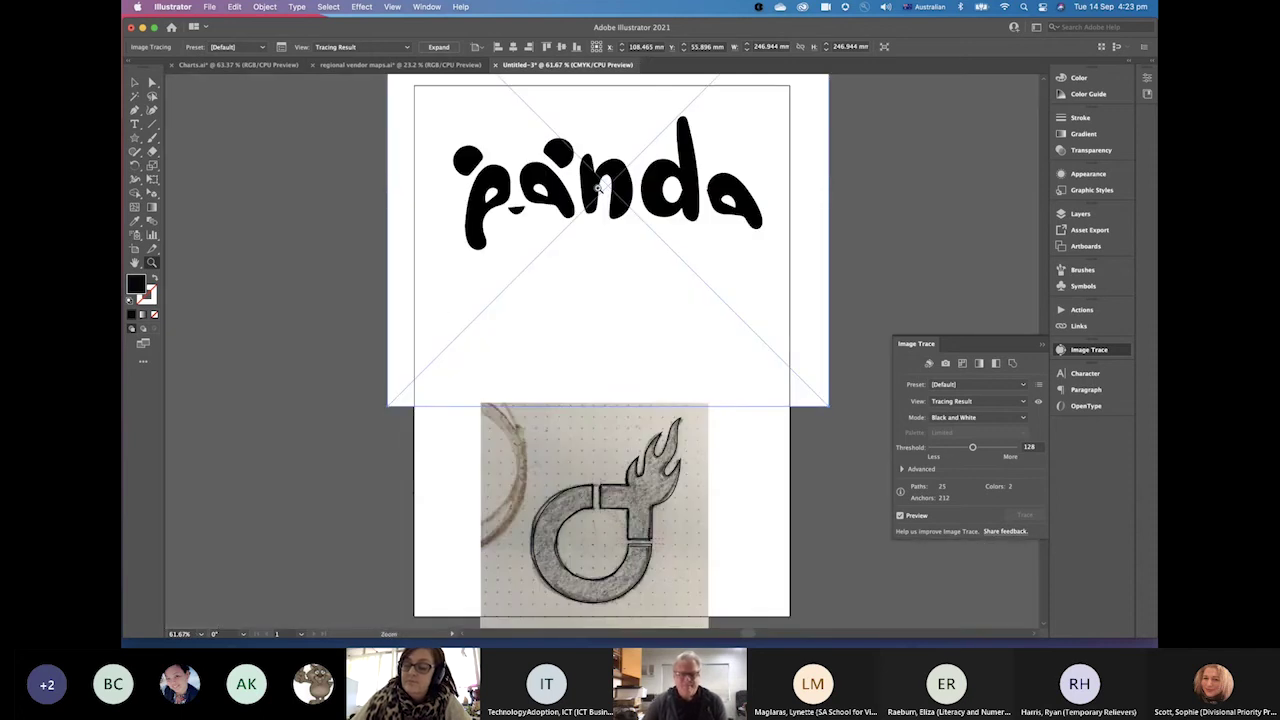
pyautogui.scroll(1, 605, 200)
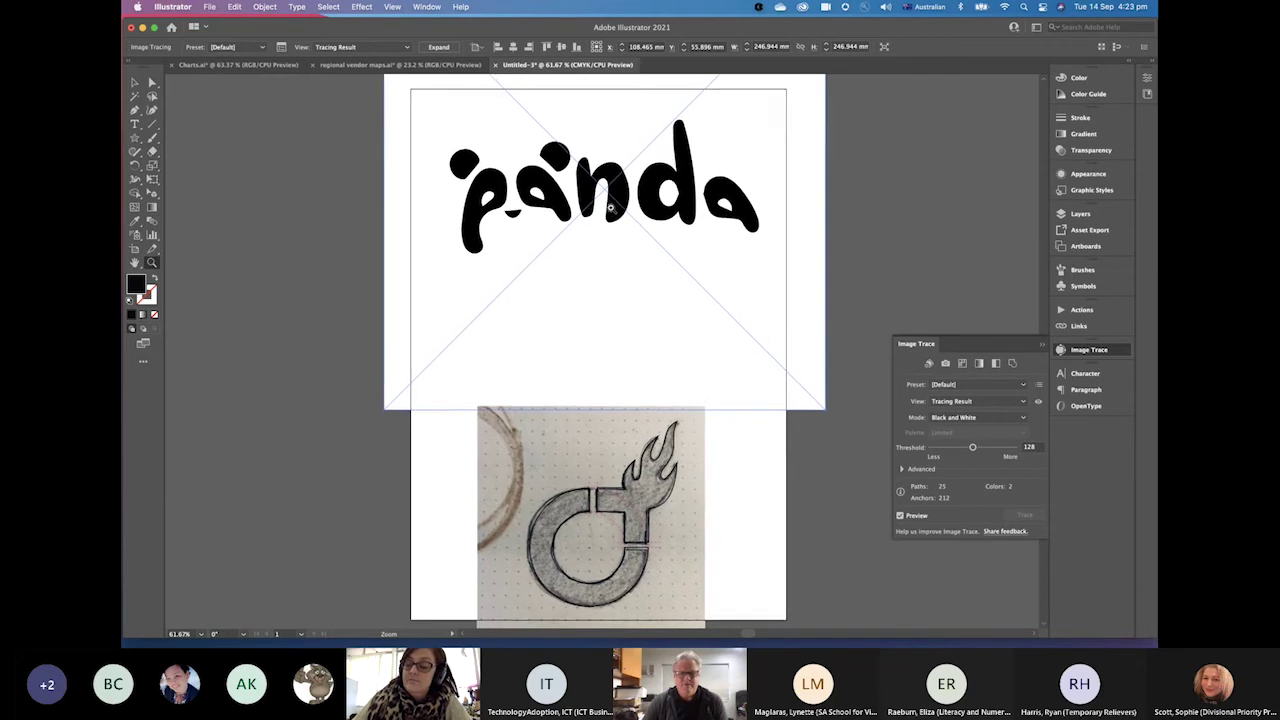
pyautogui.scroll(5, 608, 207)
pyautogui.hscroll(2, 608, 207)
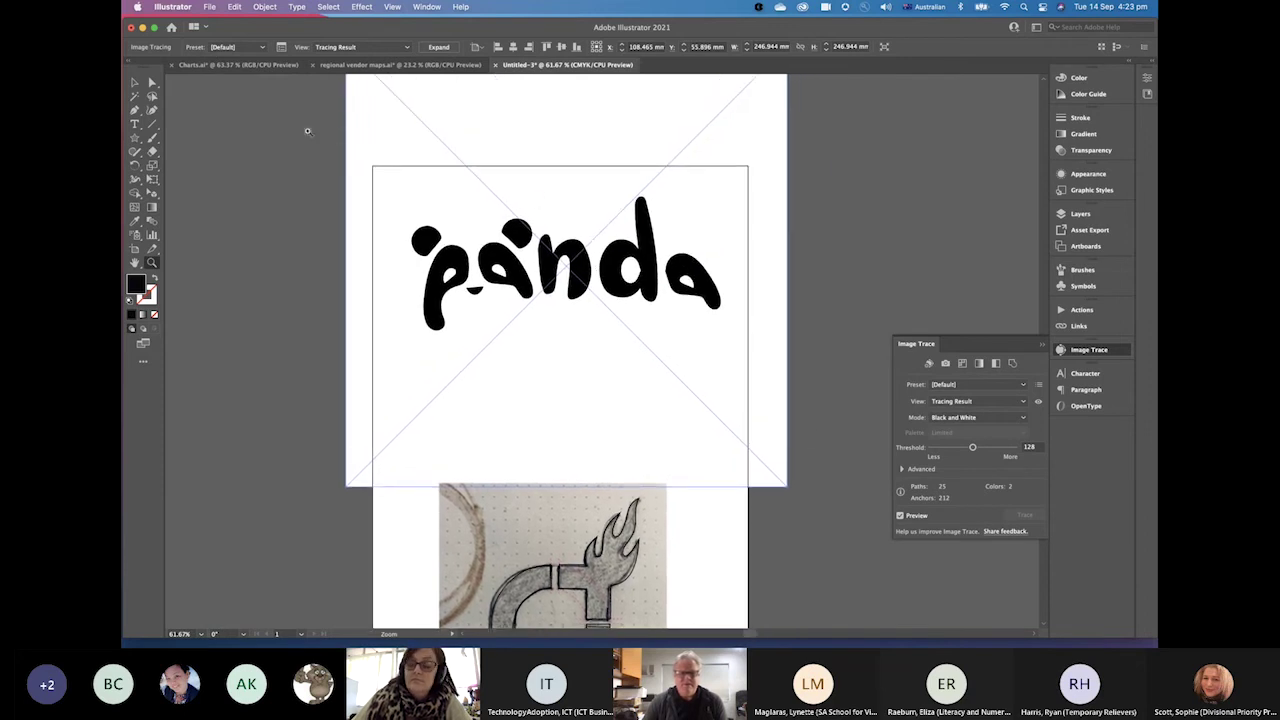
pyautogui.scroll(2, 395, 136)
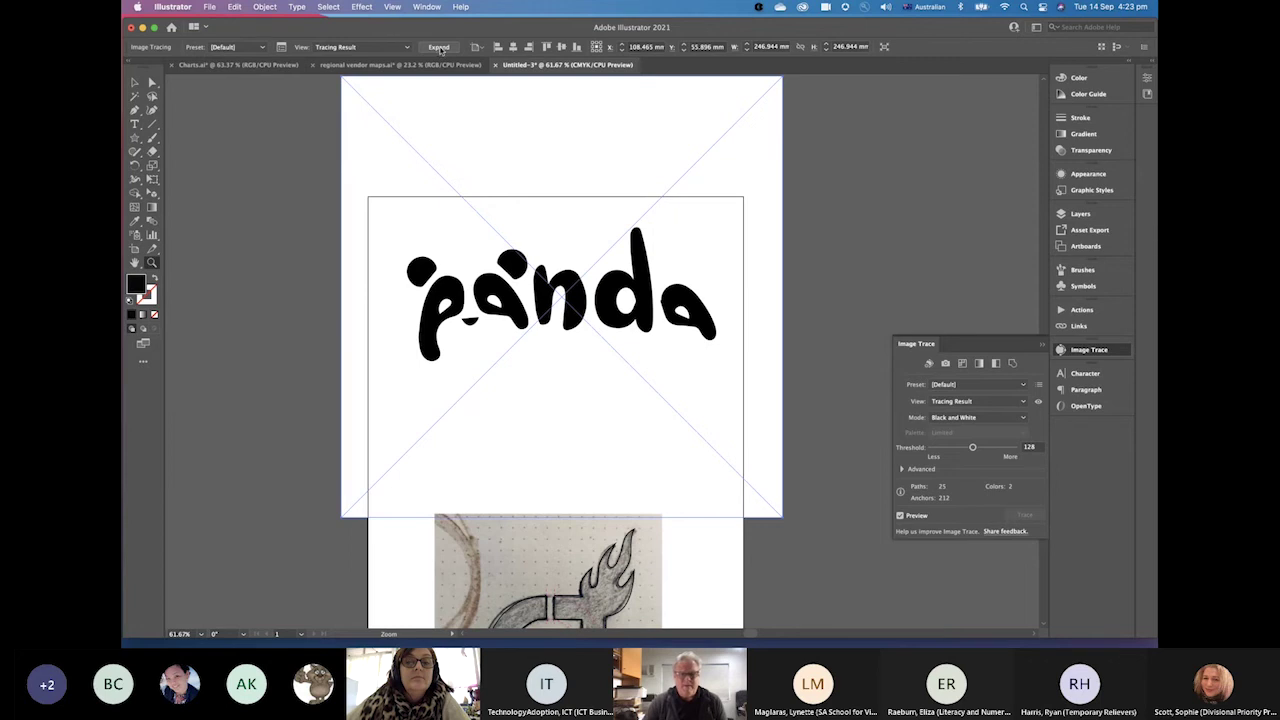
# Expand the panda tracing into editable paths and delete the white background shape behind the lettering
pyautogui.click(440, 48)
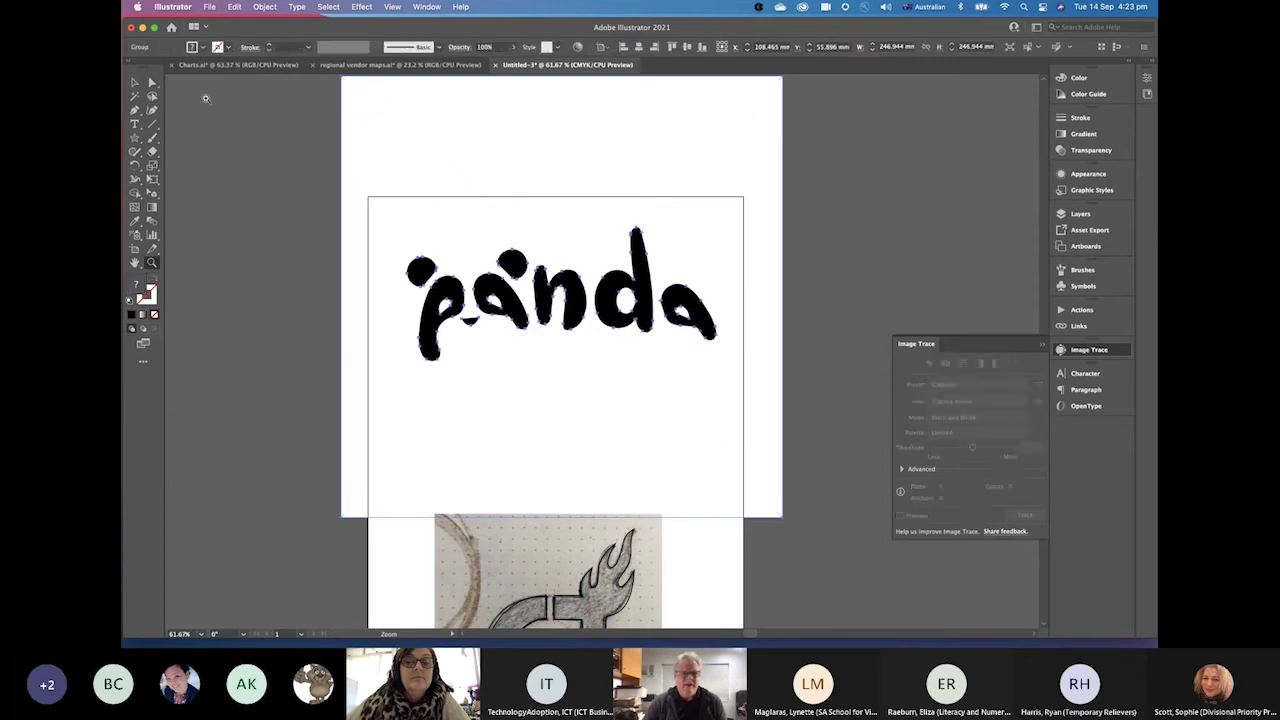
pyautogui.click(153, 84)
pyautogui.click(351, 120)
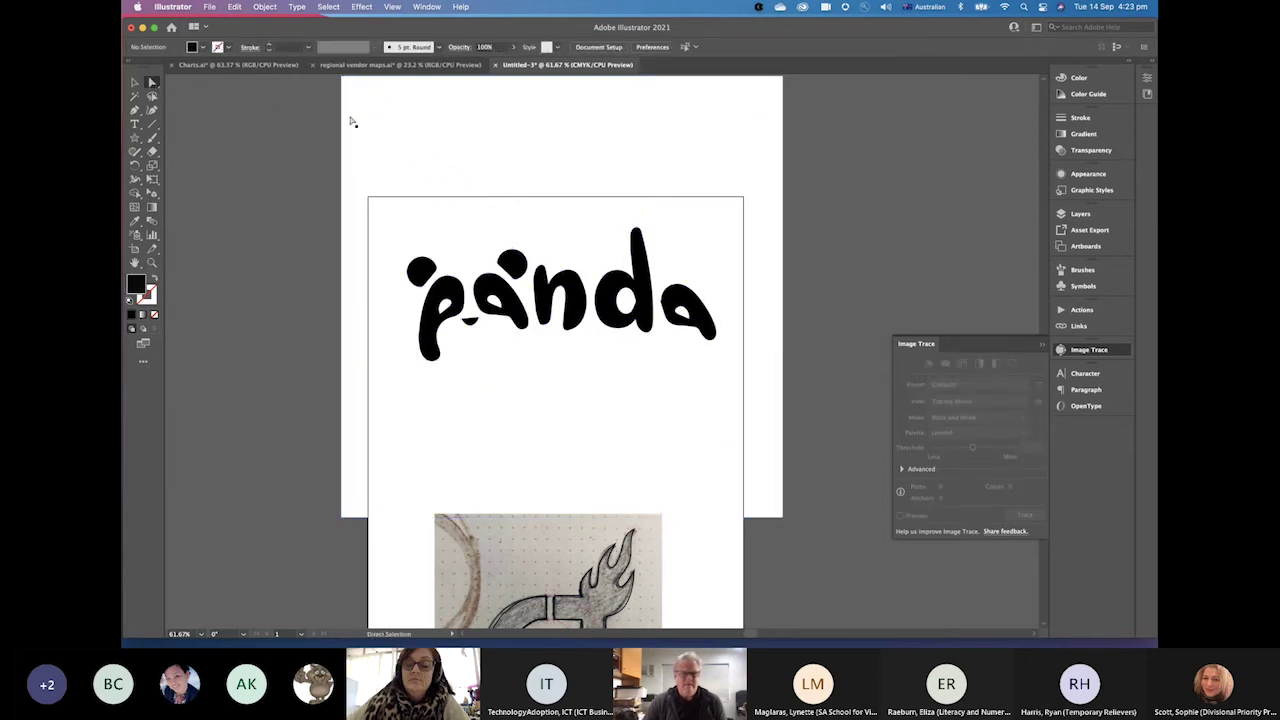
pyautogui.click(343, 120)
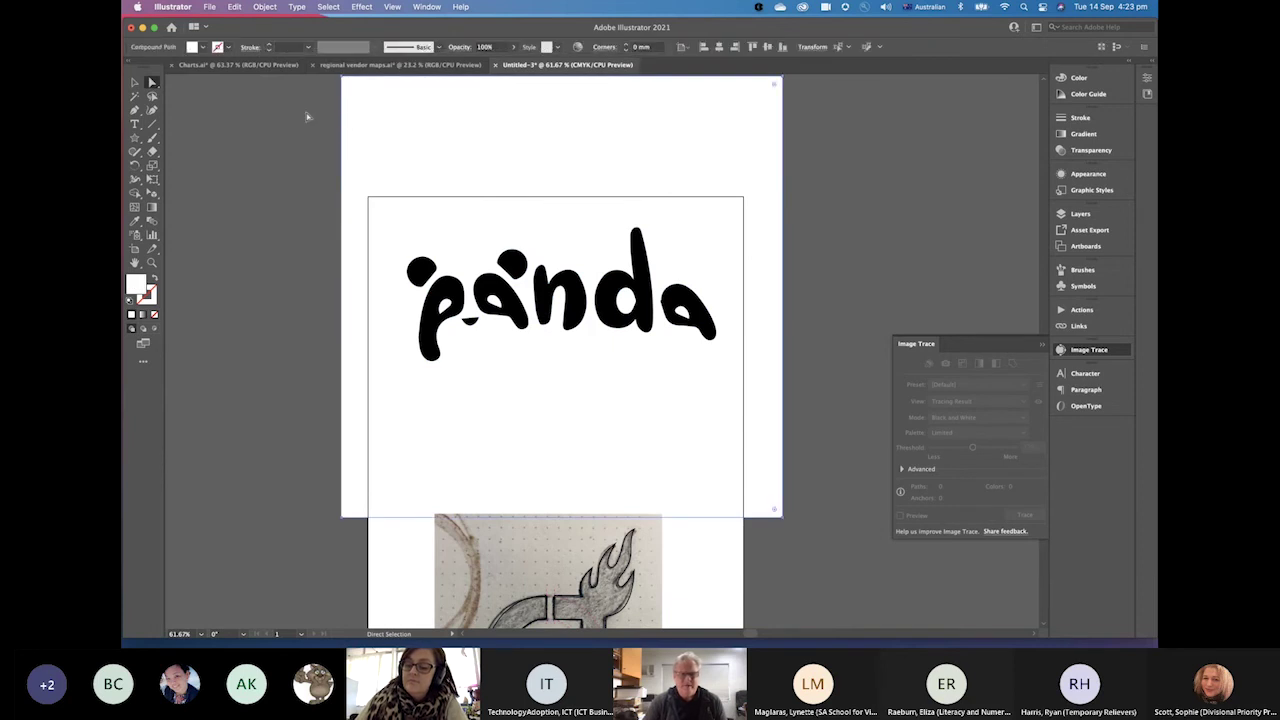
pyautogui.press('BackSpace')
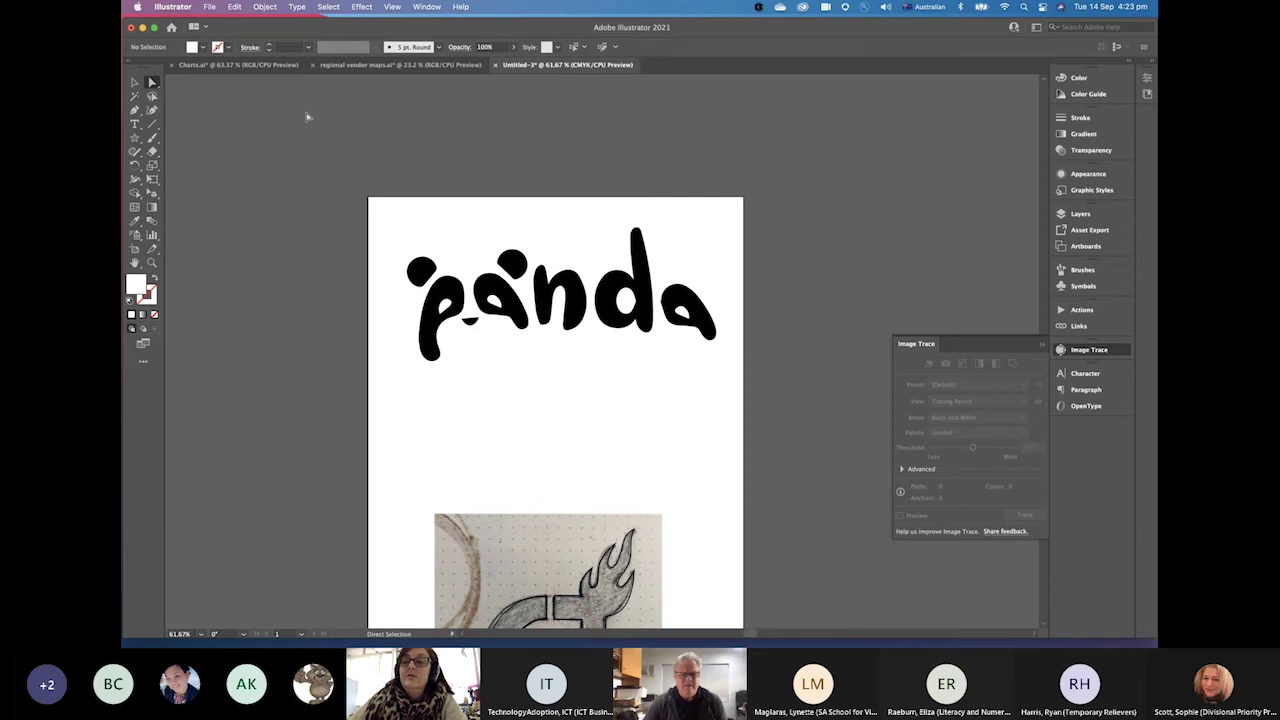
# Check the panda paths in Outline view, restore the normal preview, and inspect the lettering up to 150% magnification
pyautogui.press('super+Tab')
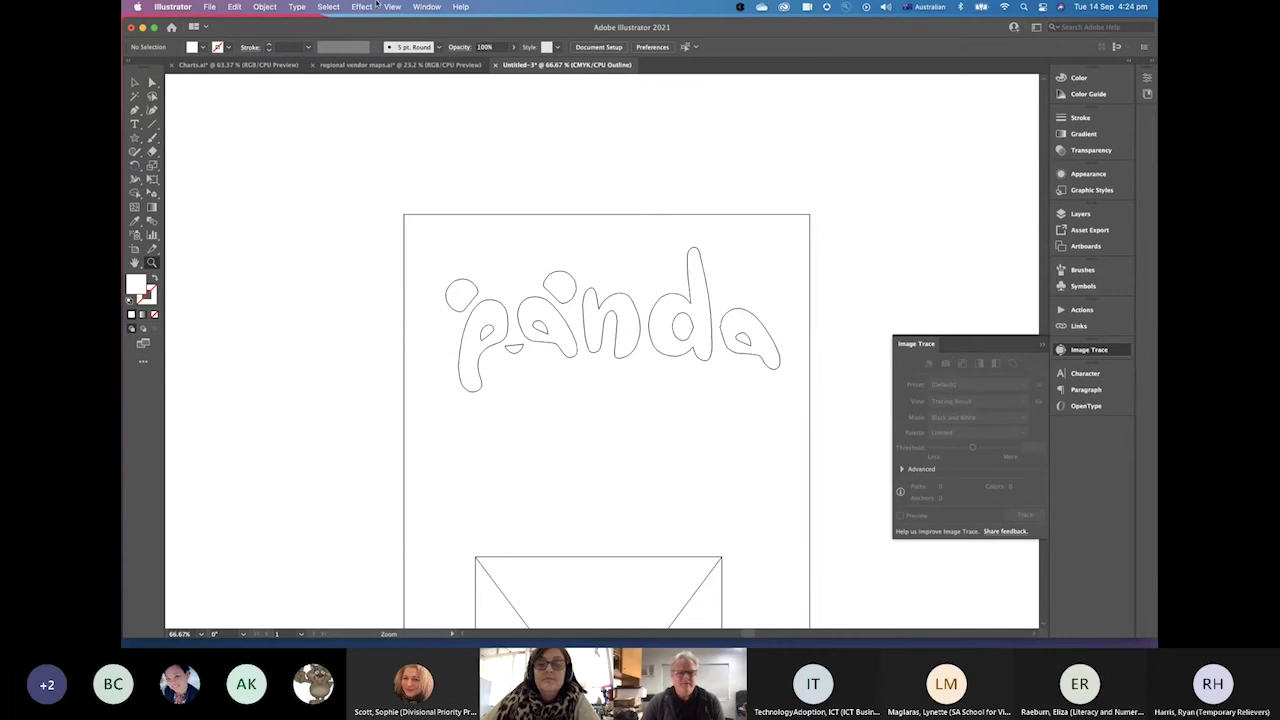
pyautogui.click(396, 7)
pyautogui.click(398, 37)
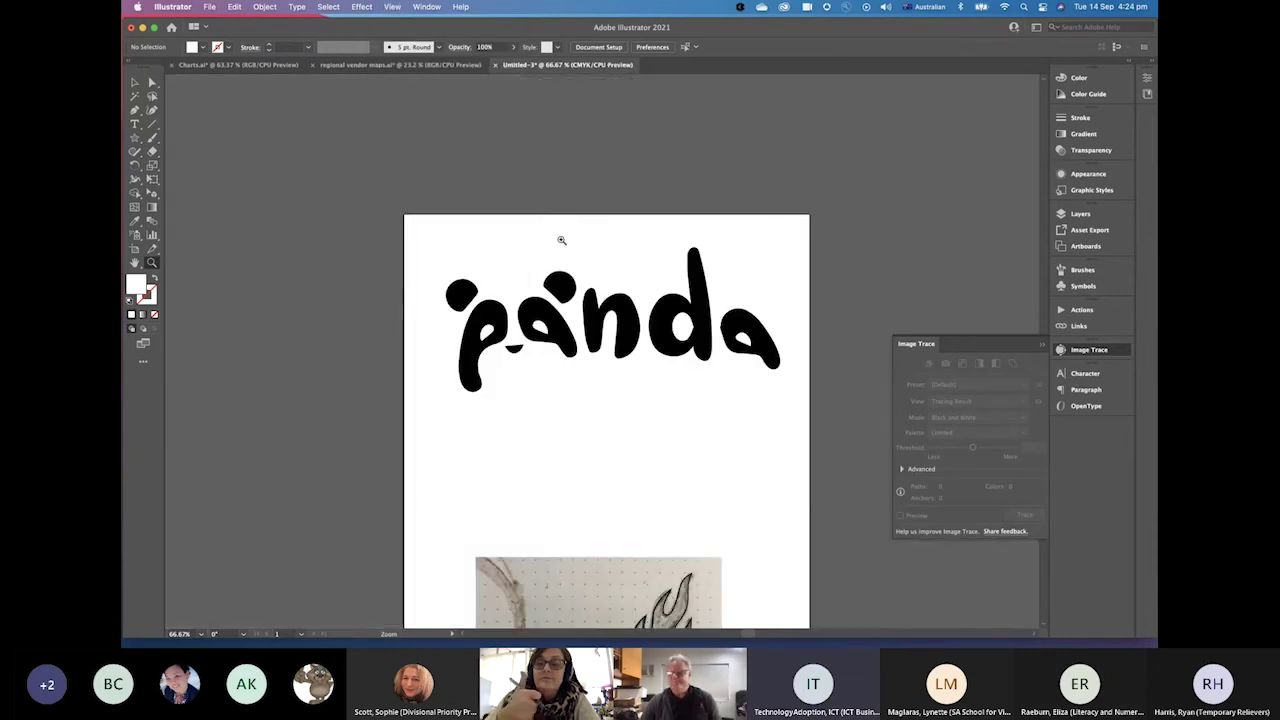
pyautogui.click(619, 389)
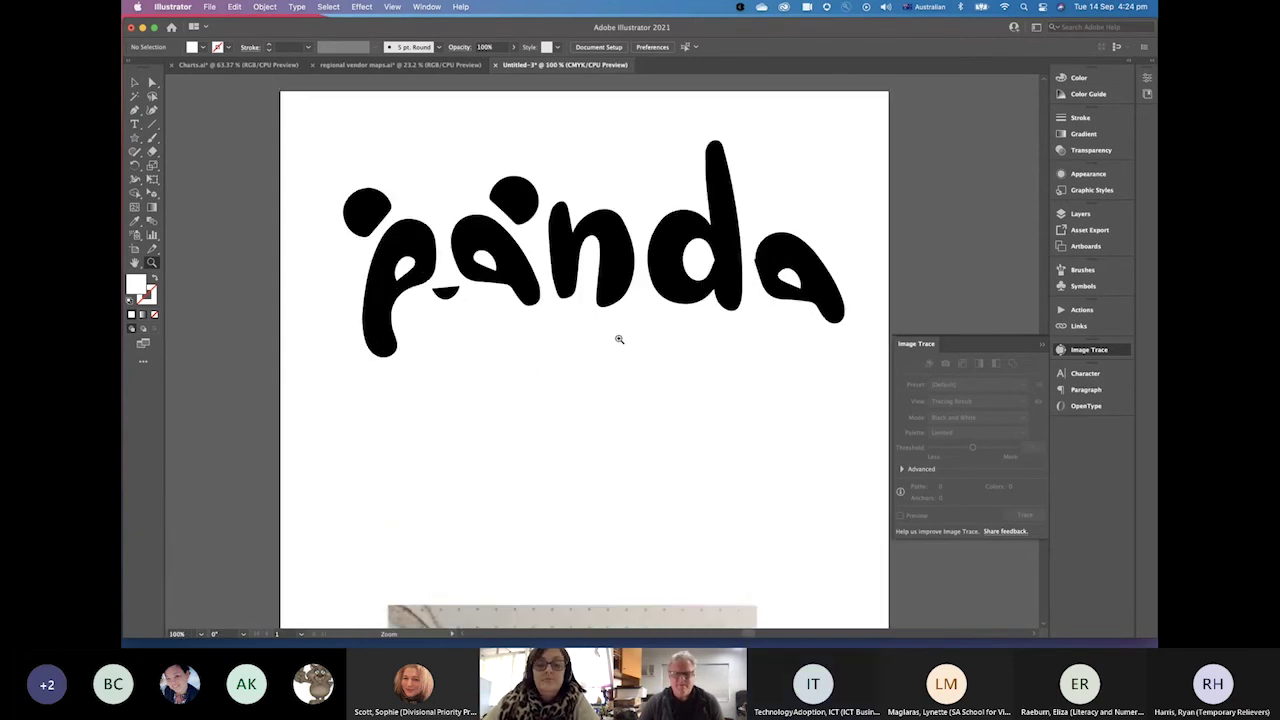
pyautogui.click(618, 340)
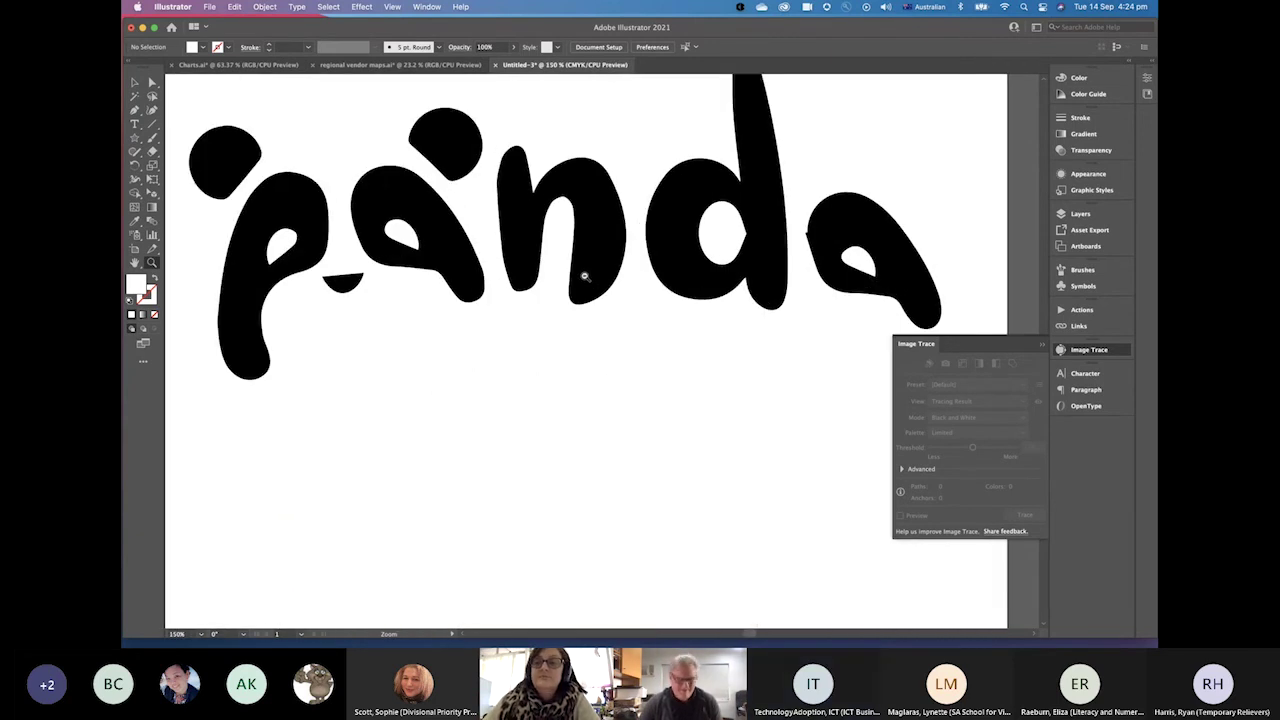
pyautogui.keyDown('alt'); pyautogui.click(585, 277); pyautogui.keyUp('alt')
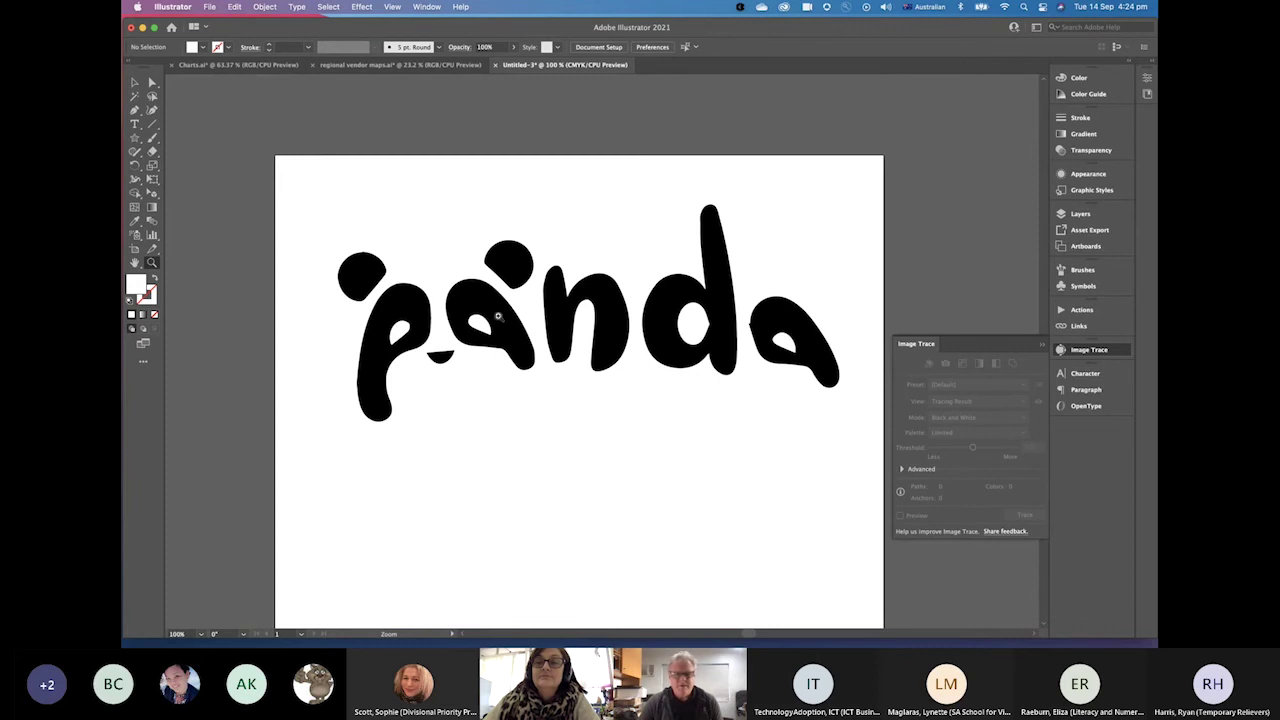
# Nudge the panda lettering group slightly up and to the left, and activate the Live Paint Bucket with it selected
pyautogui.press('v')
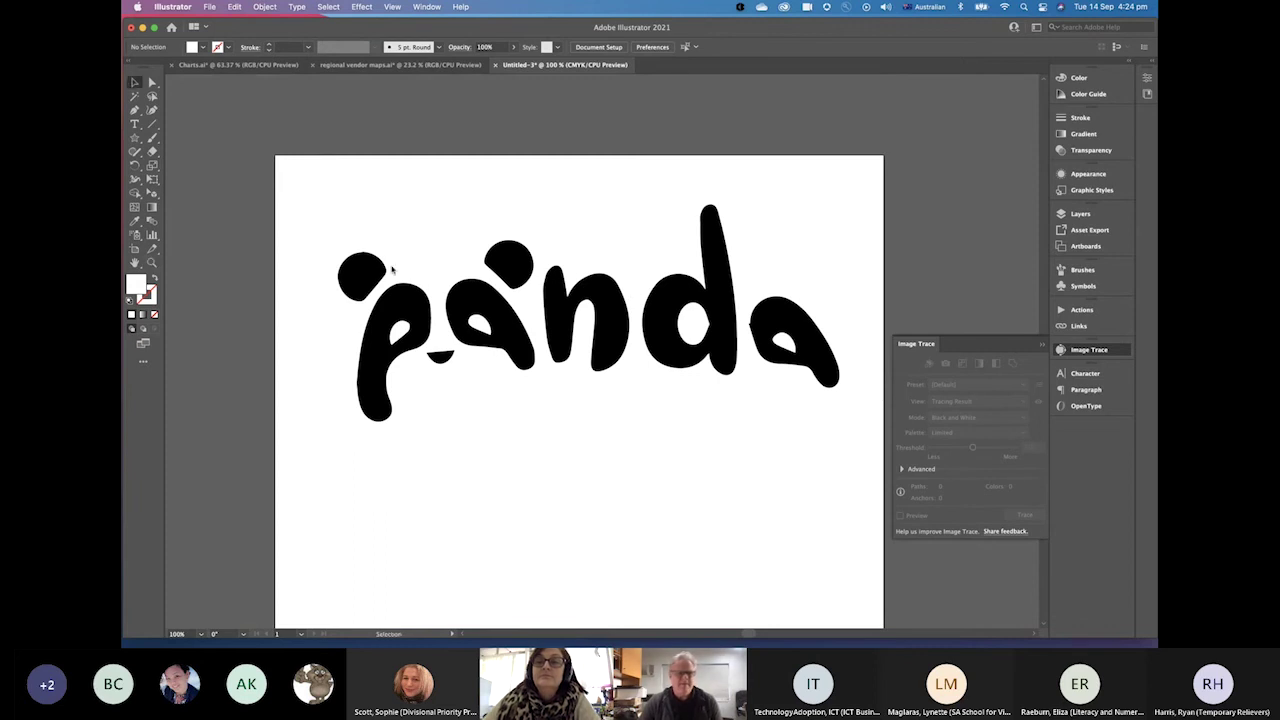
pyautogui.click(477, 320)
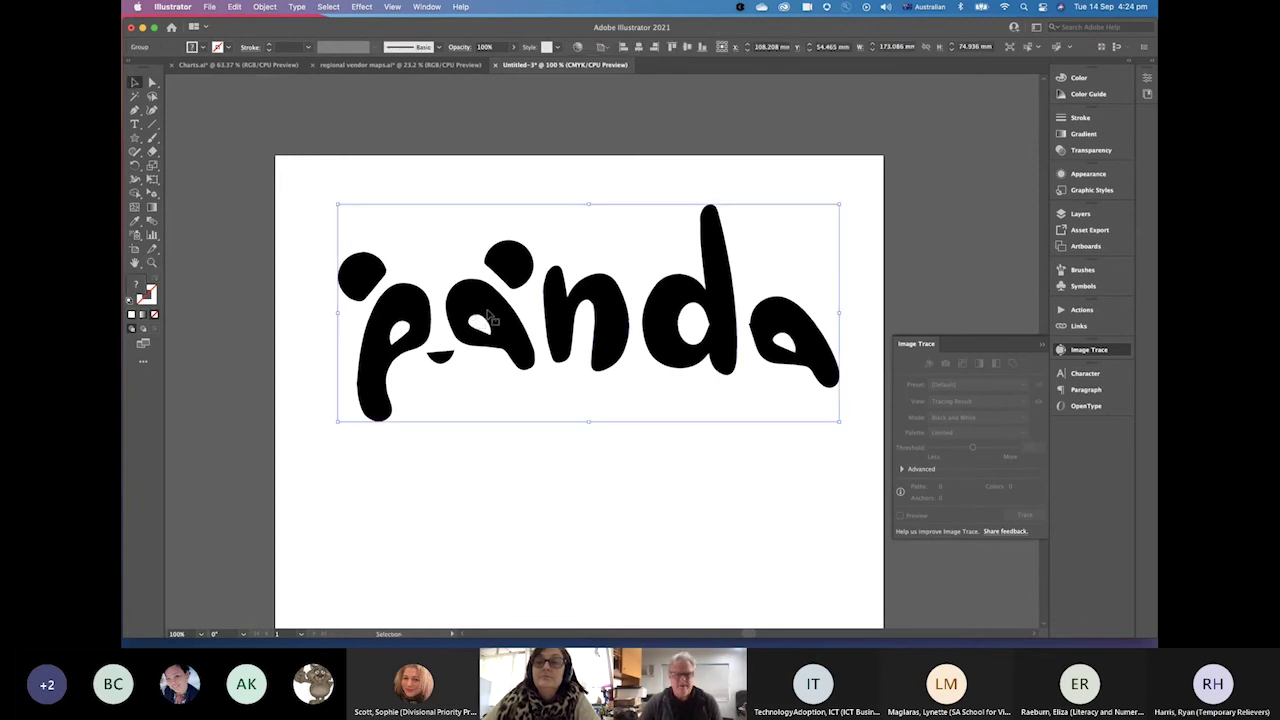
pyautogui.moveTo(488, 315); pyautogui.dragTo(482, 313)
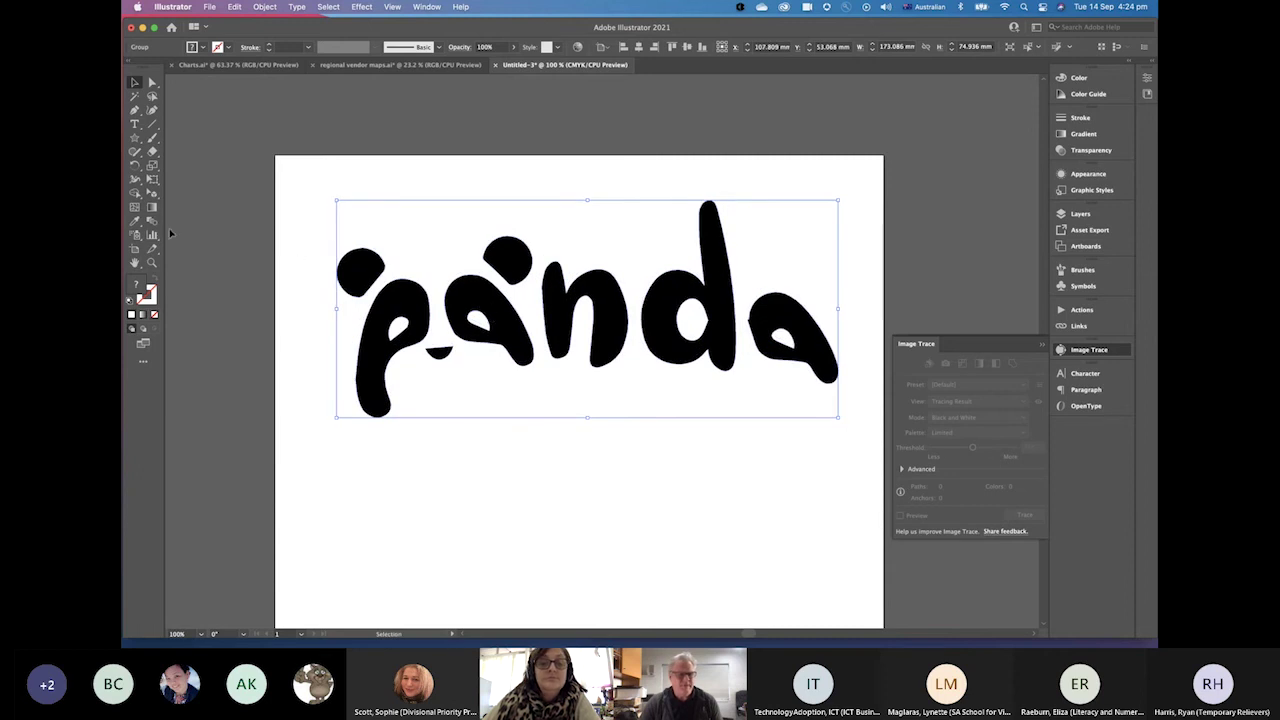
pyautogui.click(134, 194)
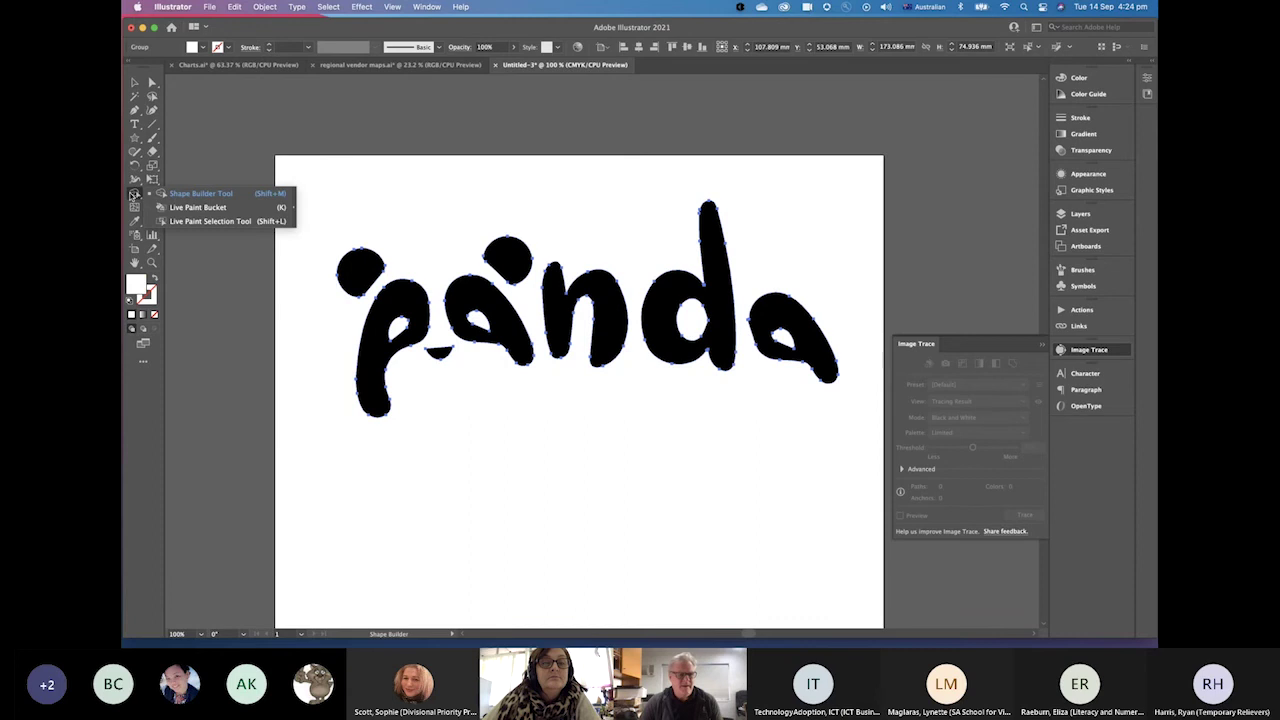
pyautogui.click(190, 208)
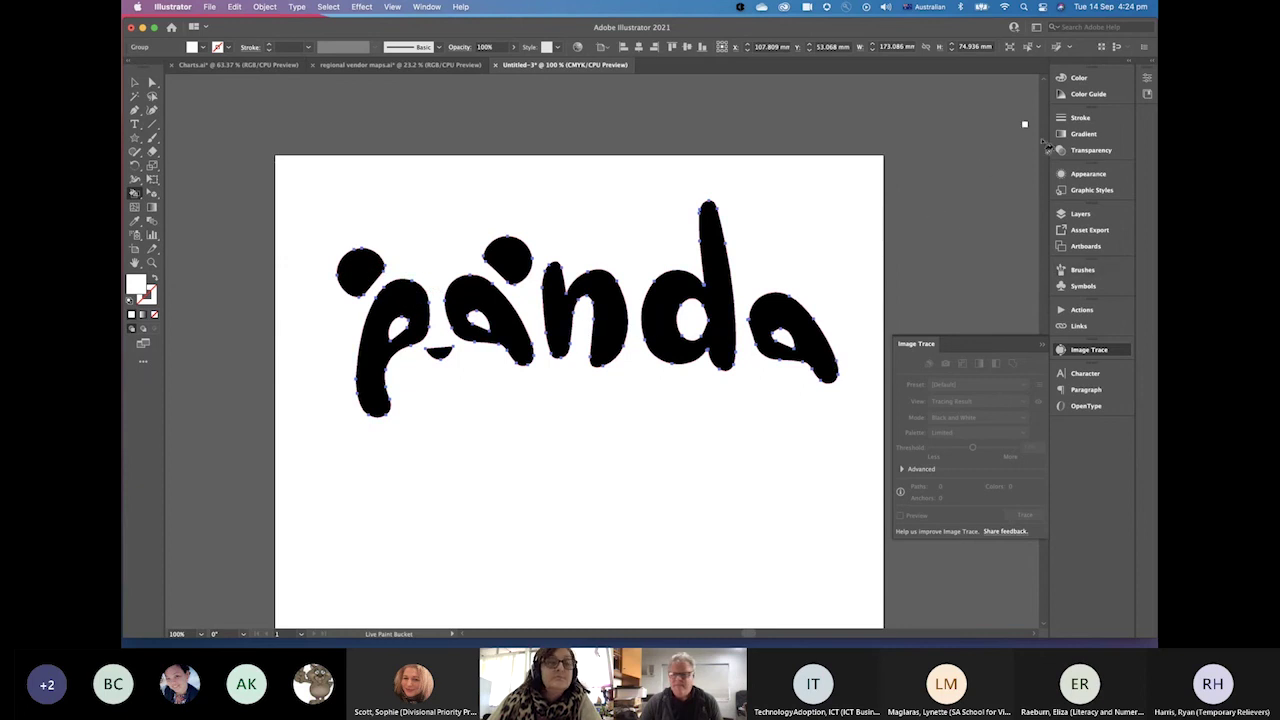
# Display the Color Guide and set the fill to a medium grey with the Color Picker
pyautogui.click(1081, 83)
pyautogui.click(1088, 95)
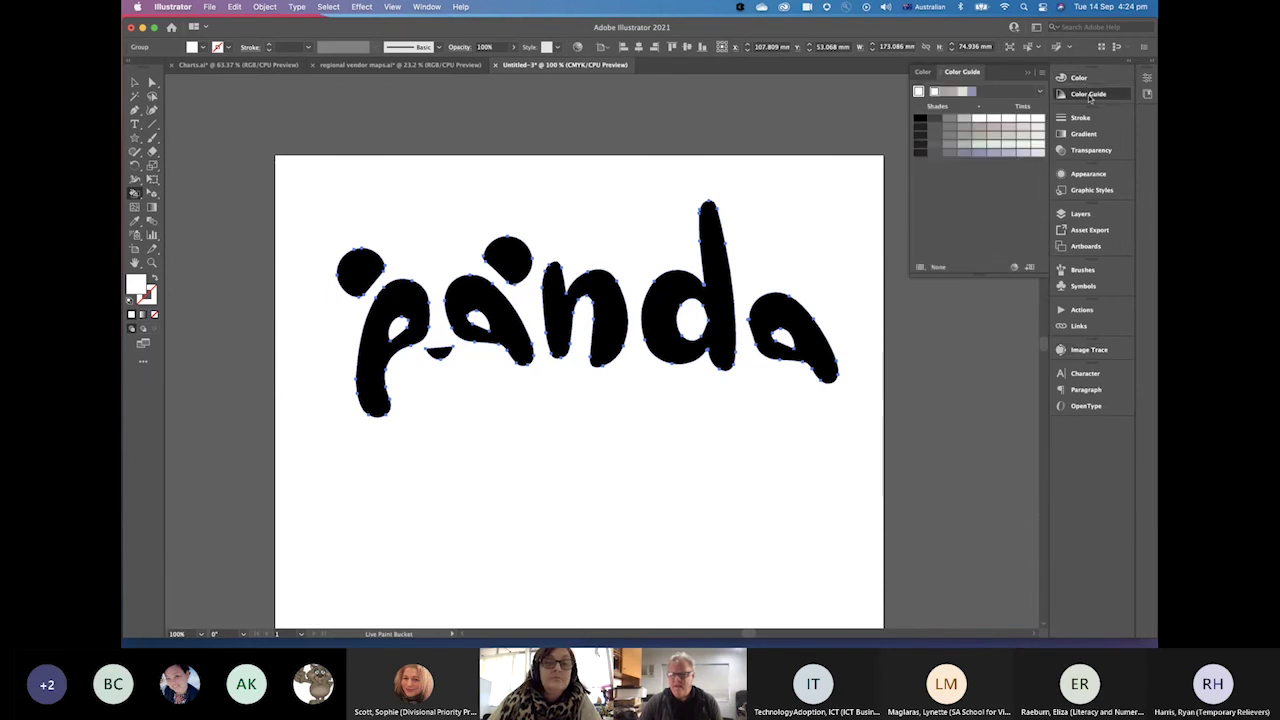
pyautogui.doubleClick(131, 285)
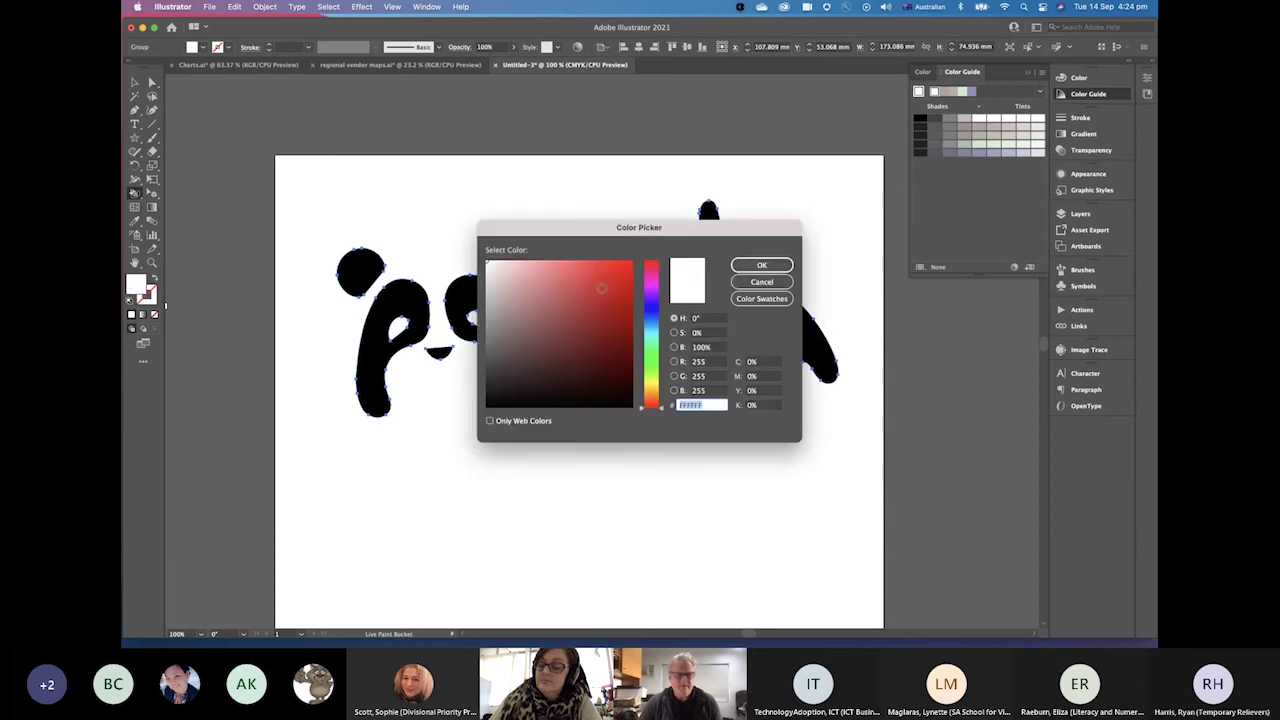
pyautogui.click(632, 262)
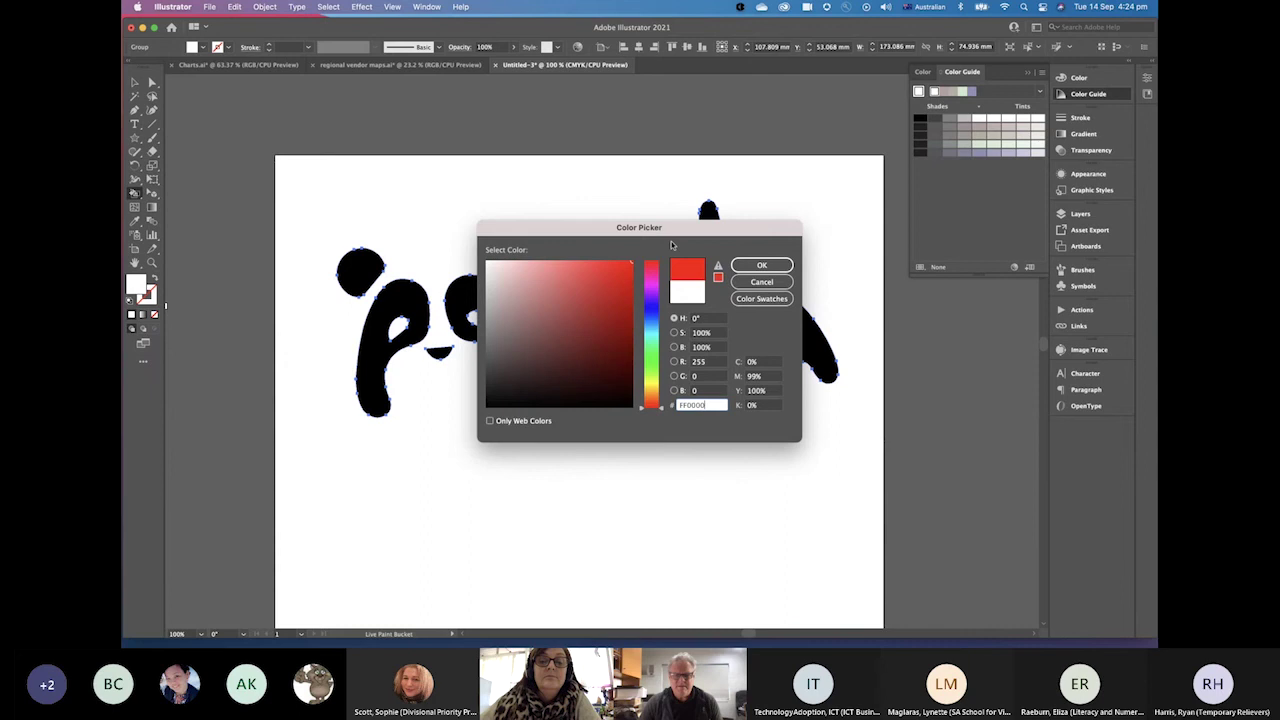
pyautogui.click(761, 265)
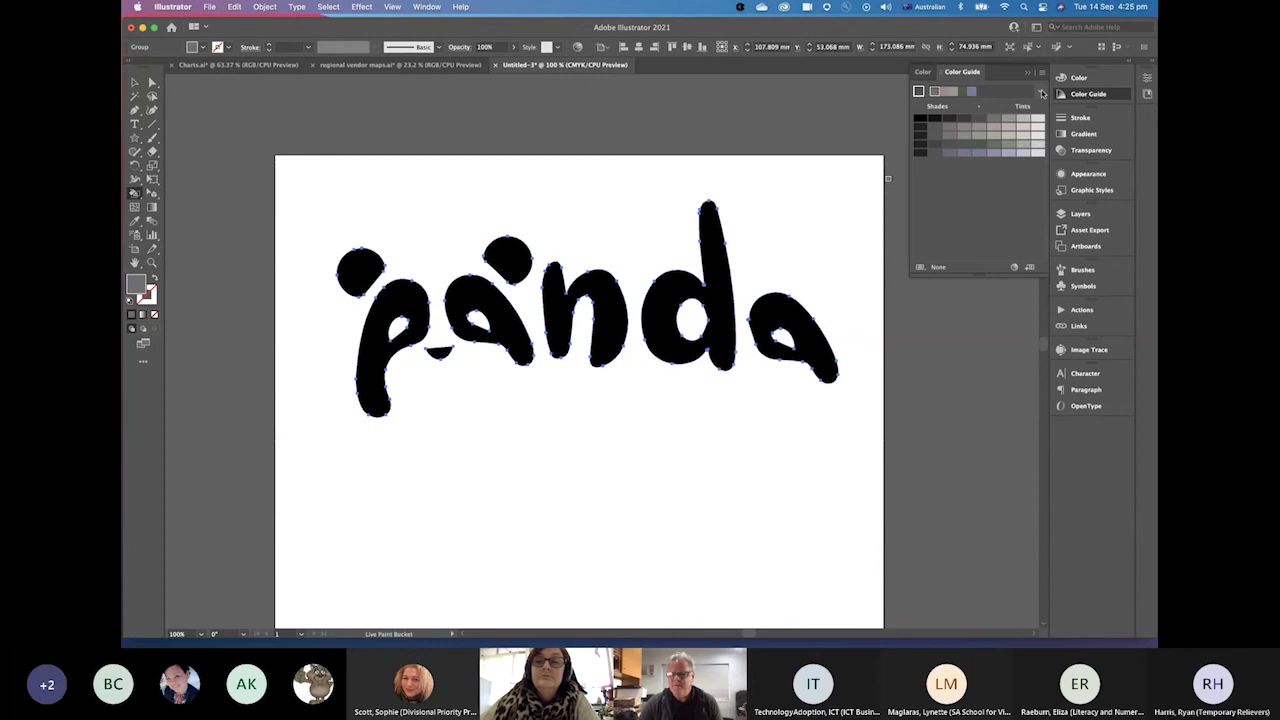
# Apply the High Contrast 4 harmony rule and choose its magenta swatch as the fill
pyautogui.click(1040, 91)
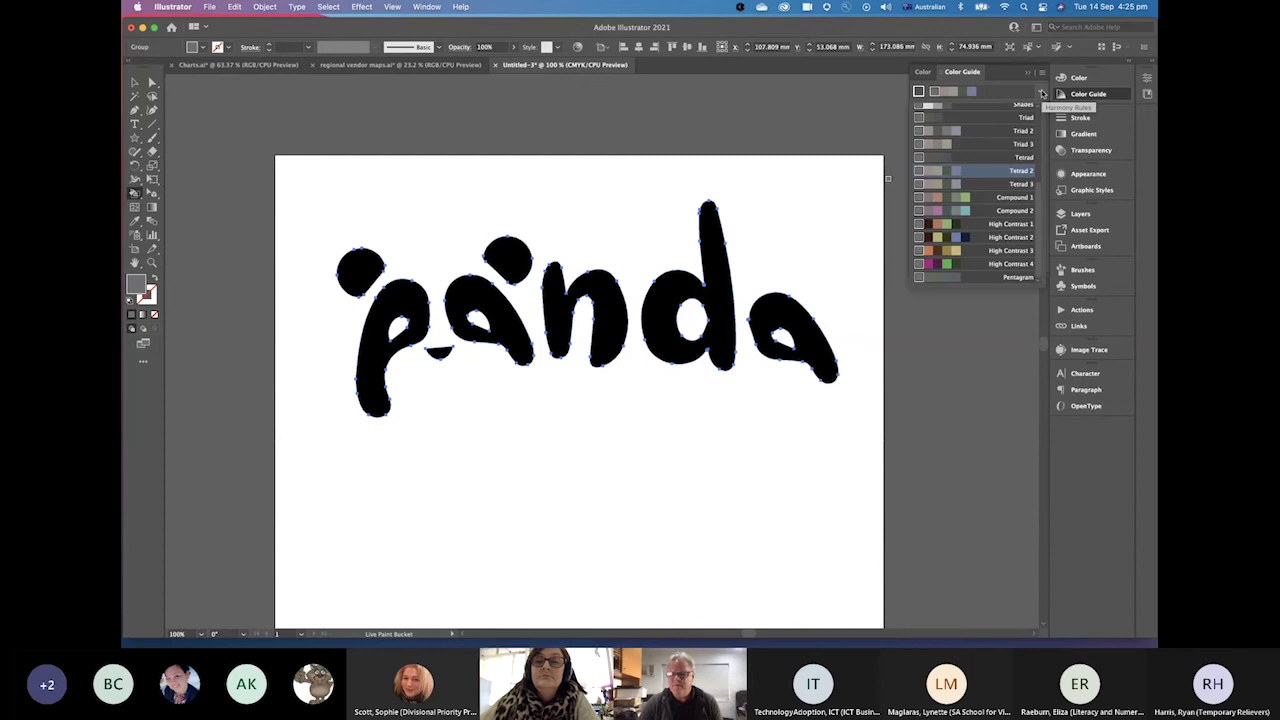
pyautogui.click(938, 265)
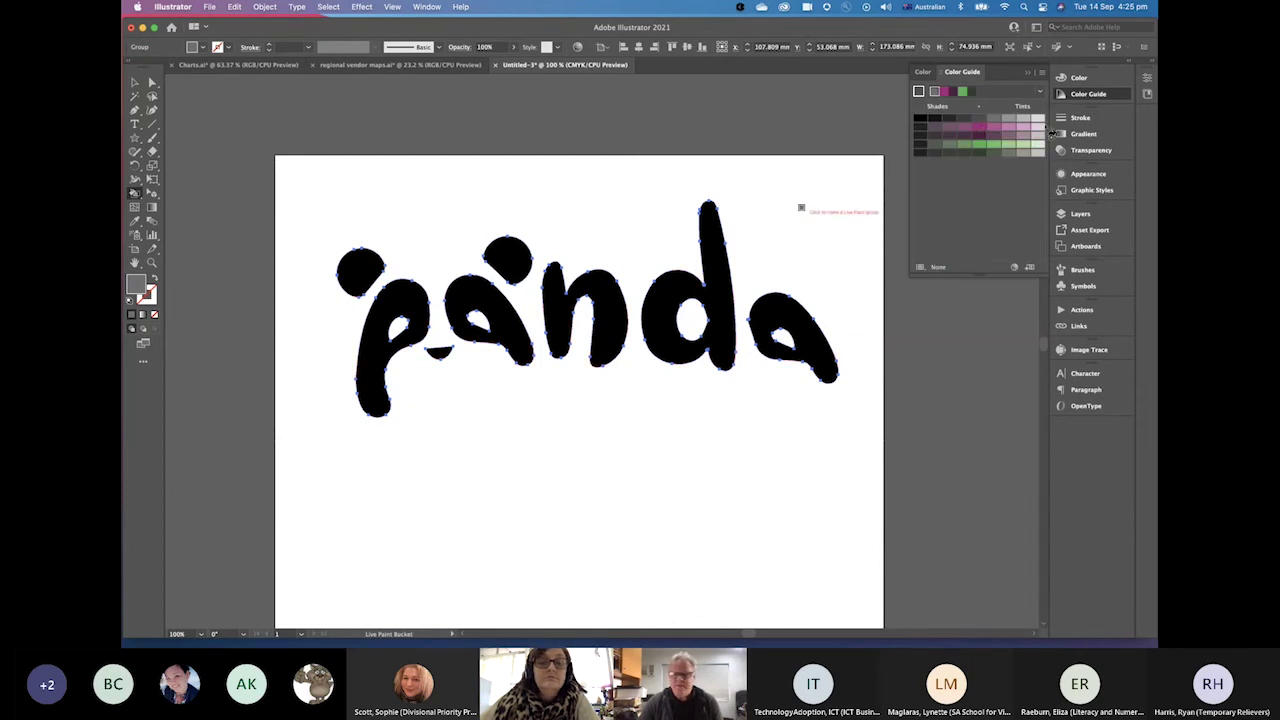
pyautogui.click(979, 128)
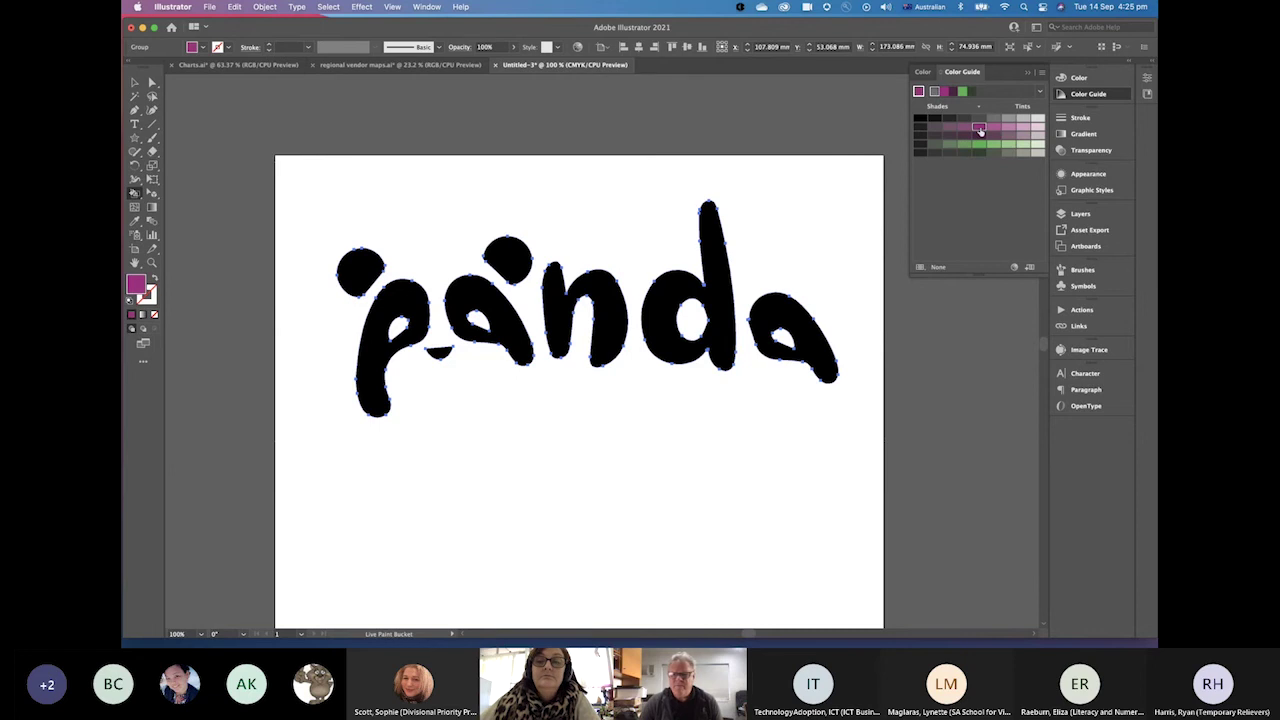
# Paint the first ear and the letter p magenta, and the first letter a in a lighter magenta tint
pyautogui.click(355, 272)
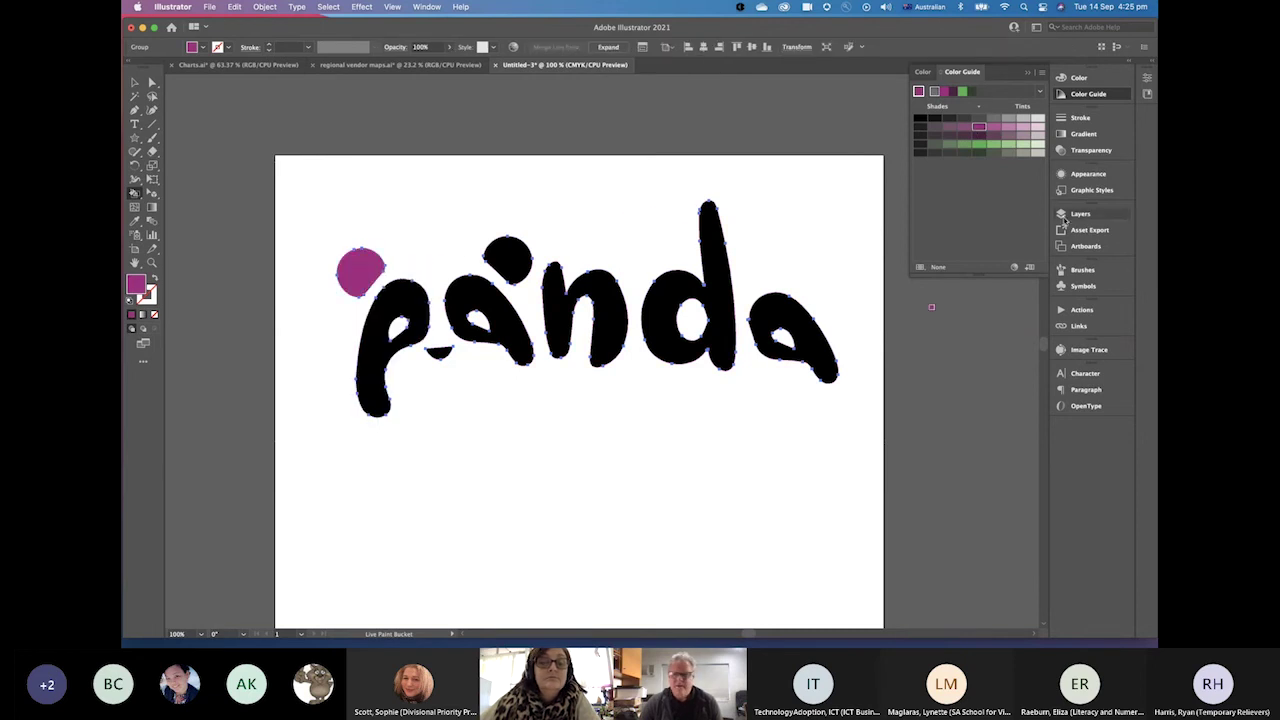
pyautogui.click(410, 306)
pyautogui.click(410, 305)
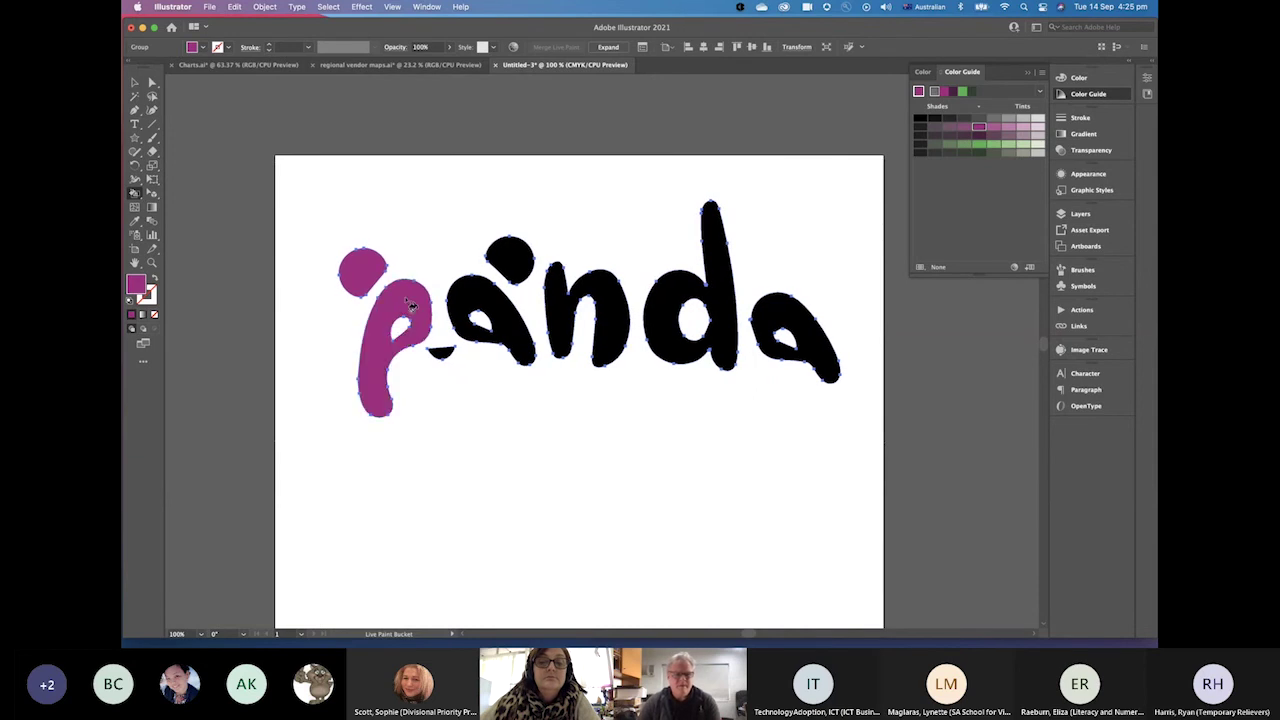
pyautogui.click(997, 128)
pyautogui.click(478, 303)
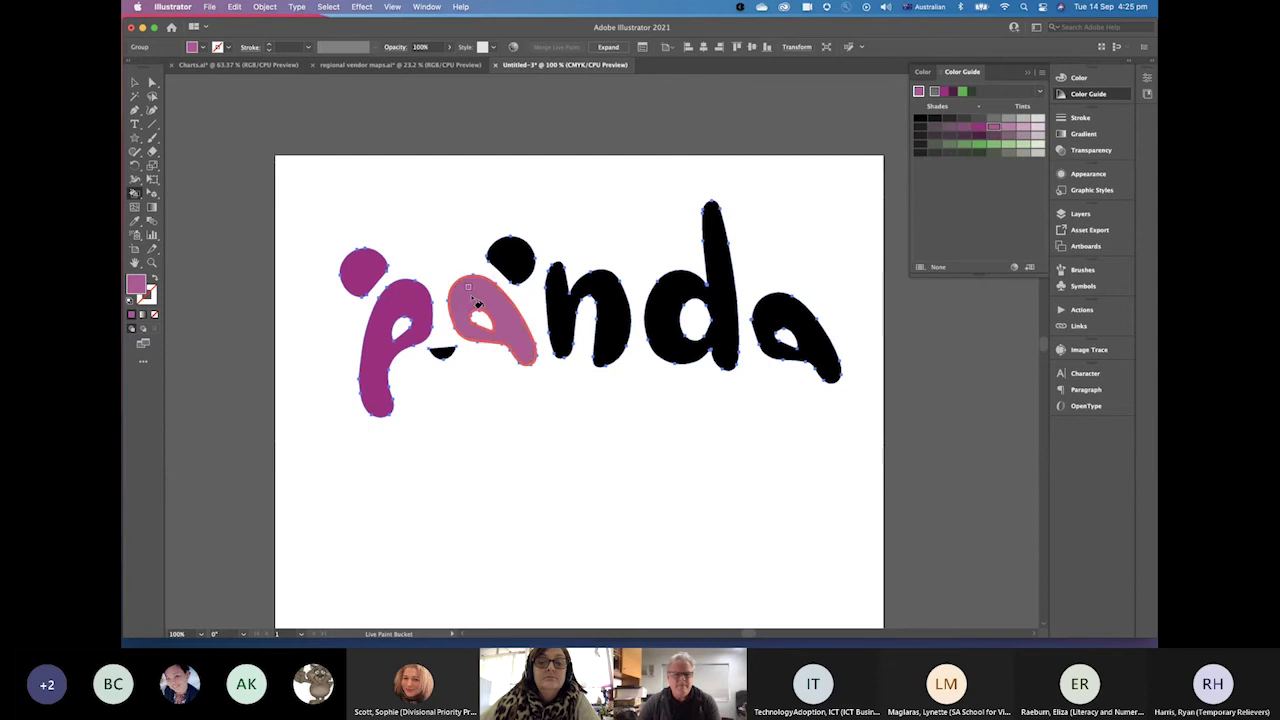
# Paint the second ear bright green and the letters n and d dark green from the harmony colours
pyautogui.click(962, 91)
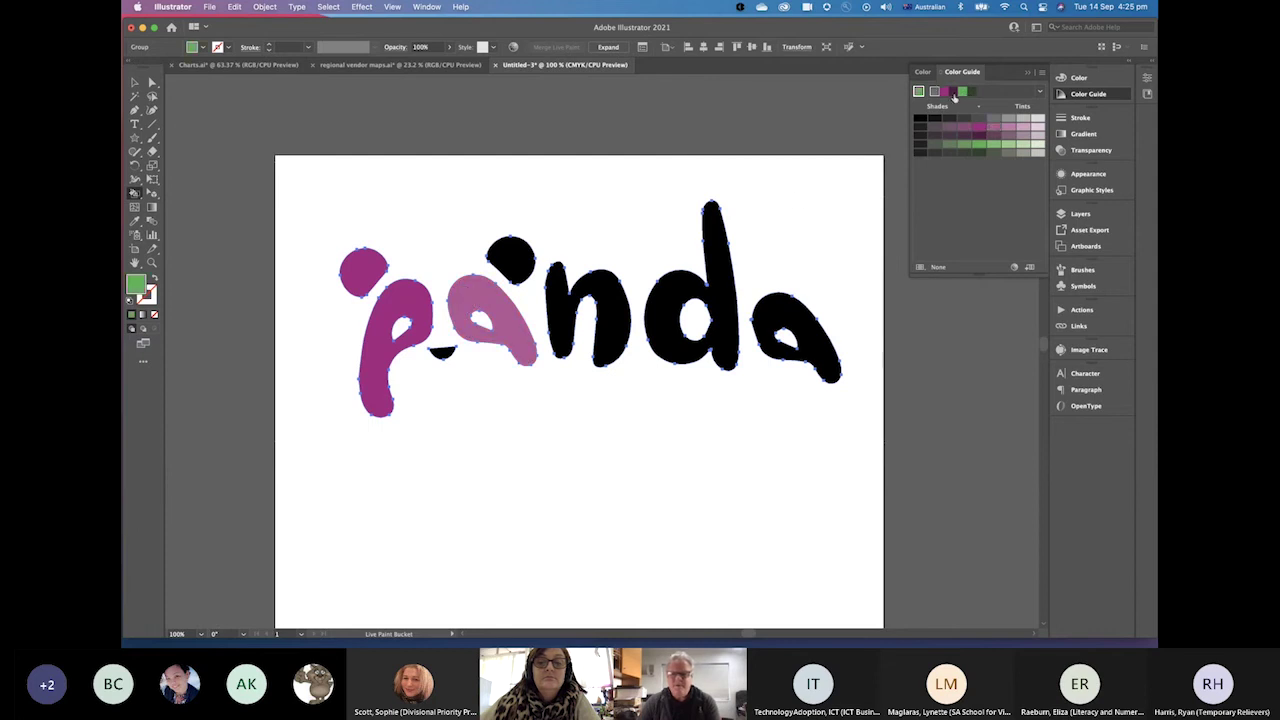
pyautogui.click(515, 272)
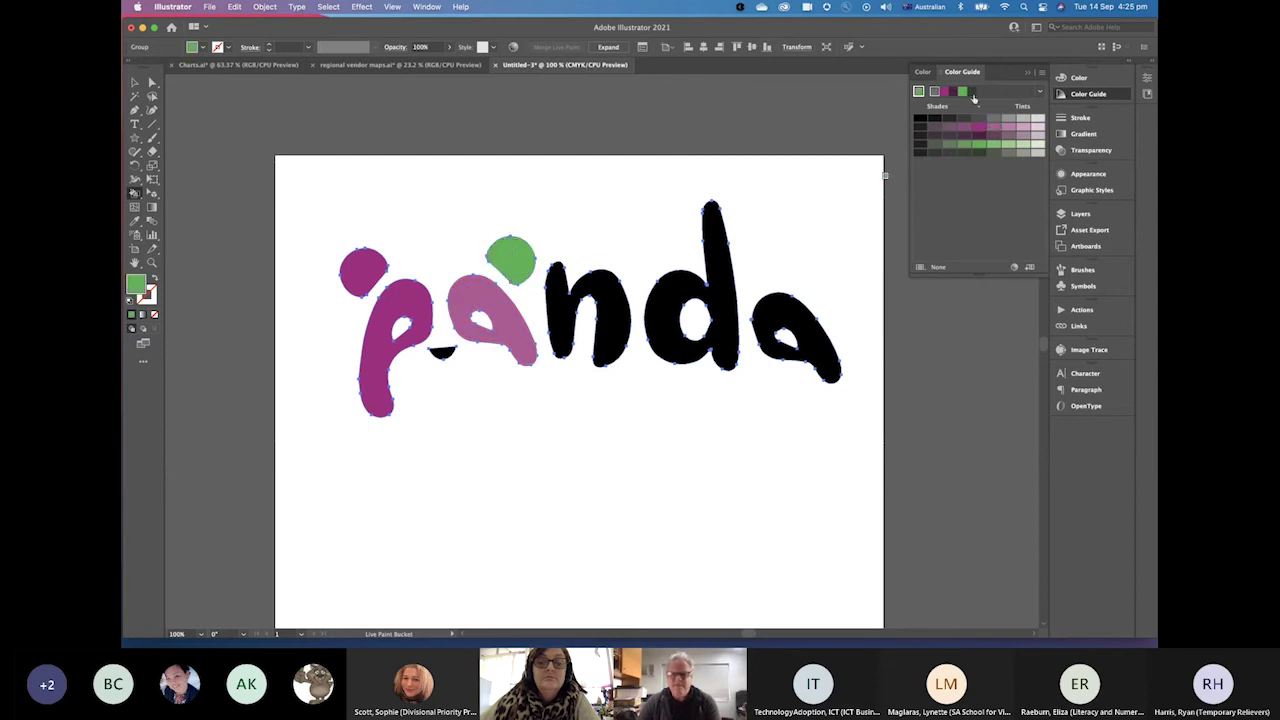
pyautogui.click(943, 138)
pyautogui.click(608, 290)
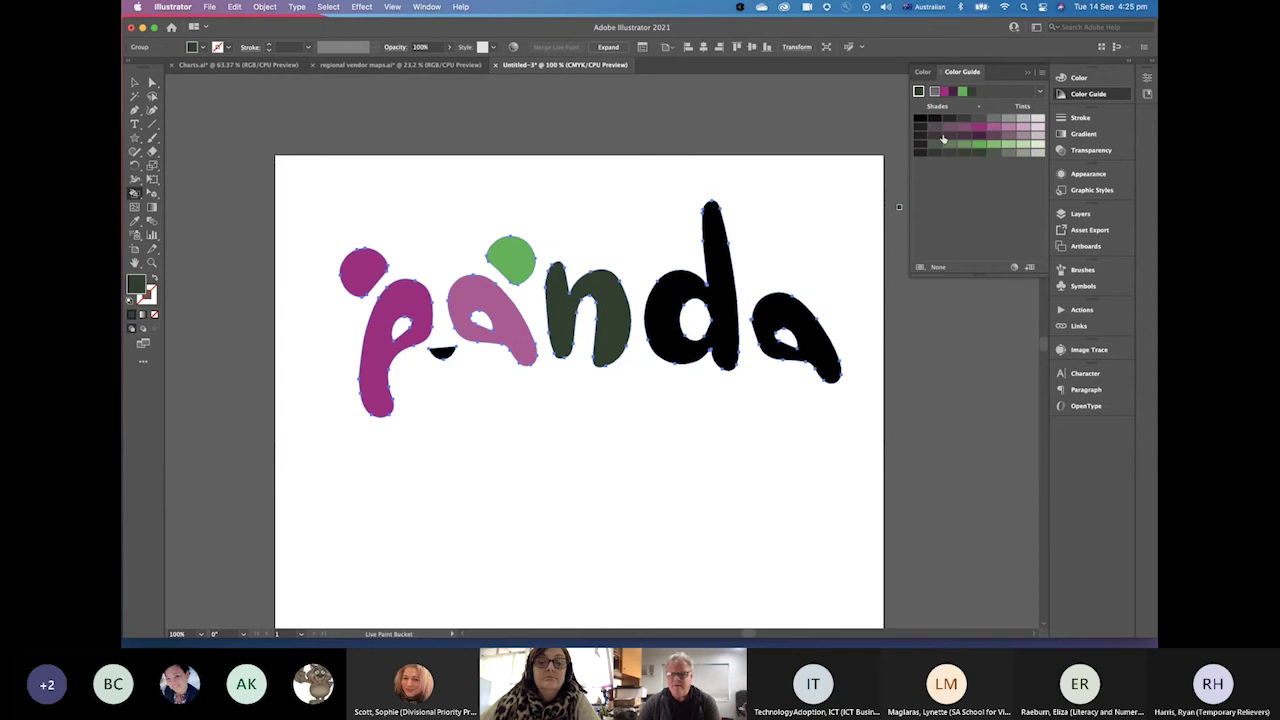
pyautogui.click(716, 306)
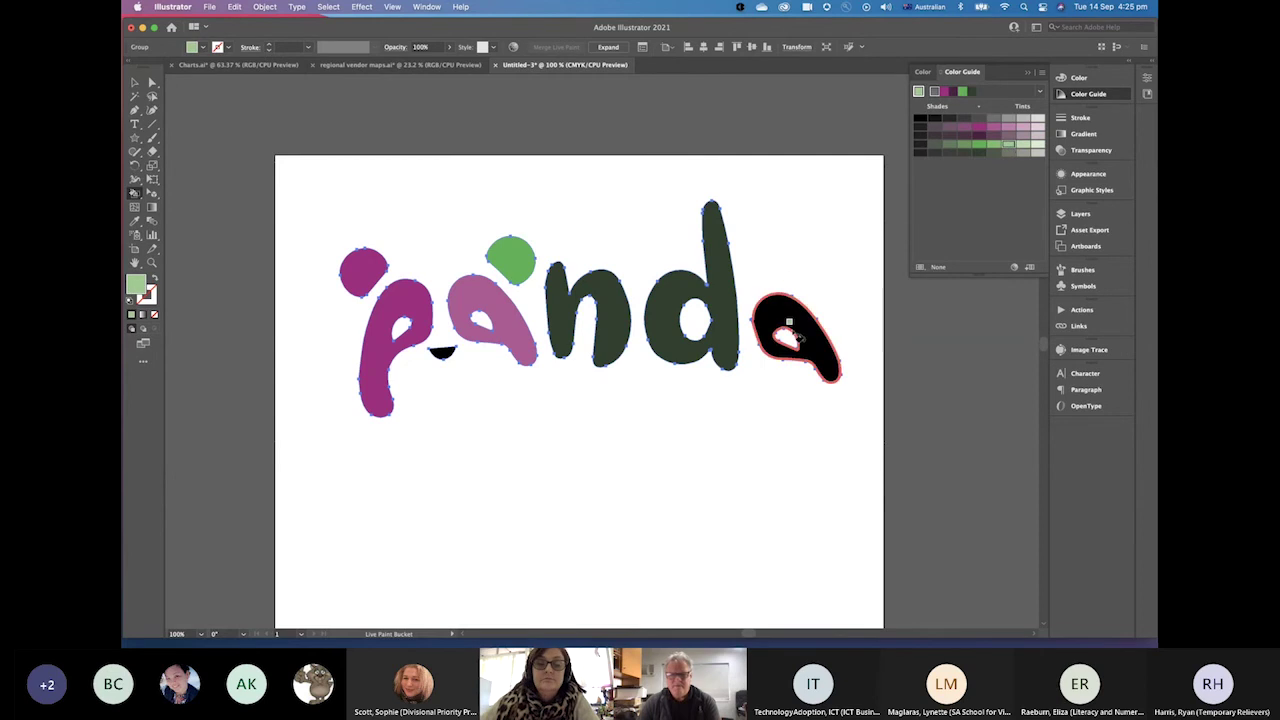
# Paint the last letter a of the panda lettering light green and deselect the artwork
pyautogui.click(790, 314)
pyautogui.click(135, 82)
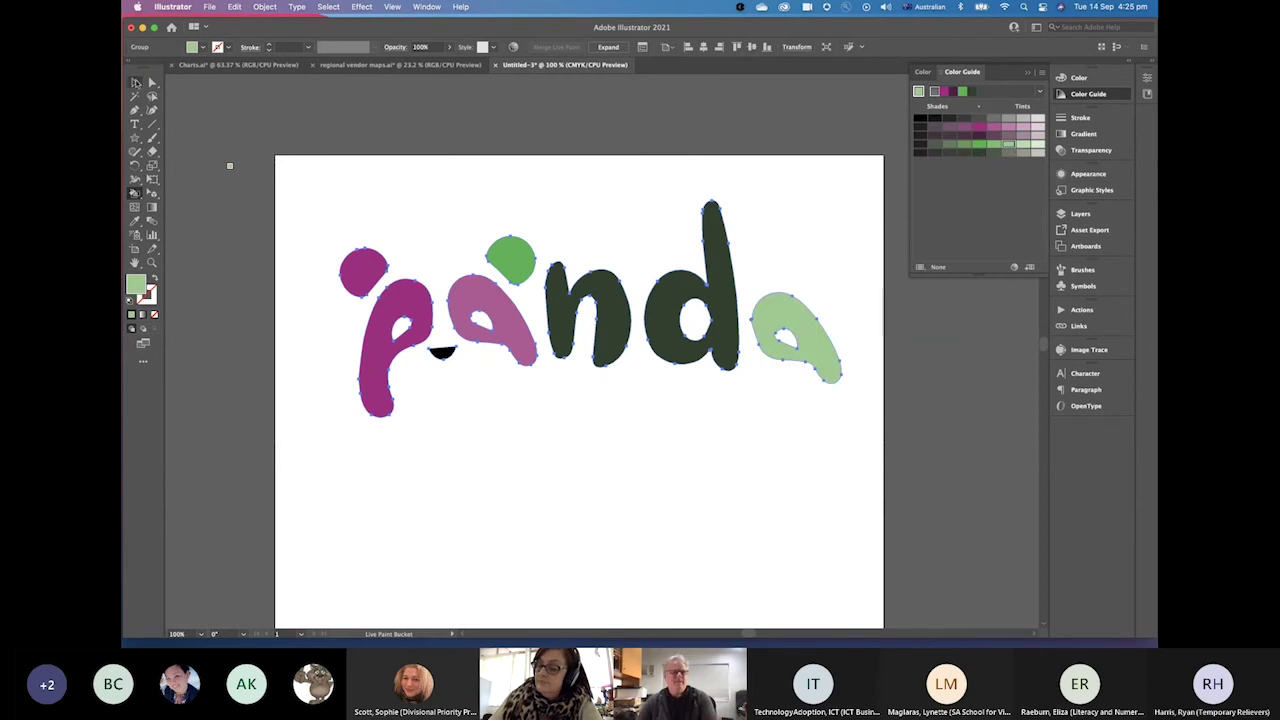
pyautogui.click(304, 160)
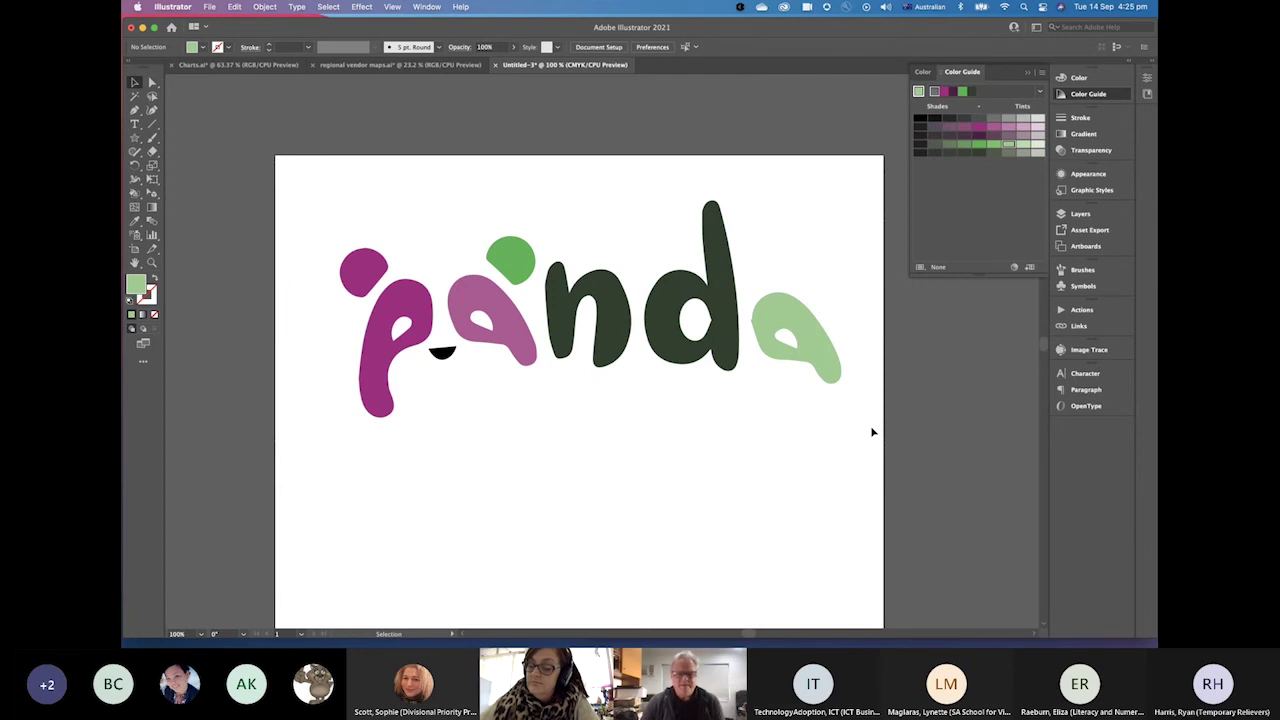
# Move the flame-logo sketch up so it lies fully on the artboard, and convert it with Image Trace
pyautogui.press('super+0')
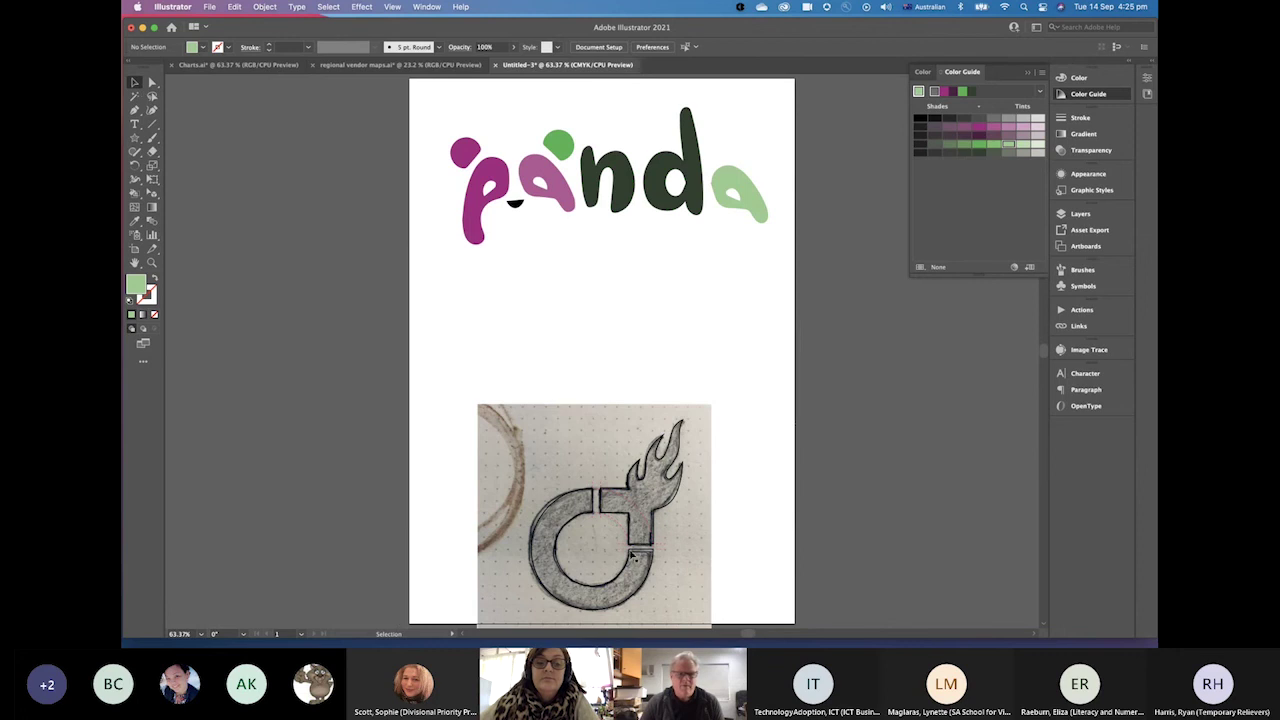
pyautogui.moveTo(632, 556); pyautogui.dragTo(633, 457)
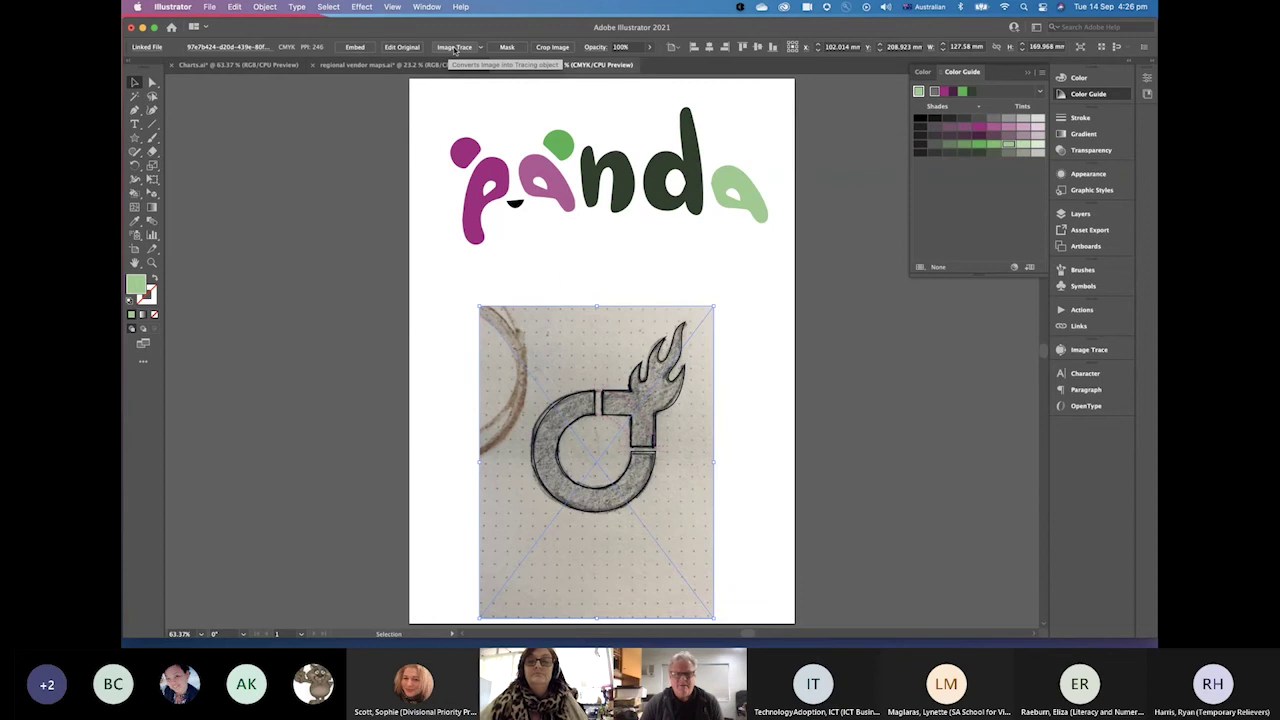
pyautogui.click(455, 48)
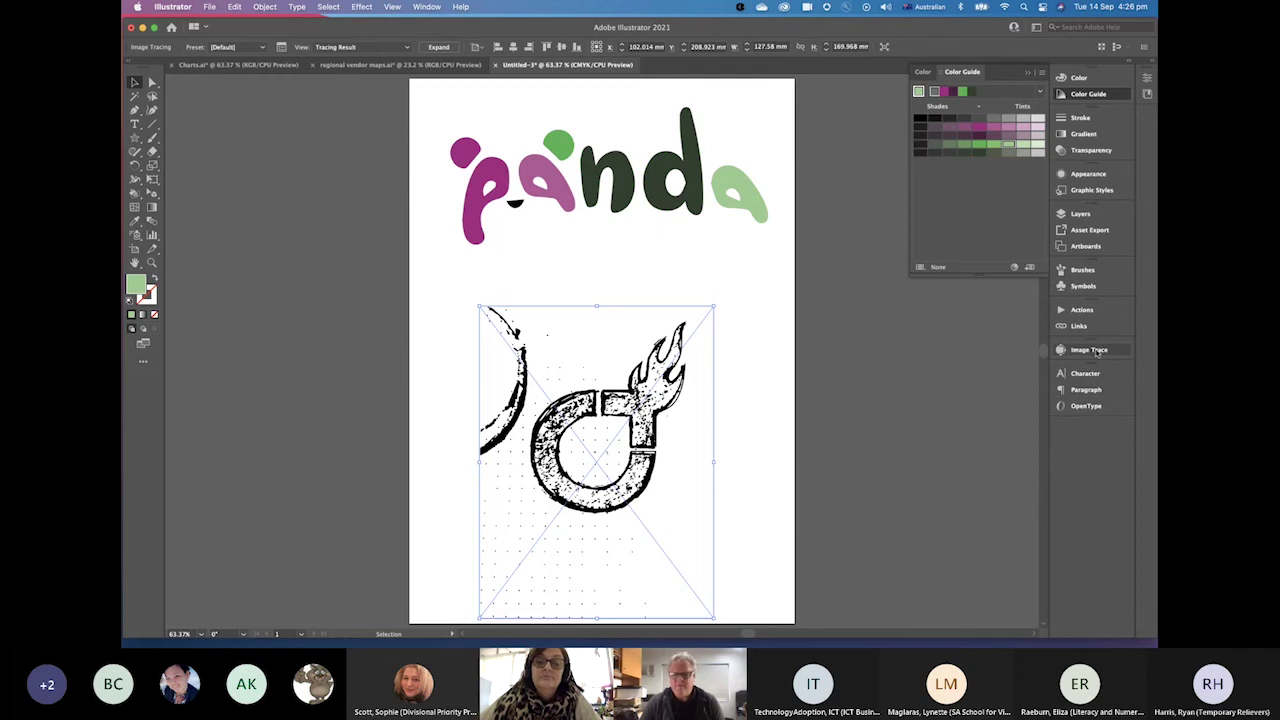
# Display the Image Trace settings with the Advanced options expanded, and place them beside the artboard
pyautogui.click(1089, 350)
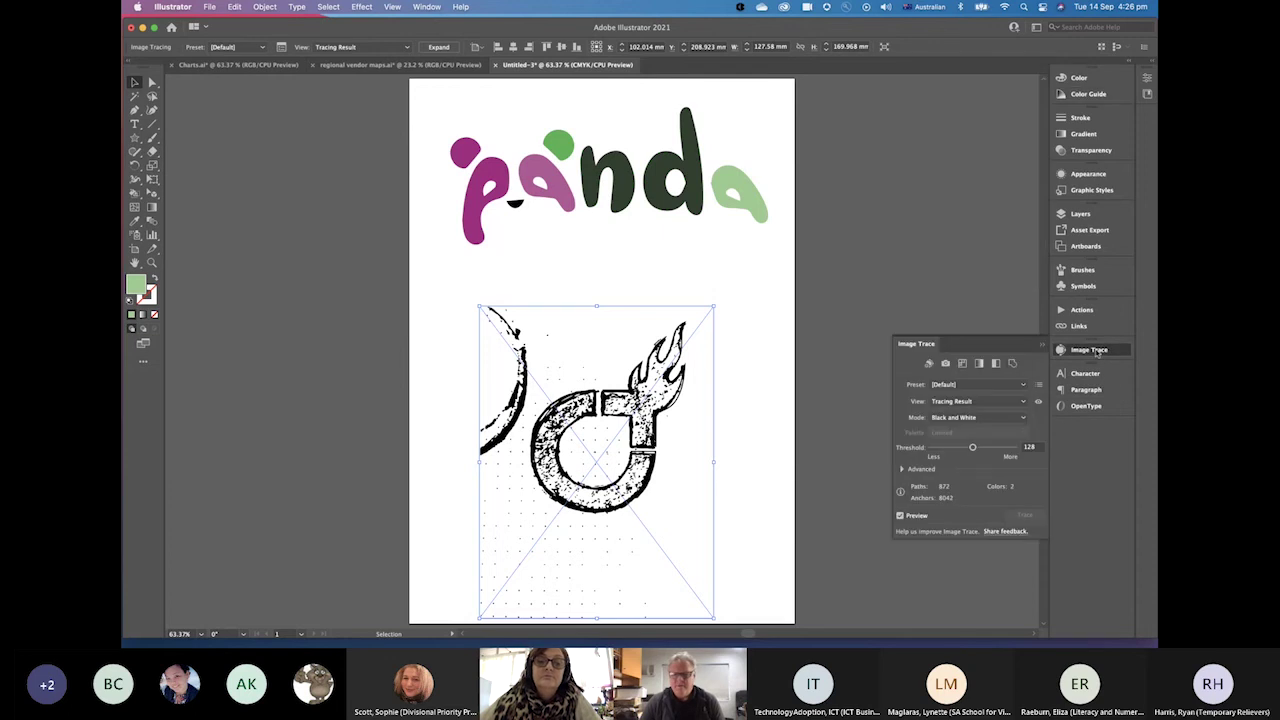
pyautogui.click(900, 470)
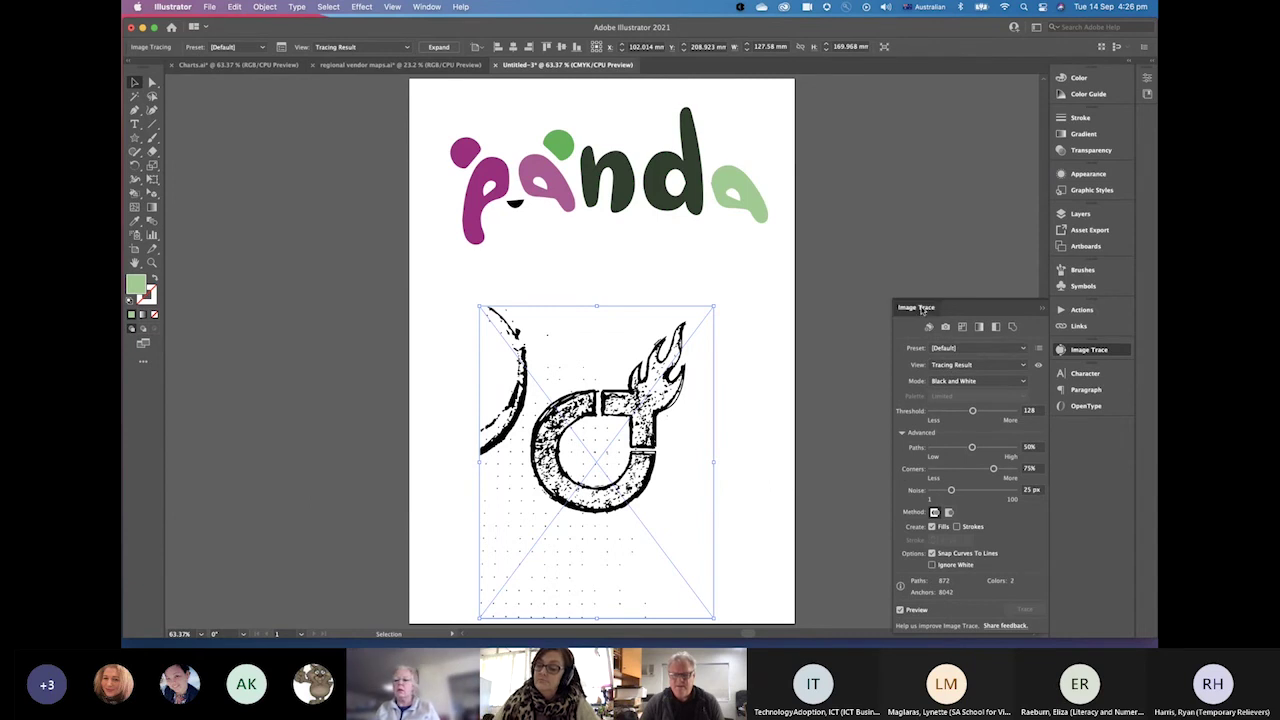
pyautogui.moveTo(944, 310)
pyautogui.mouseDown()
pyautogui.moveTo(765, 151)
pyautogui.moveTo(843, 147)
pyautogui.moveTo(851, 123)
pyautogui.mouseUp()
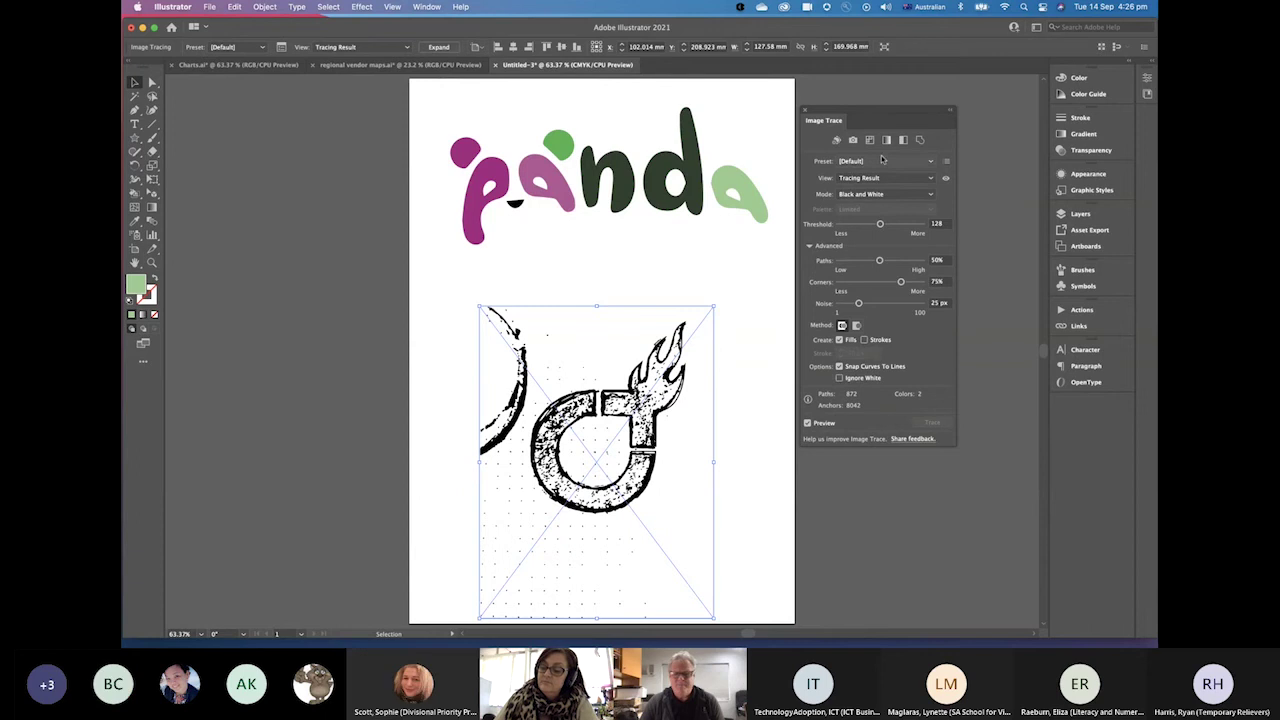
pyautogui.hscroll(1, 586, 354)
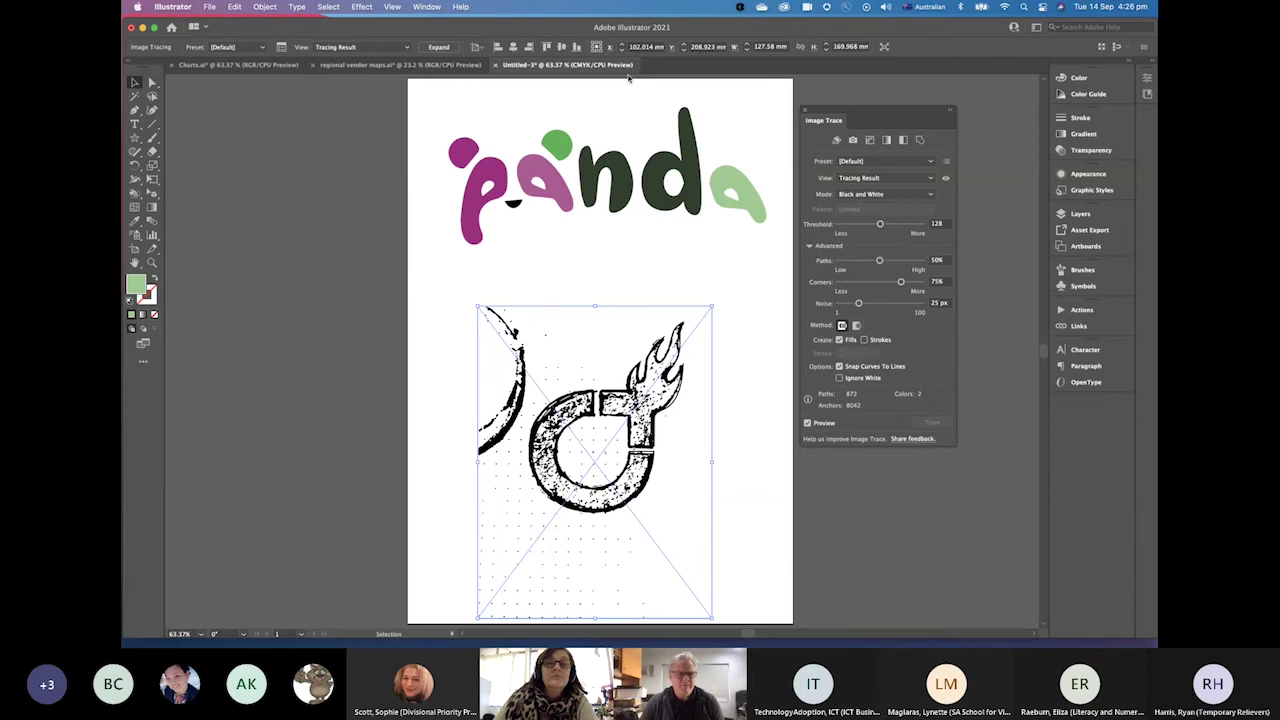
pyautogui.click(424, 7)
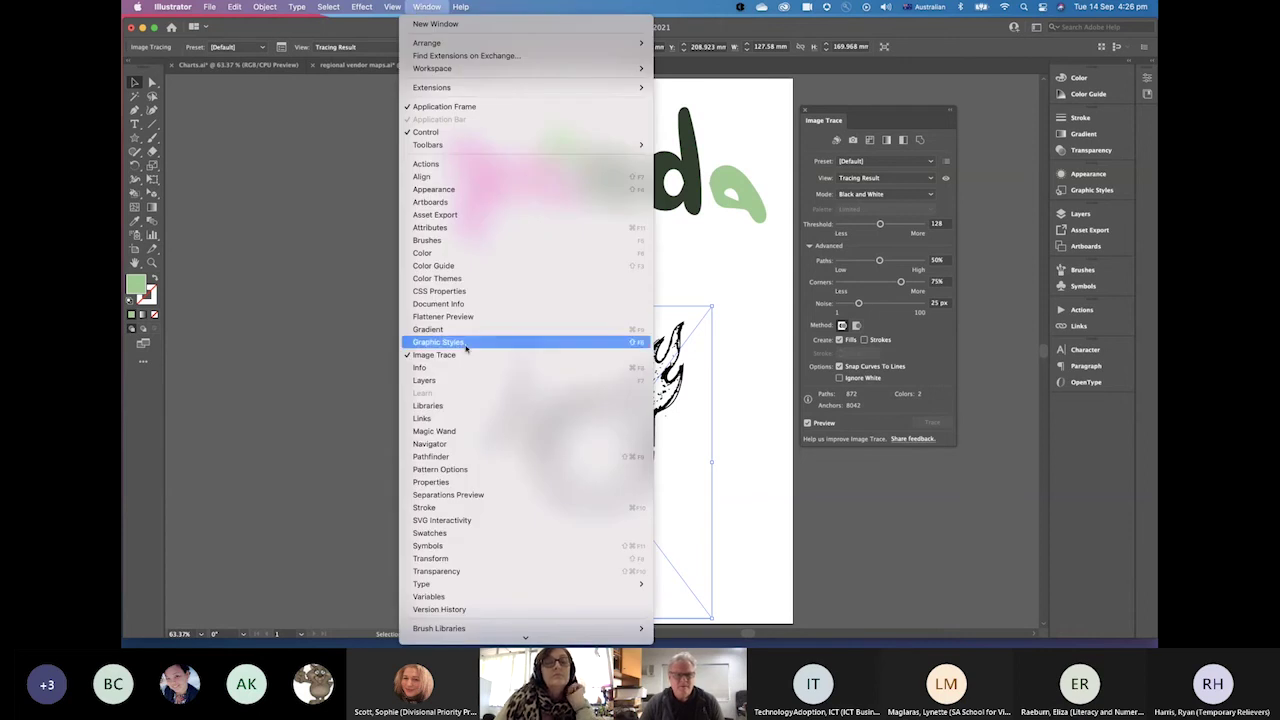
pyautogui.click(251, 13)
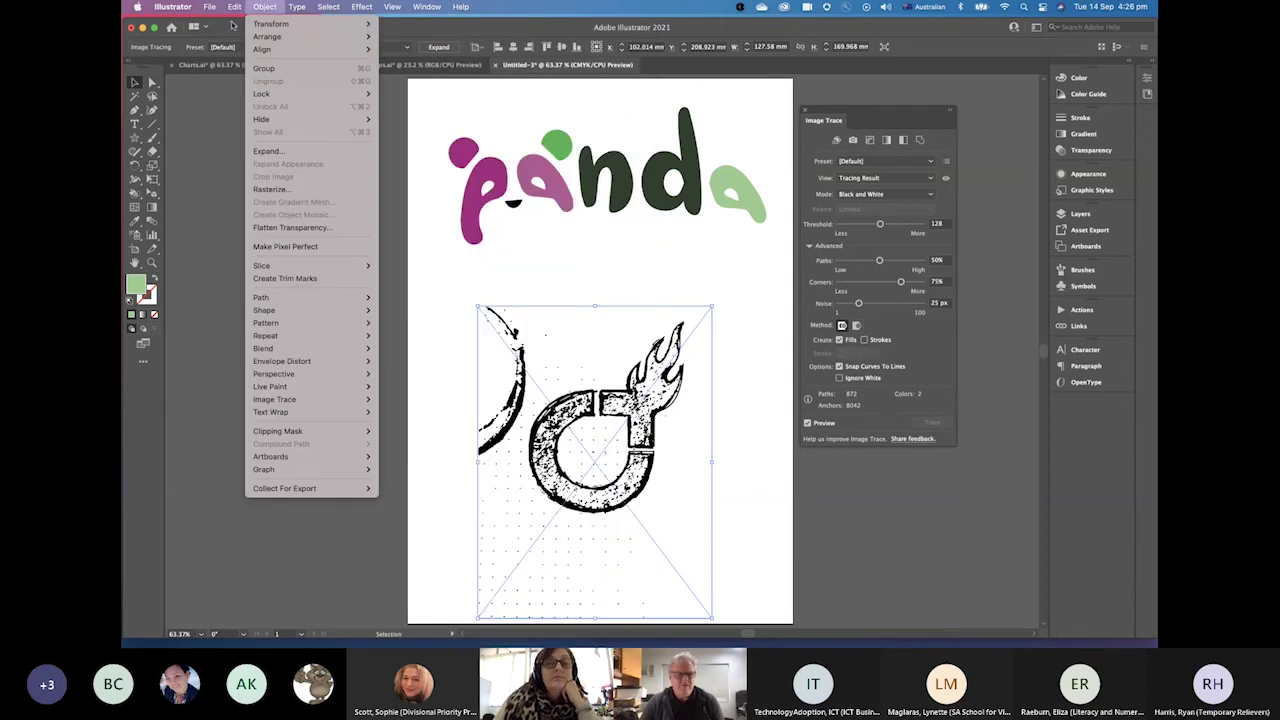
pyautogui.click(231, 26)
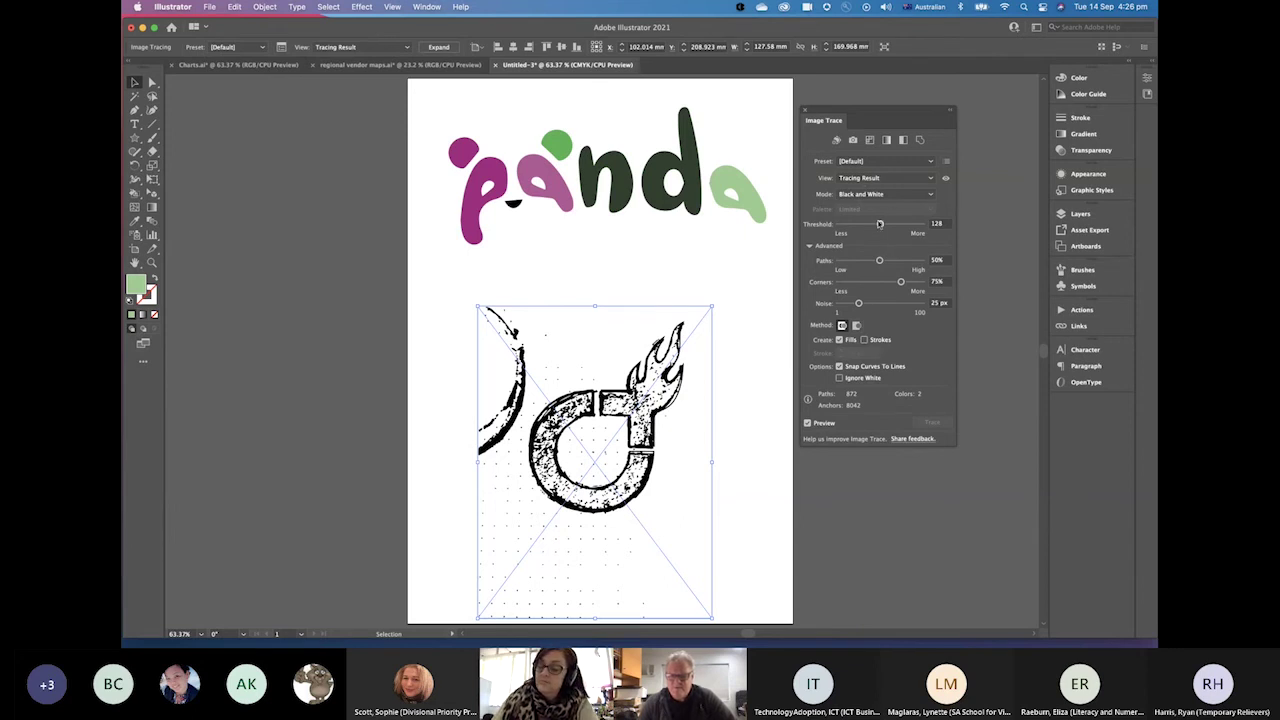
# Lower the flame-logo trace's threshold to 17 and deselect the tracing
pyautogui.moveTo(876, 225); pyautogui.dragTo(858, 226)
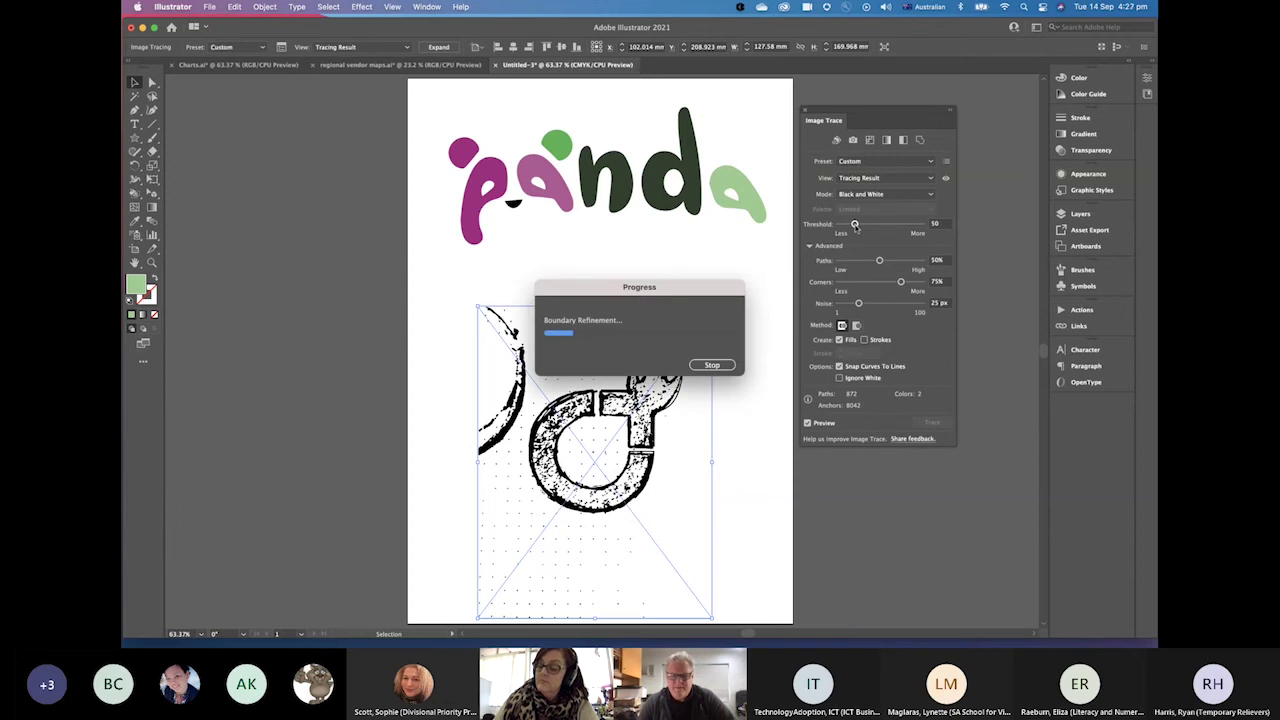
pyautogui.moveTo(855, 225); pyautogui.dragTo(845, 226)
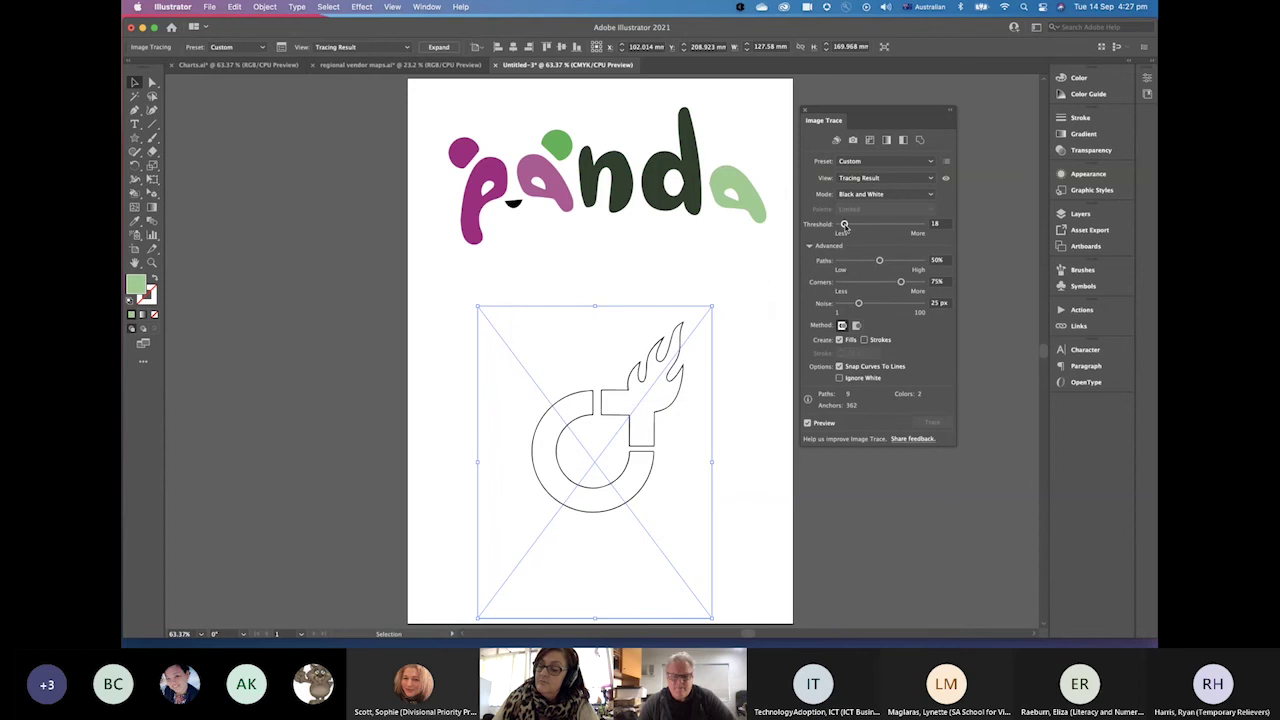
pyautogui.click(743, 350)
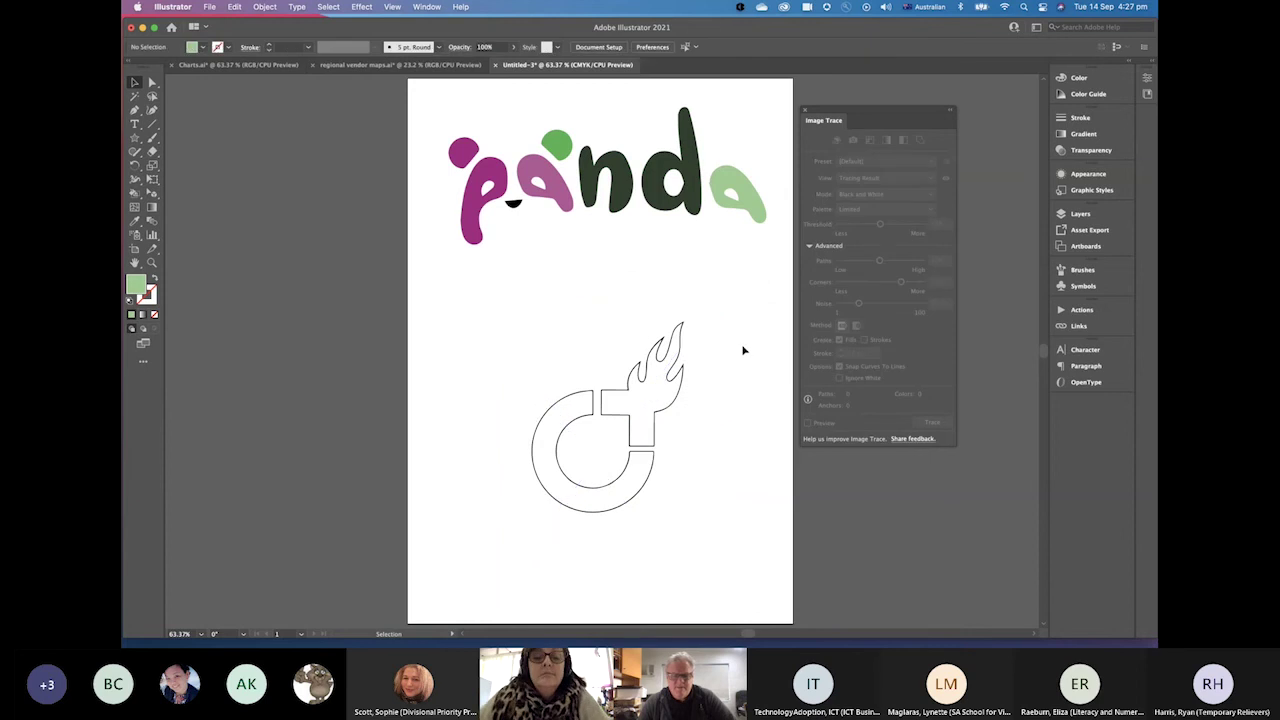
pyautogui.click(637, 428)
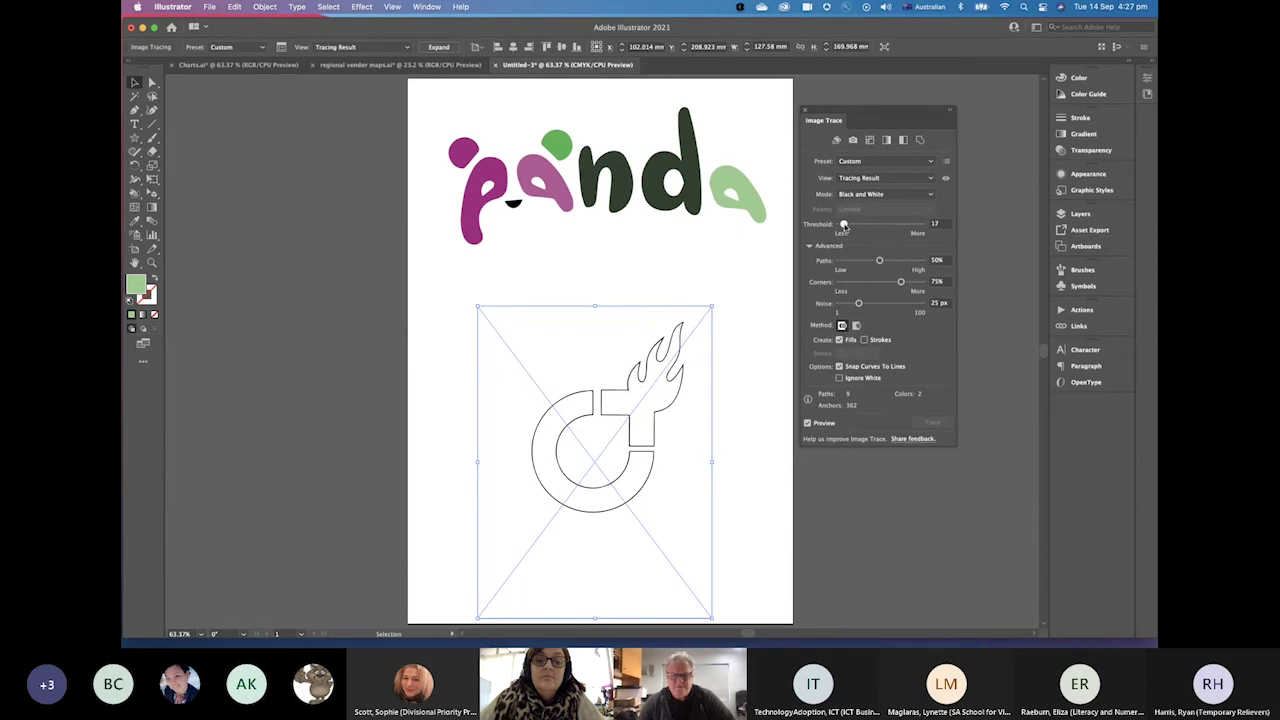
pyautogui.moveTo(844, 226); pyautogui.dragTo(843, 226)
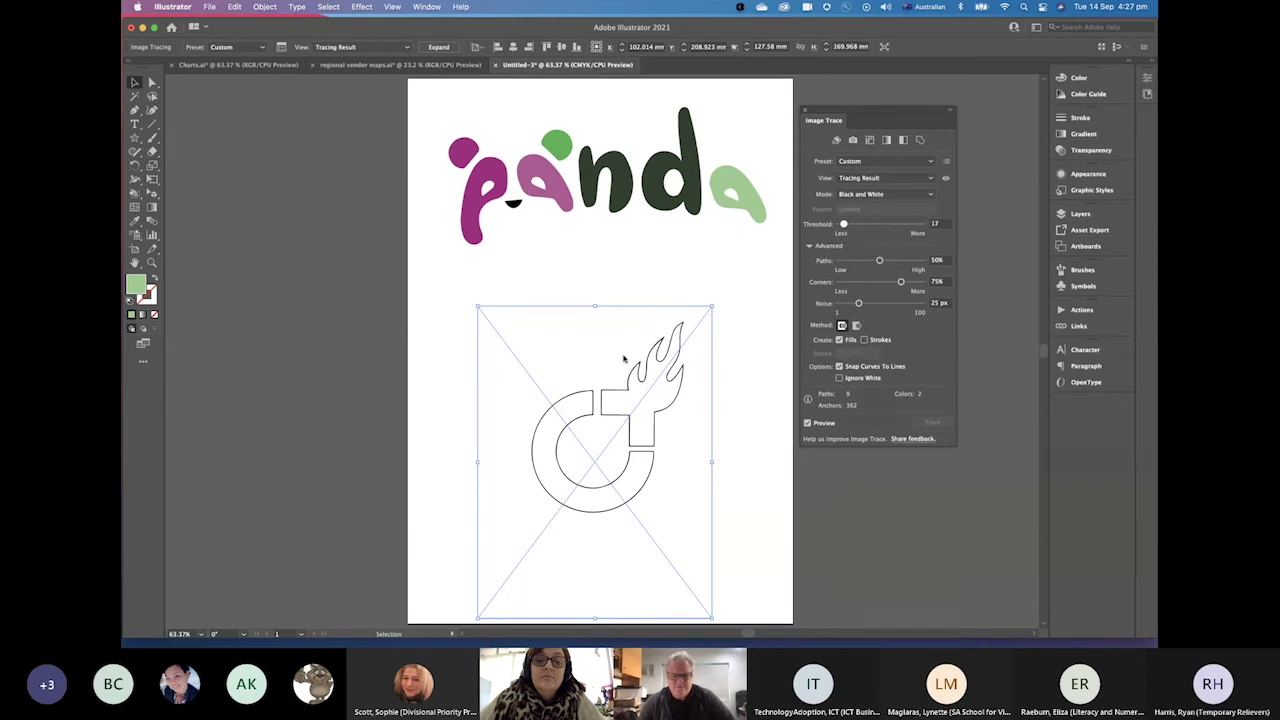
pyautogui.click(757, 479)
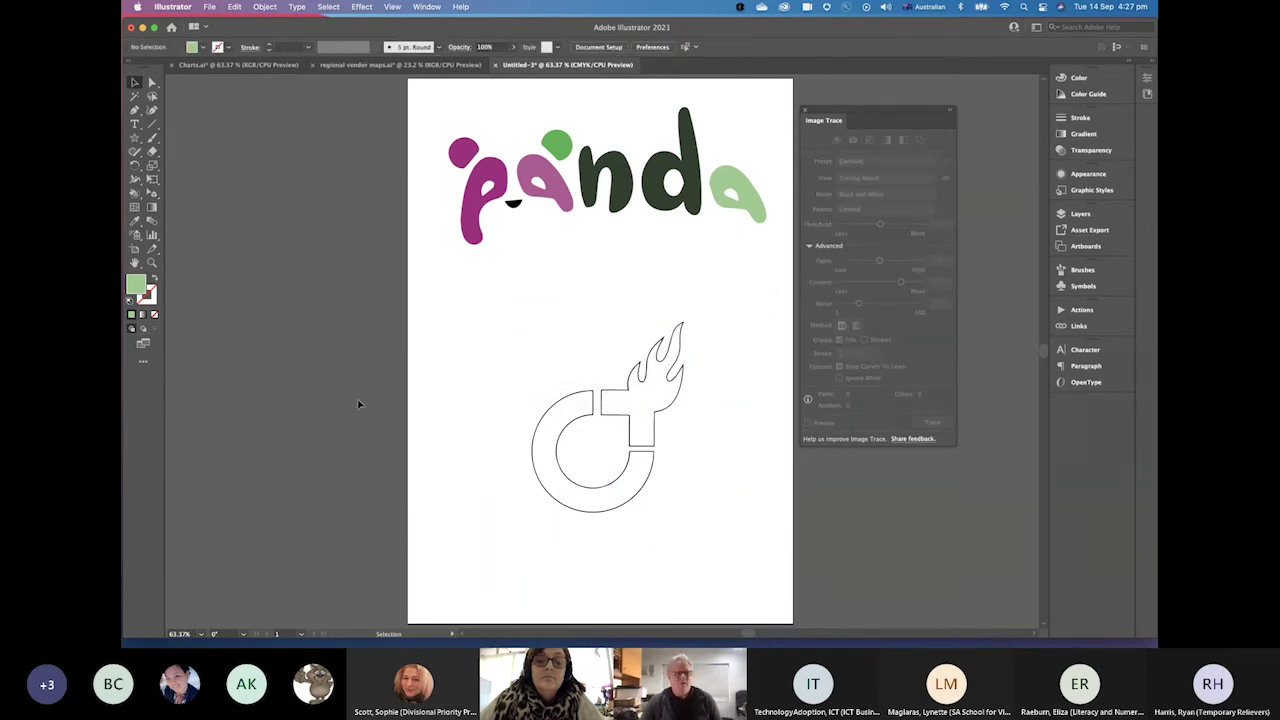
# Examine the traced outline of the flame logo at 150% magnification, then return to the whole artboard
pyautogui.click(153, 262)
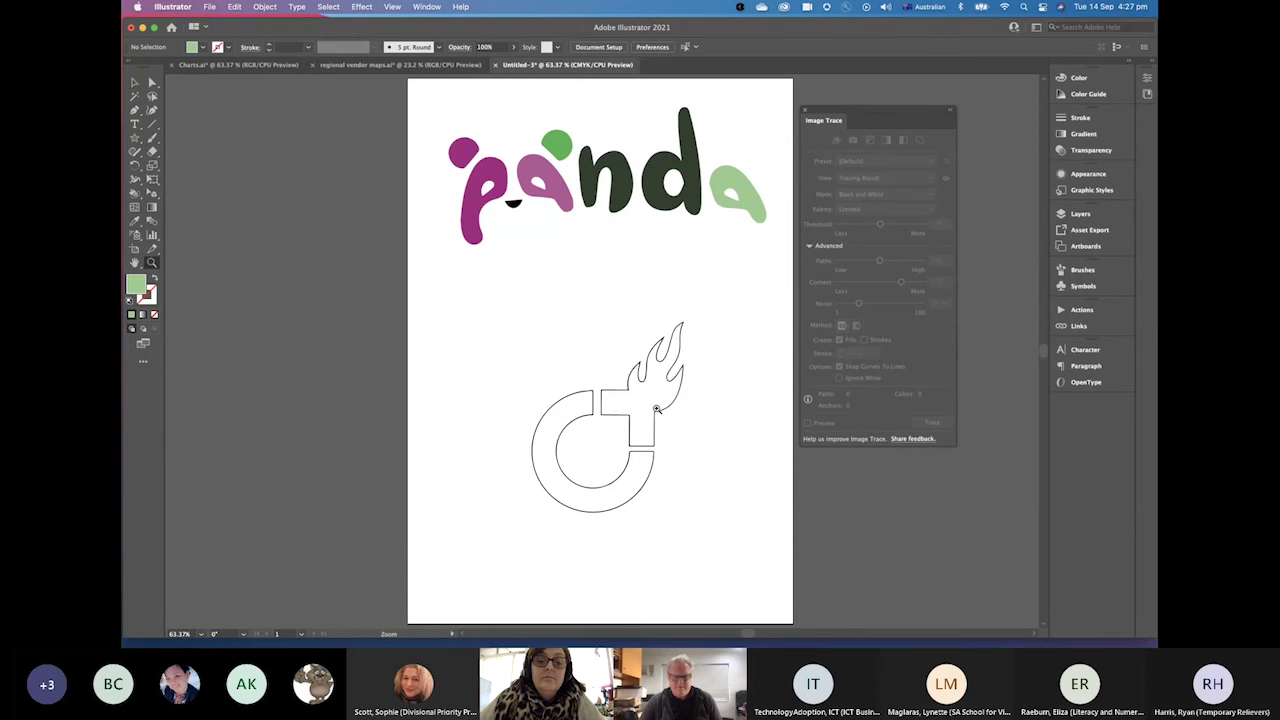
pyautogui.click(657, 409)
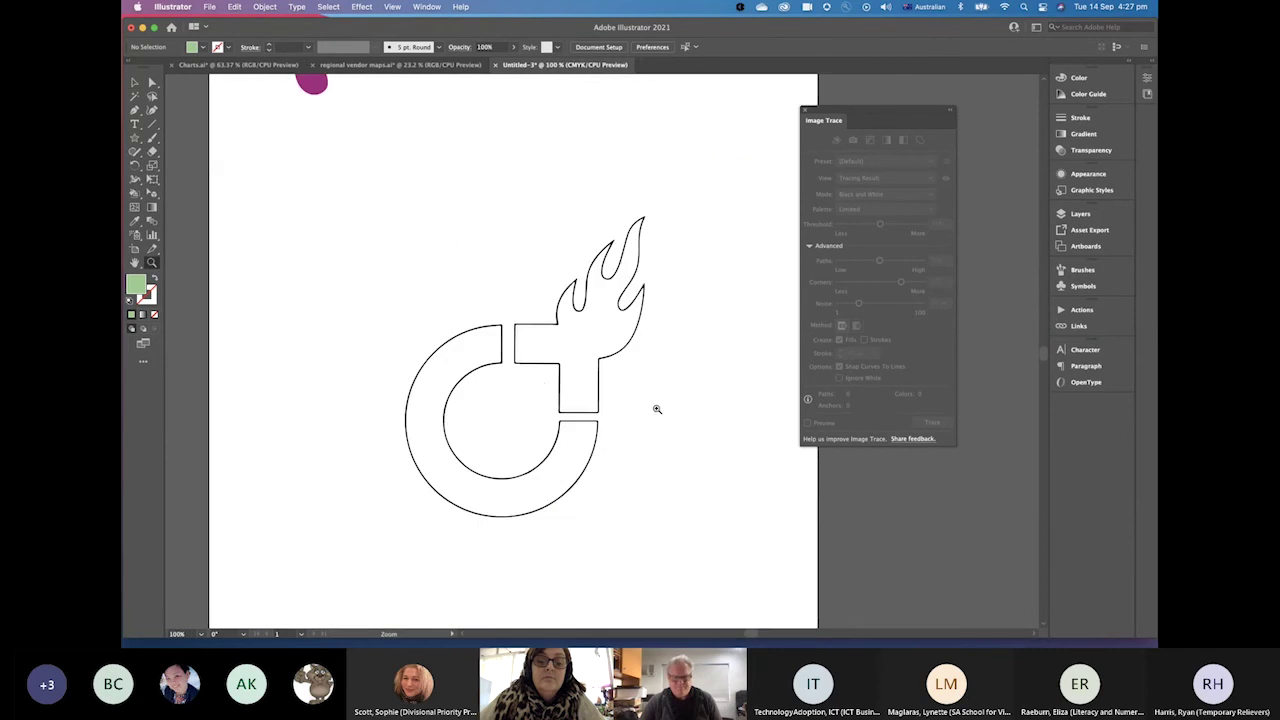
pyautogui.click(541, 383)
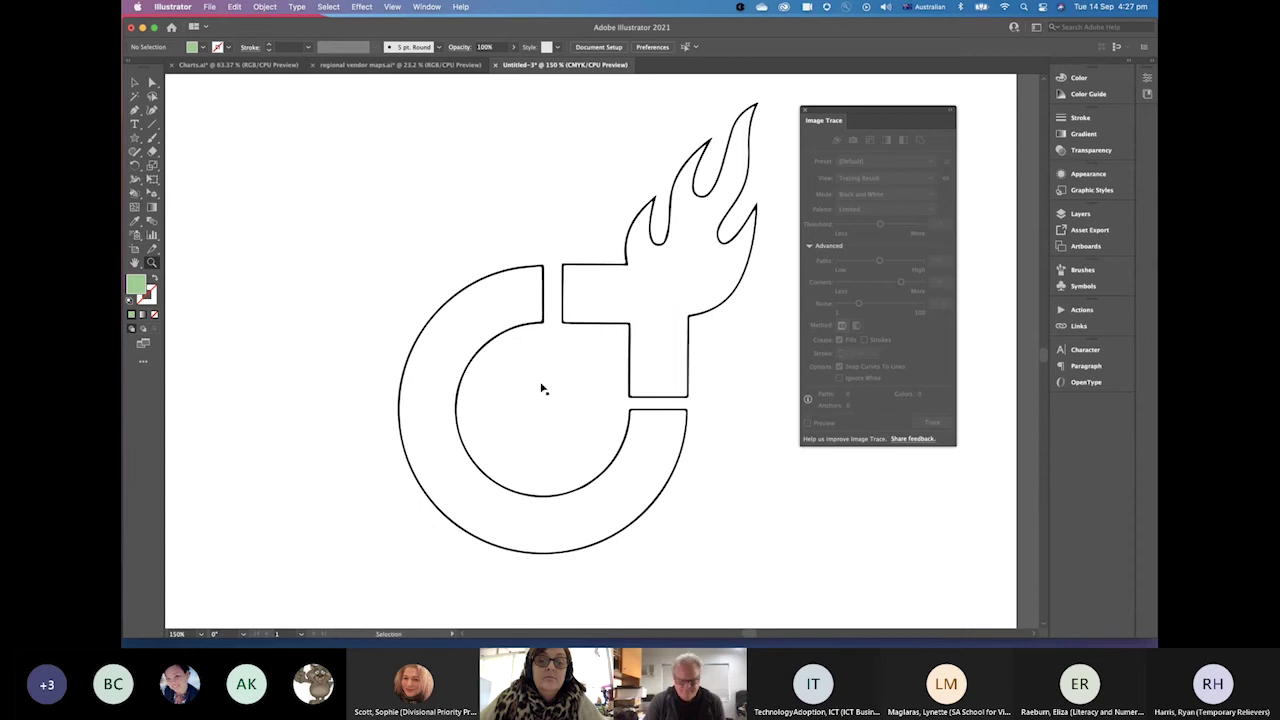
pyautogui.press('super+0')
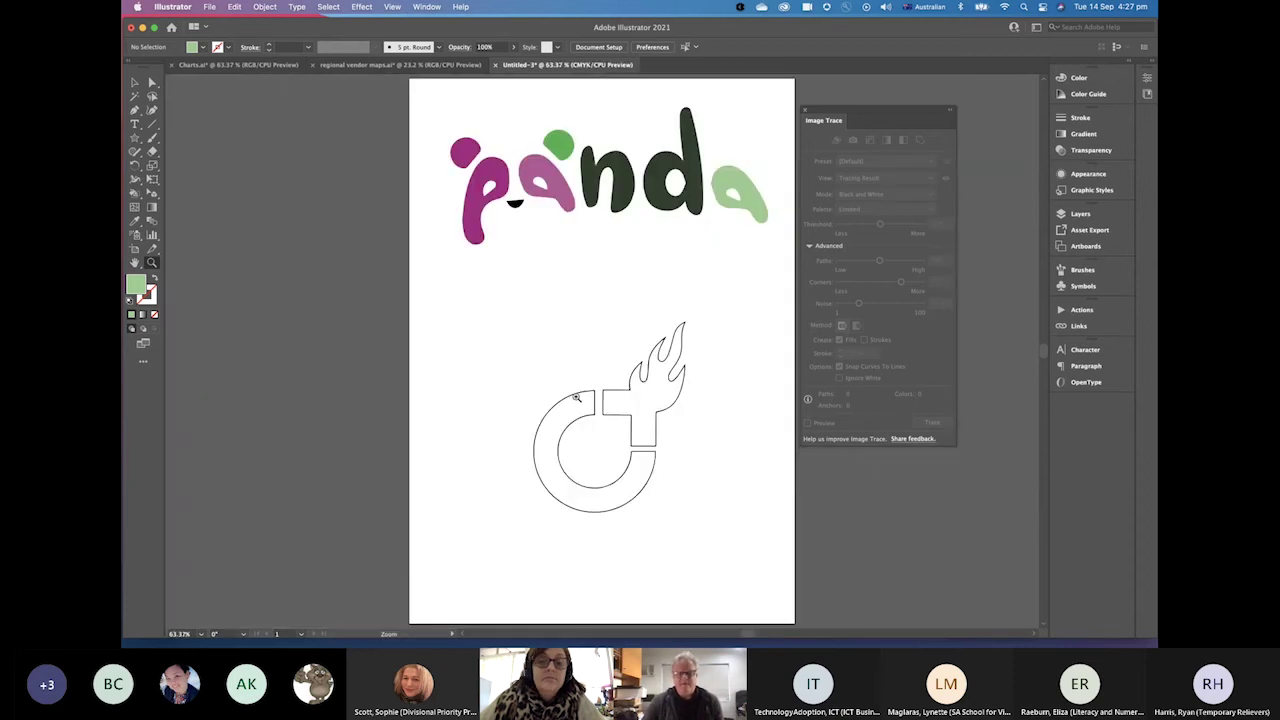
# Shift the Image Trace settings clear of the artboard and delete the panda lettering and the traced flame logo
pyautogui.click(136, 83)
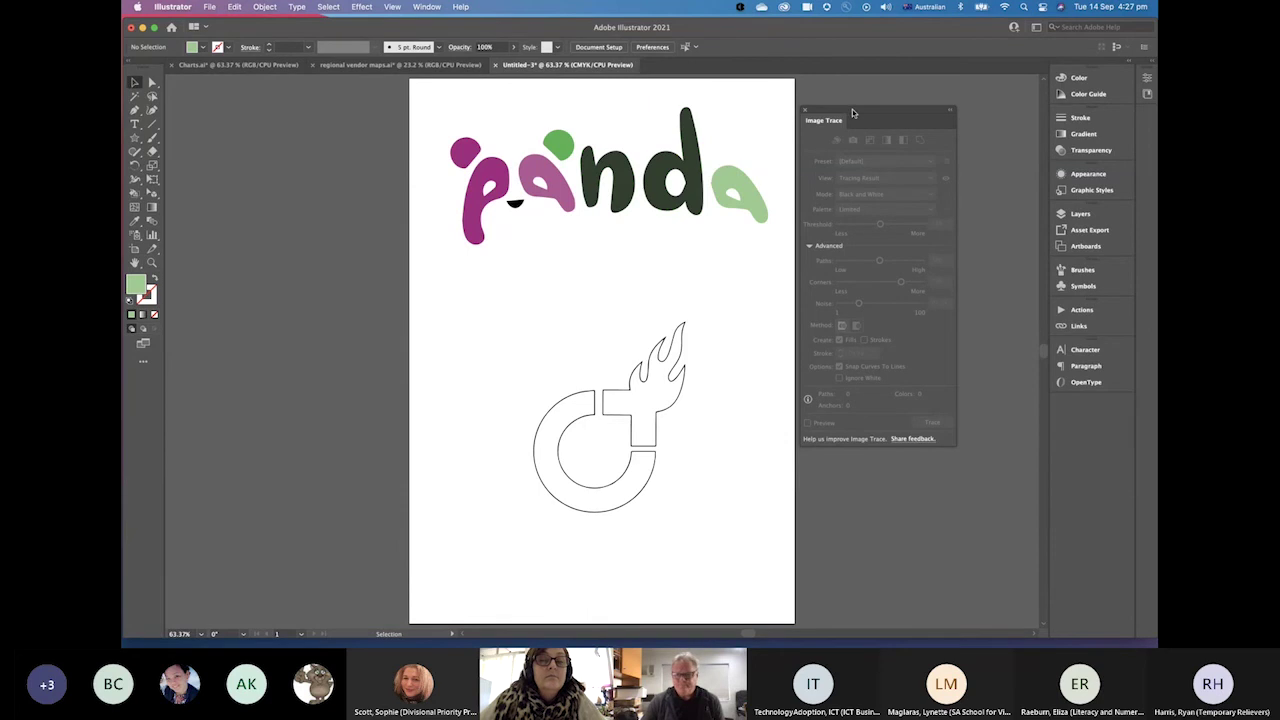
pyautogui.moveTo(853, 113); pyautogui.dragTo(891, 114)
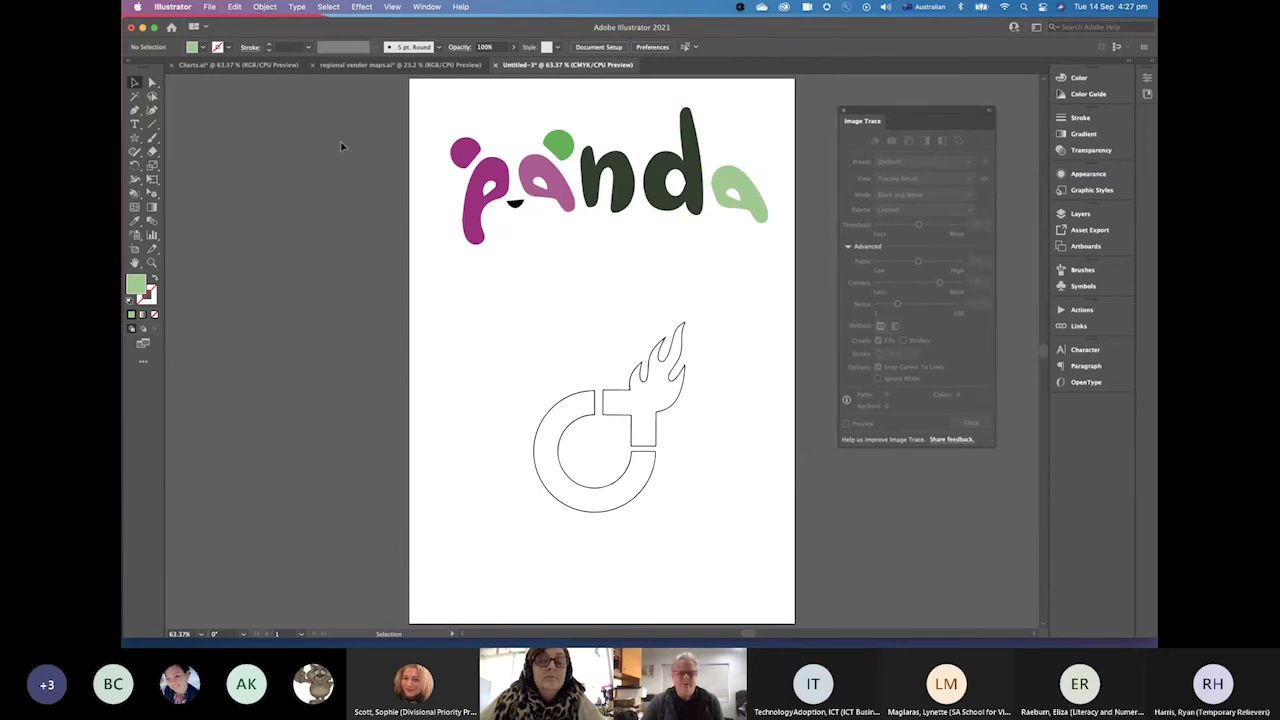
pyautogui.press('super+a')
pyautogui.press('Delete')
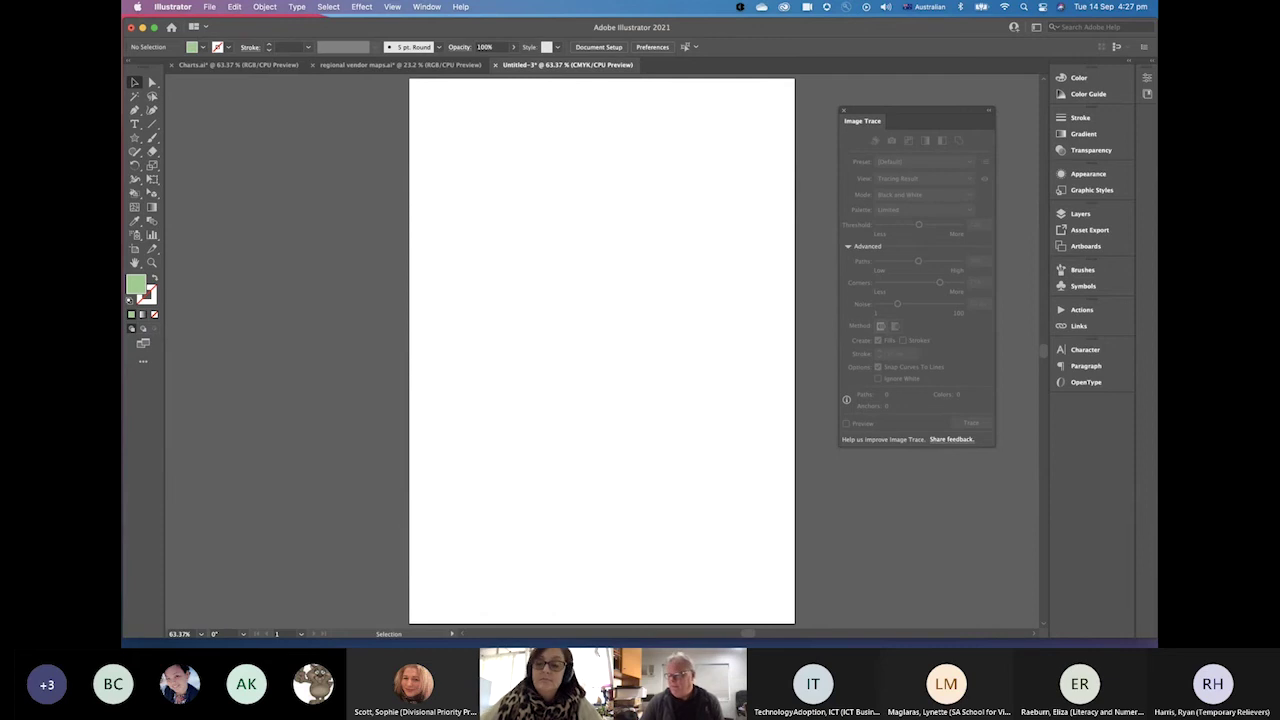
# Switch to Finder, place the photo 1V2A1407.jpg in the Illustrator document, and close the Finder window
pyautogui.press('super+Tab')
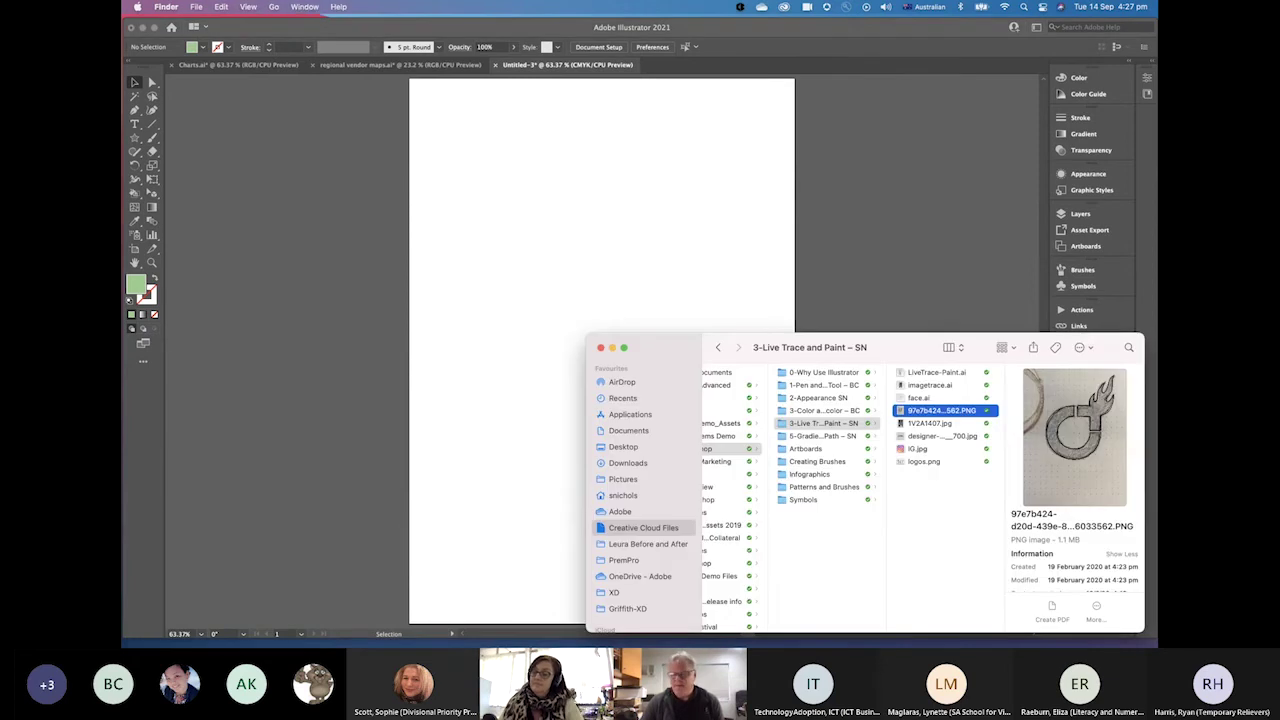
pyautogui.click(600, 347)
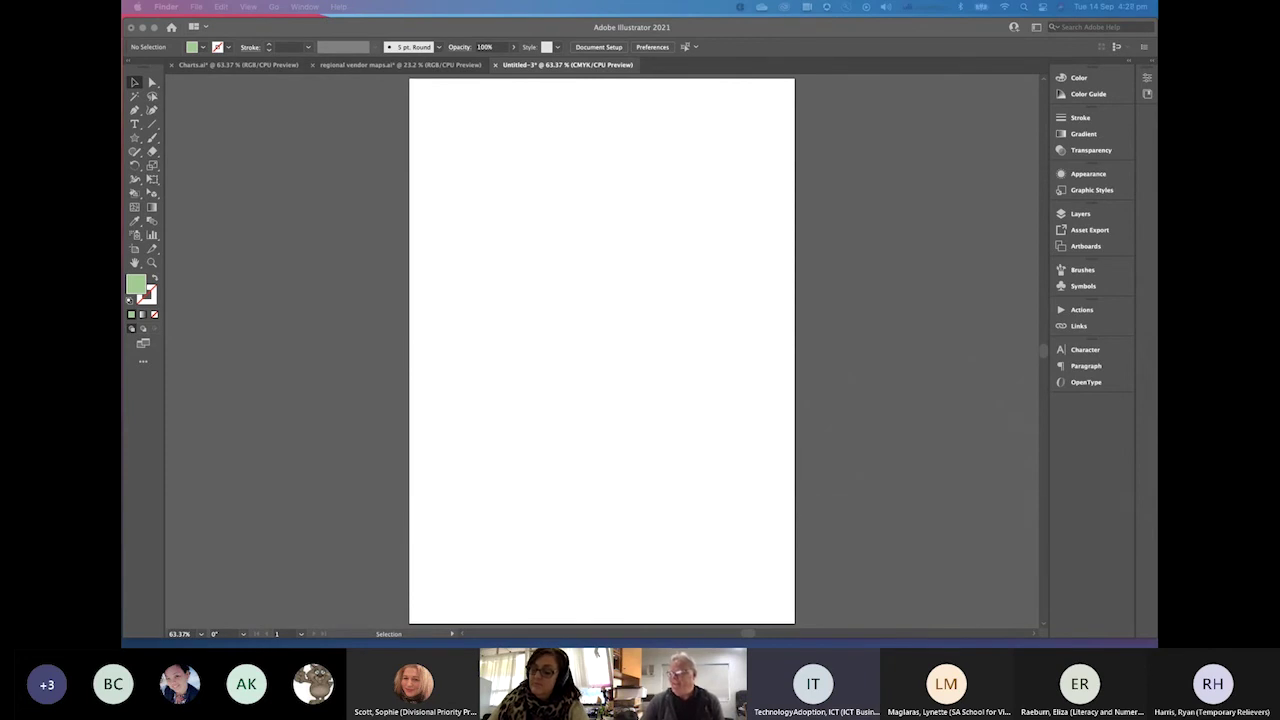
pyautogui.moveTo(320, 200); pyautogui.dragTo(420, 190)
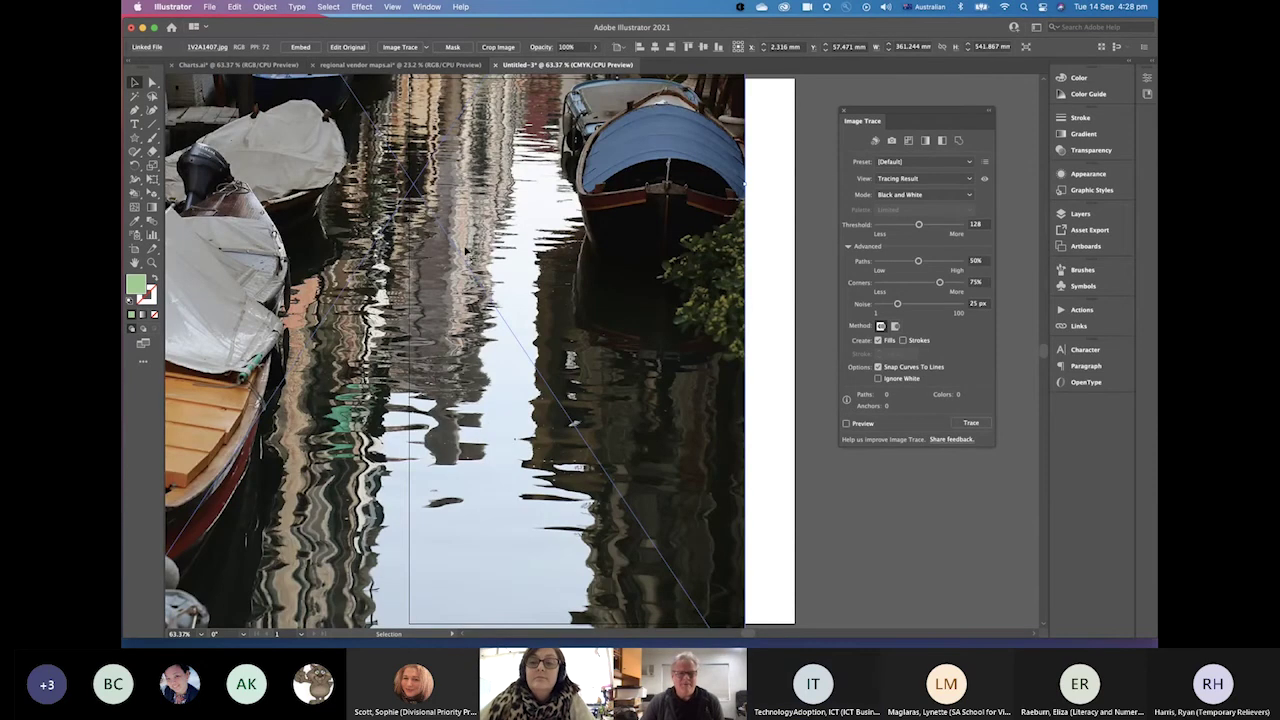
# Move and scale the canal photo to about 210 by 316 mm so it covers the artboard, then deselect it
pyautogui.moveTo(466, 250); pyautogui.dragTo(540, 446)
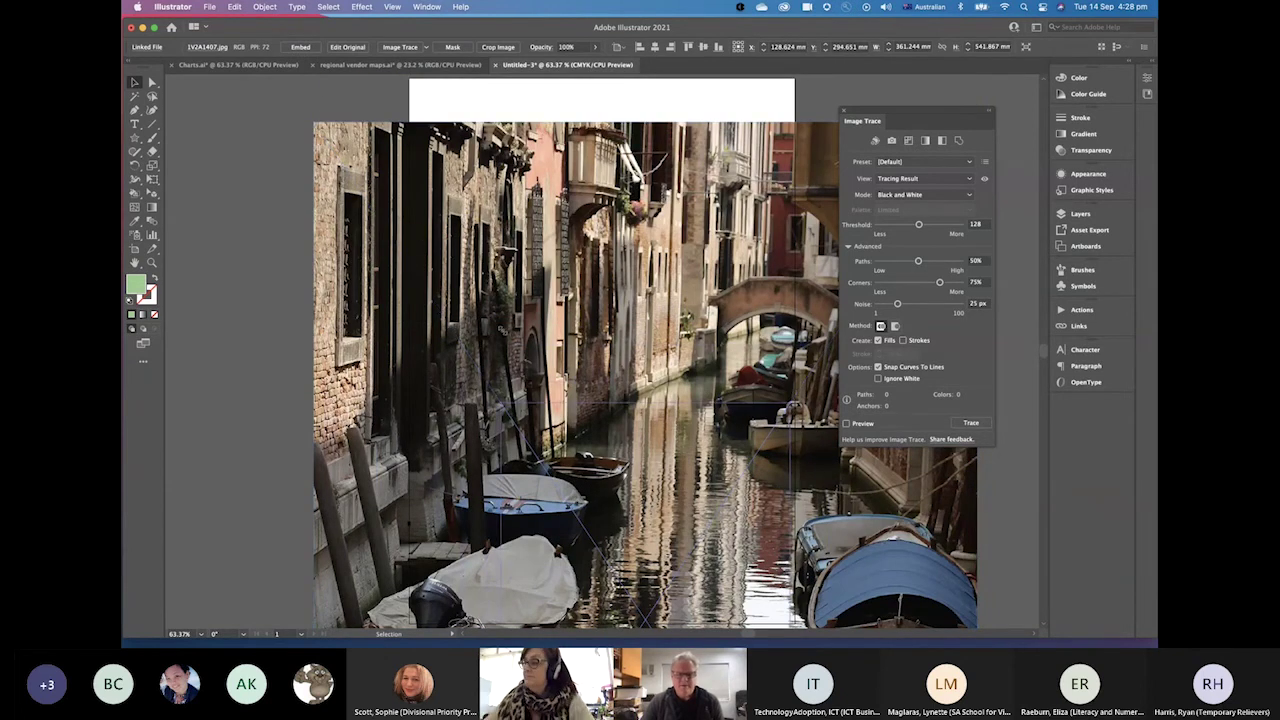
pyautogui.hotkey('ctrl', 'z')
pyautogui.moveTo(634, 347); pyautogui.dragTo(526, 200)
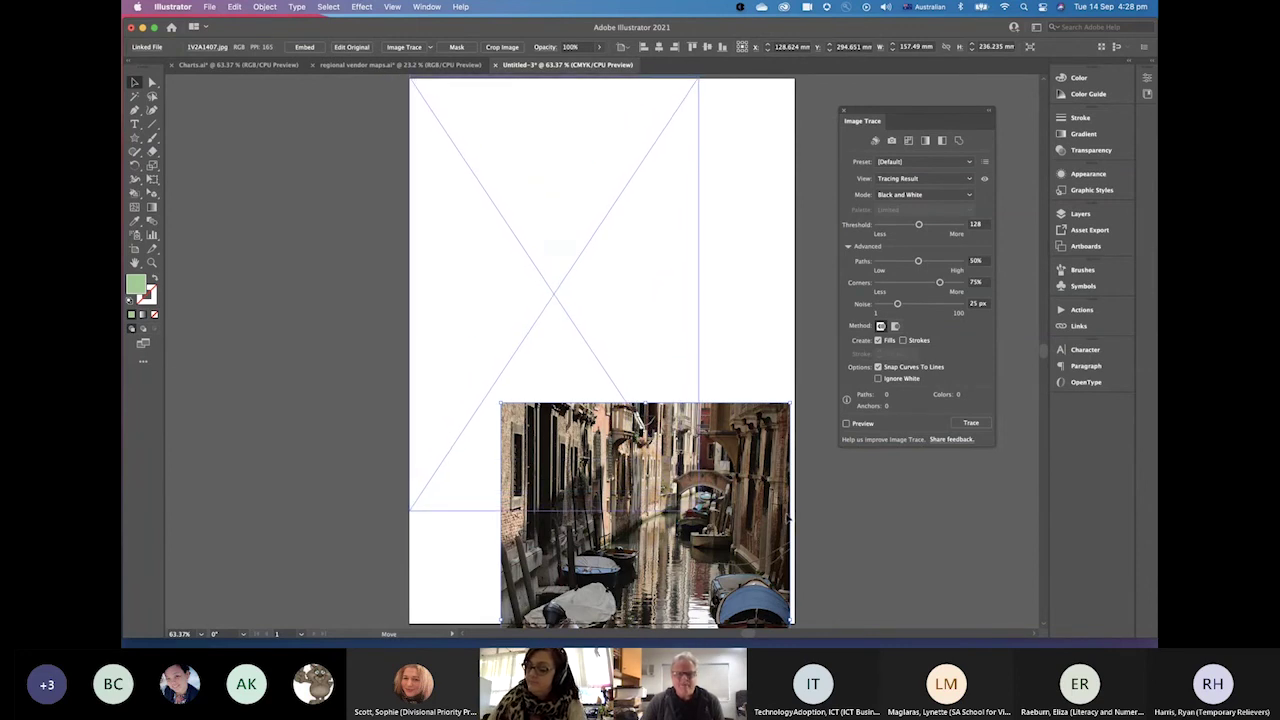
pyautogui.moveTo(789, 518); pyautogui.dragTo(789, 518)
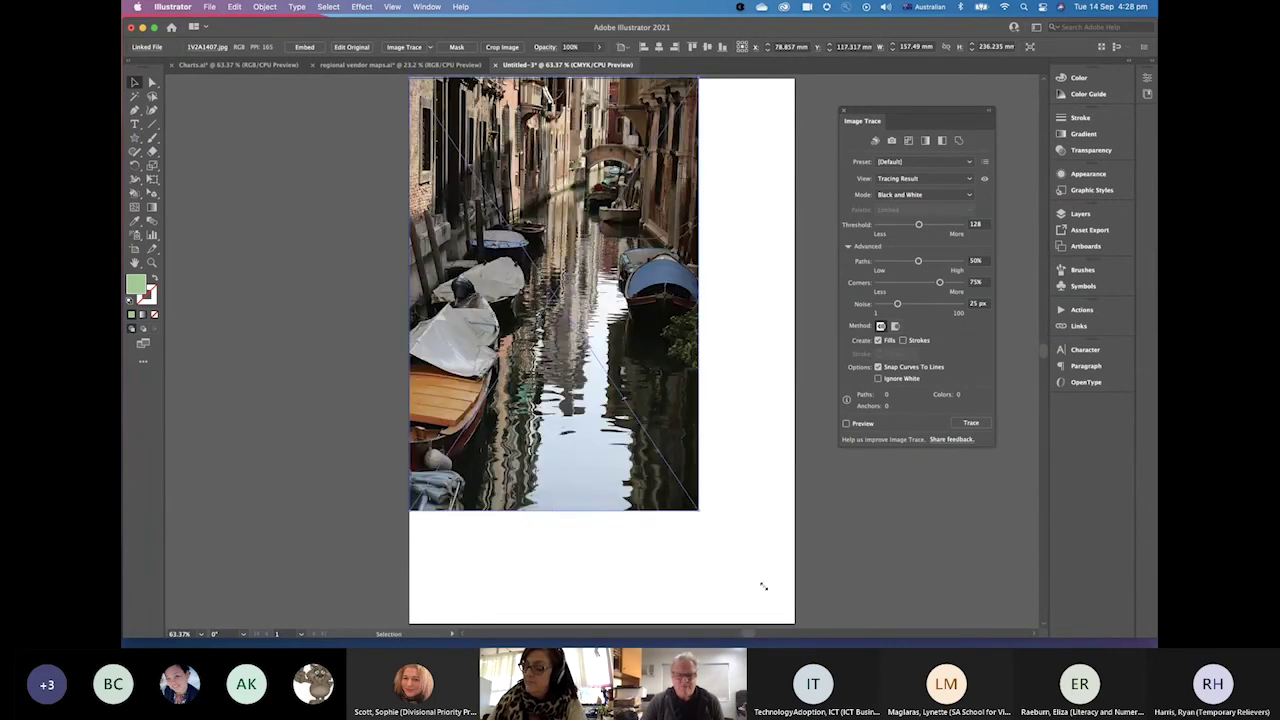
pyautogui.moveTo(763, 586); pyautogui.dragTo(799, 615)
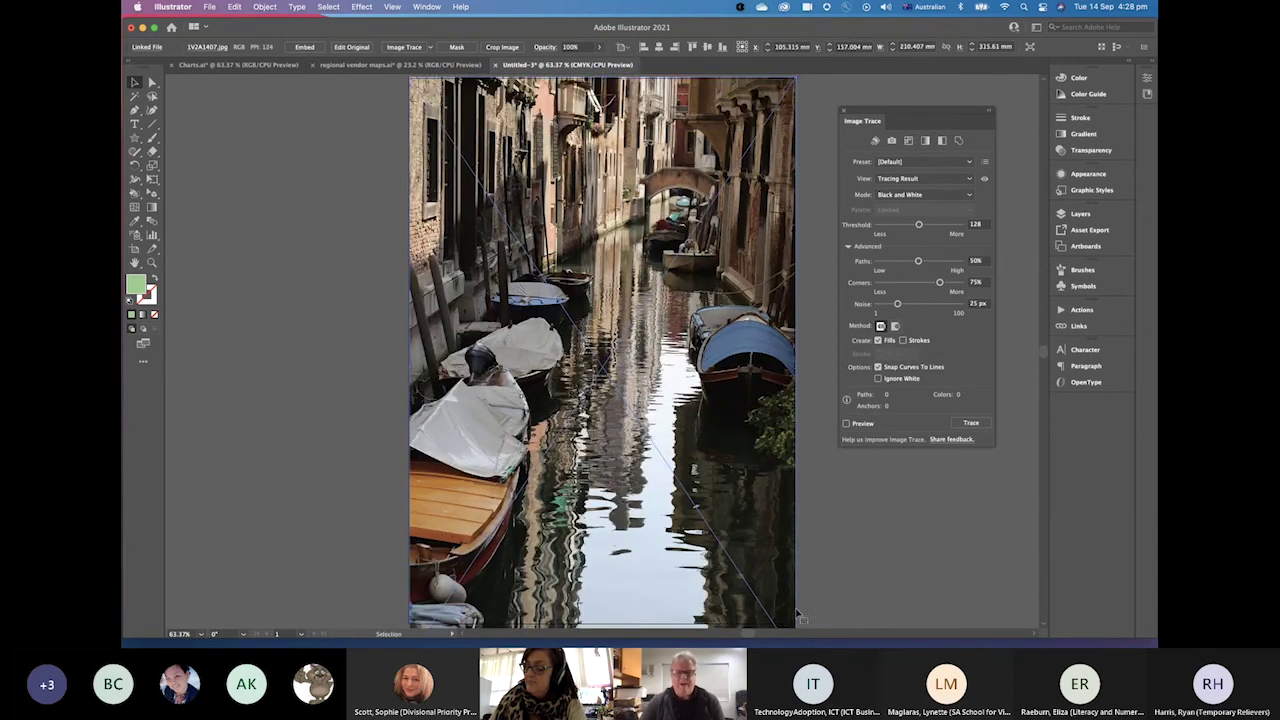
pyautogui.click(307, 382)
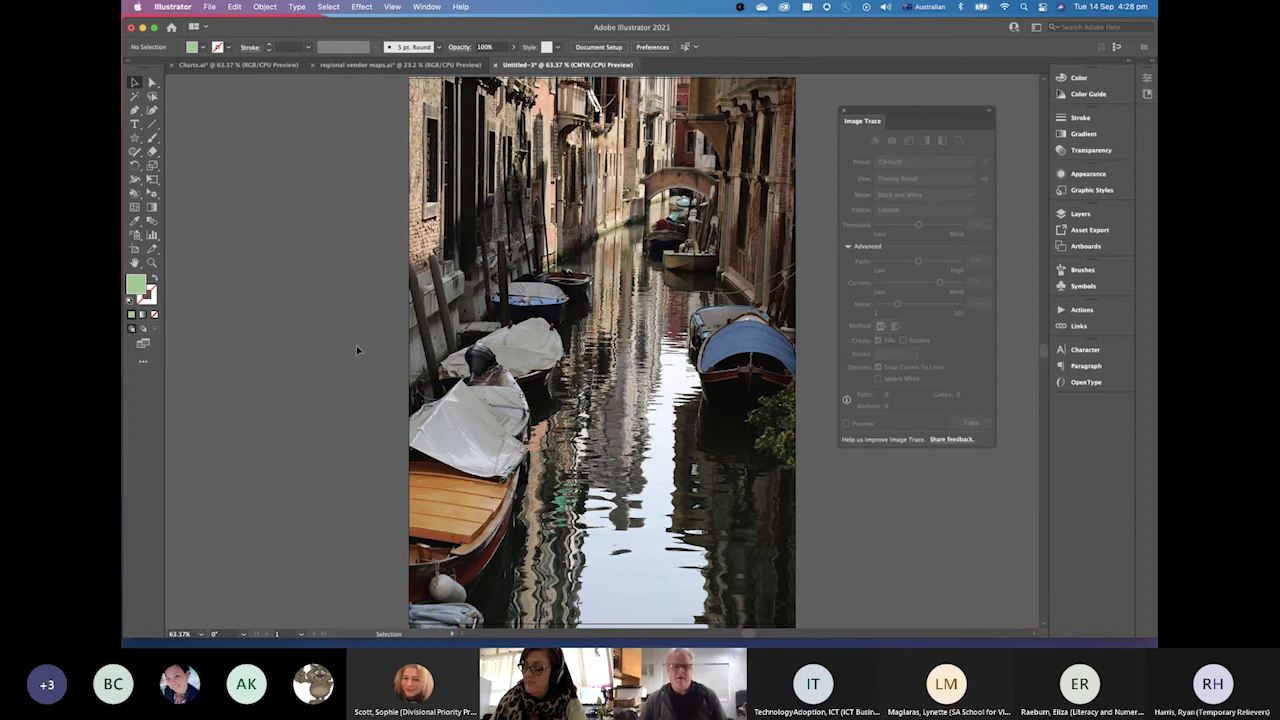
# Image-trace the canal photo with the 16 Colors preset and deselect the result
pyautogui.click(151, 264)
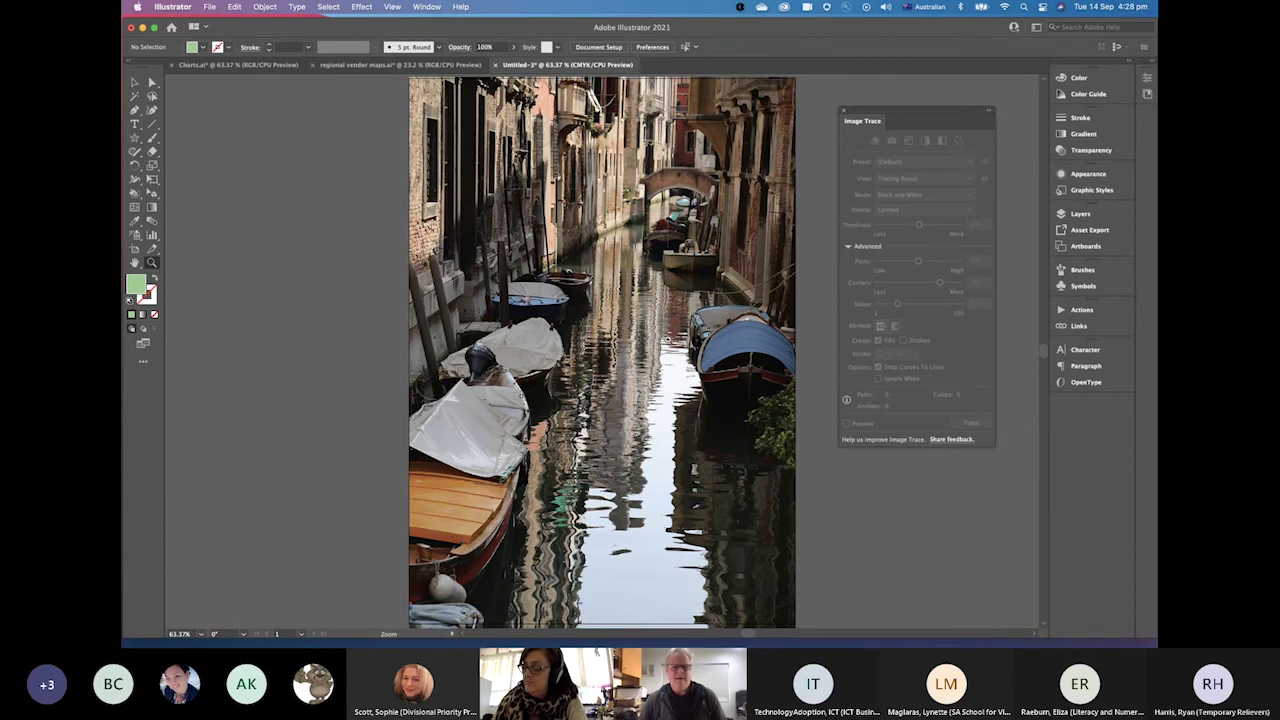
pyautogui.click(668, 340)
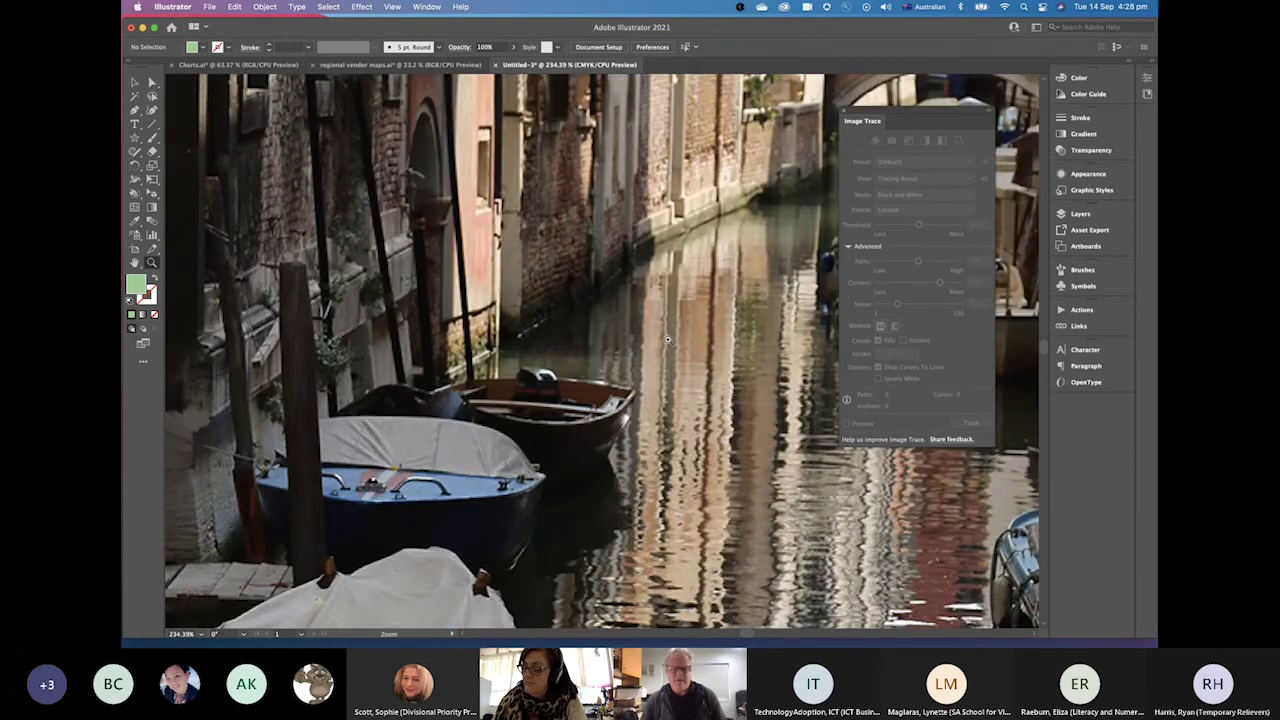
pyautogui.press('v')
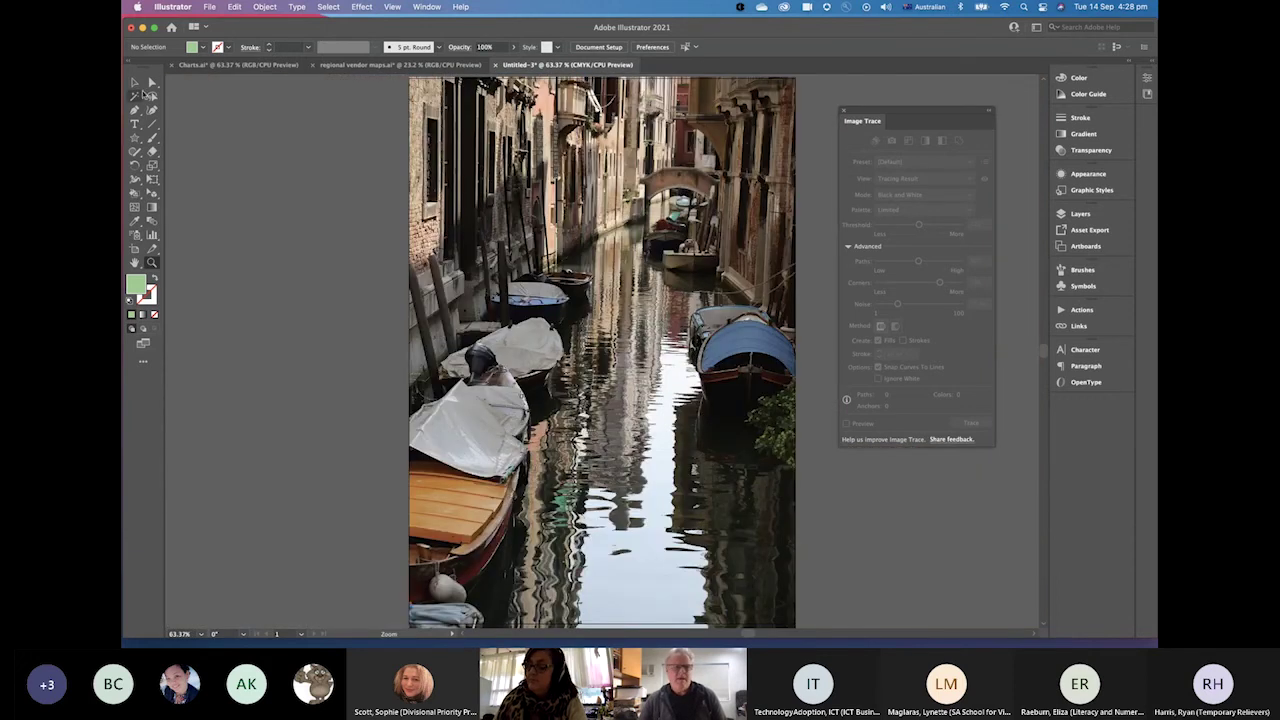
pyautogui.click(136, 84)
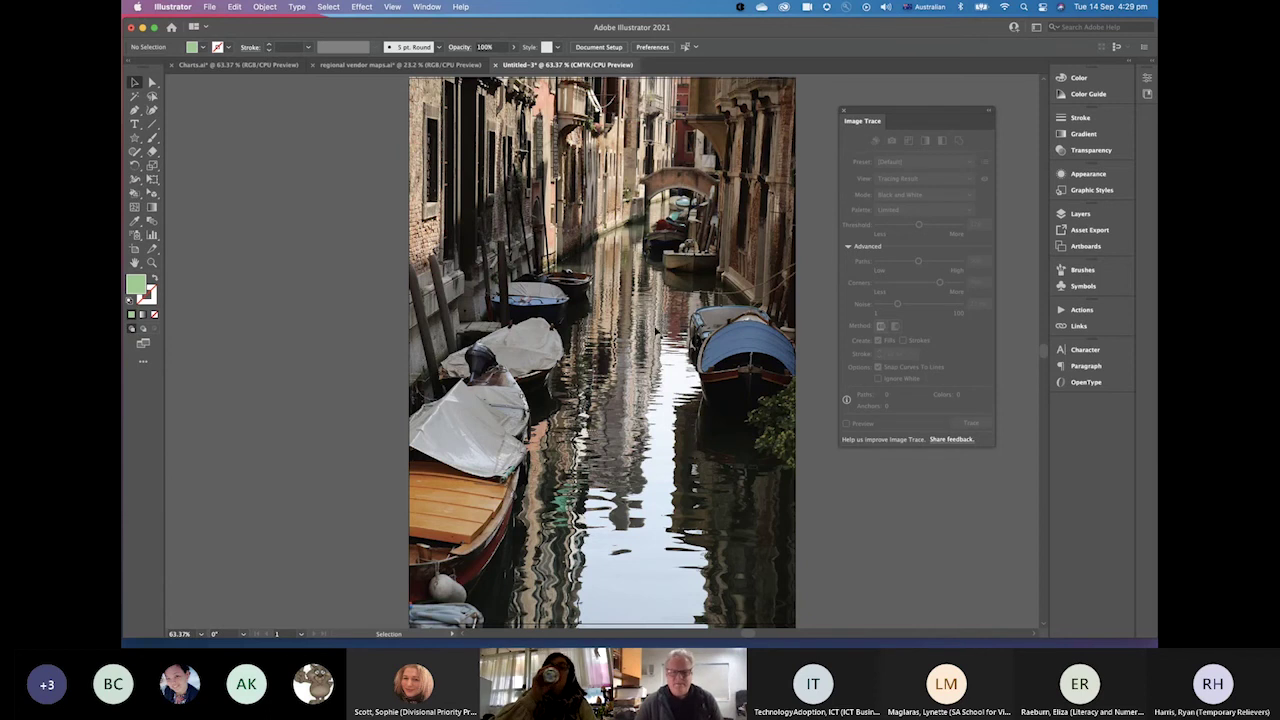
pyautogui.click(622, 320)
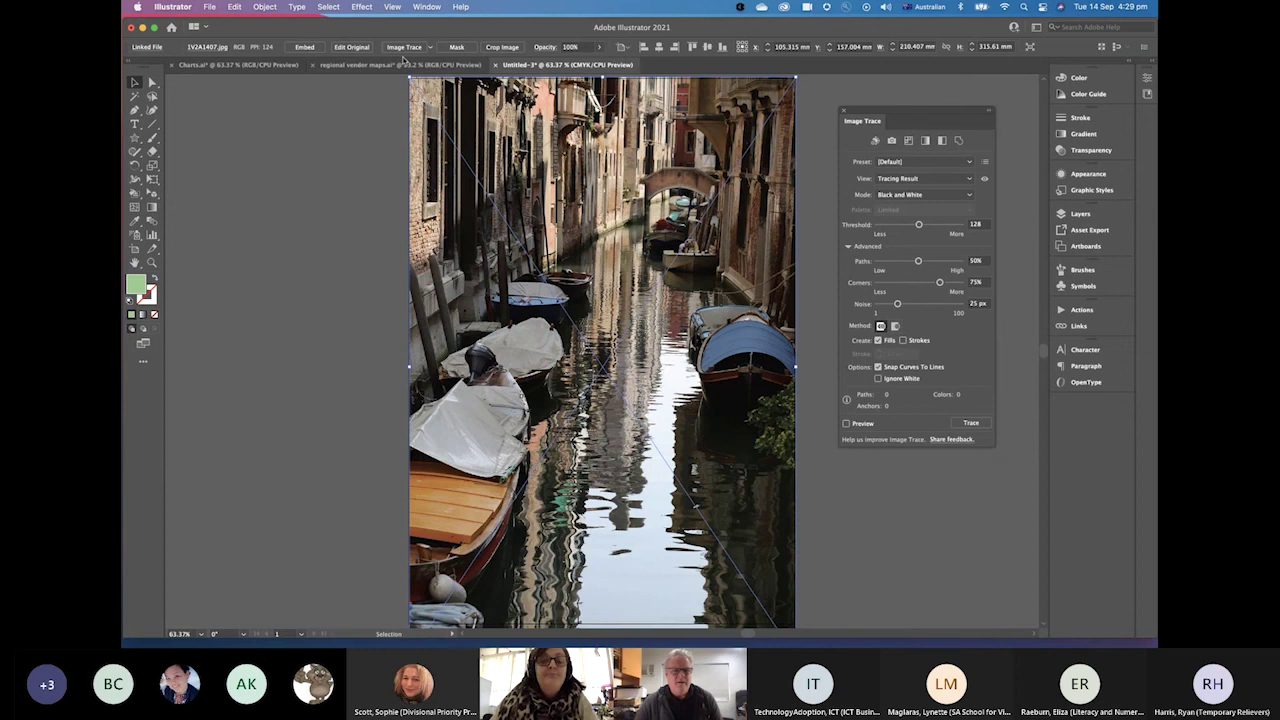
pyautogui.click(399, 50)
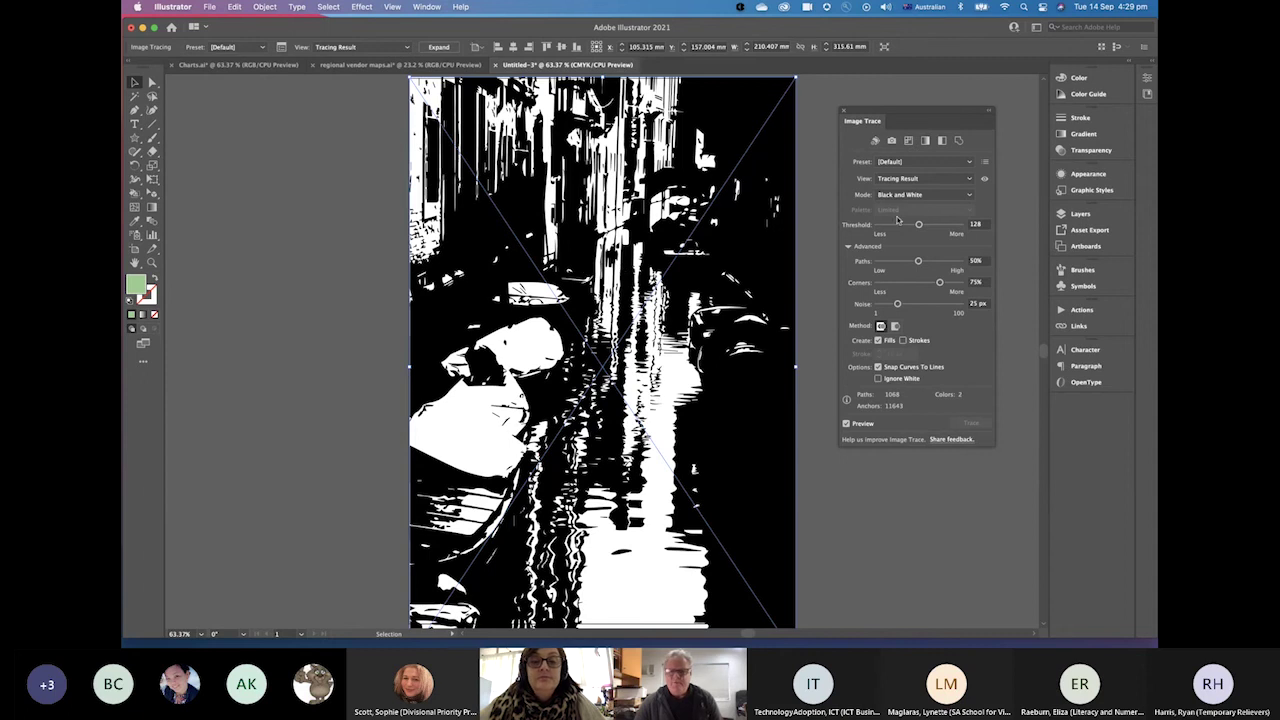
pyautogui.click(968, 162)
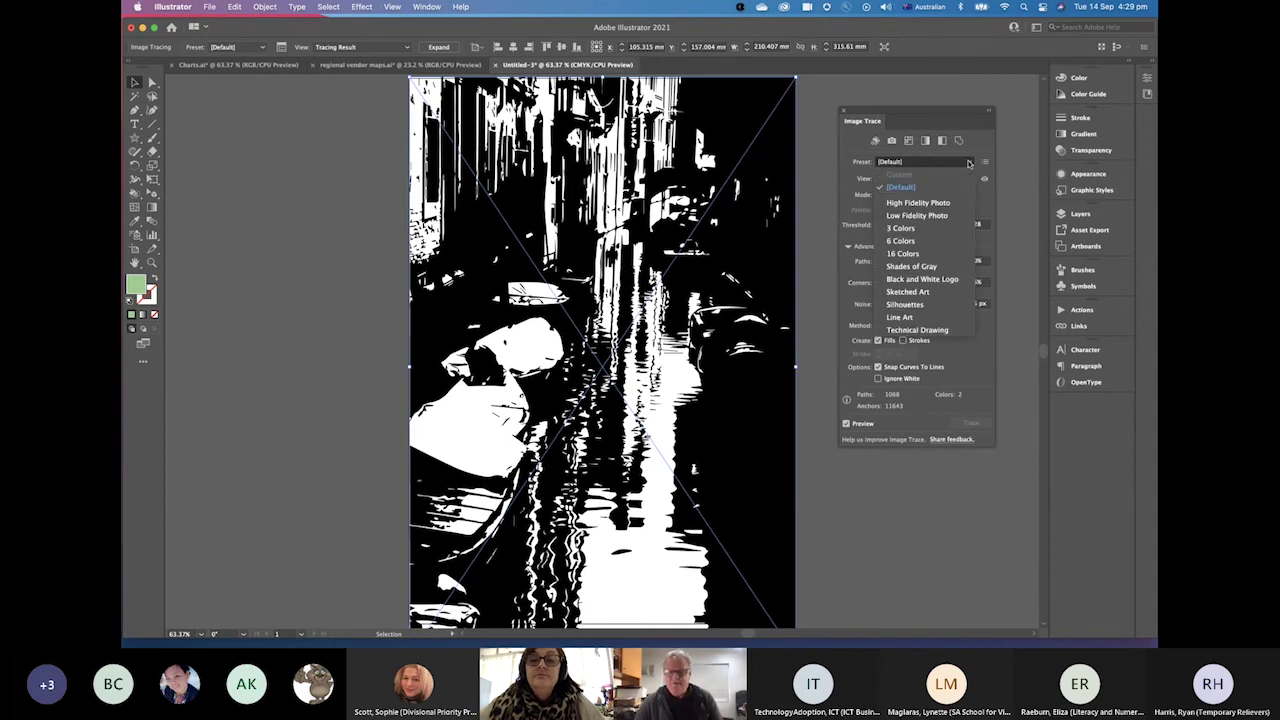
pyautogui.click(914, 254)
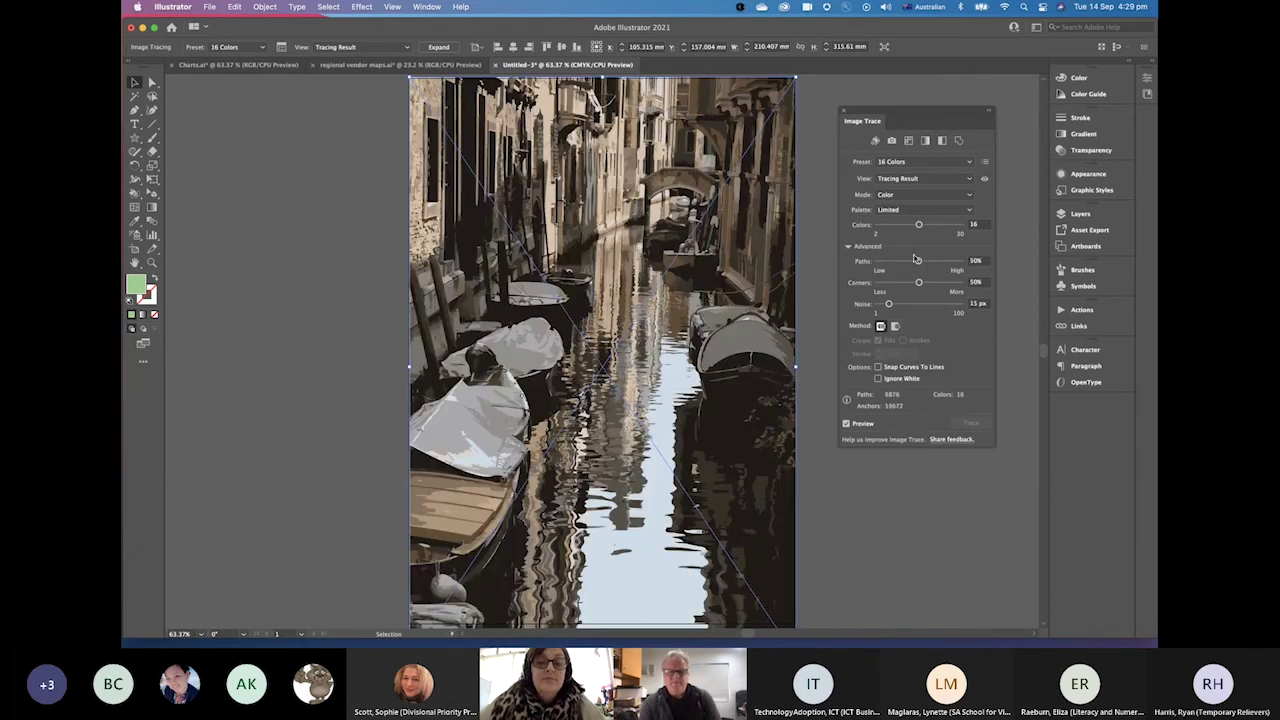
pyautogui.click(815, 319)
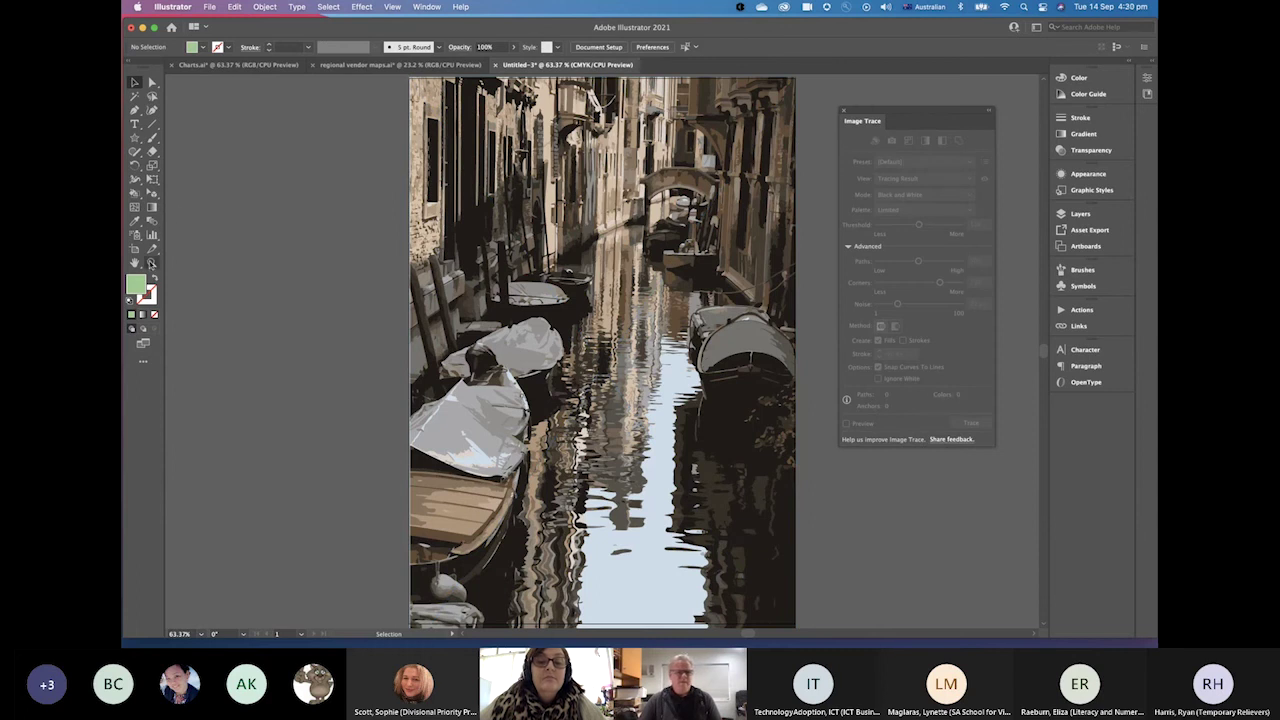
# Examine the traced colour shapes around the boats and walls of the canal picture at high magnification
pyautogui.click(152, 262)
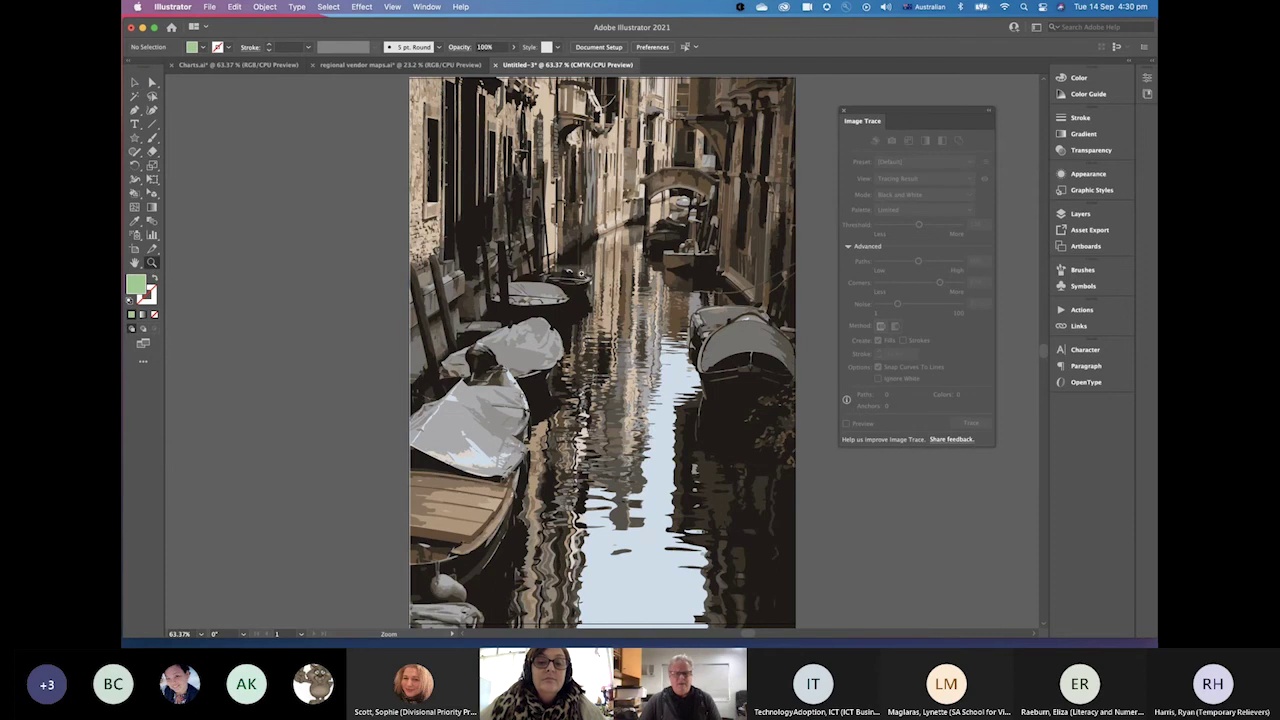
pyautogui.click(593, 285)
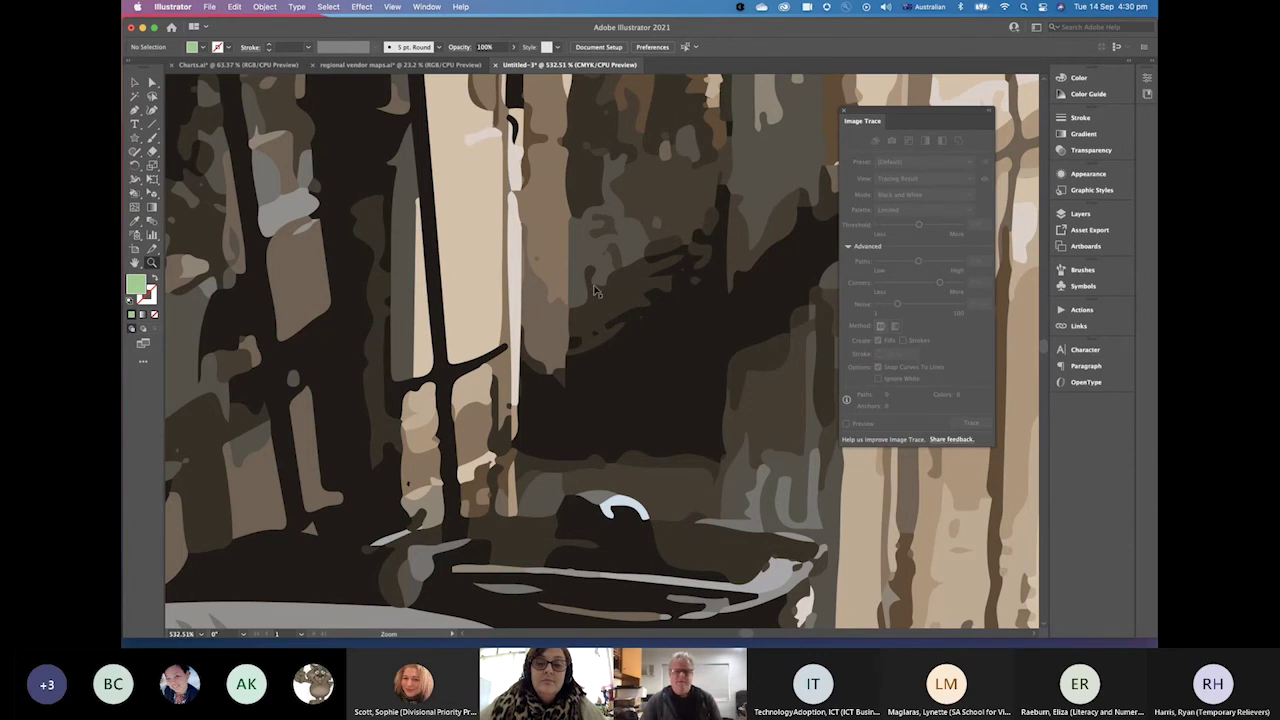
pyautogui.press('super+0')
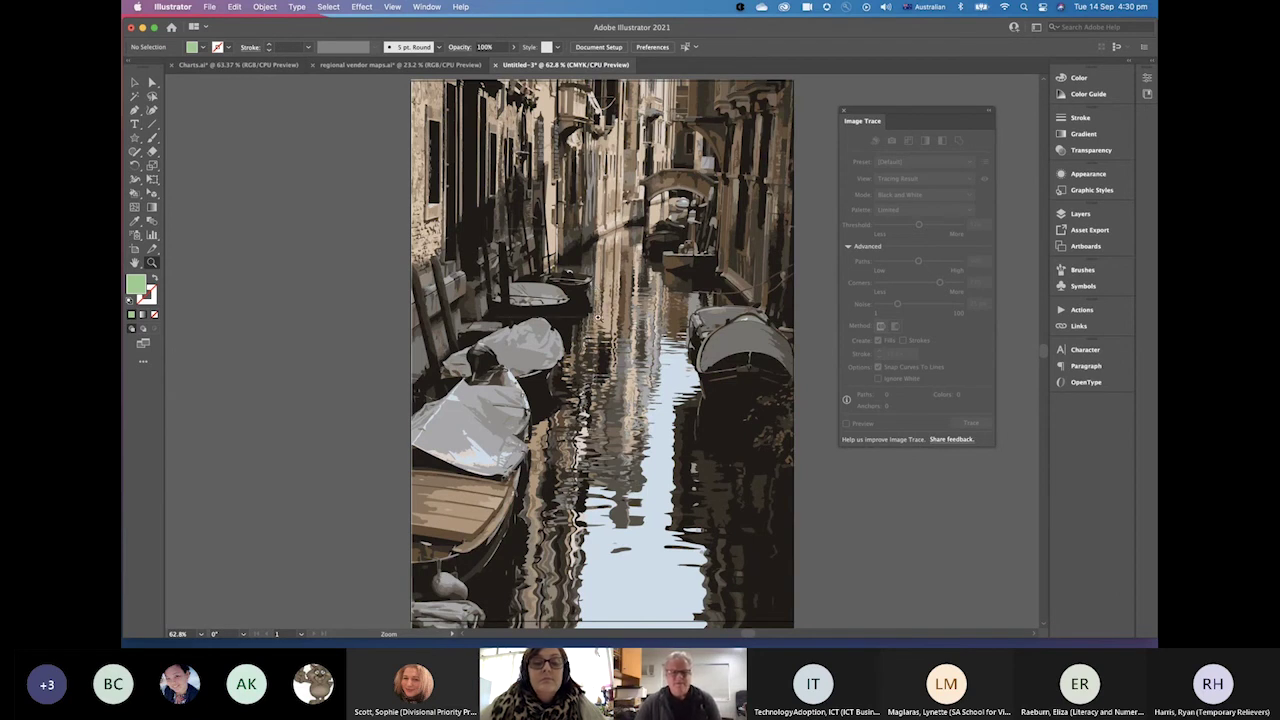
pyautogui.click(597, 318)
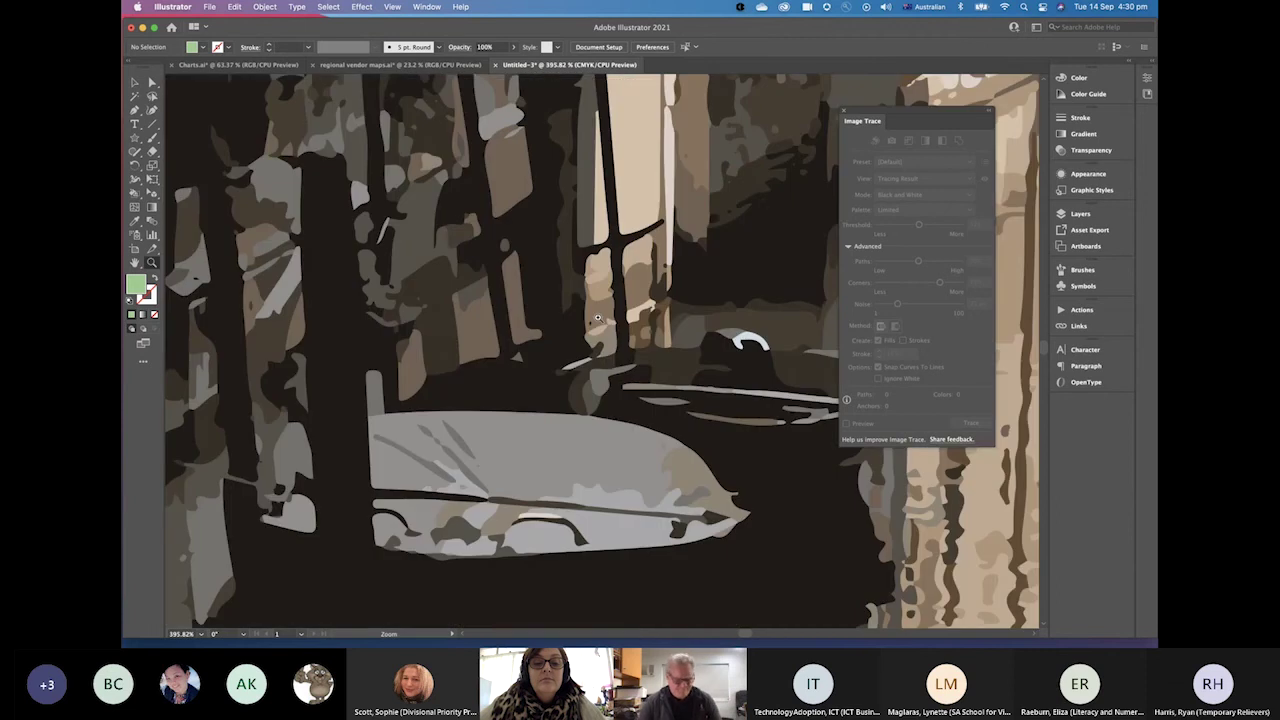
pyautogui.press('v')
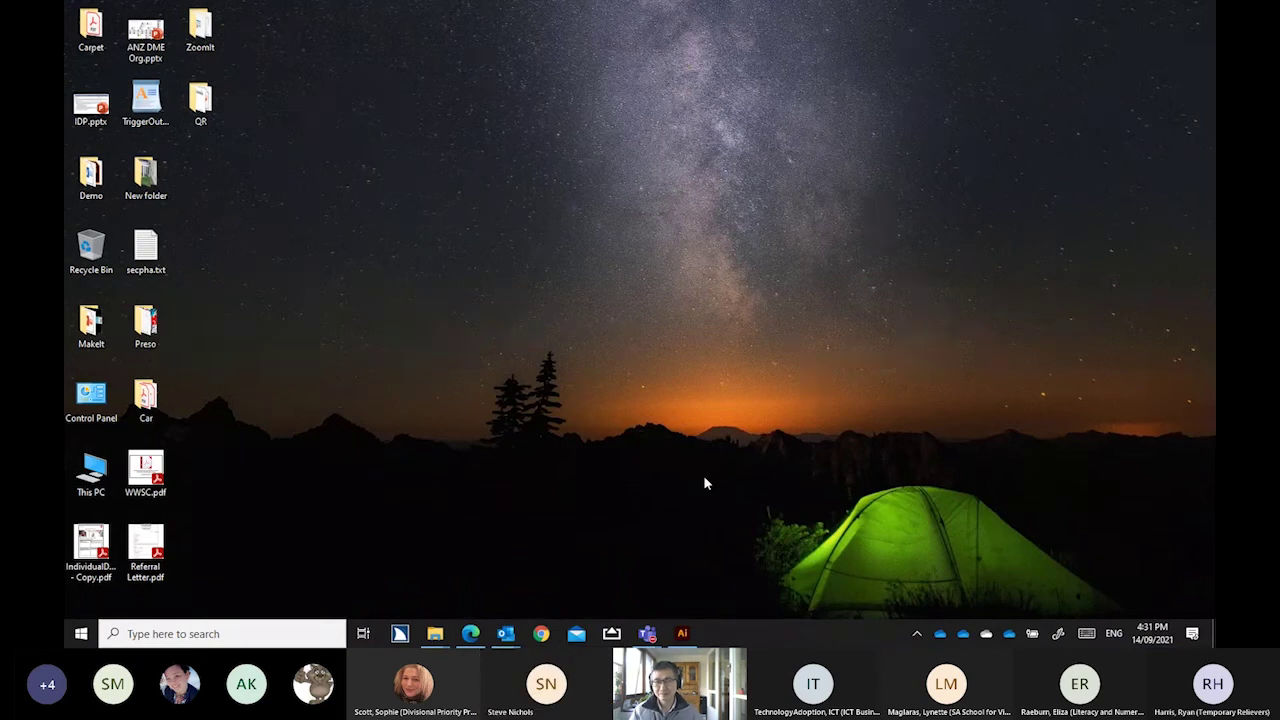
# Open Illustrator on the Windows desktop and create a portrait Letter document of 612 by 792 pt in CMYK Color
pyautogui.click(681, 634)
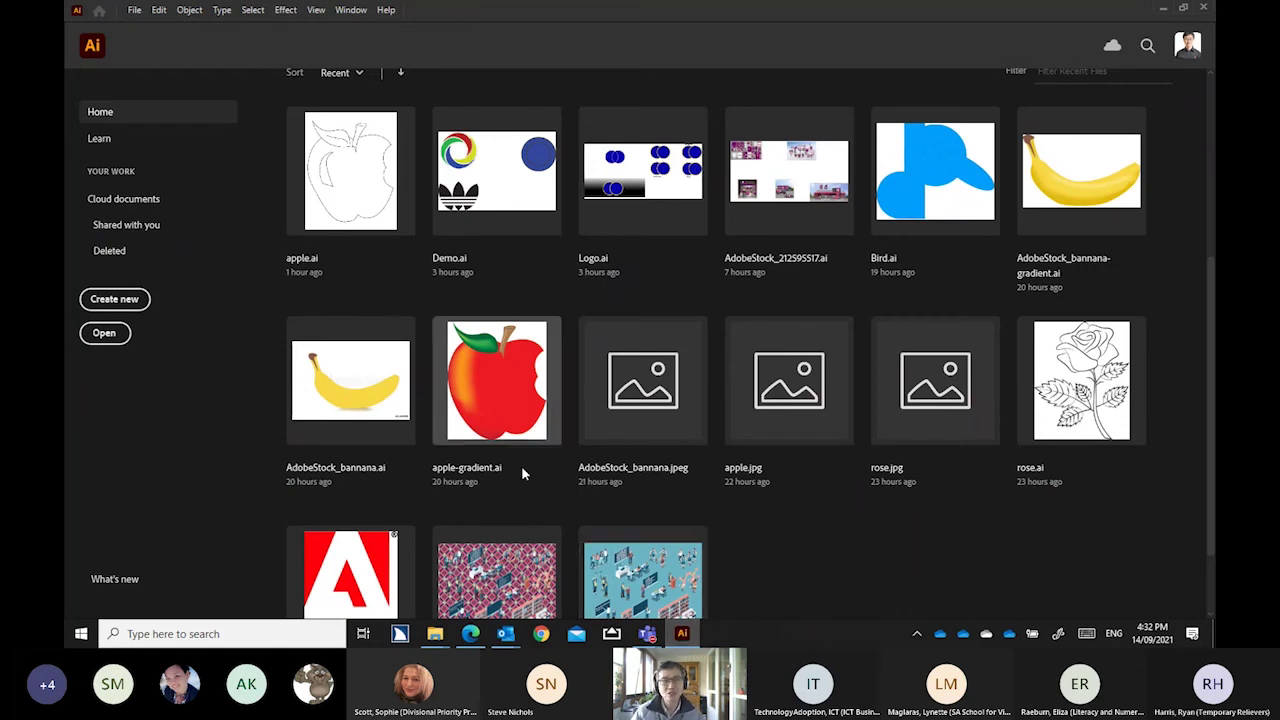
pyautogui.click(133, 11)
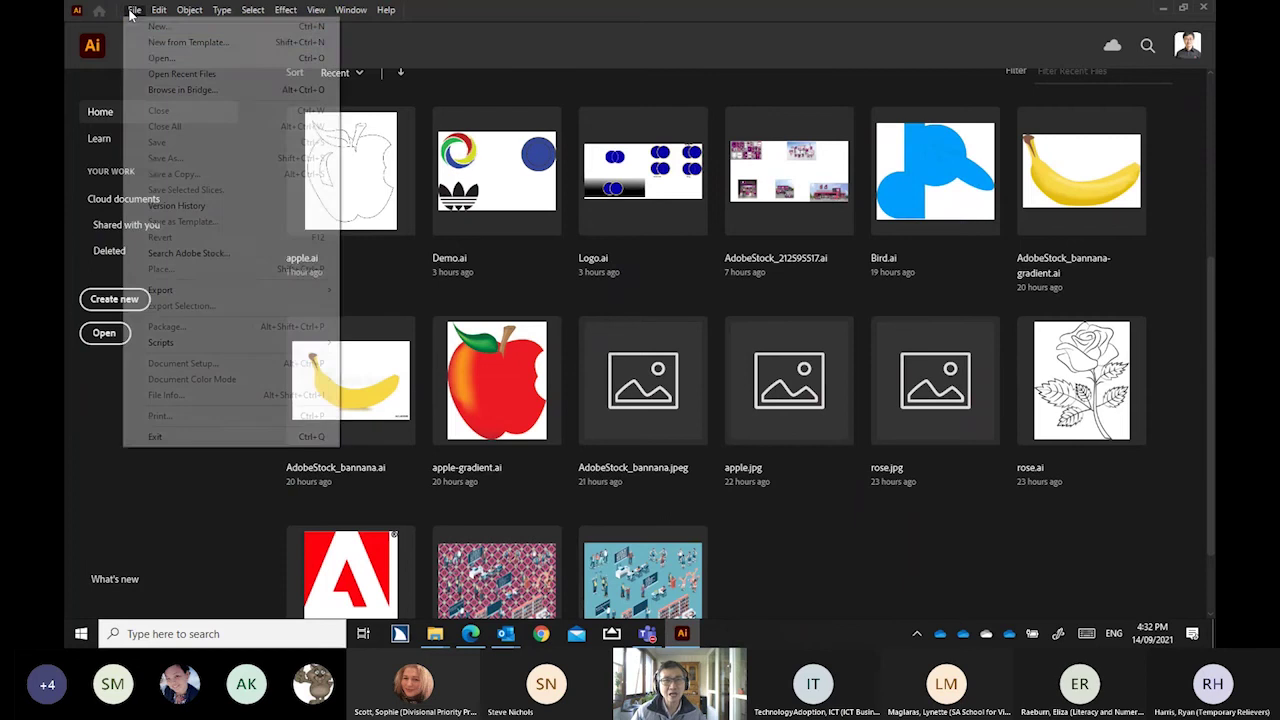
pyautogui.click(140, 27)
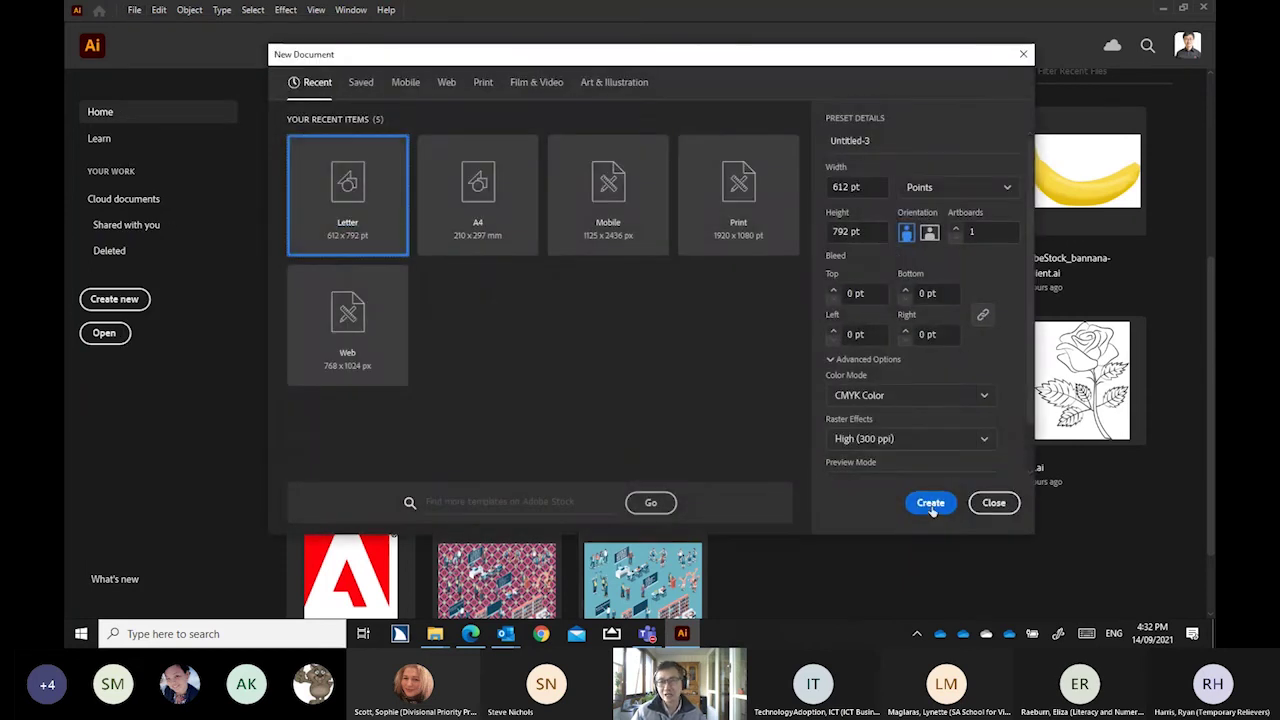
pyautogui.click(930, 504)
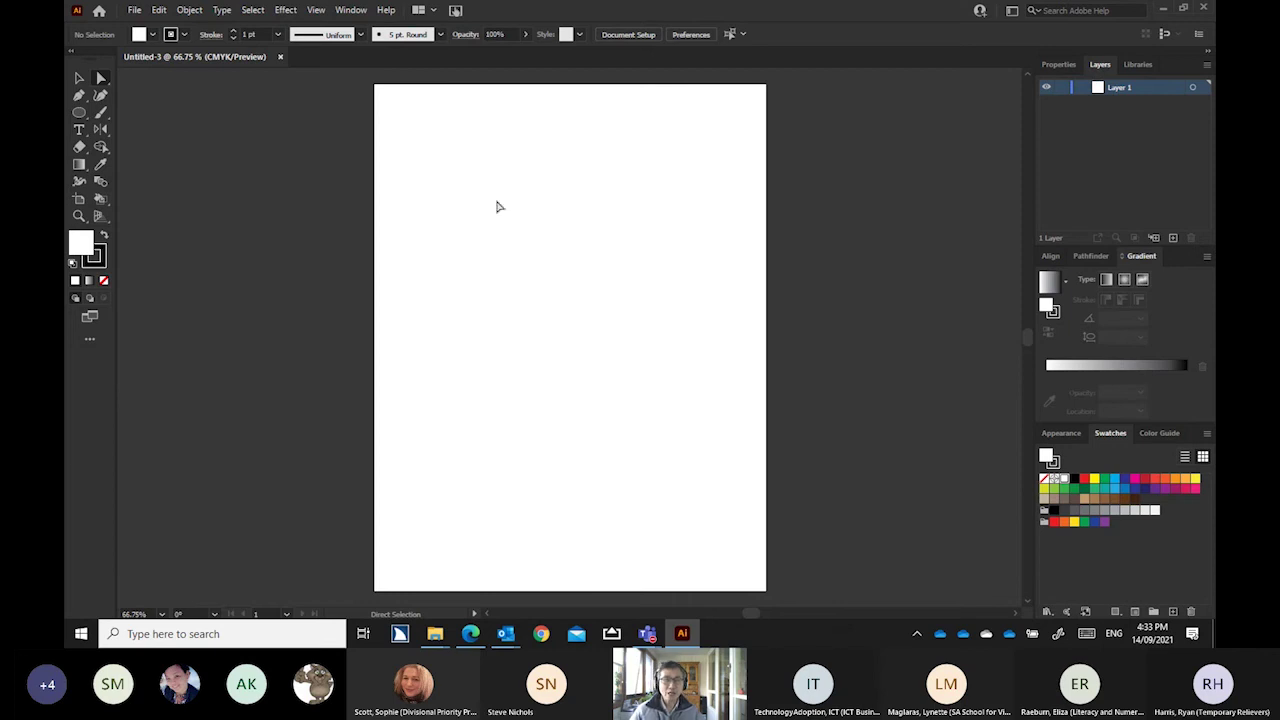
# Draw a circle about 260 pt in diameter in the upper part of the artboard with the Ellipse tool
pyautogui.click(79, 115)
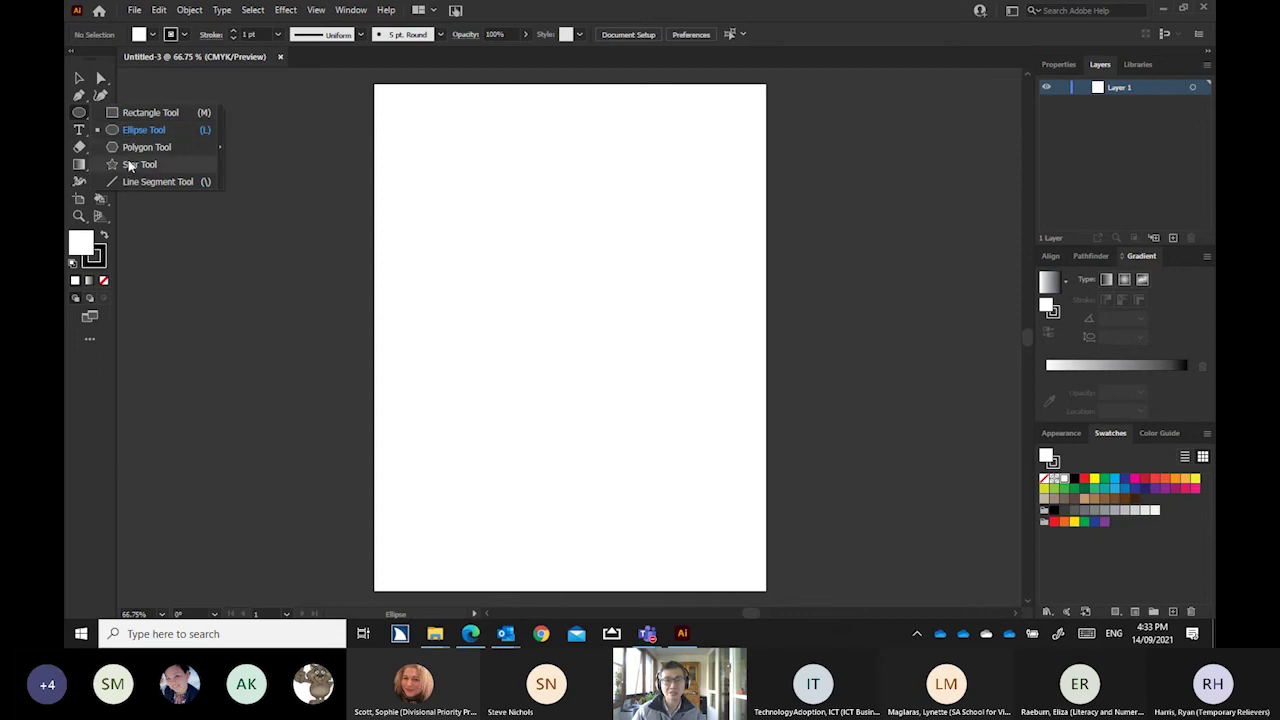
pyautogui.click(130, 131)
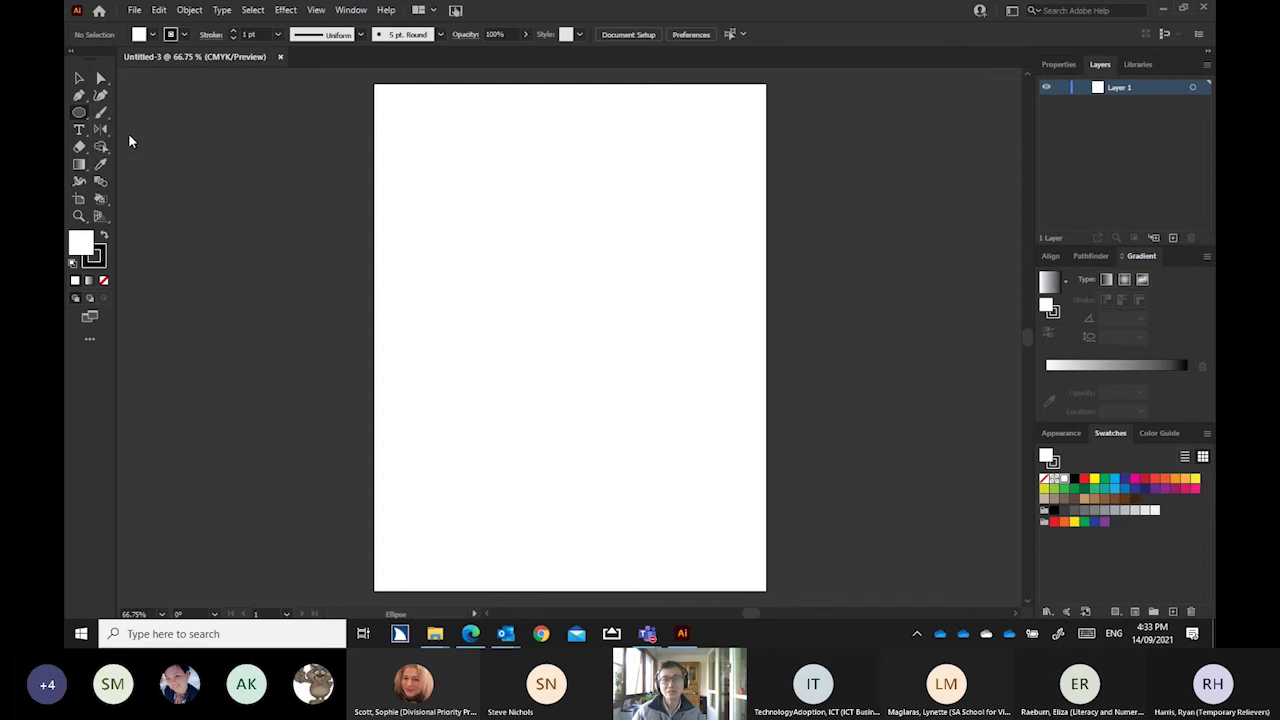
pyautogui.moveTo(445, 182)
pyautogui.mouseDown()
pyautogui.moveTo(543, 250)
pyautogui.moveTo(574, 331)
pyautogui.moveTo(597, 323)
pyautogui.moveTo(594, 334)
pyautogui.moveTo(526, 297)
pyautogui.moveTo(570, 276)
pyautogui.moveTo(626, 329)
pyautogui.moveTo(554, 354)
pyautogui.moveTo(600, 336)
pyautogui.moveTo(611, 347)
pyautogui.mouseUp()
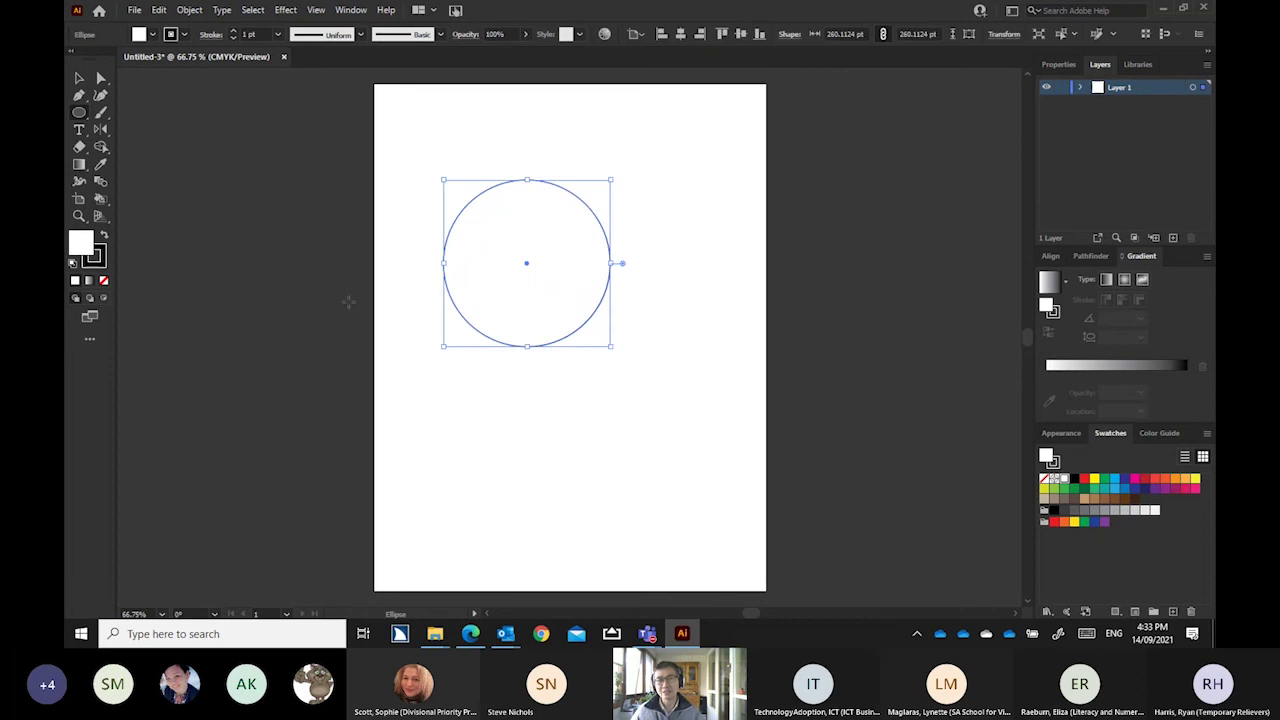
# Try a red fill on the circle, and replace it with CMYK Blue
pyautogui.click(95, 254)
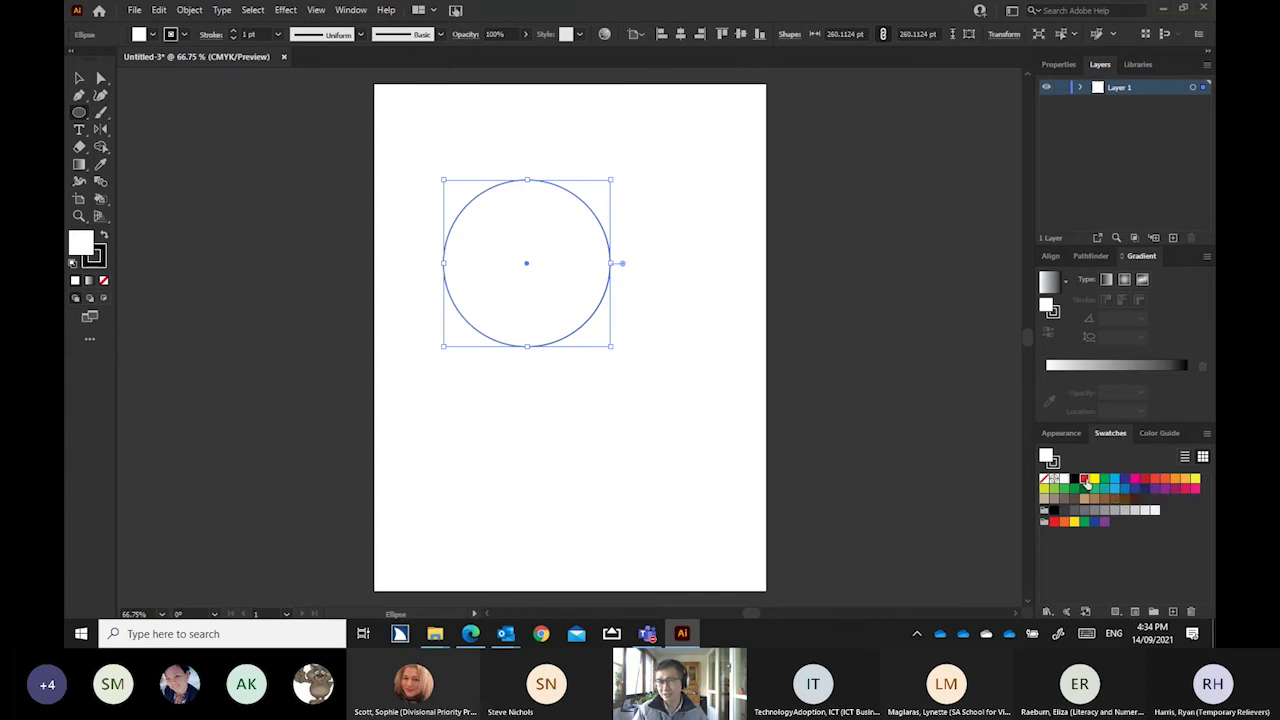
pyautogui.click(1086, 482)
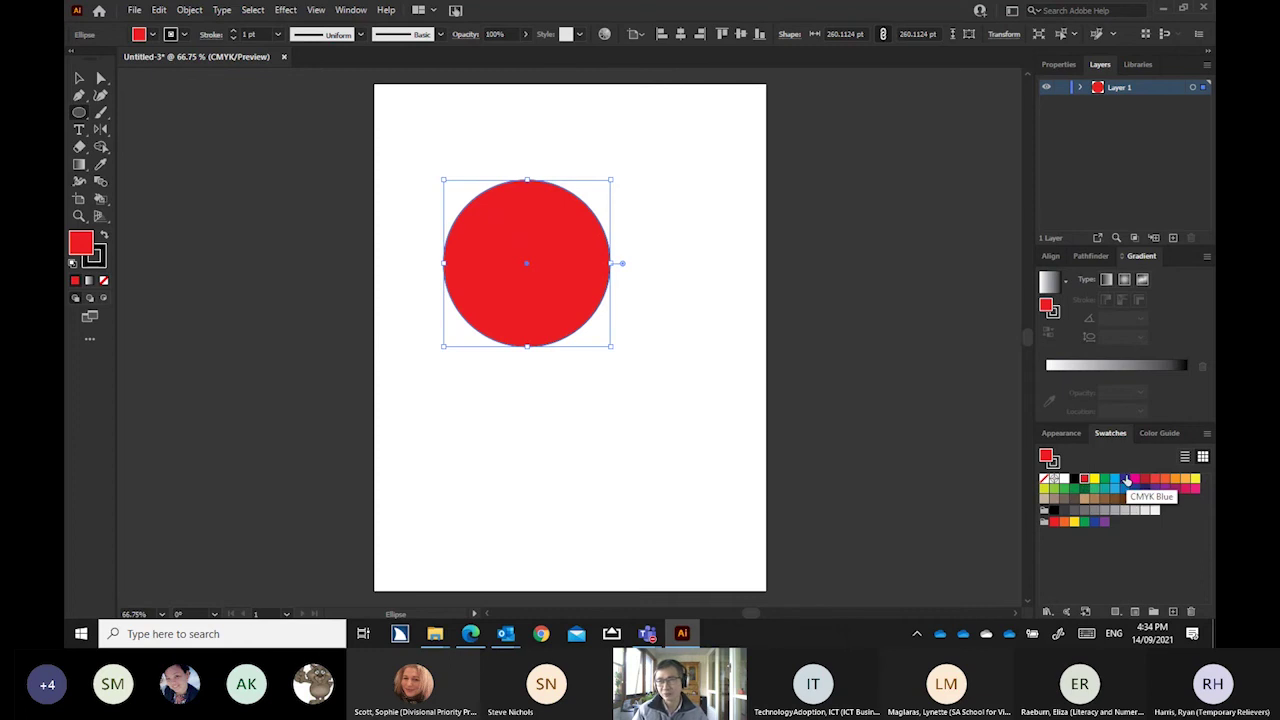
pyautogui.click(1125, 480)
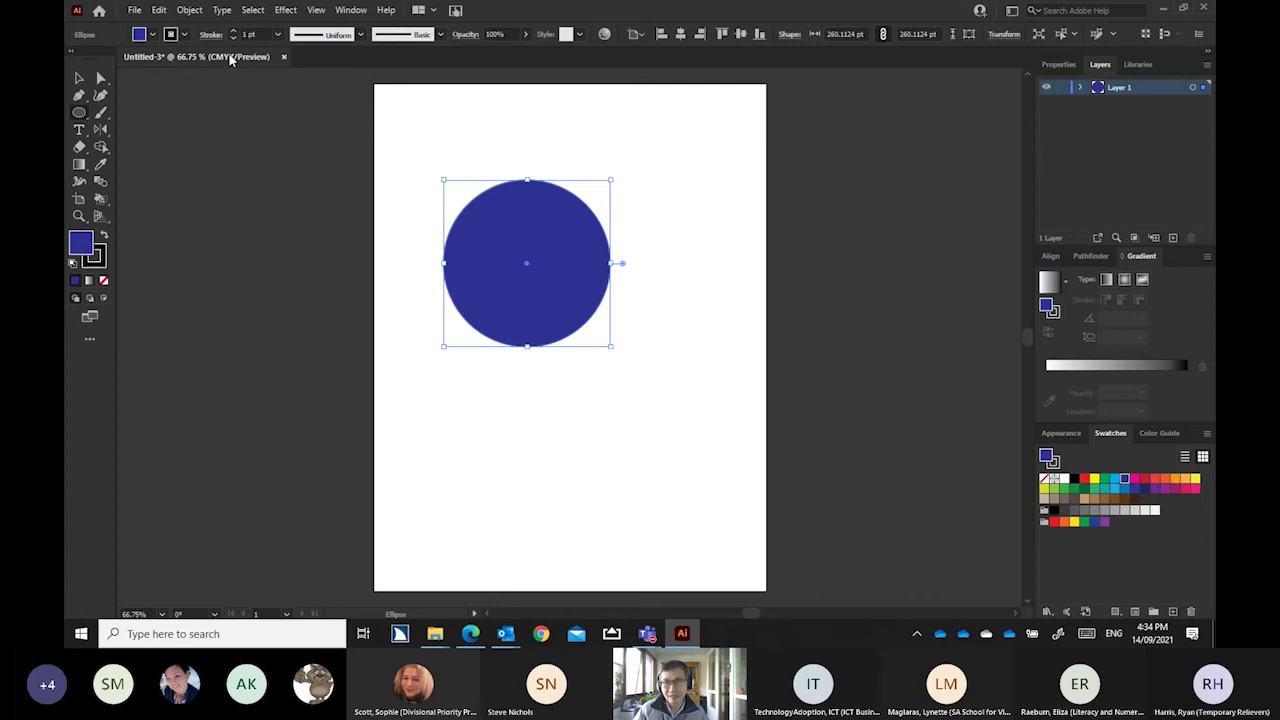
# Give the blue circle a yellow stroke with a weight of 10 pt
pyautogui.click(1051, 66)
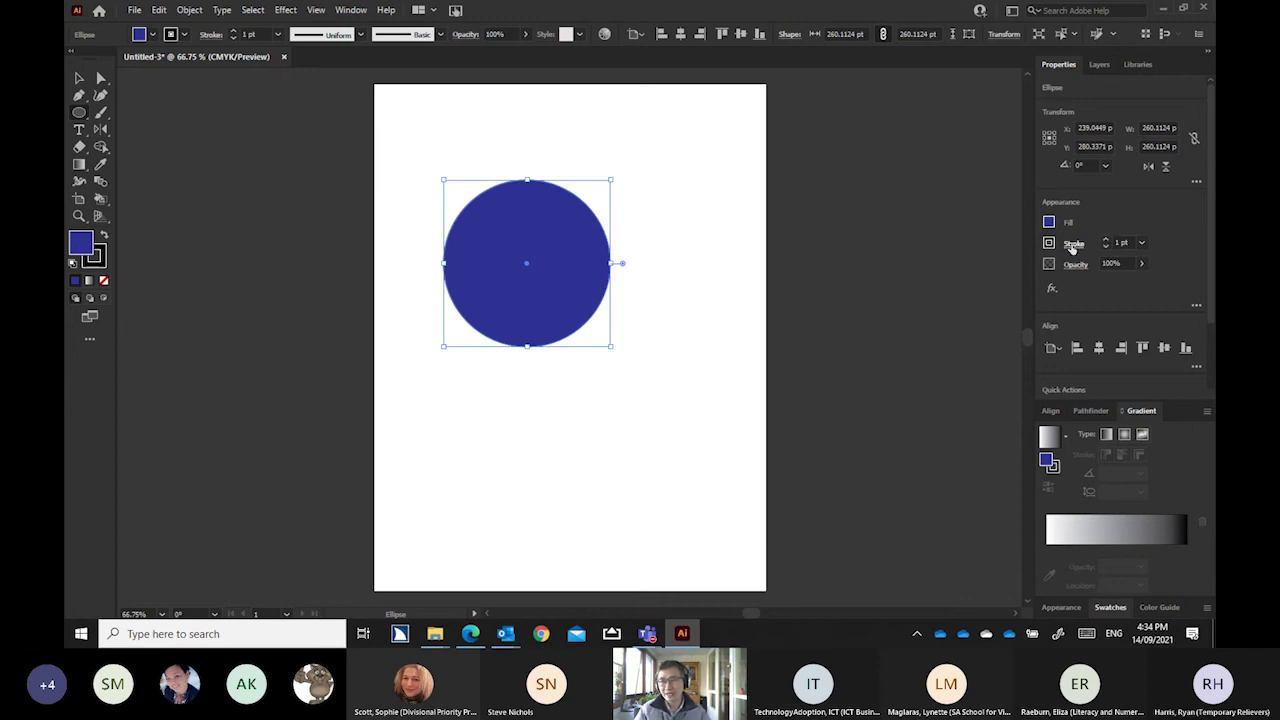
pyautogui.click(1049, 243)
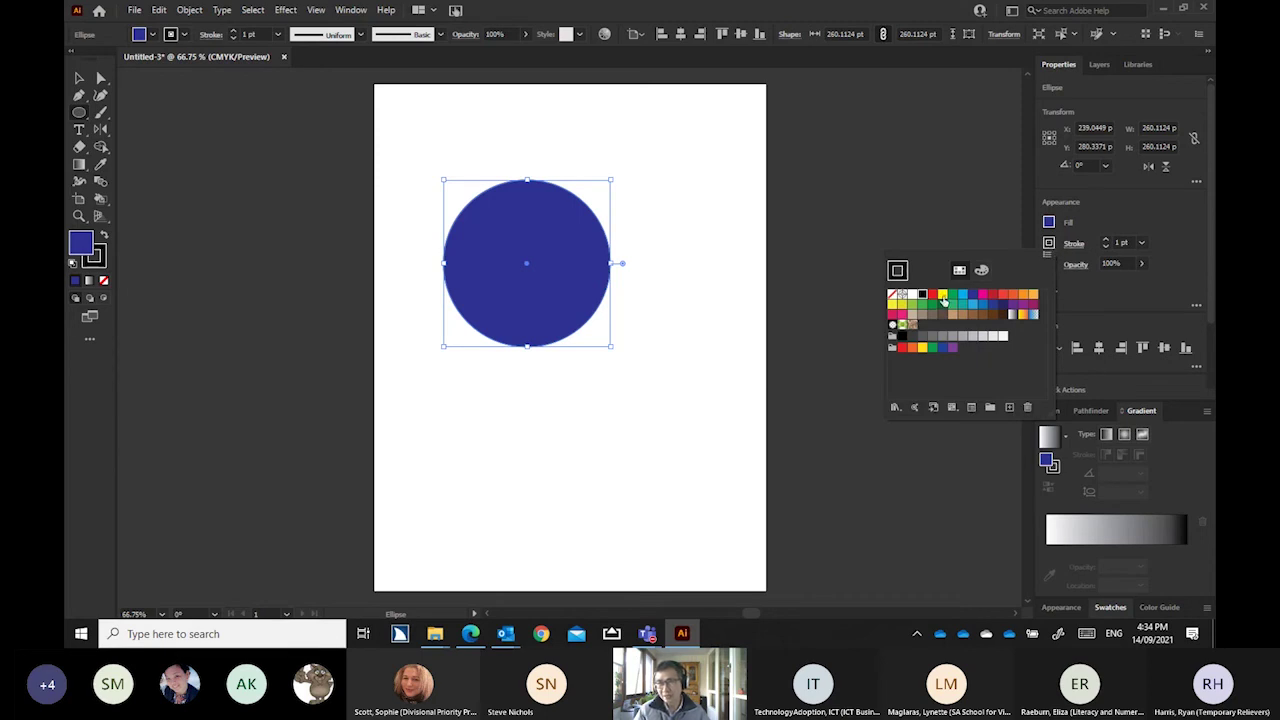
pyautogui.click(942, 298)
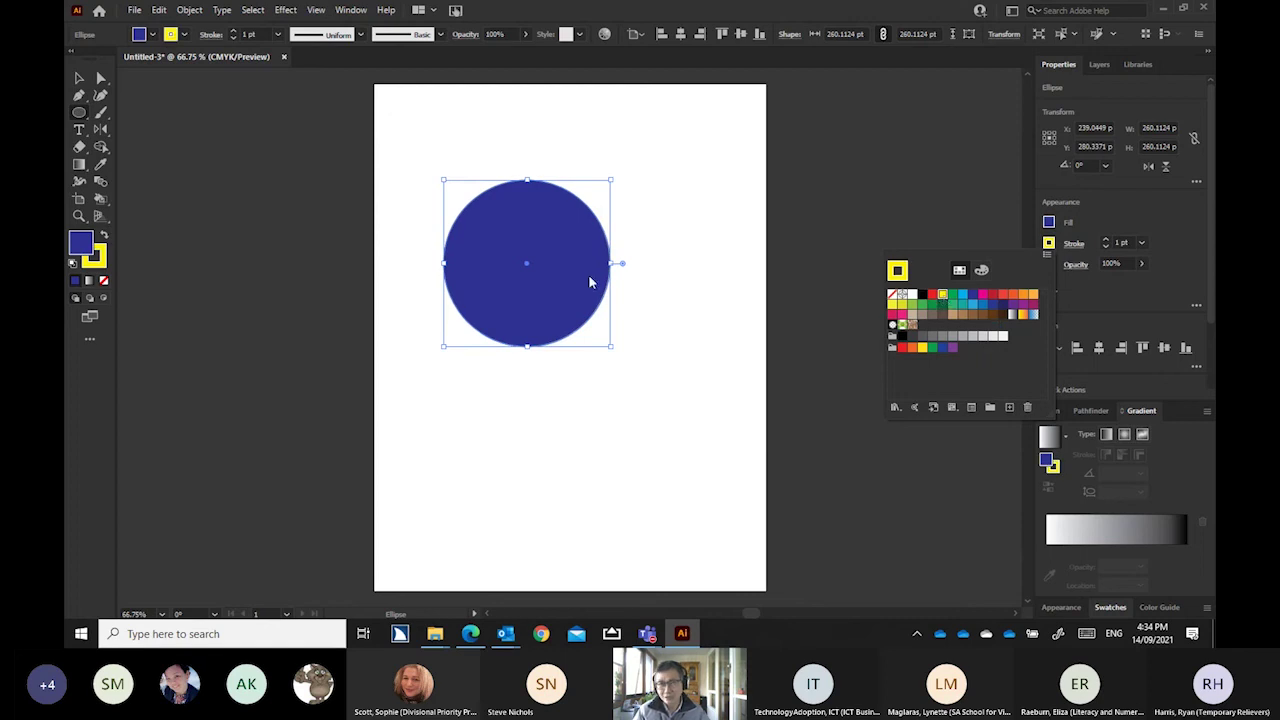
pyautogui.click(1106, 241)
pyautogui.click(1106, 241)
pyautogui.click(1106, 241)
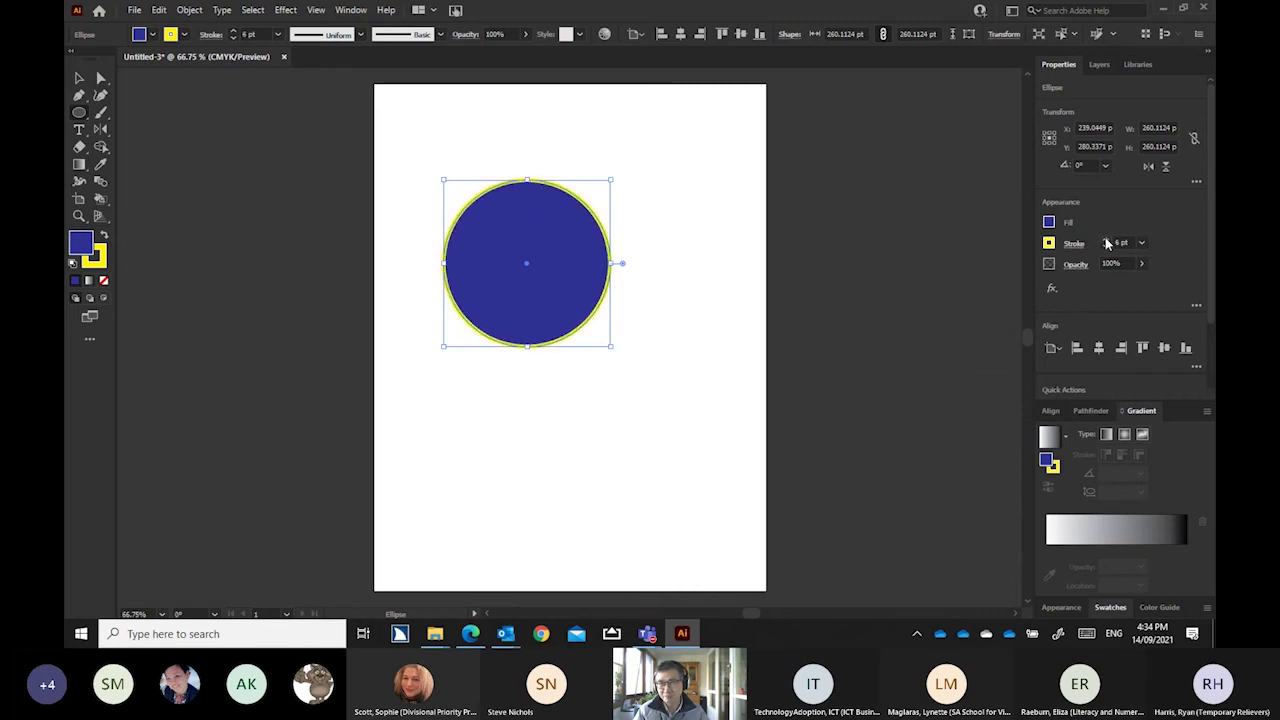
pyautogui.click(1106, 241)
pyautogui.click(1106, 241)
pyautogui.click(1106, 241)
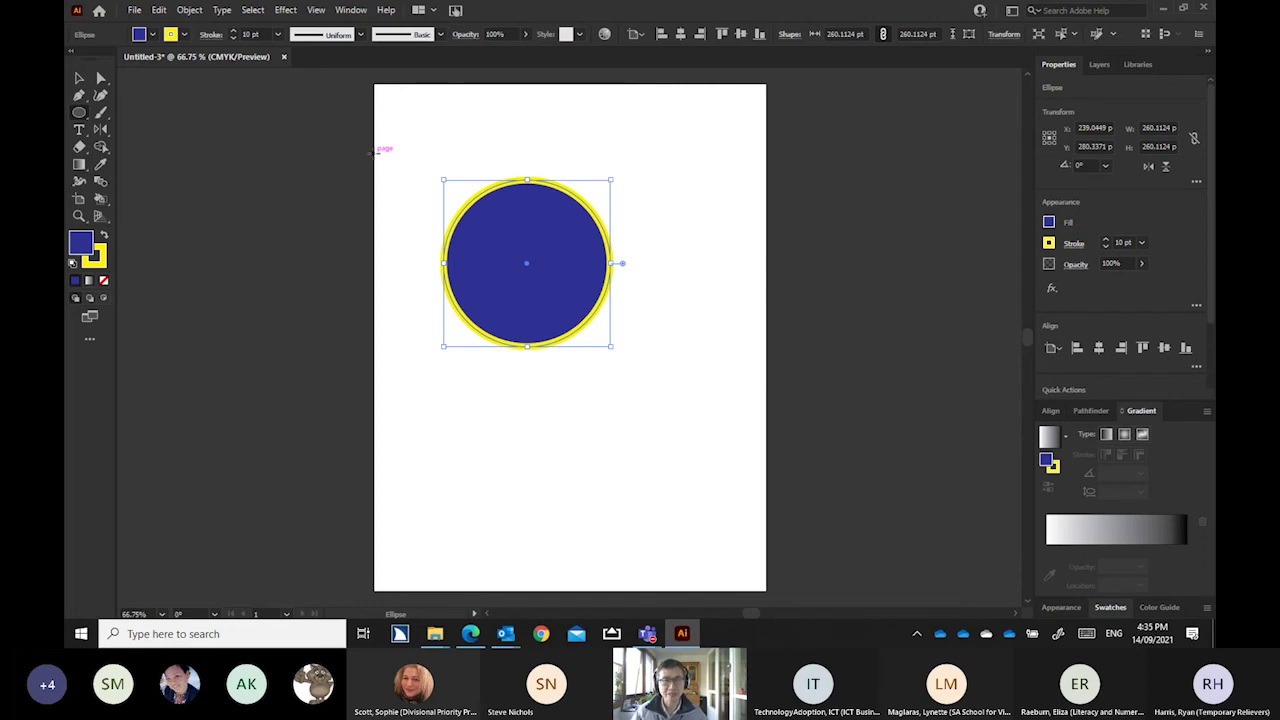
# Activate the Selection tool and expand Layer 1 to inspect the objects it contains
pyautogui.click(79, 78)
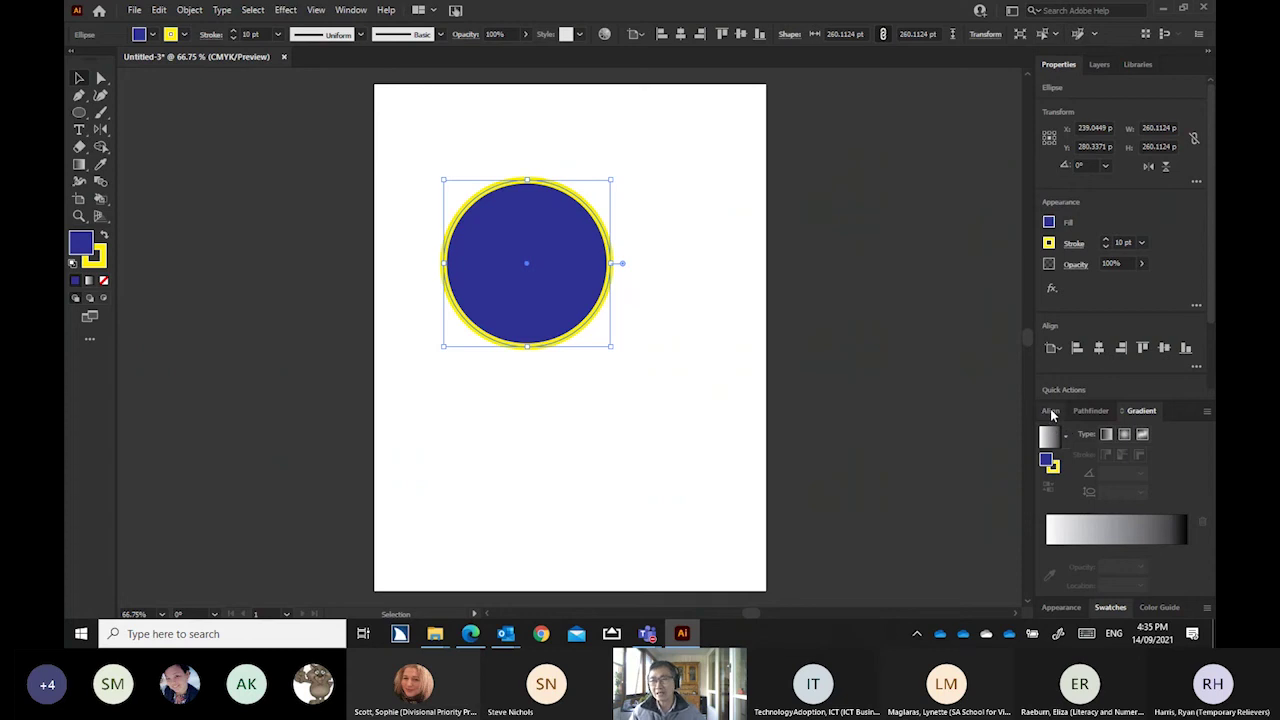
pyautogui.click(1102, 65)
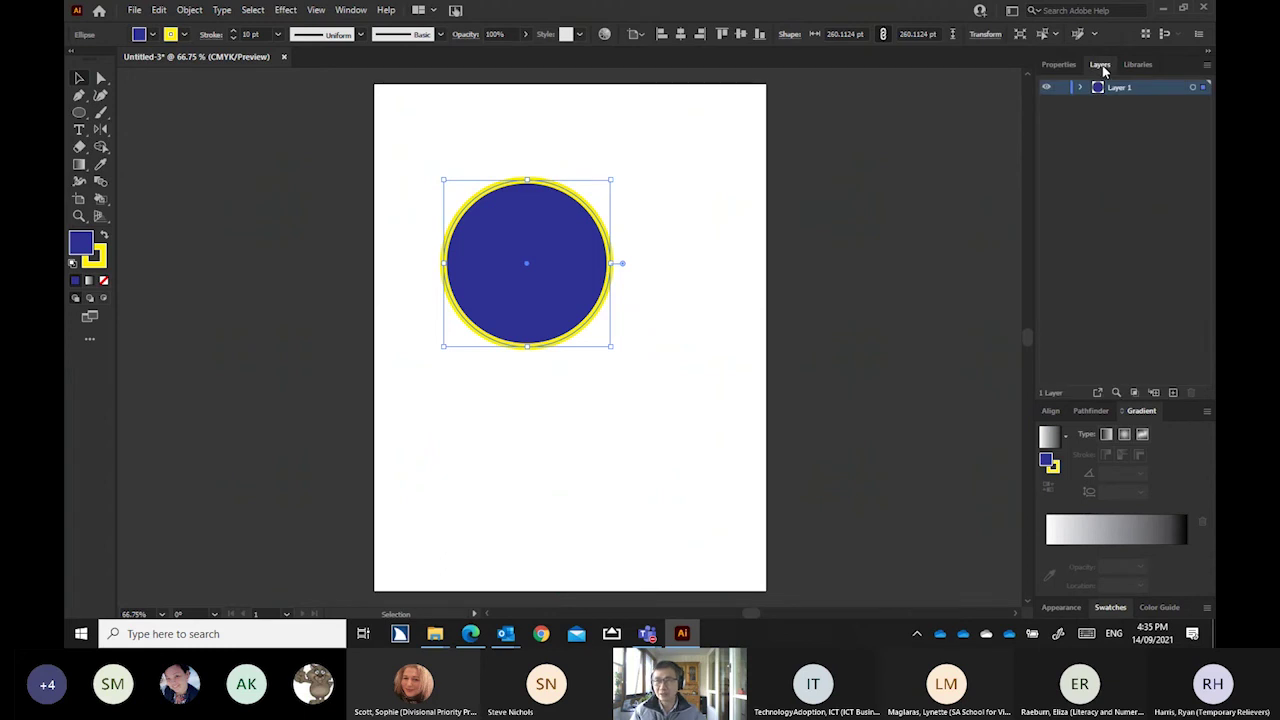
pyautogui.click(1080, 88)
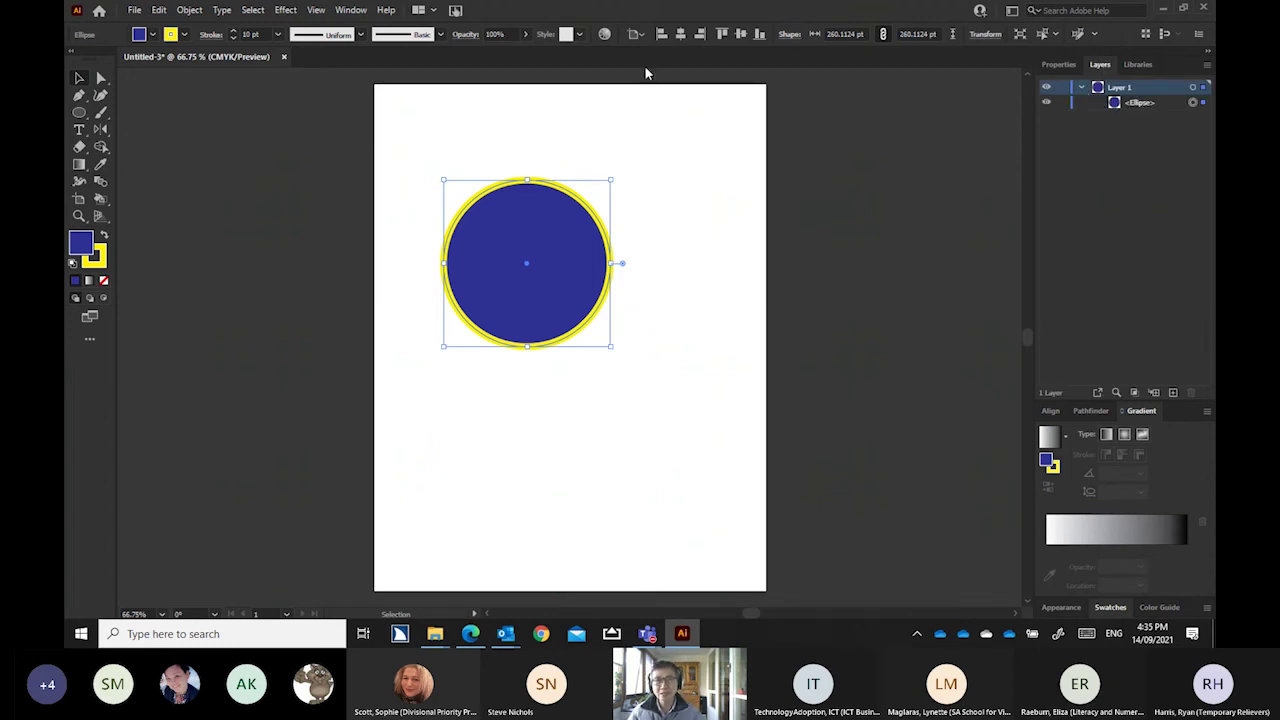
# Dismiss the list of available panels, deselect the circle, and move it slightly to the left on the artboard
pyautogui.click(355, 11)
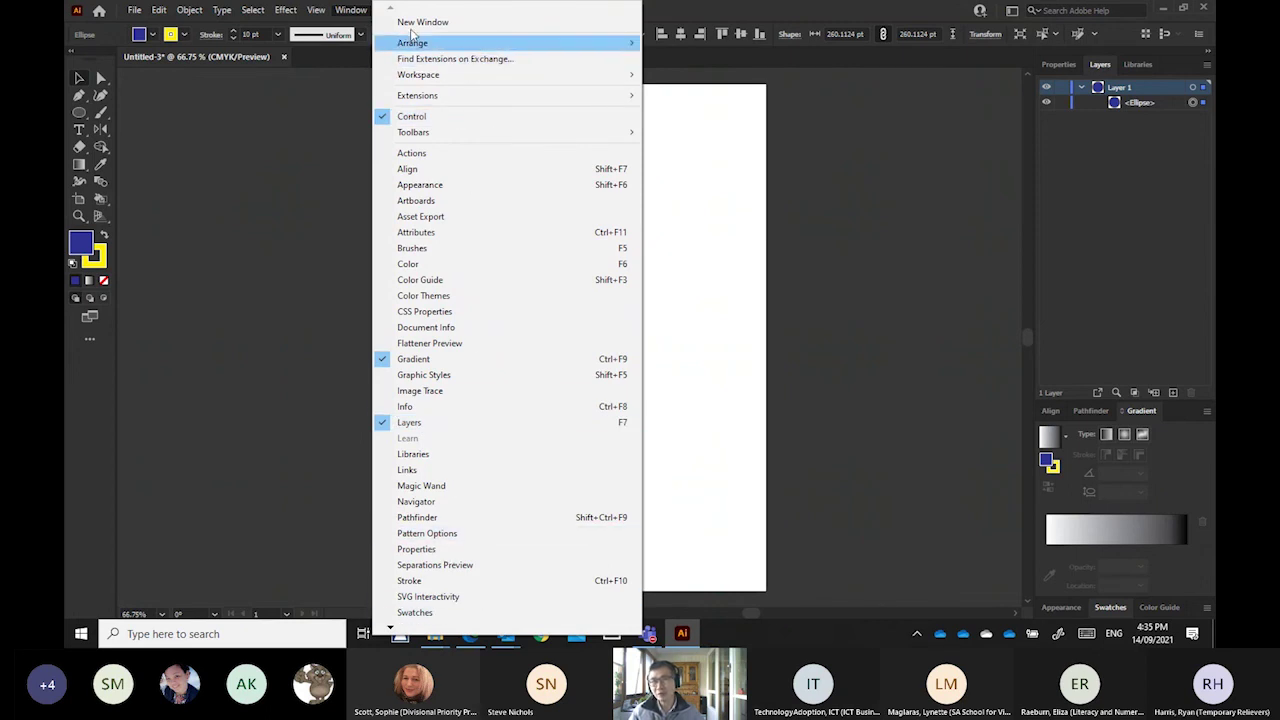
pyautogui.click(820, 180)
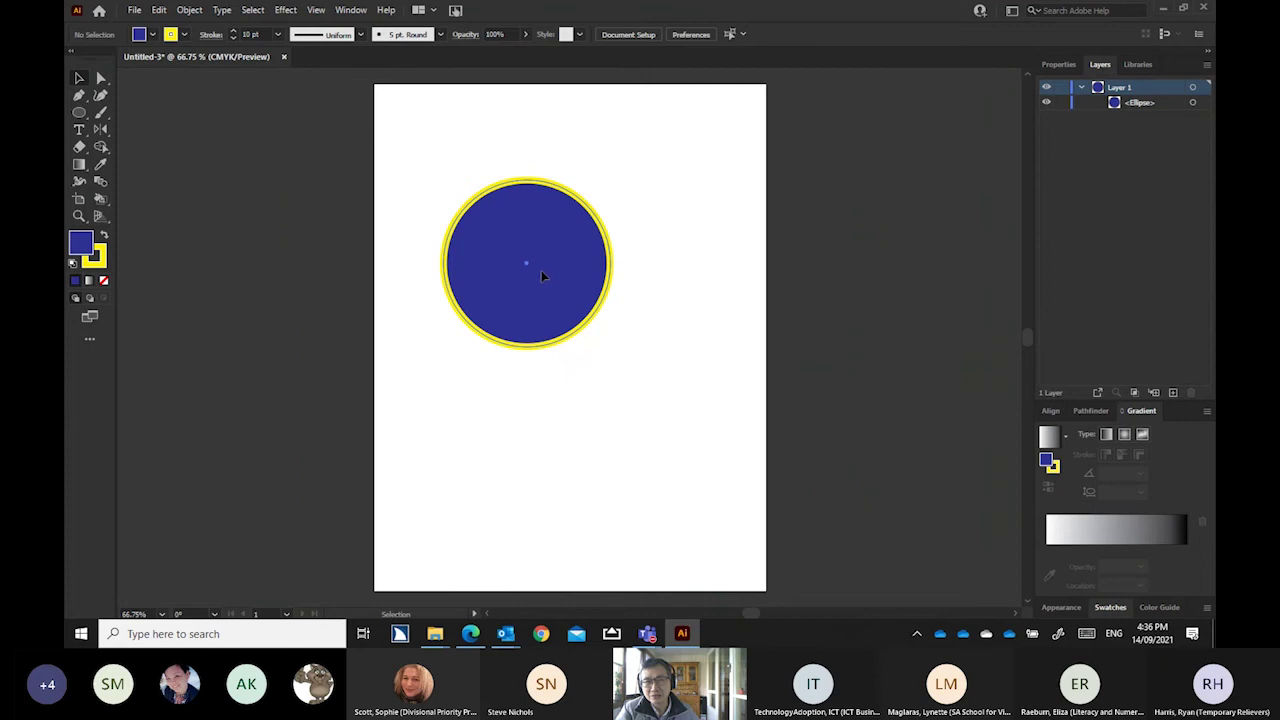
pyautogui.moveTo(541, 270); pyautogui.dragTo(531, 270)
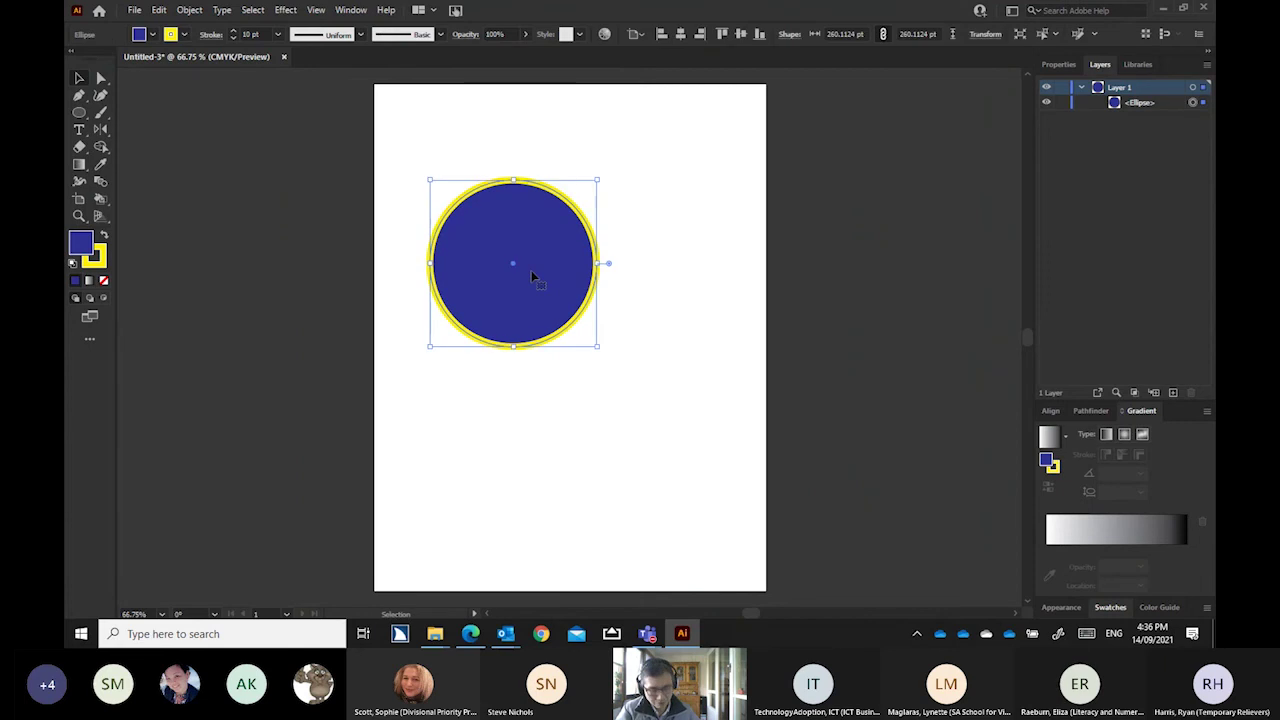
# Undo the circle's last move, paste a copy of it, and place the copy overlapping the original's right half
pyautogui.hotkey('ctrl', 'z')
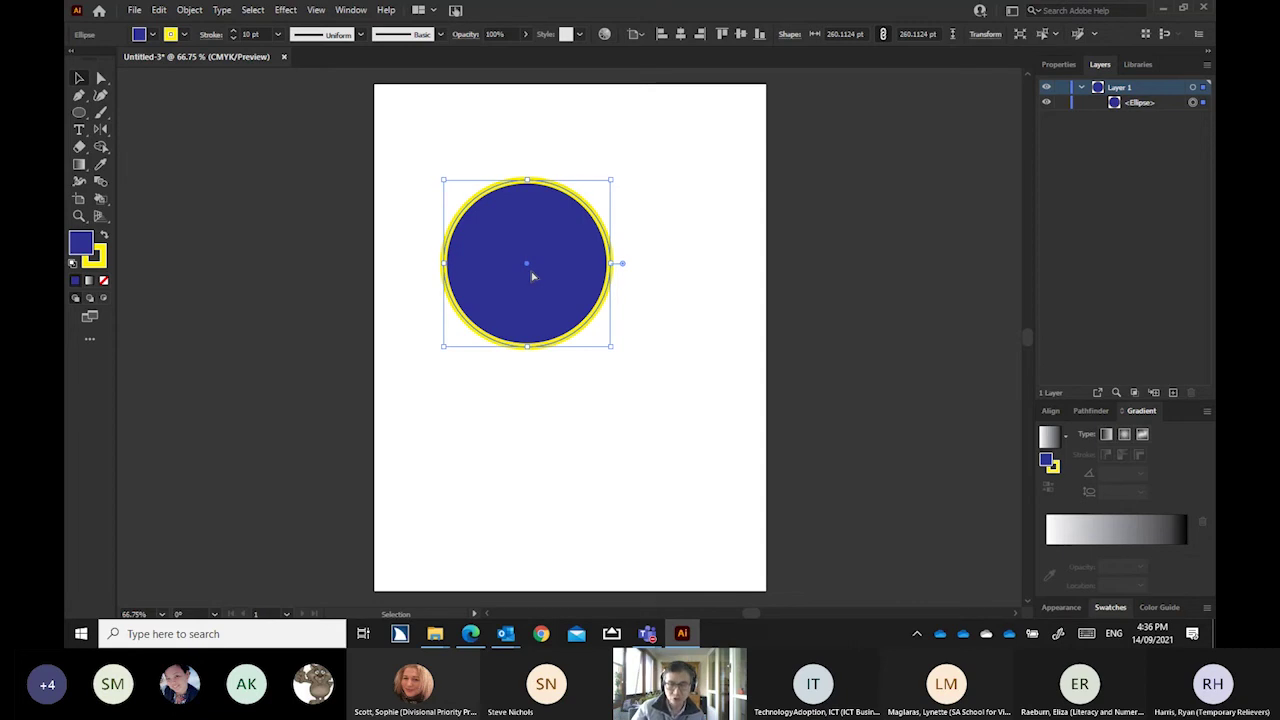
pyautogui.click(161, 12)
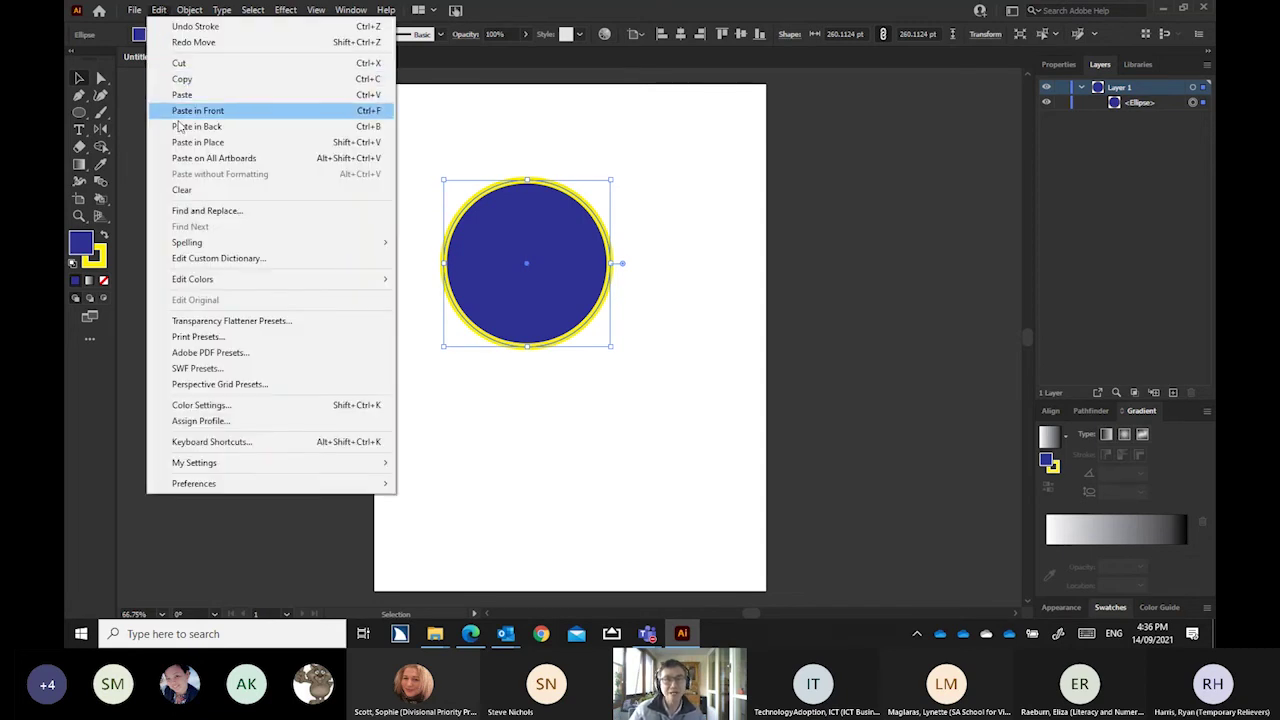
pyautogui.click(177, 96)
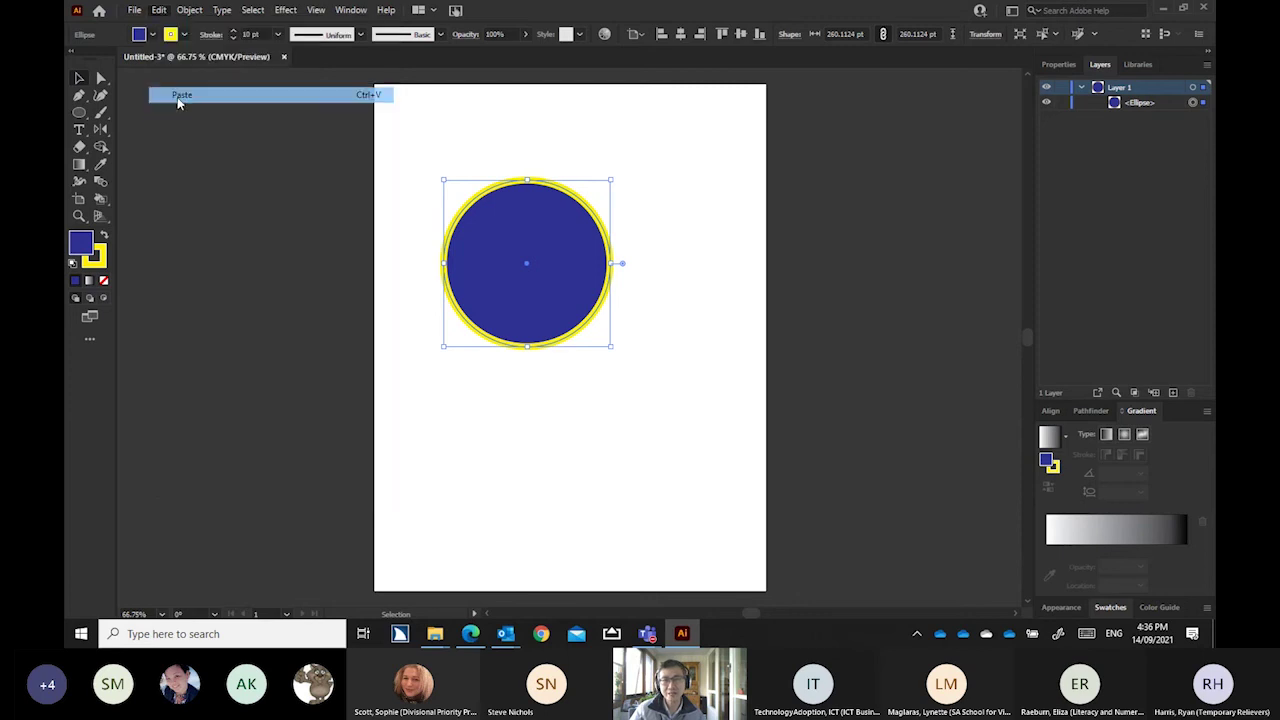
pyautogui.moveTo(579, 390); pyautogui.dragTo(605, 320)
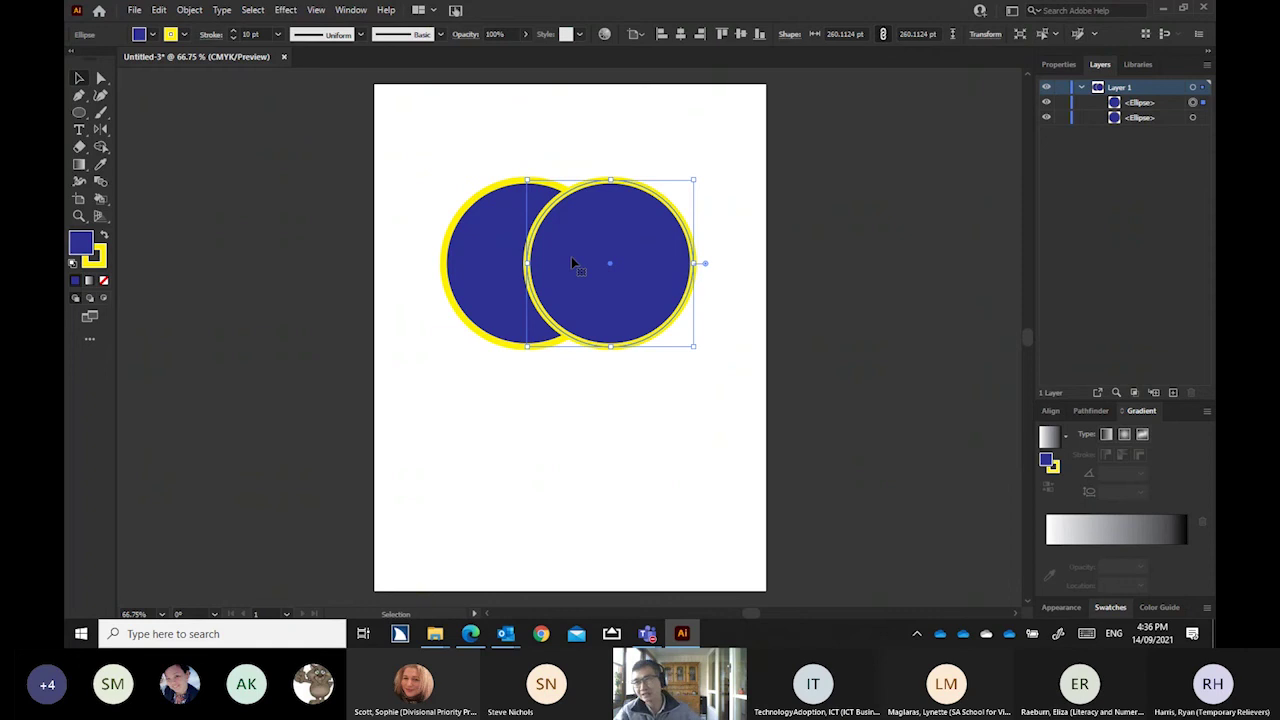
pyautogui.click(466, 160)
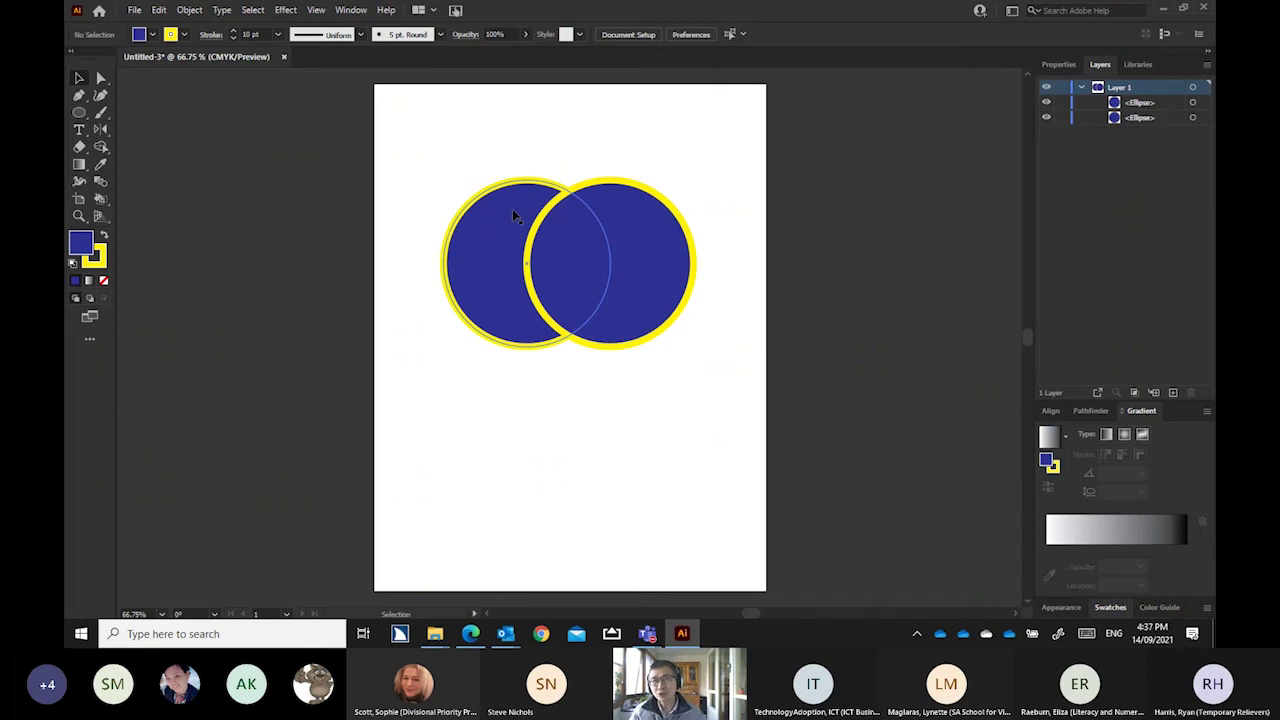
# Bring up the Pathfinder options, check their entry among the available panels, and select both overlapping circles
pyautogui.click(1082, 413)
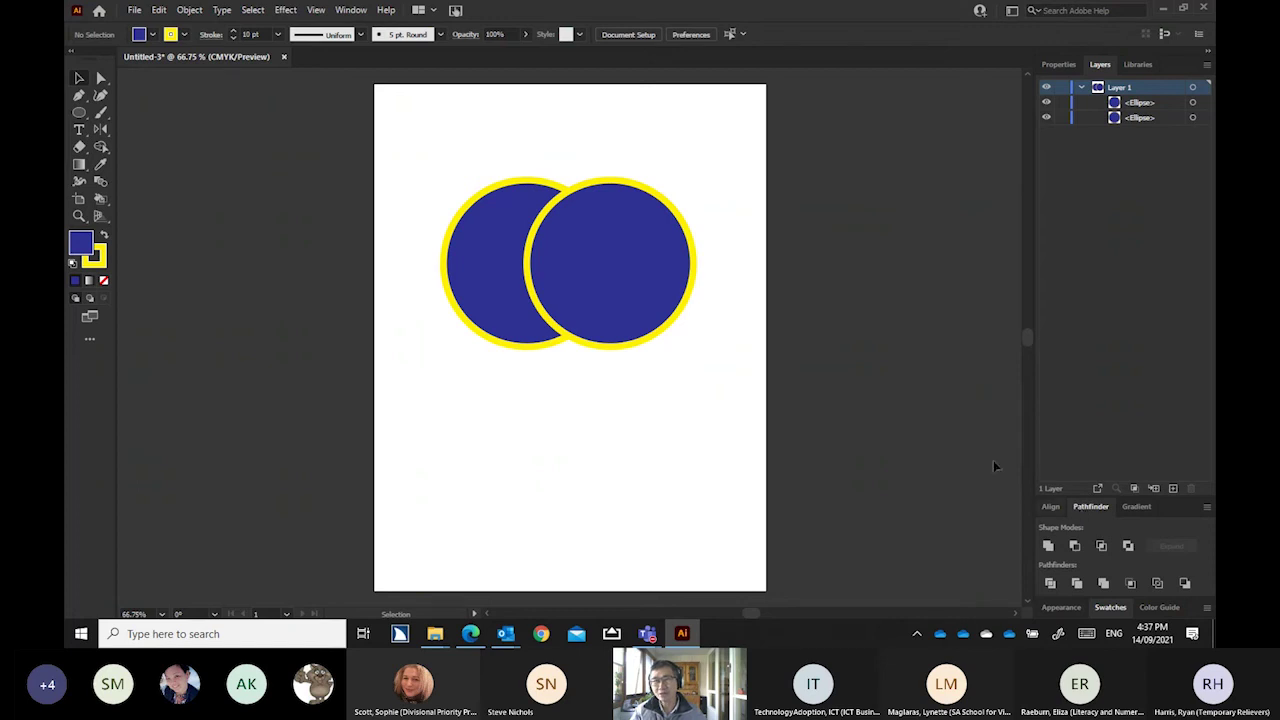
pyautogui.click(348, 14)
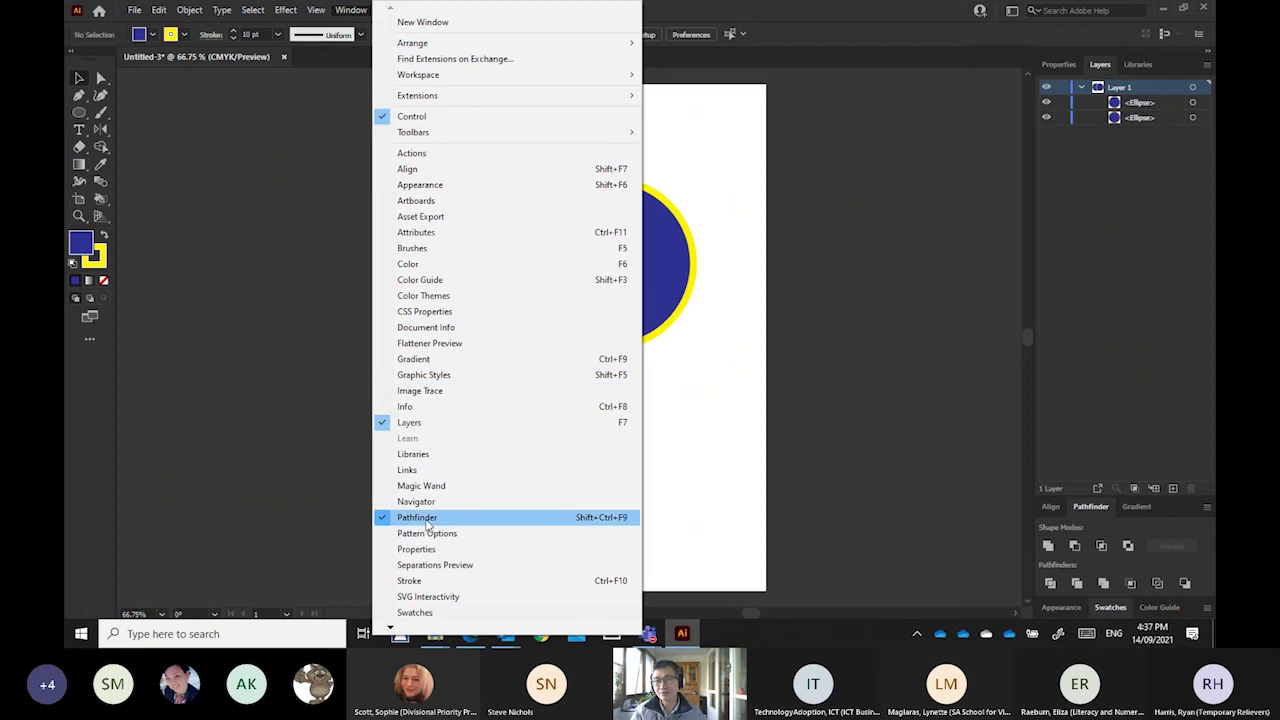
pyautogui.click(950, 526)
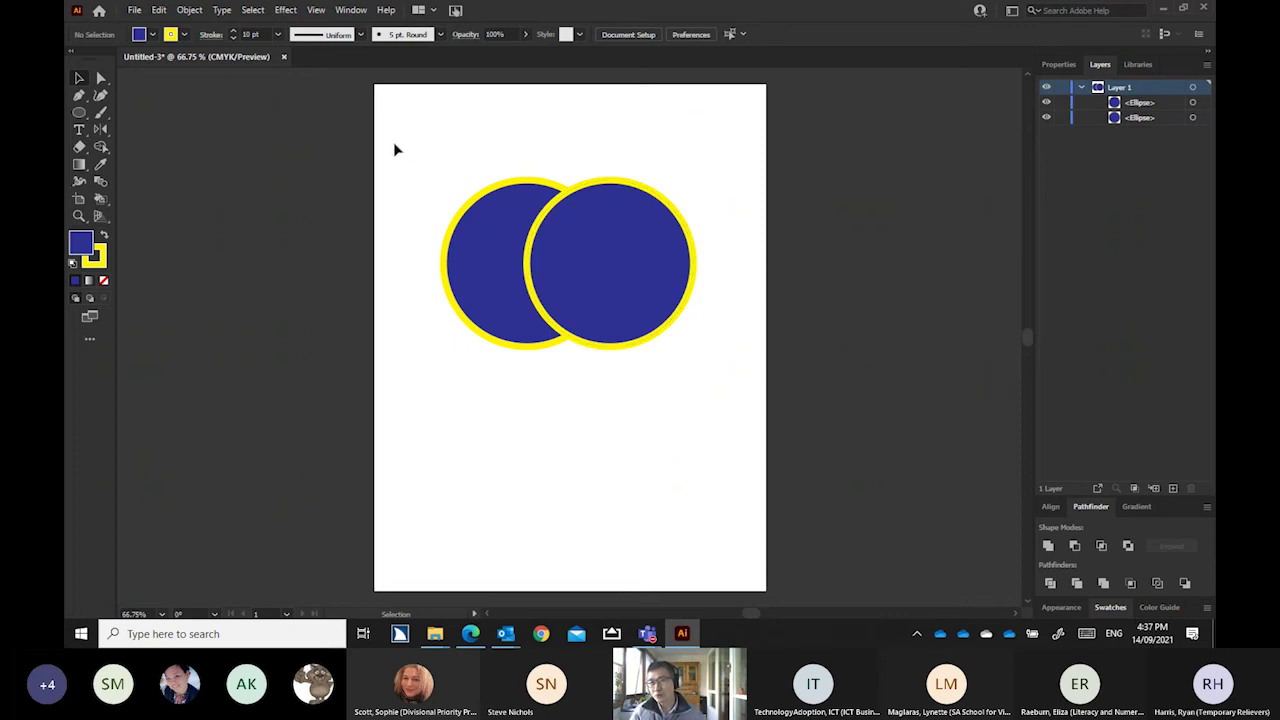
pyautogui.moveTo(393, 142); pyautogui.dragTo(737, 377)
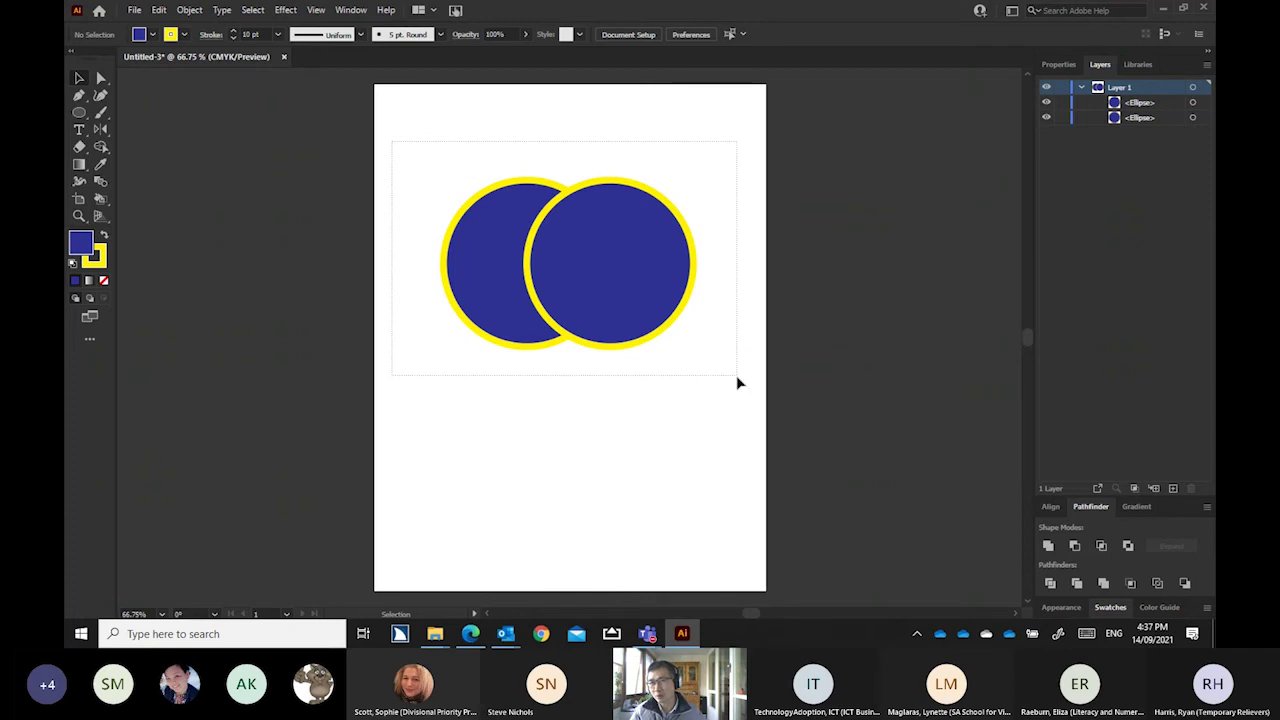
pyautogui.moveTo(738, 383); pyautogui.dragTo(738, 382)
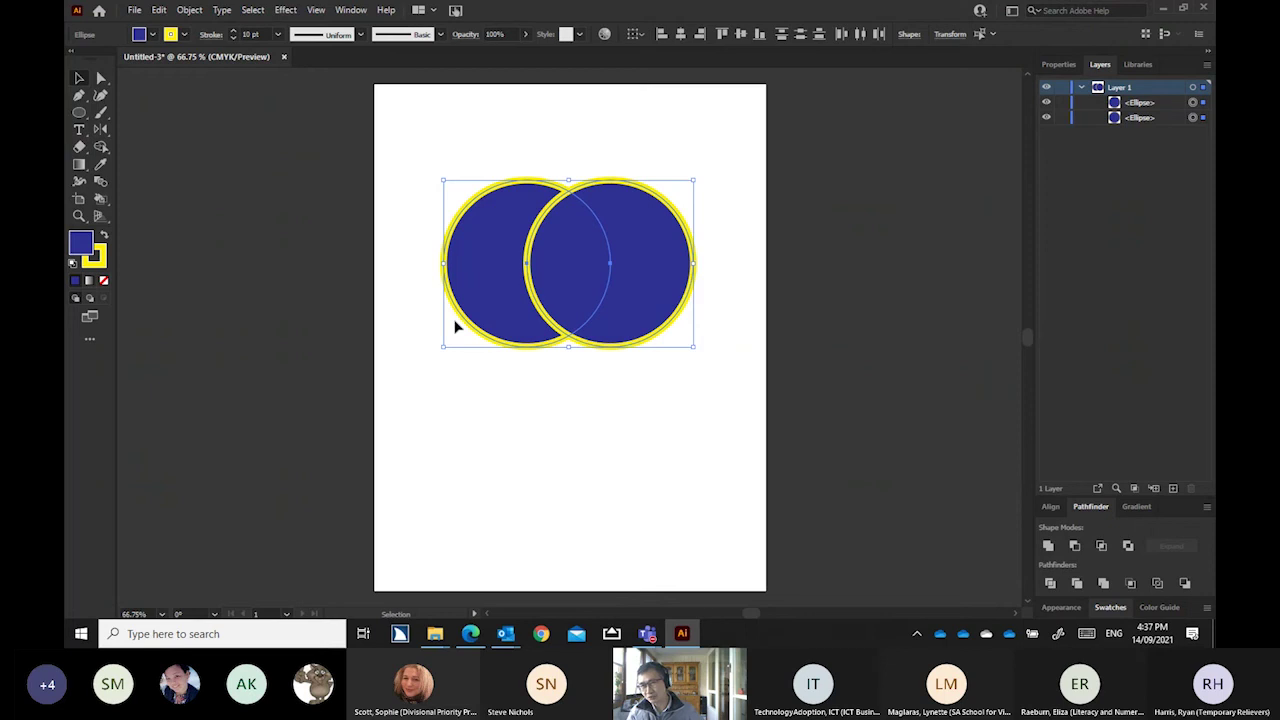
# Try Unite and Minus Front on the two selected circles, undoing each operation
pyautogui.click(1047, 546)
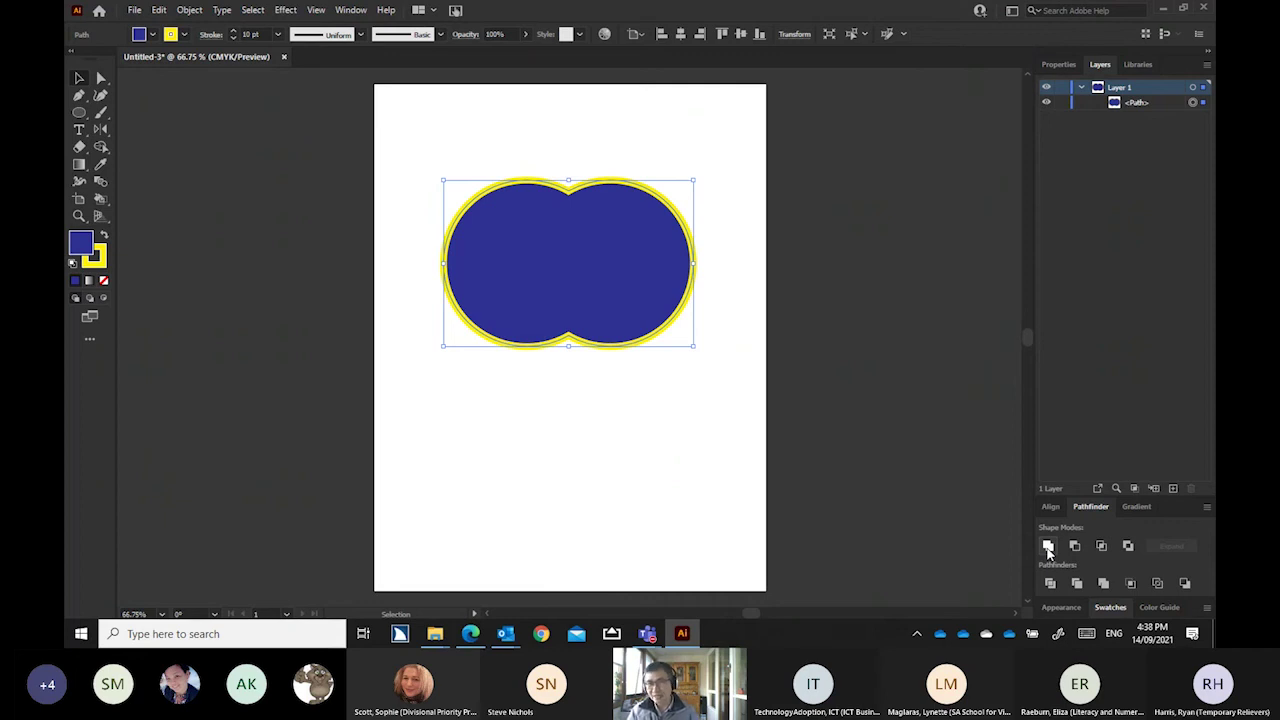
pyautogui.hotkey('ctrl', 'z')
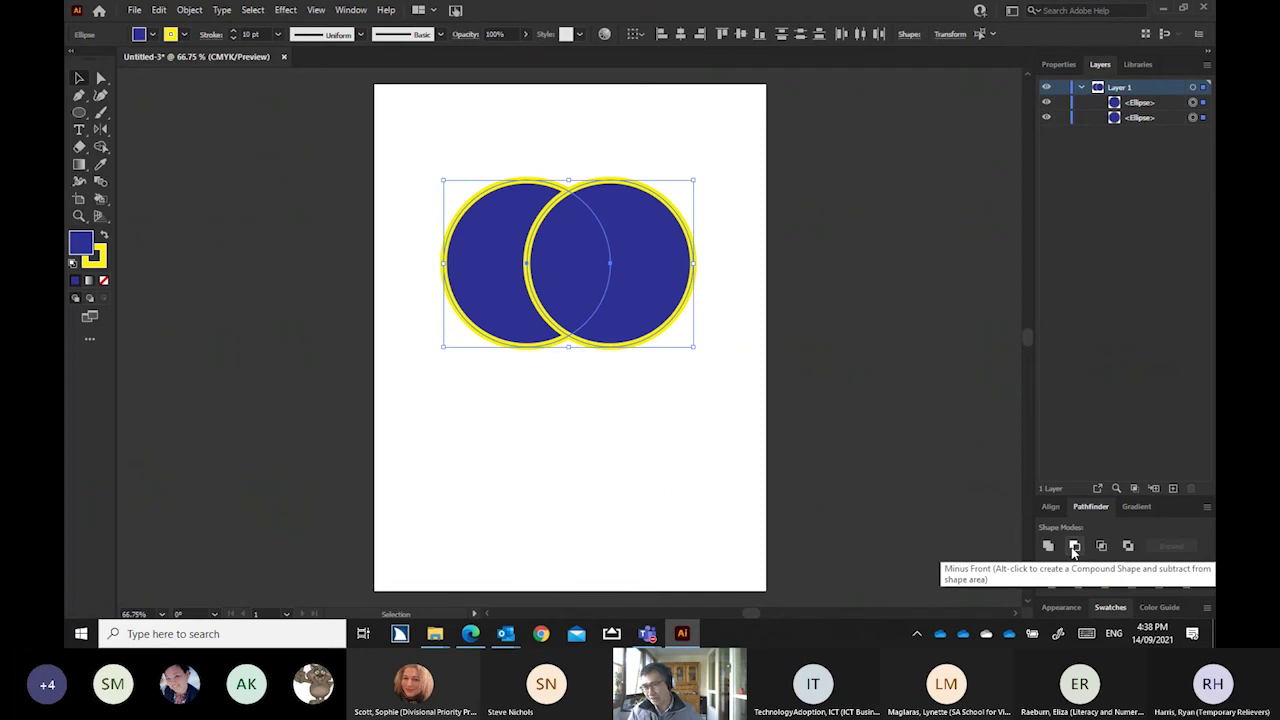
pyautogui.click(1074, 547)
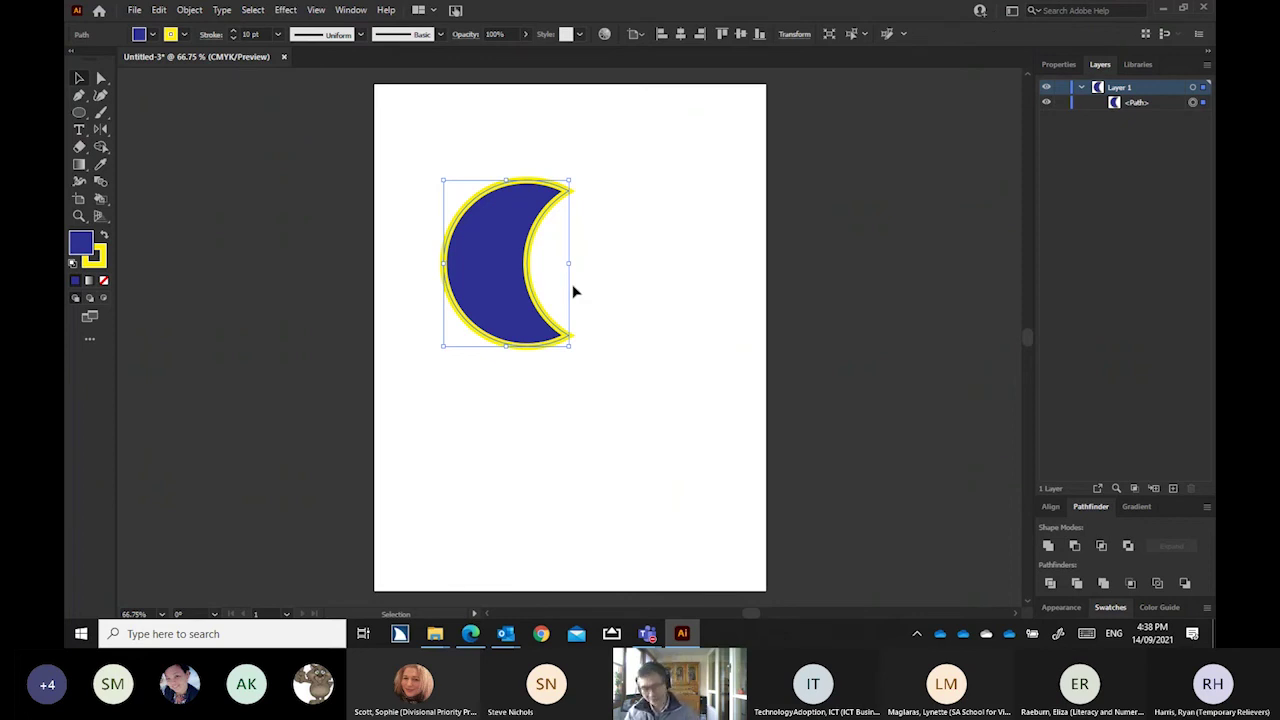
pyautogui.hotkey('ctrl', 'z')
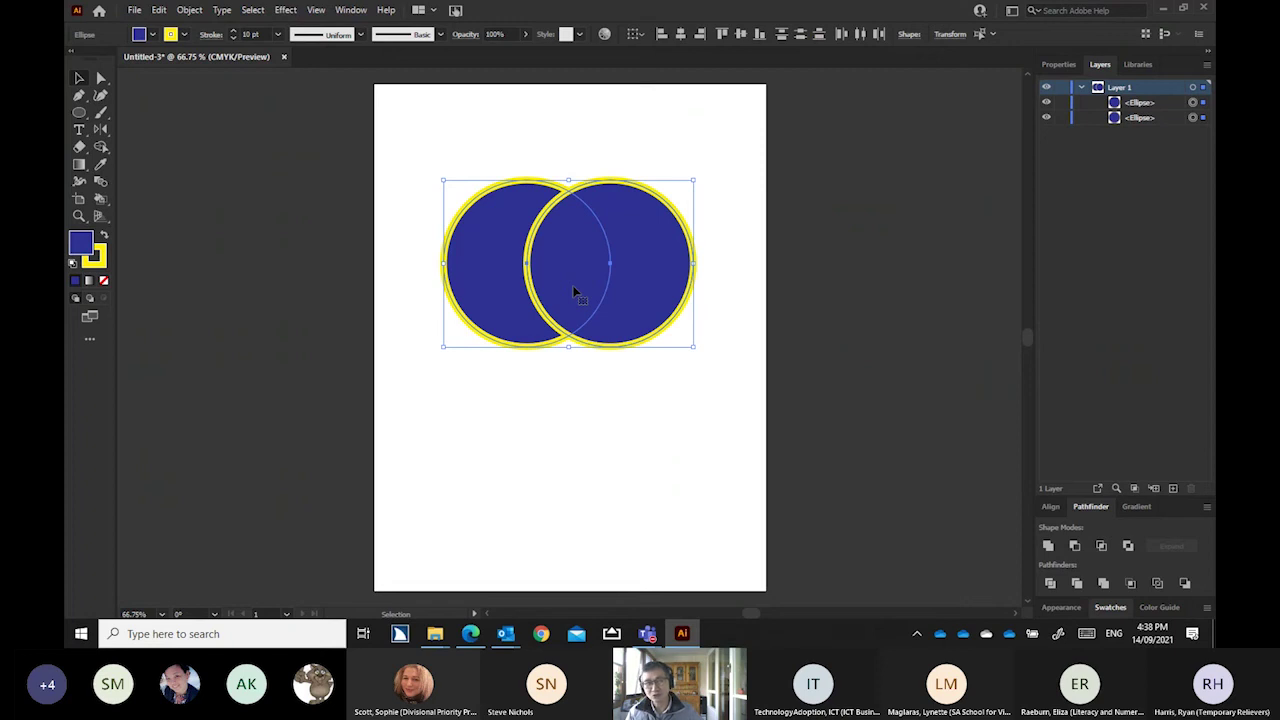
# Try Intersect on the two circles, make the resulting lens shape narrower, and undo both changes
pyautogui.click(1101, 546)
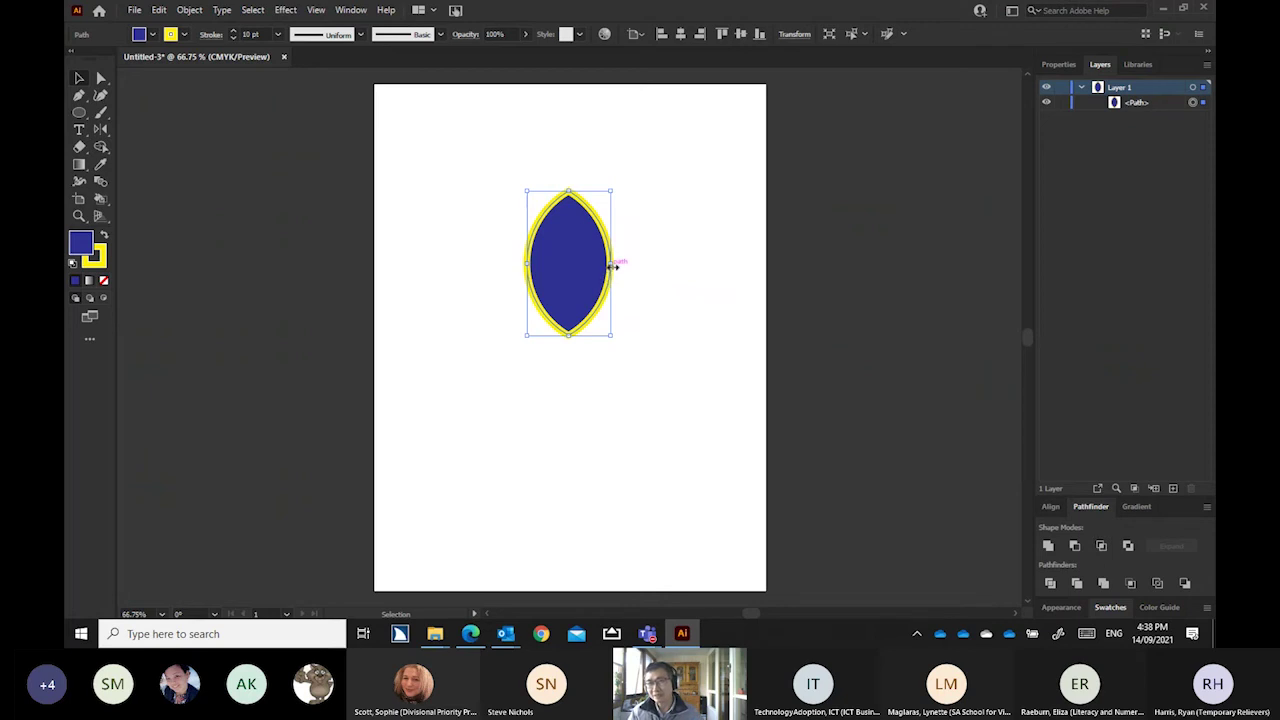
pyautogui.moveTo(613, 266); pyautogui.dragTo(582, 266)
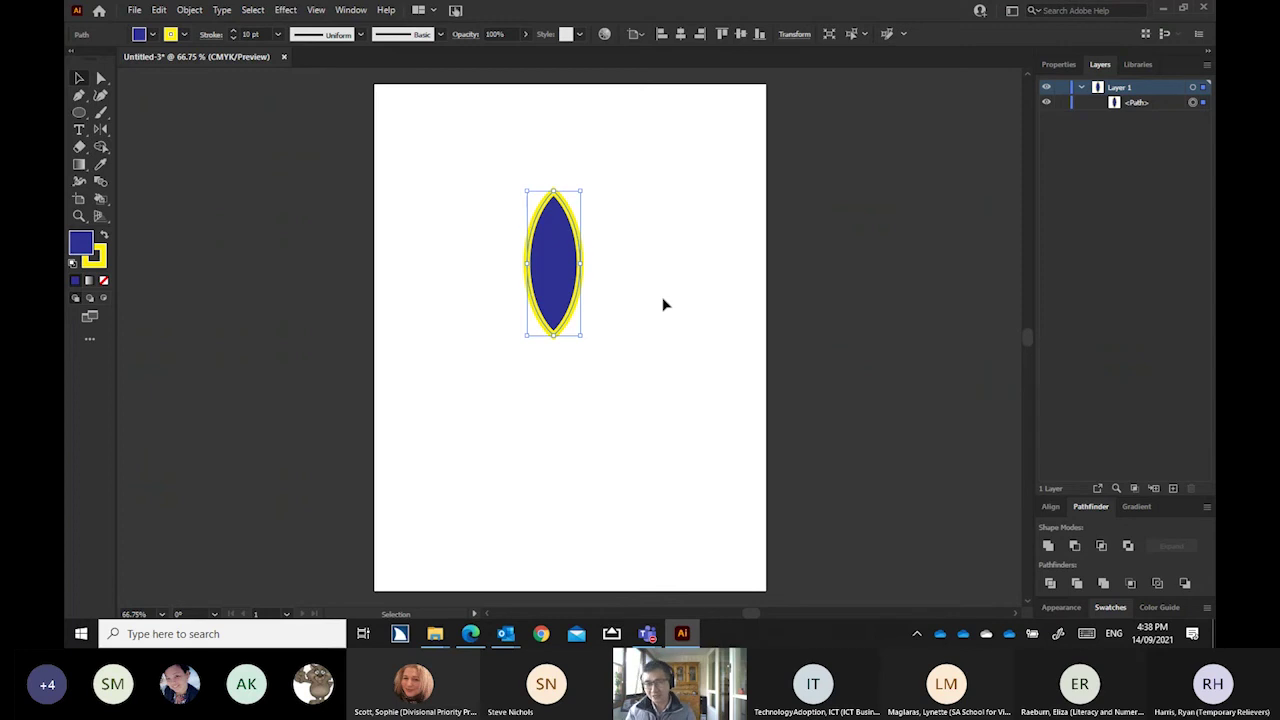
pyautogui.press('a')
pyautogui.hotkey('ctrl', 'z')
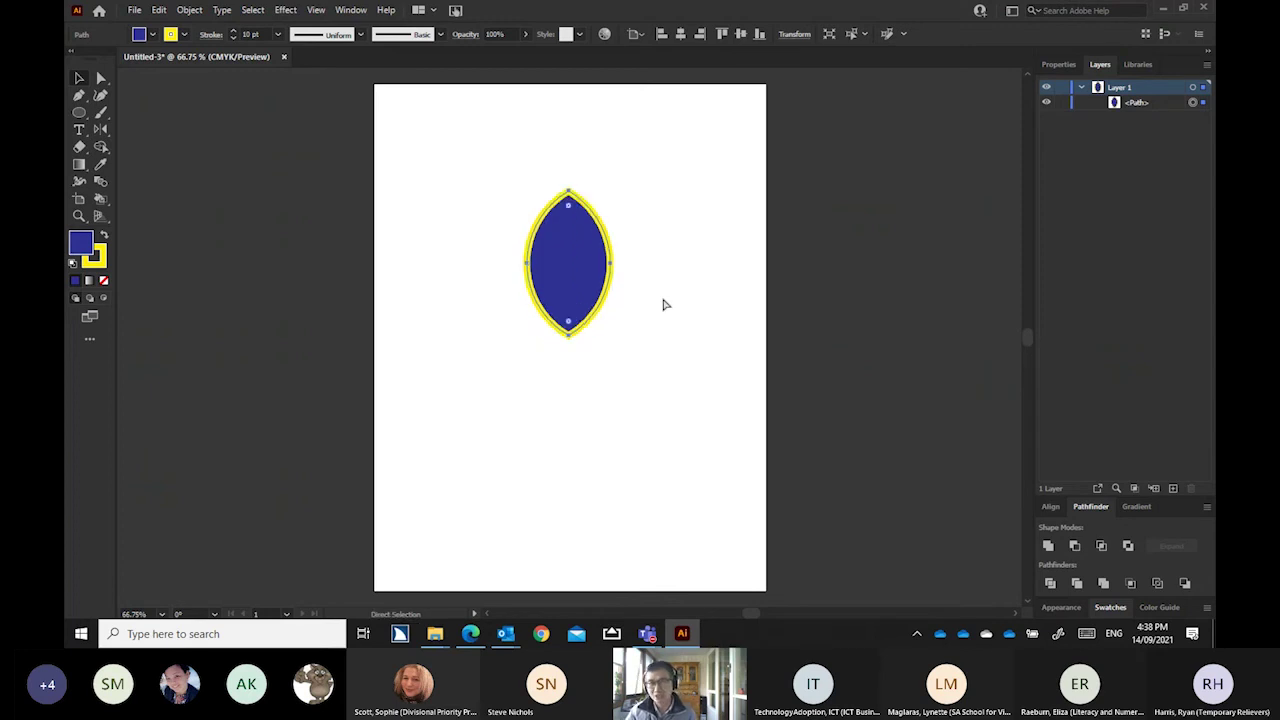
pyautogui.hotkey('ctrl', 'z')
pyautogui.press('v')
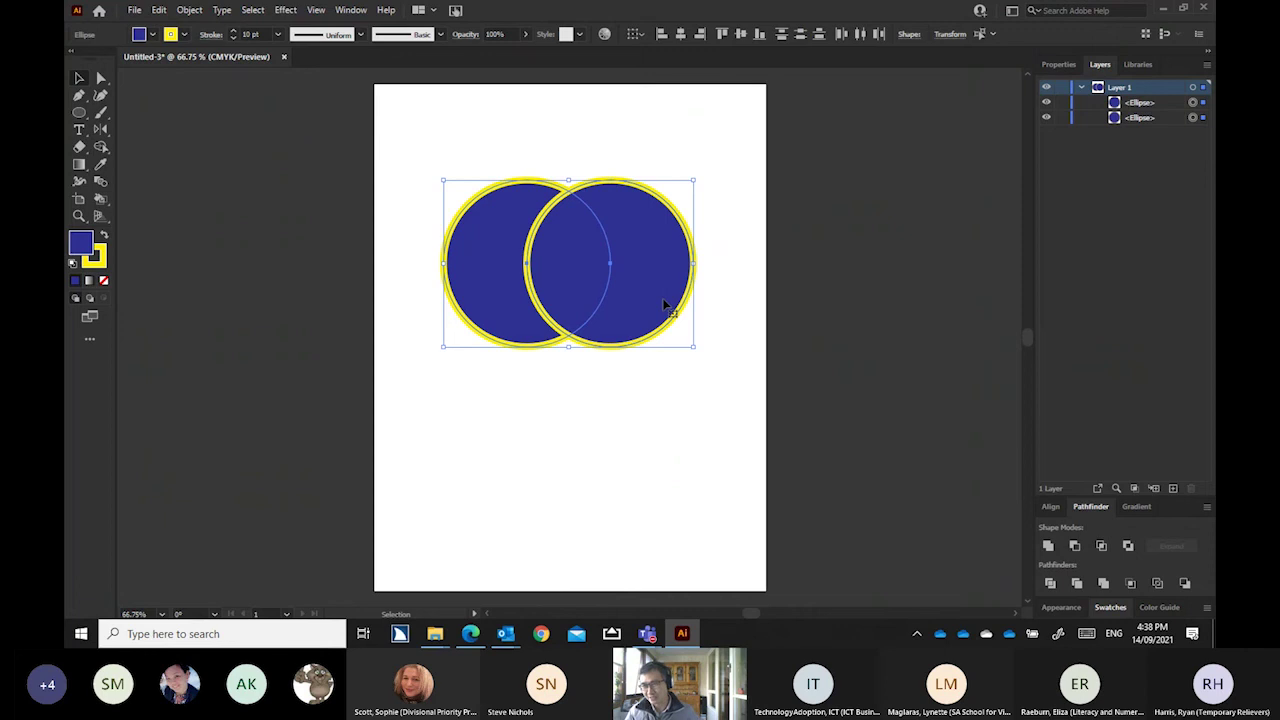
# Try Exclude on the two overlapping circles and undo it
pyautogui.click(1128, 547)
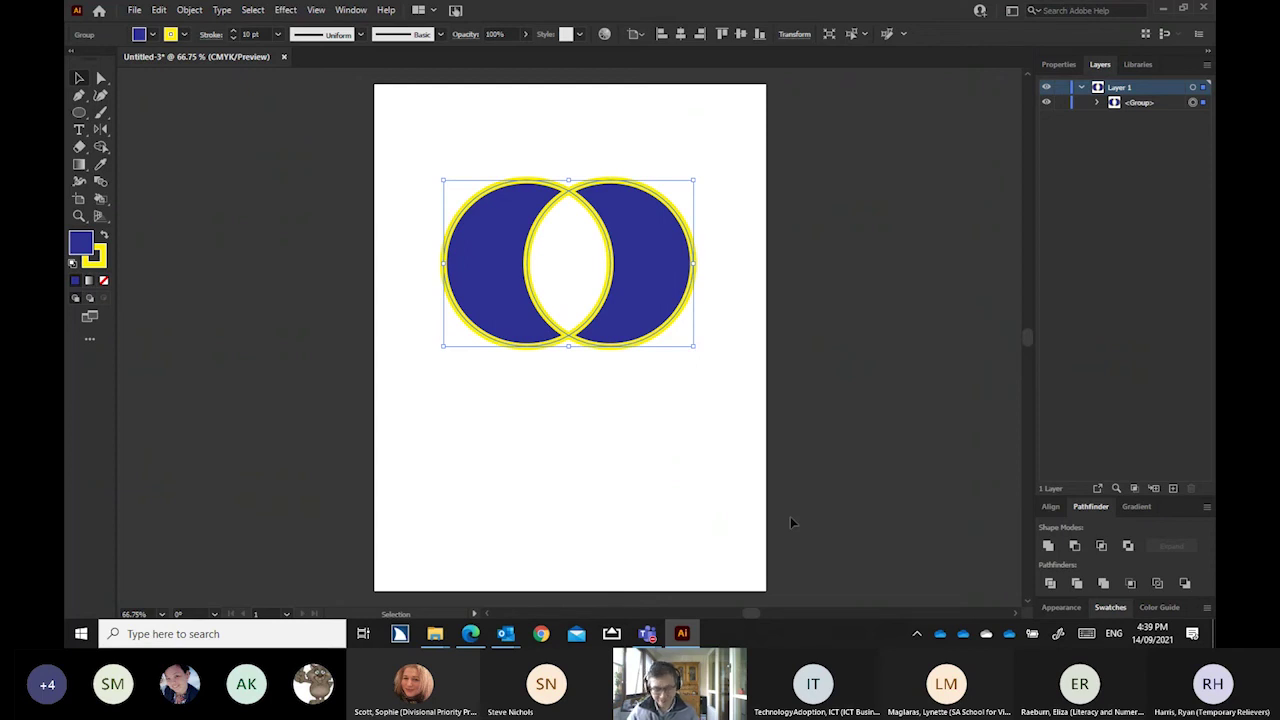
pyautogui.hotkey('ctrl', 'z')
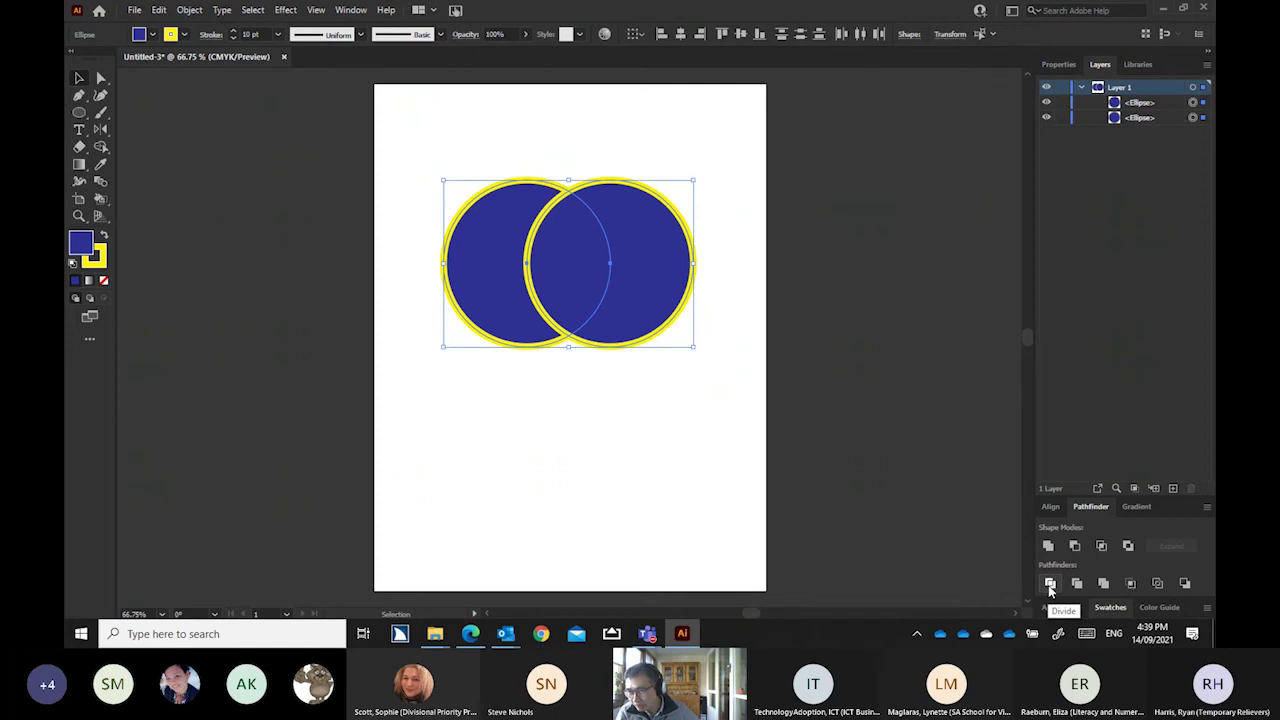
# Apply Divide to the two circles and pick only the left crescent with the Direct Selection tool
pyautogui.click(1050, 585)
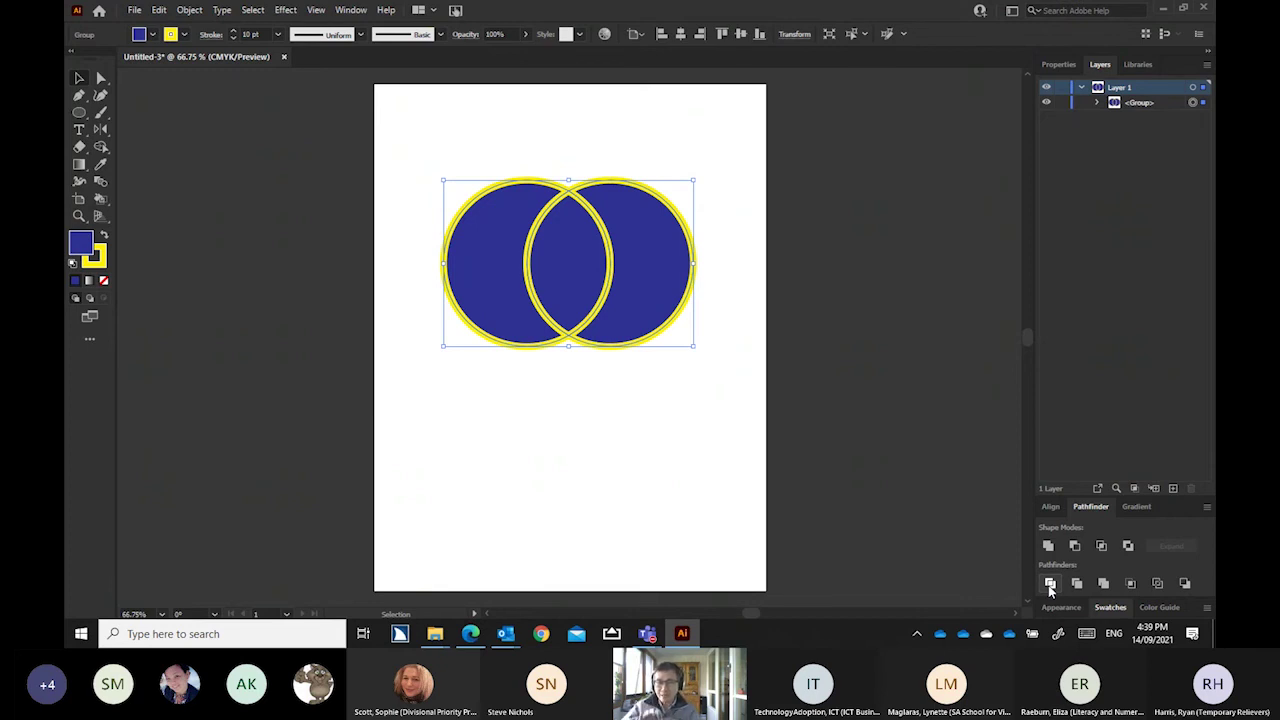
pyautogui.click(100, 79)
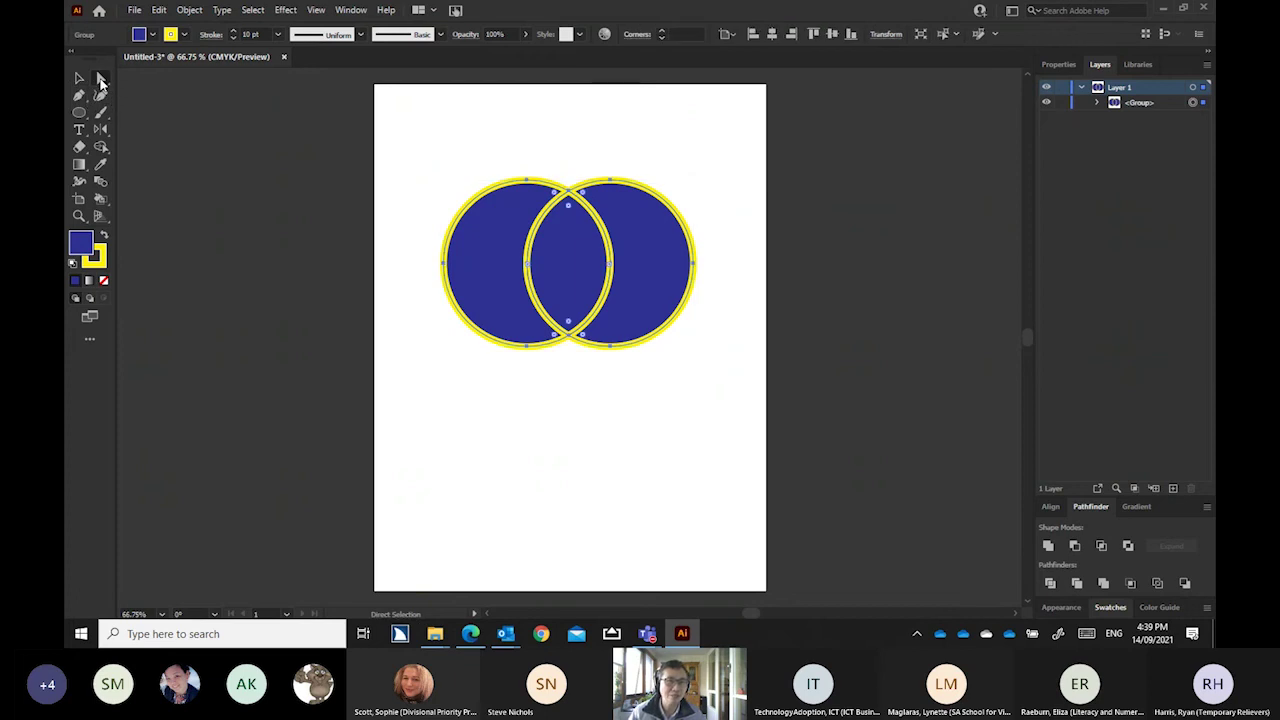
pyautogui.click(437, 234)
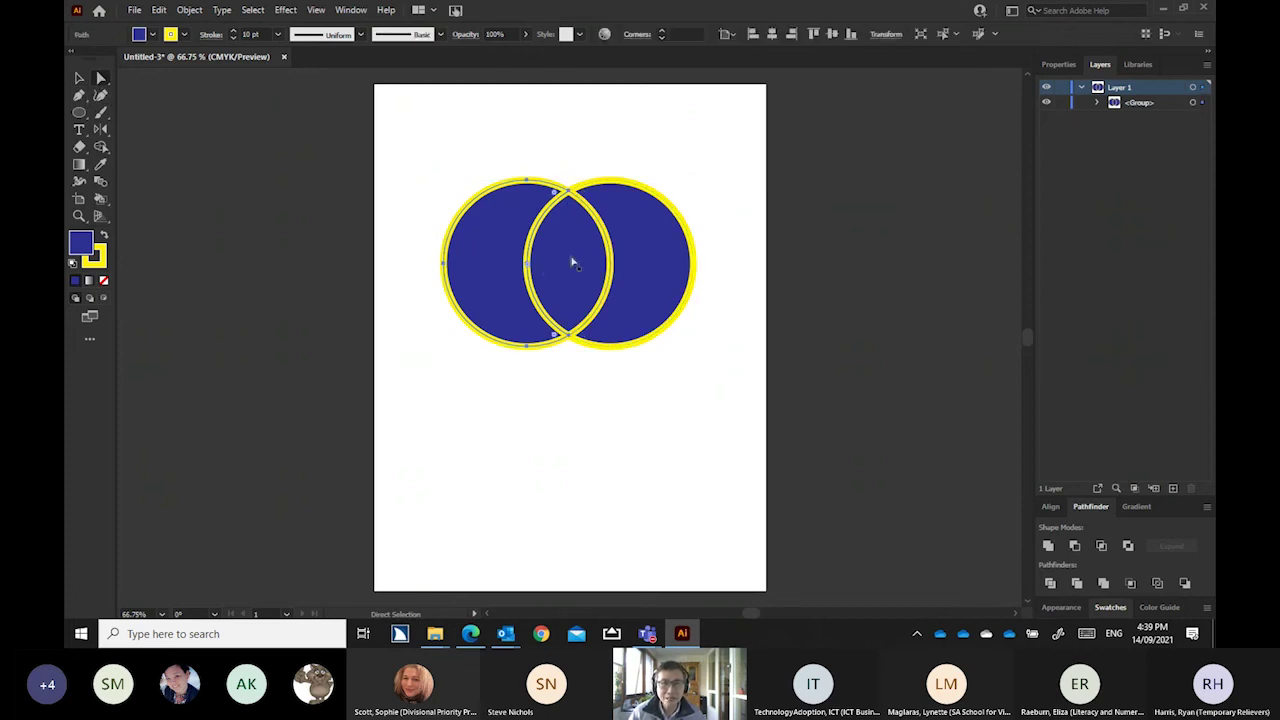
# Move the left crescent, the middle lens and the right crescent apart, and undo those moves
pyautogui.moveTo(498, 269); pyautogui.dragTo(415, 277)
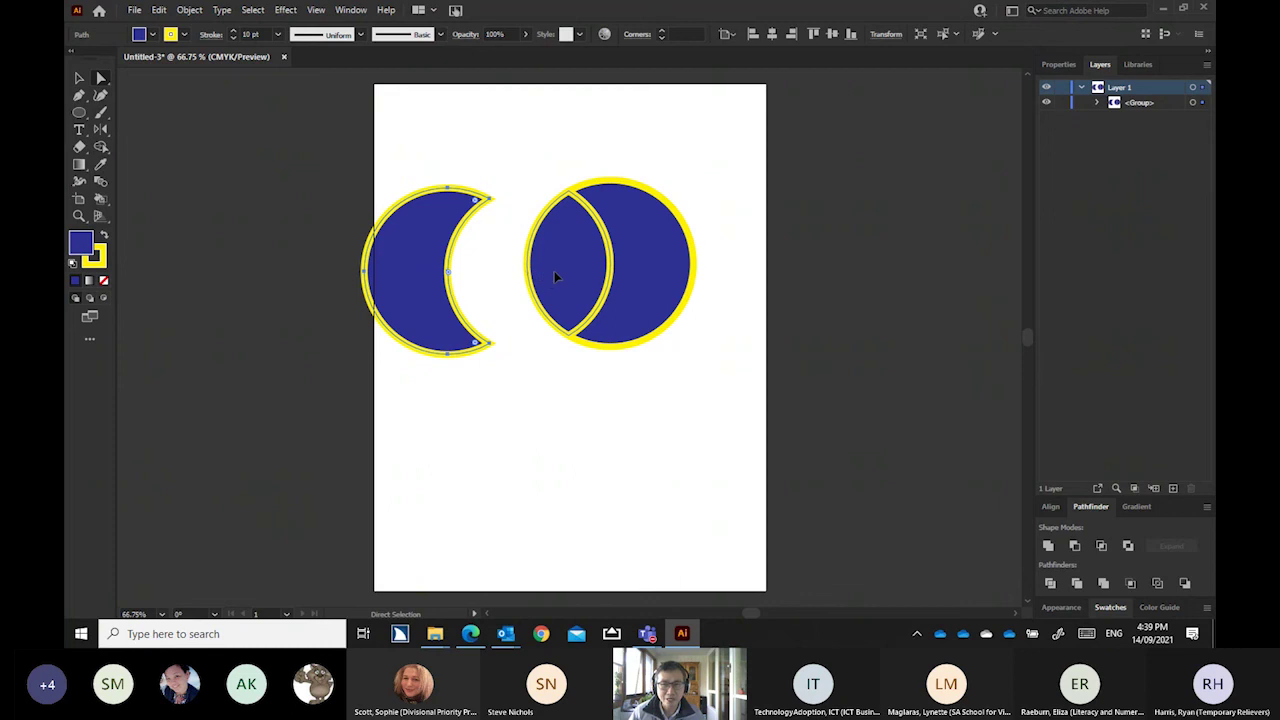
pyautogui.moveTo(554, 271)
pyautogui.mouseDown()
pyautogui.moveTo(518, 277)
pyautogui.moveTo(553, 271)
pyautogui.mouseUp()
pyautogui.keyDown('shift'); pyautogui.click(632, 290); pyautogui.keyUp('shift')
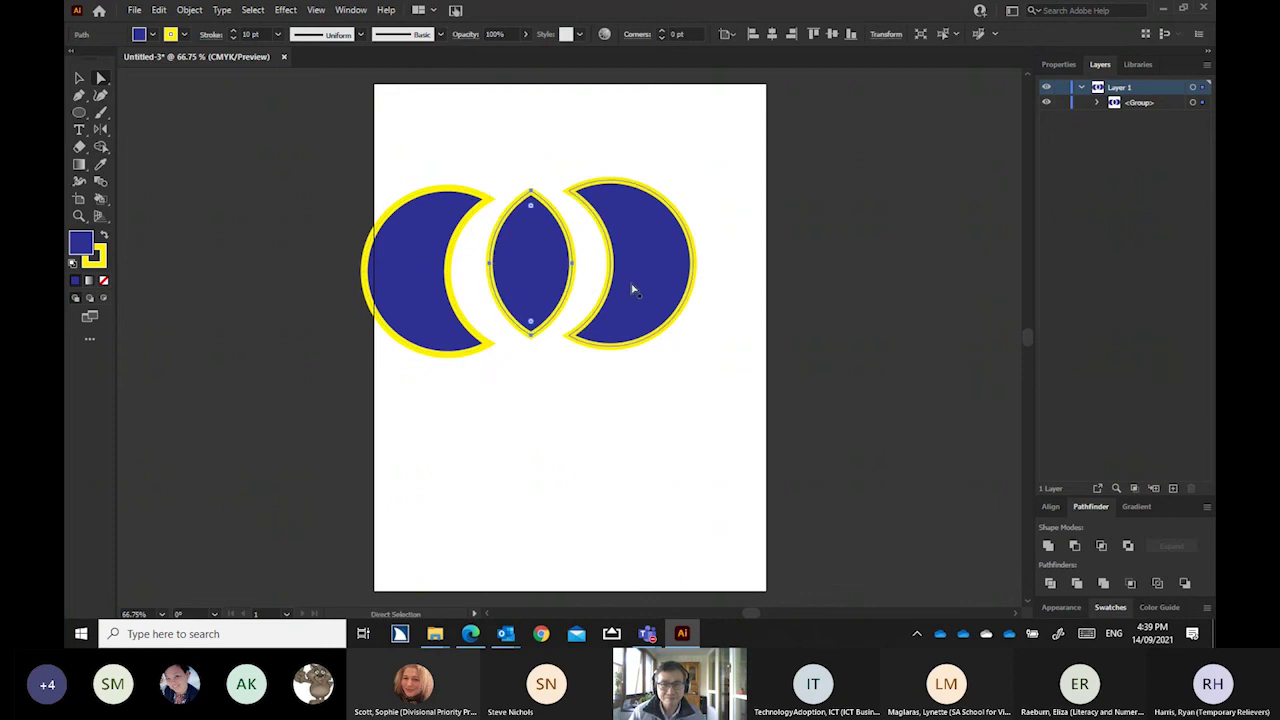
pyautogui.click(632, 290)
pyautogui.moveTo(631, 282); pyautogui.dragTo(679, 302)
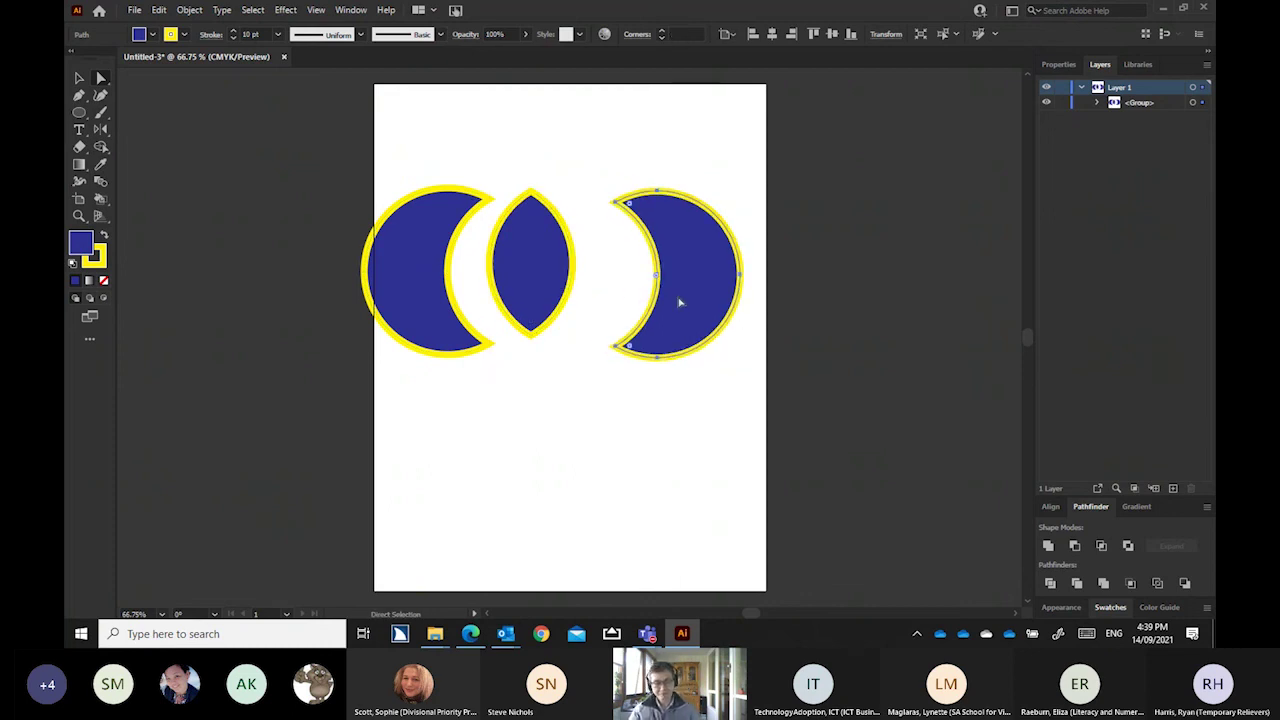
pyautogui.hotkey('ctrl', 'z')
pyautogui.hotkey('ctrl', 'z')
pyautogui.hotkey('ctrl', 'z')
pyautogui.hotkey('ctrl', 'z')
pyautogui.hotkey('ctrl', 'z')
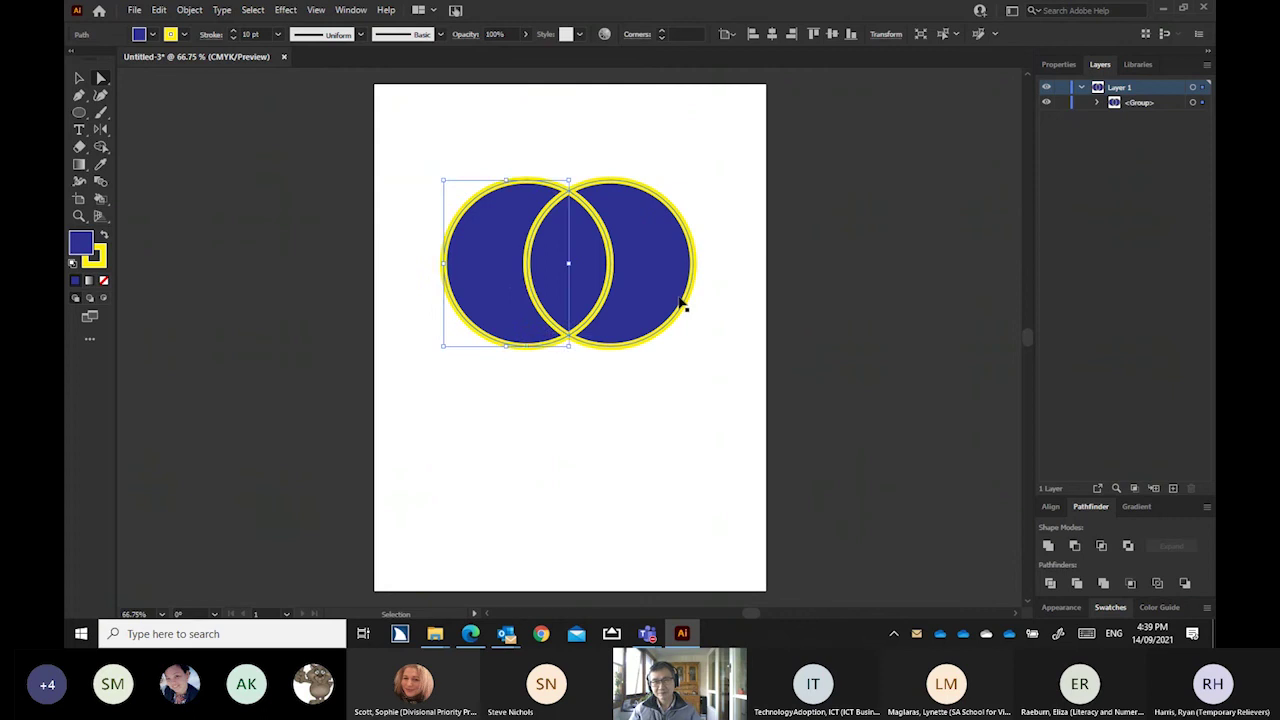
pyautogui.hotkey('ctrl', 'z')
pyautogui.hotkey('ctrl', 'z')
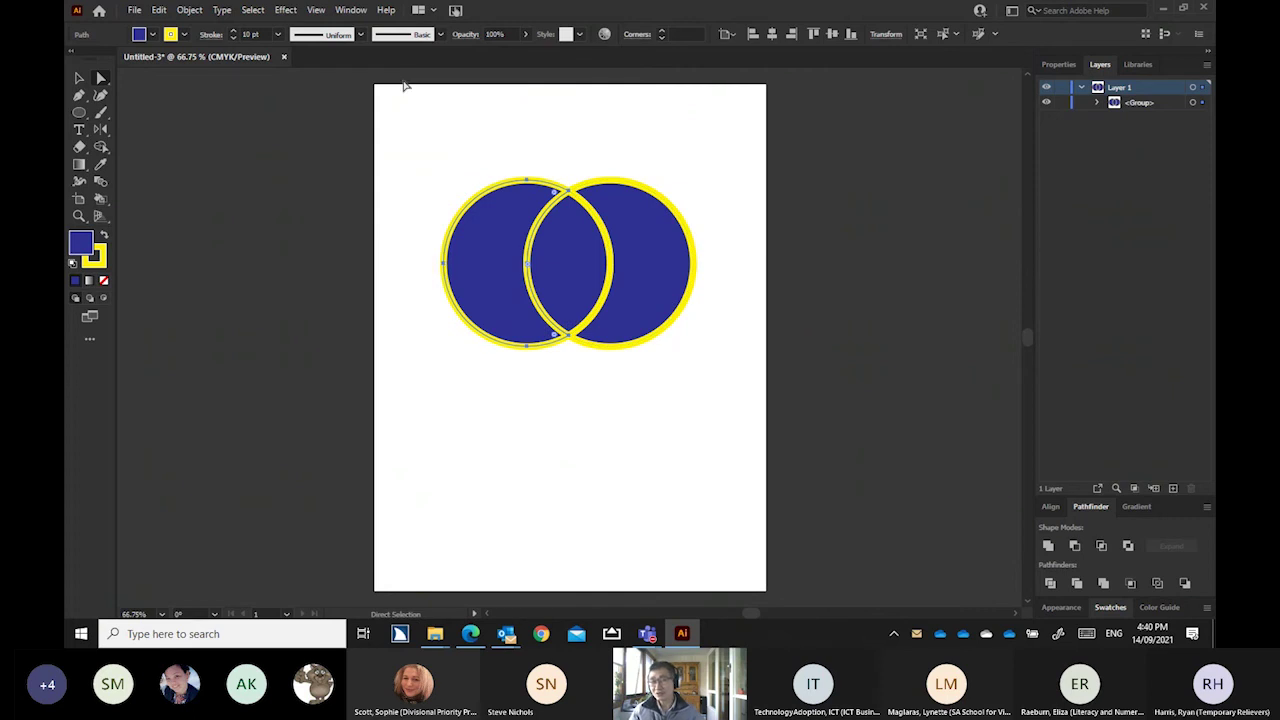
# Deselect the left crescent, select the whole divided group, and activate the Direct Selection tool
pyautogui.click(79, 78)
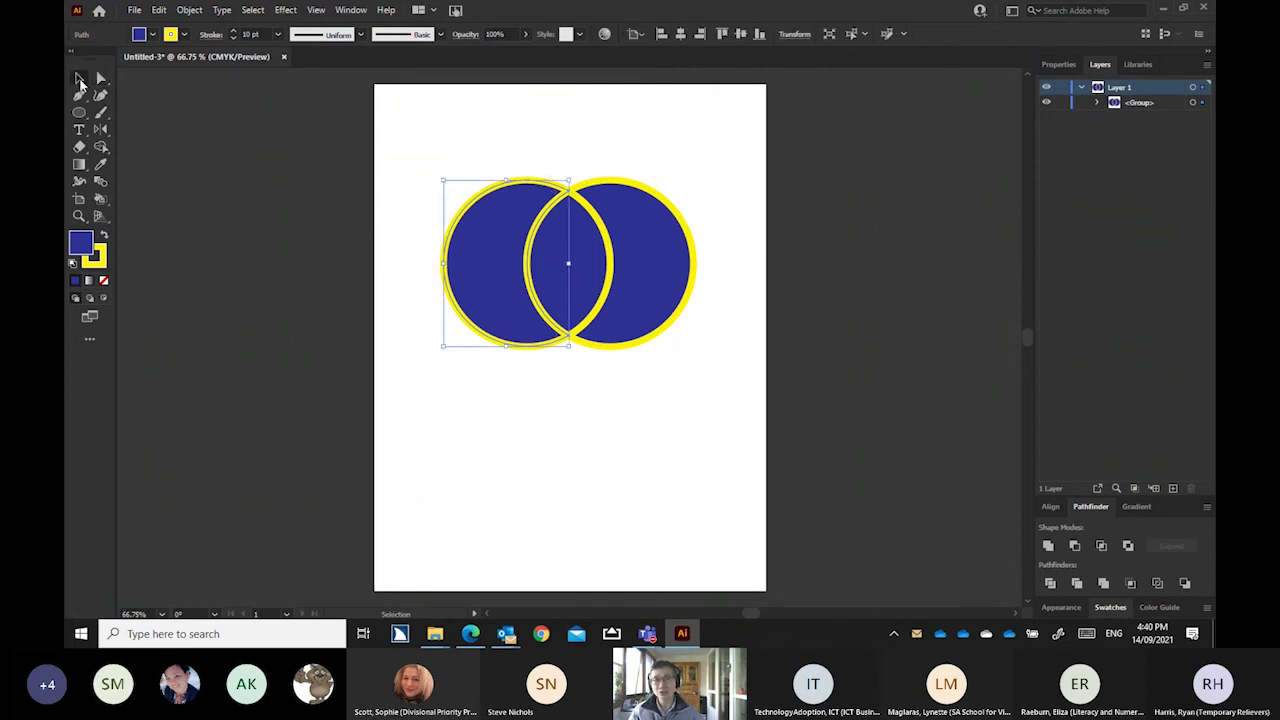
pyautogui.click(384, 139)
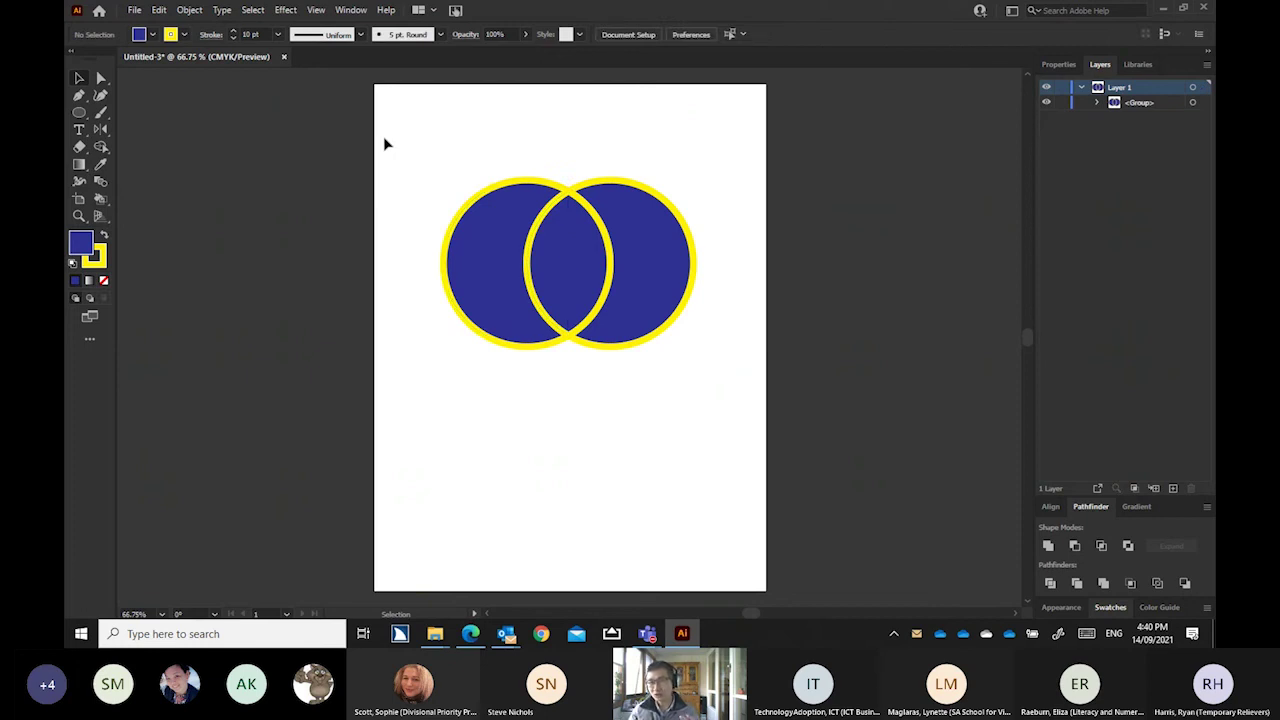
pyautogui.click(501, 290)
pyautogui.click(100, 77)
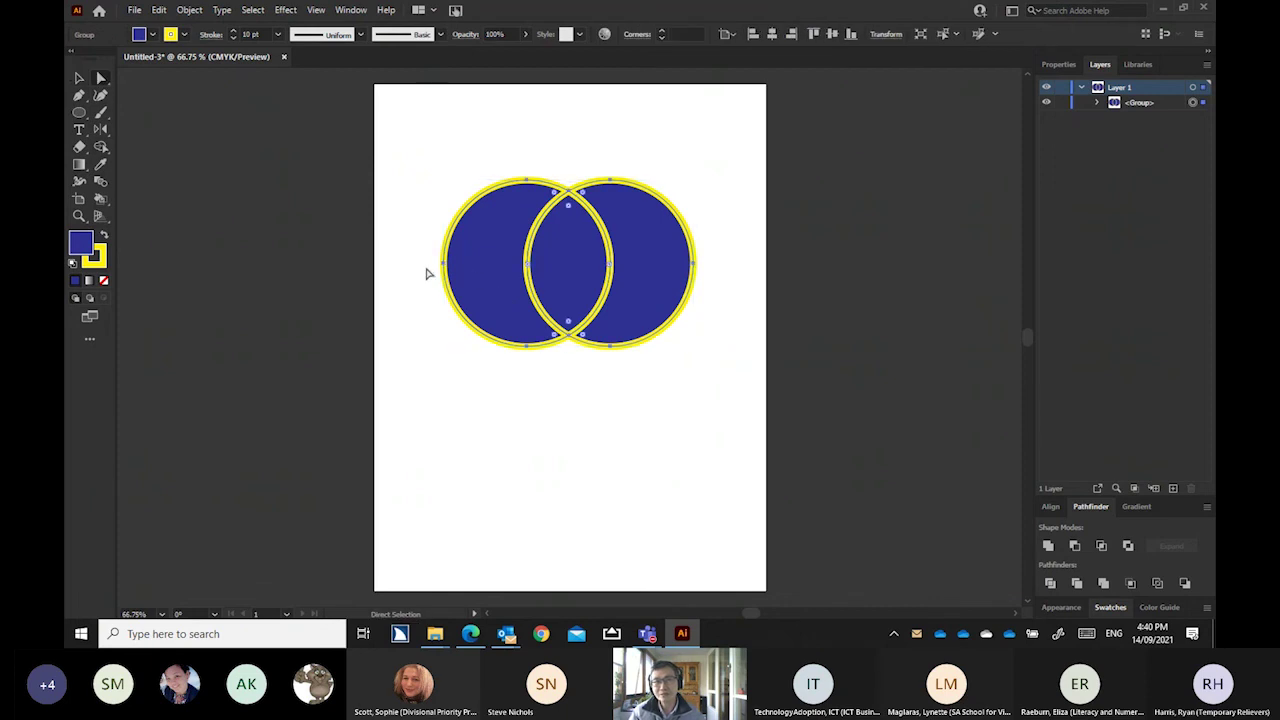
# Try moving the left crescent away from the rest of the group, undo the move, and deselect it
pyautogui.click(503, 306)
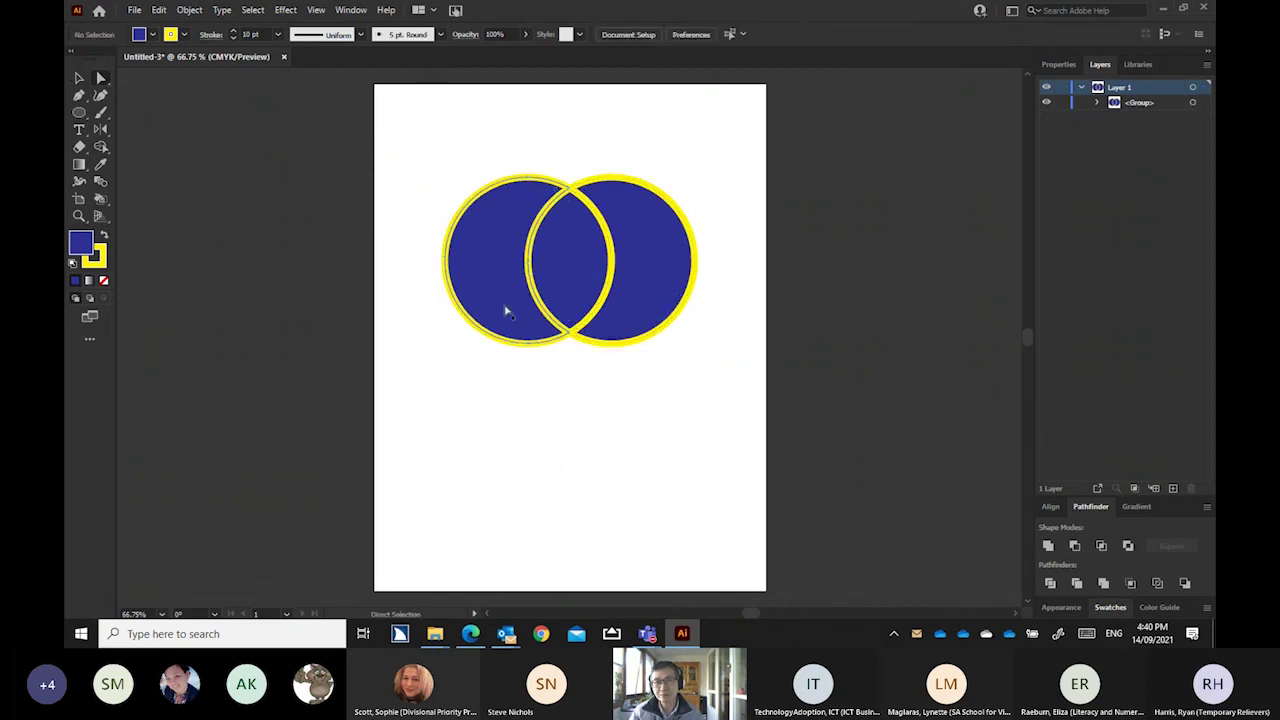
pyautogui.moveTo(503, 306); pyautogui.dragTo(466, 317)
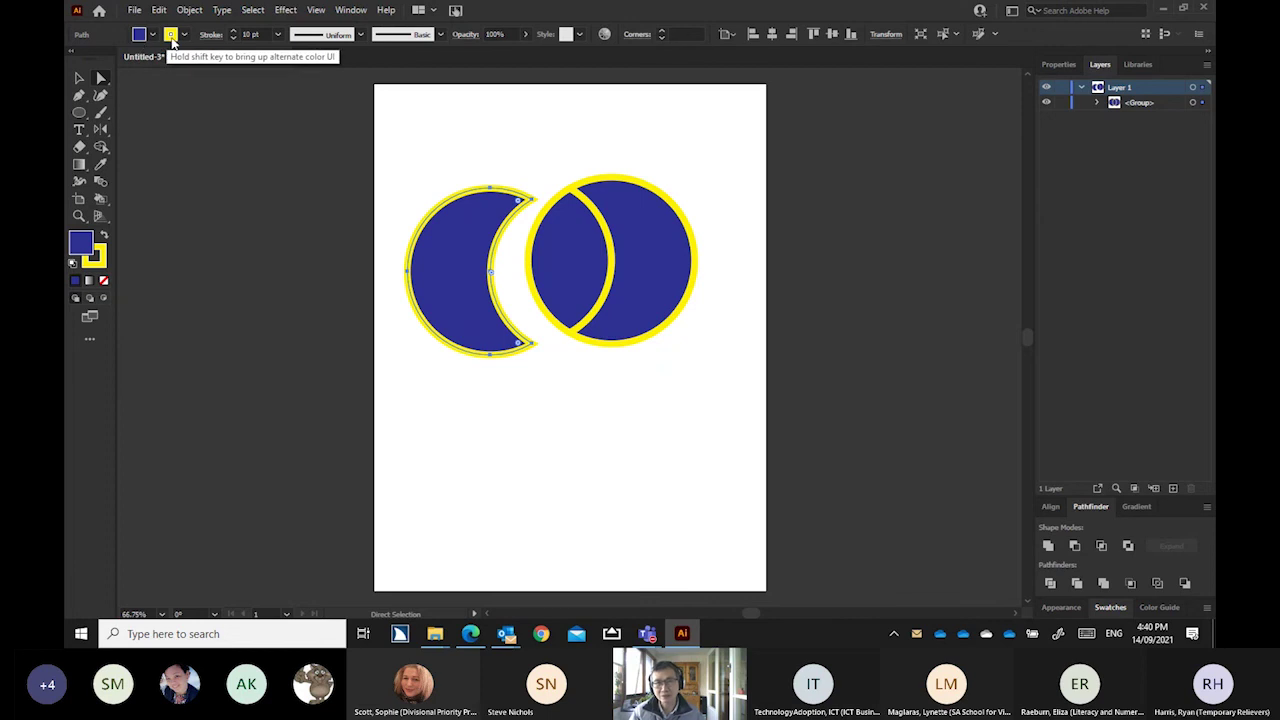
pyautogui.hotkey('ctrl', 'z')
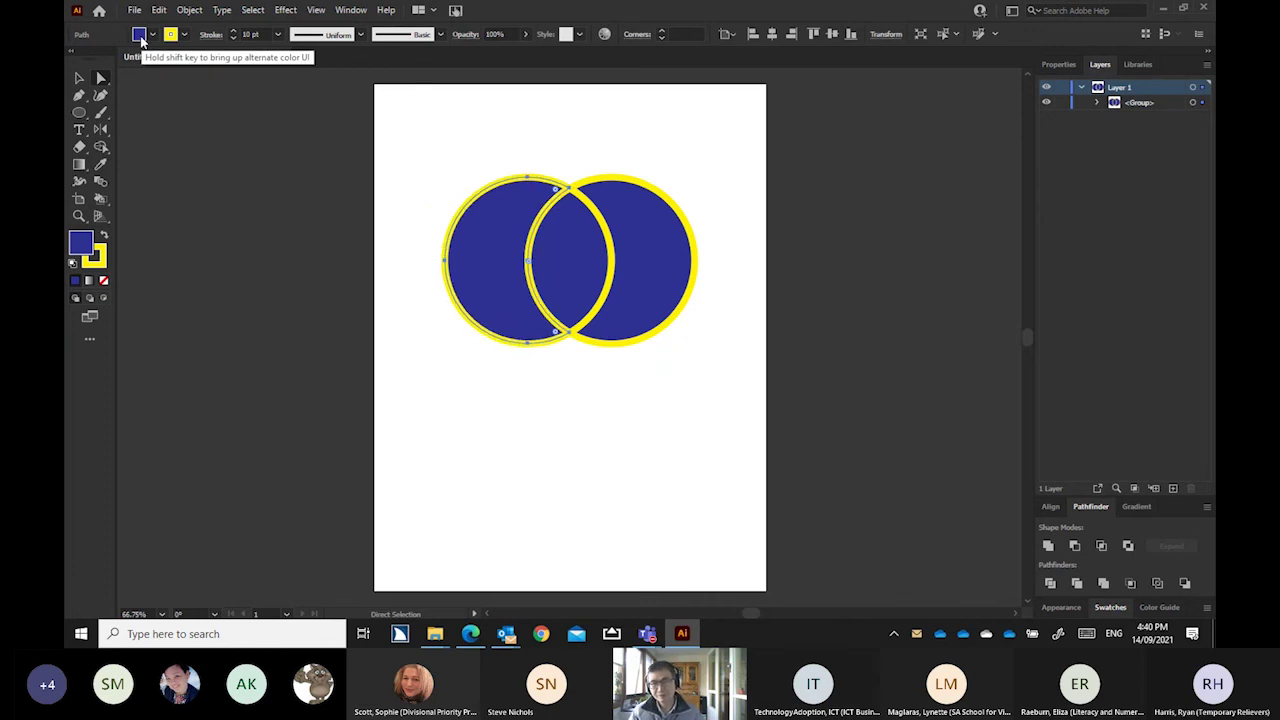
pyautogui.click(425, 175)
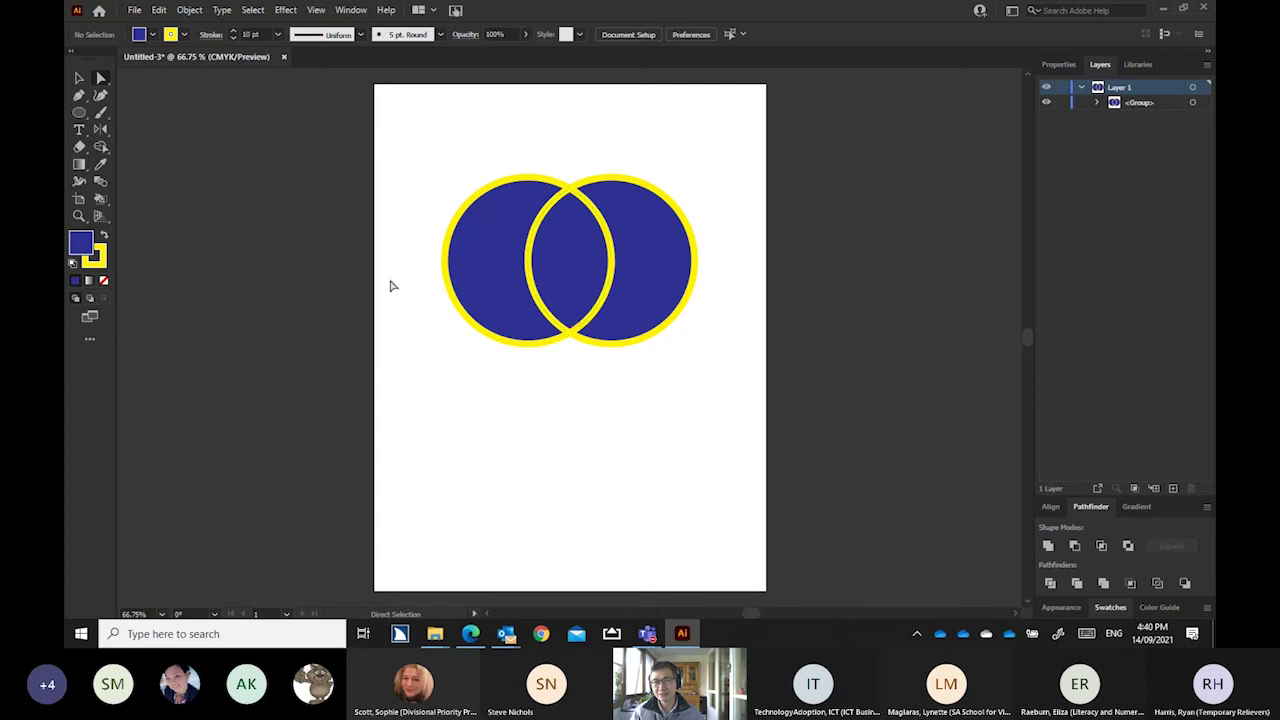
# Expand the fill and stroke of the whole divided circle group, and deselect it
pyautogui.click(79, 78)
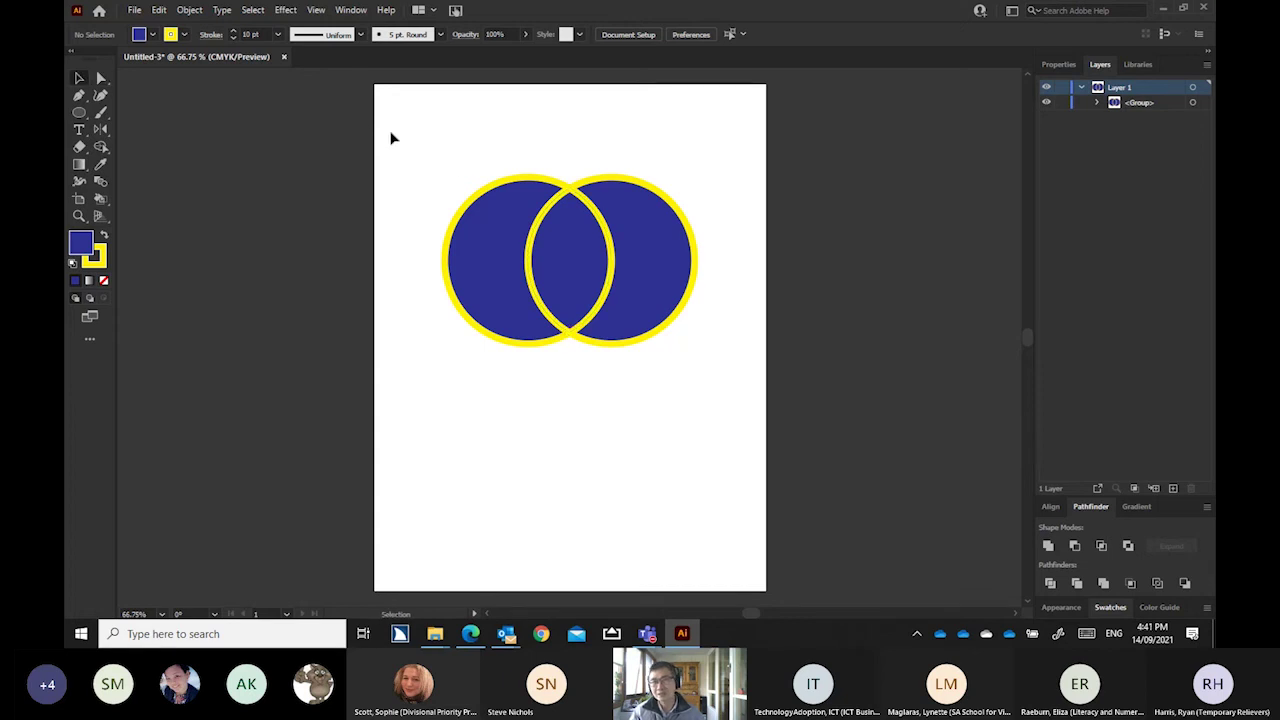
pyautogui.moveTo(391, 134); pyautogui.dragTo(729, 390)
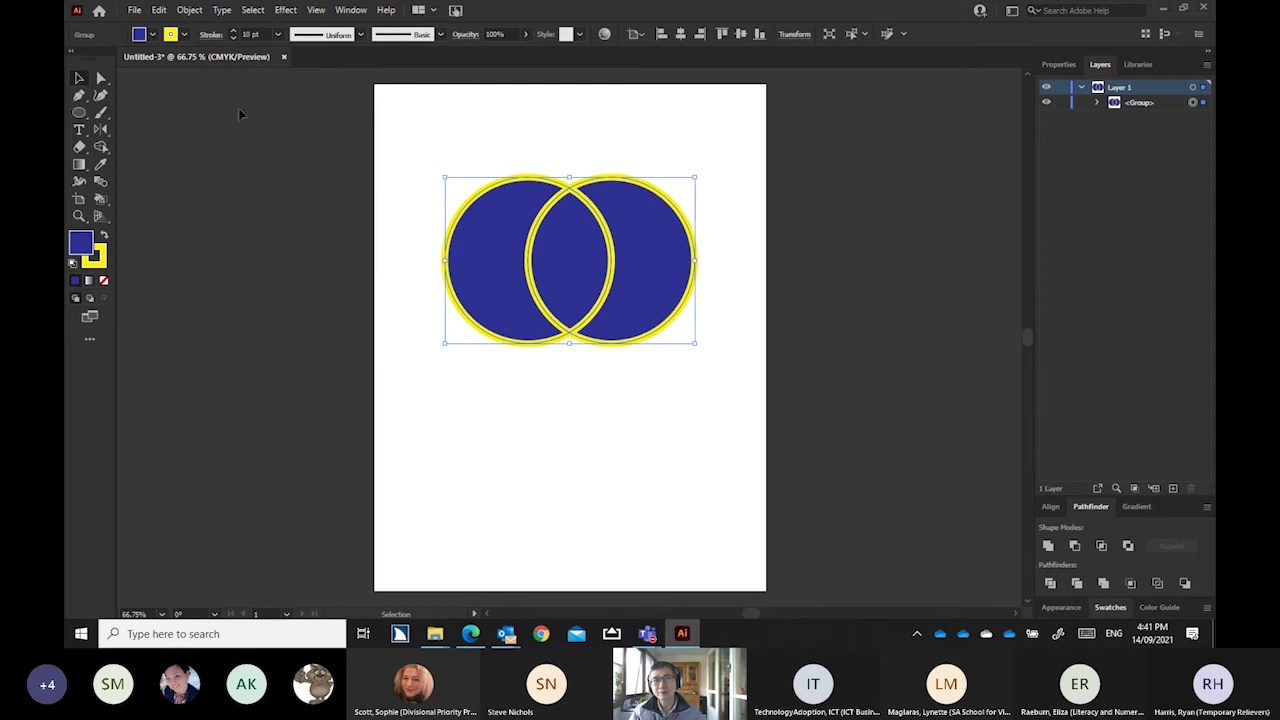
pyautogui.click(191, 12)
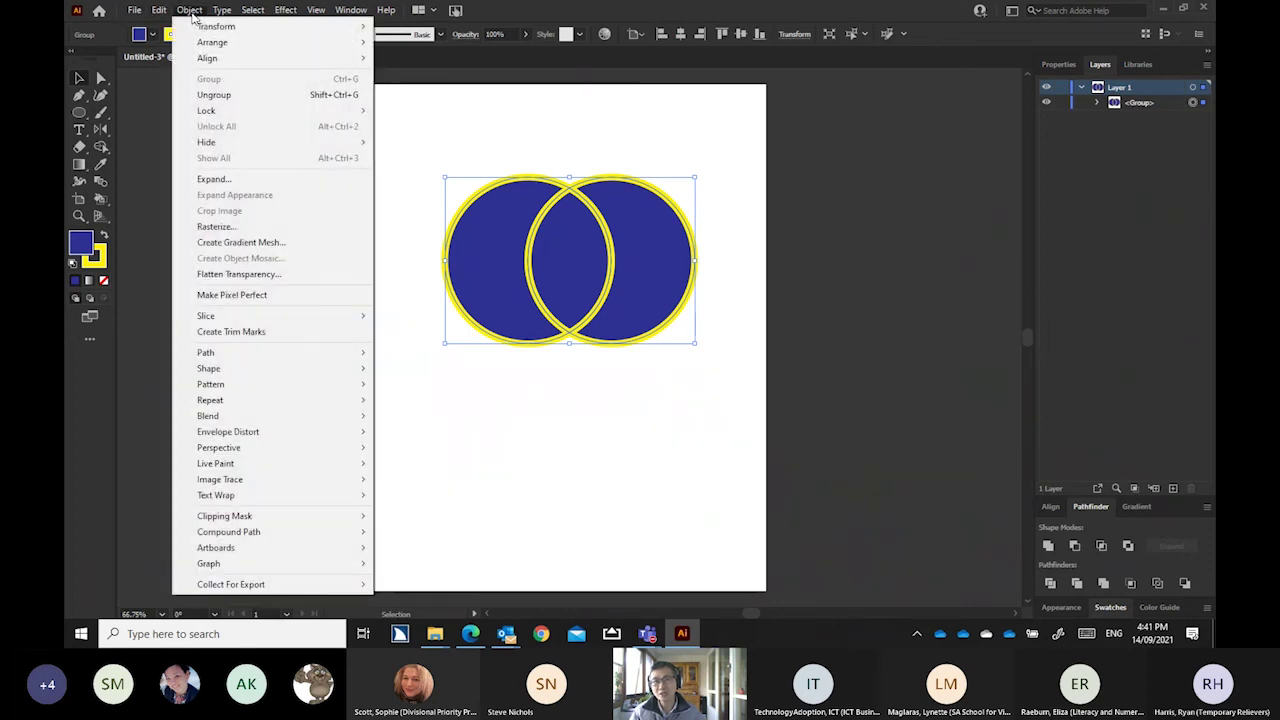
pyautogui.click(213, 180)
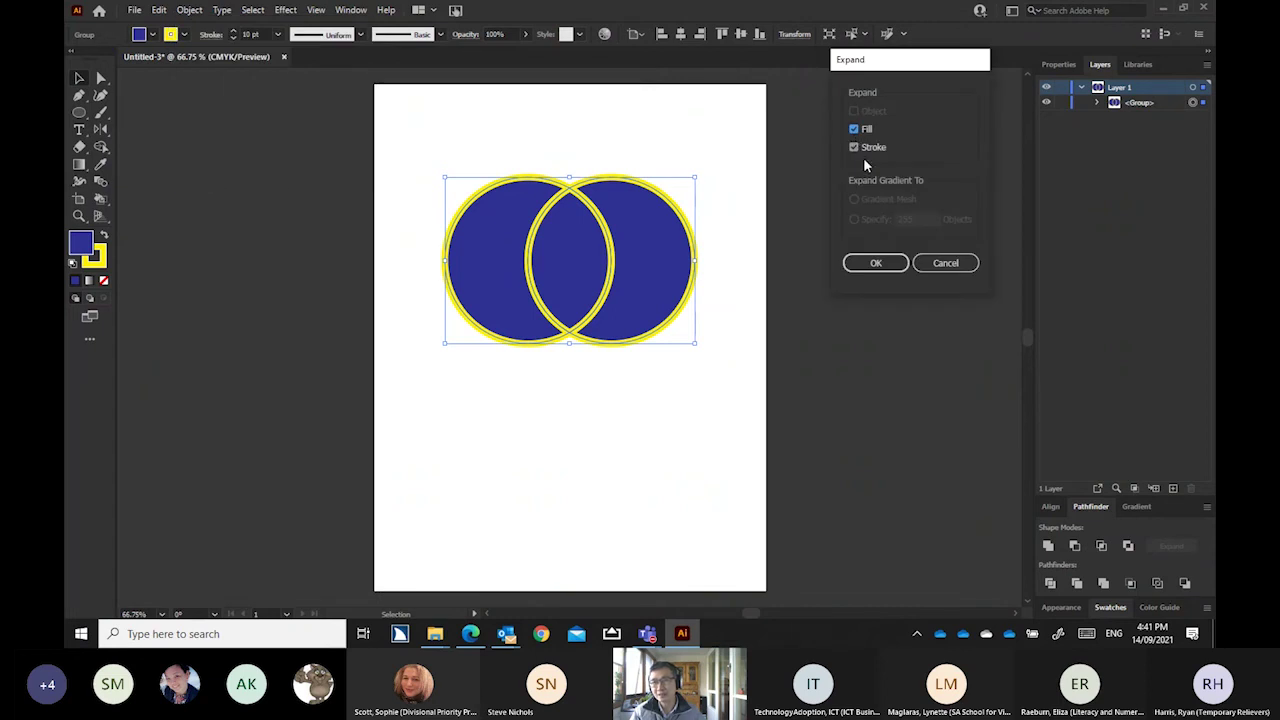
pyautogui.click(875, 262)
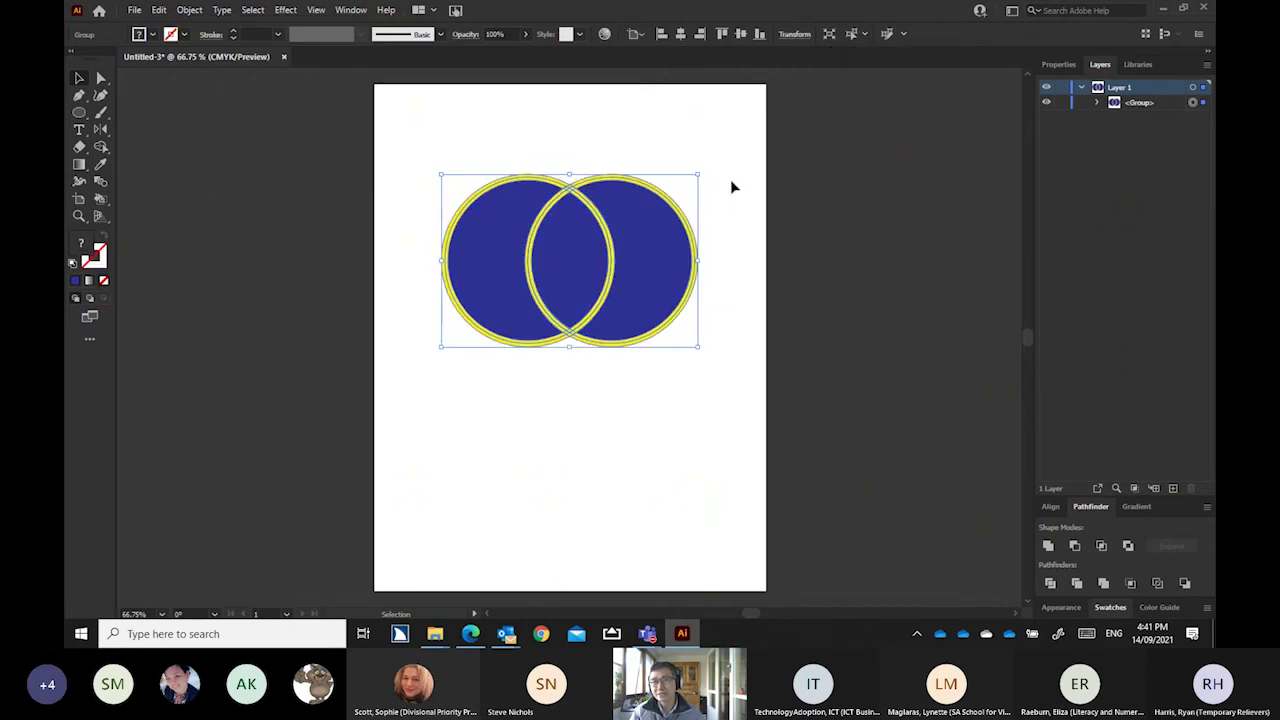
pyautogui.click(677, 134)
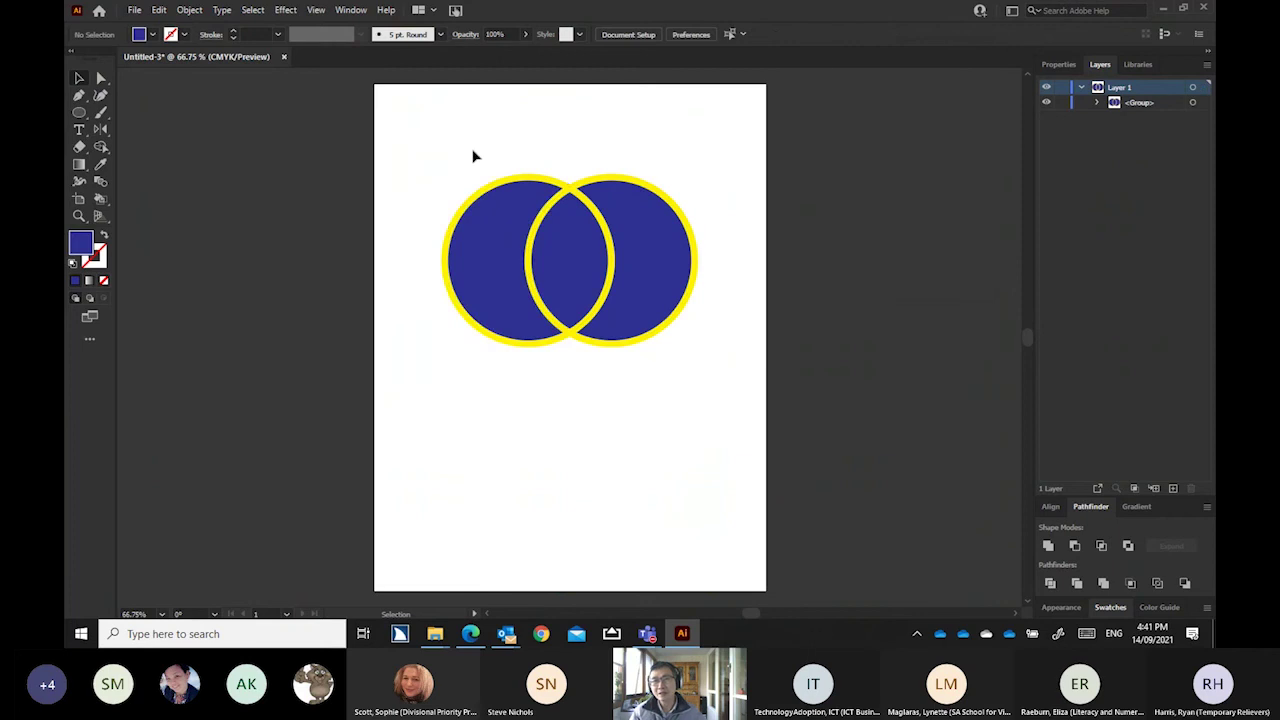
# Select only the yellow outline of the left crescent with the Direct Selection tool and delete it
pyautogui.click(474, 203)
pyautogui.press('a')
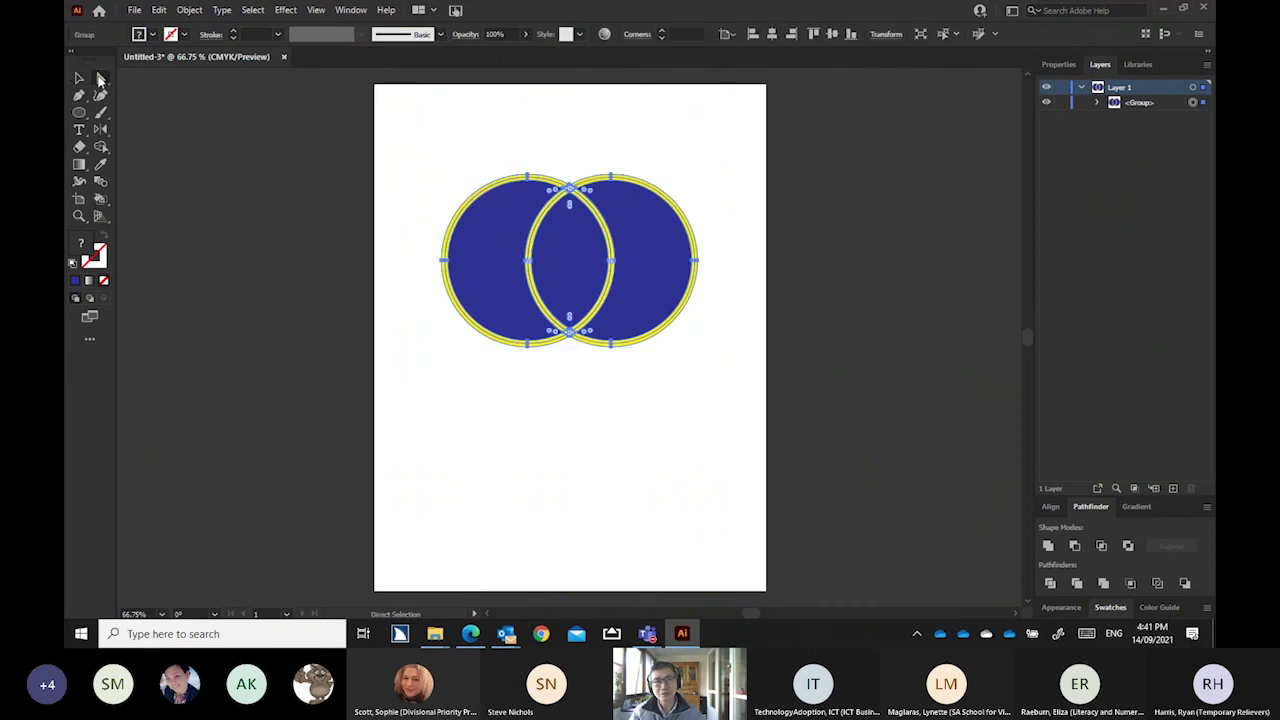
pyautogui.click(491, 173)
pyautogui.click(477, 201)
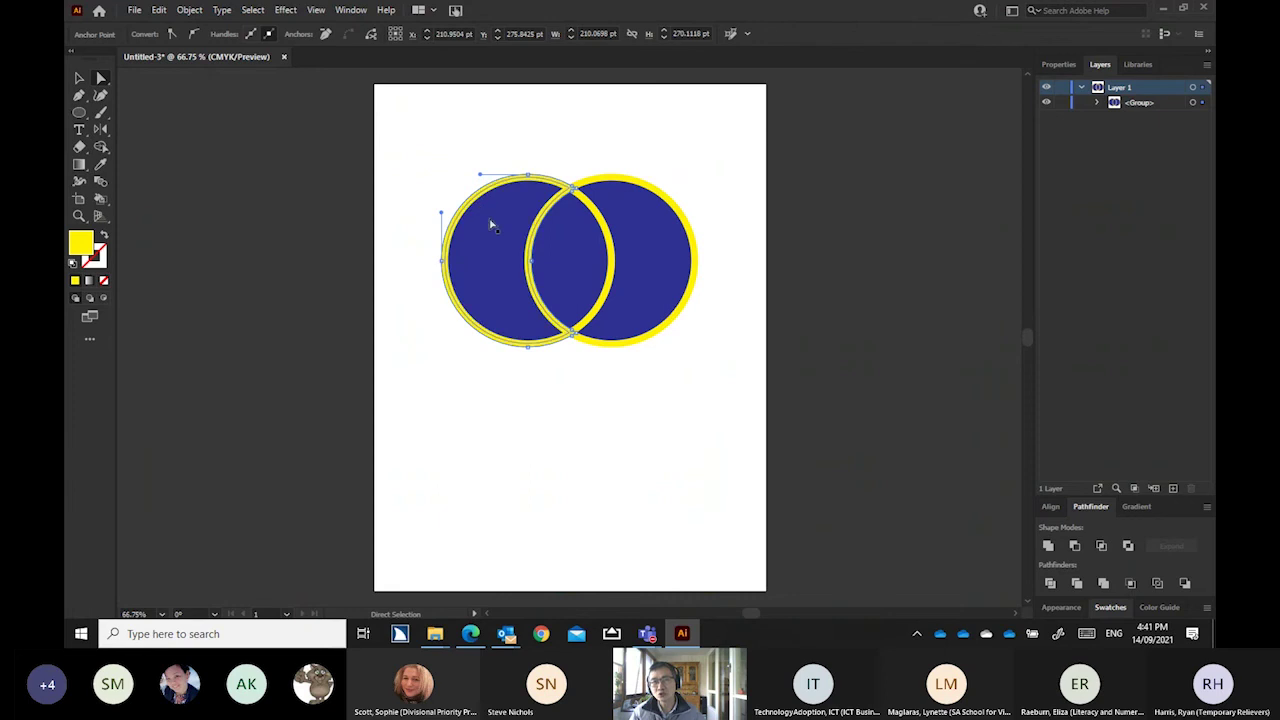
pyautogui.click(467, 212)
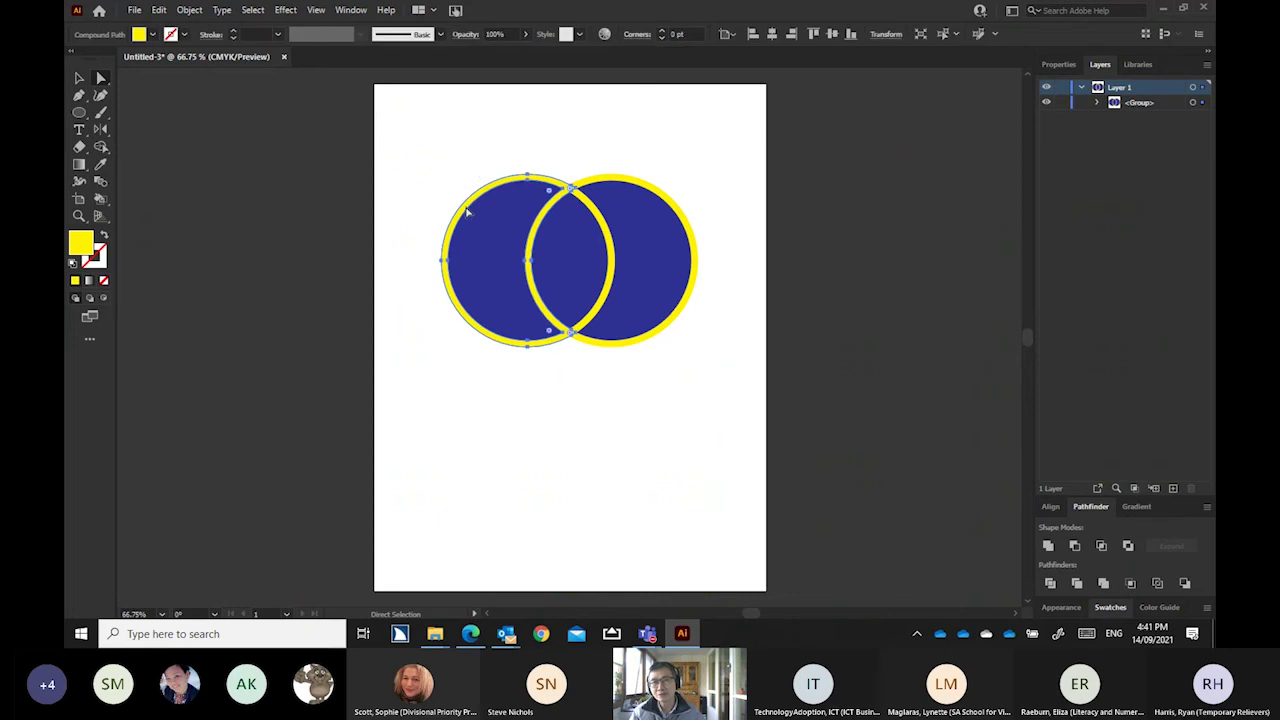
pyautogui.press('Delete')
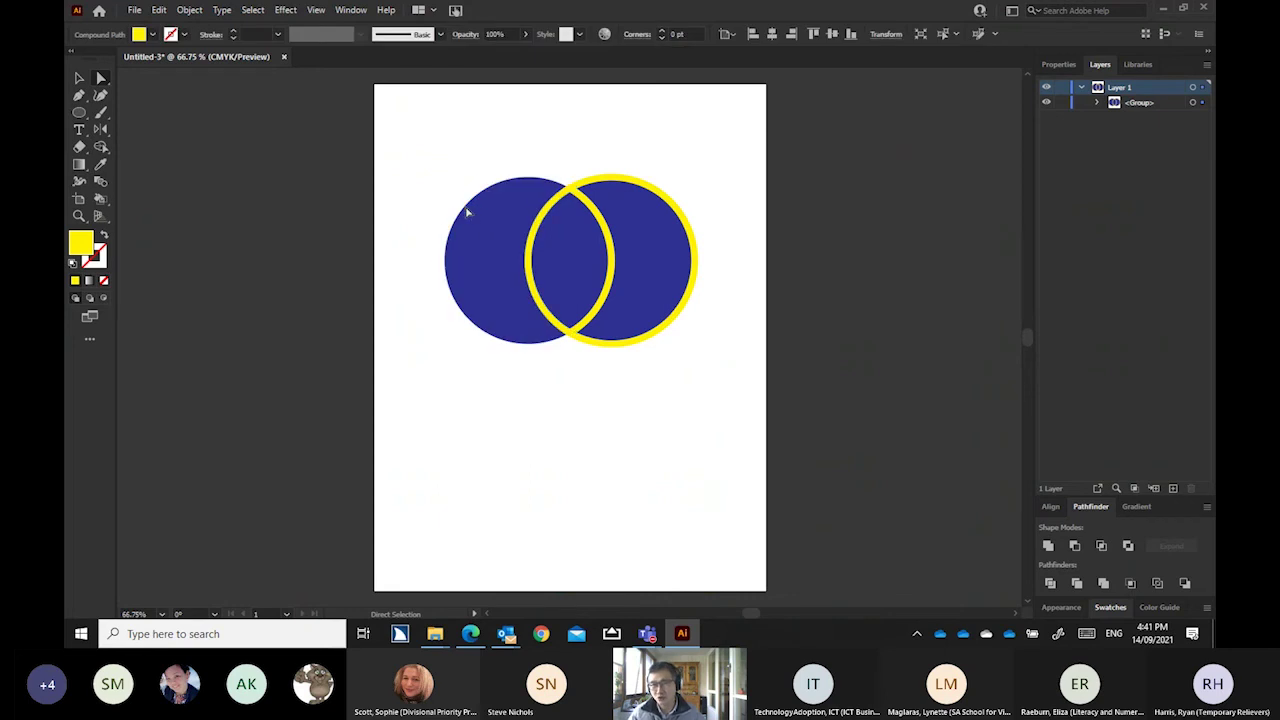
# Delete the yellow outline of the right crescent
pyautogui.click(593, 186)
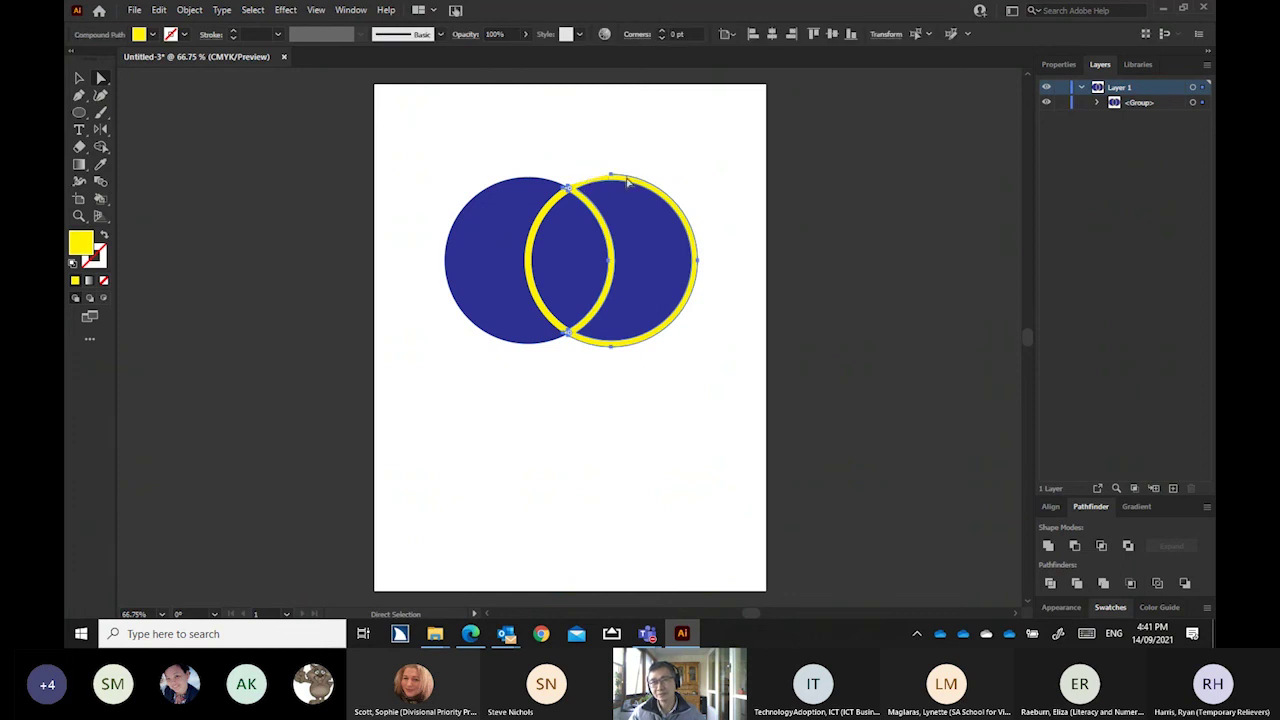
pyautogui.click(628, 181)
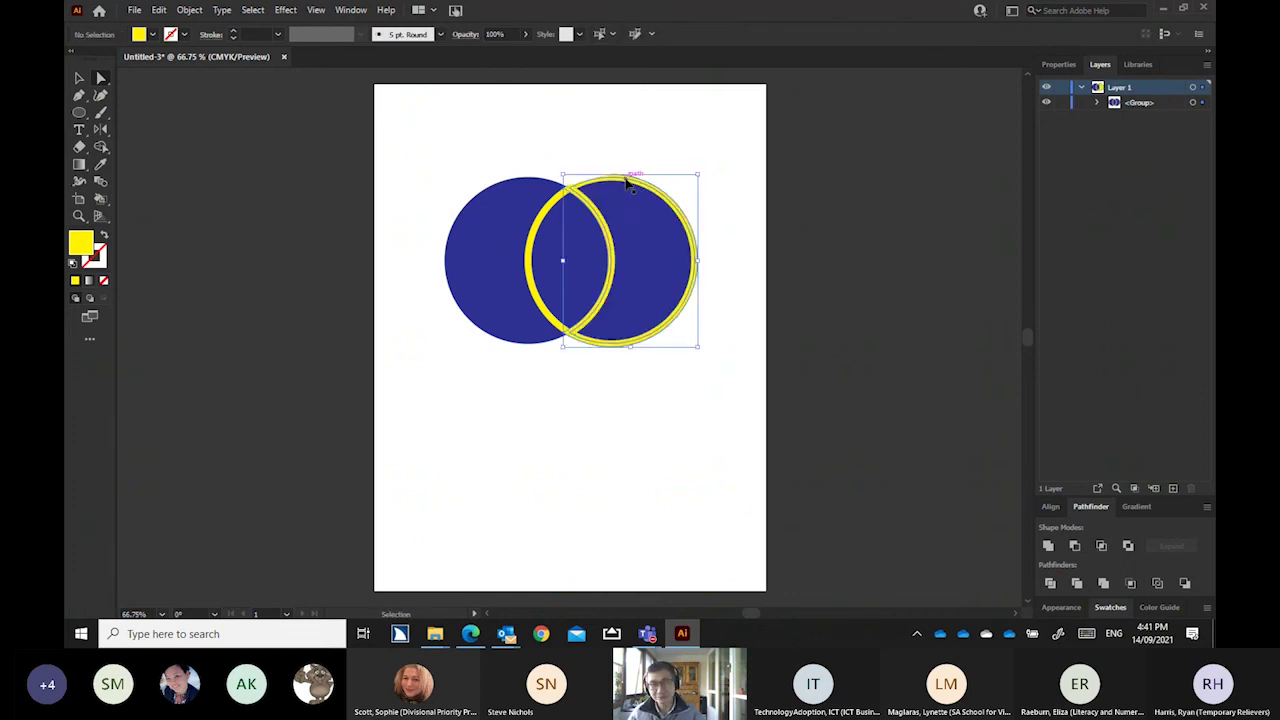
pyautogui.click(628, 181)
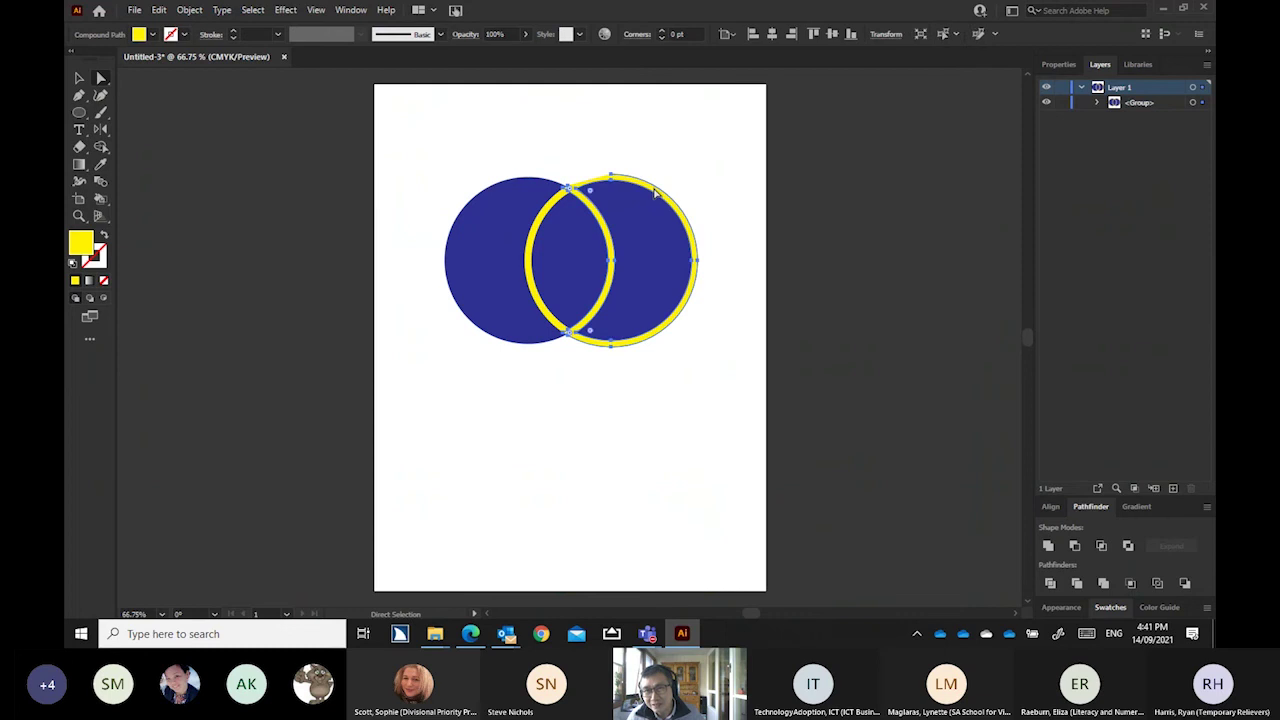
pyautogui.press('Delete')
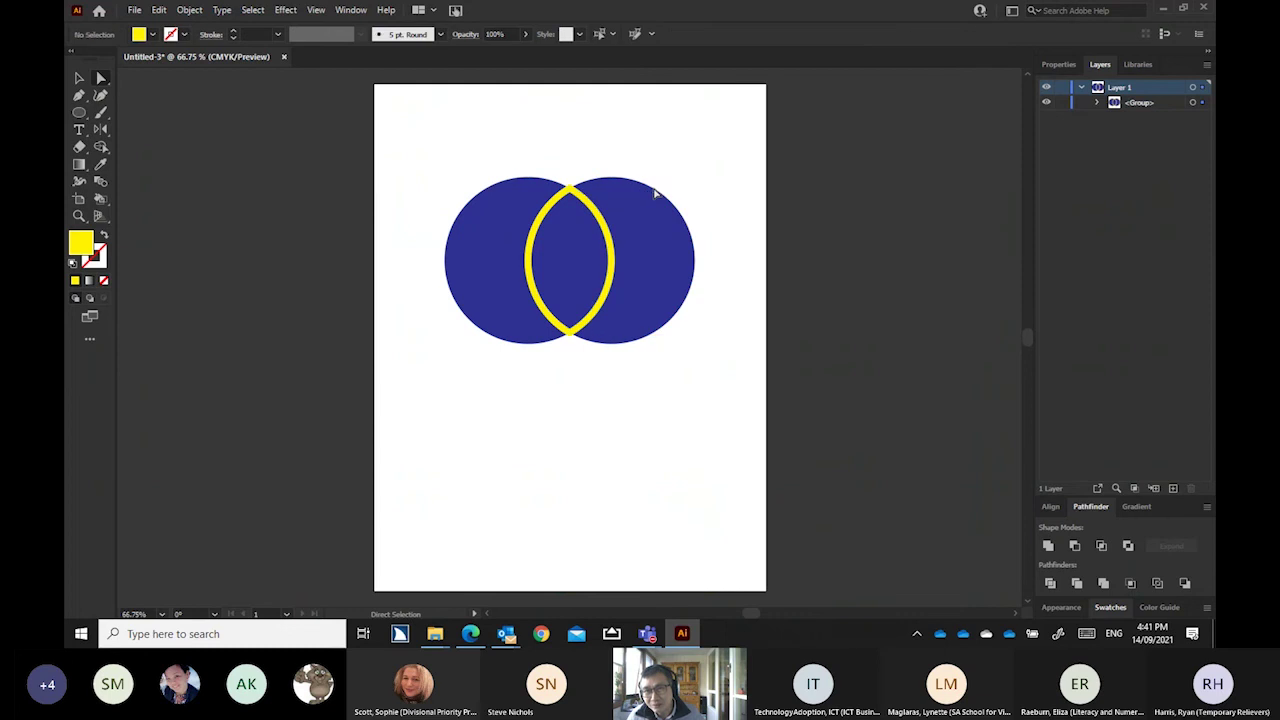
# Delete the yellow outline of the middle lens, and undo the deletion
pyautogui.click(601, 225)
pyautogui.press('Delete')
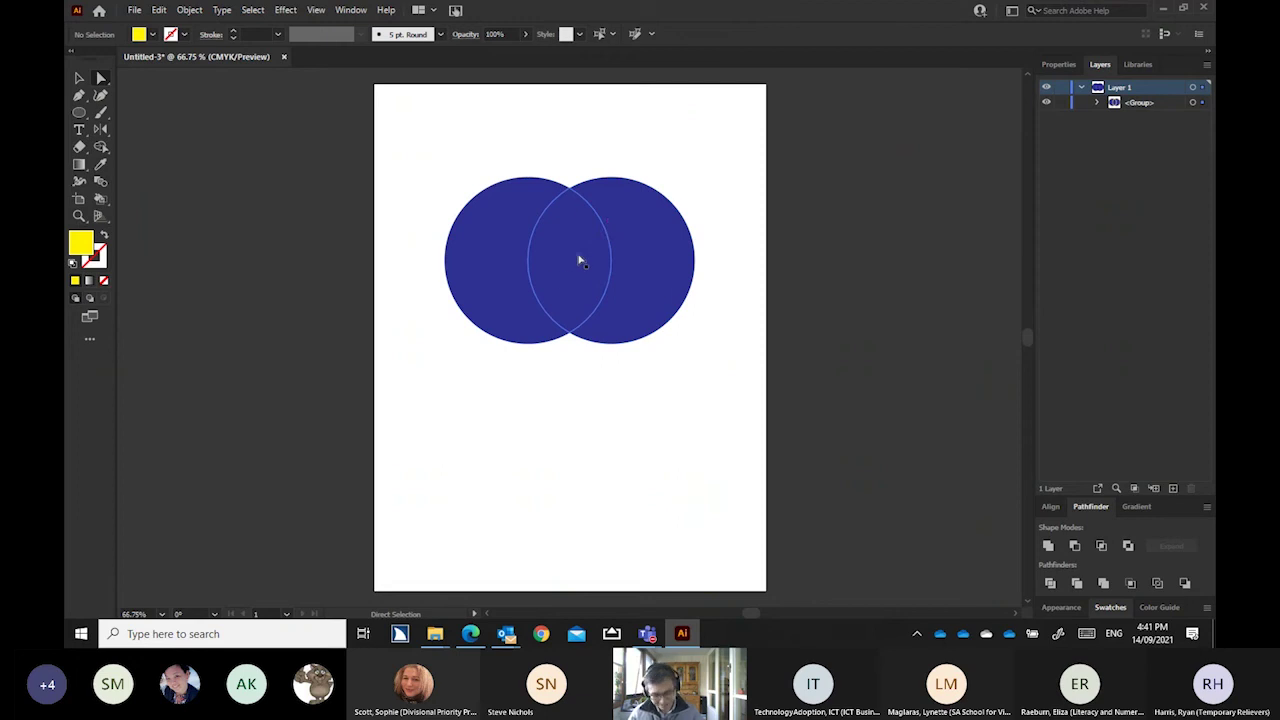
pyautogui.hotkey('ctrl', 'z')
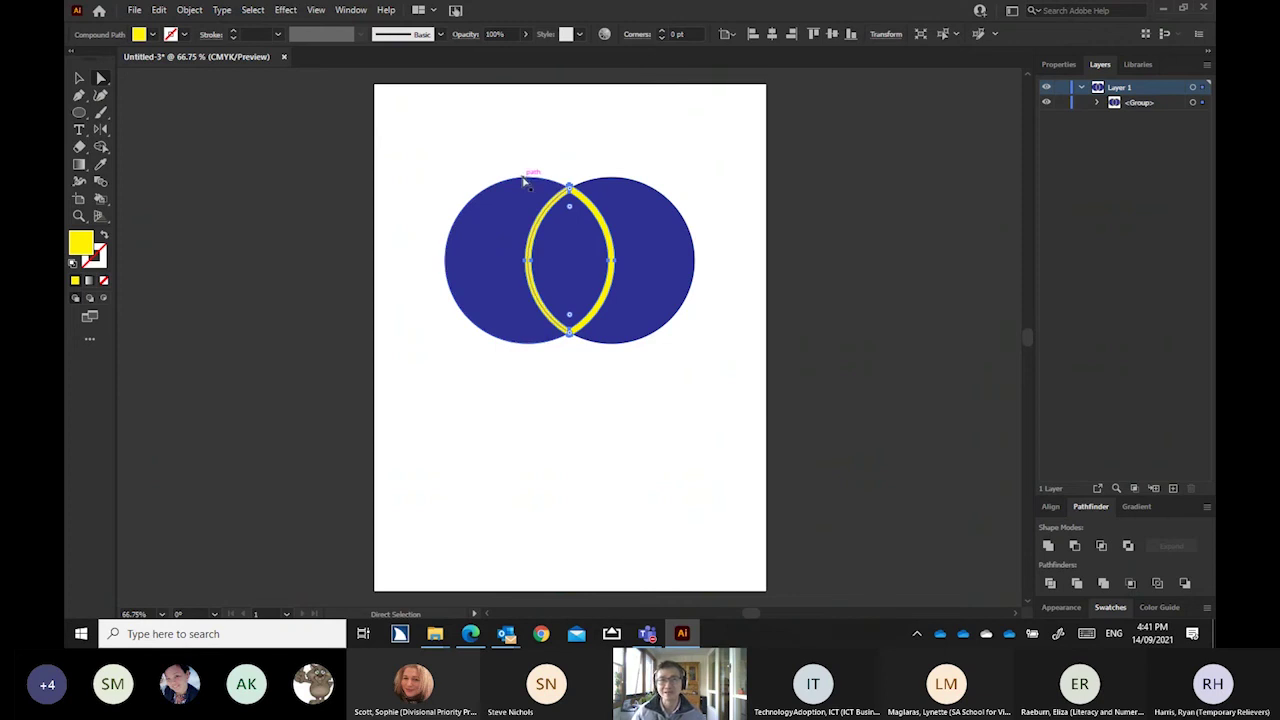
# Close the Untitled-3 document without saving and open the recent file Demo.ai
pyautogui.click(283, 57)
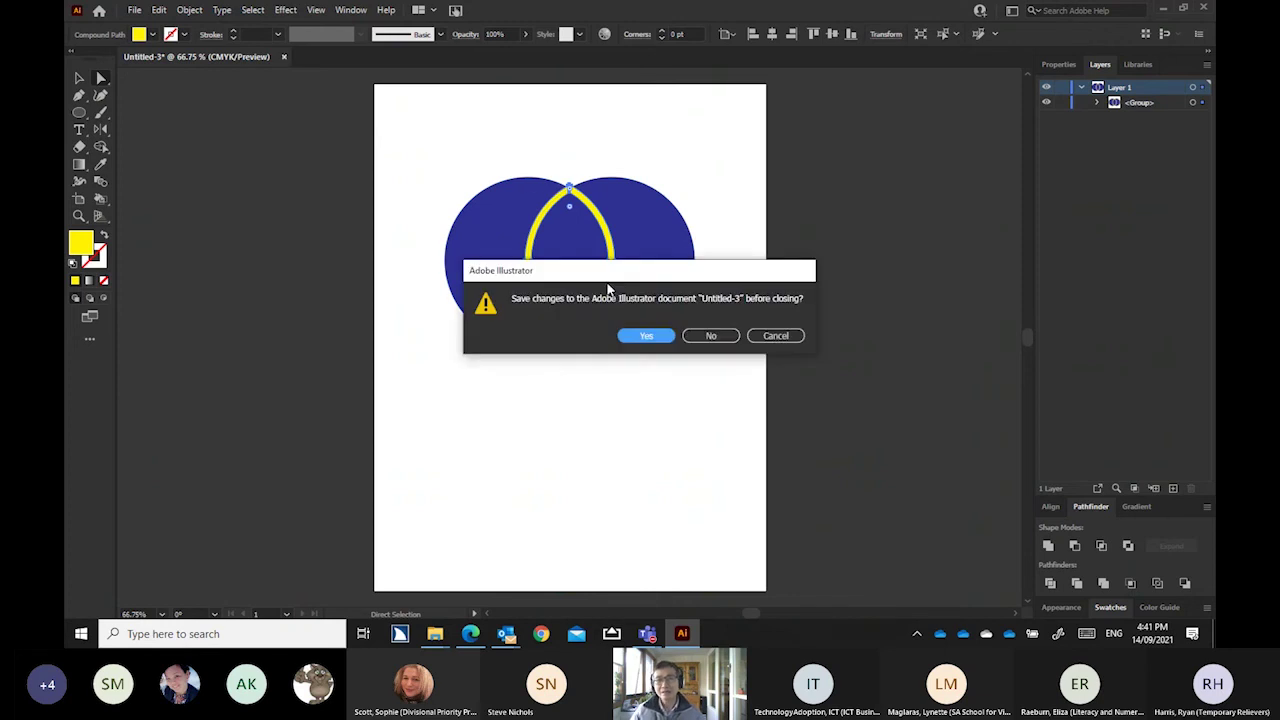
pyautogui.click(717, 338)
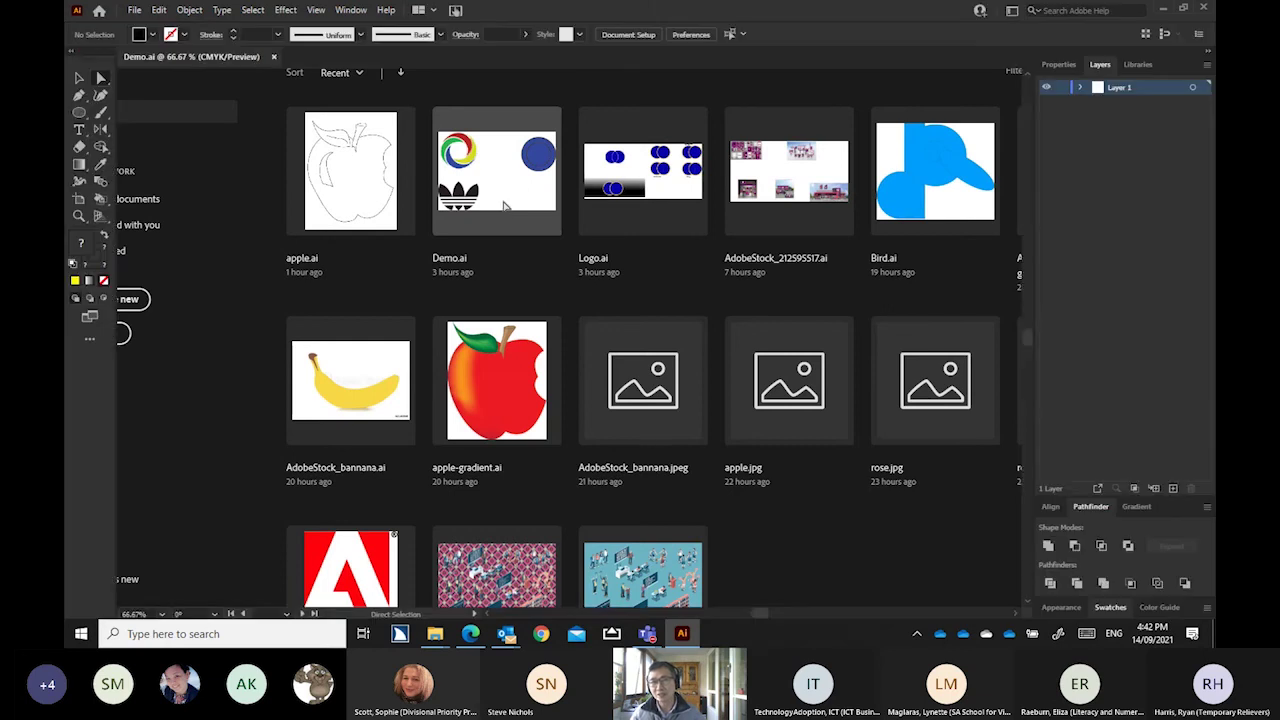
pyautogui.click(505, 205)
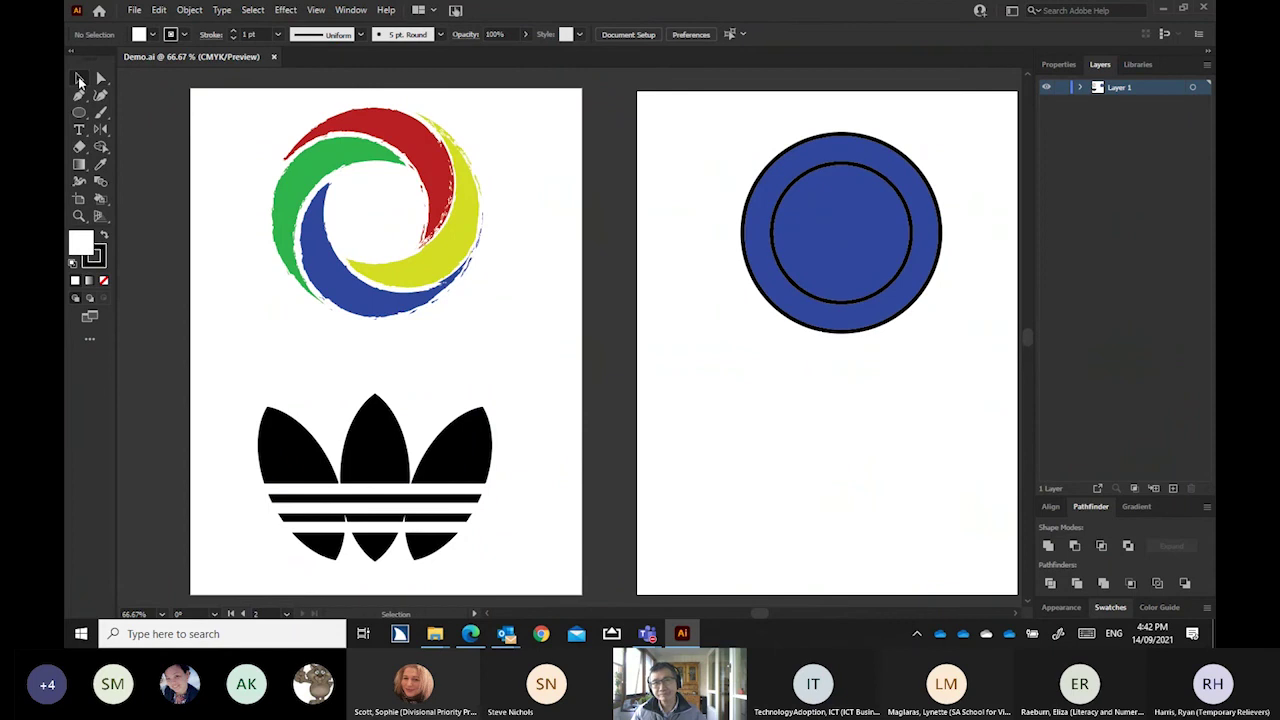
# Try moving the small inner circle down and out of the large blue circle, and undo the move
pyautogui.click(79, 77)
pyautogui.moveTo(854, 225); pyautogui.dragTo(908, 350)
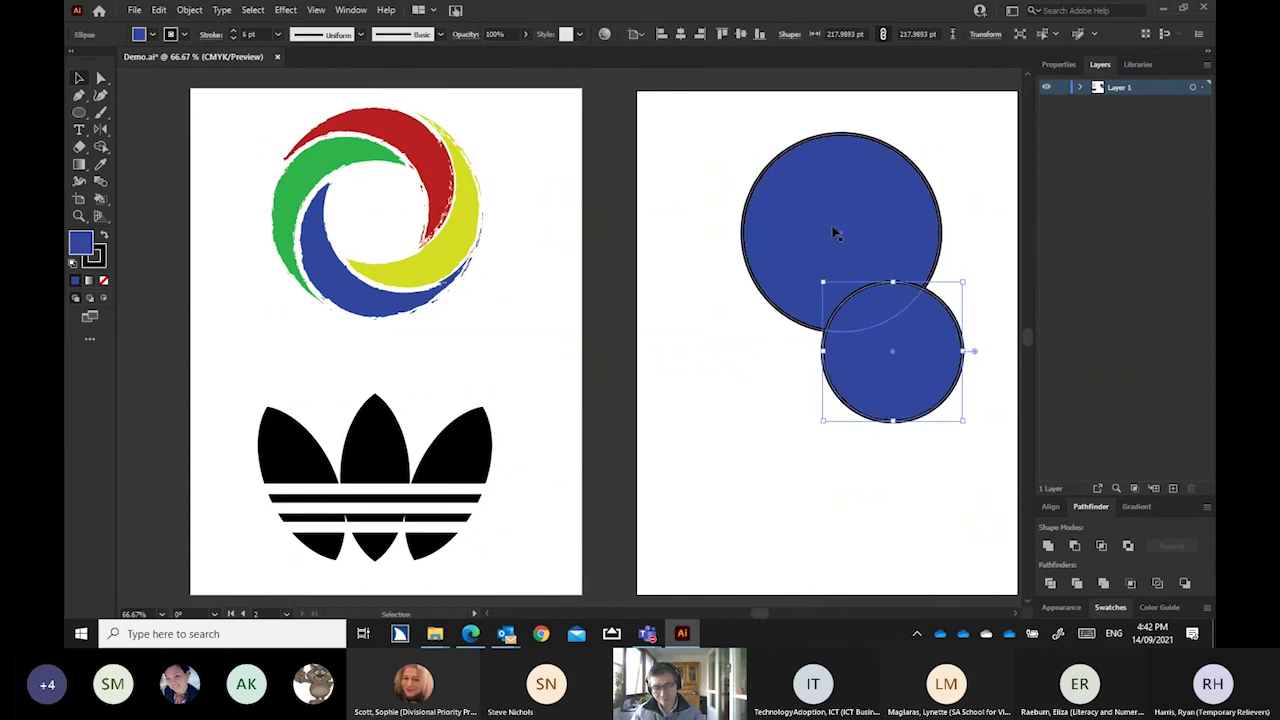
pyautogui.hotkey('ctrl', 'z')
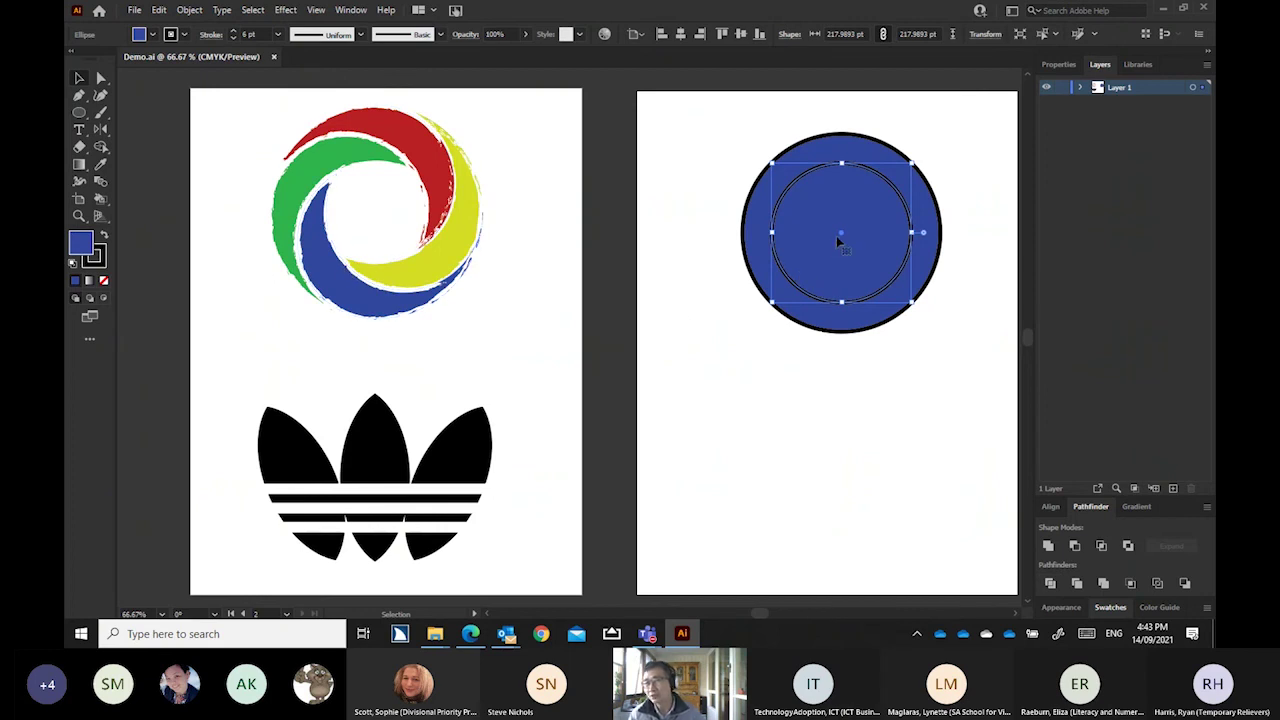
# Move the small circle up to the large circle's top edge, and place a copy of it against the large circle's right edge
pyautogui.moveTo(823, 242); pyautogui.dragTo(820, 220)
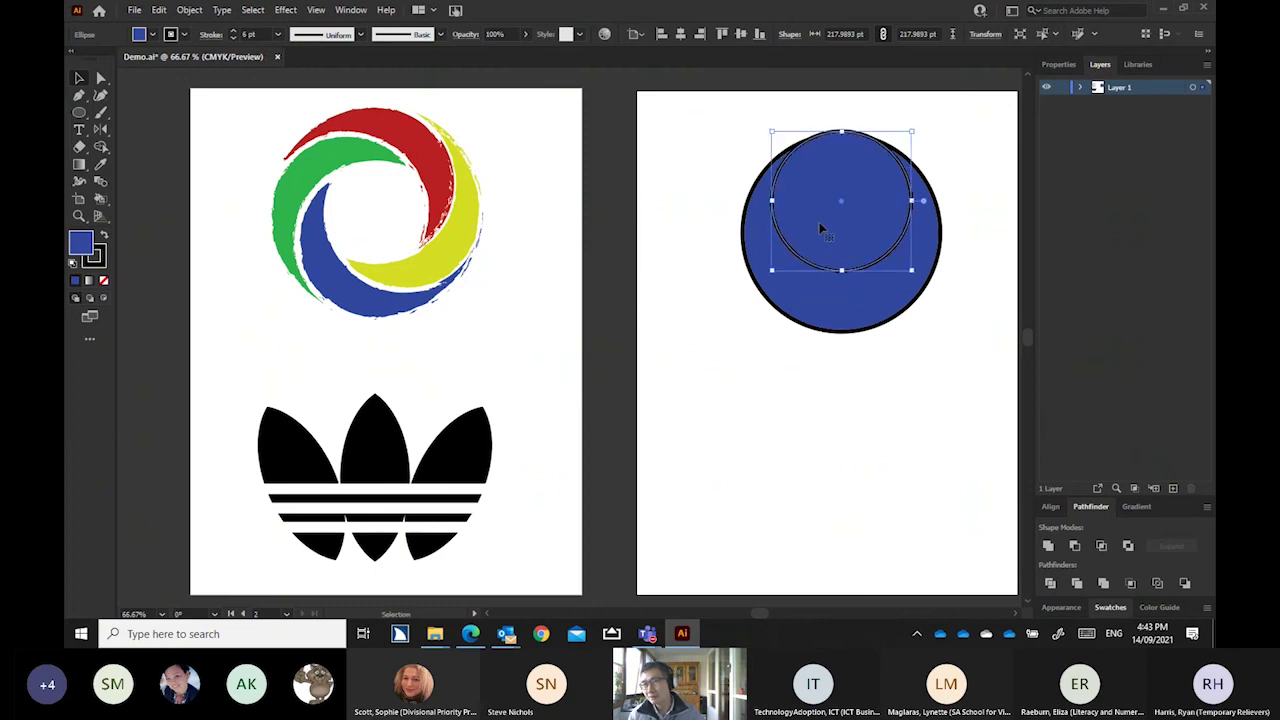
pyautogui.press('a')
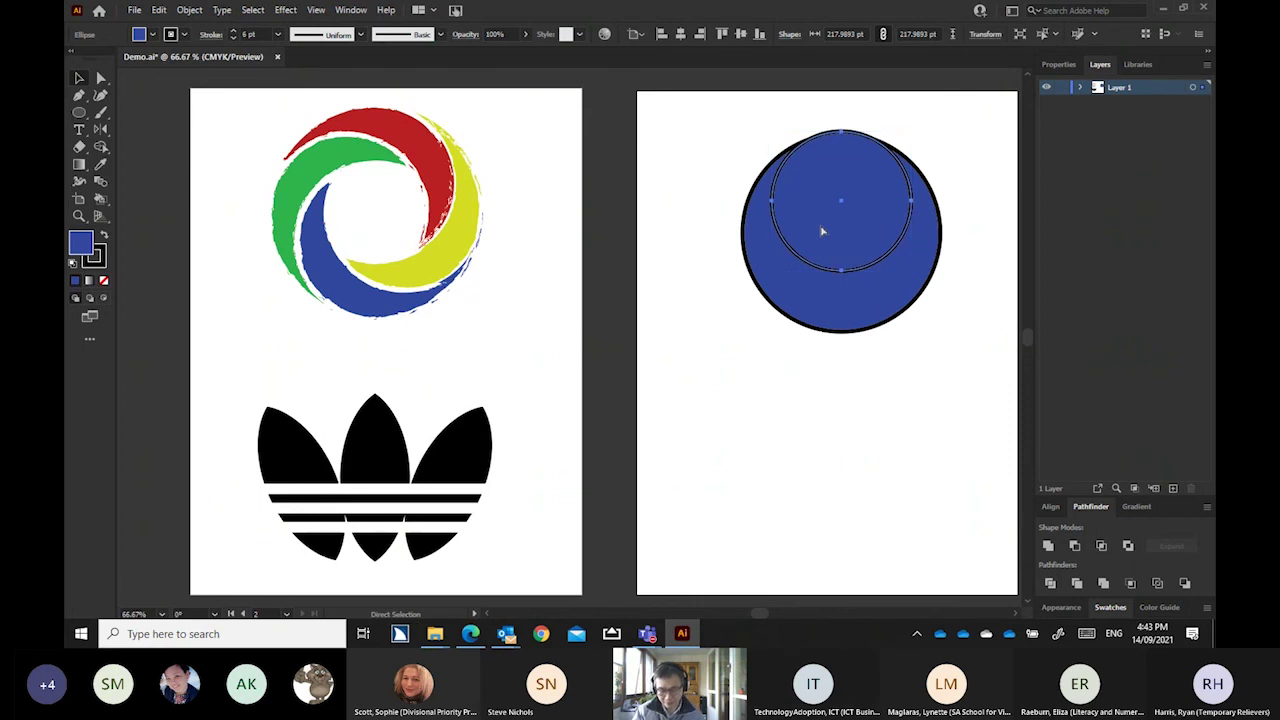
pyautogui.hotkey('ctrl', 'c')
pyautogui.hotkey('ctrl', 'v')
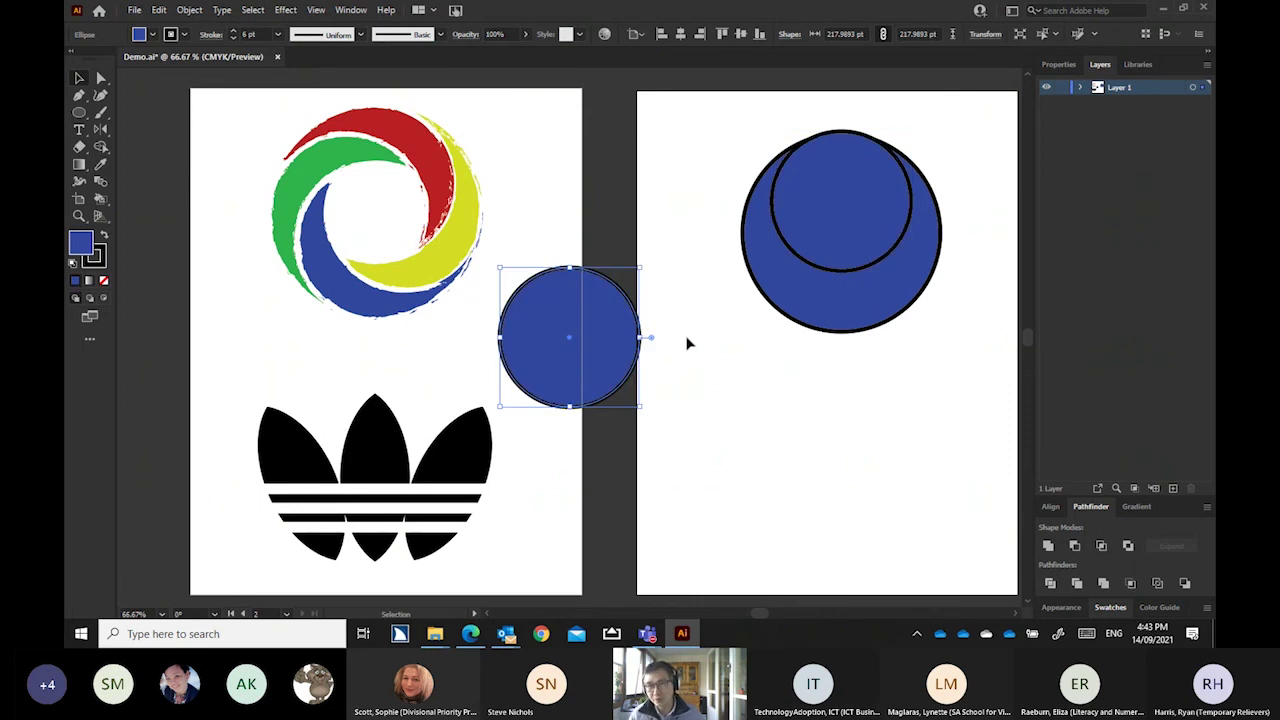
pyautogui.moveTo(558, 354); pyautogui.dragTo(848, 259)
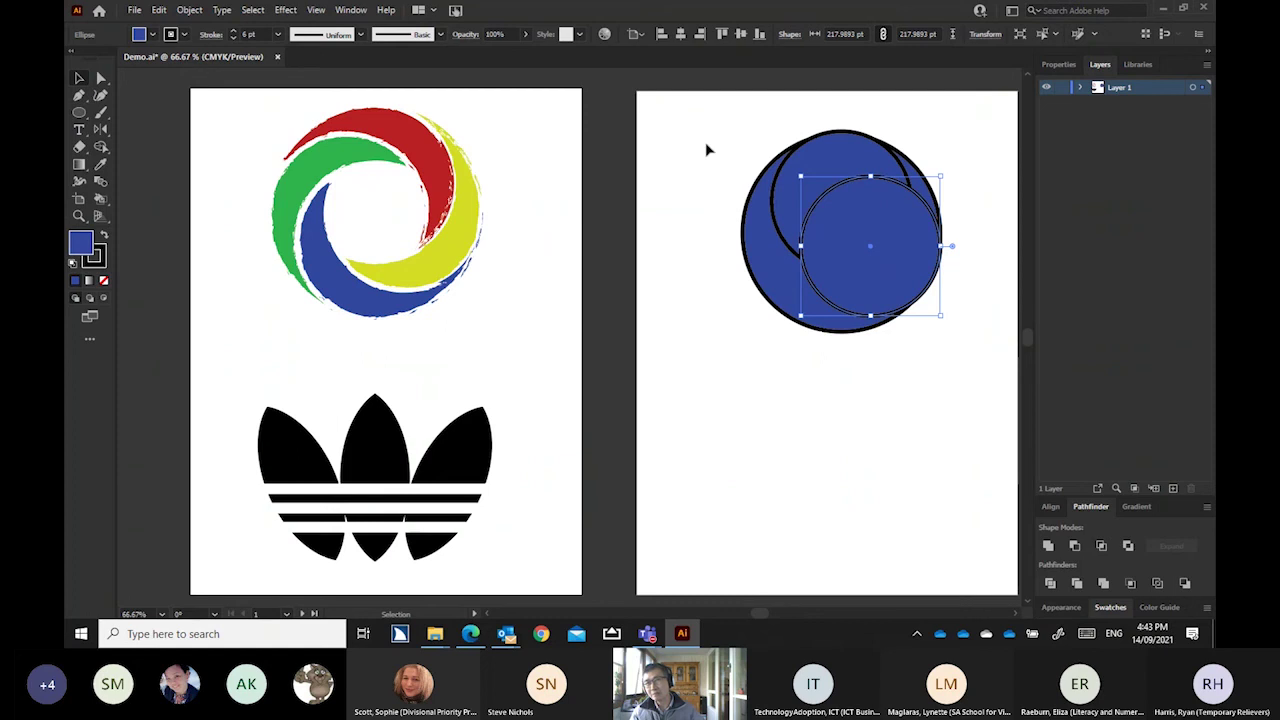
# Select all three overlapping blue circles and apply the Pathfinder Divide operation
pyautogui.moveTo(684, 124); pyautogui.dragTo(795, 373)
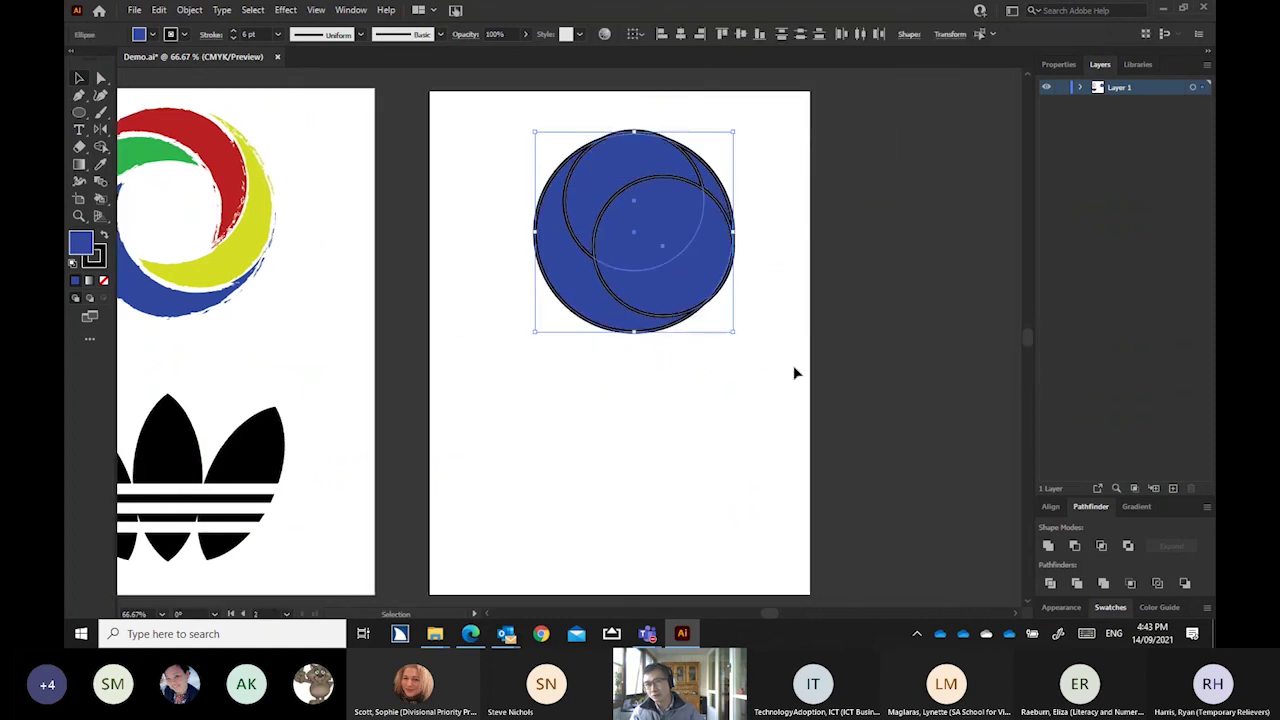
pyautogui.click(1050, 584)
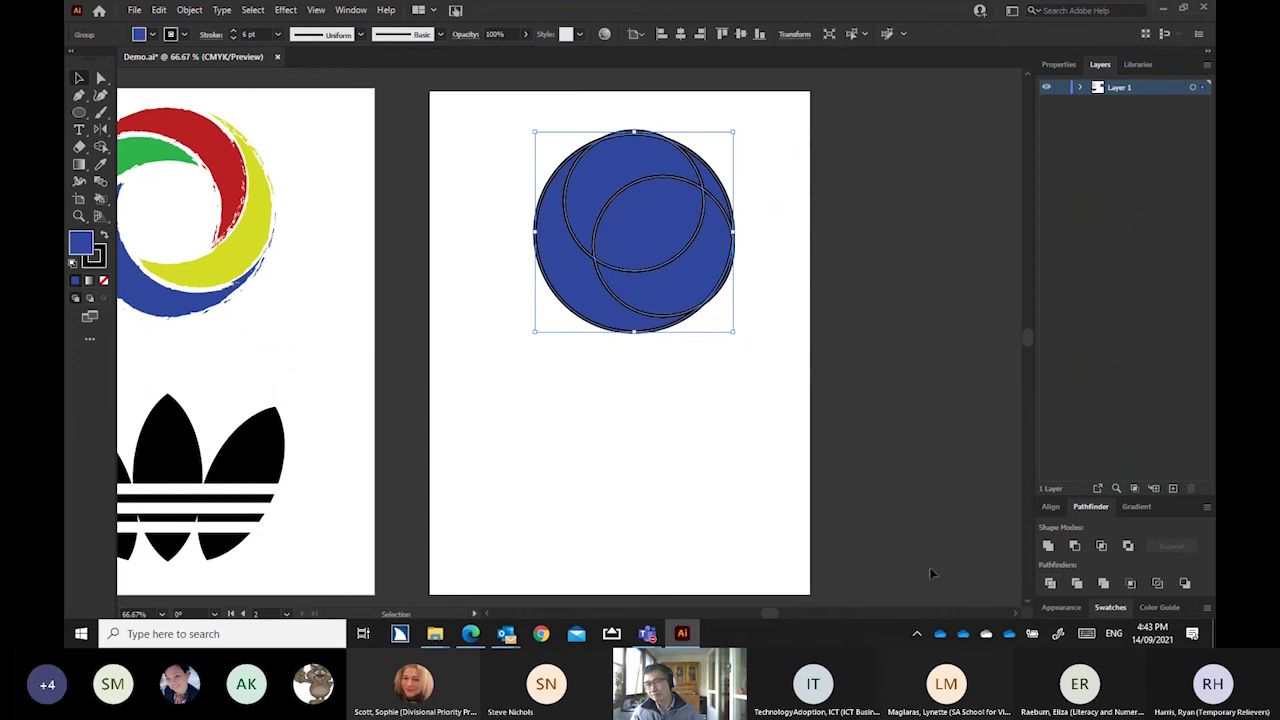
pyautogui.click(846, 559)
pyautogui.hscroll(-3, 905, 534)
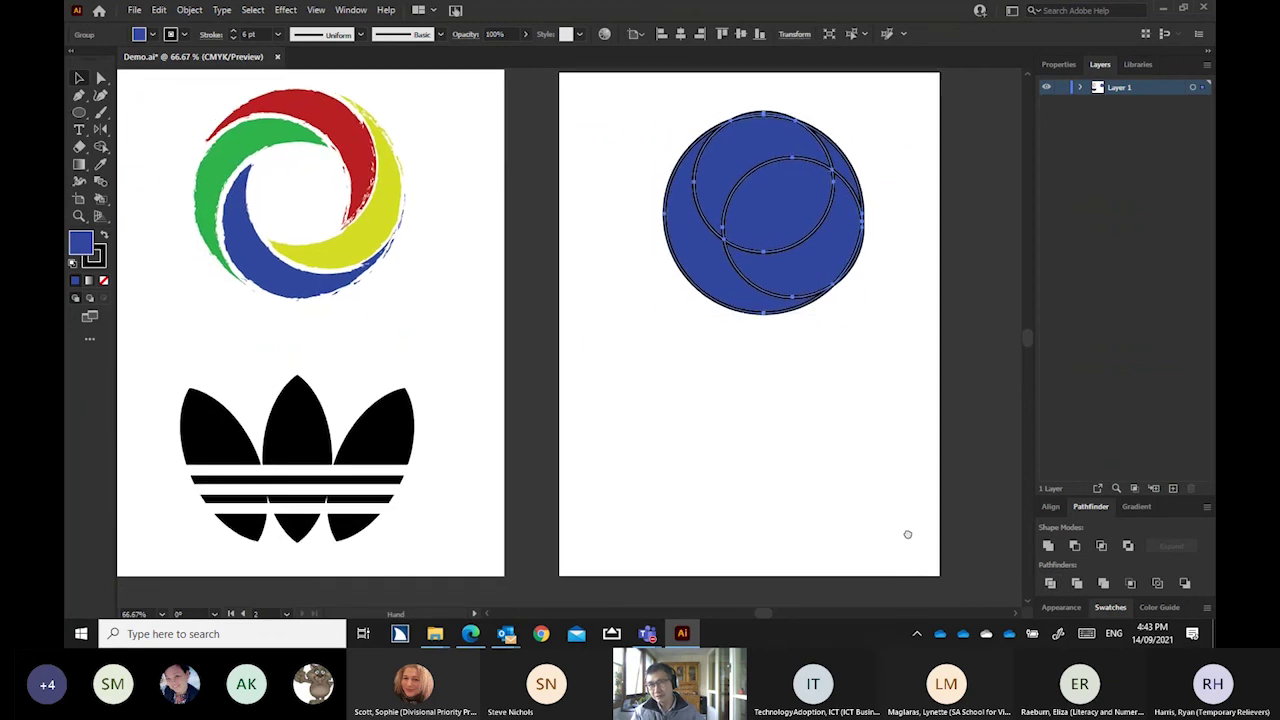
# Select the lower-right crescent and the adjoining upper-right sliver of the divided circles together with the Direct Selection tool
pyautogui.click(780, 310)
pyautogui.click(100, 78)
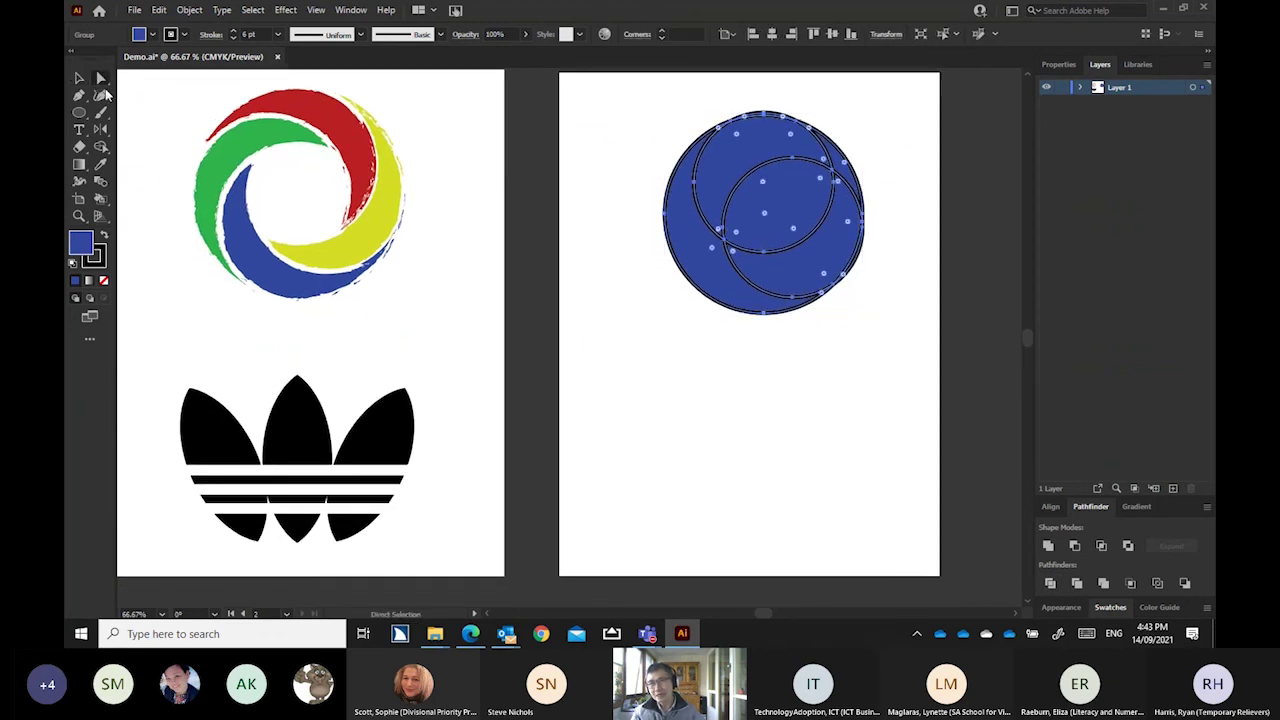
pyautogui.click(814, 322)
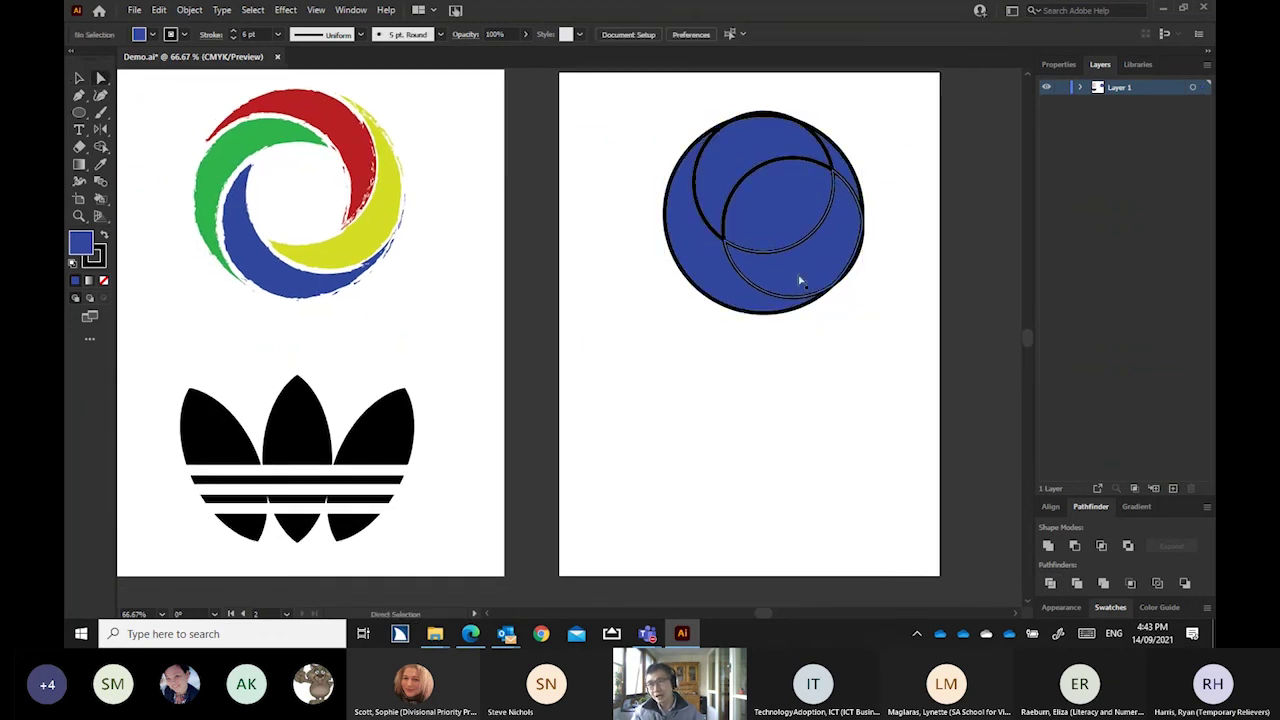
pyautogui.click(798, 274)
pyautogui.click(843, 172)
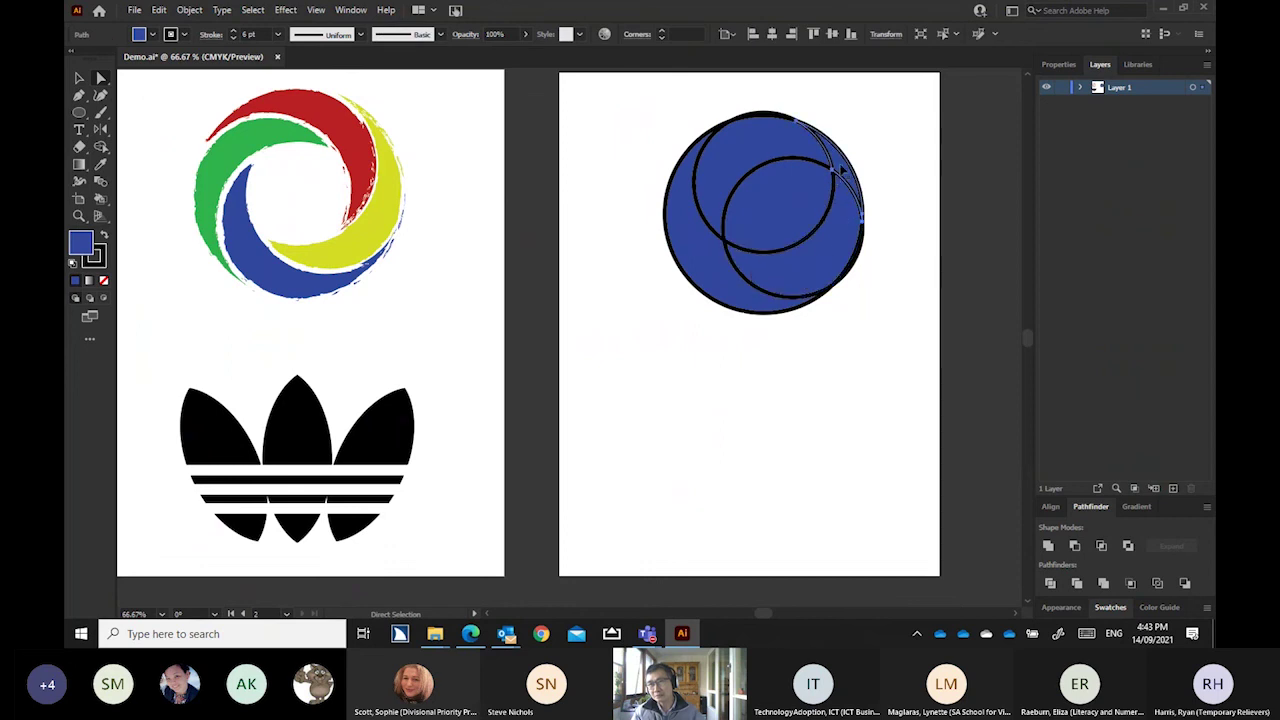
pyautogui.click(846, 211)
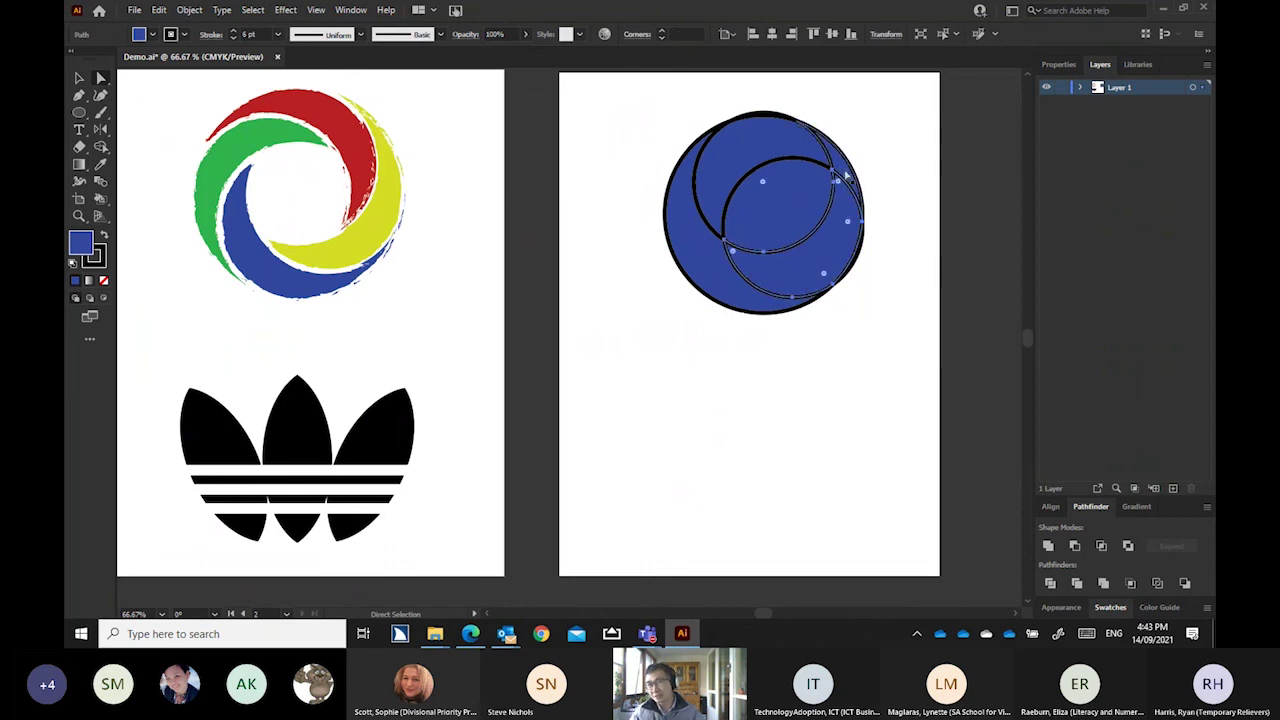
pyautogui.keyDown('shift'); pyautogui.click(847, 176); pyautogui.keyUp('shift')
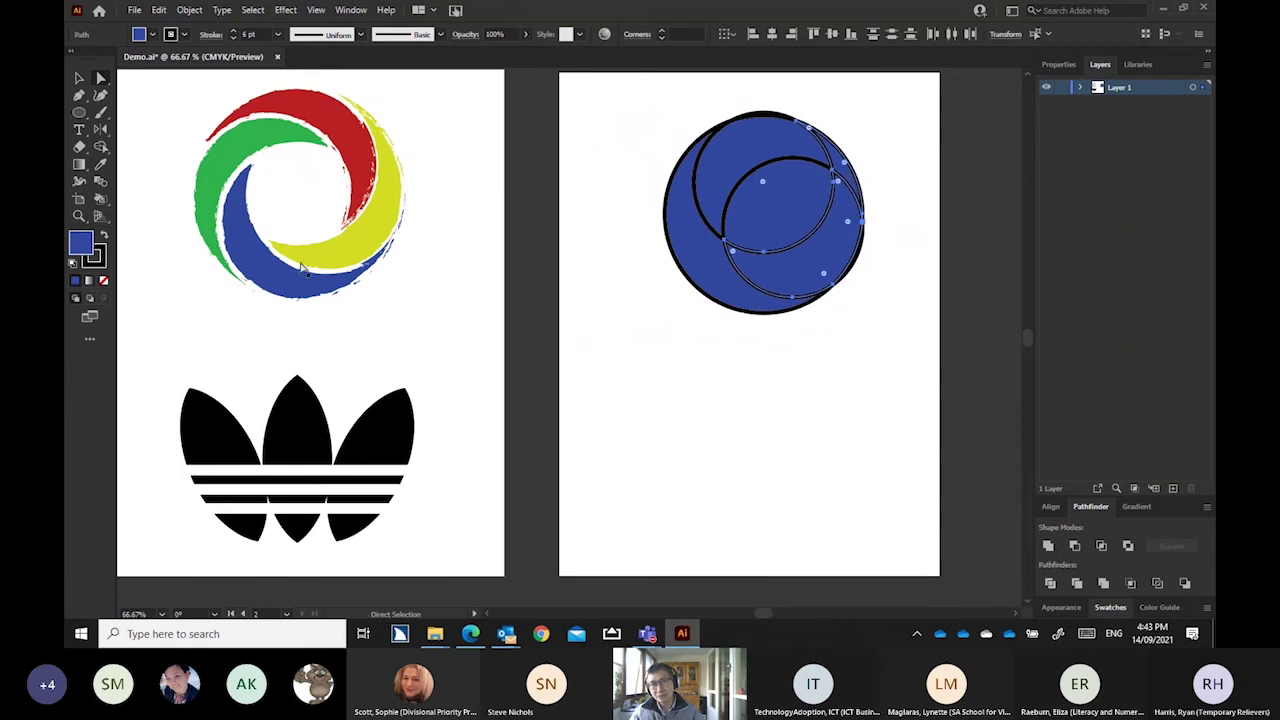
# Fill the two selected crescent pieces with the dark red colour 9B354D and deselect them
pyautogui.doubleClick(86, 248)
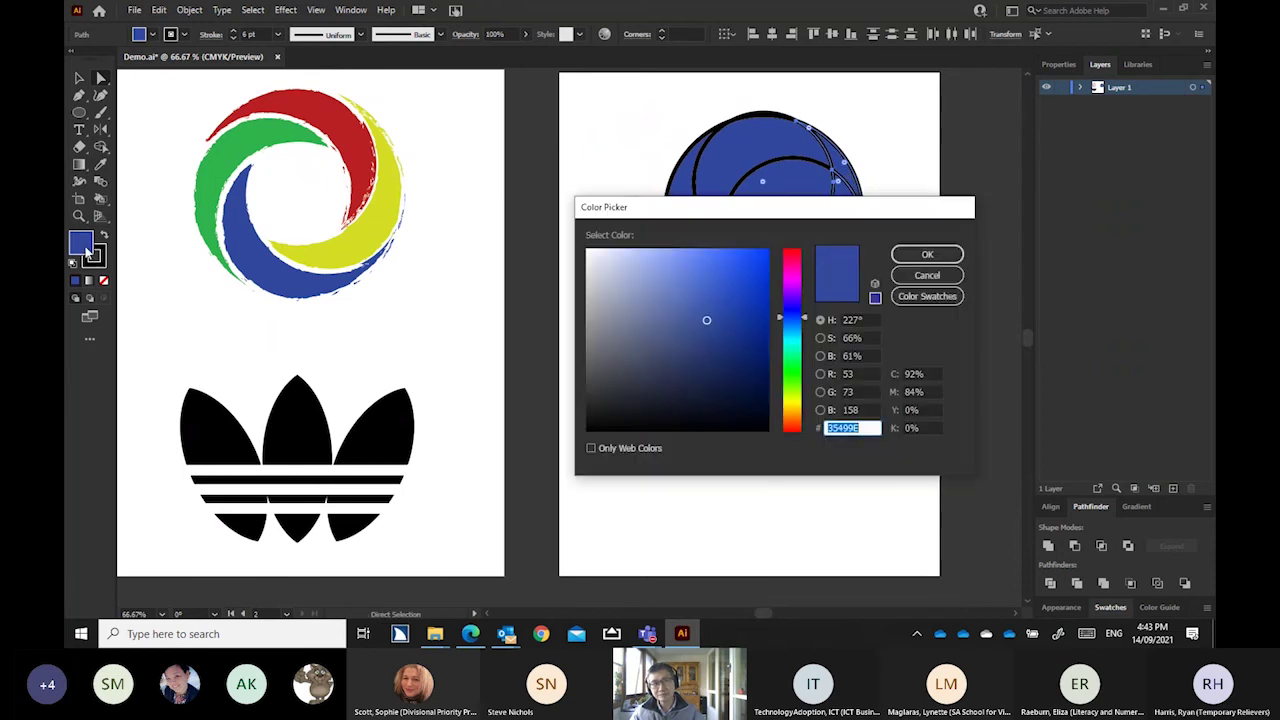
pyautogui.click(790, 262)
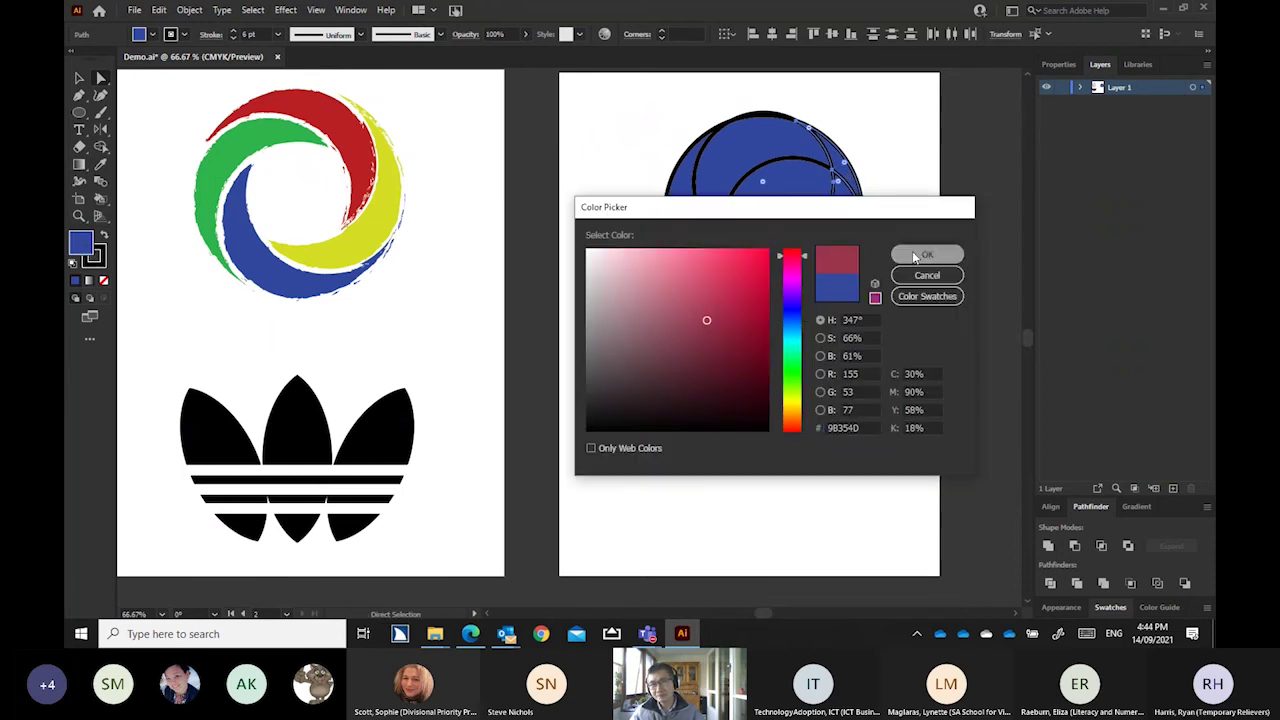
pyautogui.click(916, 256)
pyautogui.click(848, 322)
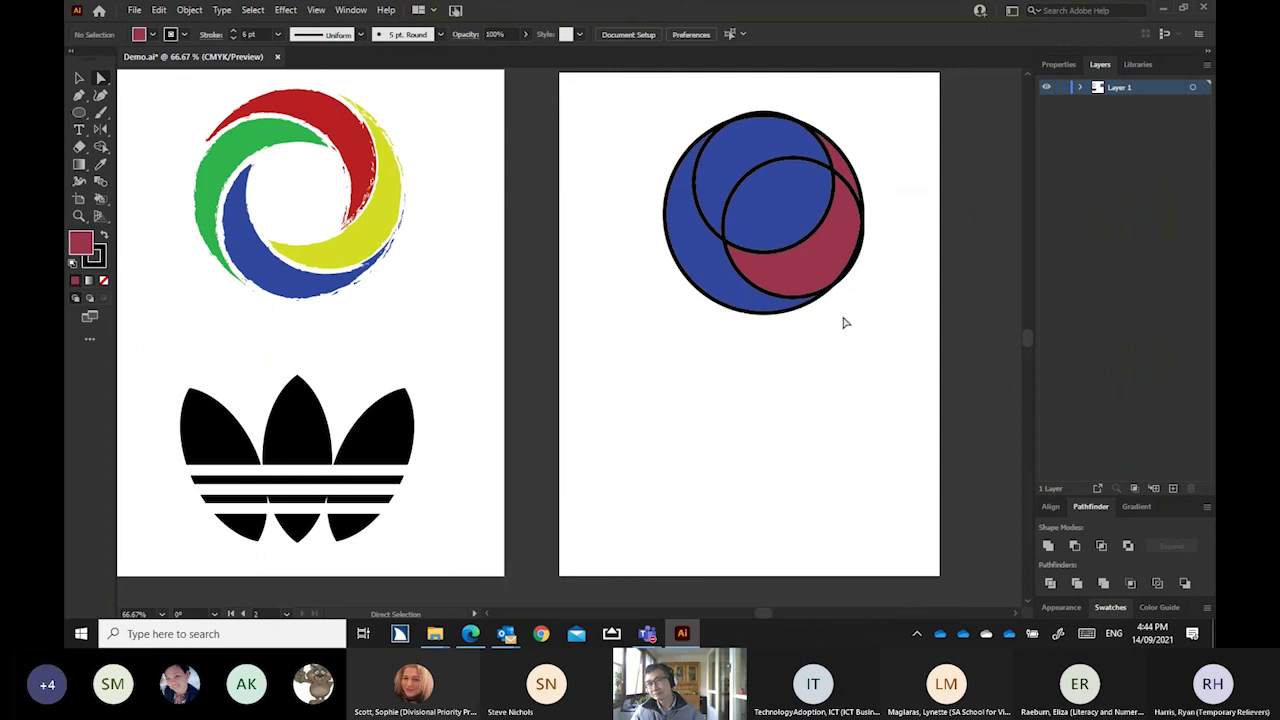
# Select the two red pieces together and merge them into one crescent with Pathfinder Unite
pyautogui.click(825, 254)
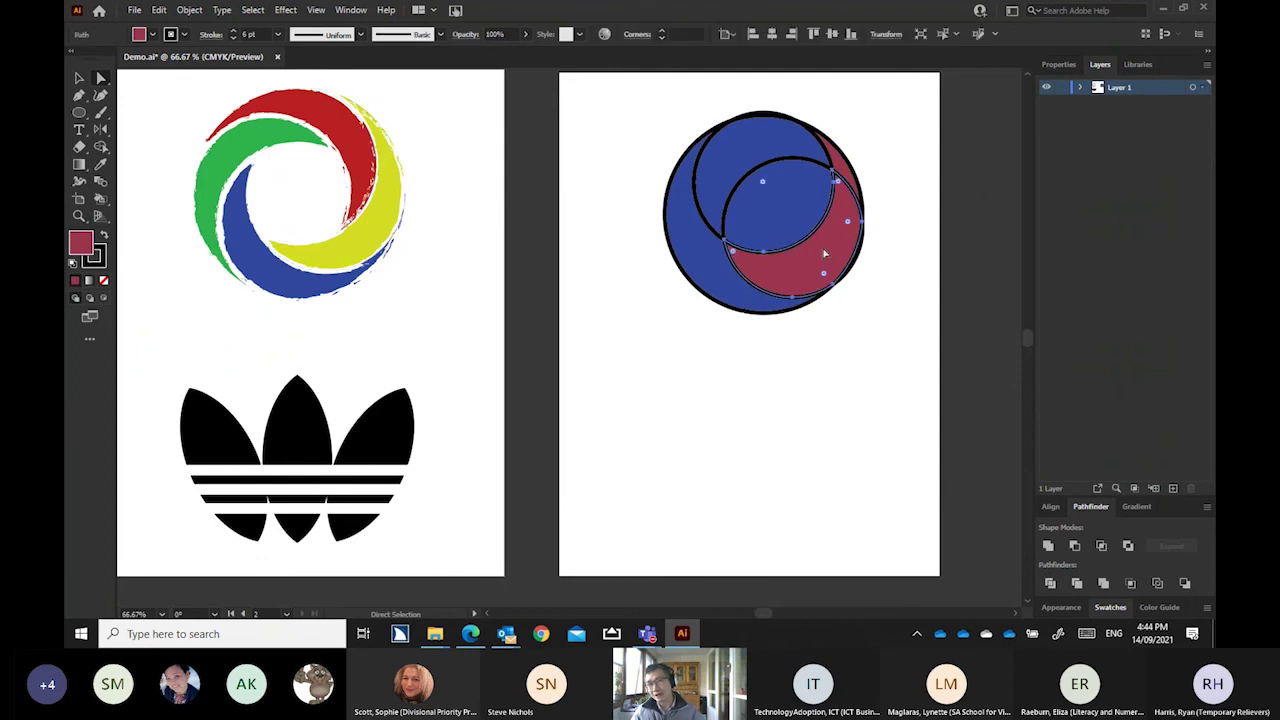
pyautogui.keyDown('shift'); pyautogui.click(842, 168); pyautogui.keyUp('shift')
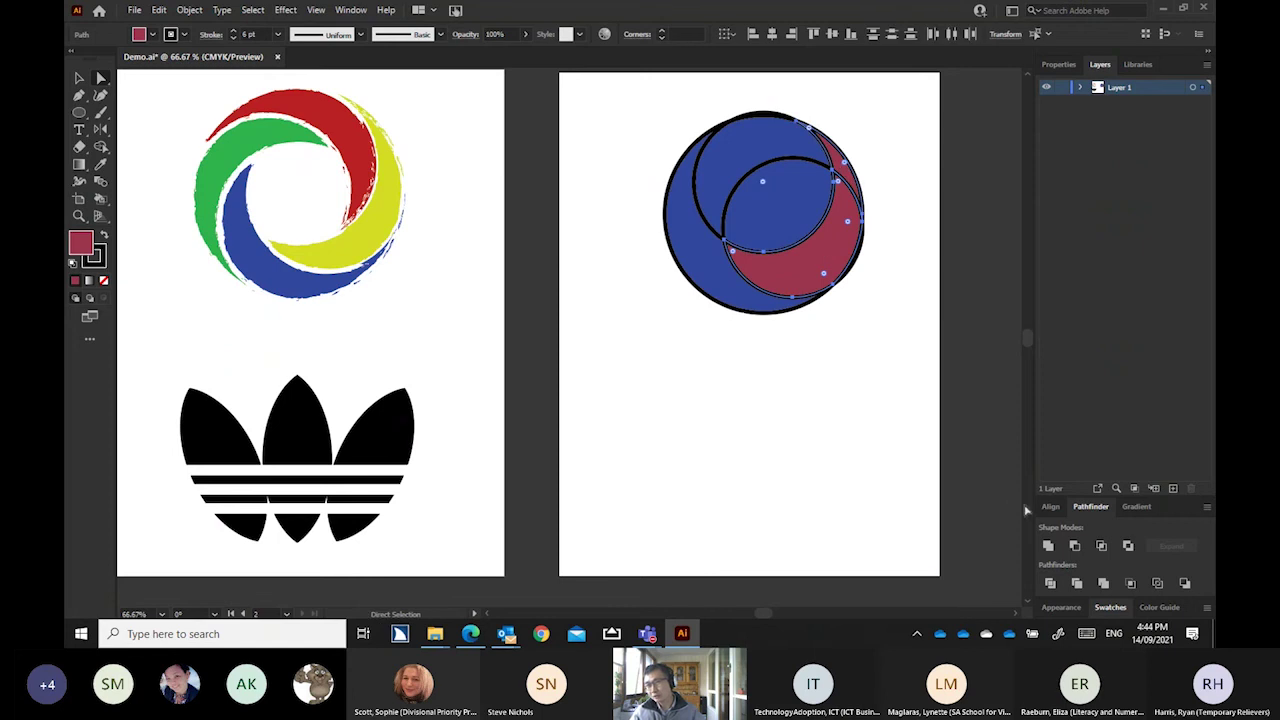
pyautogui.click(1048, 545)
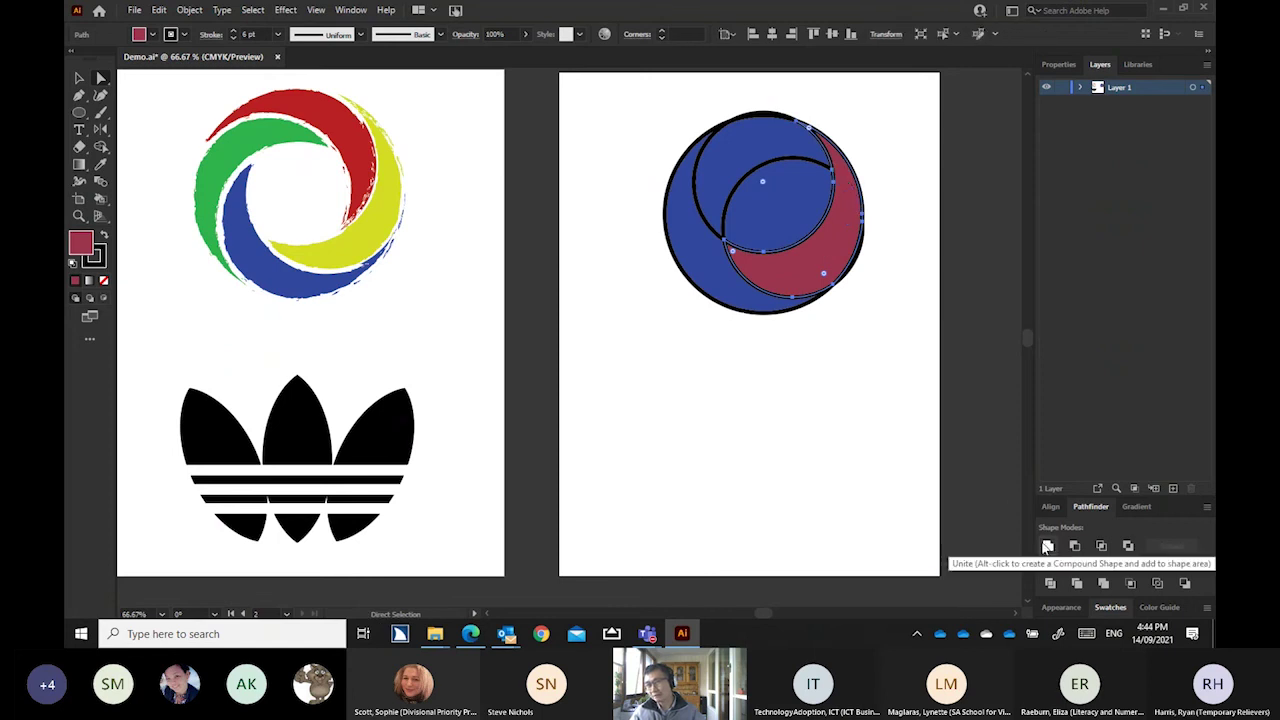
pyautogui.click(912, 429)
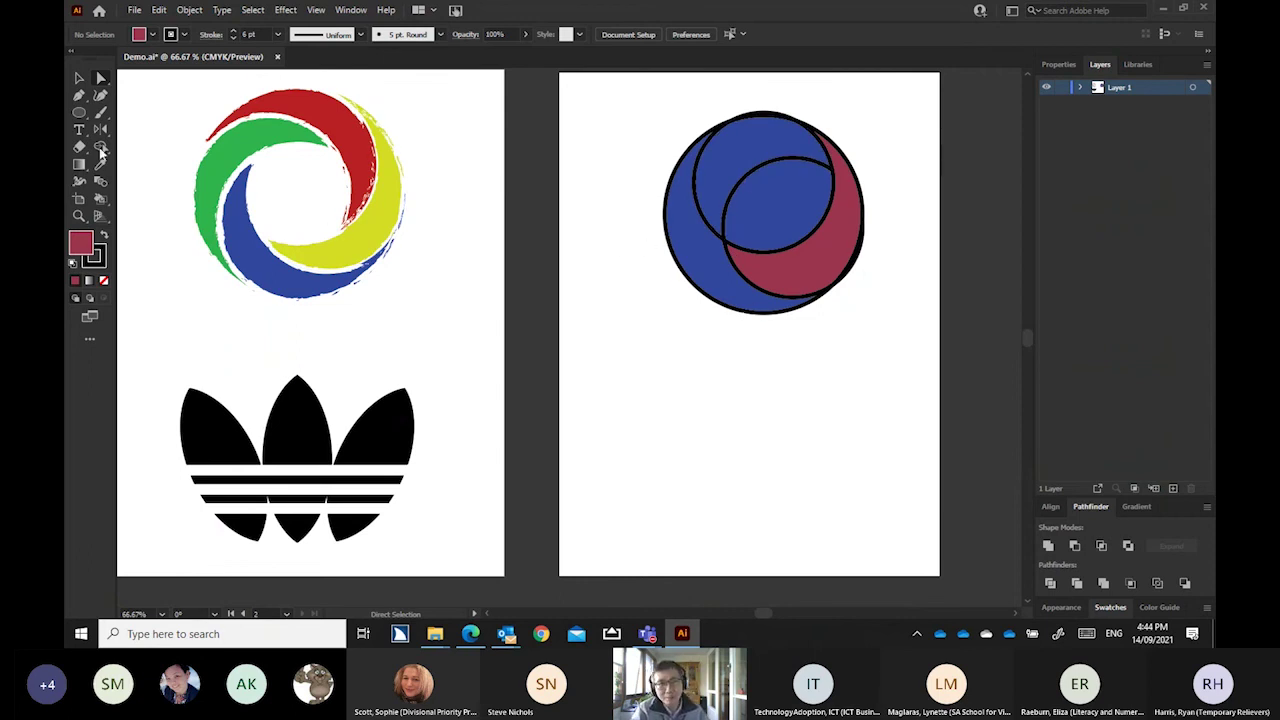
pyautogui.click(80, 218)
pyautogui.moveTo(307, 152); pyautogui.dragTo(464, 282)
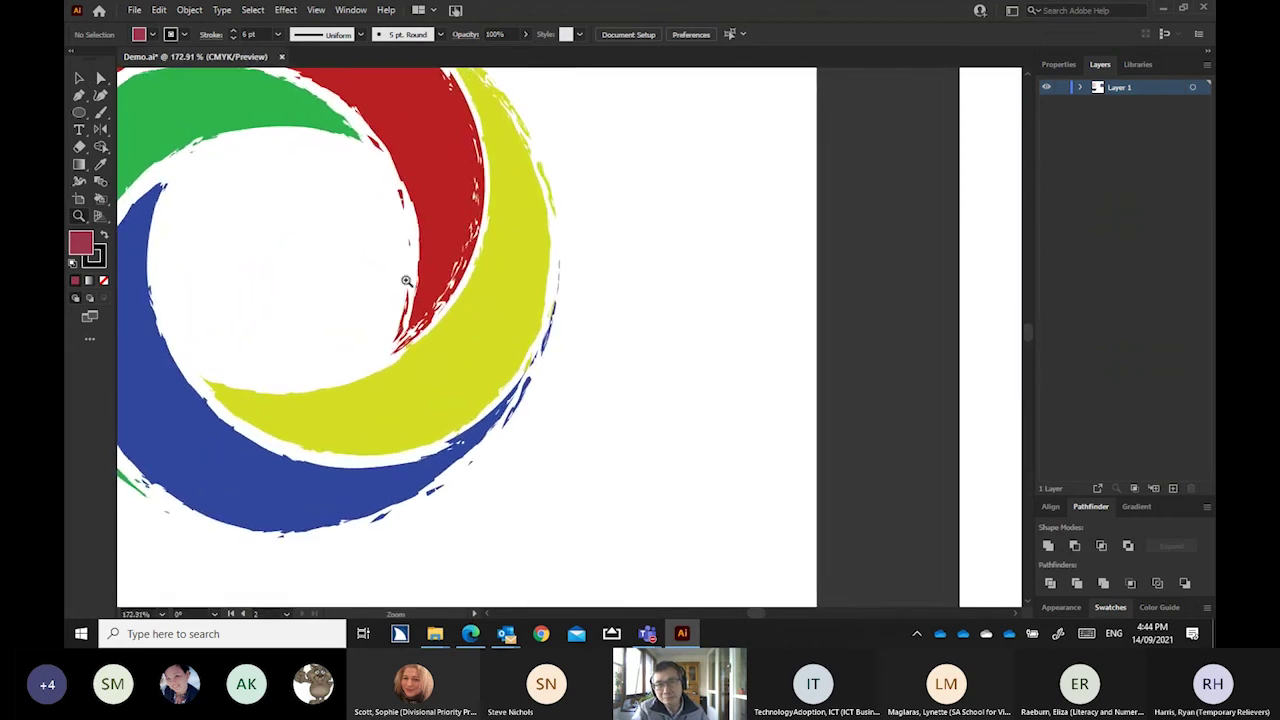
pyautogui.moveTo(394, 178); pyautogui.dragTo(417, 269)
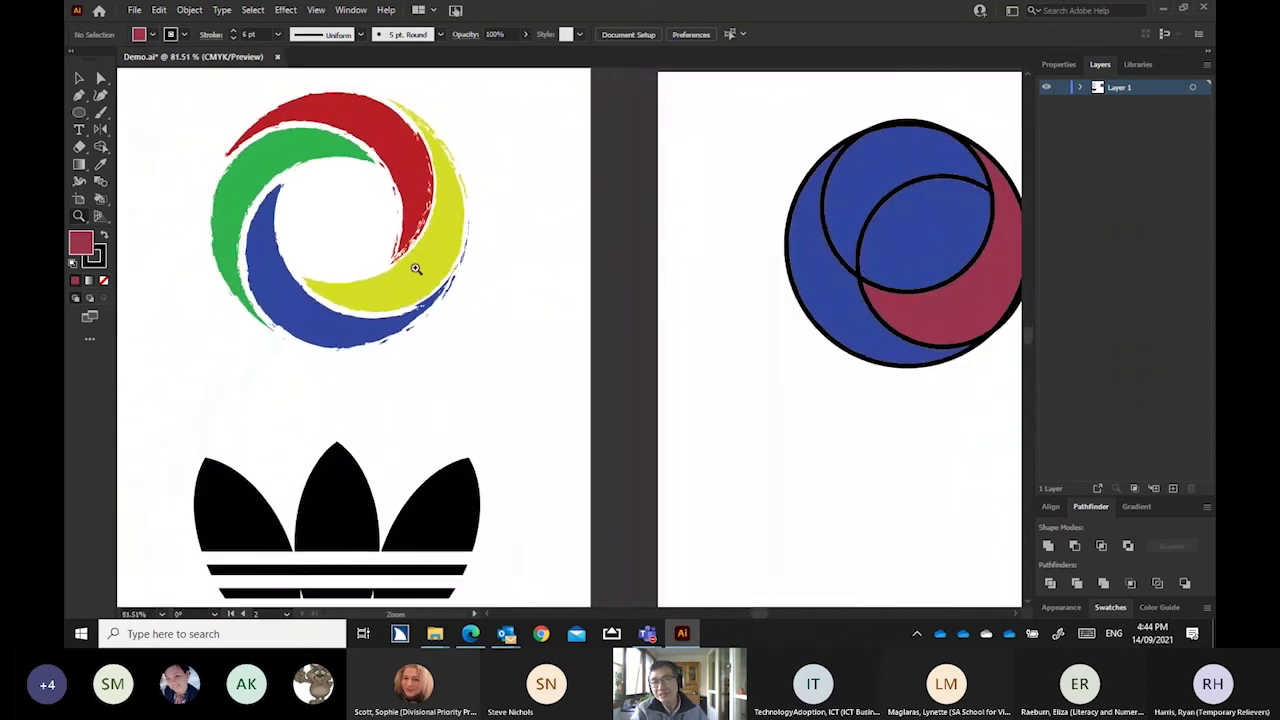
# Select the merged red crescent with the Direct Selection tool and apply Width Profile 1 to its stroke
pyautogui.click(80, 79)
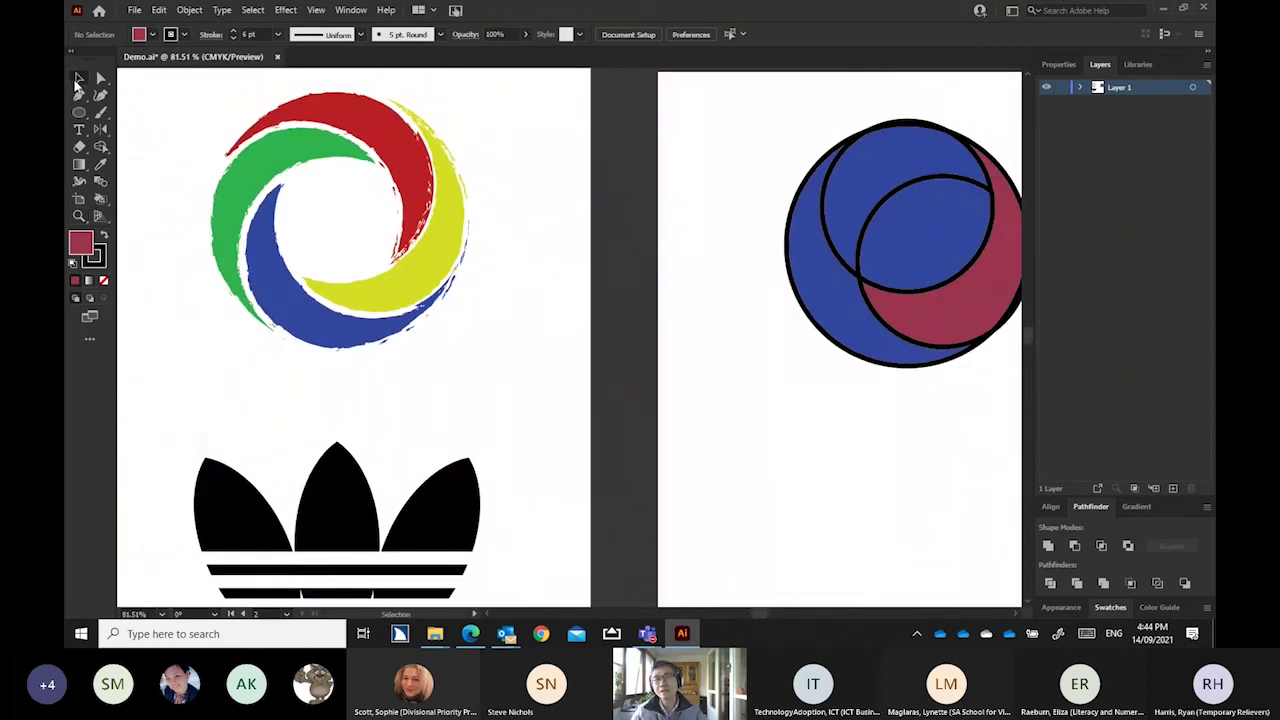
pyautogui.click(910, 345)
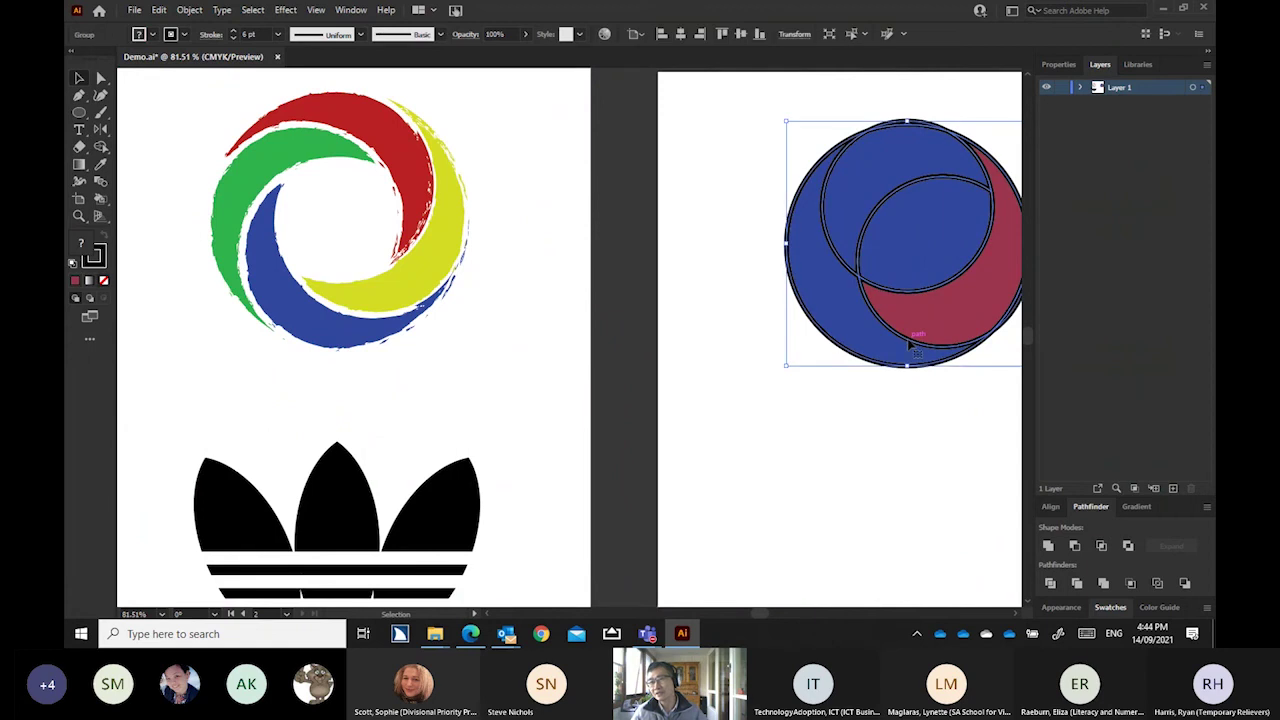
pyautogui.click(101, 85)
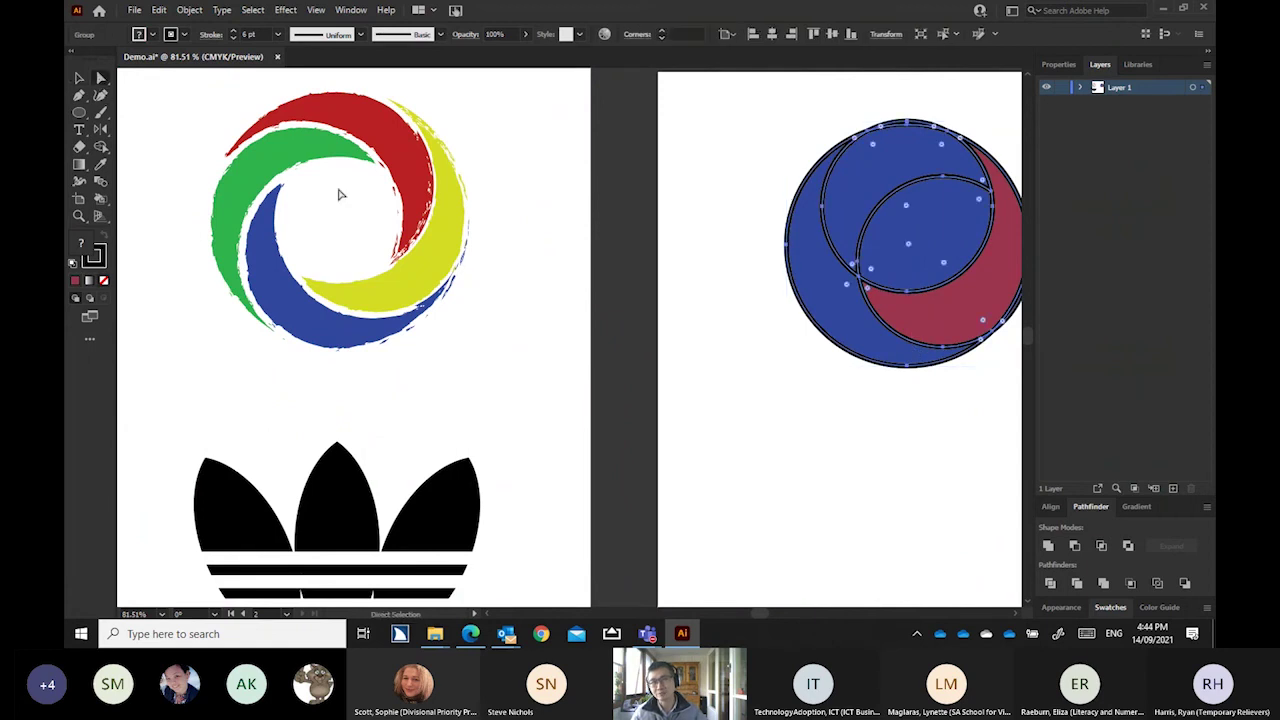
pyautogui.click(975, 395)
pyautogui.click(960, 348)
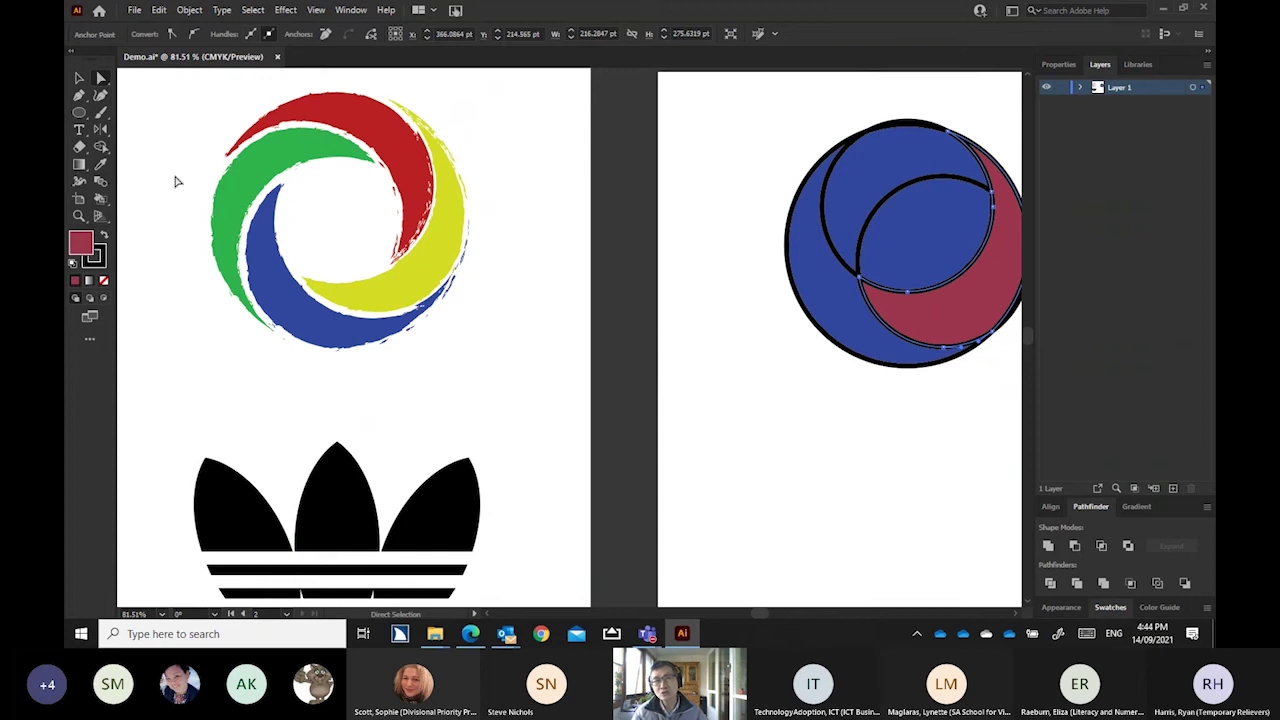
pyautogui.click(1056, 64)
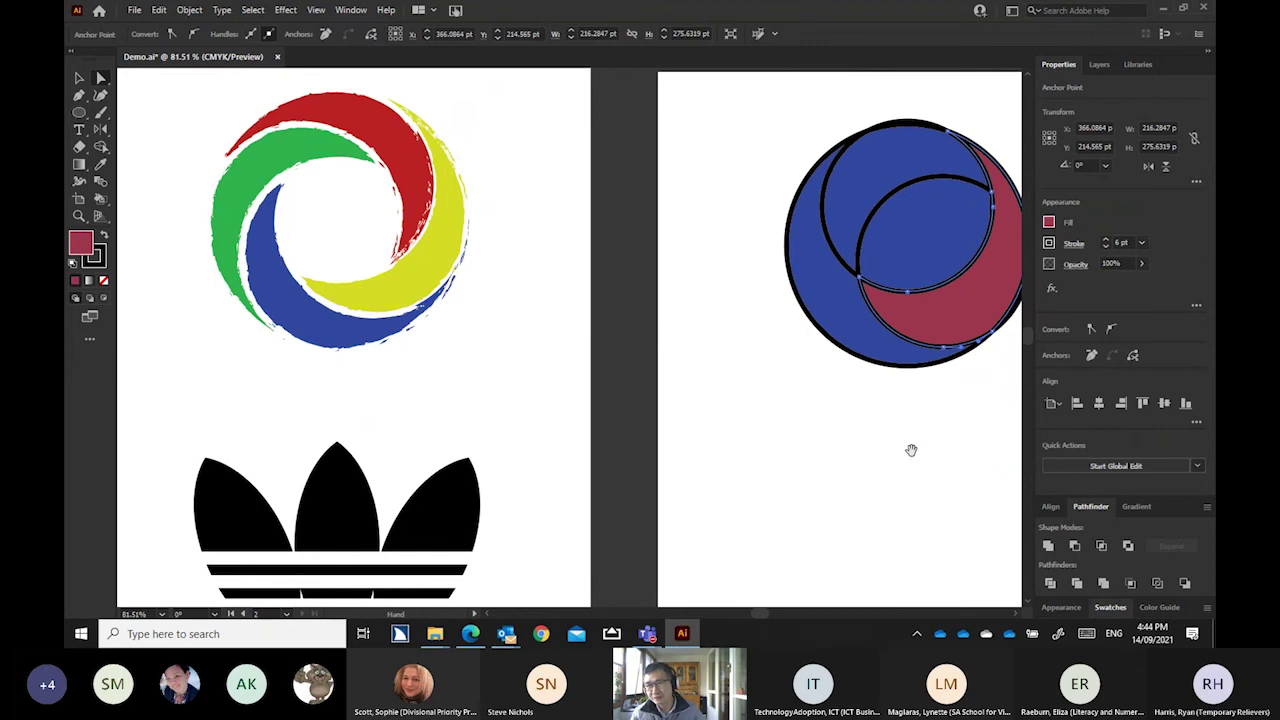
pyautogui.hscroll(3, 911, 449)
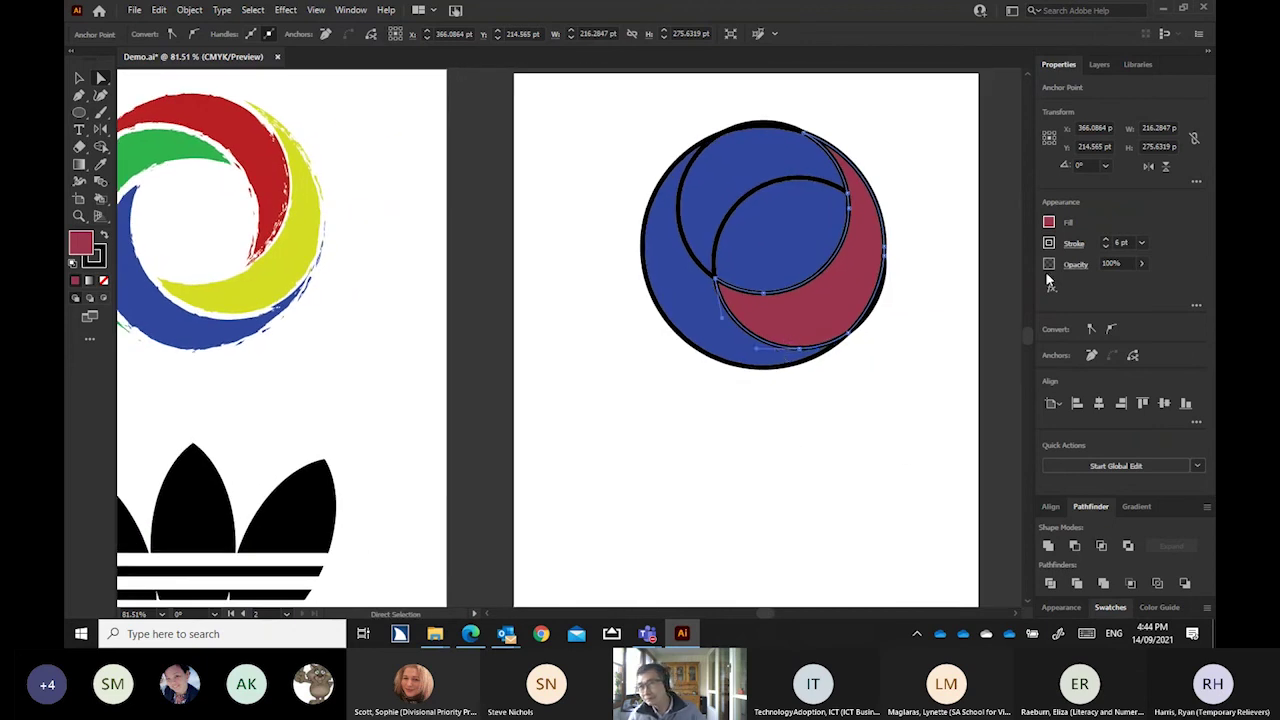
pyautogui.click(1076, 248)
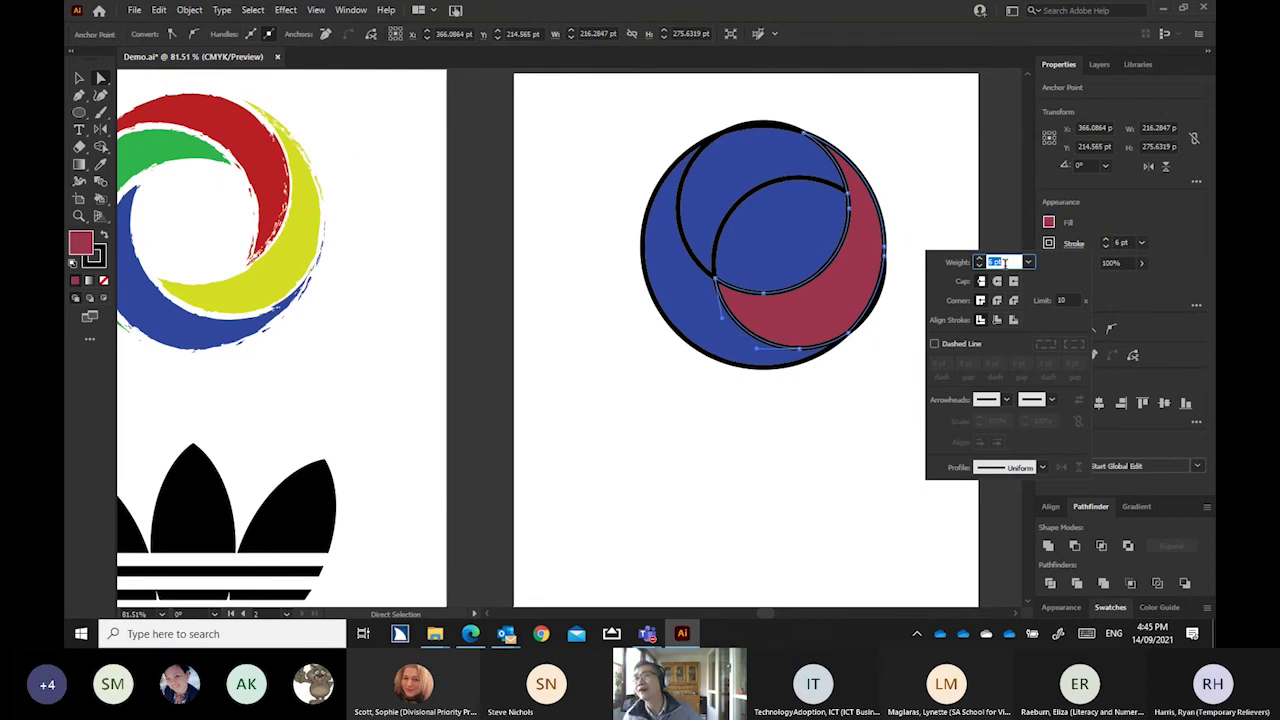
pyautogui.click(1041, 469)
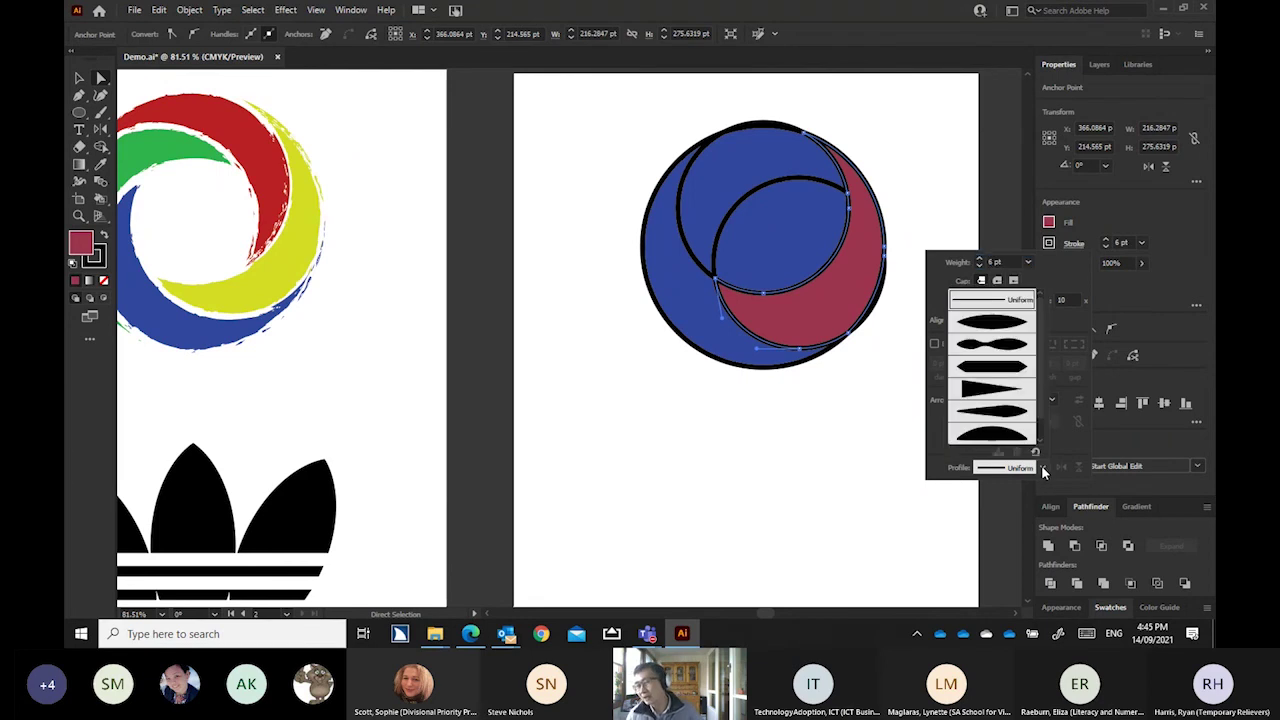
pyautogui.click(991, 314)
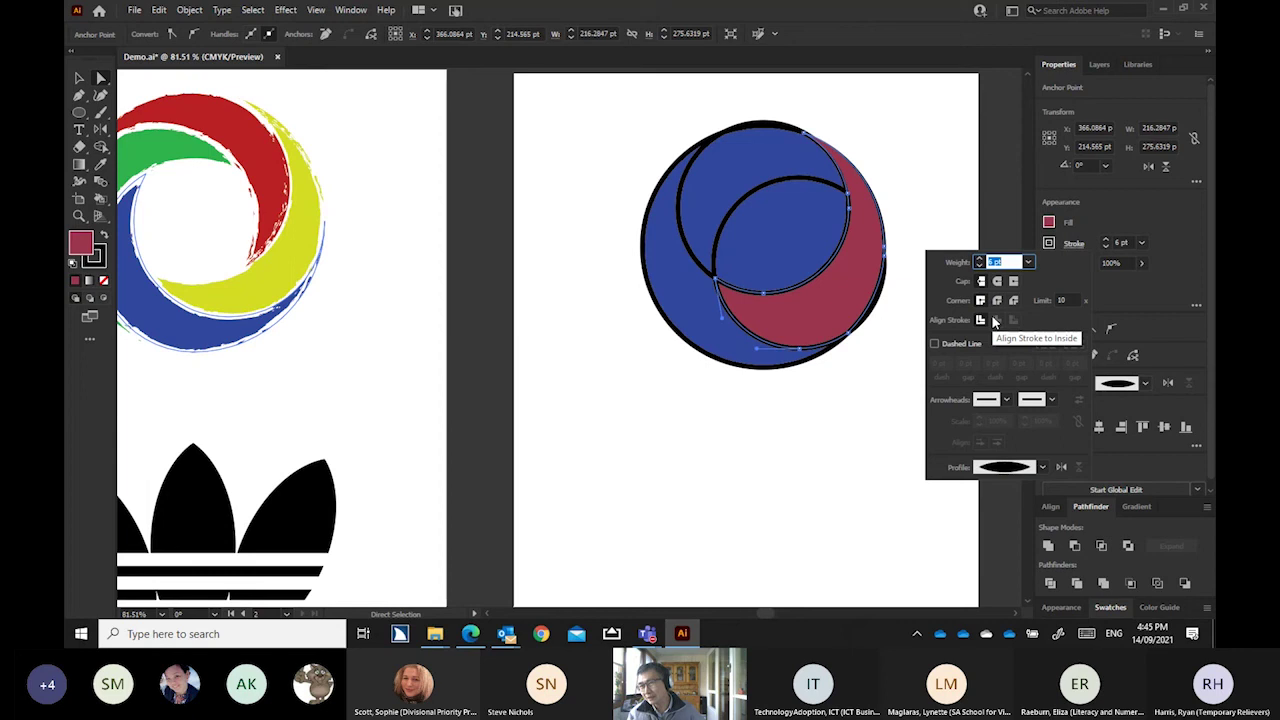
pyautogui.click(1042, 468)
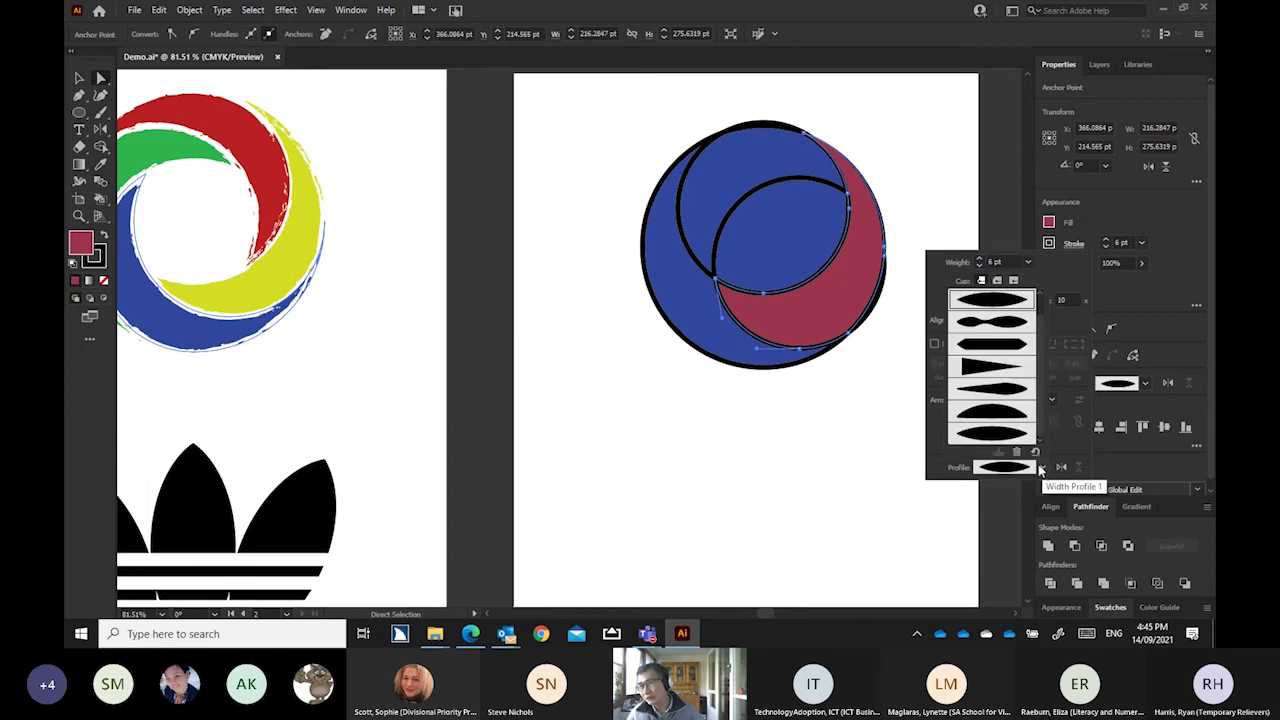
pyautogui.scroll(-2, 1040, 344)
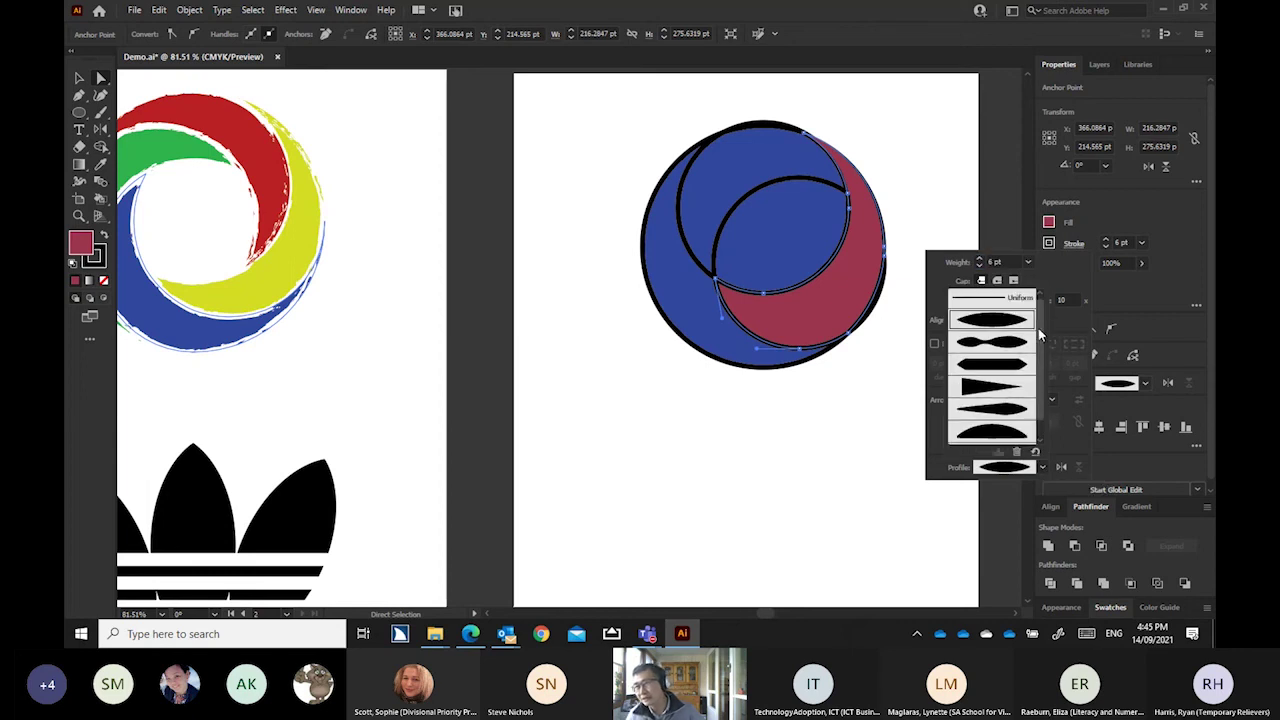
pyautogui.scroll(2, 1038, 328)
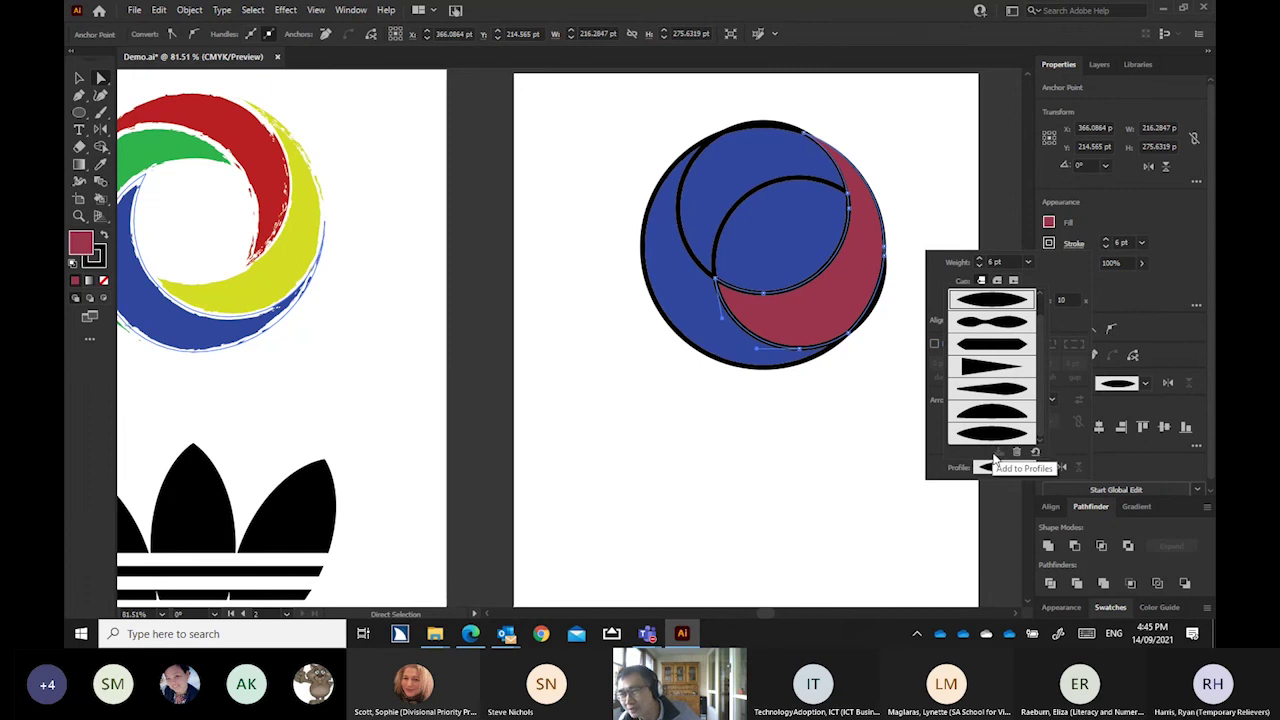
pyautogui.click(1041, 469)
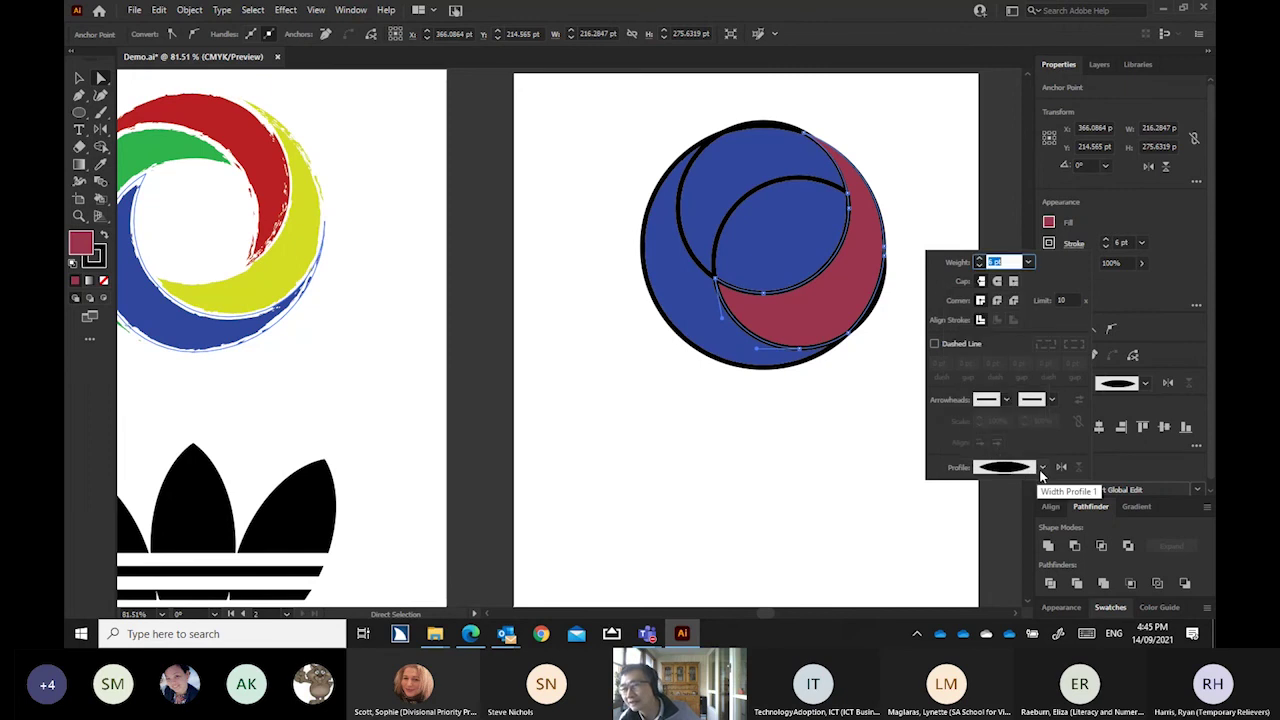
pyautogui.click(1041, 469)
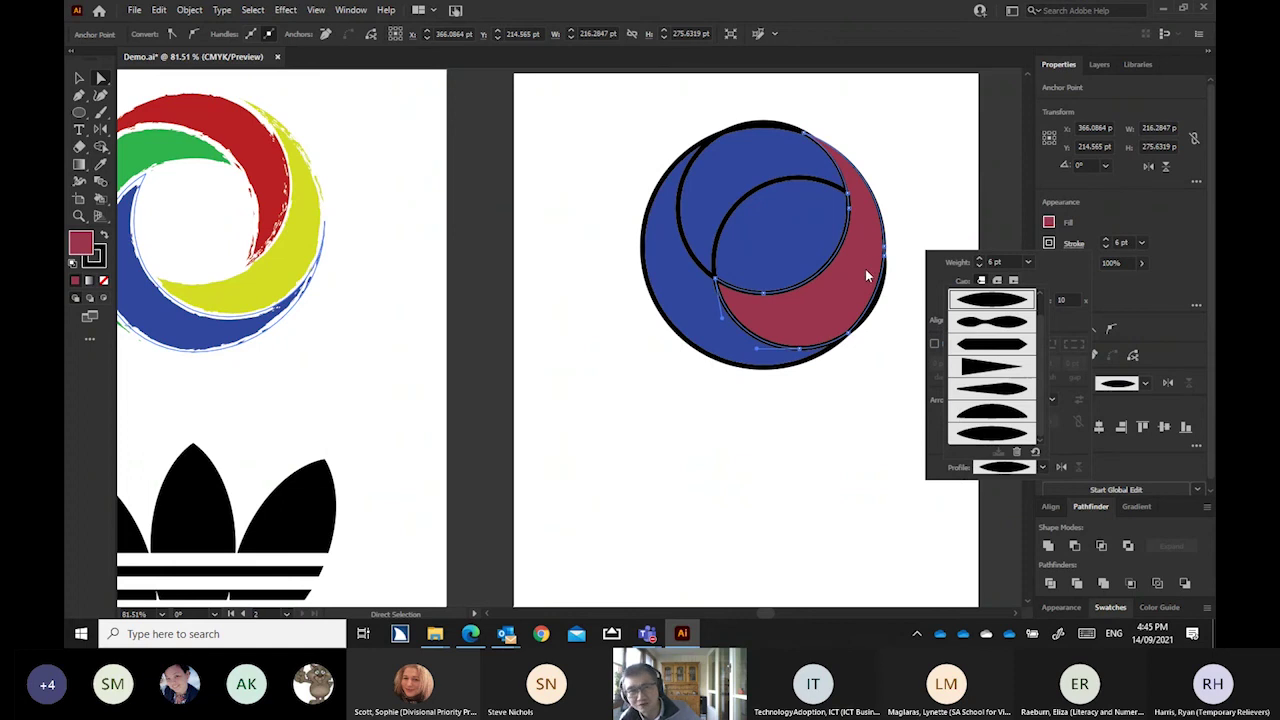
pyautogui.press('Escape')
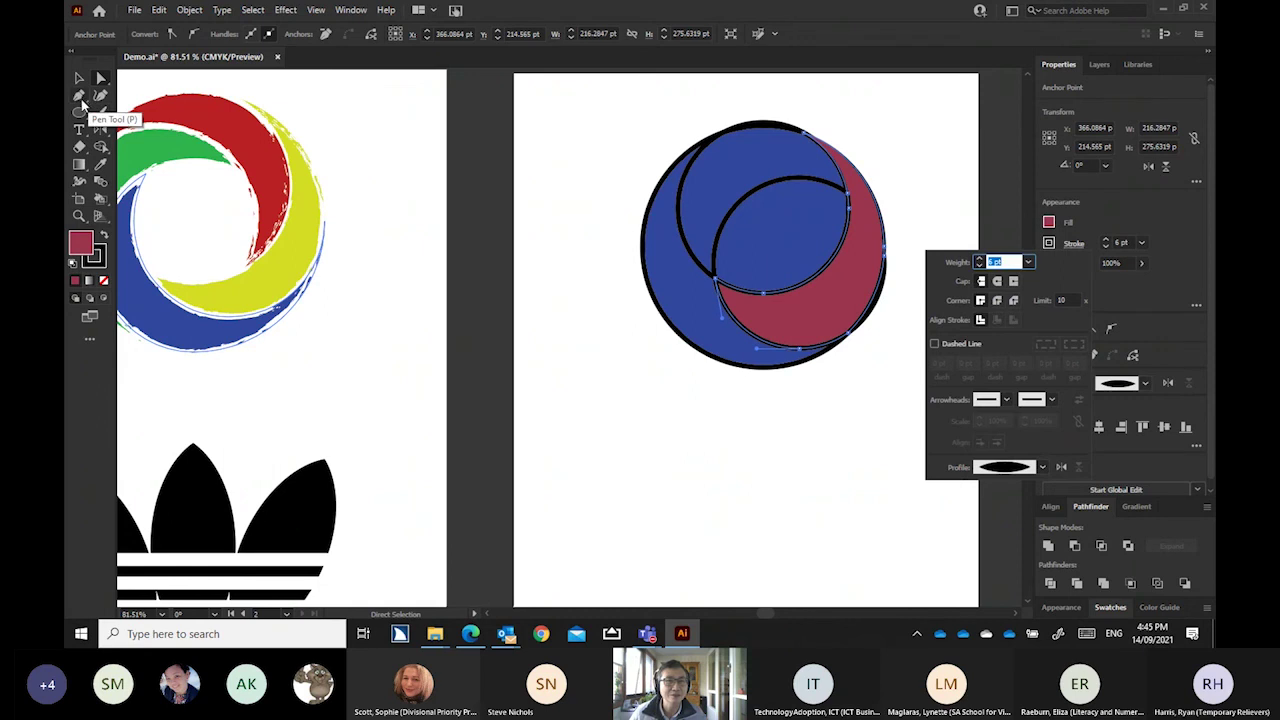
pyautogui.press('Escape')
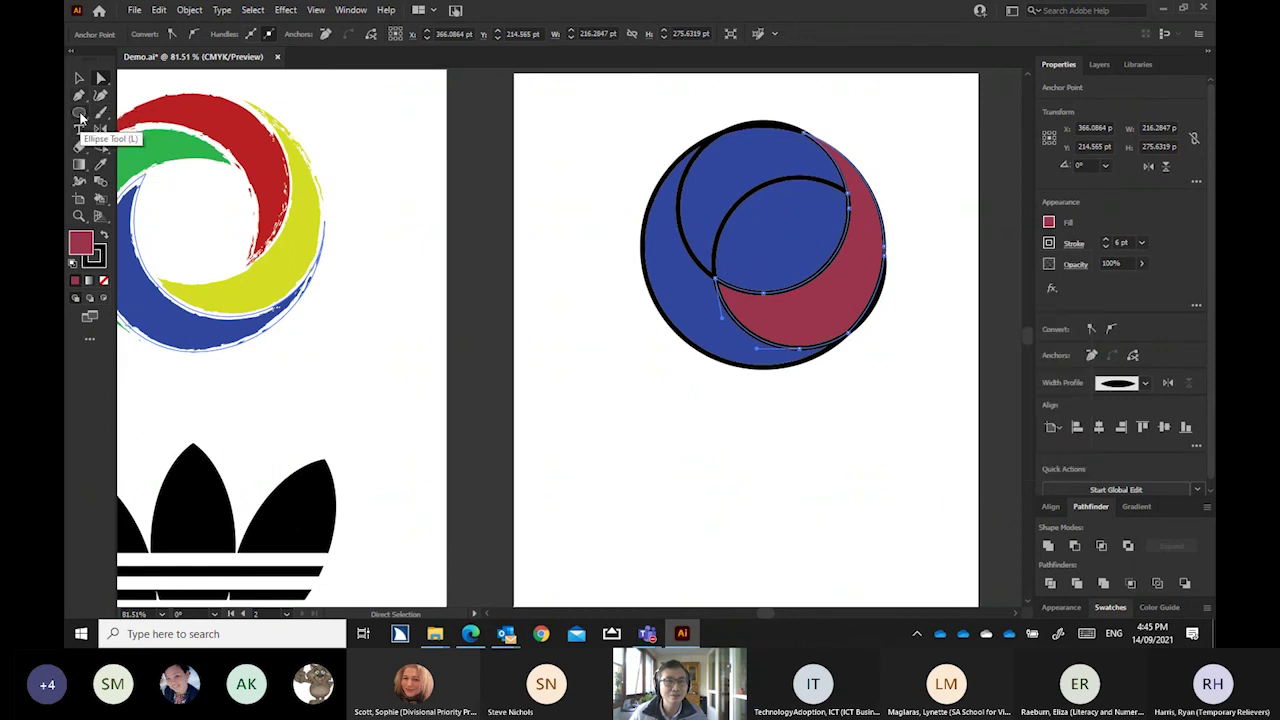
# Draw a slanted line segment about 318 pt wide and 83 pt high below the circles, and set its stroke to 10 pt
pyautogui.click(81, 111)
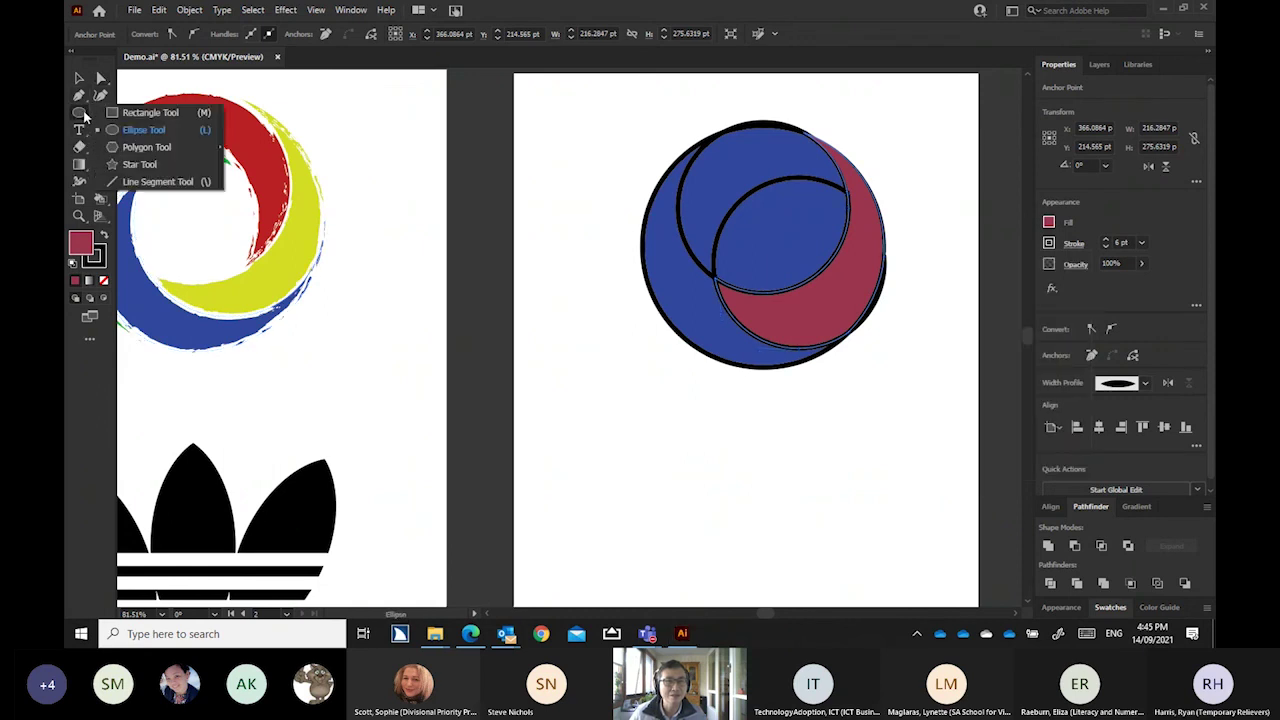
pyautogui.click(127, 178)
pyautogui.moveTo(569, 394); pyautogui.dragTo(820, 458)
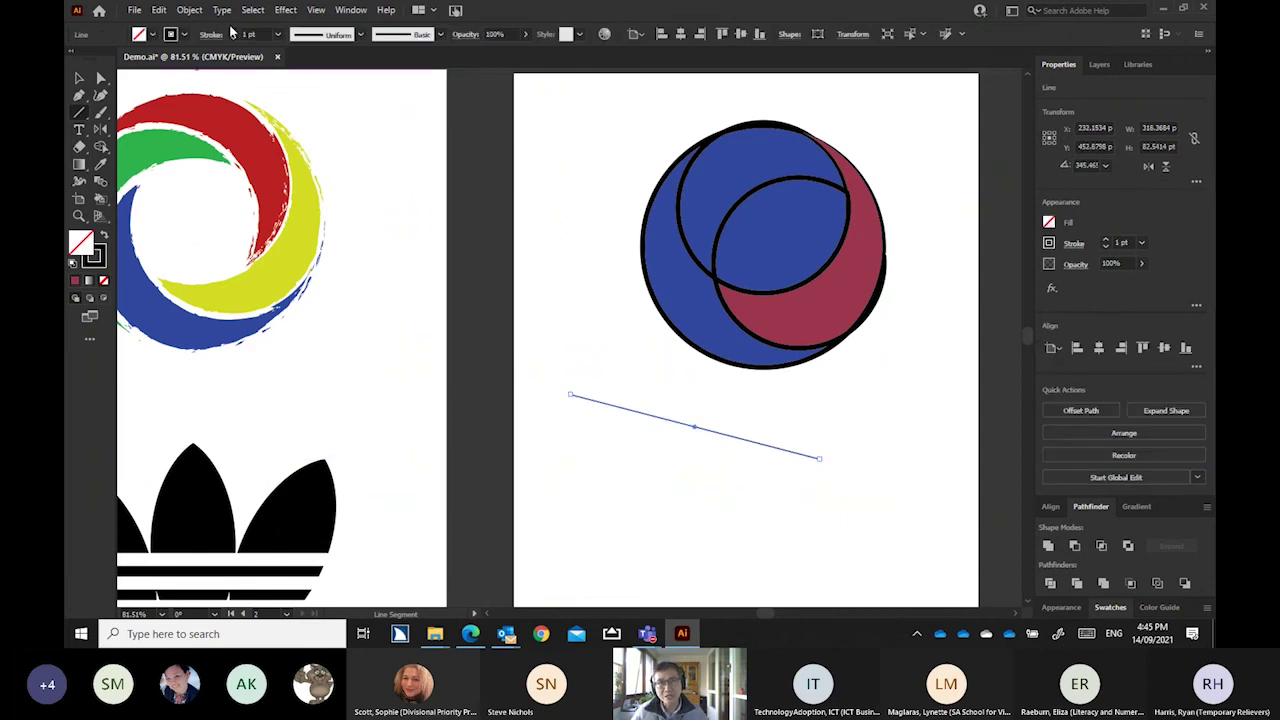
pyautogui.scroll(9, 234, 34)
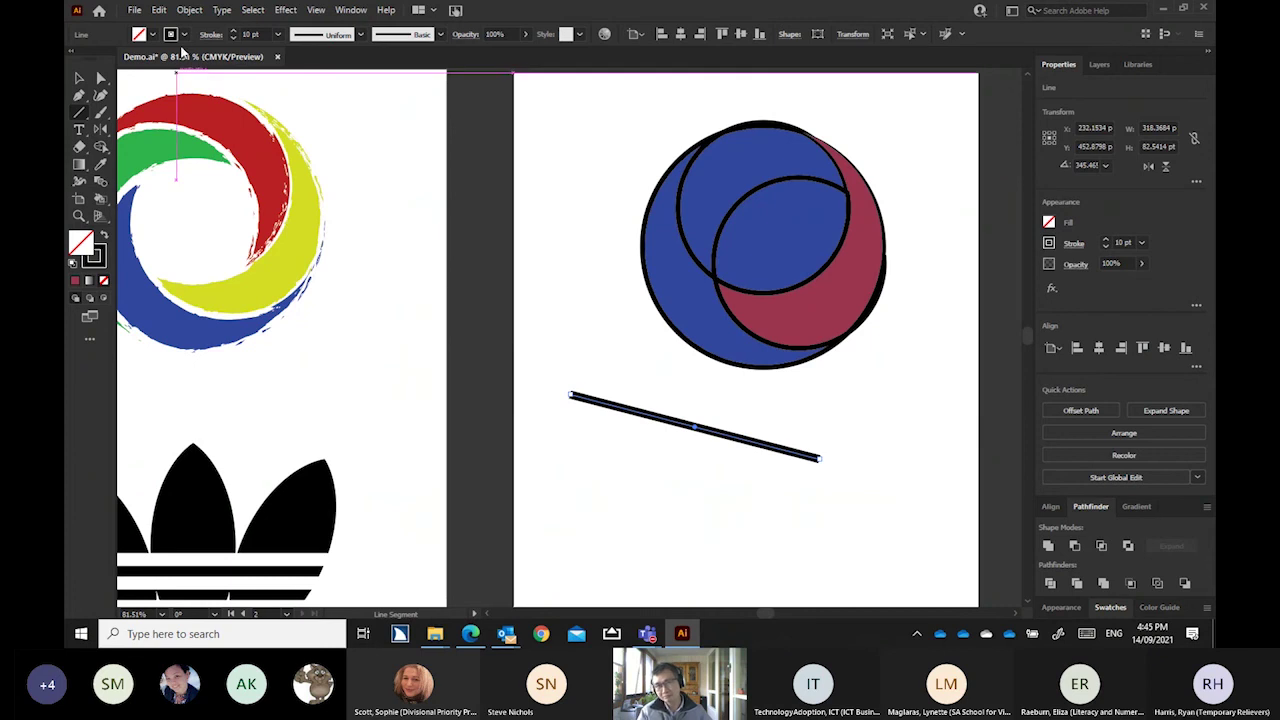
# Apply the rough, charcoal-like brush definition to the line below the circles
pyautogui.click(360, 38)
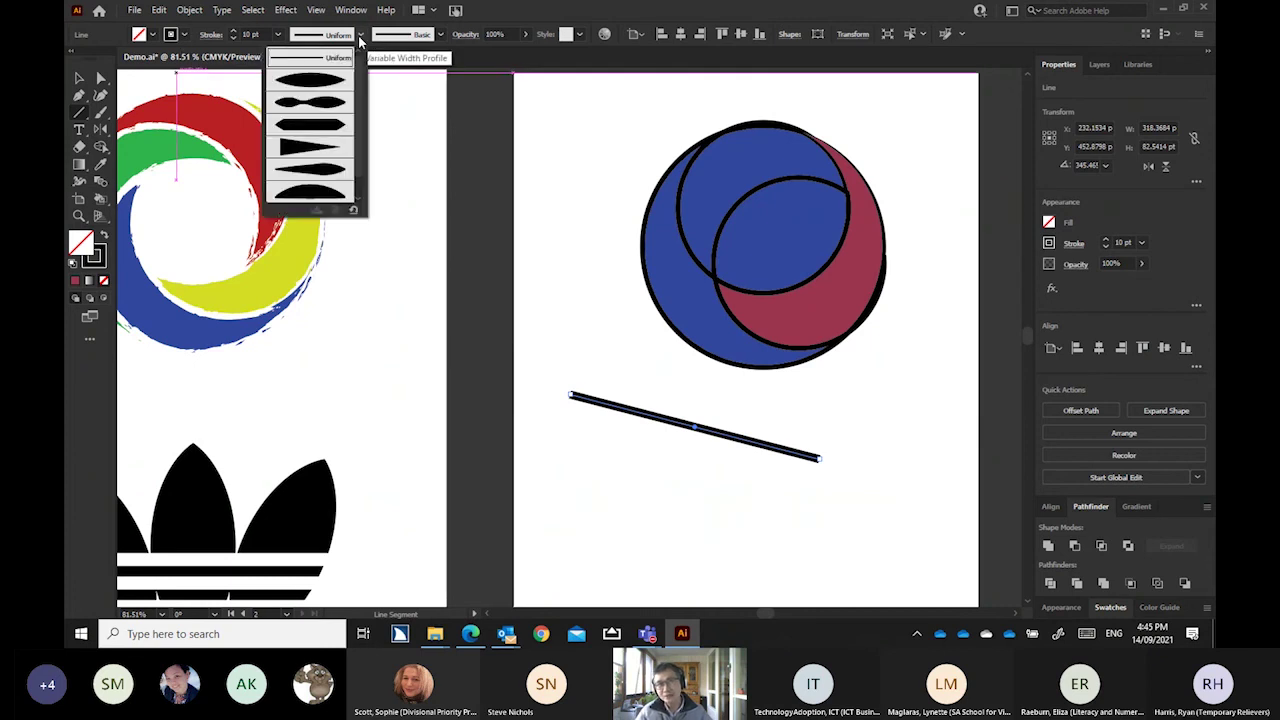
pyautogui.click(440, 35)
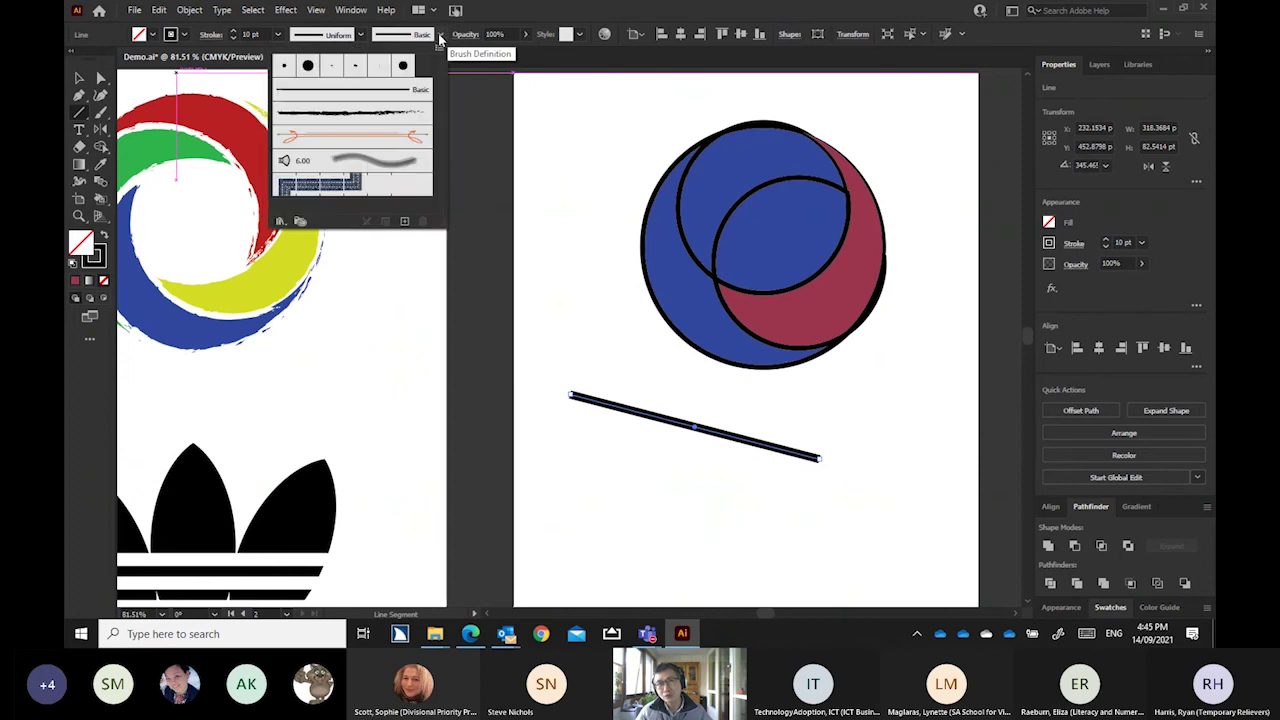
pyautogui.click(349, 118)
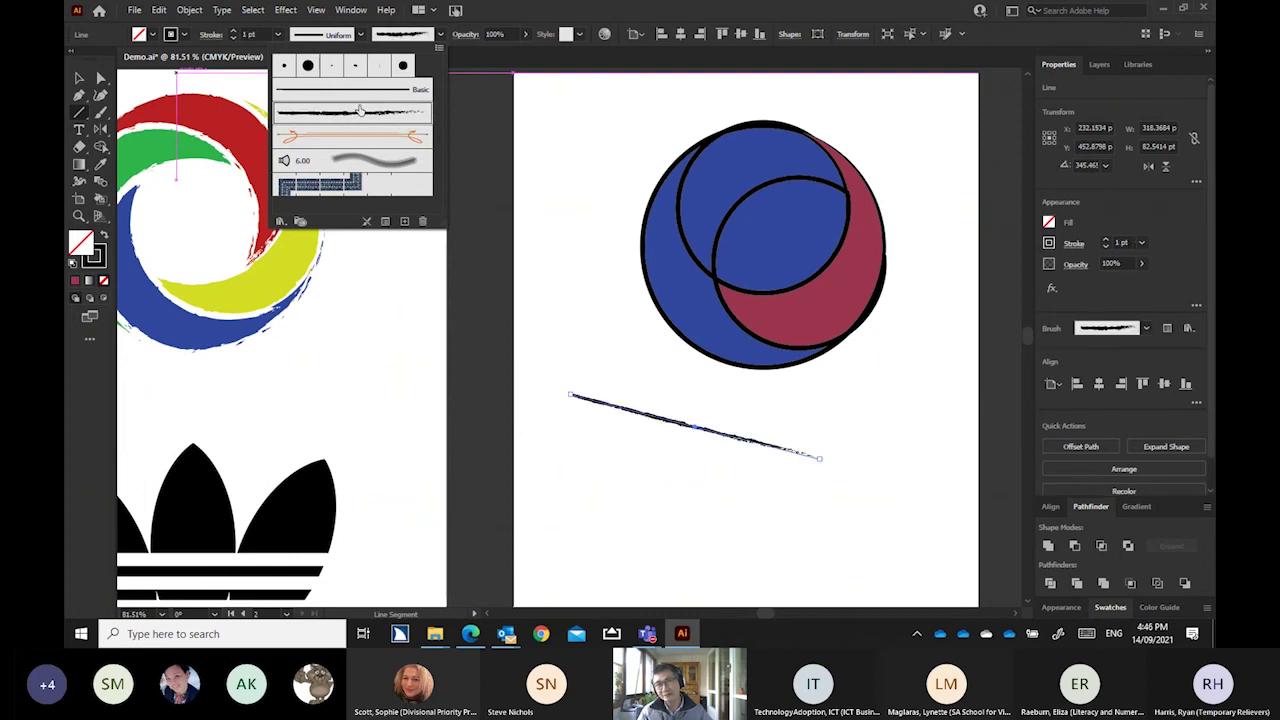
# Increase the brushed line's stroke weight to 5 pt
pyautogui.click(233, 31)
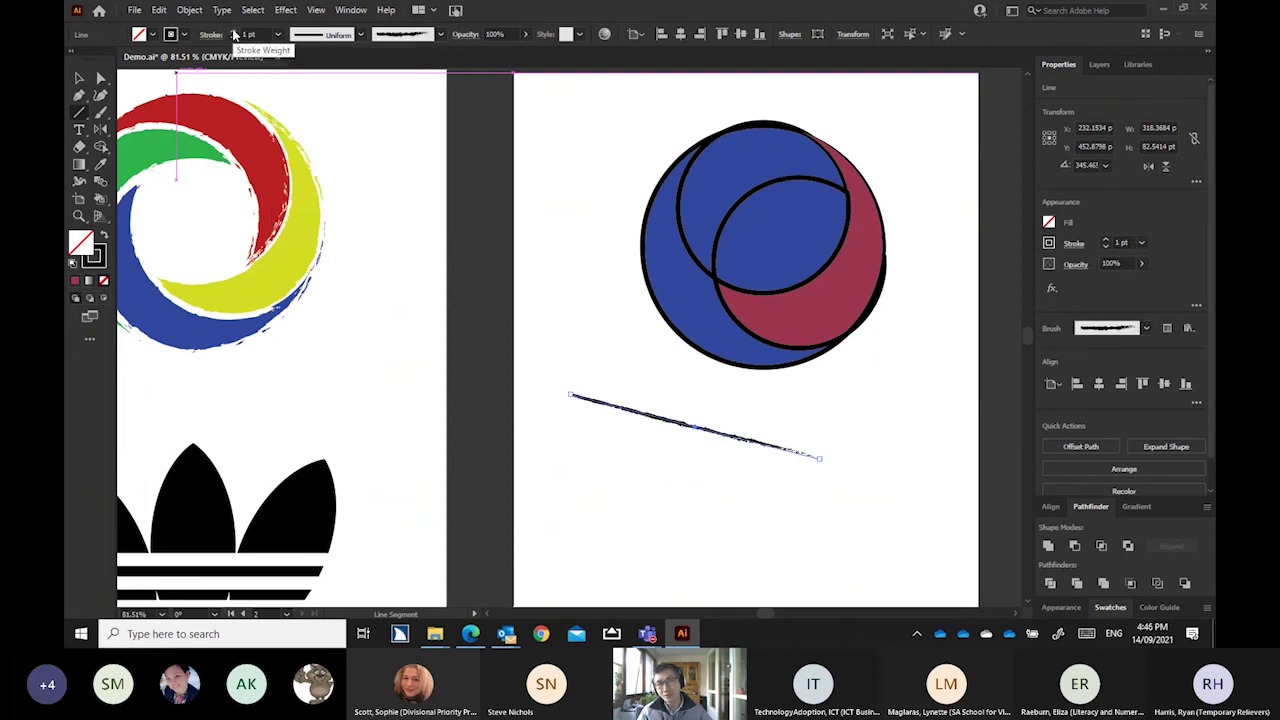
pyautogui.click(233, 31)
pyautogui.click(233, 31)
pyautogui.click(233, 31)
pyautogui.click(233, 31)
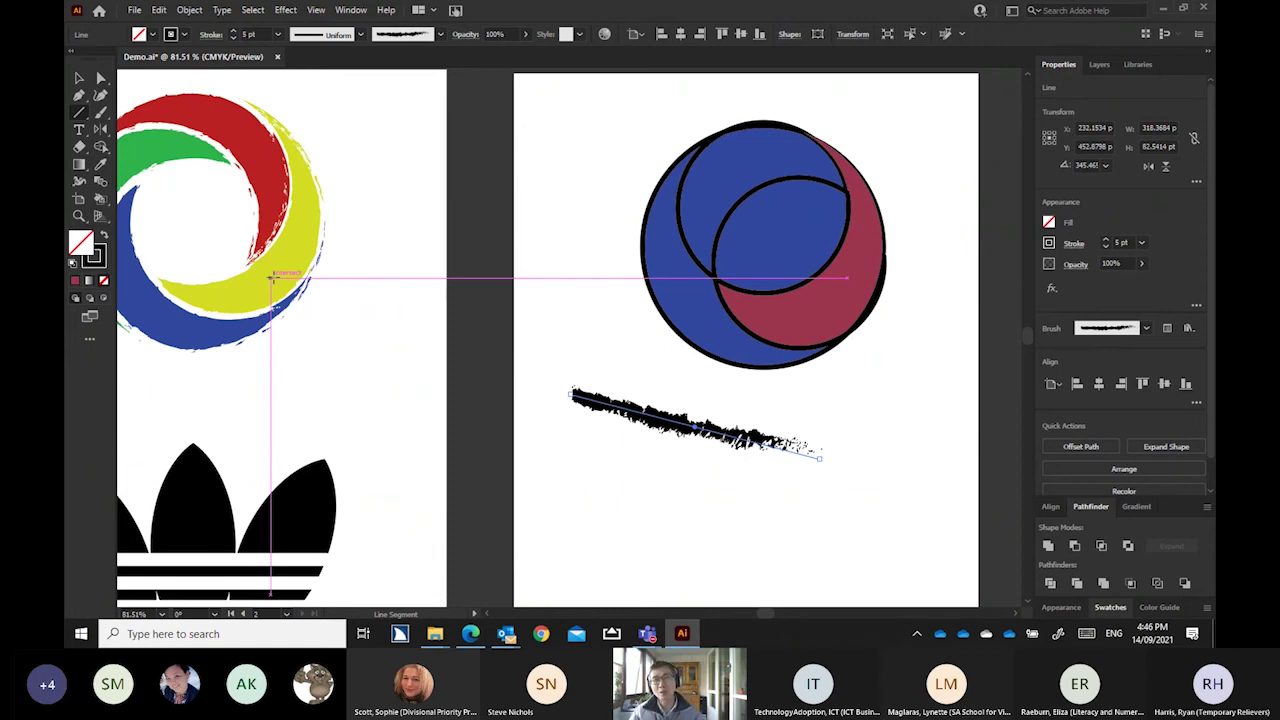
# Close the Demo.ai document without saving the changes
pyautogui.click(277, 57)
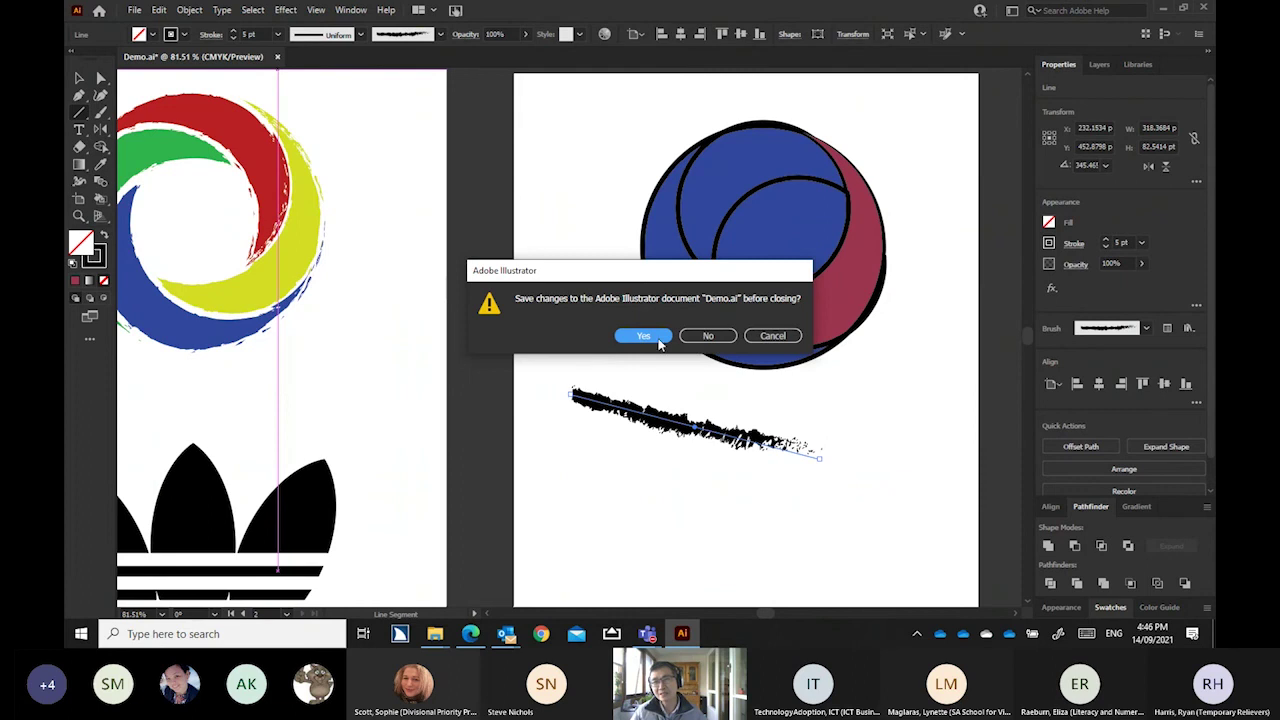
pyautogui.click(705, 335)
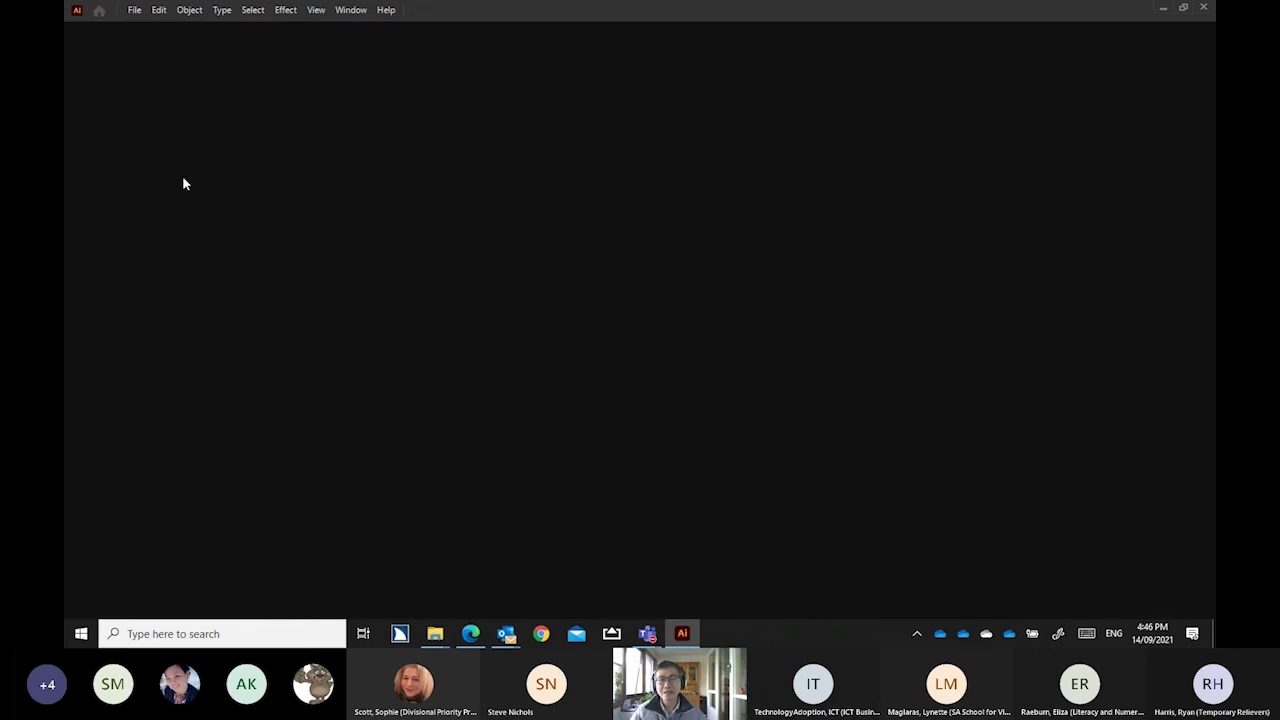
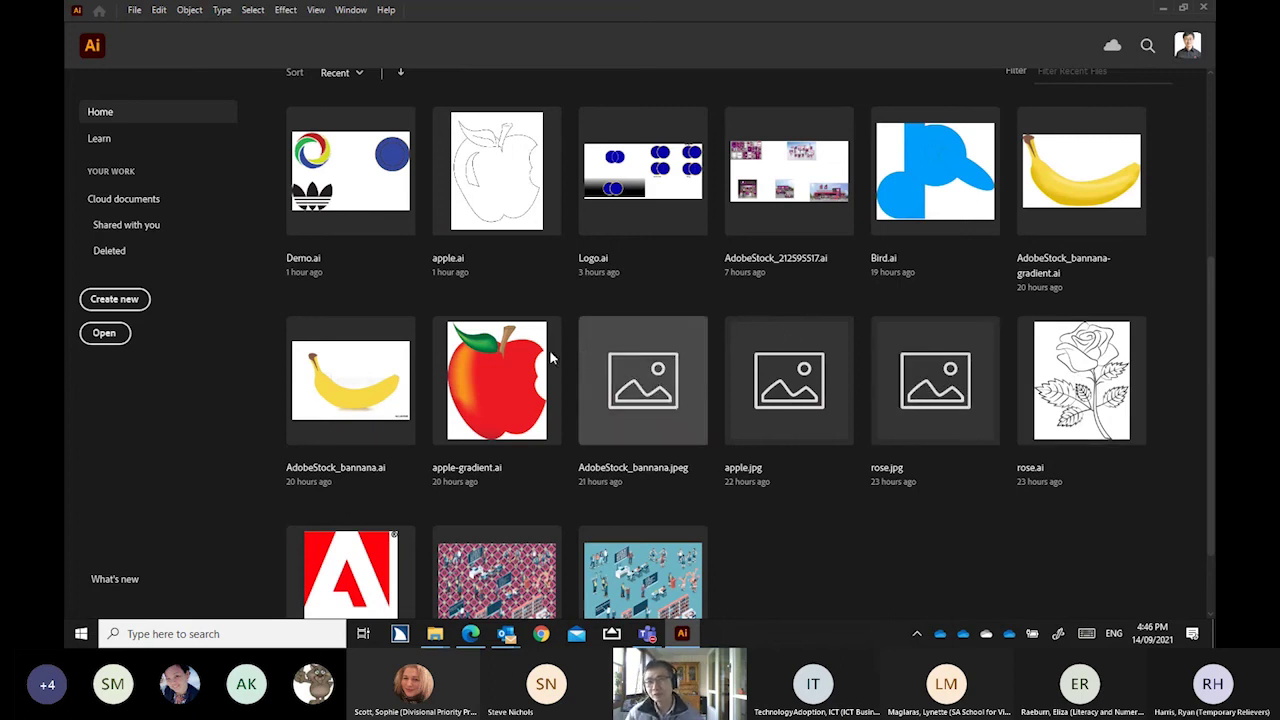
# Open the recent file apple.ai and select the linked apple outline image on the artboard
pyautogui.click(492, 200)
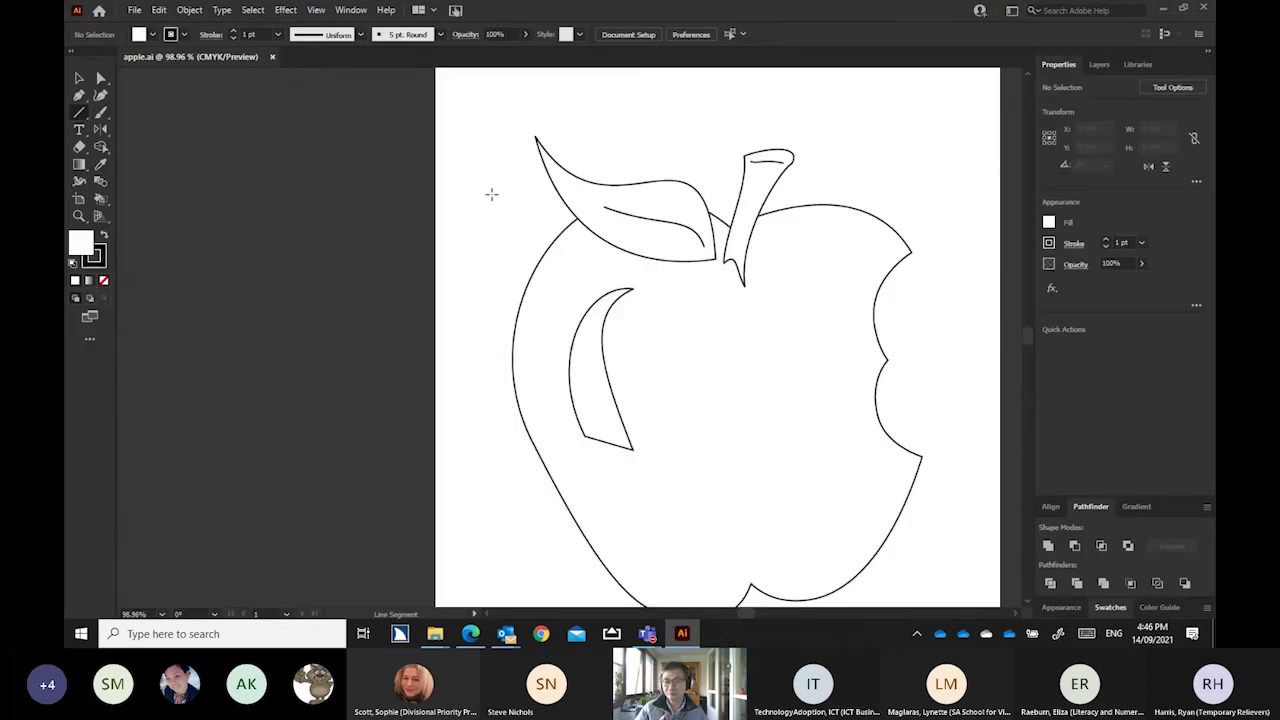
pyautogui.hotkey('ctrl', '-')
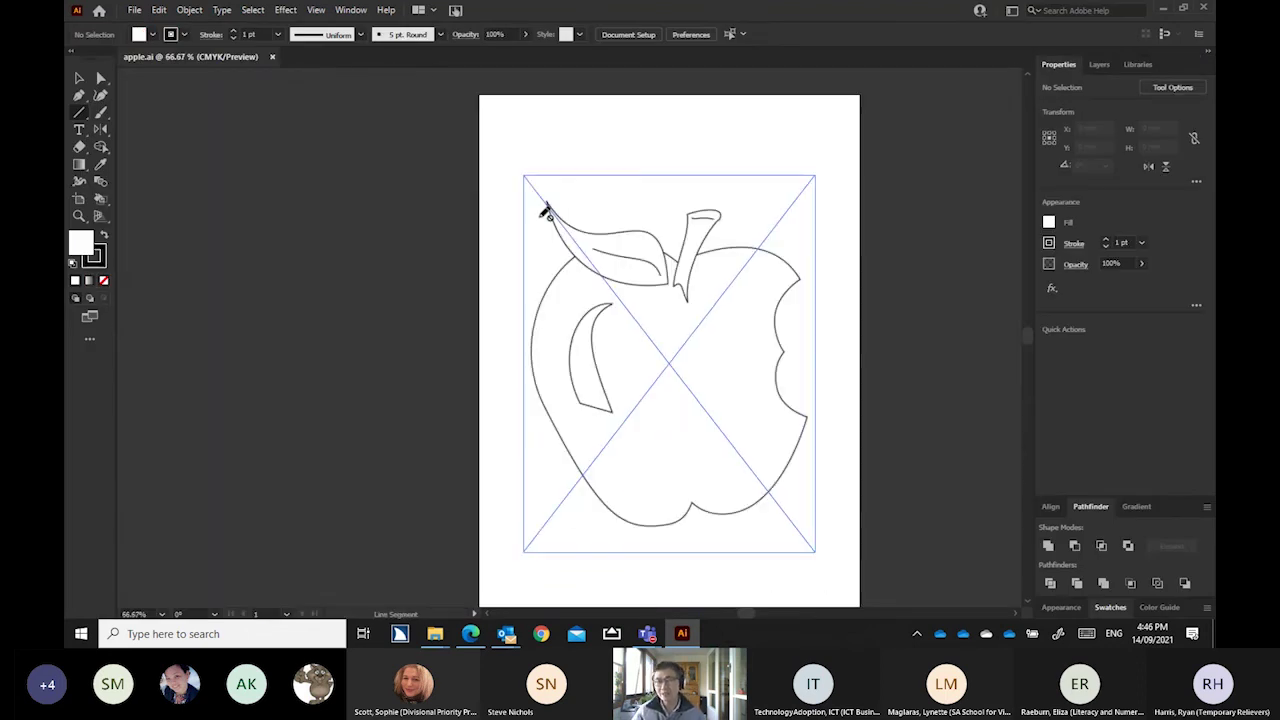
pyautogui.click(79, 78)
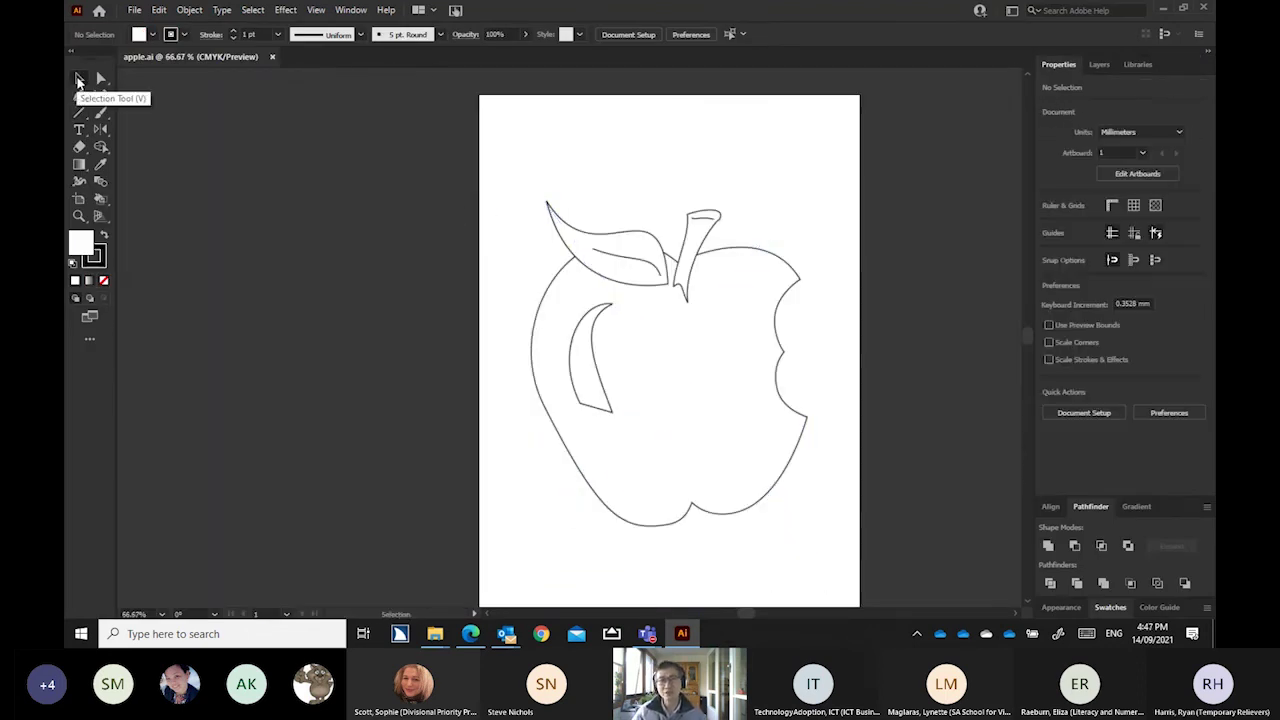
pyautogui.moveTo(557, 303); pyautogui.dragTo(453, 275)
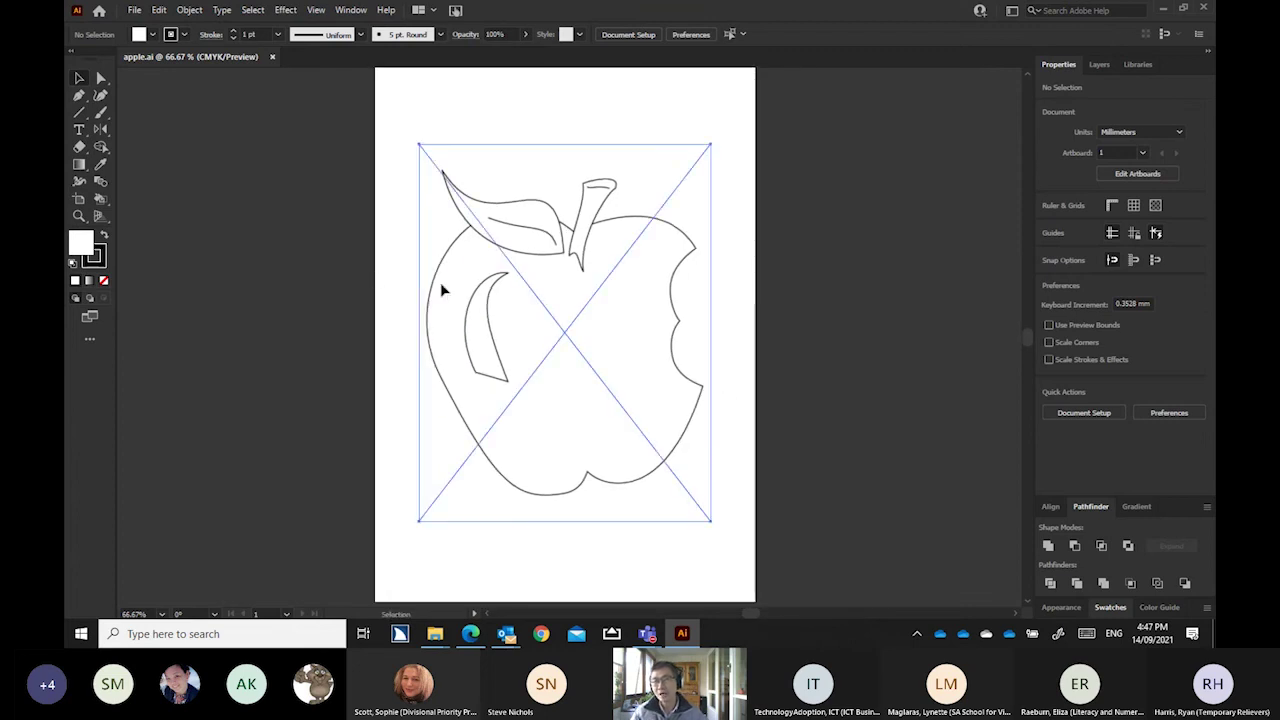
pyautogui.click(445, 283)
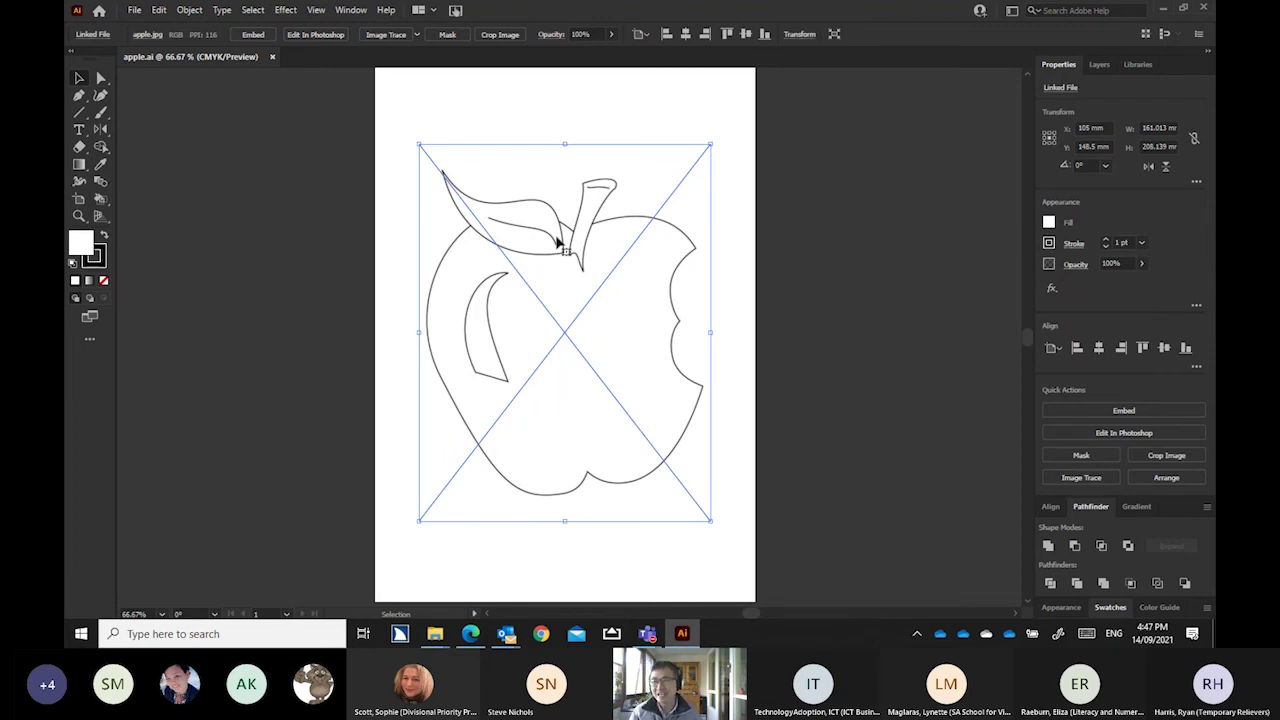
# Add a new layer above the Tracing layer and hide the Tracing layer
pyautogui.click(1096, 64)
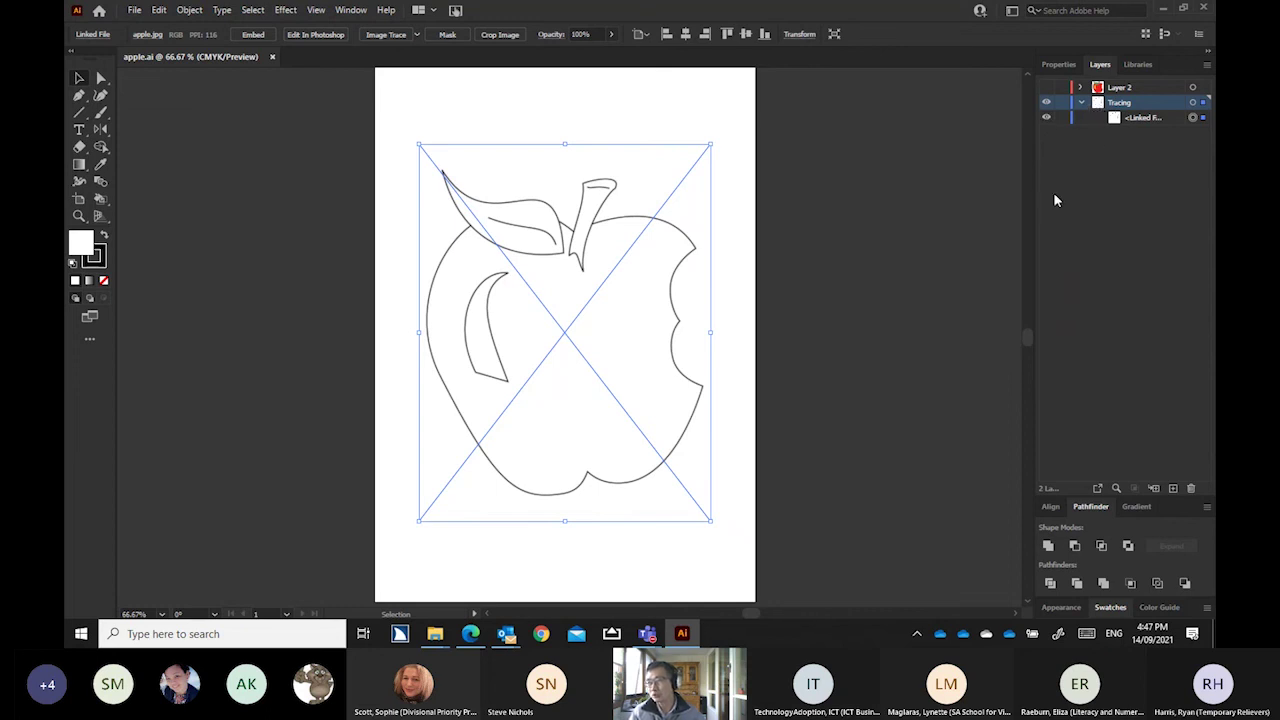
pyautogui.click(1173, 489)
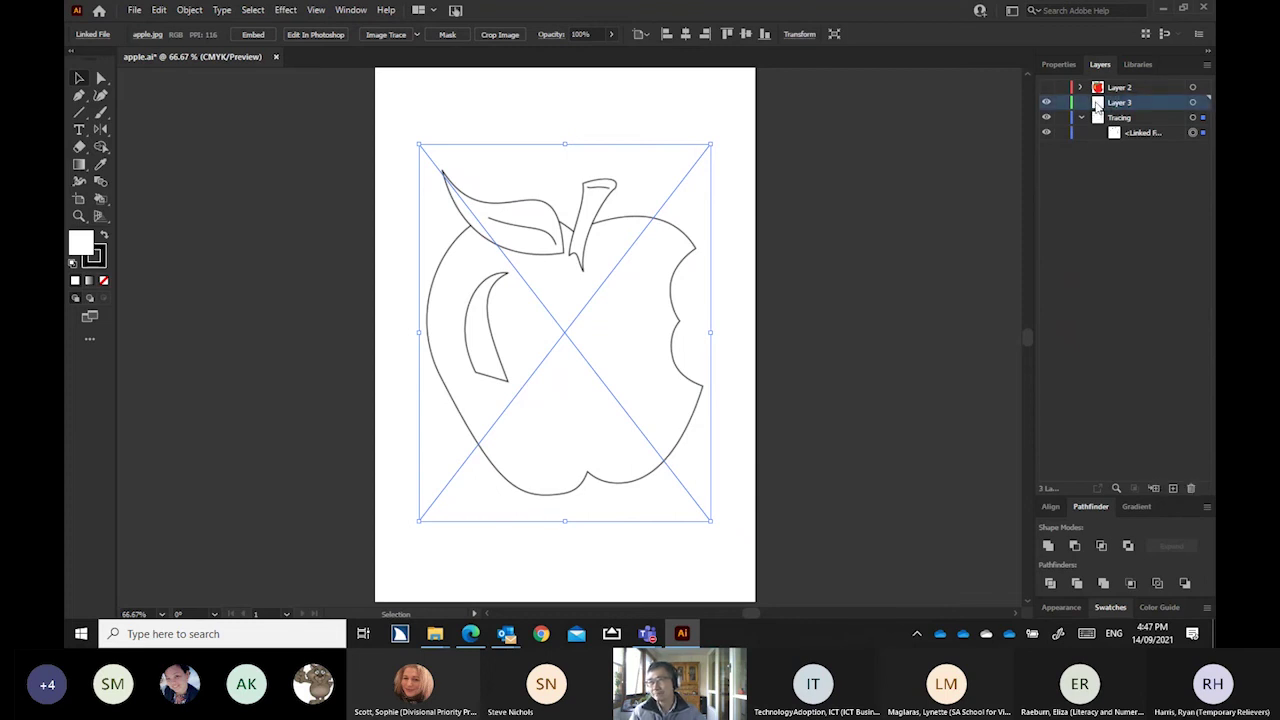
pyautogui.click(1047, 118)
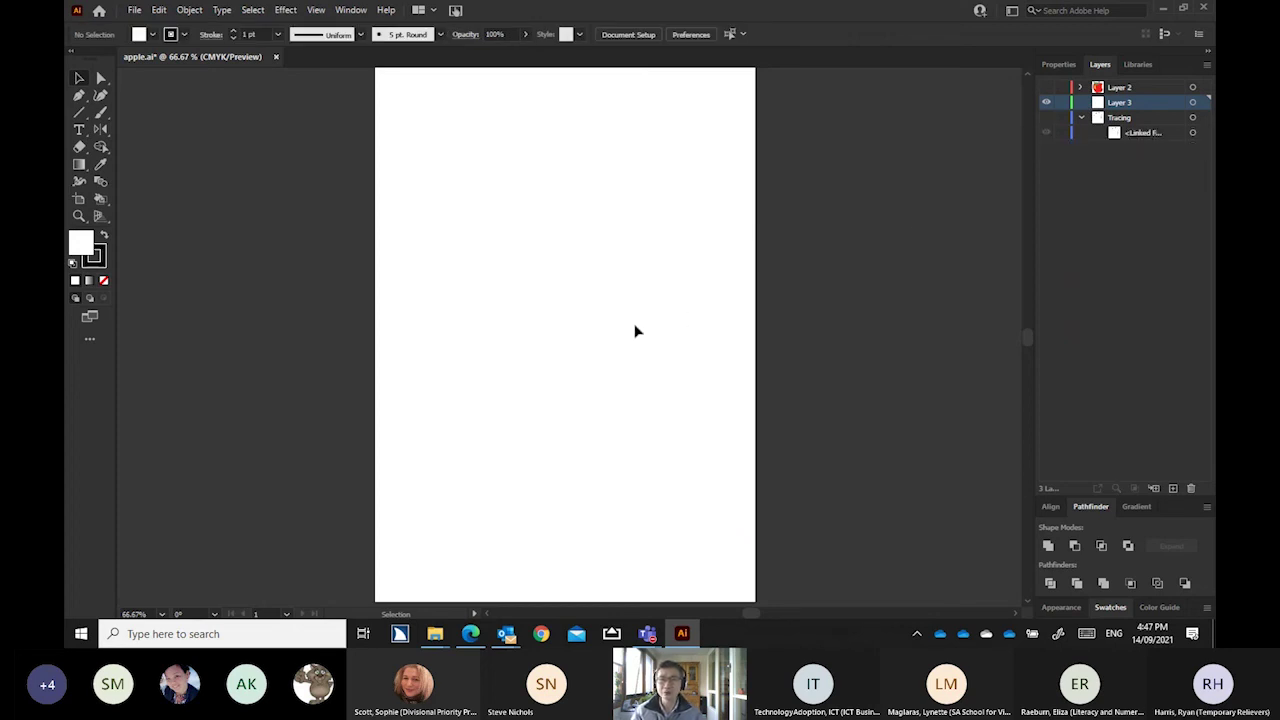
# With the Pen tool, draw a closed four-sided straight-edged shape about 92 mm wide in the artboard's upper half, and deselect it
pyautogui.moveTo(79, 97); pyautogui.dragTo(125, 94)
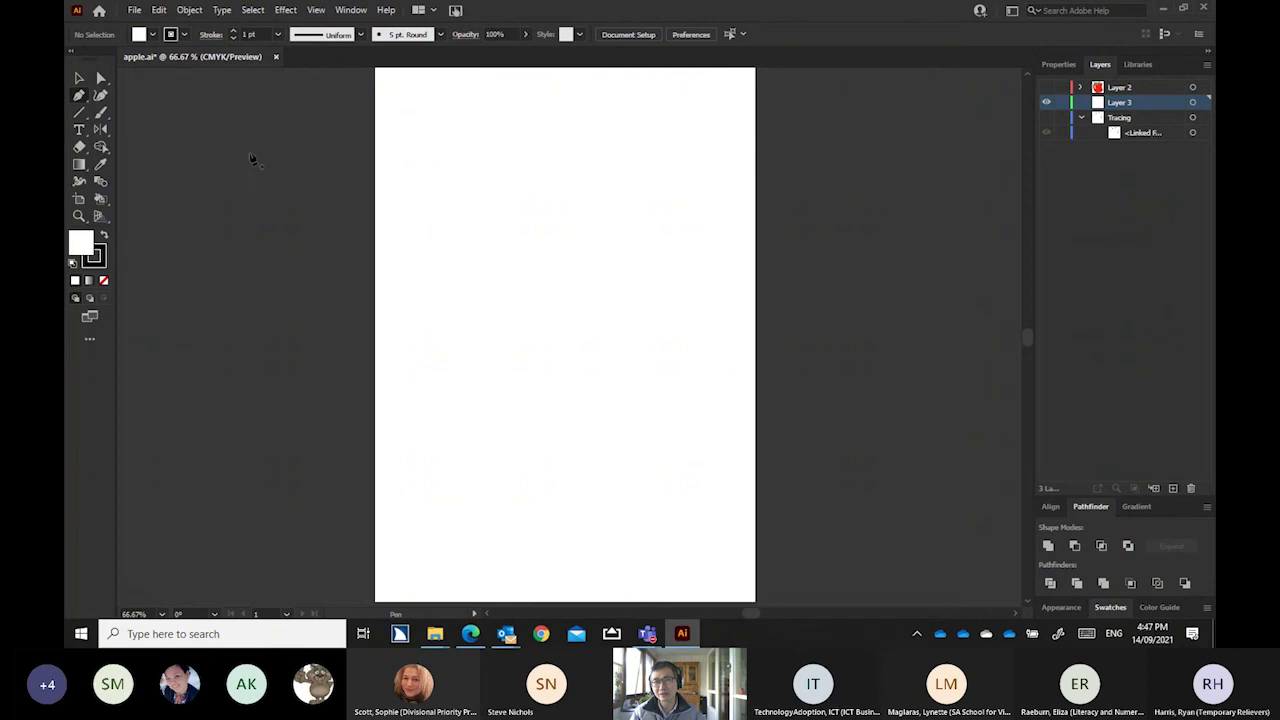
pyautogui.moveTo(79, 95); pyautogui.dragTo(130, 96)
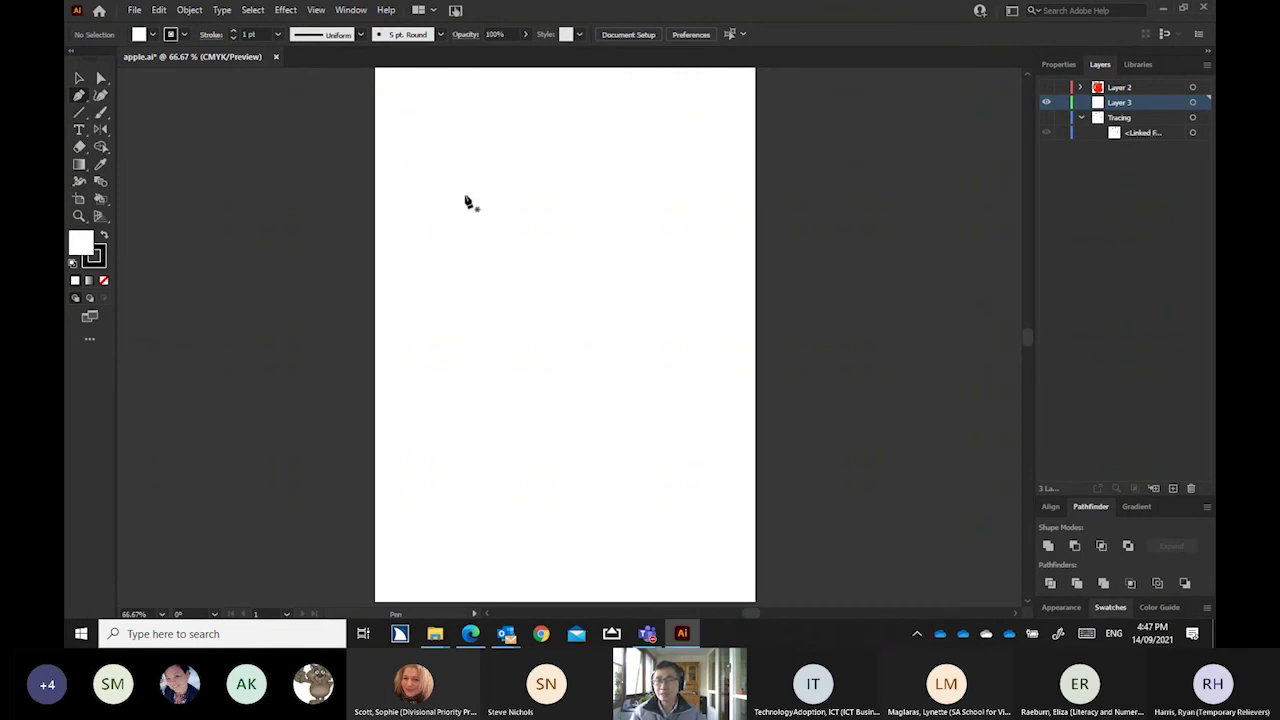
pyautogui.click(465, 192)
pyautogui.click(619, 186)
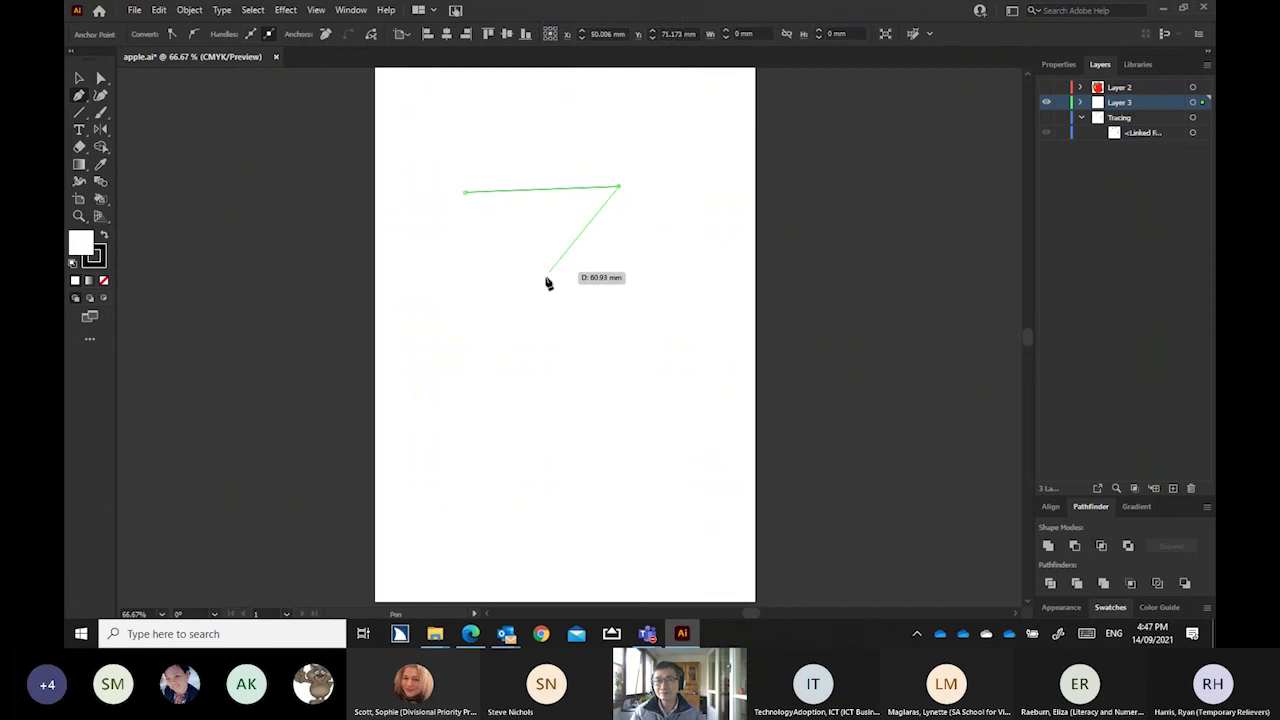
pyautogui.click(632, 301)
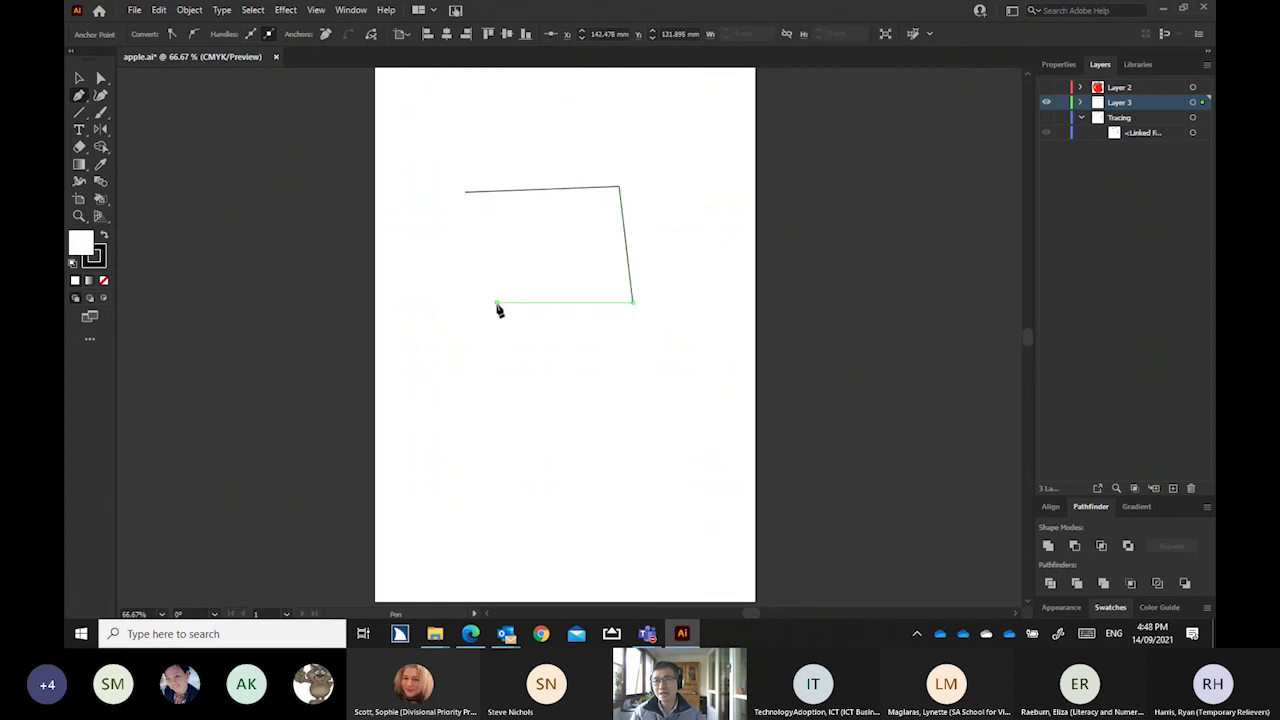
pyautogui.click(497, 303)
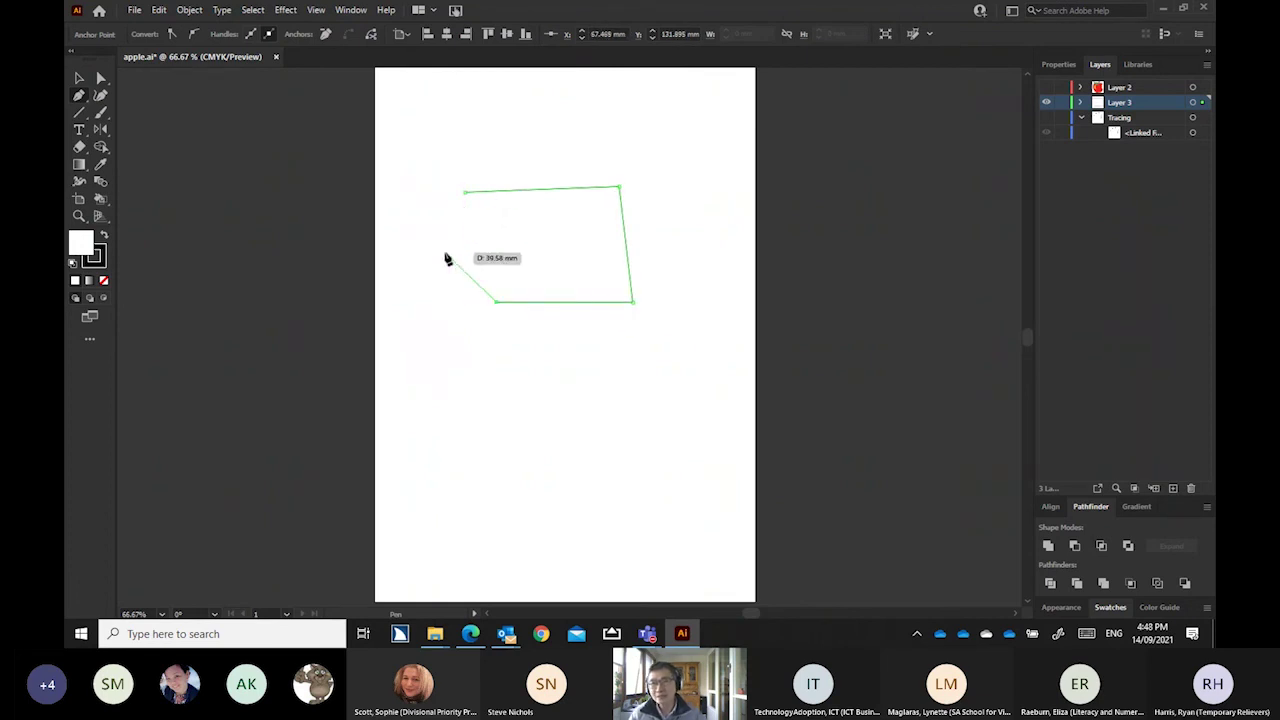
pyautogui.click(465, 192)
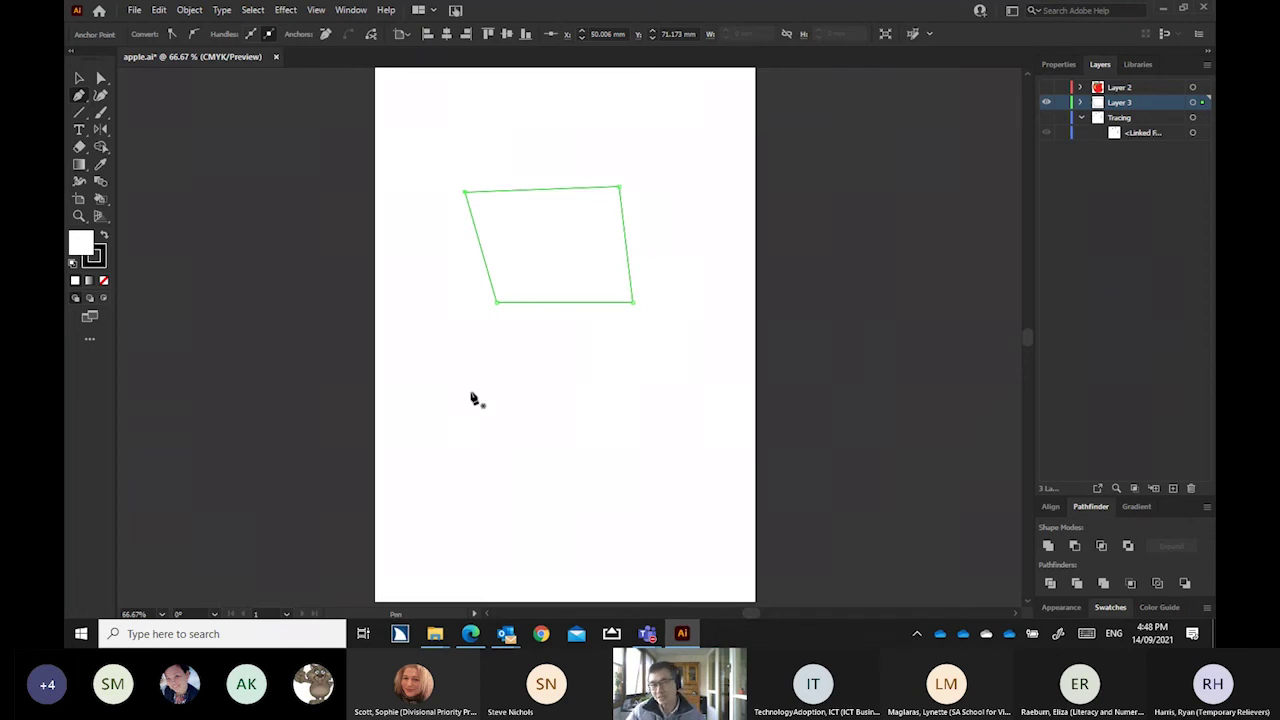
pyautogui.keyDown('ctrl'); pyautogui.click(469, 393); pyautogui.keyUp('ctrl')
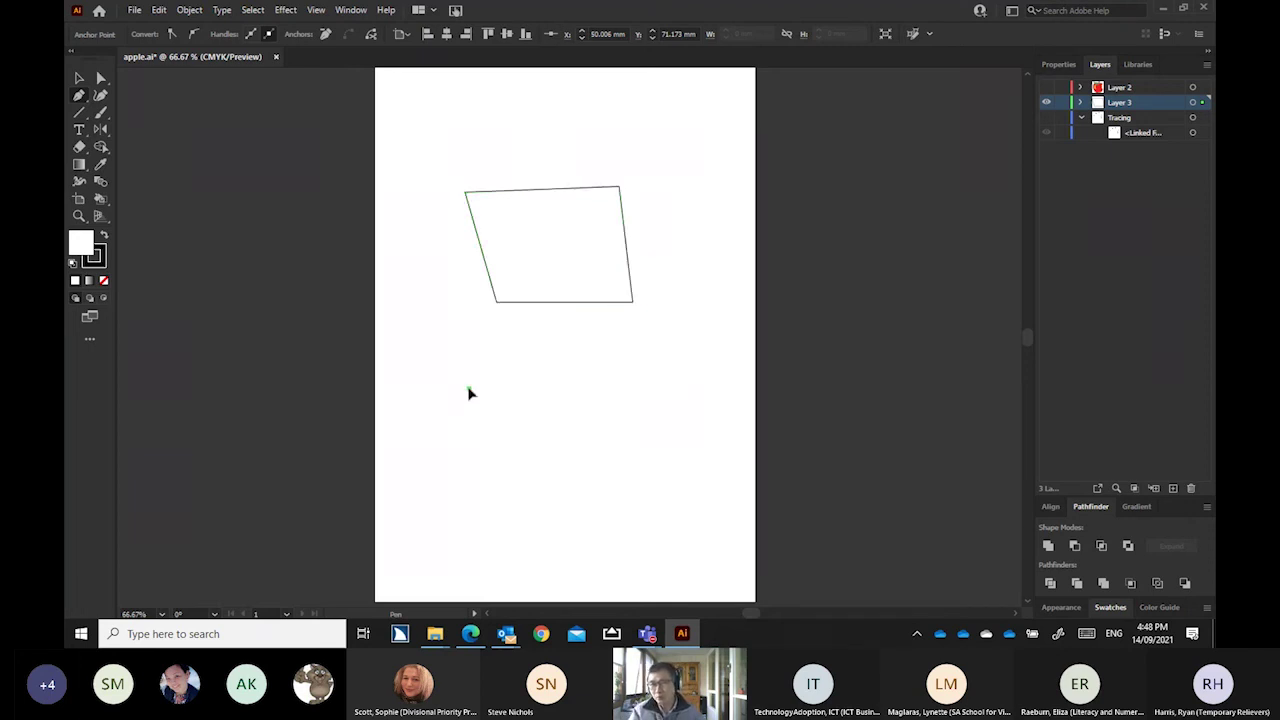
# Draw an open curved Pen path with four smooth anchor points below the four-sided shape, about 109 mm wide and 97 mm high
pyautogui.moveTo(469, 389); pyautogui.dragTo(502, 369)
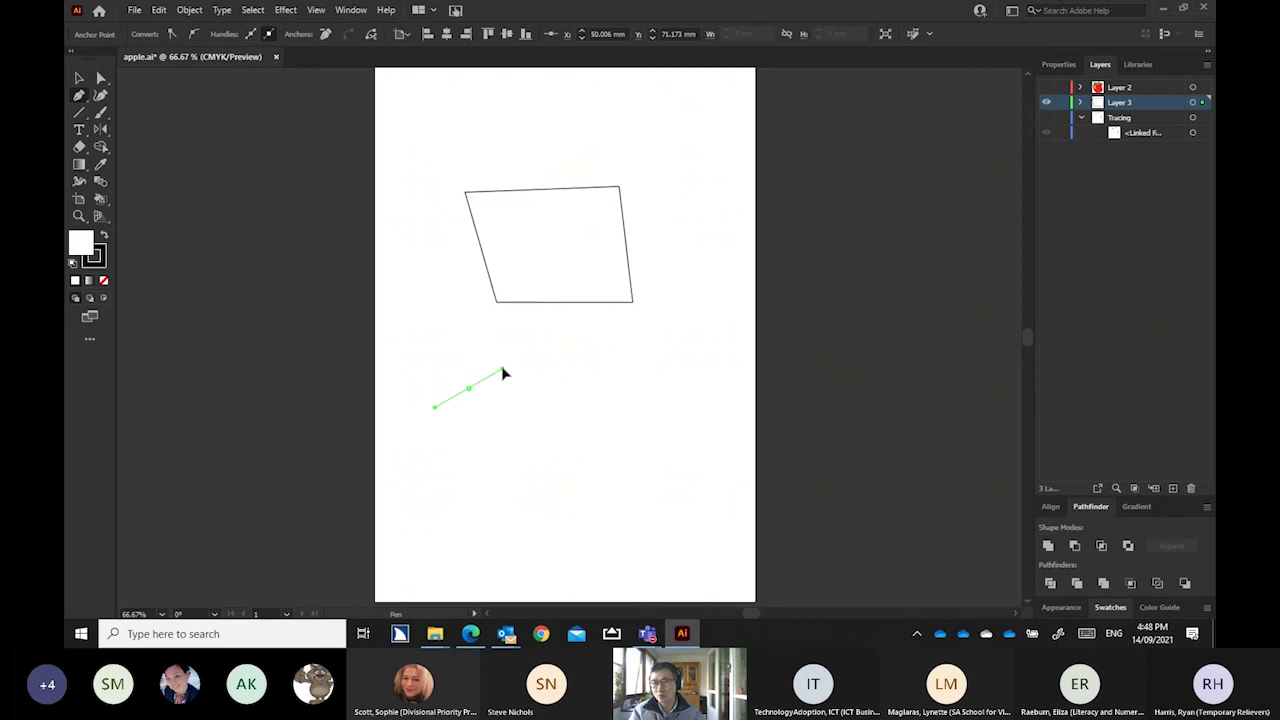
pyautogui.moveTo(632, 413); pyautogui.dragTo(666, 462)
pyautogui.moveTo(596, 553); pyautogui.dragTo(533, 561)
pyautogui.moveTo(456, 533); pyautogui.dragTo(414, 563)
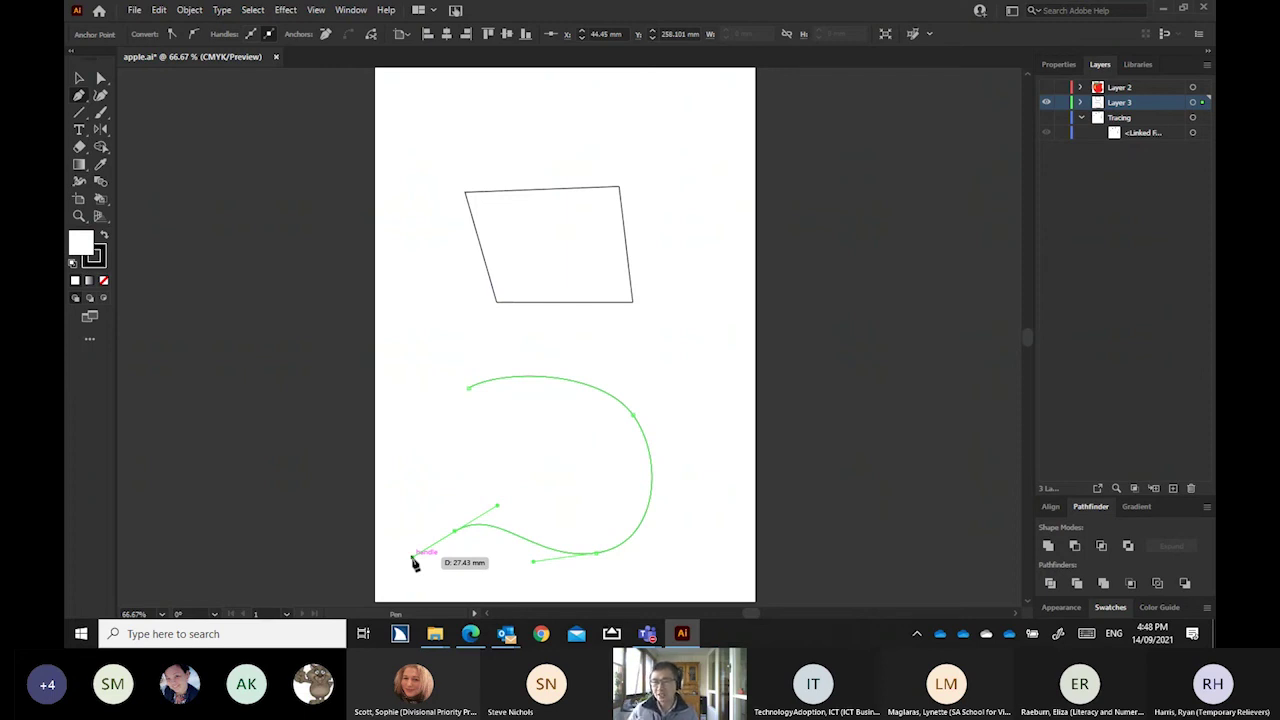
# Break the direction handle at the curved path's lowest anchor and swing it upward to form a sharp corner
pyautogui.press('alt')
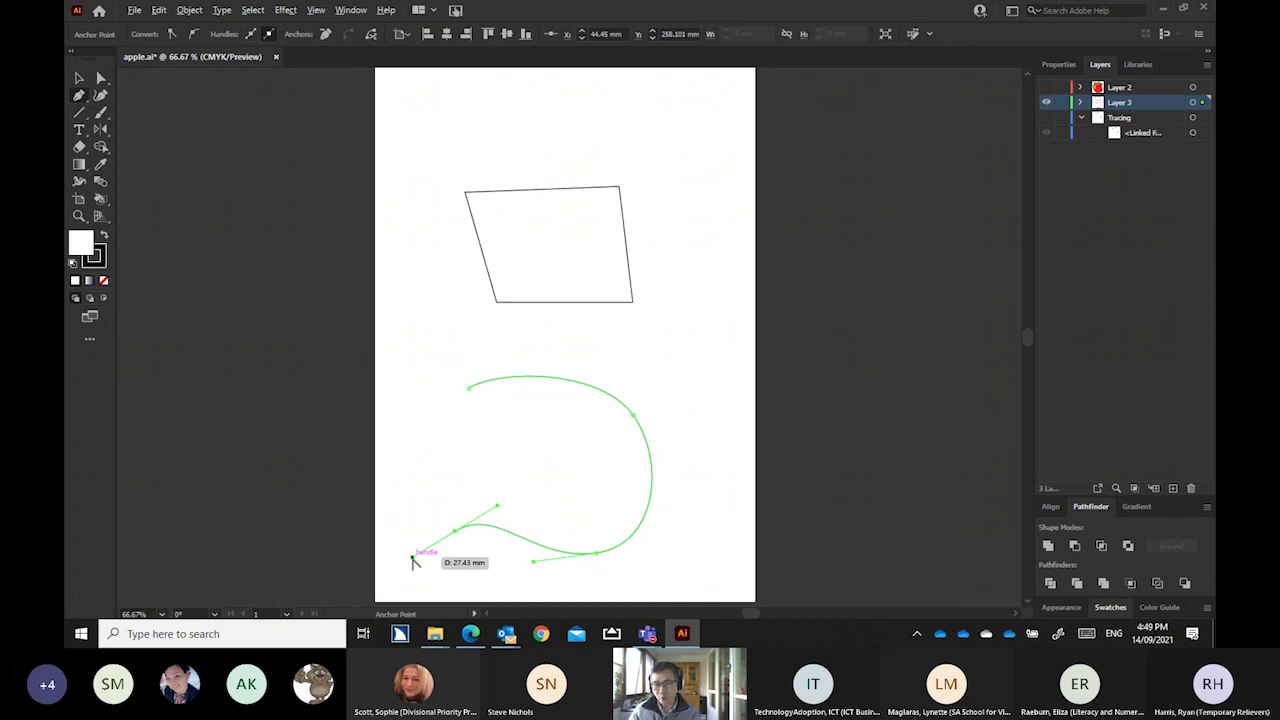
pyautogui.moveTo(413, 562); pyautogui.dragTo(538, 502)
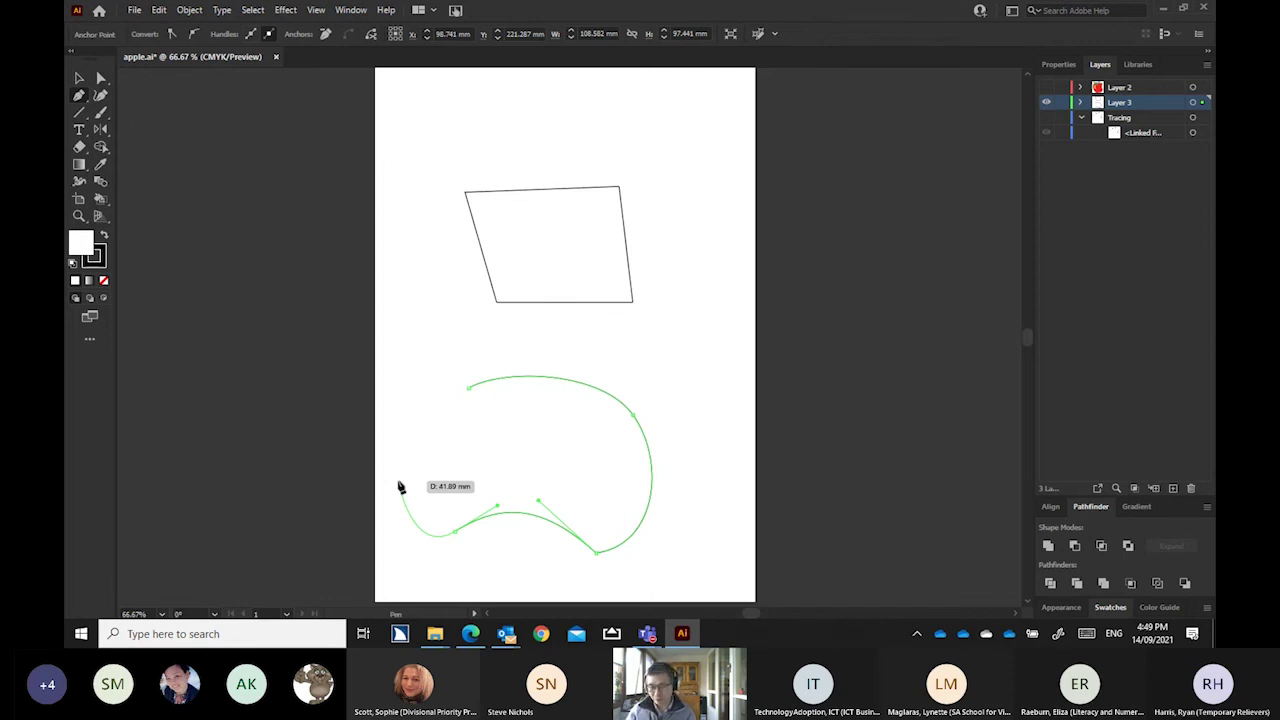
pyautogui.hotkey('ctrl', 'z')
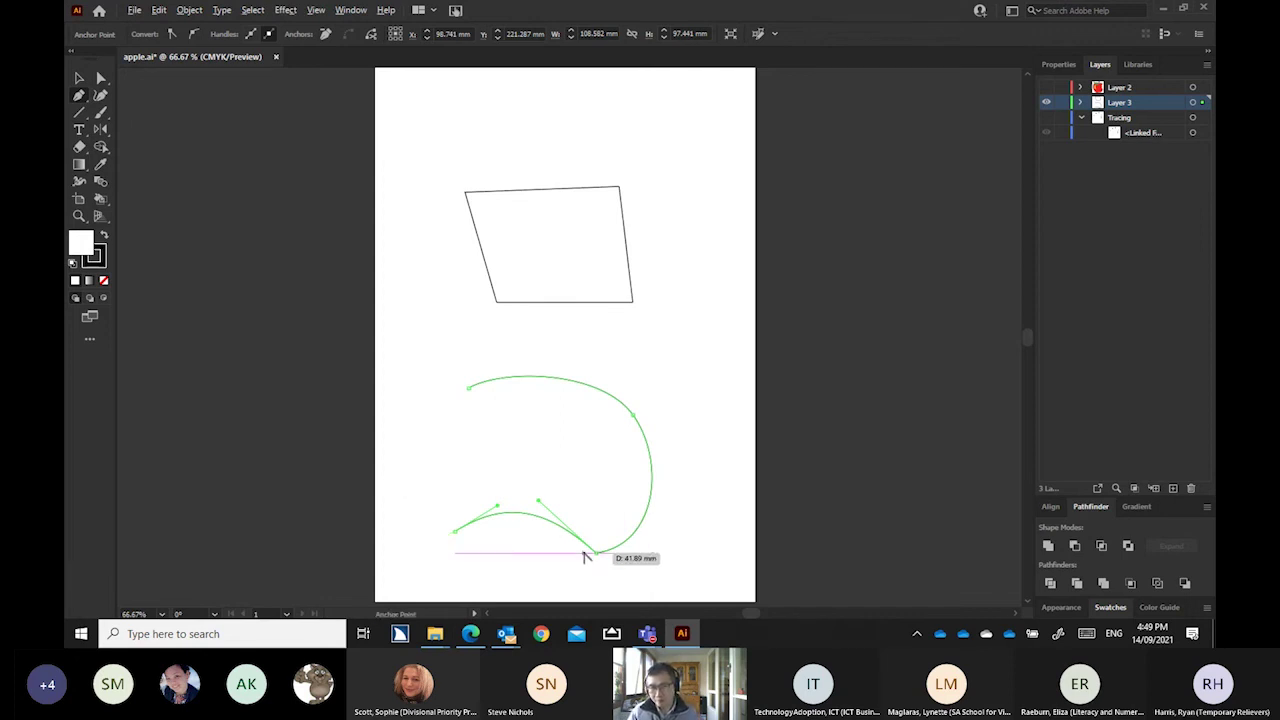
pyautogui.moveTo(586, 557); pyautogui.dragTo(571, 492)
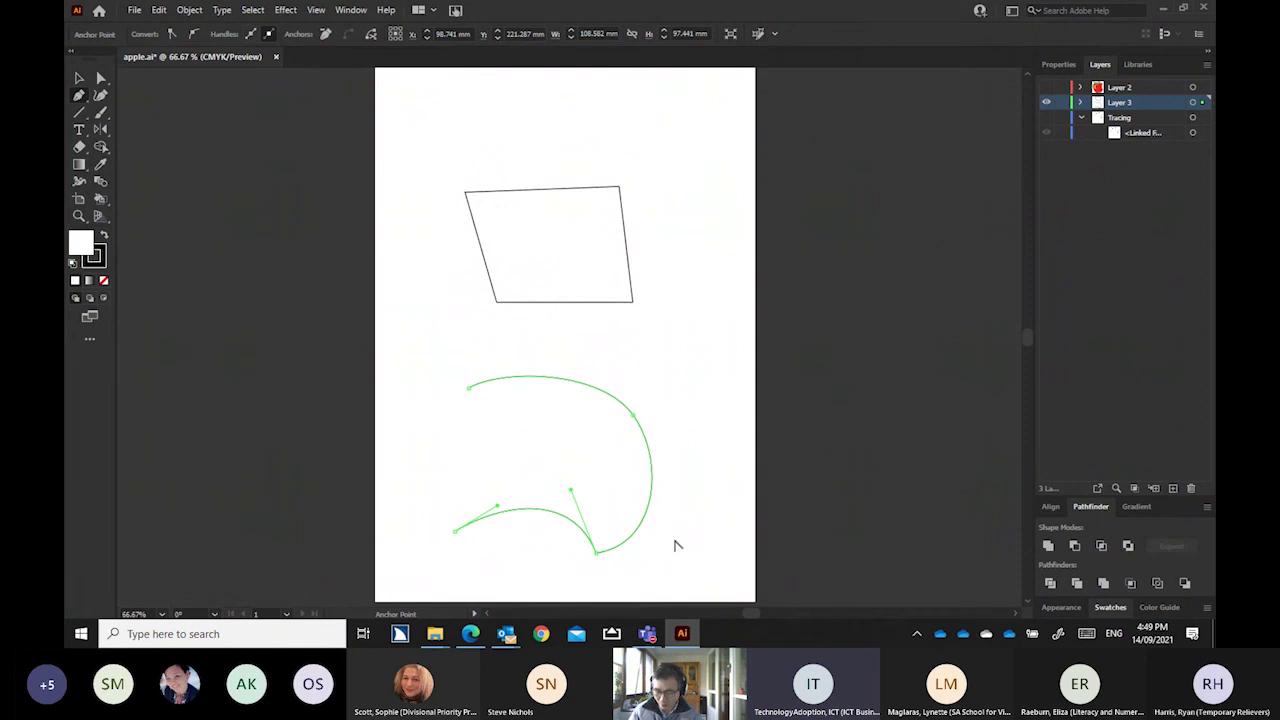
pyautogui.click(677, 545)
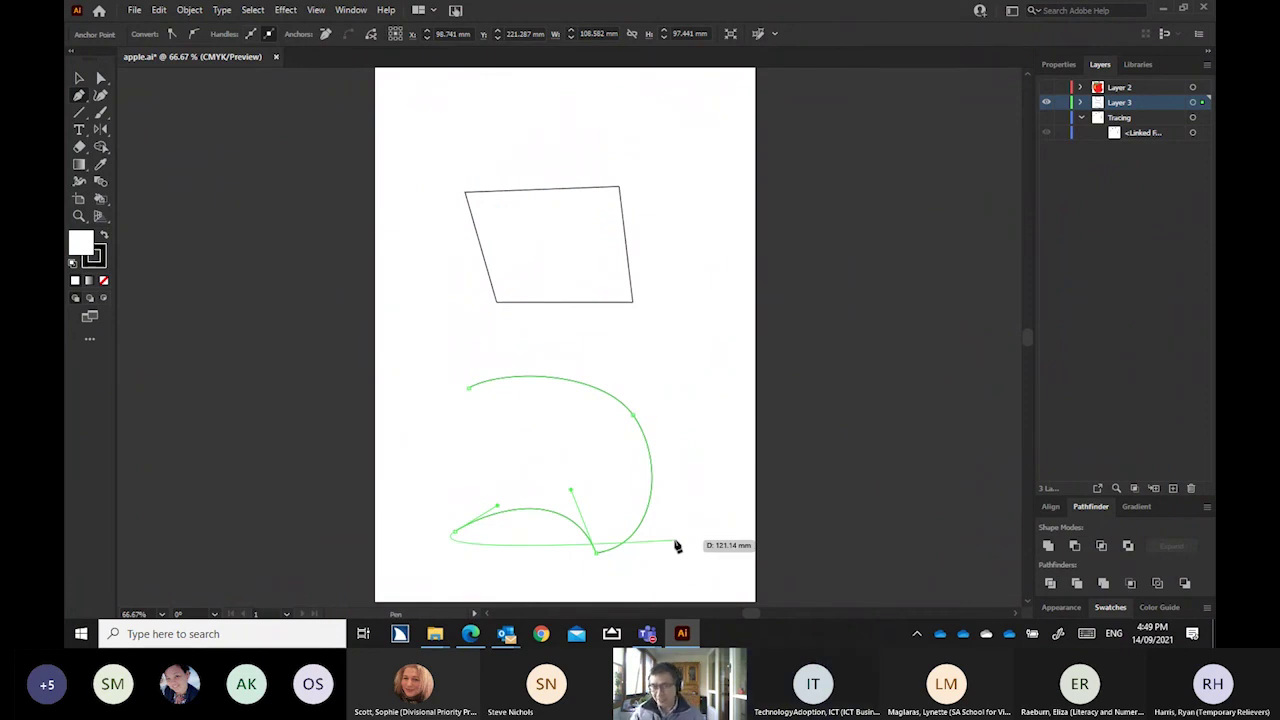
# Turn the open curve's right smooth anchor into a corner by swinging its lower handle outward, and close the path through a new left point
pyautogui.press('ctrl')
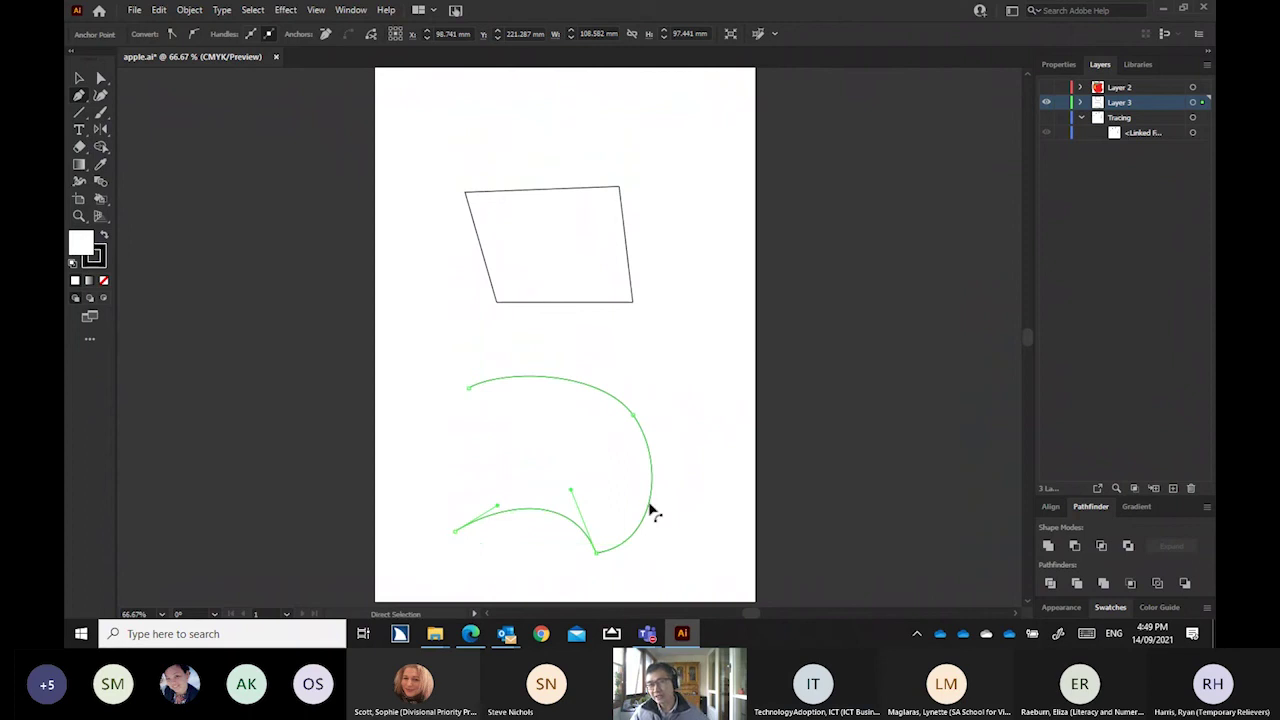
pyautogui.keyDown('ctrl'); pyautogui.click(634, 416); pyautogui.keyUp('ctrl')
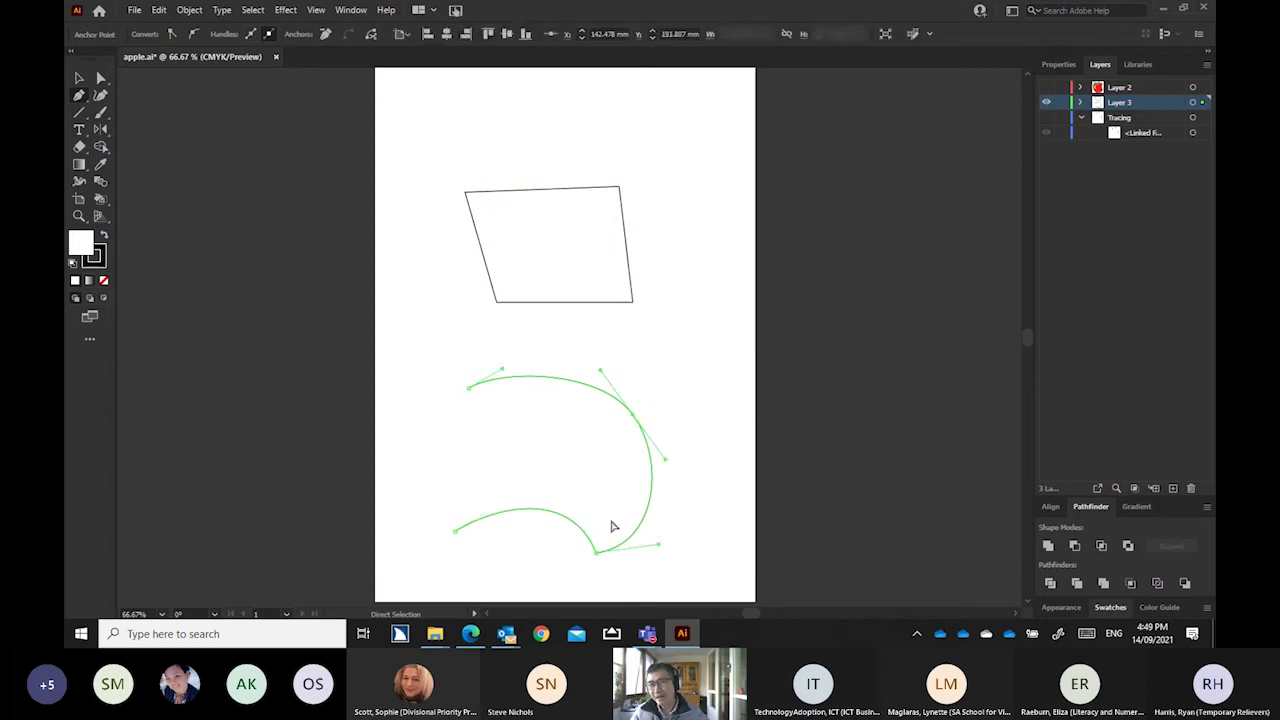
pyautogui.keyDown('ctrl'); pyautogui.click(668, 456); pyautogui.keyUp('ctrl')
pyautogui.moveTo(668, 456); pyautogui.dragTo(695, 396)
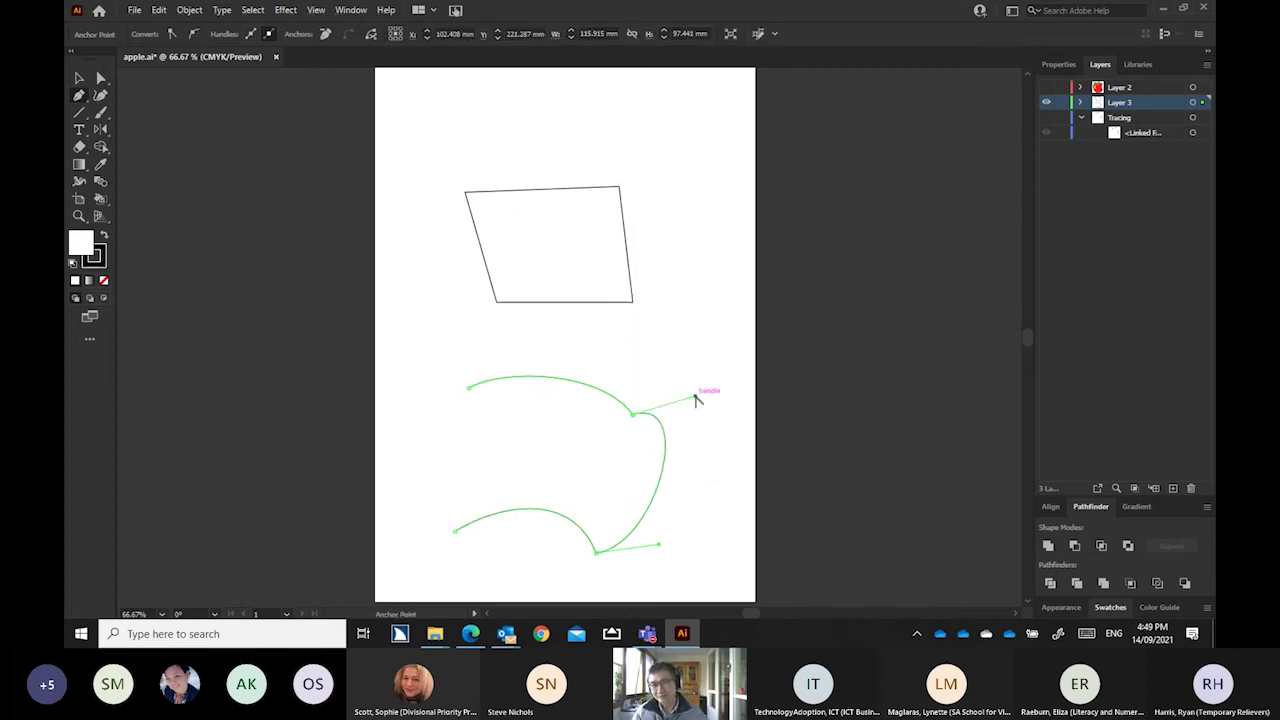
pyautogui.click(400, 443)
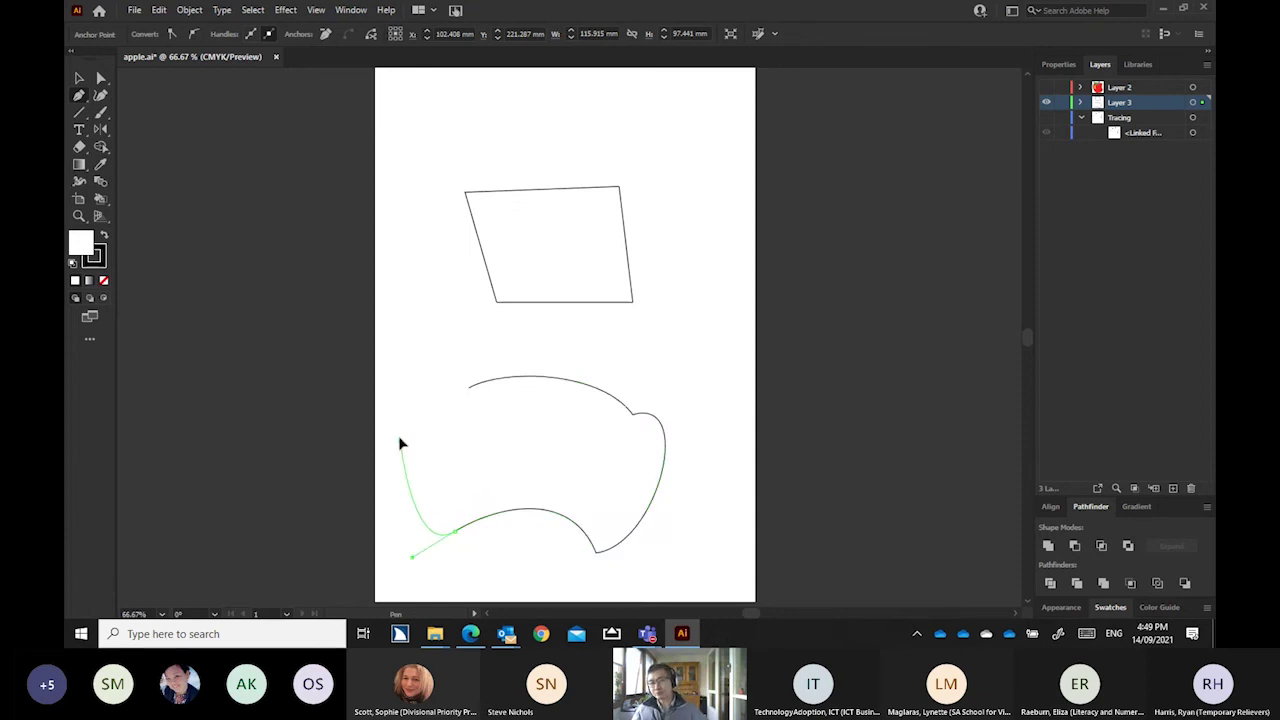
pyautogui.click(469, 393)
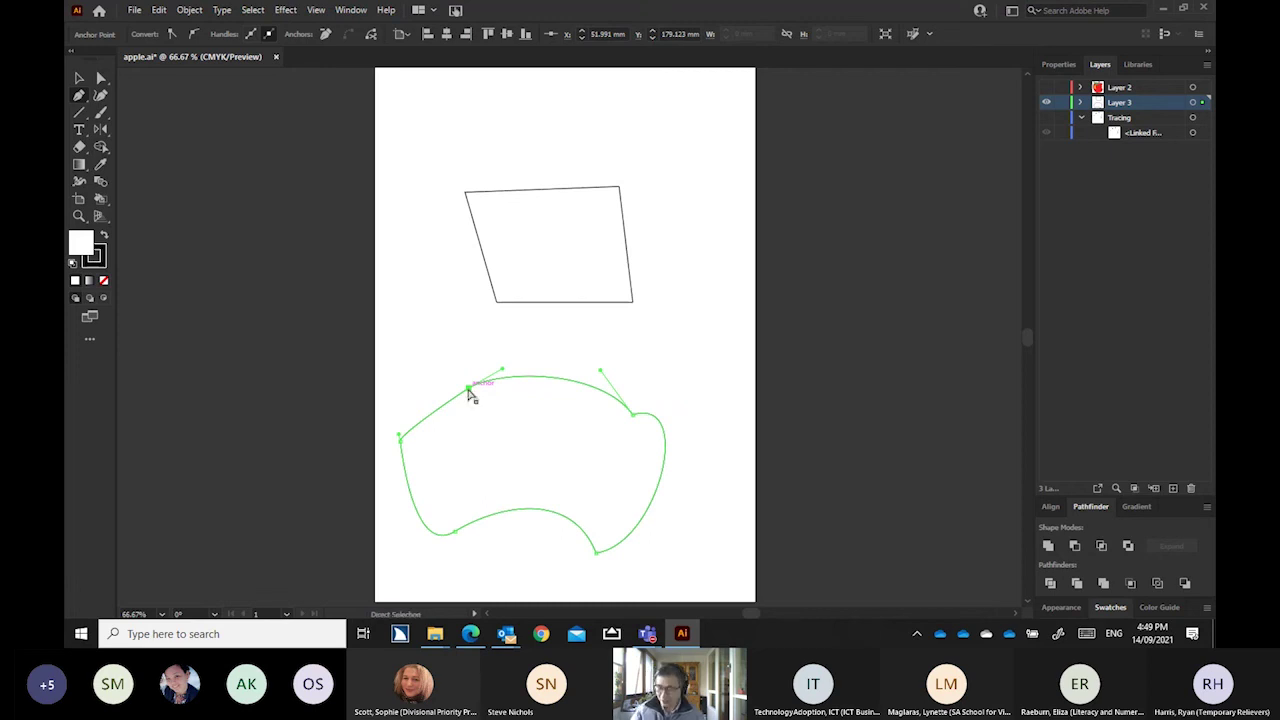
# Delete all the practice paths on Layer 3 and show the Tracing layer
pyautogui.hotkey('ctrl', 'a')
pyautogui.press('Delete')
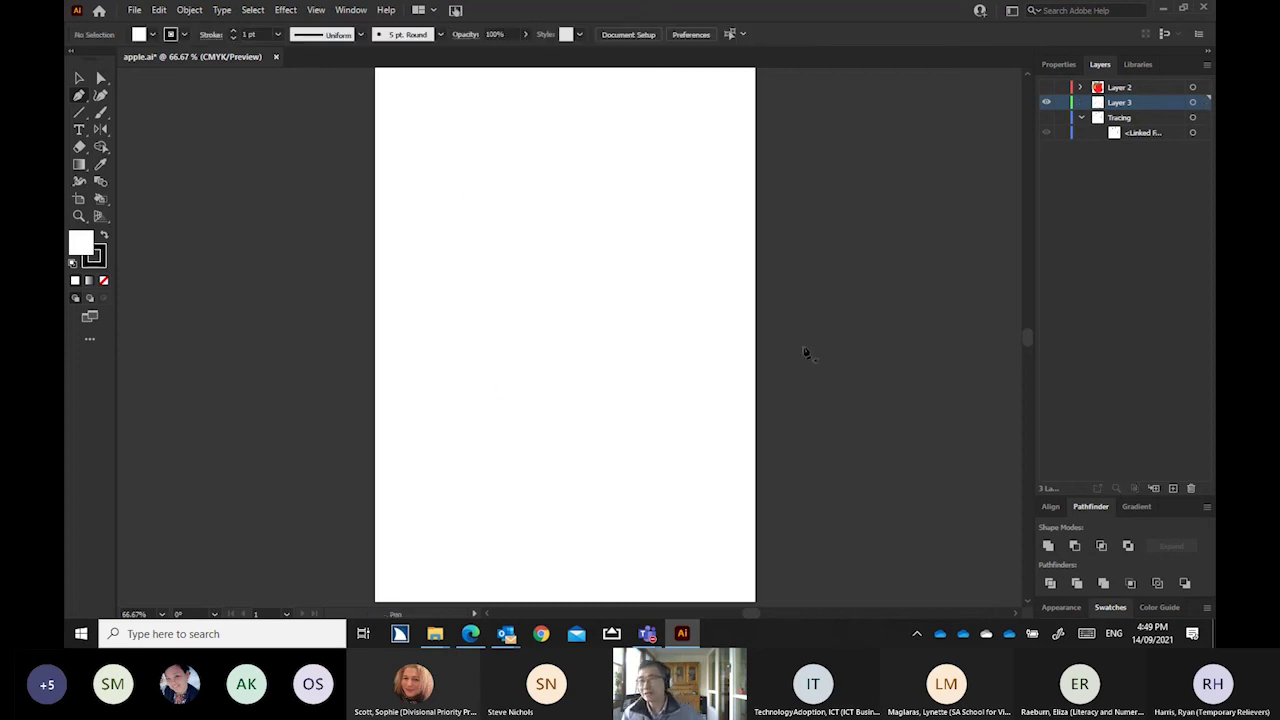
pyautogui.click(1046, 120)
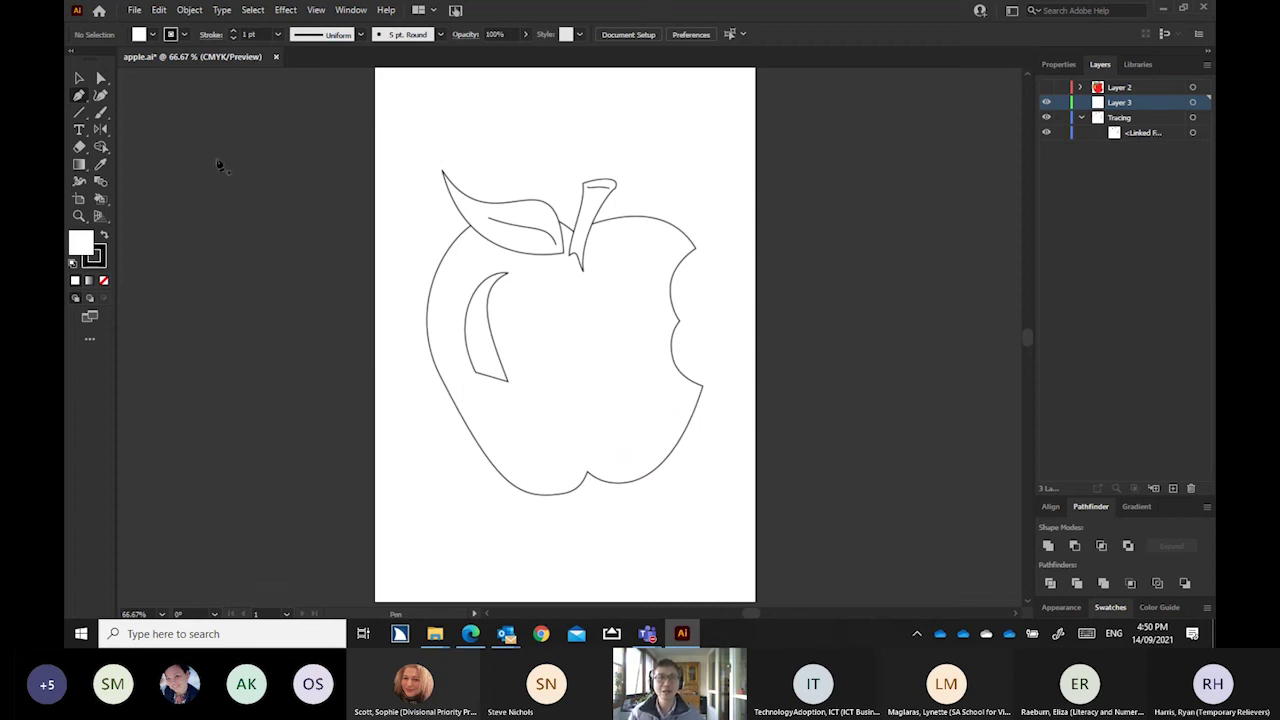
# Try to reduce the Tracing layer's opacity to 51%, then 69%, without selecting the image on the artboard
pyautogui.click(1111, 122)
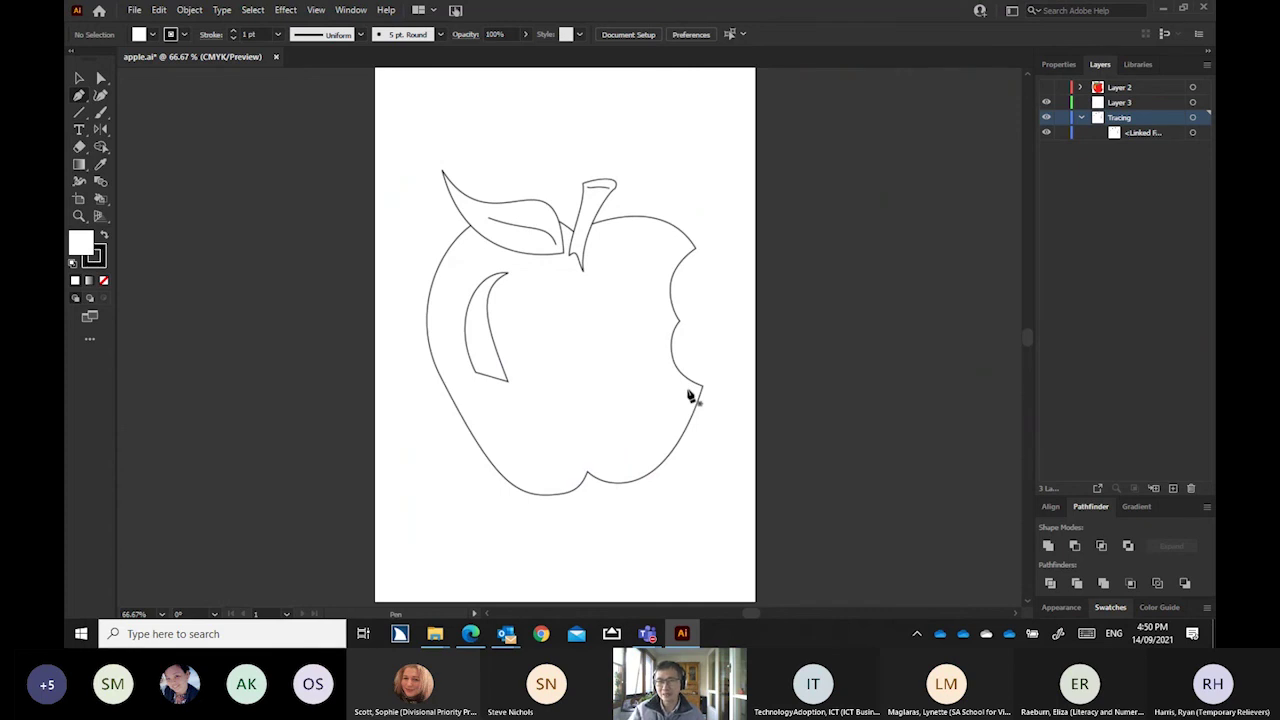
pyautogui.click(1055, 65)
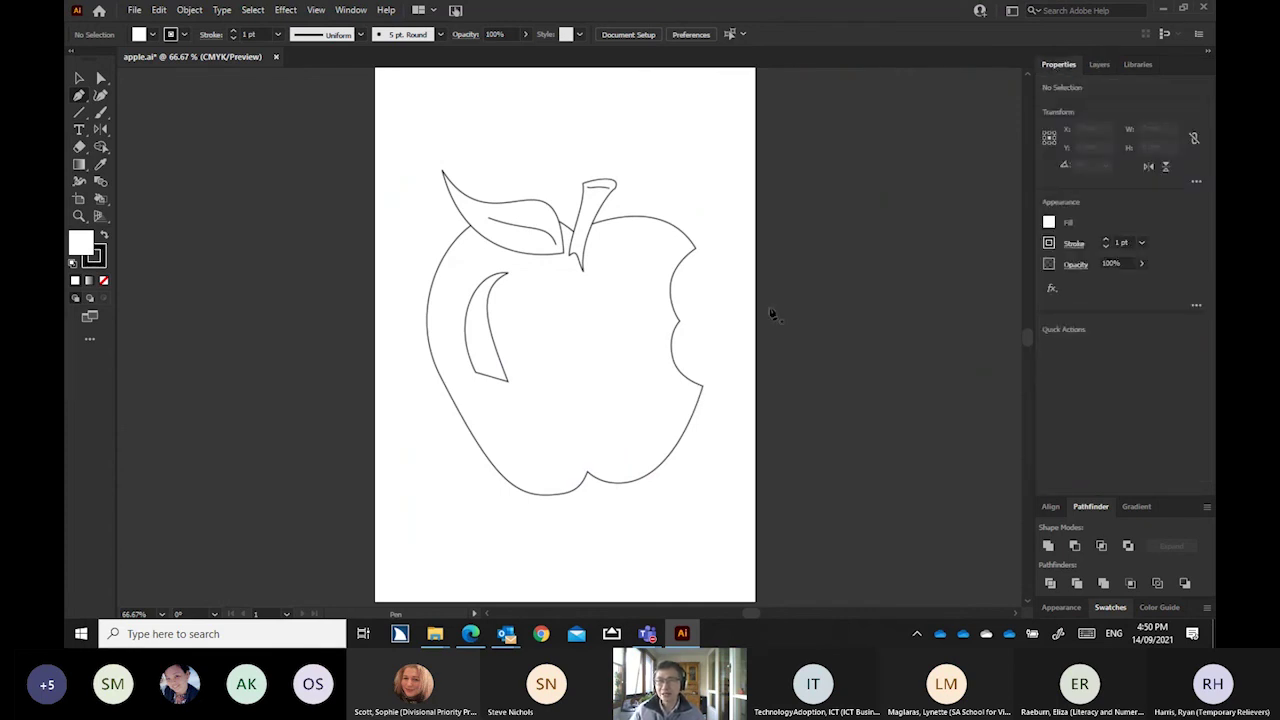
pyautogui.click(1141, 264)
pyautogui.moveTo(1145, 283); pyautogui.dragTo(1116, 287)
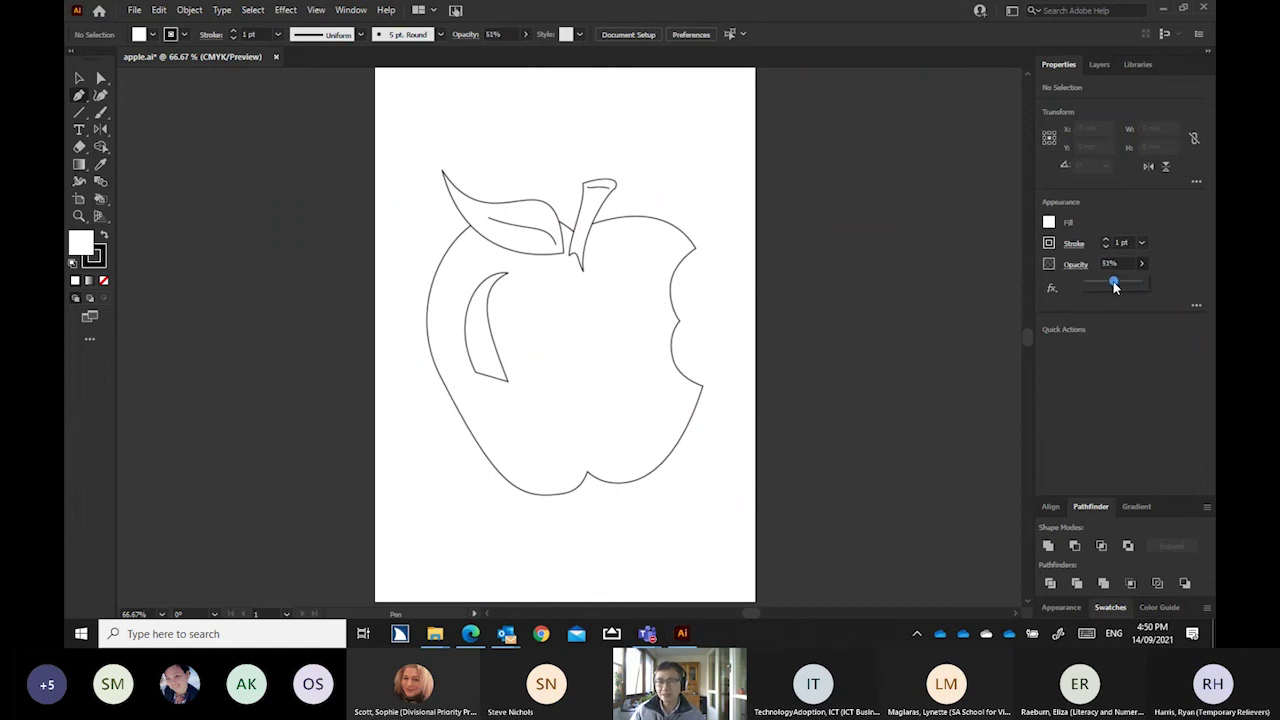
pyautogui.click(1097, 65)
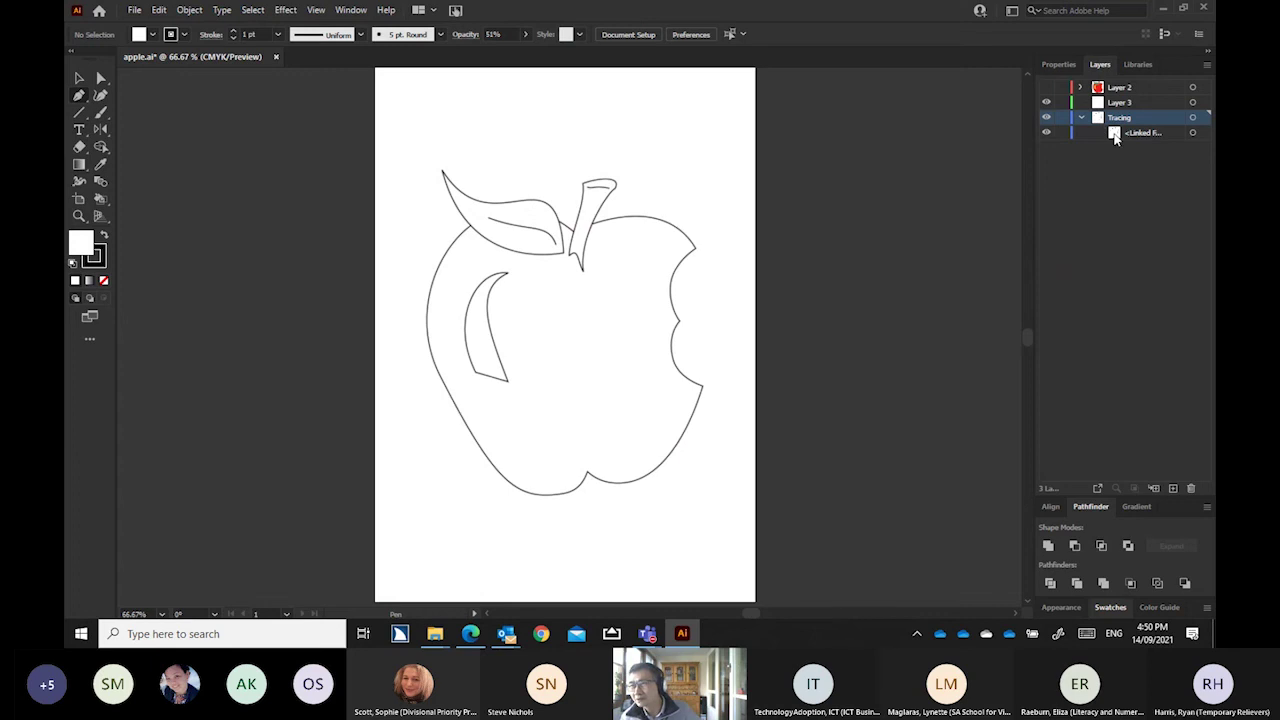
pyautogui.click(1114, 136)
pyautogui.click(1058, 64)
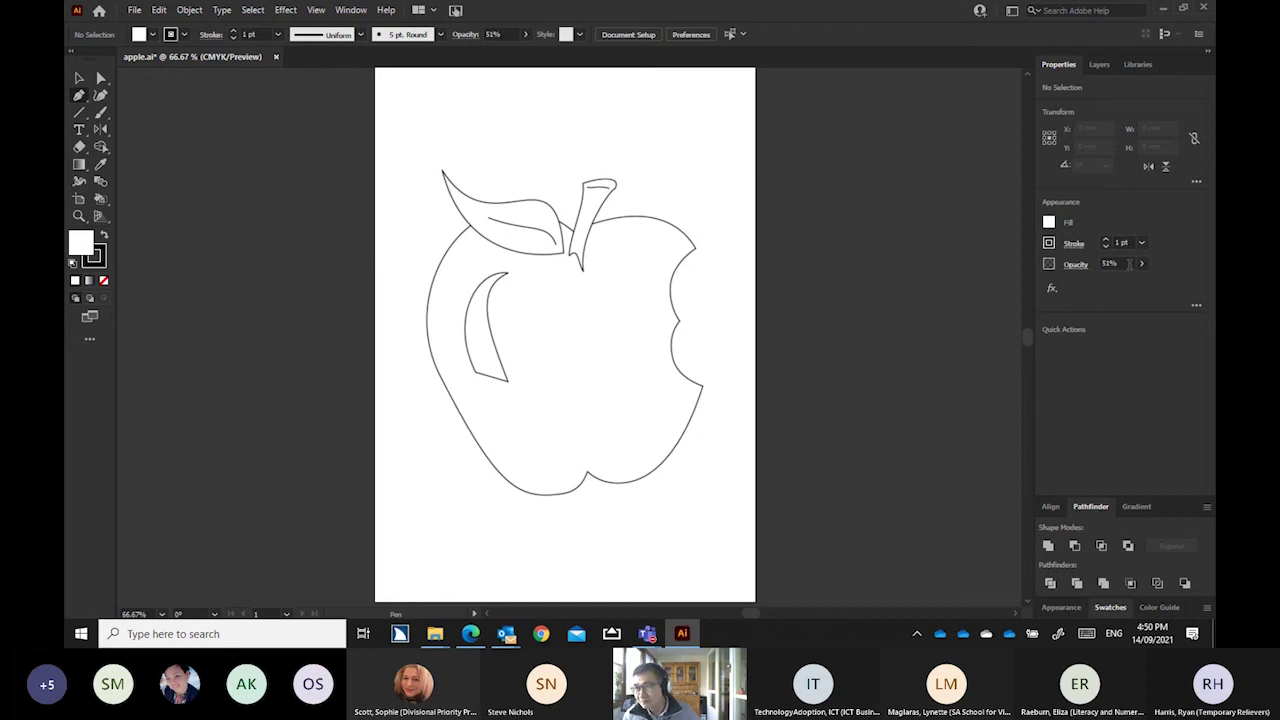
pyautogui.click(1141, 263)
pyautogui.moveTo(1113, 285)
pyautogui.mouseDown()
pyautogui.moveTo(1097, 286)
pyautogui.moveTo(1123, 286)
pyautogui.mouseUp()
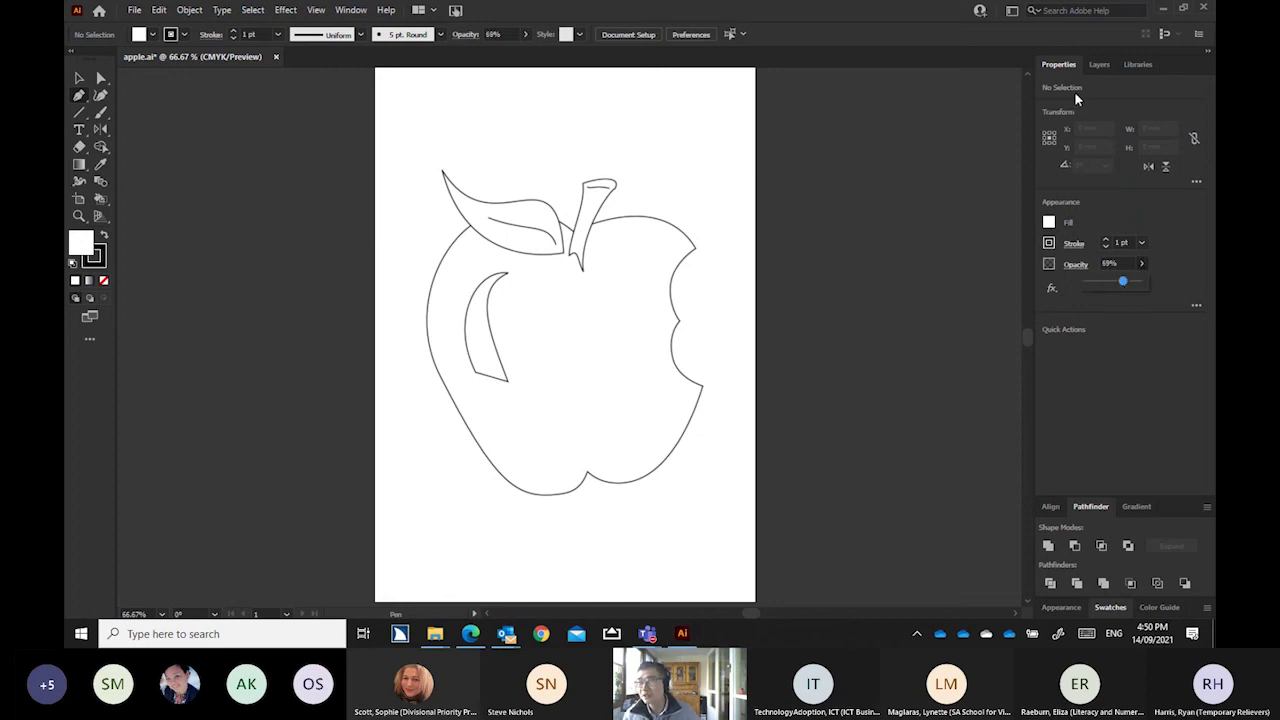
# Set the linked apple image's opacity to 57%, deselect it, and make Layer 3 the active layer
pyautogui.click(79, 77)
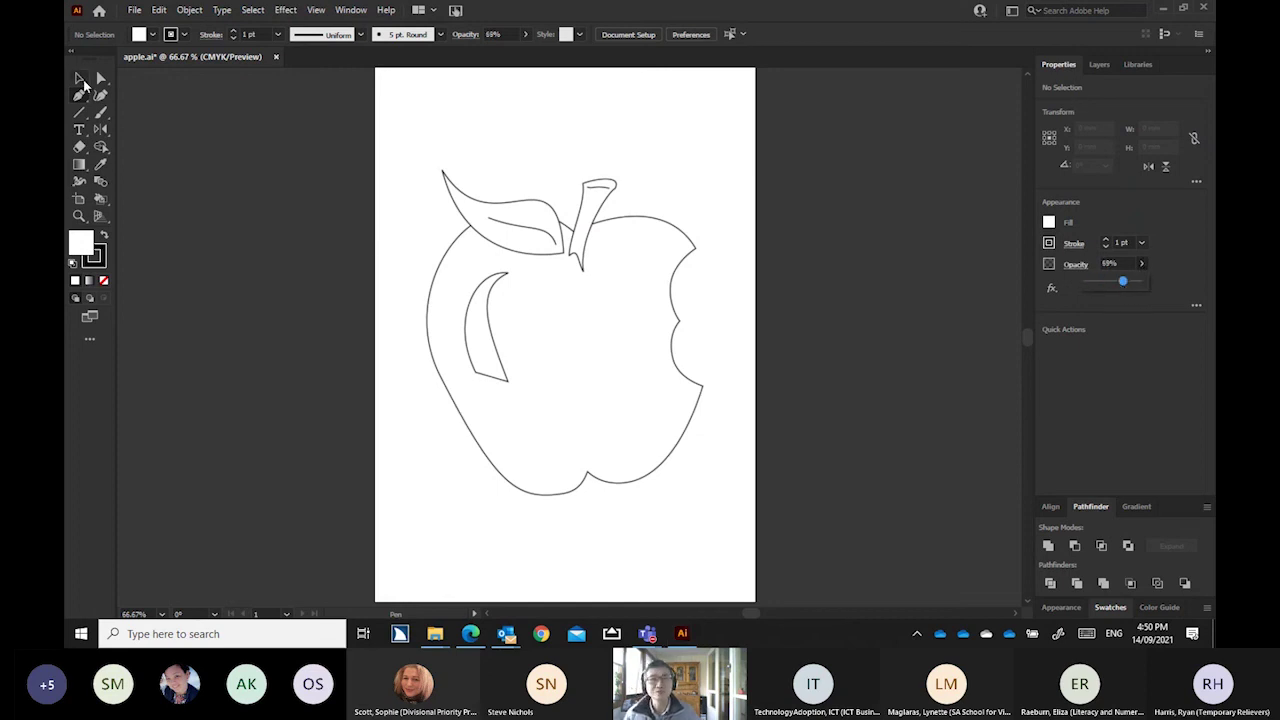
pyautogui.click(562, 250)
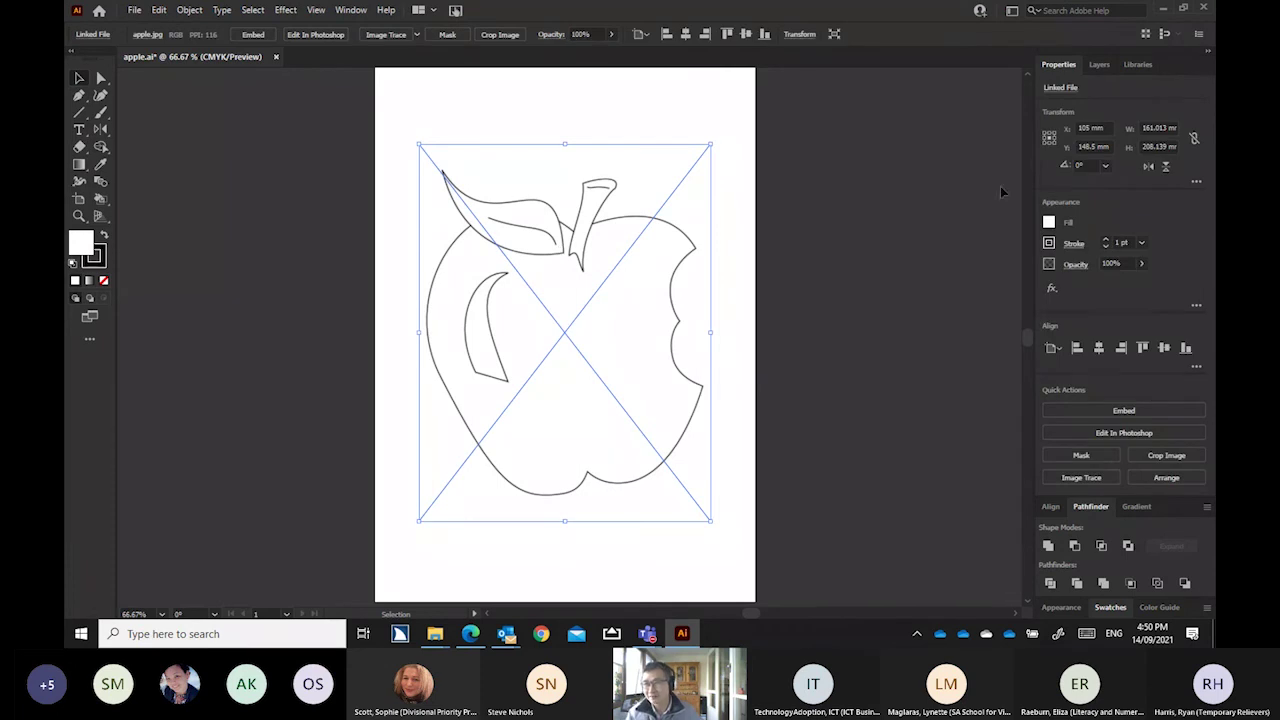
pyautogui.click(1141, 264)
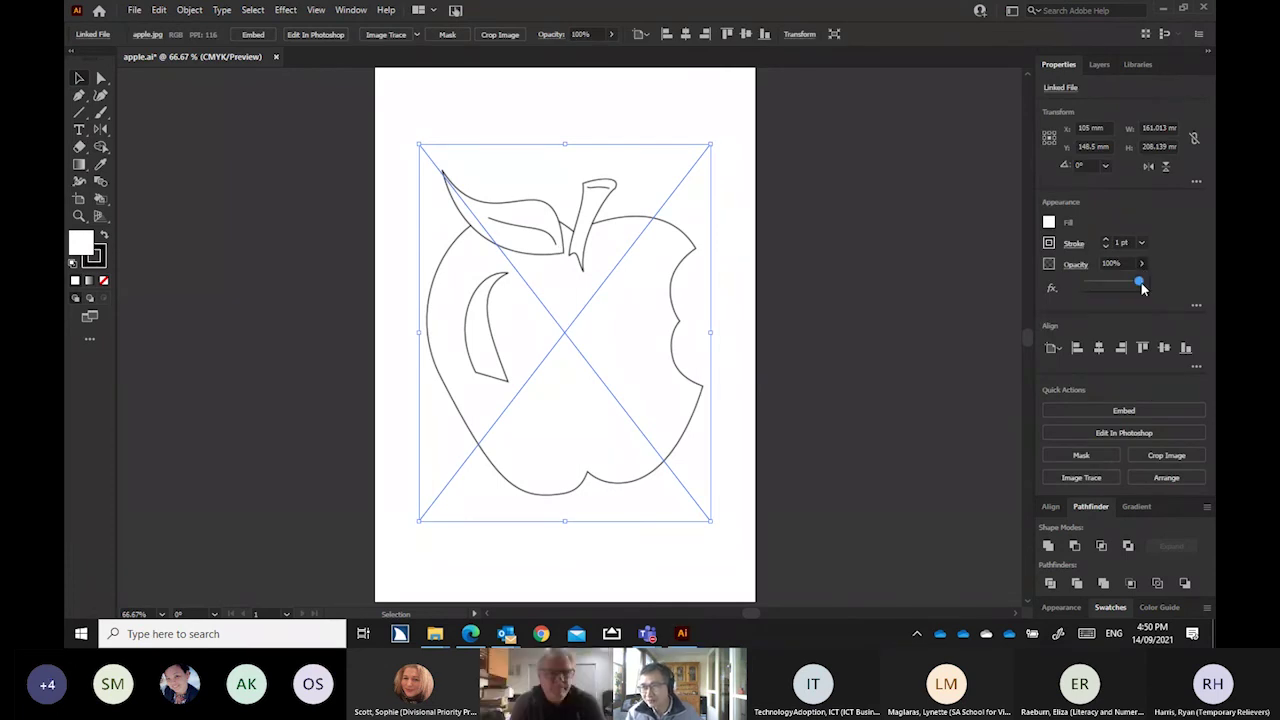
pyautogui.moveTo(1145, 283); pyautogui.dragTo(1117, 287)
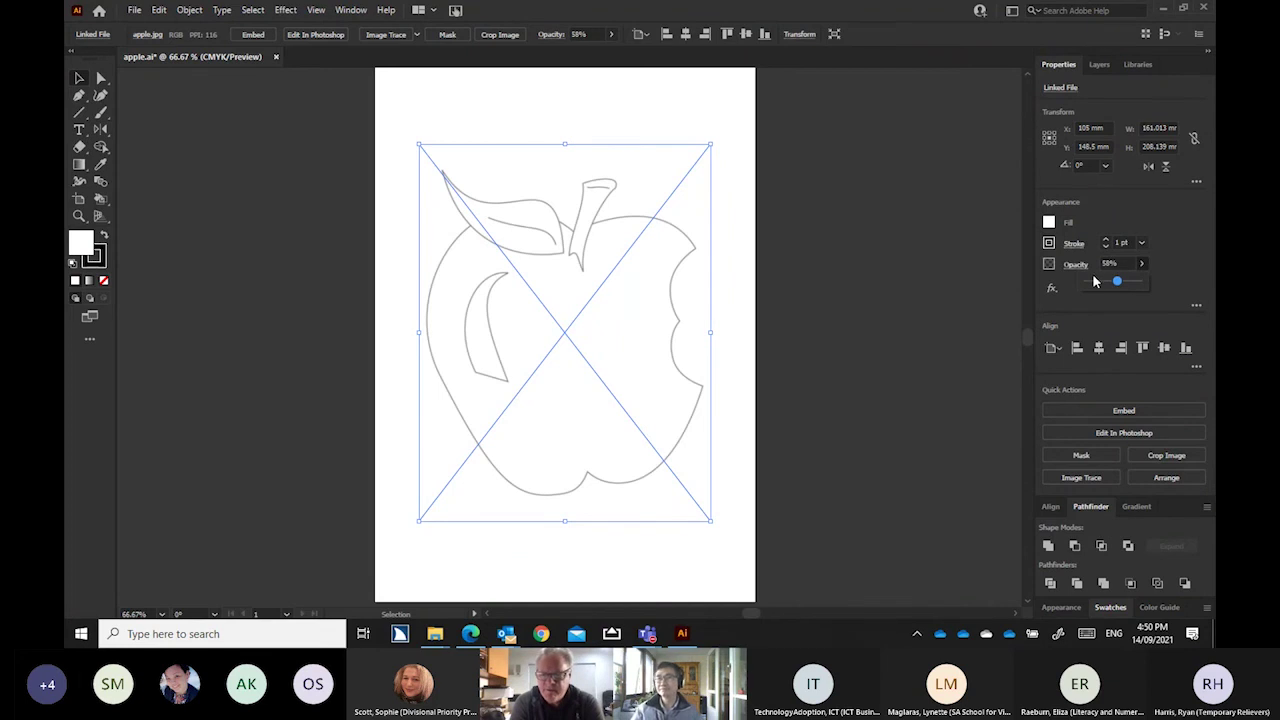
pyautogui.moveTo(1117, 286); pyautogui.dragTo(1116, 286)
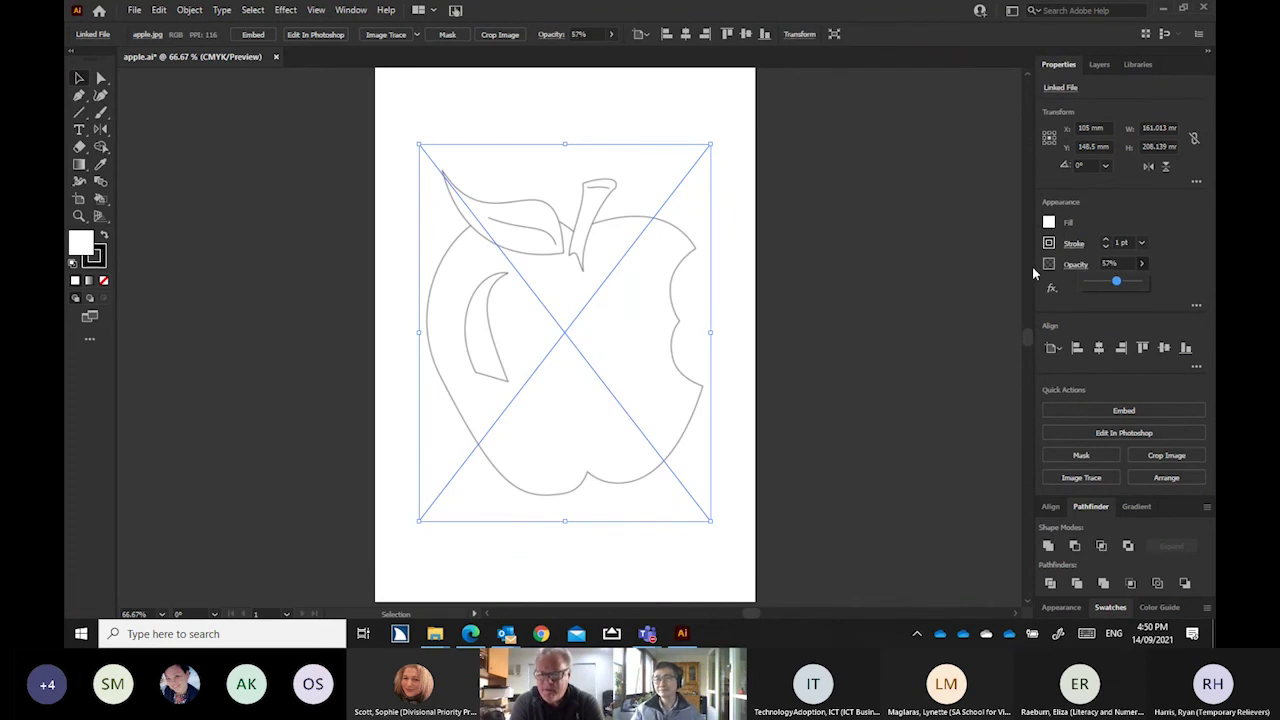
pyautogui.click(979, 239)
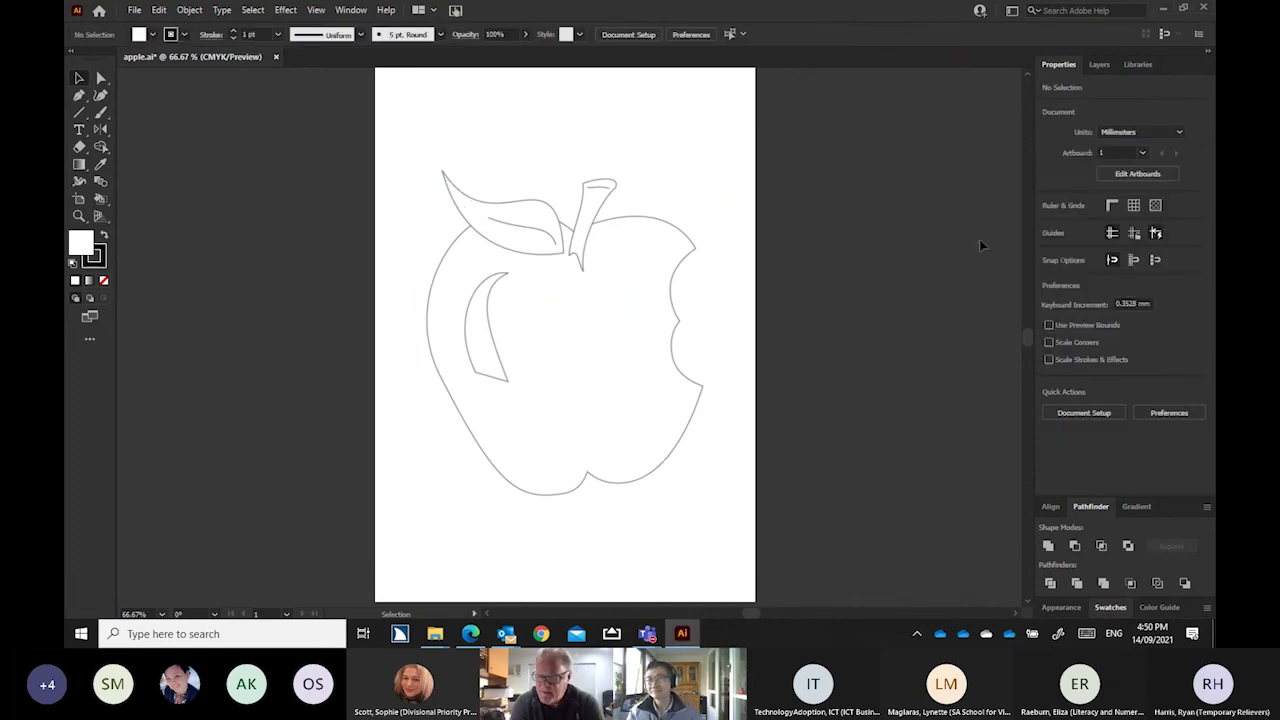
pyautogui.click(1099, 64)
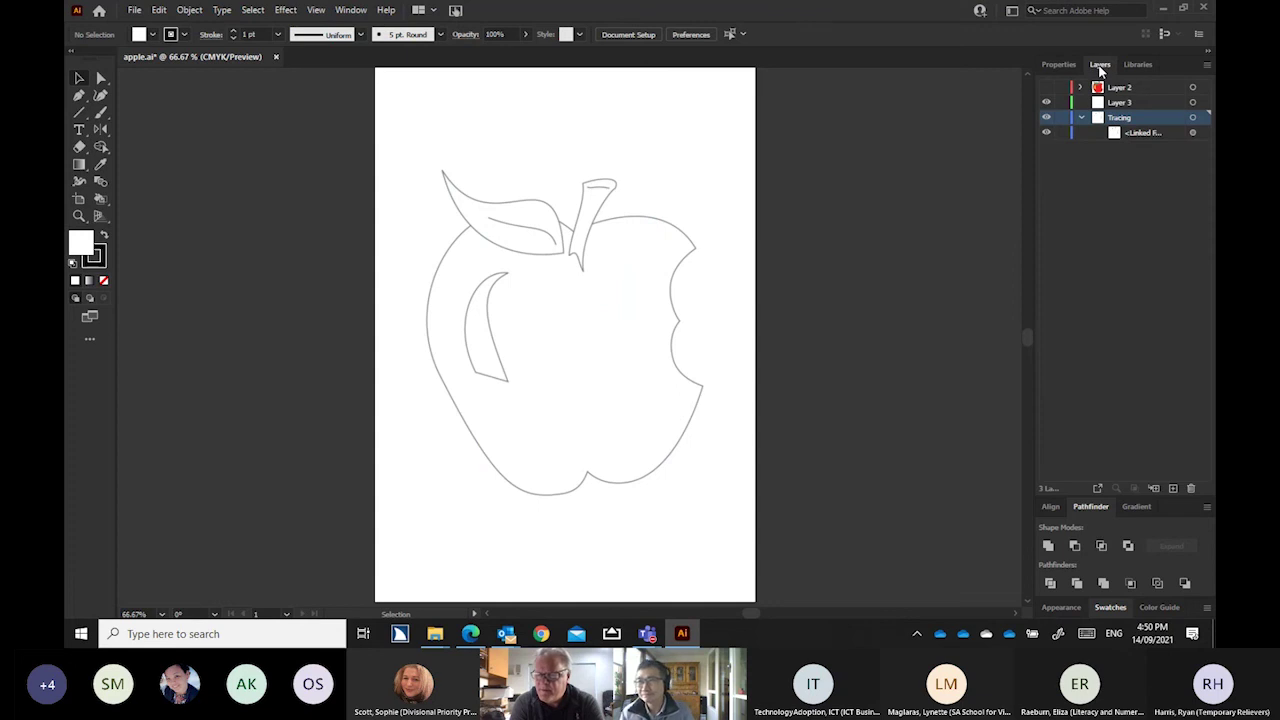
pyautogui.click(1111, 103)
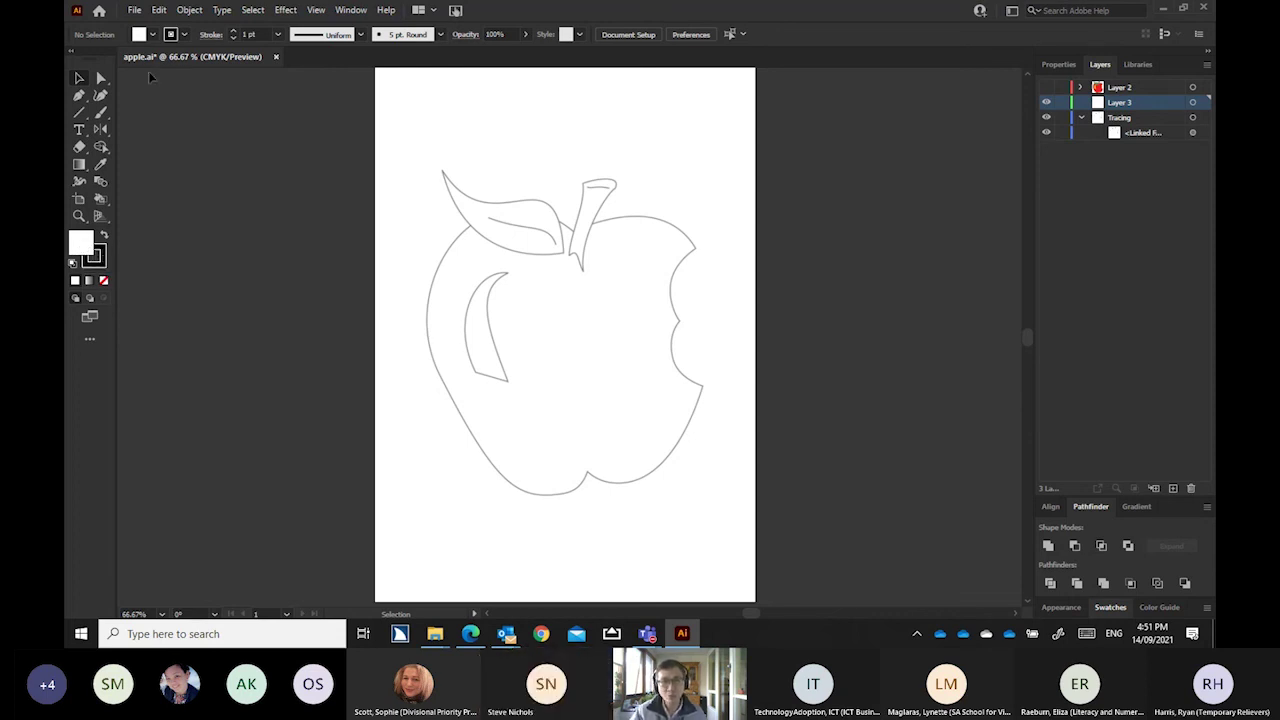
# Draw a closed oval with the Pen tool over the tip of the apple's leaf
pyautogui.click(79, 95)
pyautogui.moveTo(447, 143); pyautogui.dragTo(490, 205)
pyautogui.moveTo(423, 160); pyautogui.dragTo(457, 149)
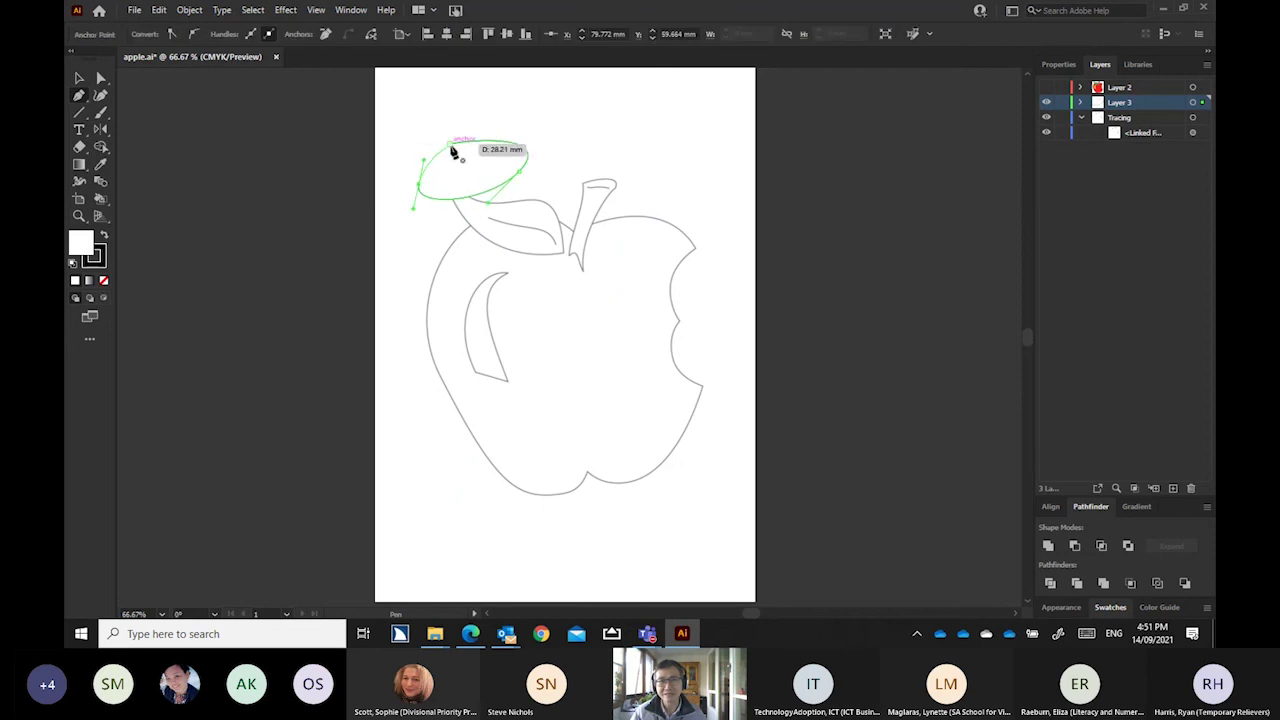
pyautogui.click(450, 143)
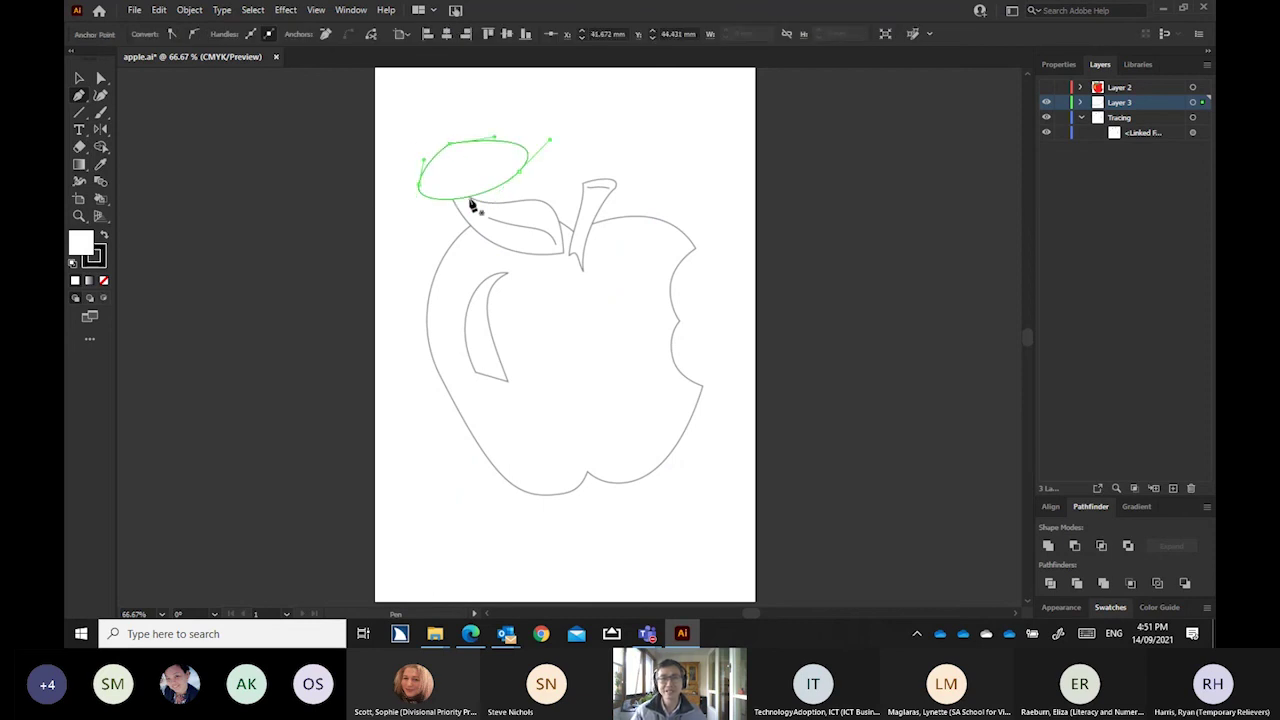
pyautogui.press('ctrl')
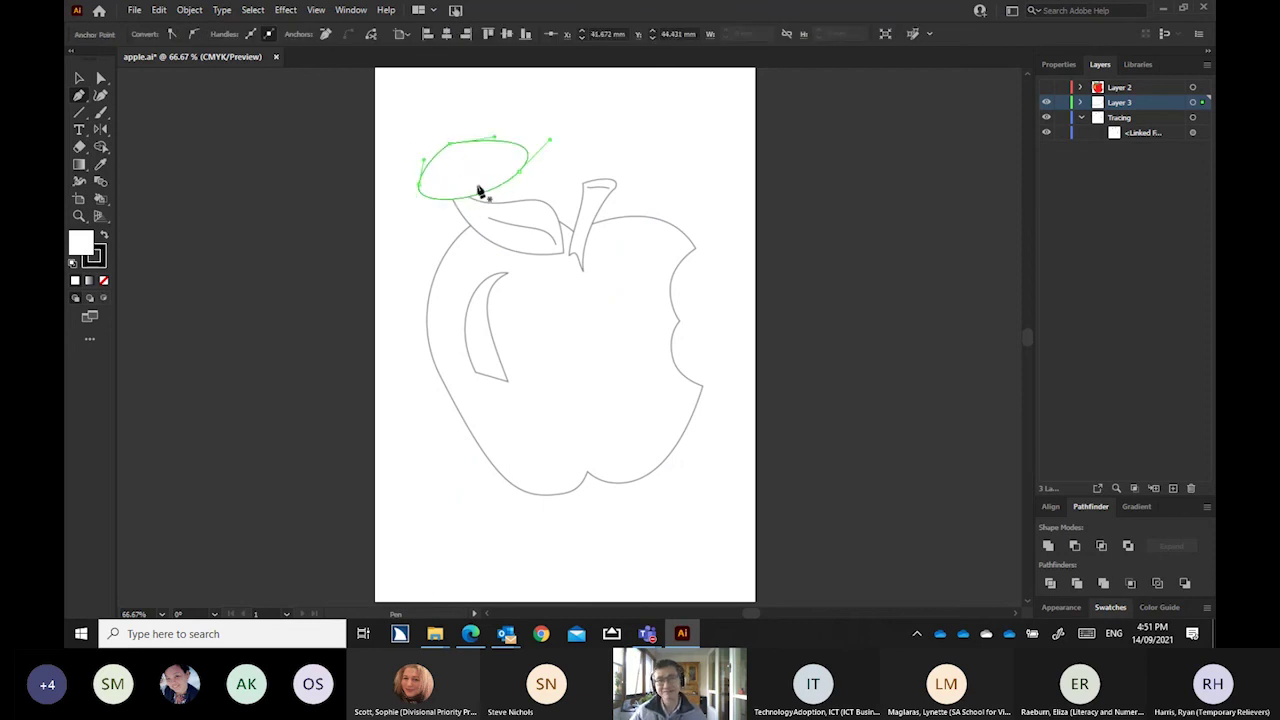
# Undo the oval drawn over the leaf and set the fill to None
pyautogui.hotkey('ctrl', 'z')
pyautogui.hotkey('ctrl', 'z')
pyautogui.hotkey('ctrl', 'z')
pyautogui.hotkey('ctrl', 'z')
pyautogui.hotkey('ctrl', 'z')
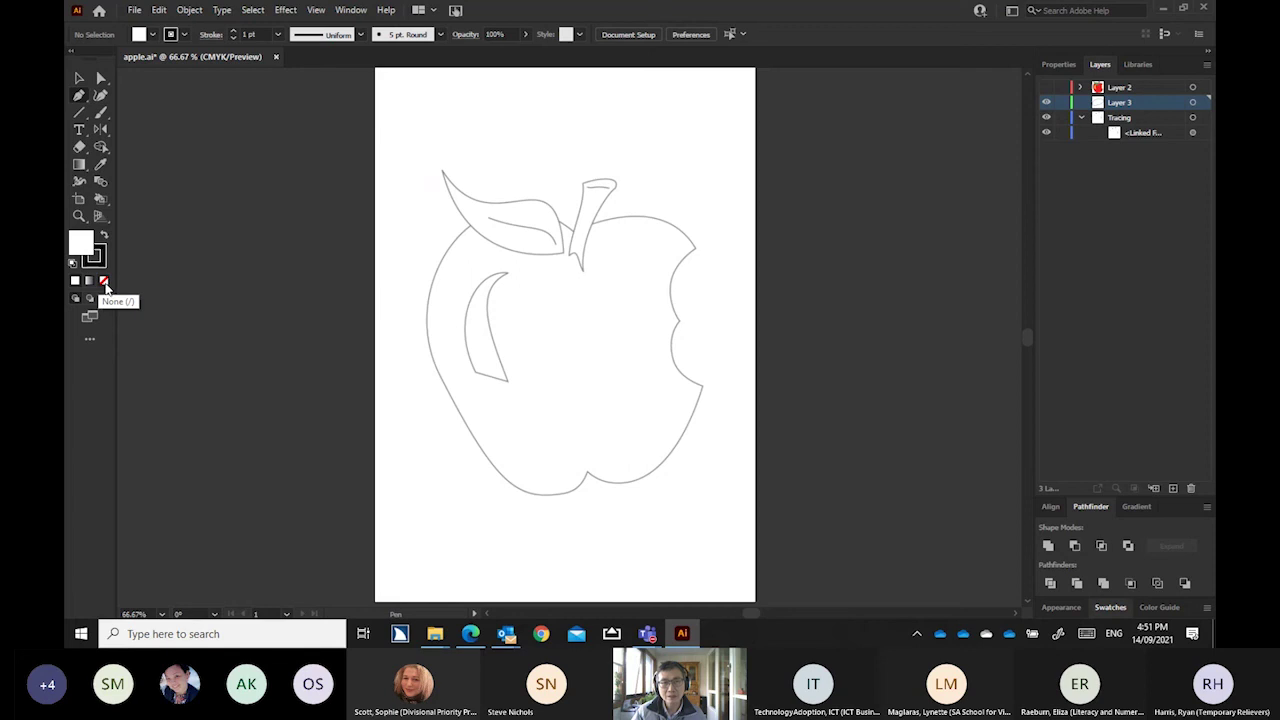
pyautogui.click(106, 288)
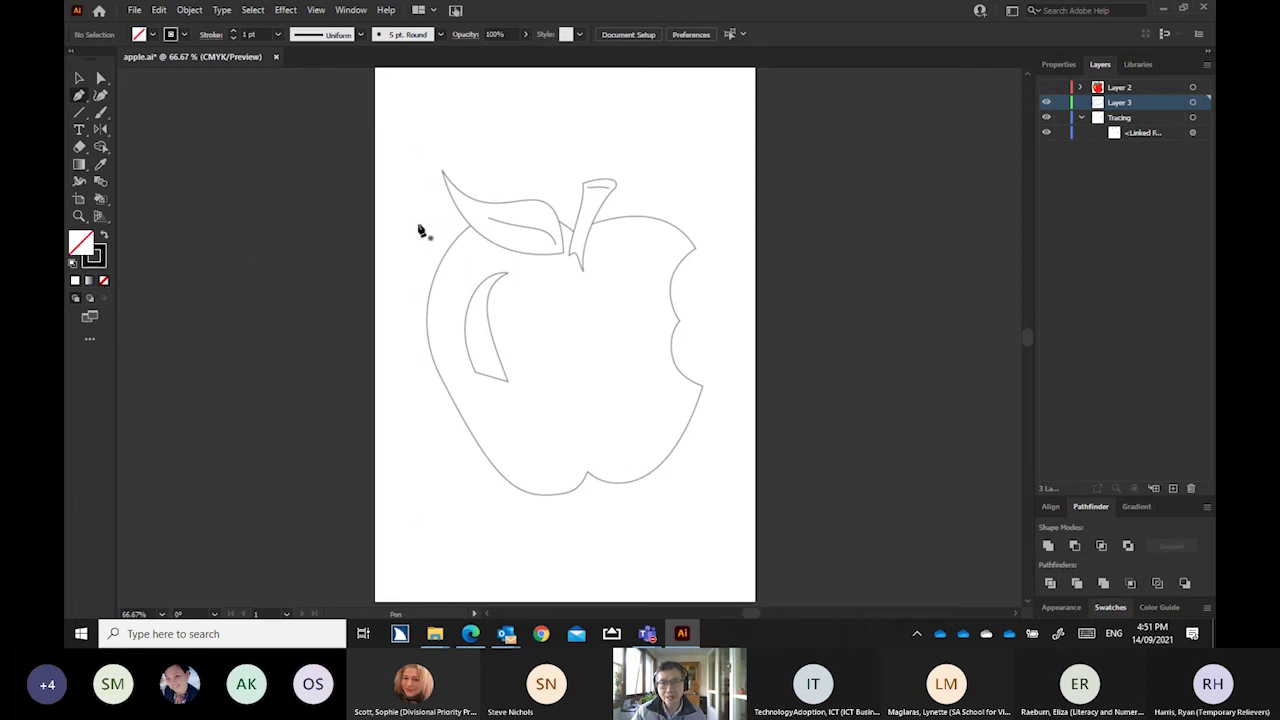
# Draw a closed, unfilled curved shape with the Pen tool across the leaf and the apple's upper left
pyautogui.moveTo(398, 226); pyautogui.dragTo(471, 194)
pyautogui.click(547, 212)
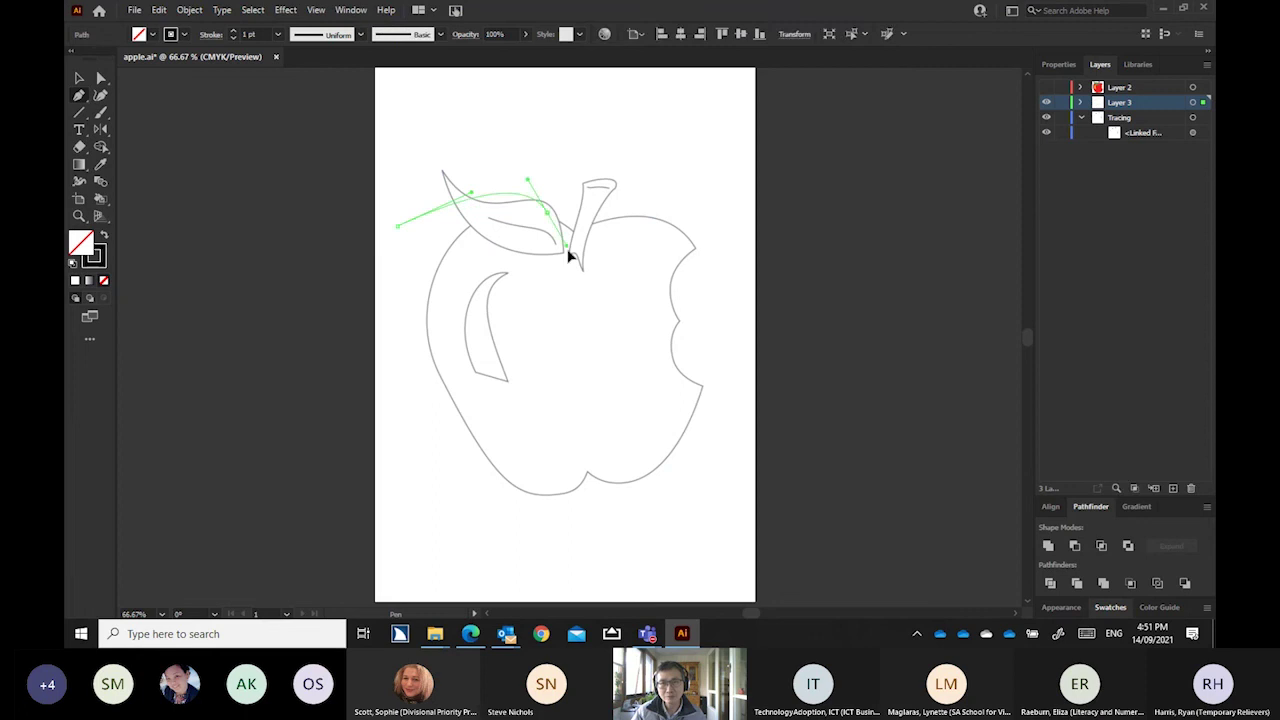
pyautogui.click(574, 283)
pyautogui.moveTo(517, 324); pyautogui.dragTo(423, 308)
pyautogui.click(398, 228)
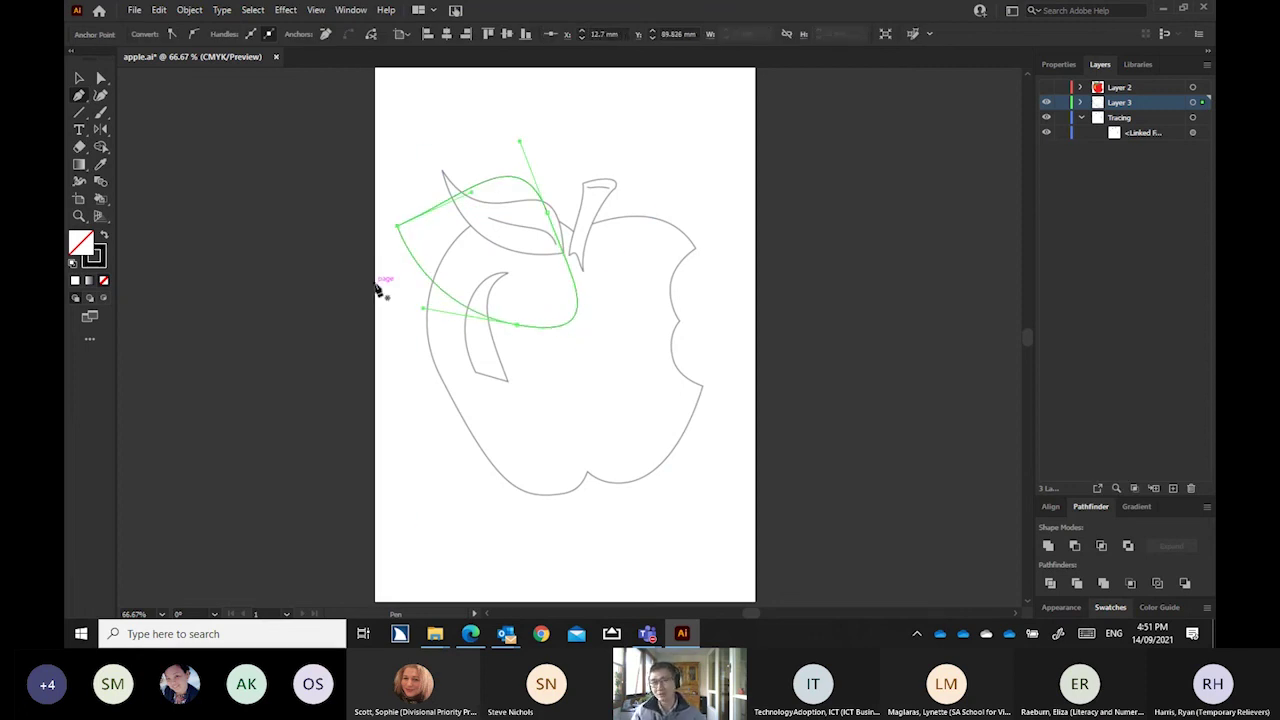
# Undo the unfilled practice shape completely
pyautogui.hotkey('ctrl', 'z')
pyautogui.hotkey('ctrl', 'z')
pyautogui.hotkey('ctrl', 'z')
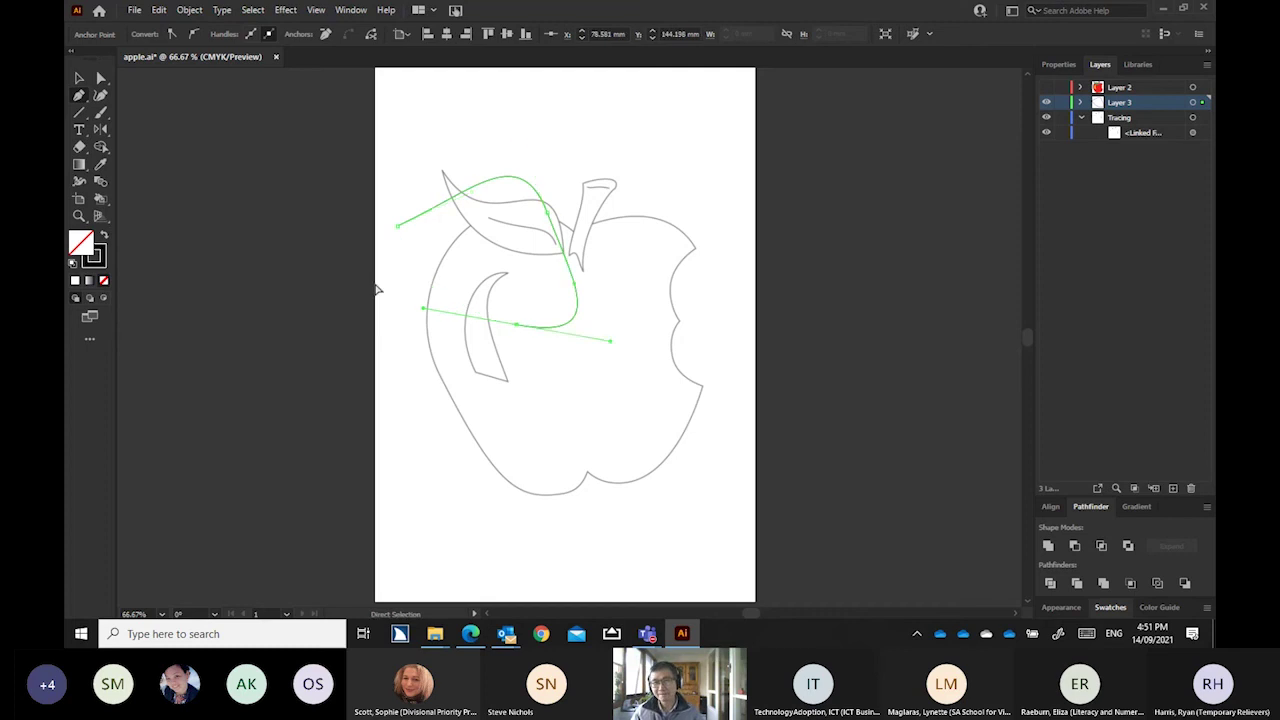
pyautogui.hotkey('ctrl', 'z')
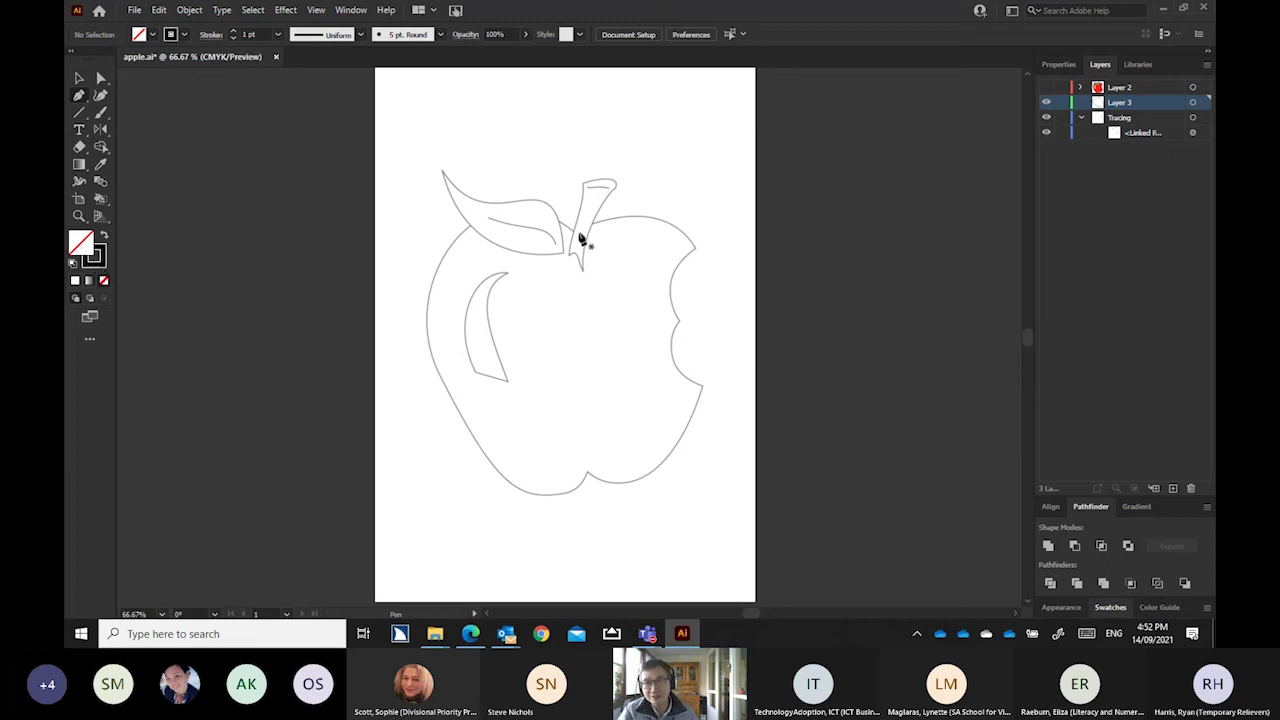
# Trace the apple's top edge from the stem to the bite's upper corner, and swing that corner's outgoing handle inward
pyautogui.moveTo(579, 233); pyautogui.dragTo(631, 206)
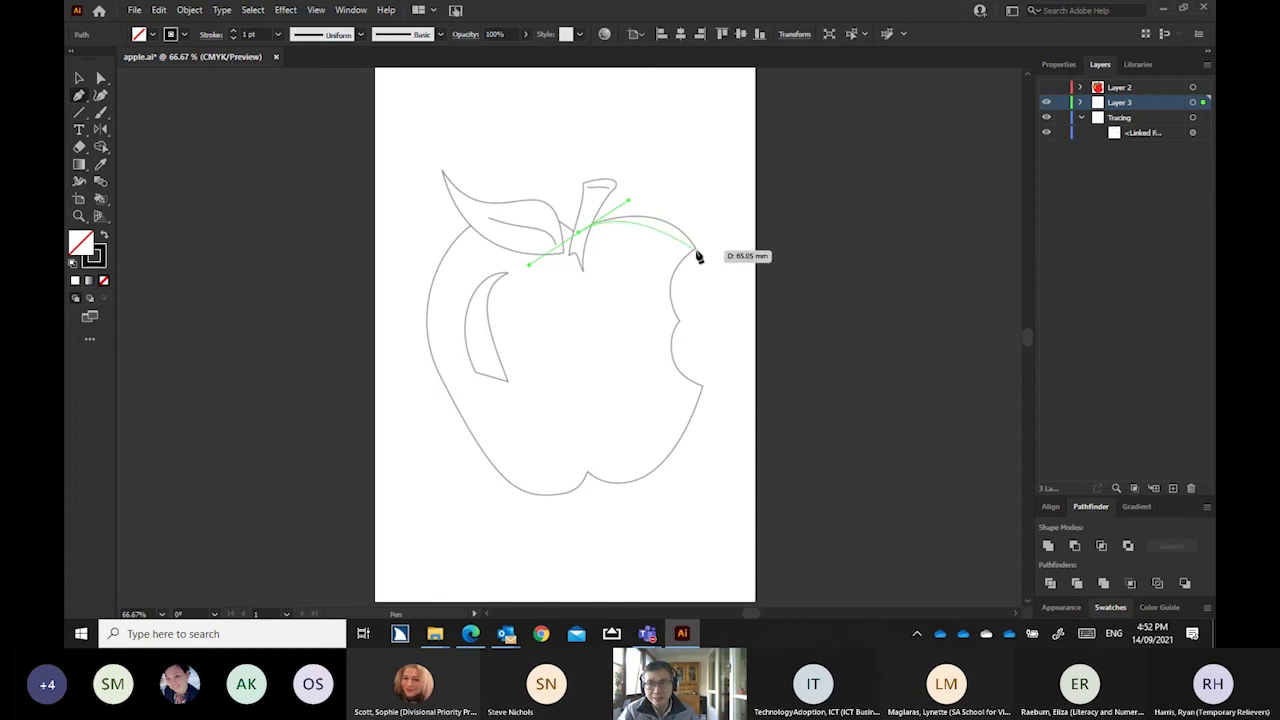
pyautogui.moveTo(697, 255); pyautogui.dragTo(711, 282)
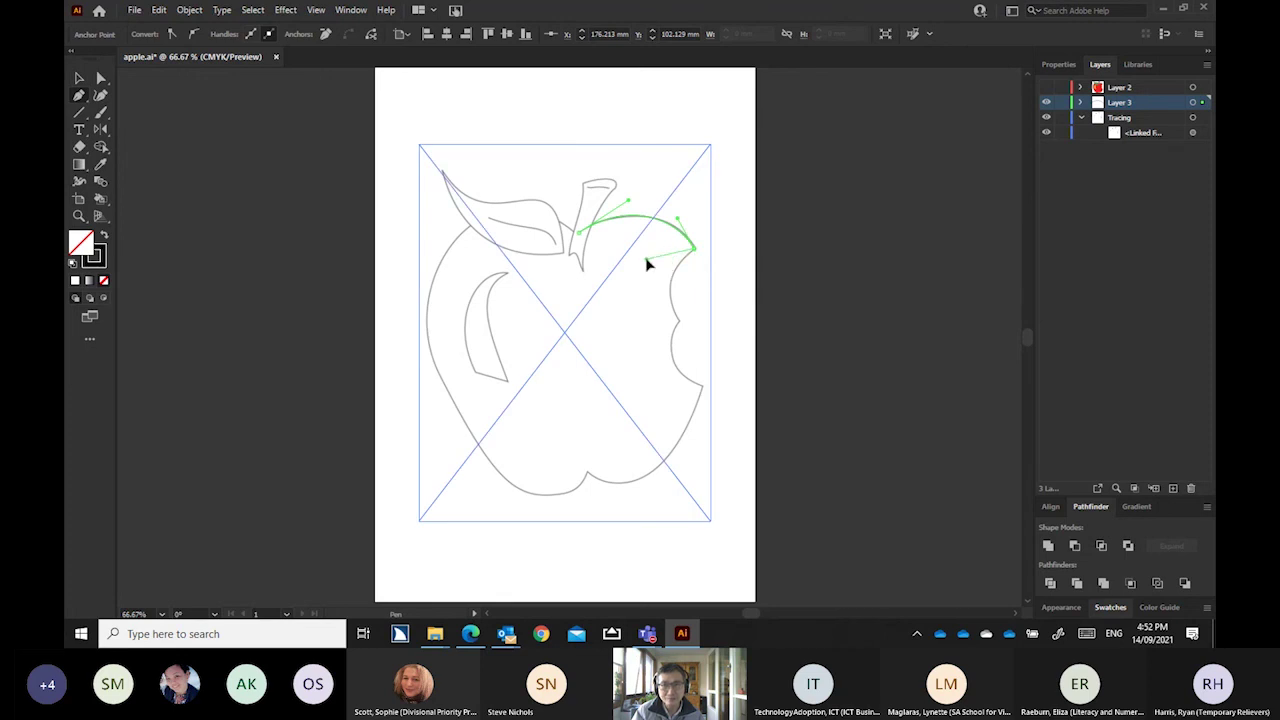
pyautogui.moveTo(647, 263); pyautogui.dragTo(648, 262)
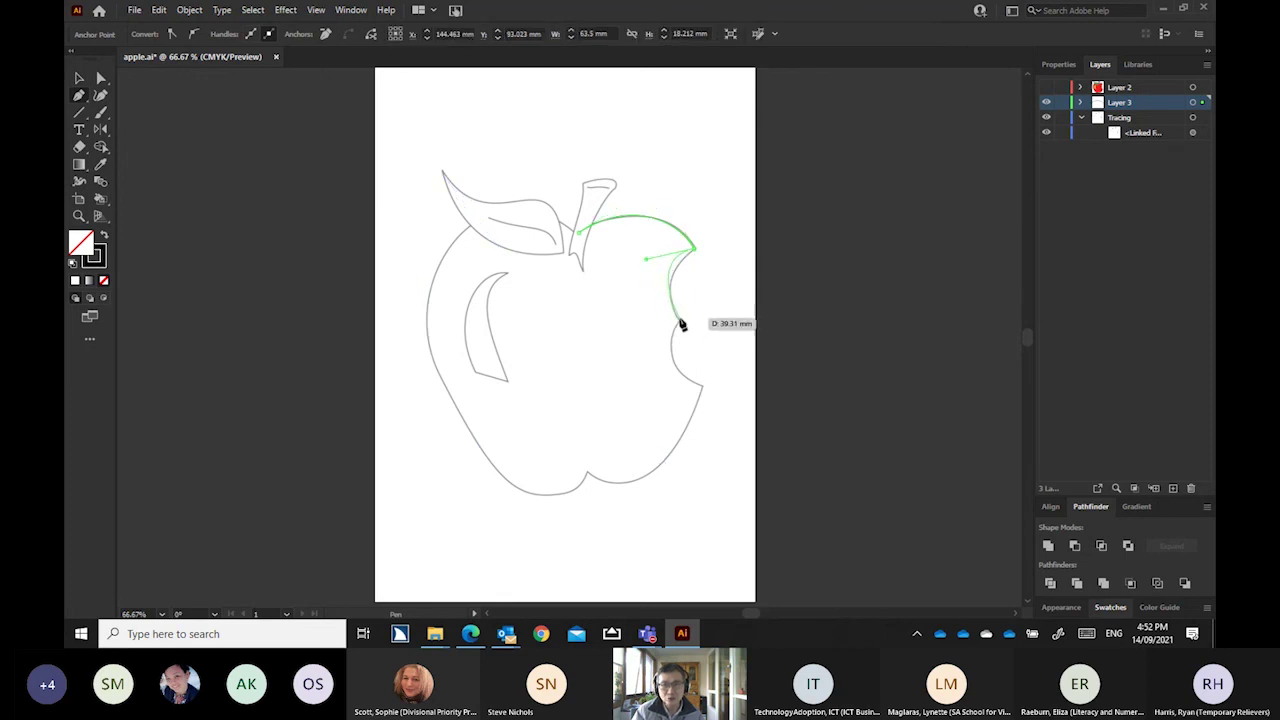
# Trace the bite through its middle cusp to the lower corner, adjusting the upper corner's handle to fit the bite's curve
pyautogui.click(678, 323)
pyautogui.moveTo(679, 325); pyautogui.dragTo(690, 338)
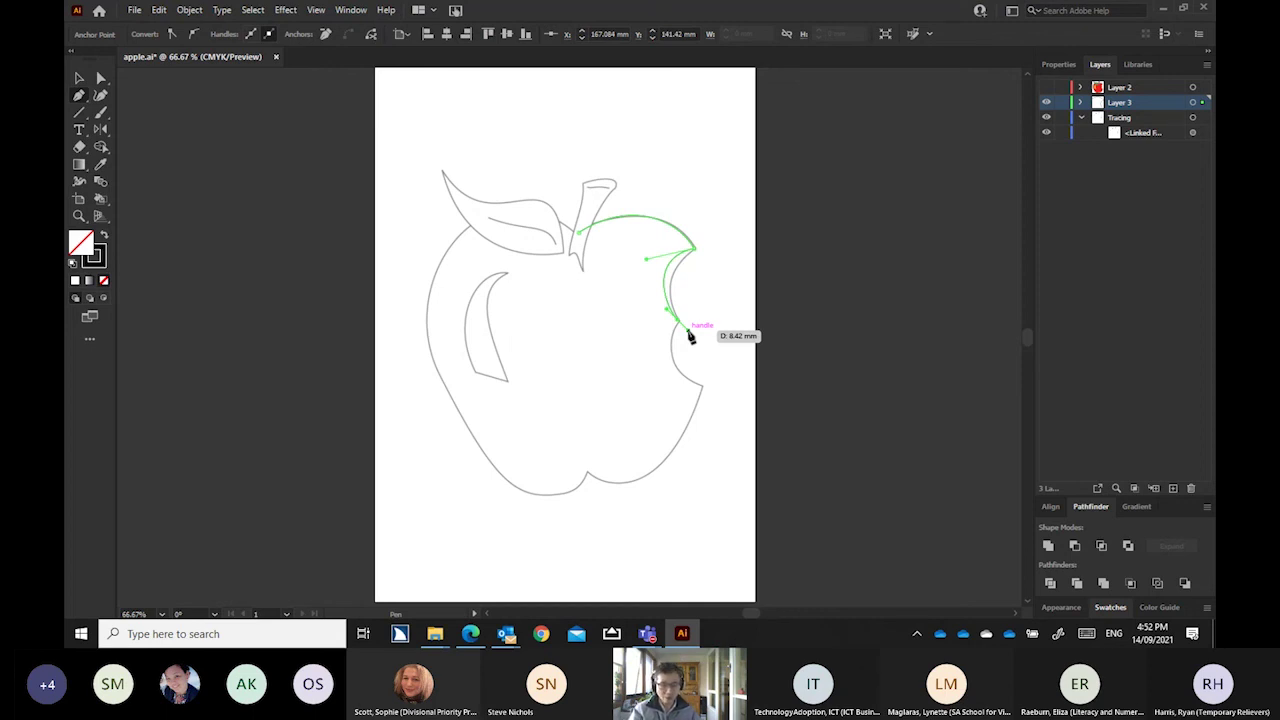
pyautogui.moveTo(690, 337); pyautogui.dragTo(689, 335)
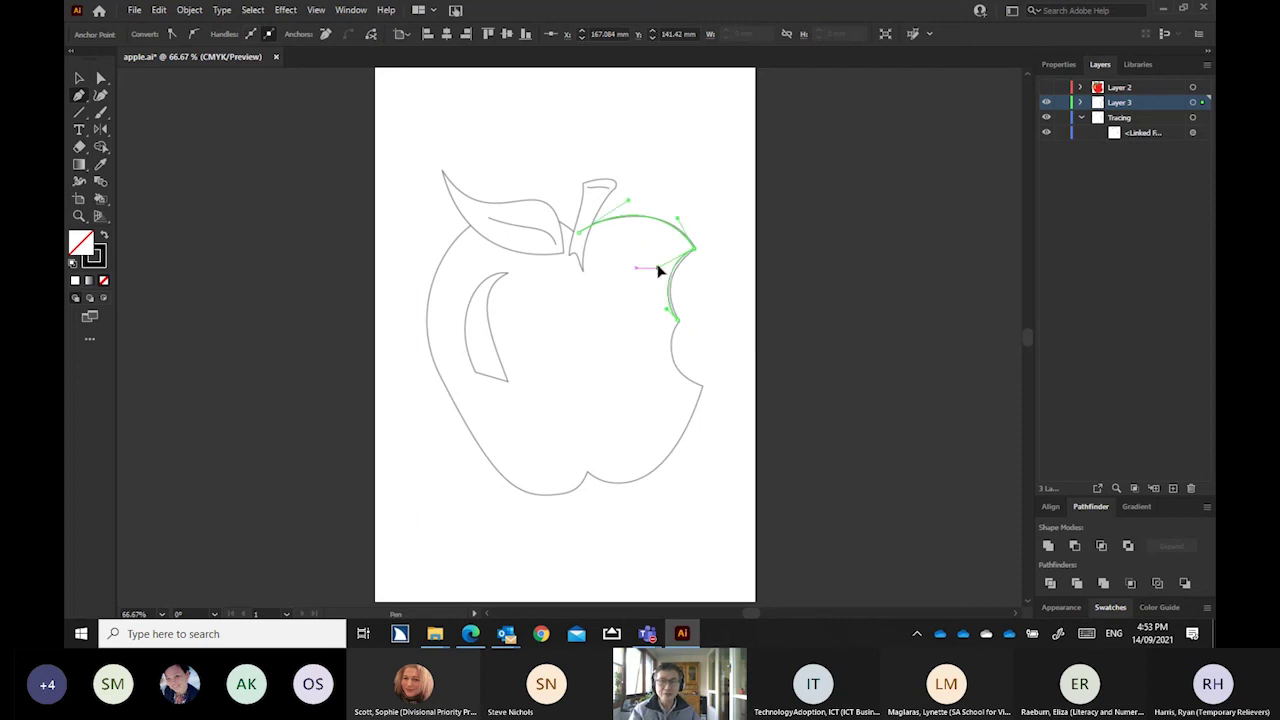
pyautogui.moveTo(662, 270); pyautogui.dragTo(729, 410)
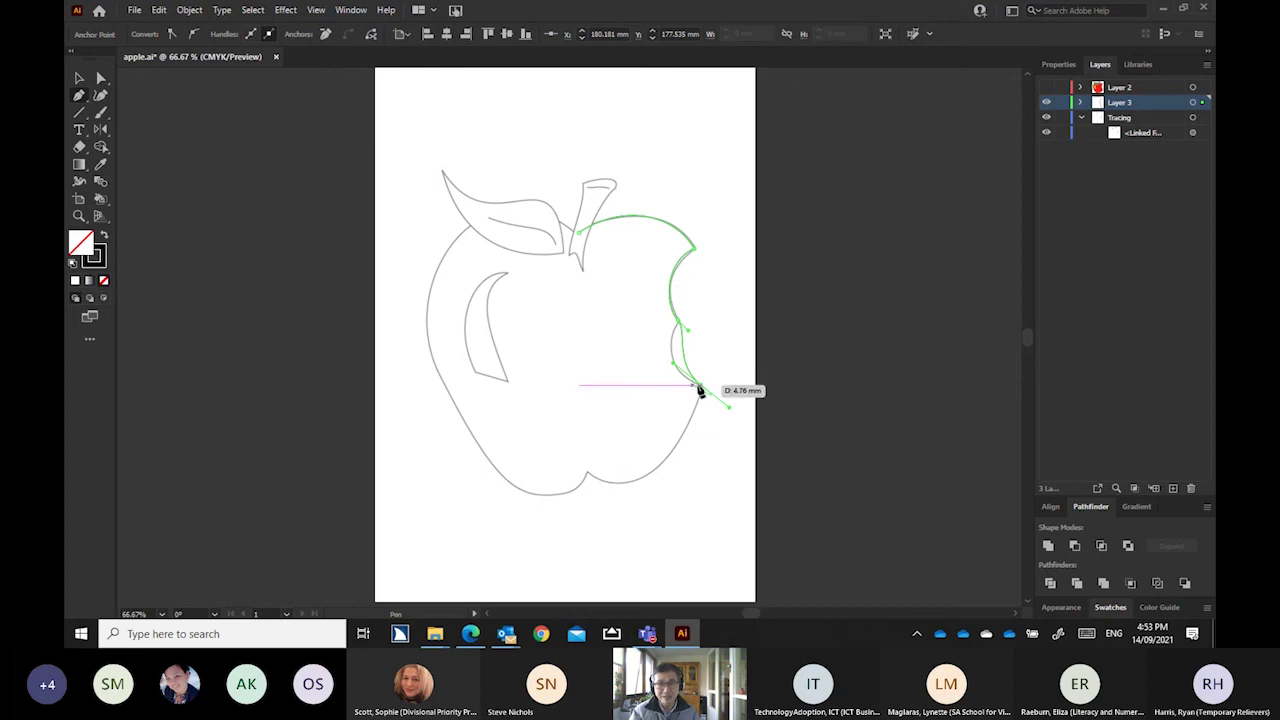
# Trace from the bite's lower corner to the apple's bottom notch, and swing the notch's outgoing handle downward
pyautogui.moveTo(589, 472); pyautogui.dragTo(537, 427)
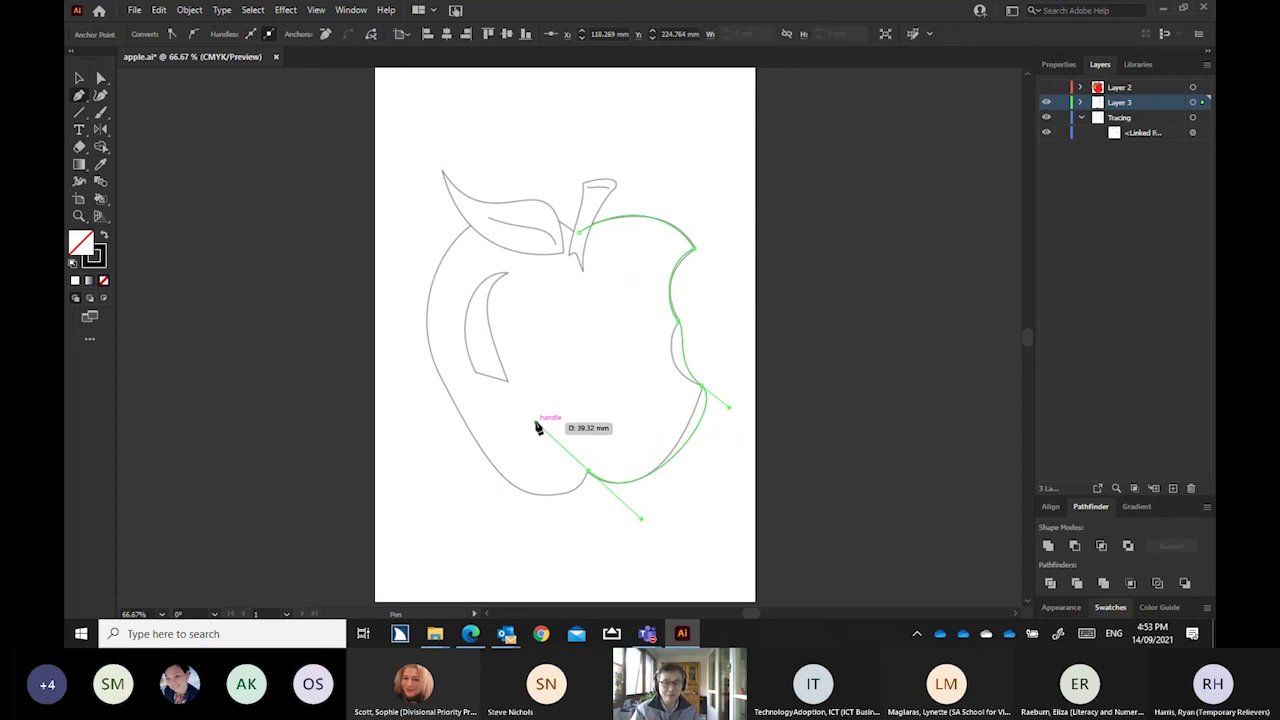
pyautogui.moveTo(537, 427); pyautogui.dragTo(537, 545)
pyautogui.press('alt')
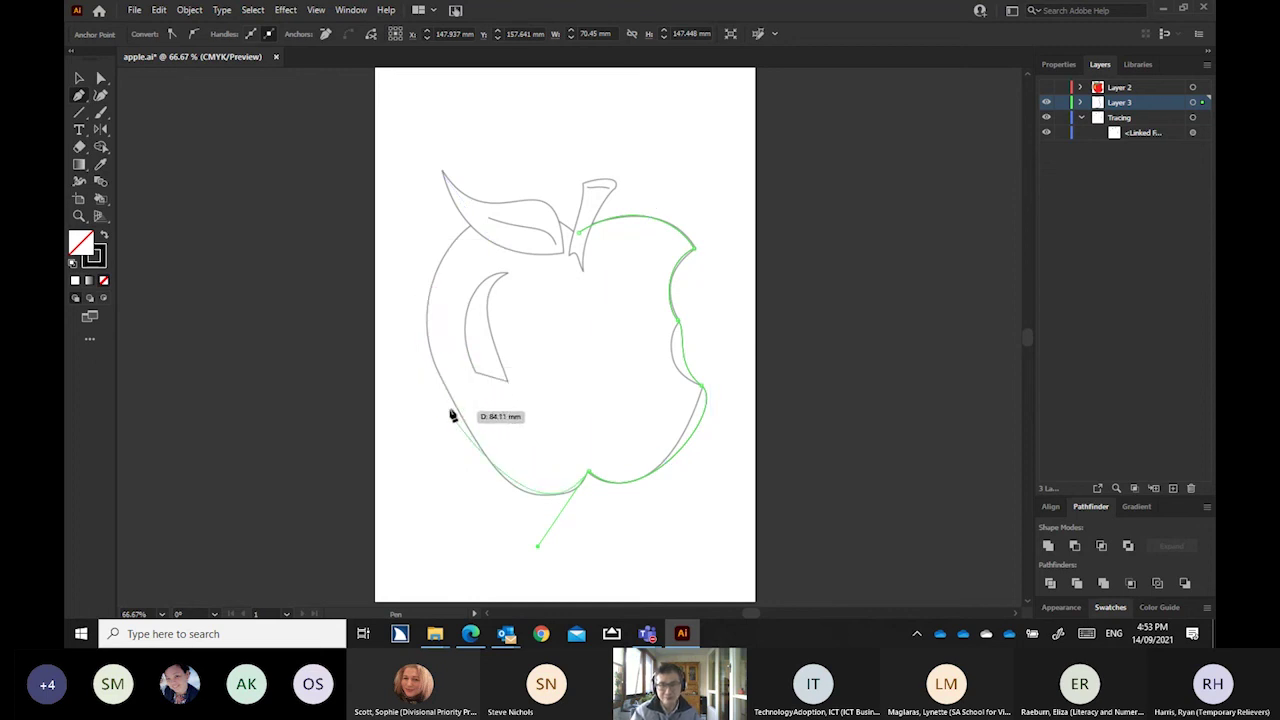
# Trace the apple's left side and upper left shoulder, and close the path at the starting anchor by the stem
pyautogui.moveTo(455, 413); pyautogui.dragTo(438, 377)
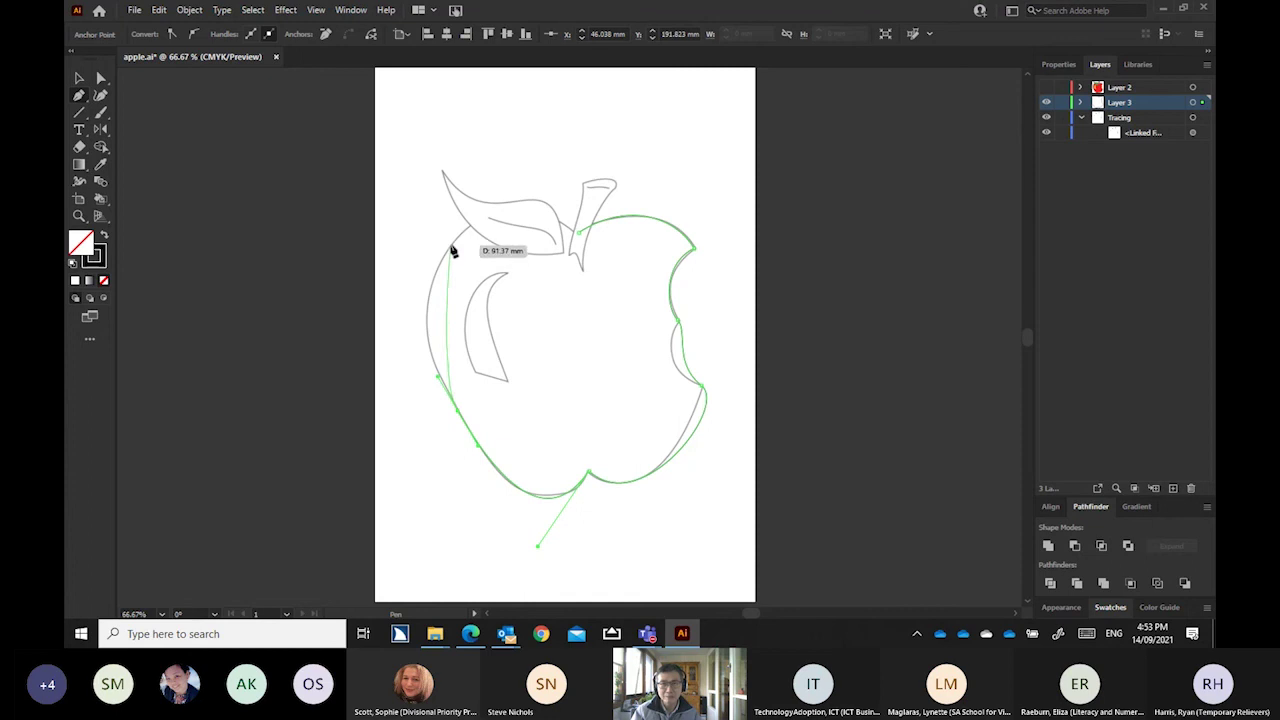
pyautogui.moveTo(452, 245); pyautogui.dragTo(510, 182)
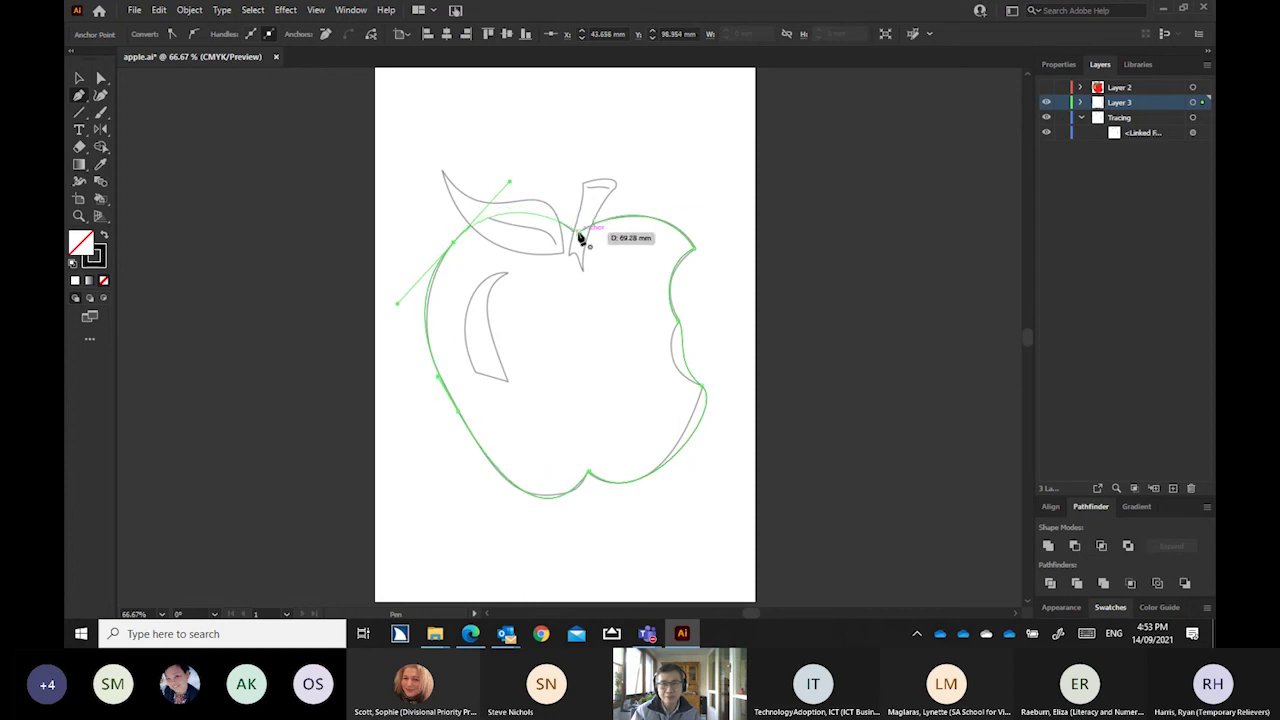
pyautogui.moveTo(580, 236); pyautogui.dragTo(628, 201)
pyautogui.moveTo(579, 236); pyautogui.dragTo(592, 254)
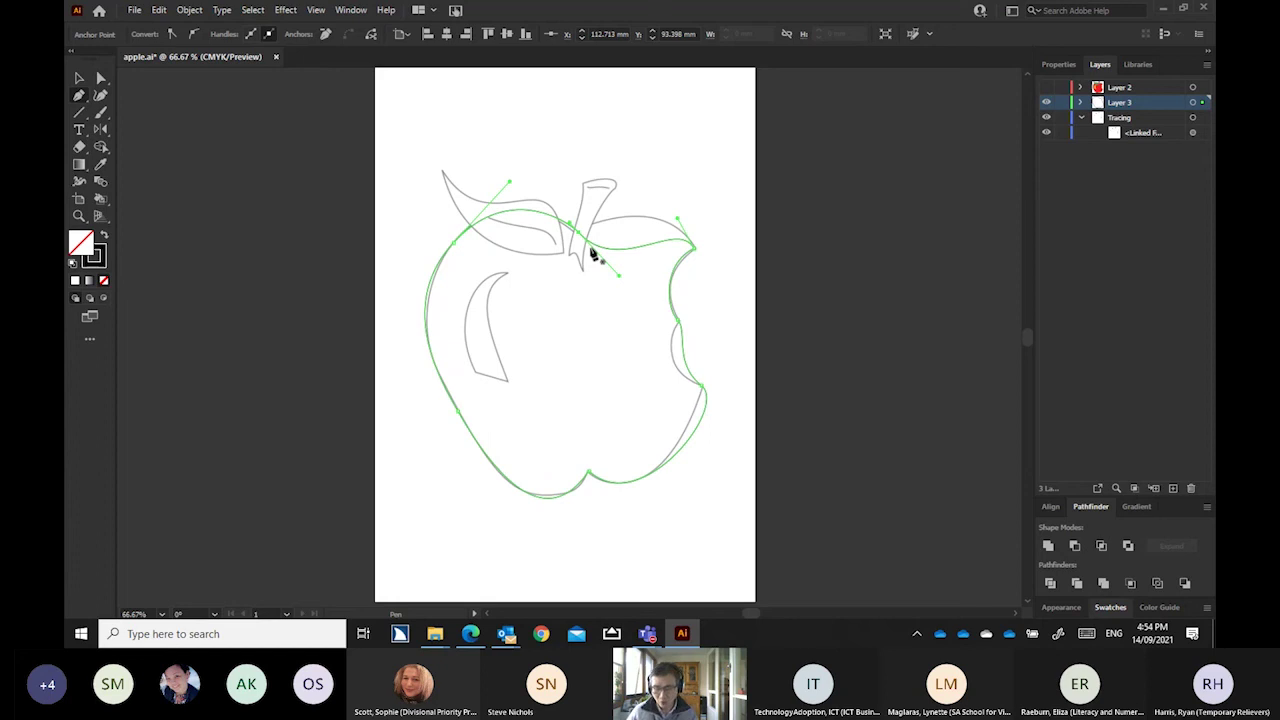
# Swing the closing anchor's right-hand handle upward so the path follows the apple's top right edge
pyautogui.press('alt')
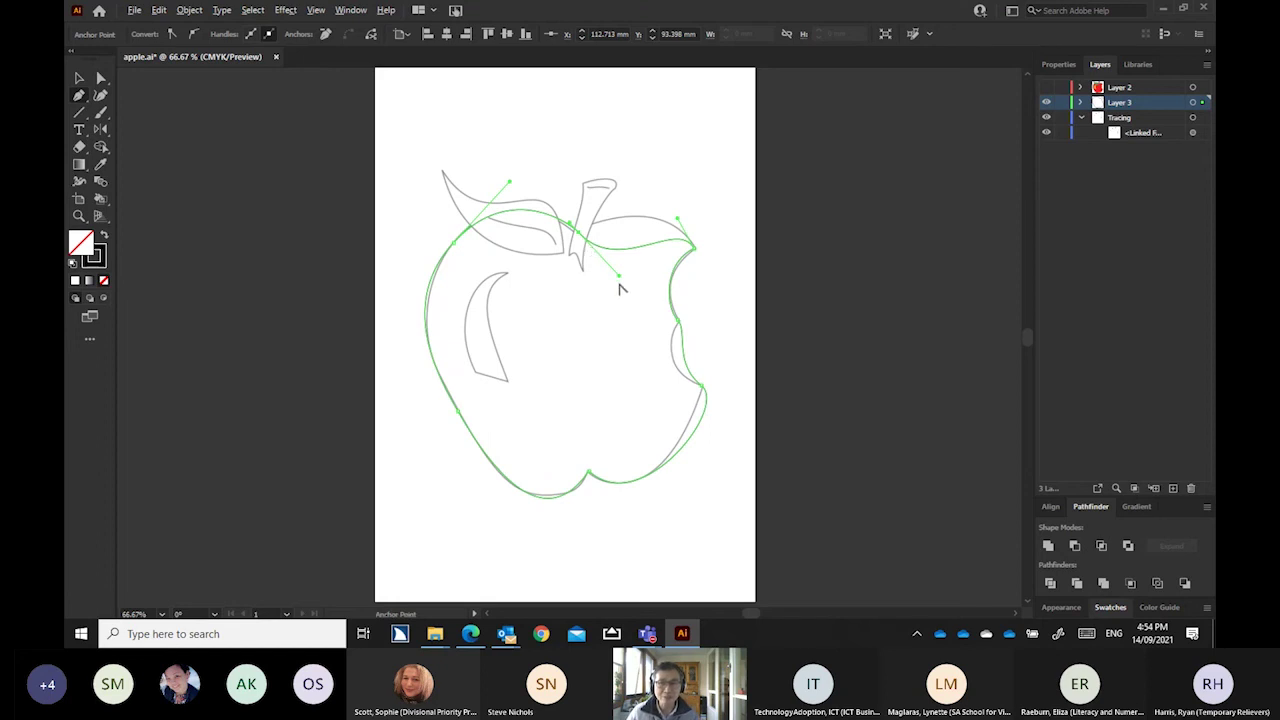
pyautogui.moveTo(620, 280); pyautogui.dragTo(617, 210)
pyautogui.keyDown('ctrl'); pyautogui.click(617, 212); pyautogui.keyUp('ctrl')
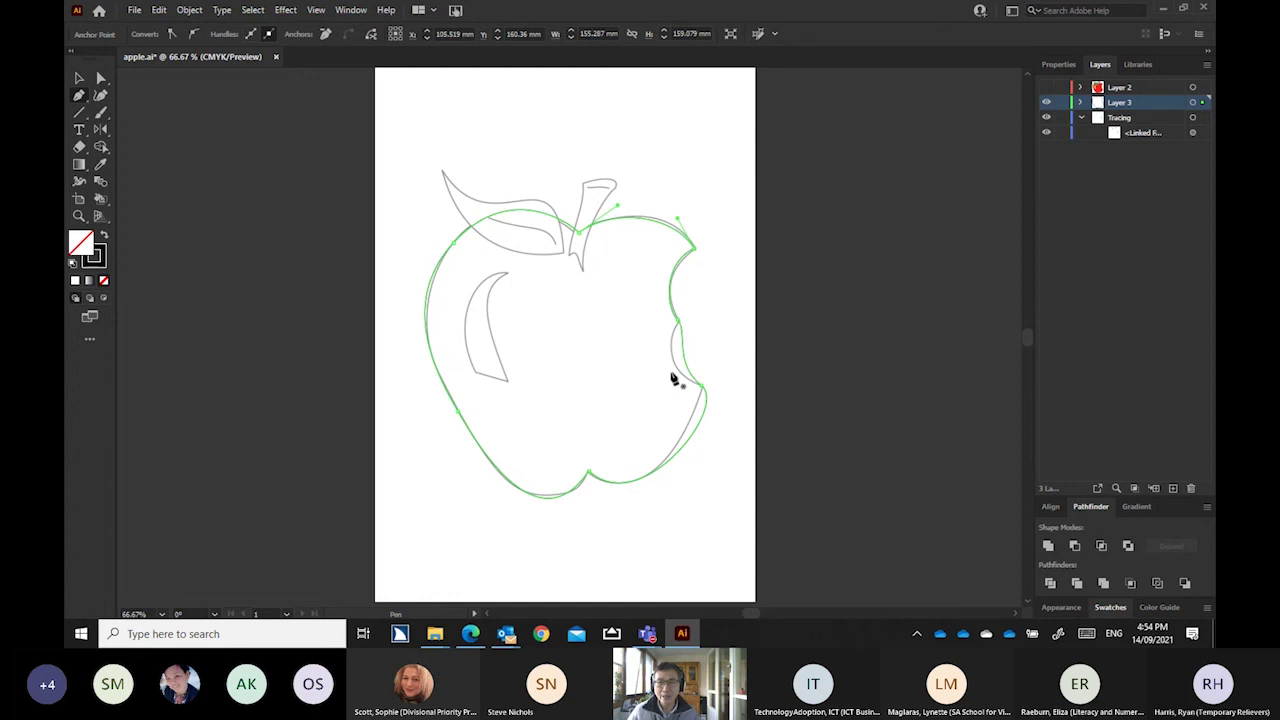
# Adjust the handles at the bite's middle cusp and lower corner to fit the lower bite and the apple's right side
pyautogui.click(679, 323)
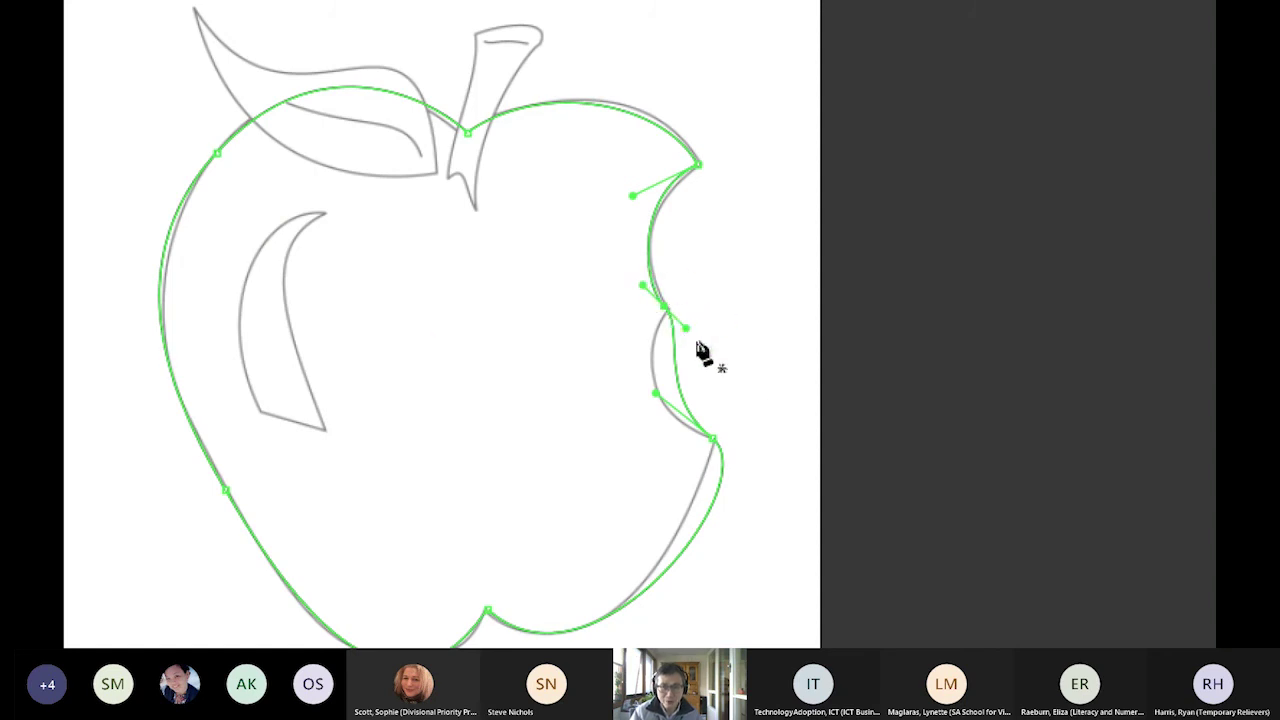
pyautogui.moveTo(686, 327); pyautogui.dragTo(630, 364)
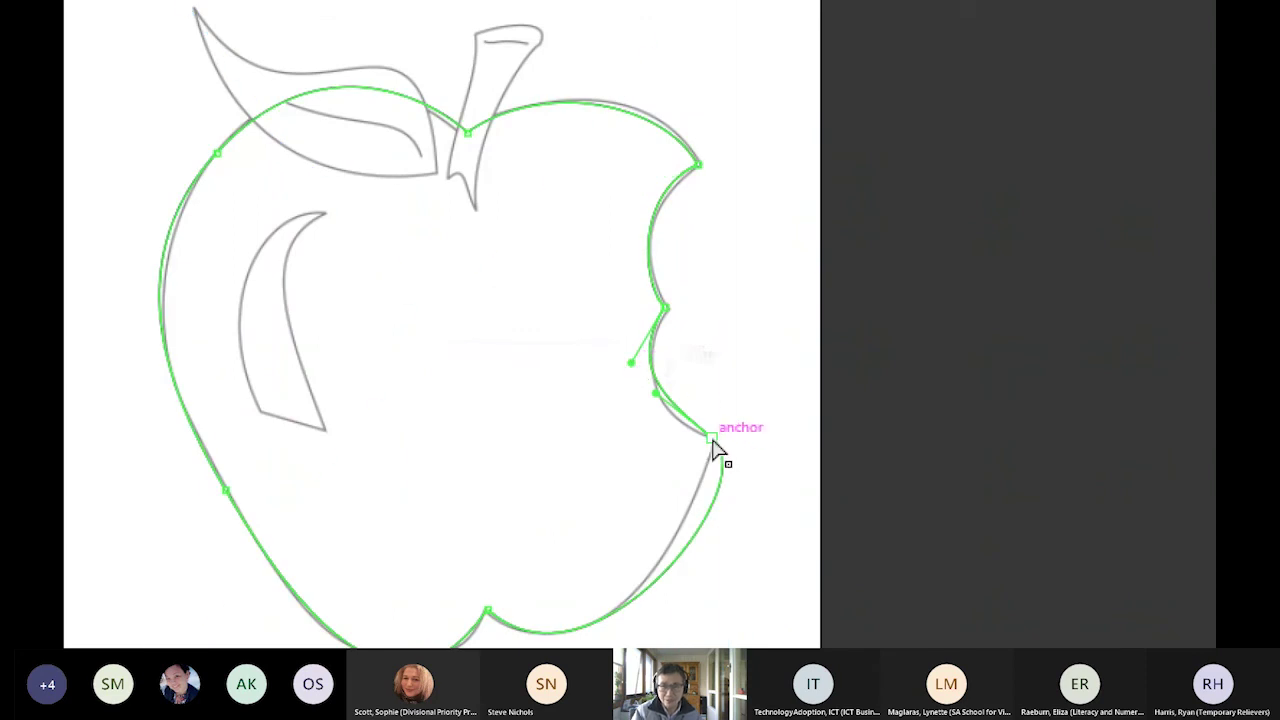
pyautogui.moveTo(720, 450); pyautogui.dragTo(771, 486)
pyautogui.keyDown('ctrl'); pyautogui.click(757, 490); pyautogui.keyUp('ctrl')
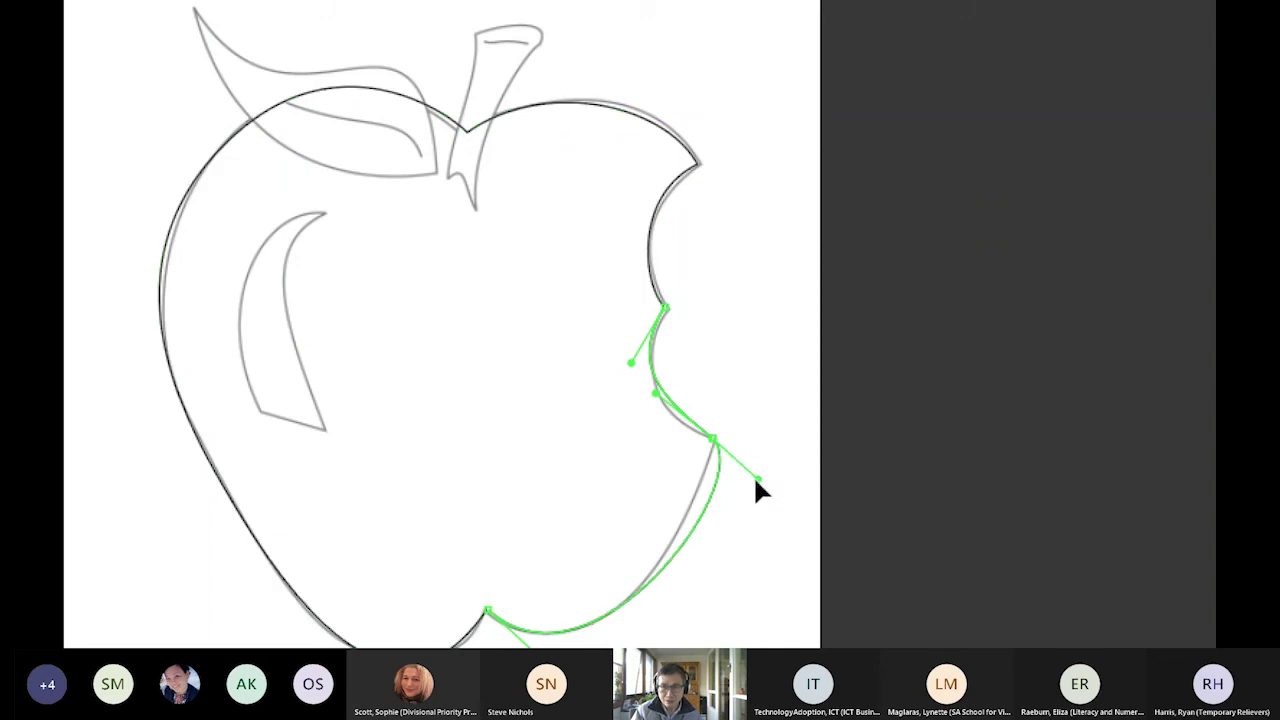
pyautogui.click(700, 525)
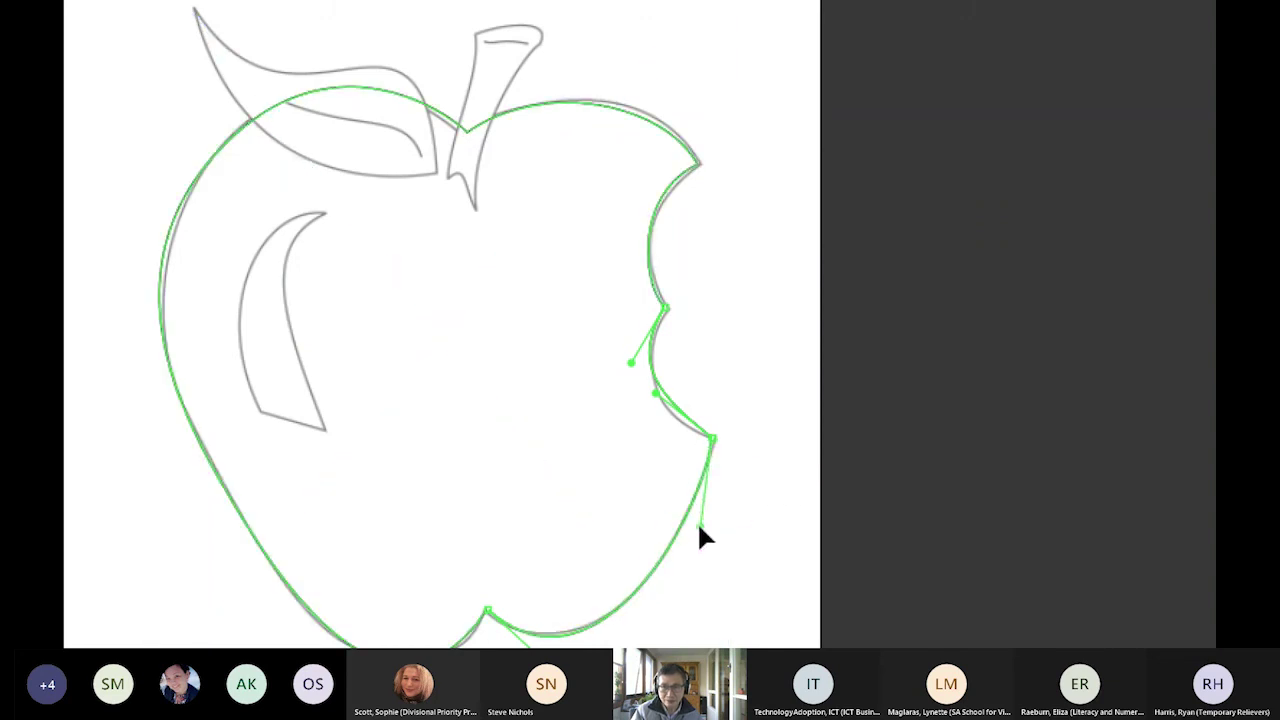
pyautogui.click(712, 440)
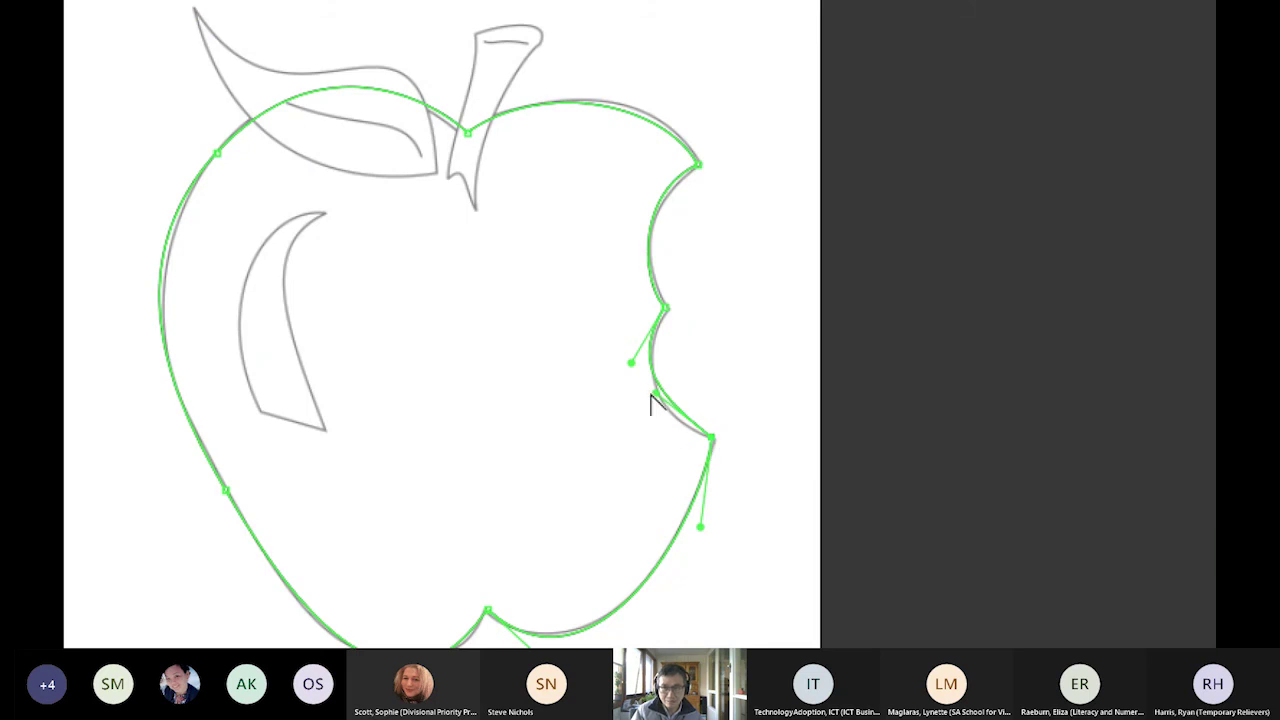
pyautogui.moveTo(656, 397); pyautogui.dragTo(650, 419)
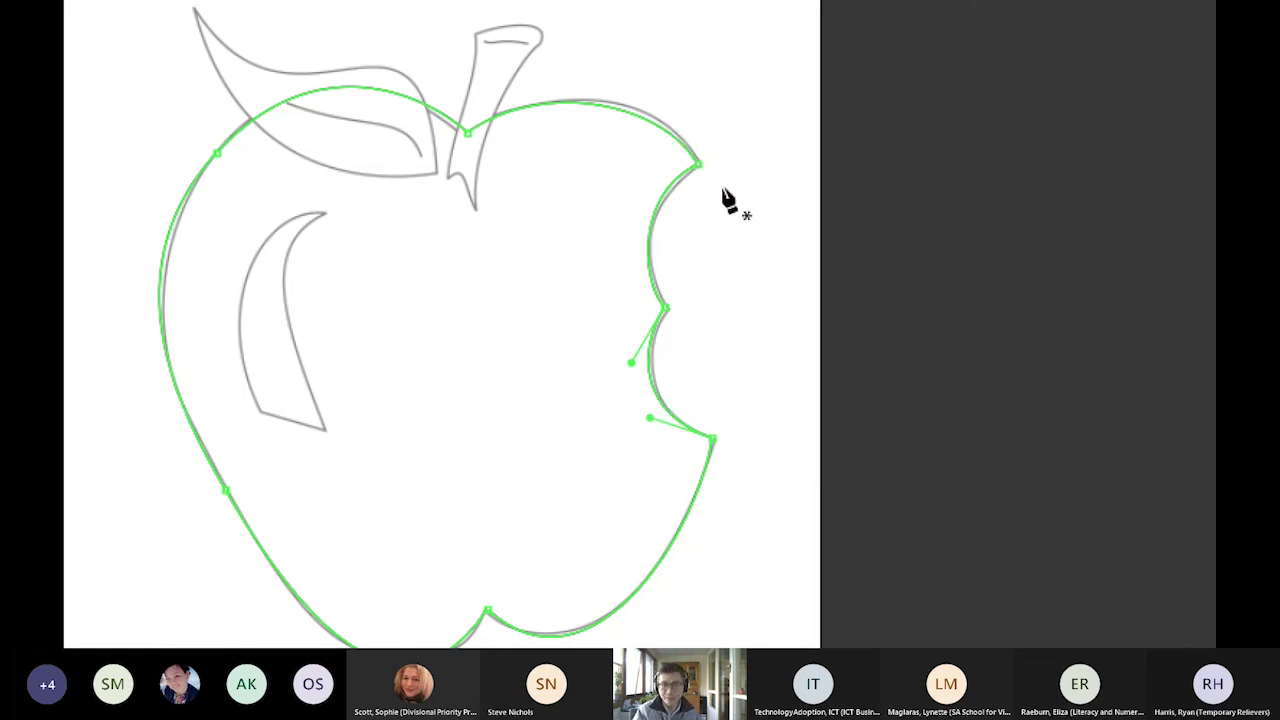
# Raise the upper handle of the bite's top corner so the curve matches the apple's top right outline
pyautogui.press('a')
pyautogui.keyDown('ctrl'); pyautogui.click(700, 166); pyautogui.keyUp('ctrl')
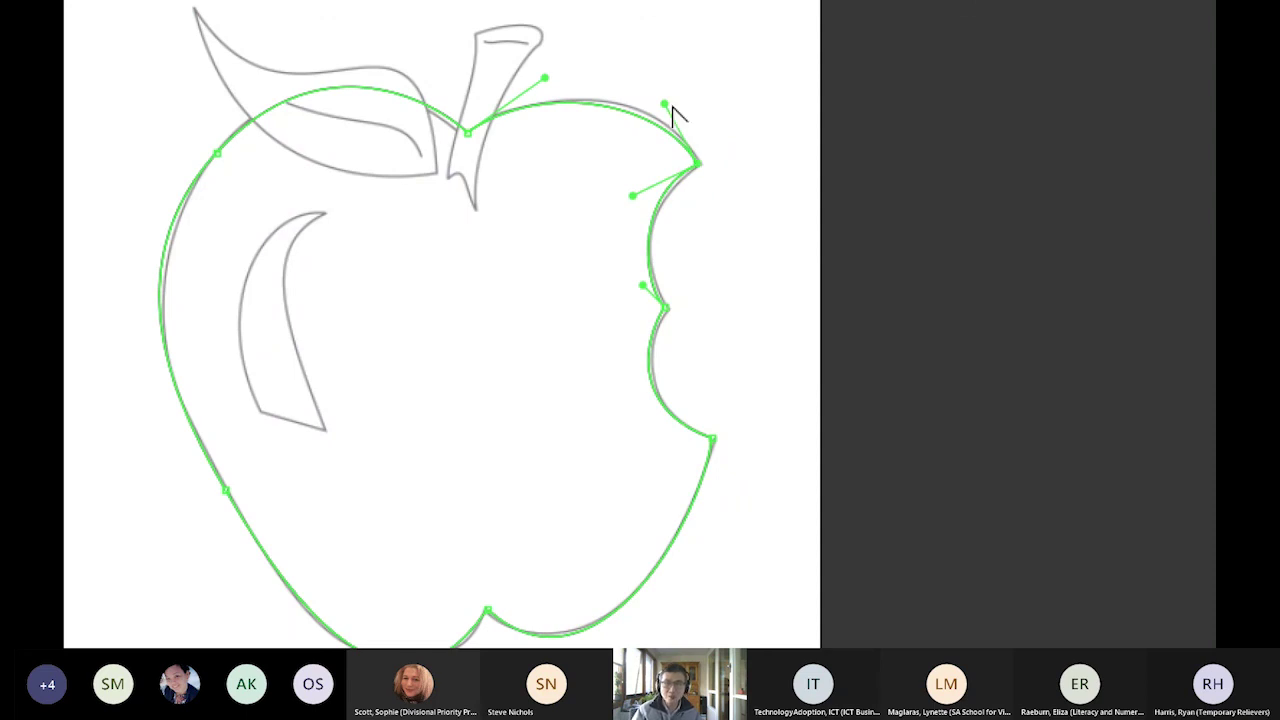
pyautogui.scroll(1, 674, 109)
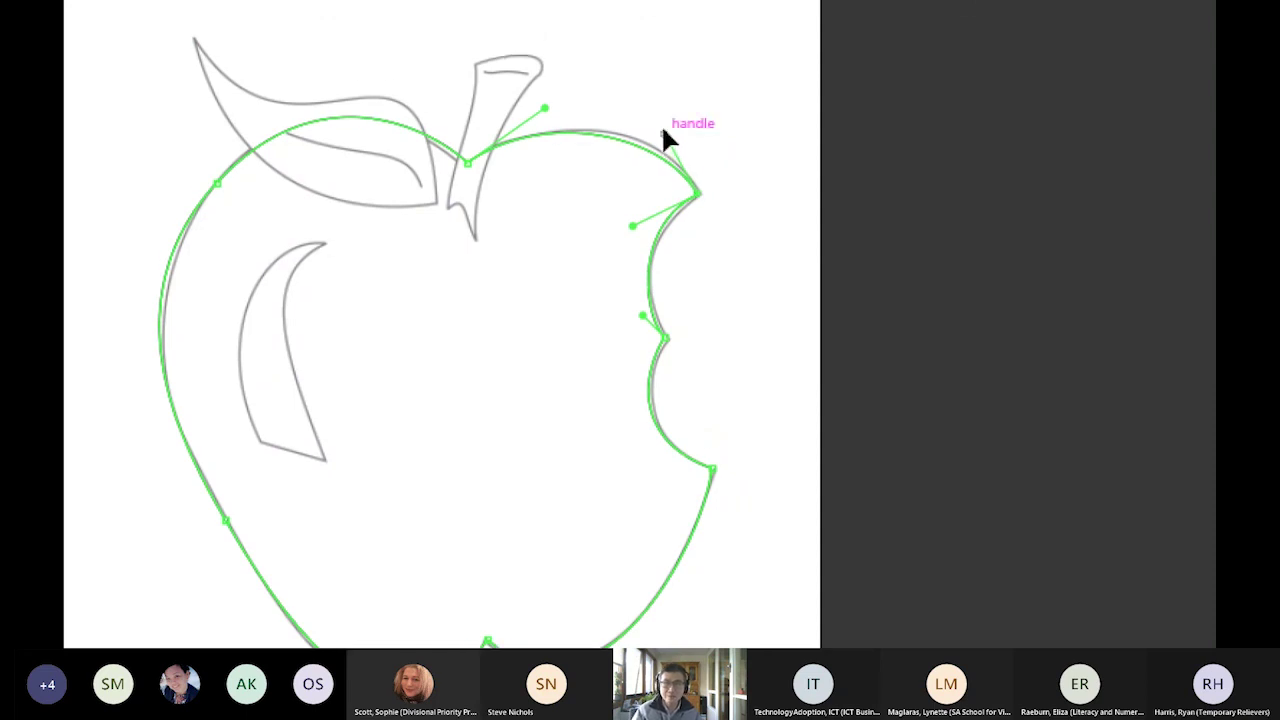
pyautogui.moveTo(663, 130); pyautogui.dragTo(662, 117)
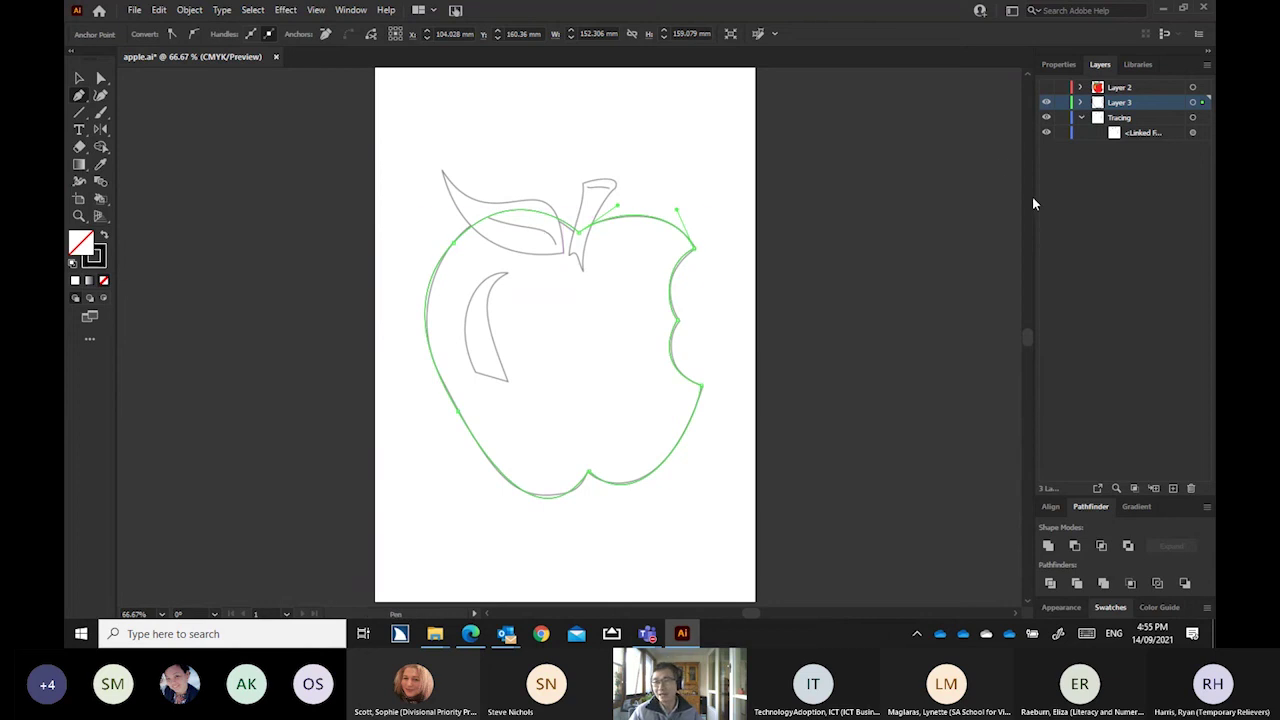
pyautogui.doubleClick(82, 246)
pyautogui.moveTo(801, 316); pyautogui.dragTo(801, 252)
pyautogui.click(912, 257)
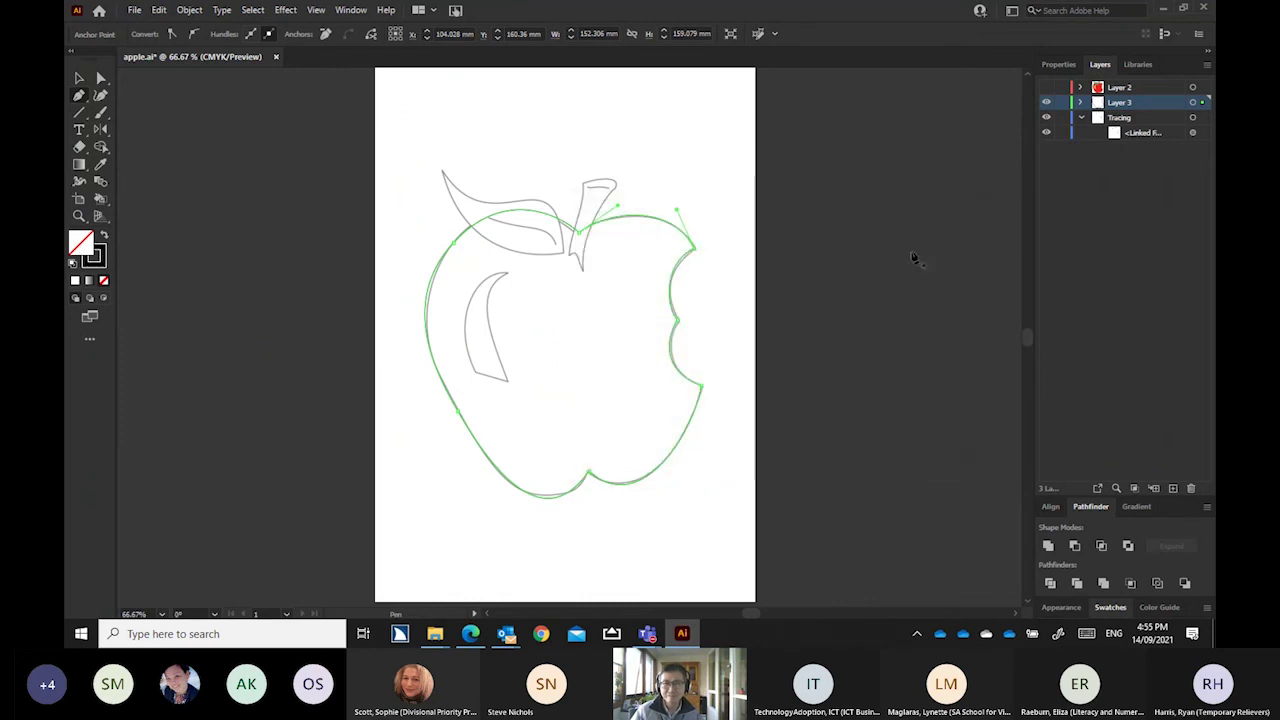
# Select the whole traced apple path and fill it with a bright pinkish red
pyautogui.click(79, 77)
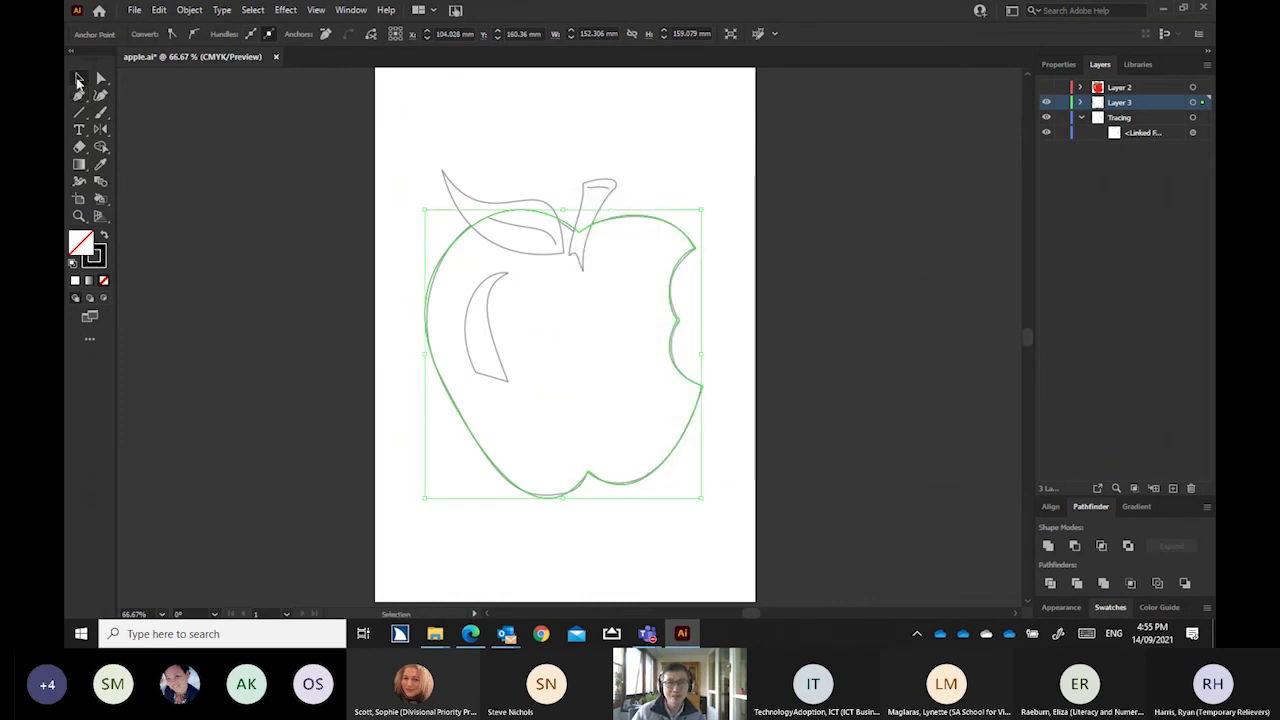
pyautogui.click(440, 265)
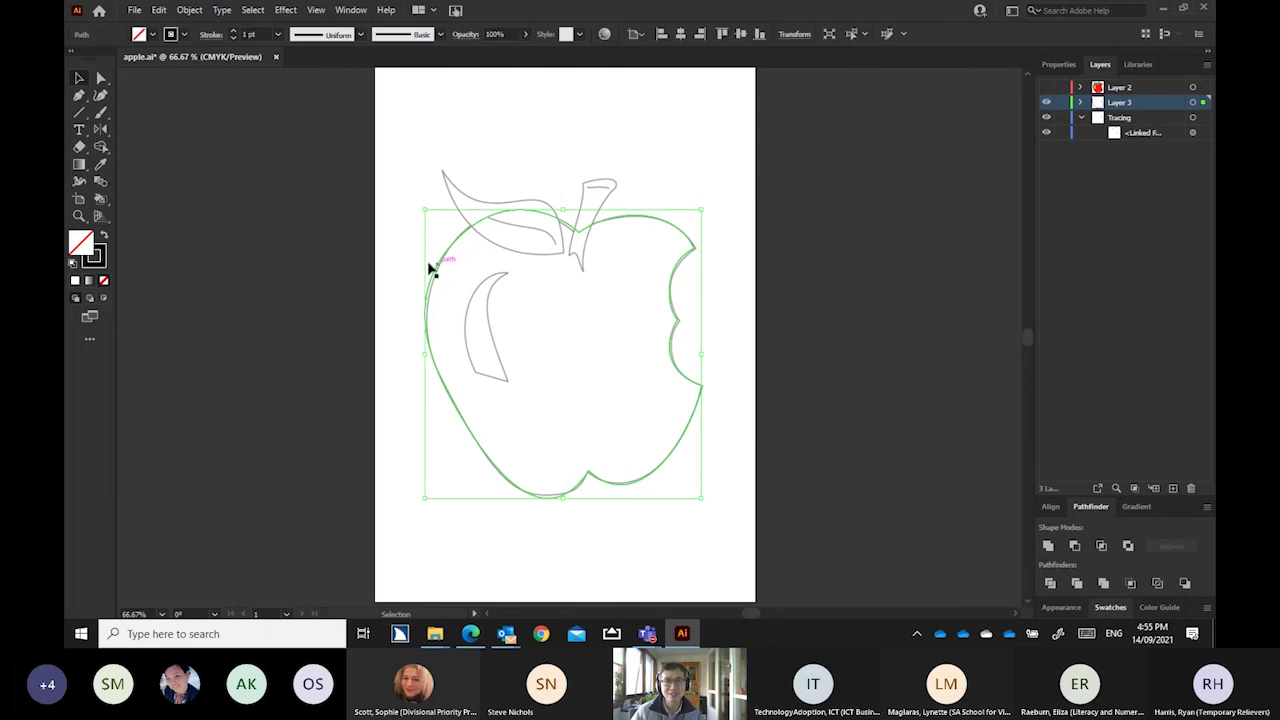
pyautogui.doubleClick(88, 242)
pyautogui.click(793, 262)
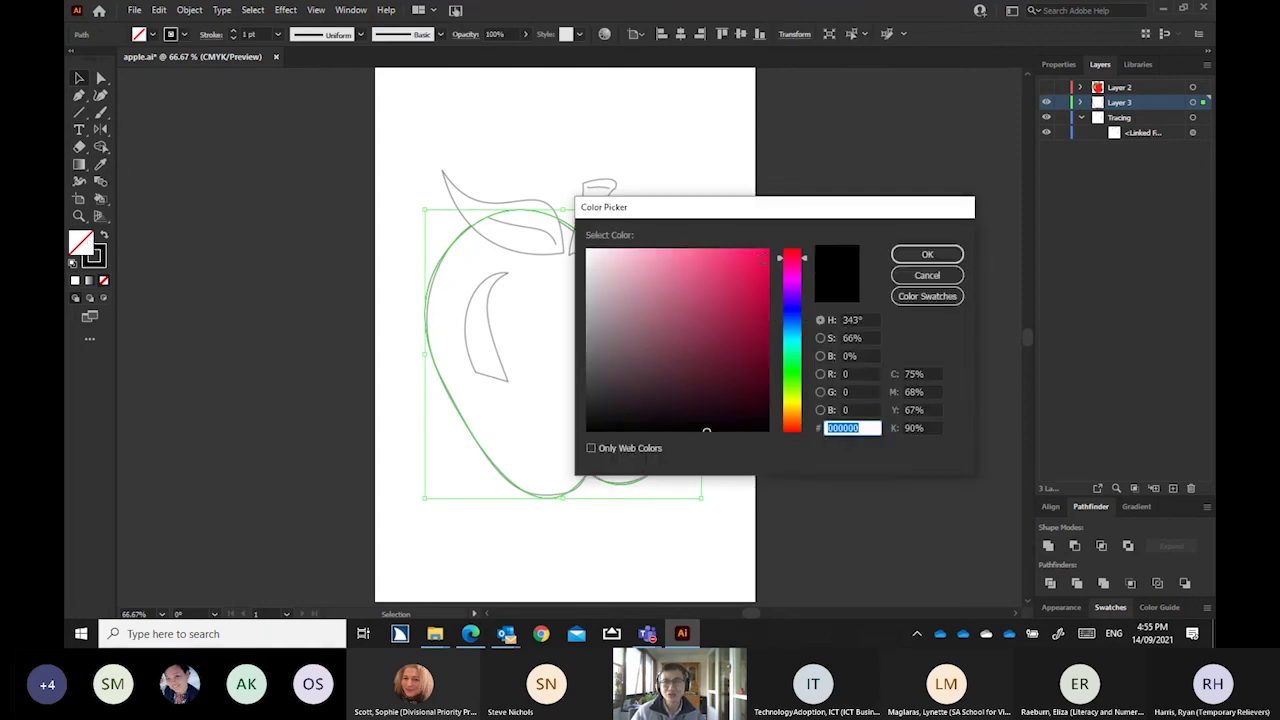
pyautogui.click(762, 256)
pyautogui.click(900, 254)
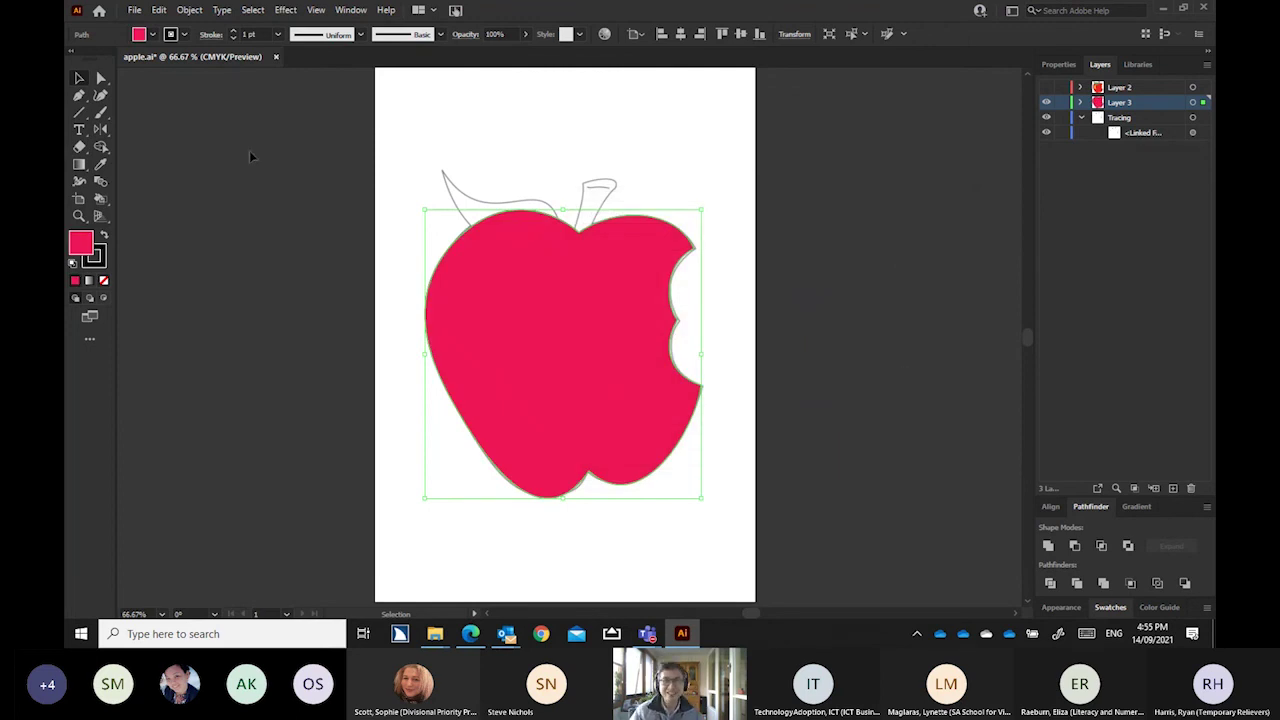
# Hide Layer 3 and show the finished coloured apple on Layer 2
pyautogui.click(1048, 104)
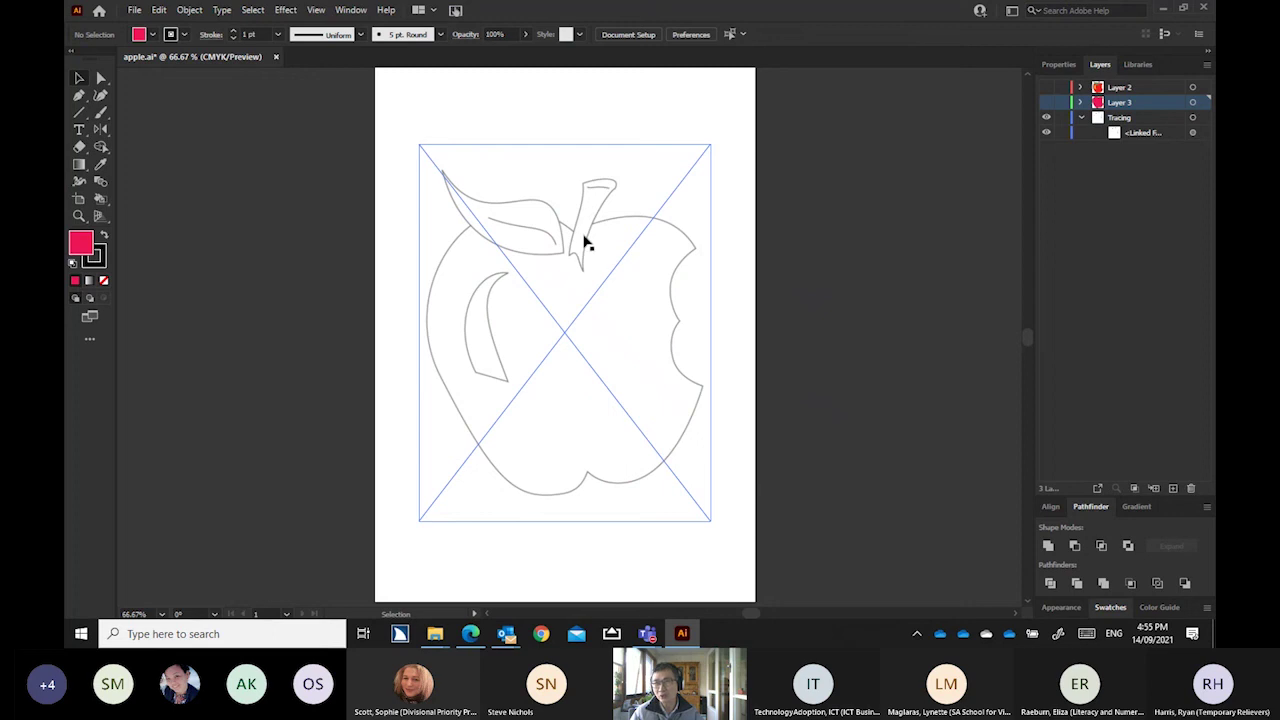
pyautogui.keyDown('ctrl'); pyautogui.click(1047, 88); pyautogui.keyUp('ctrl')
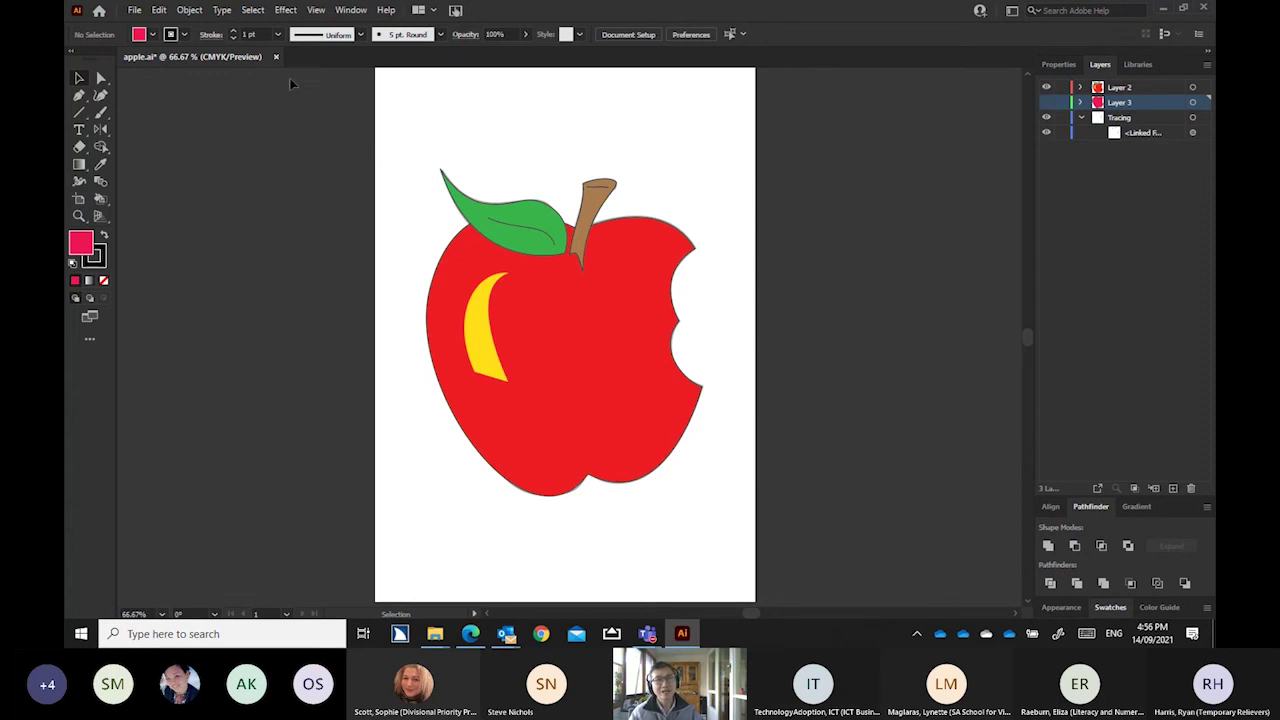
pyautogui.click(276, 58)
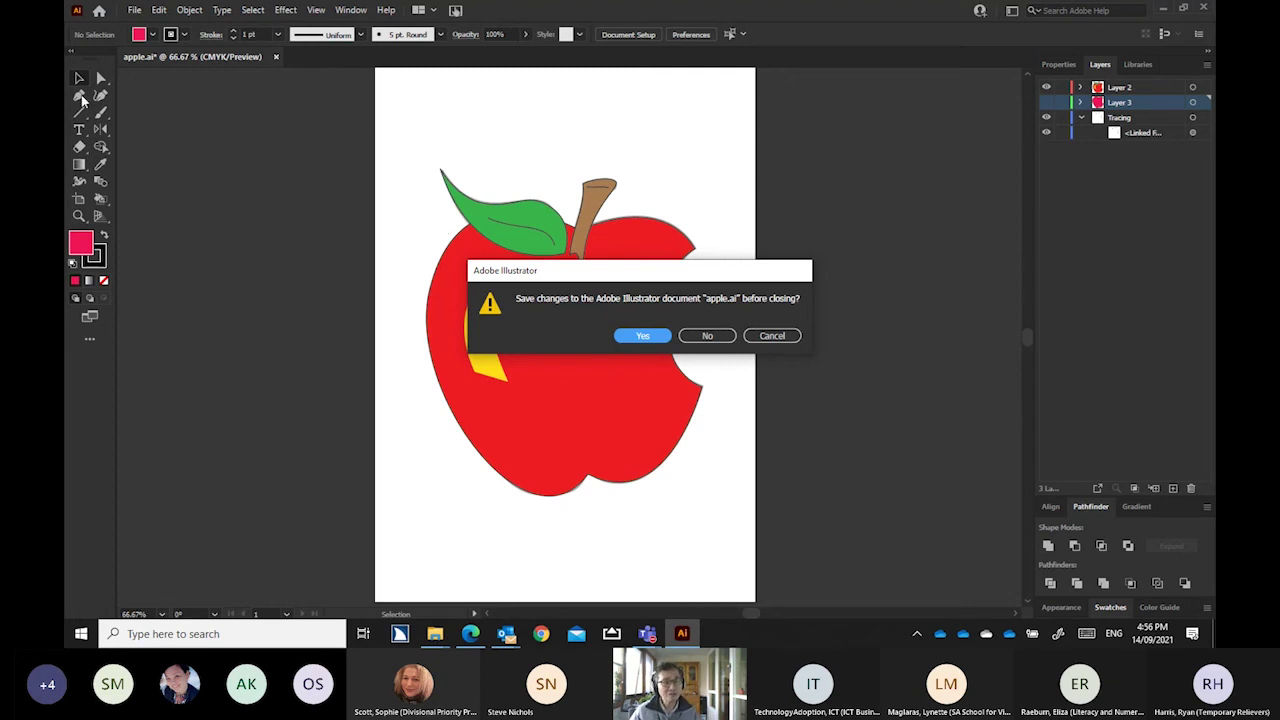
pyautogui.click(763, 335)
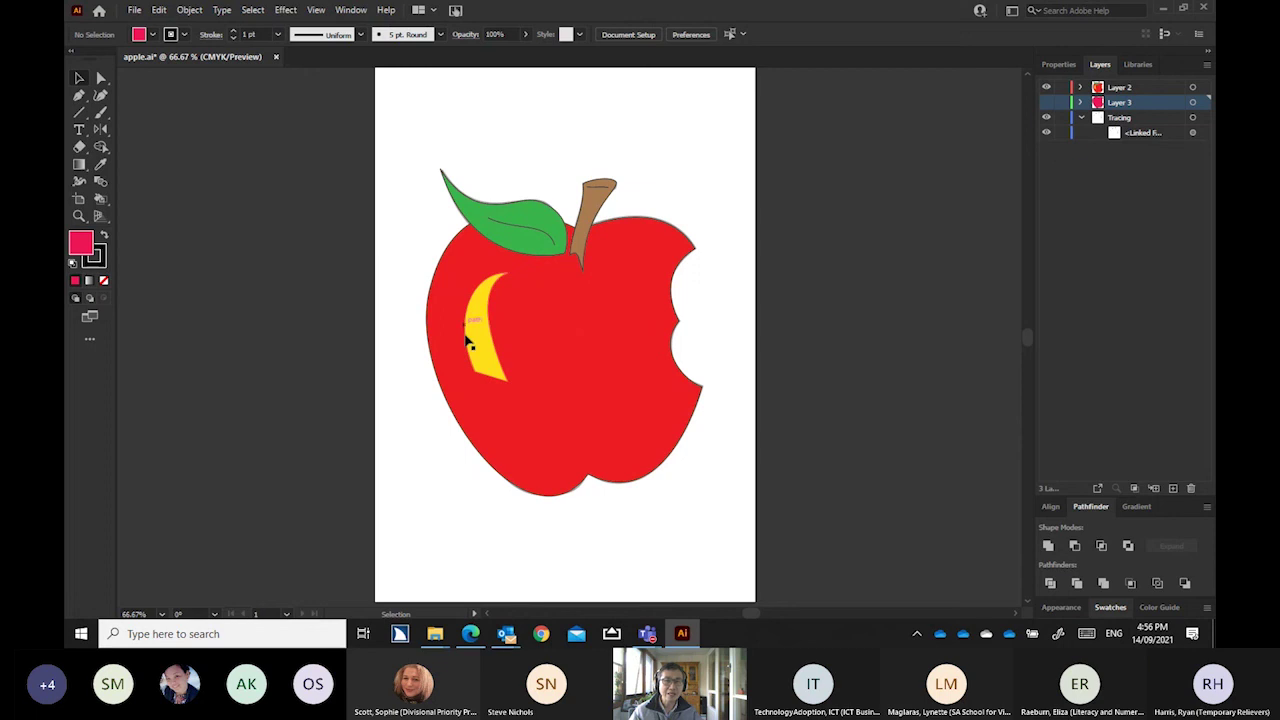
pyautogui.click(485, 367)
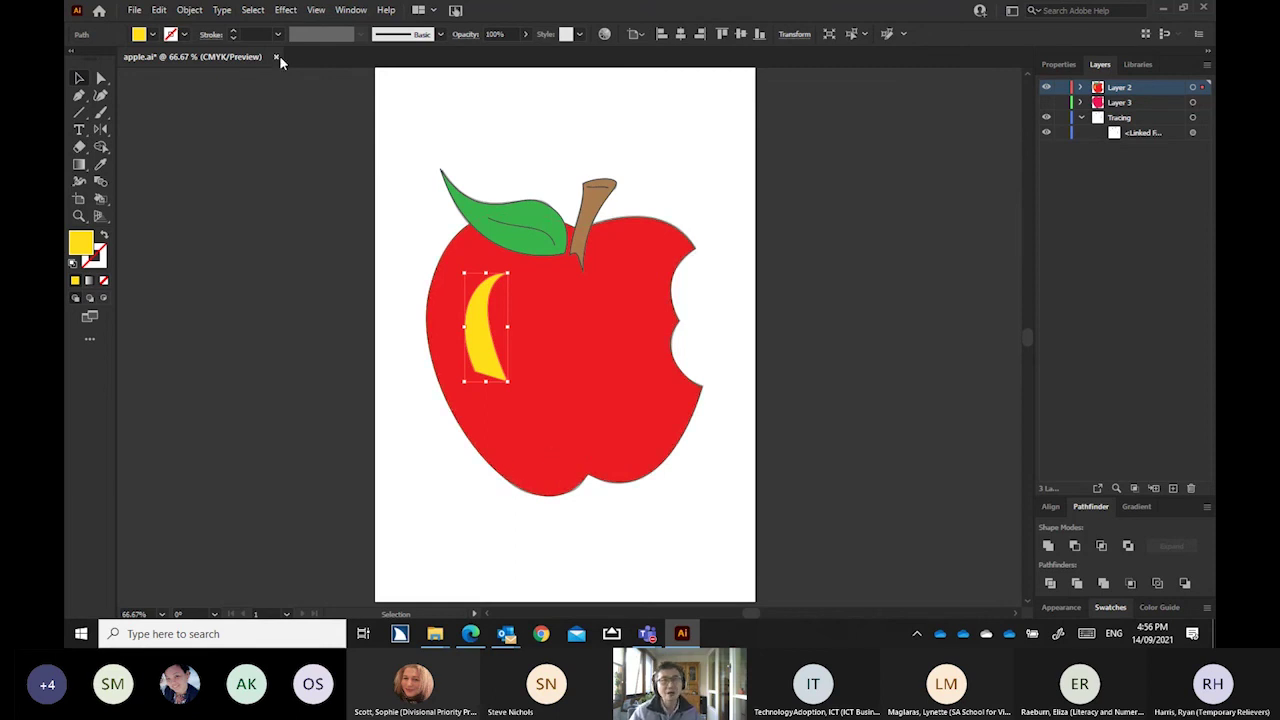
# Close apple.ai without saving and open the recent file AdobeStock_bannana.ai
pyautogui.click(276, 56)
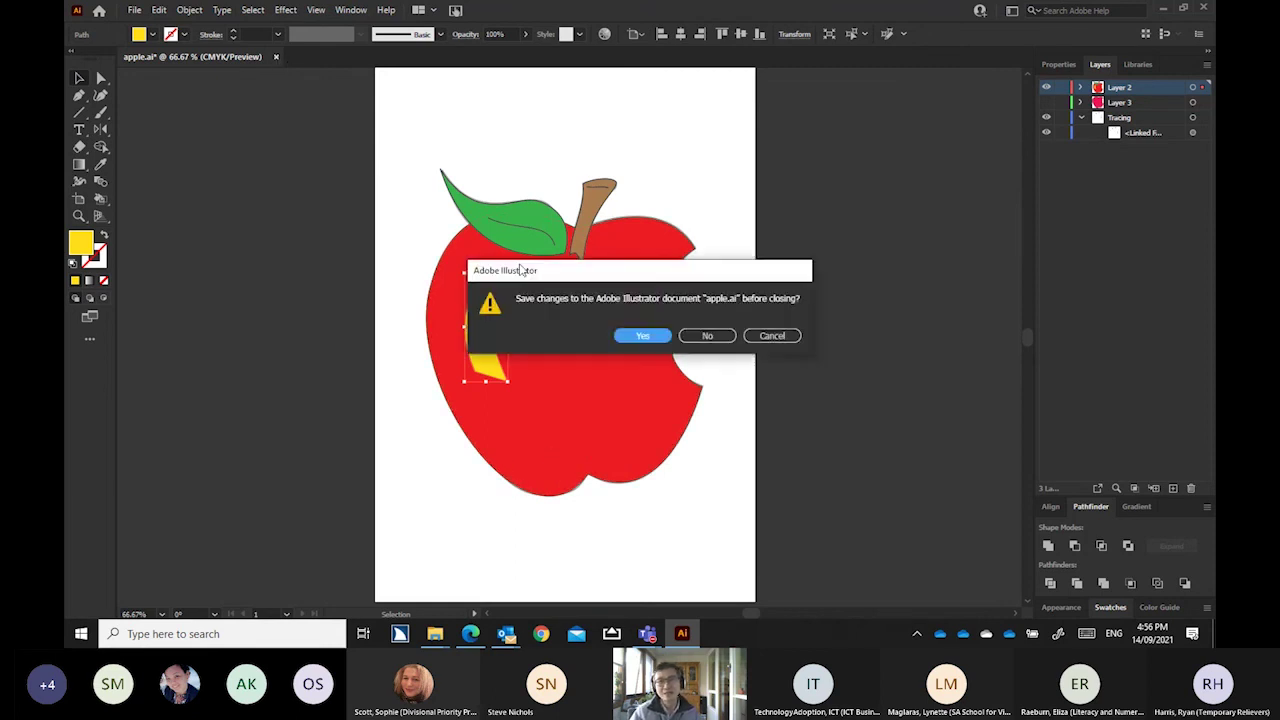
pyautogui.click(692, 337)
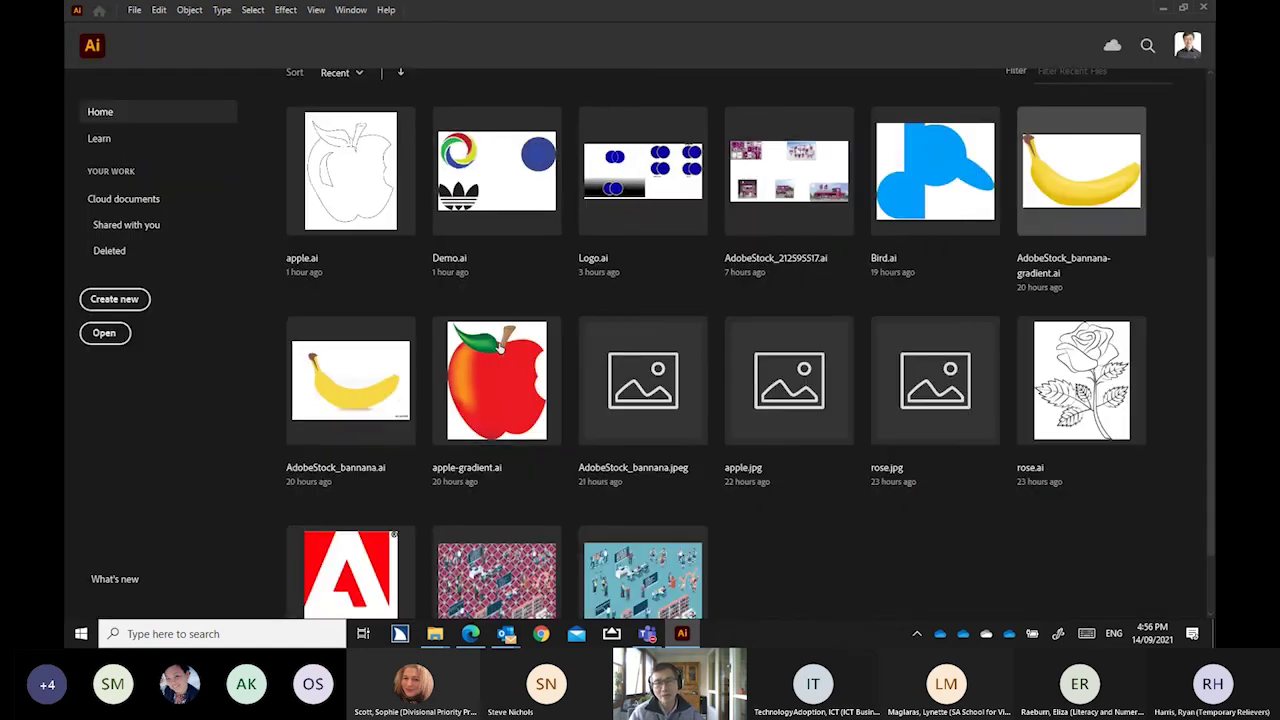
pyautogui.click(341, 404)
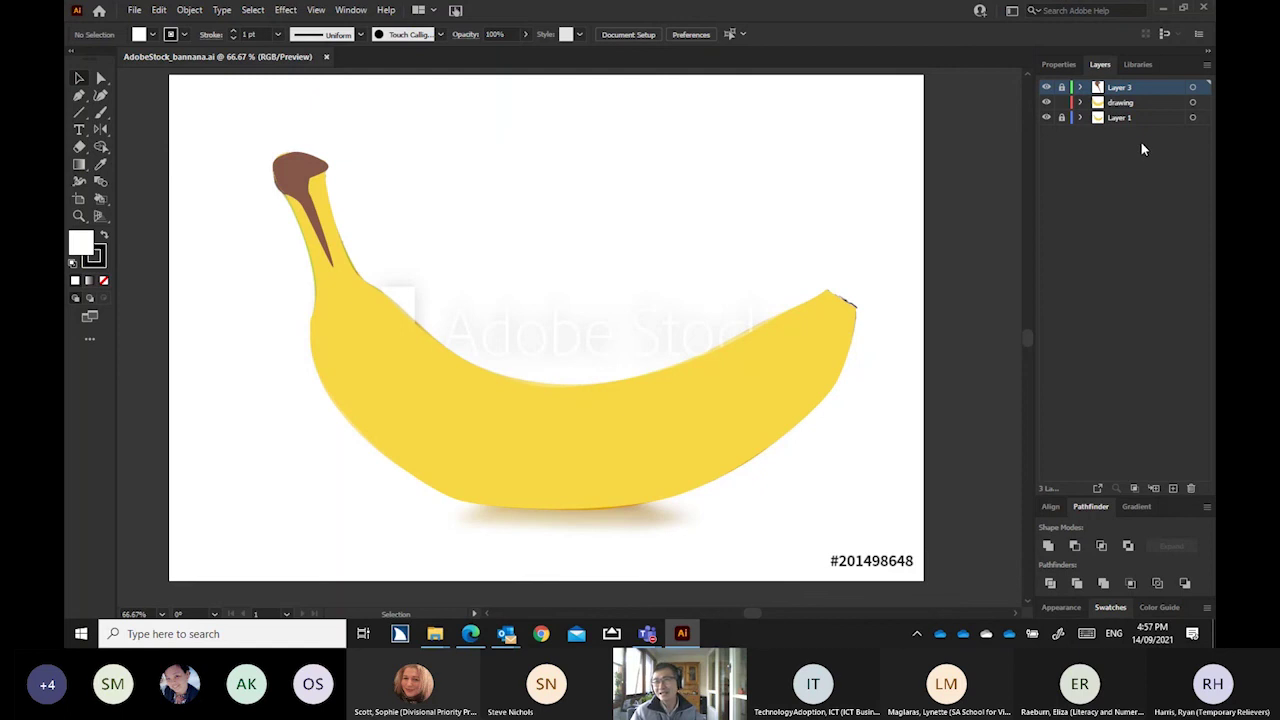
# Hide and reshow the drawing layer to inspect the photo beneath, and display the yellow banana path's anchors with Direct Selection
pyautogui.click(1047, 103)
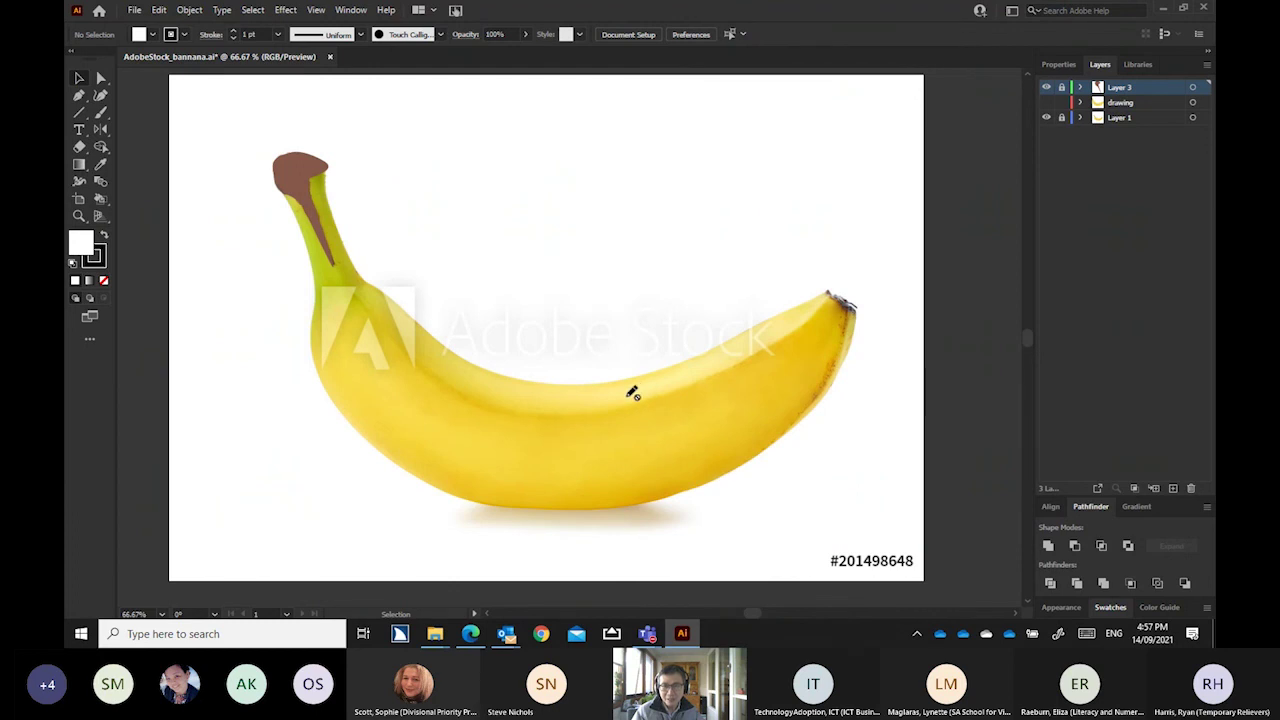
pyautogui.click(1046, 116)
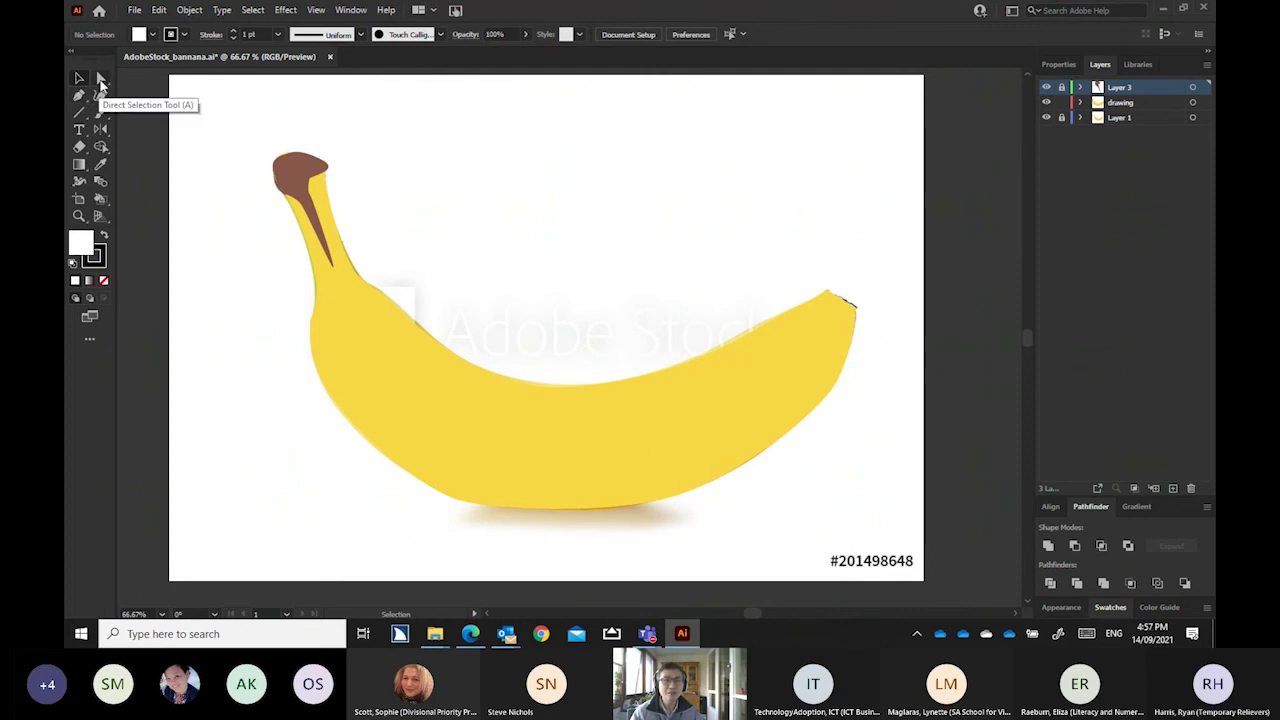
pyautogui.click(100, 78)
pyautogui.click(357, 305)
pyautogui.click(357, 305)
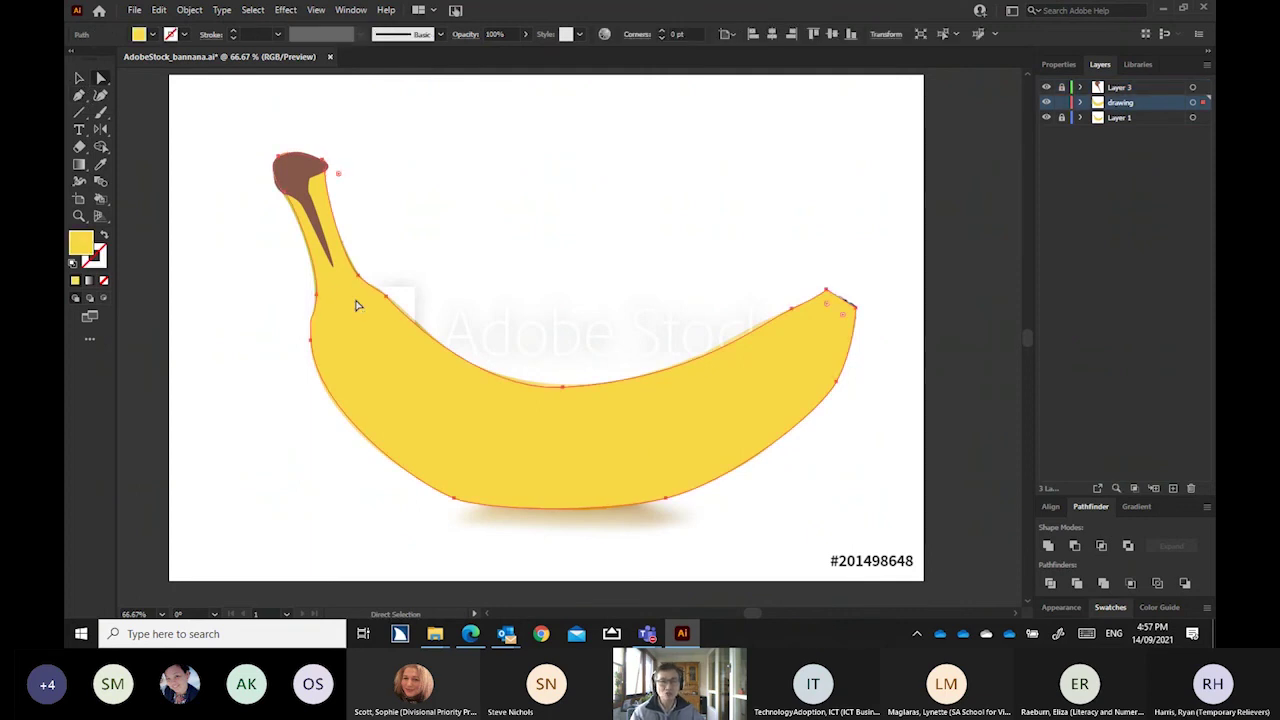
# Inspect the direction handles at the middle of the banana's inner curve and on its lower edge, finishing with the Selection tool
pyautogui.click(563, 389)
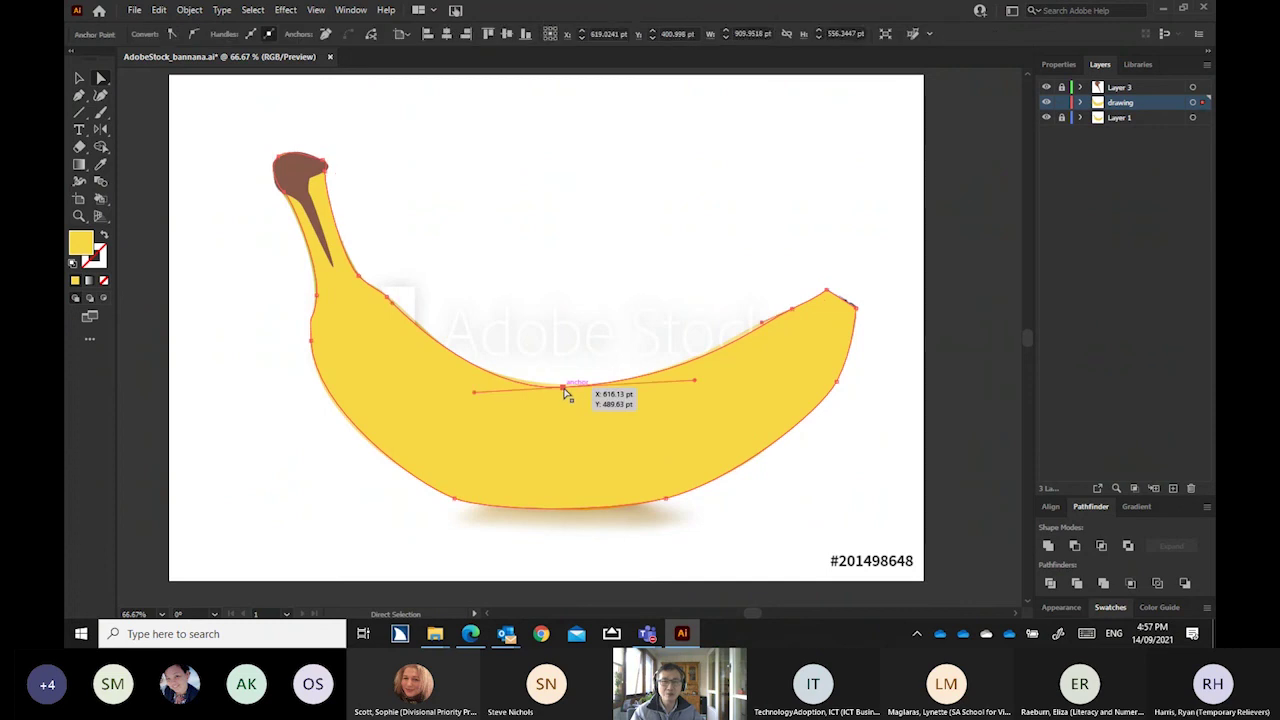
pyautogui.click(666, 498)
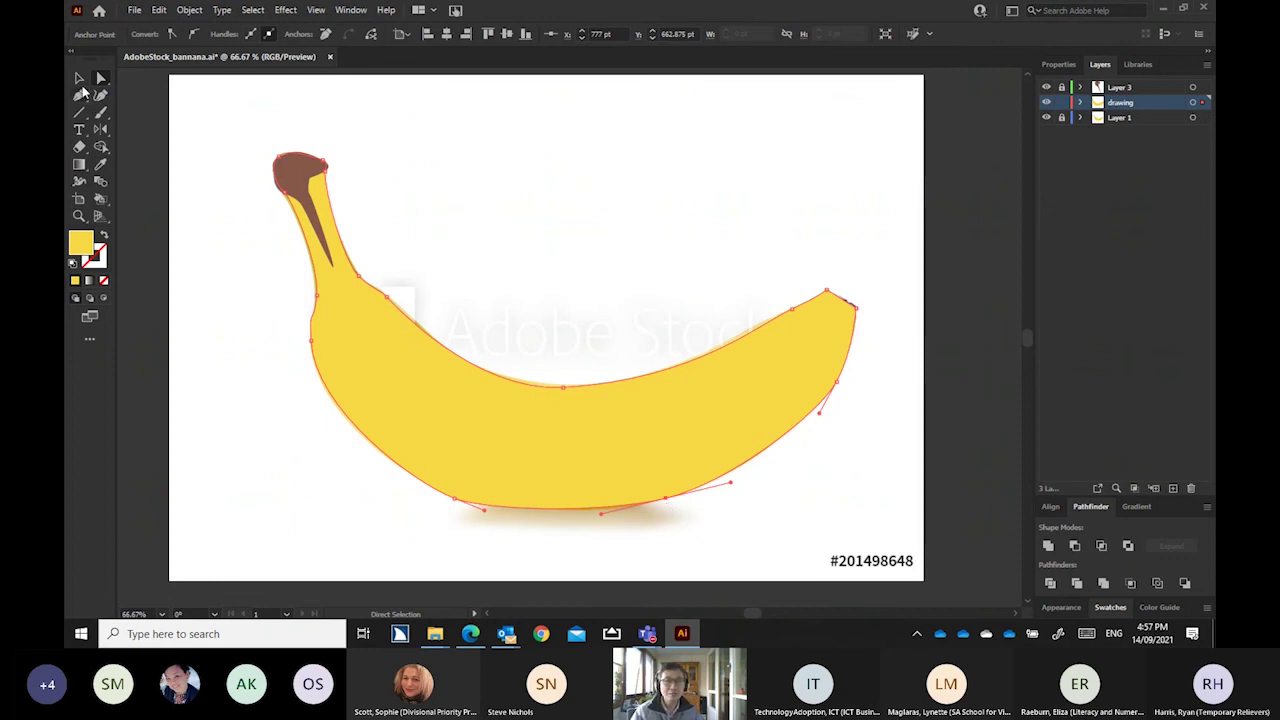
pyautogui.click(80, 80)
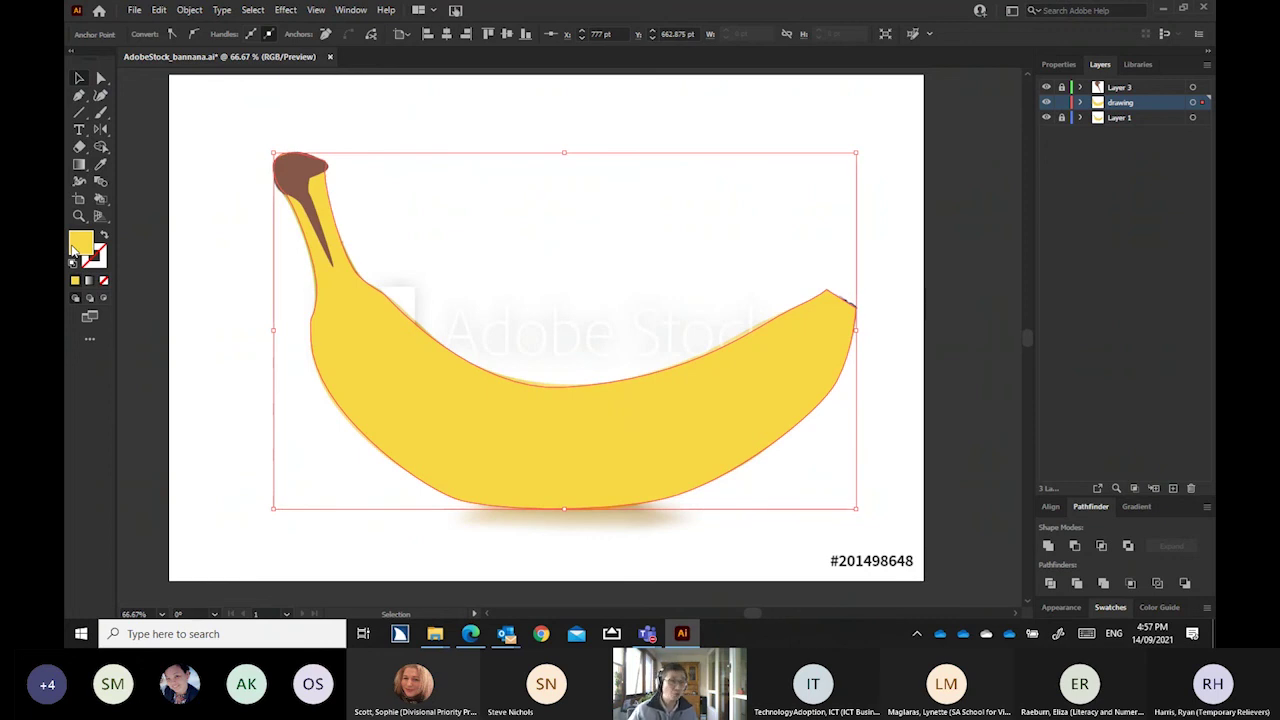
# Activate the Gradient tool for the yellow banana shape and display the gradient settings
pyautogui.click(82, 166)
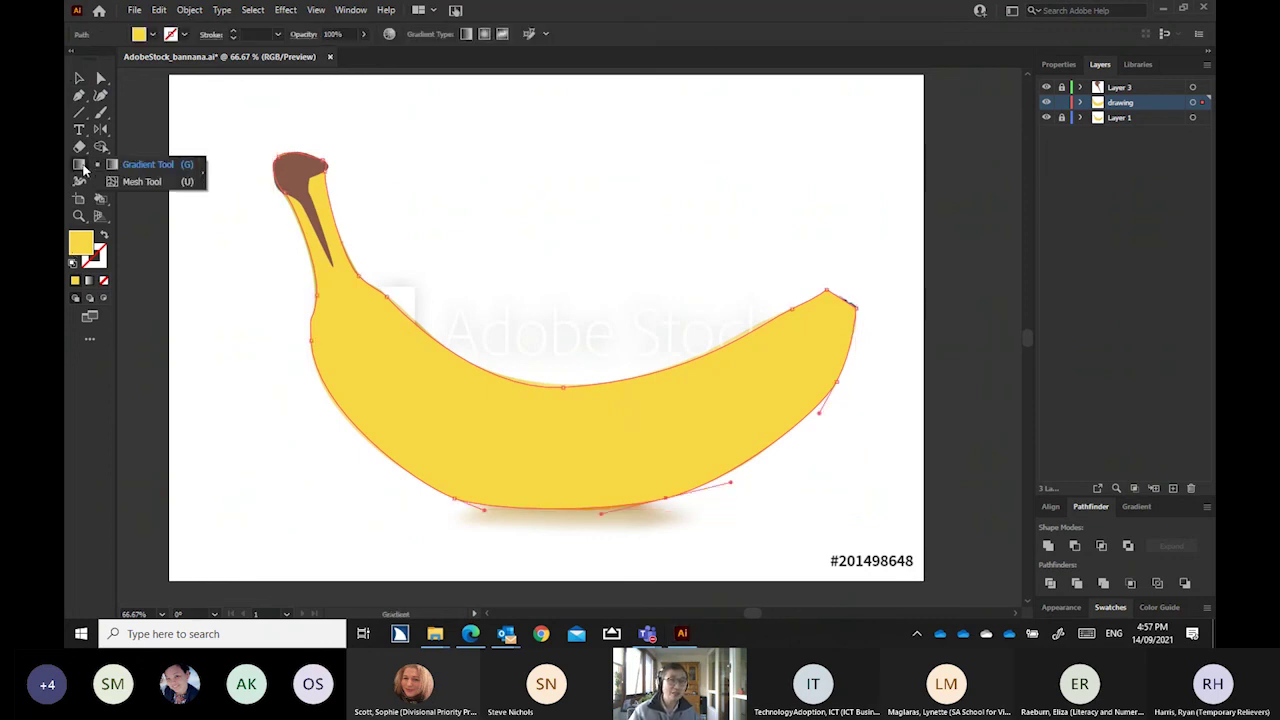
pyautogui.click(116, 168)
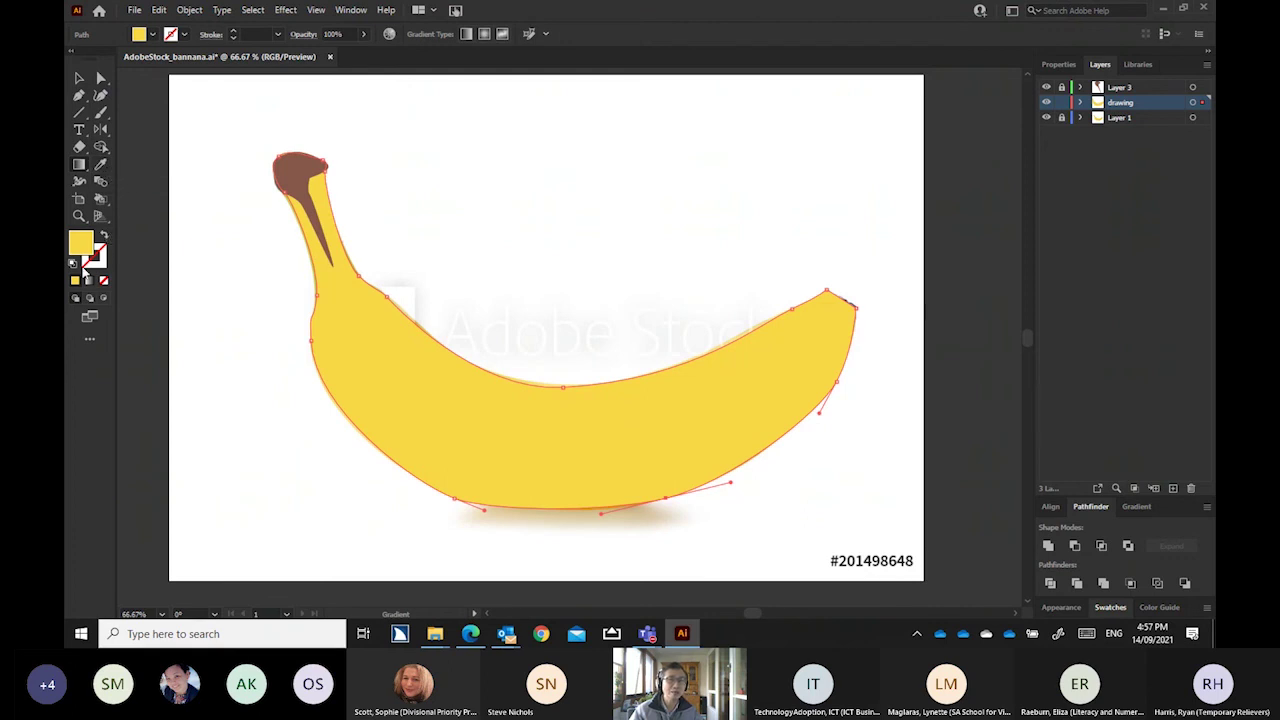
pyautogui.click(152, 35)
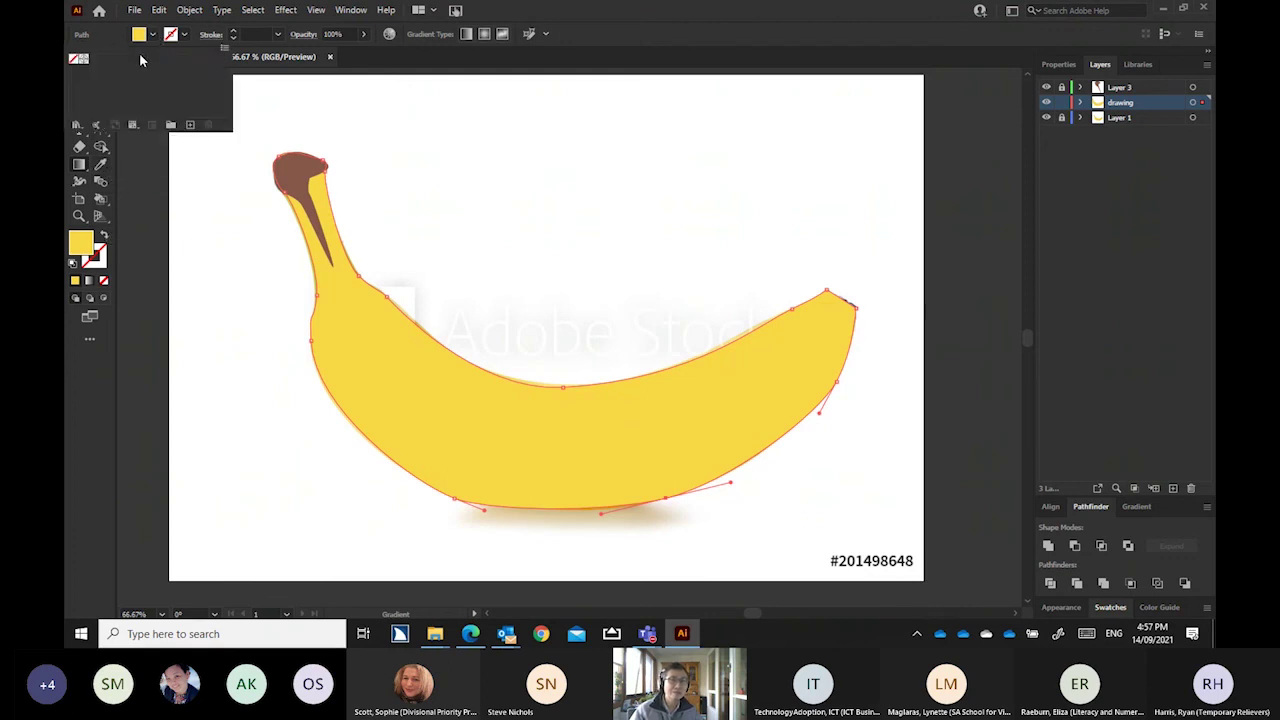
pyautogui.doubleClick(80, 166)
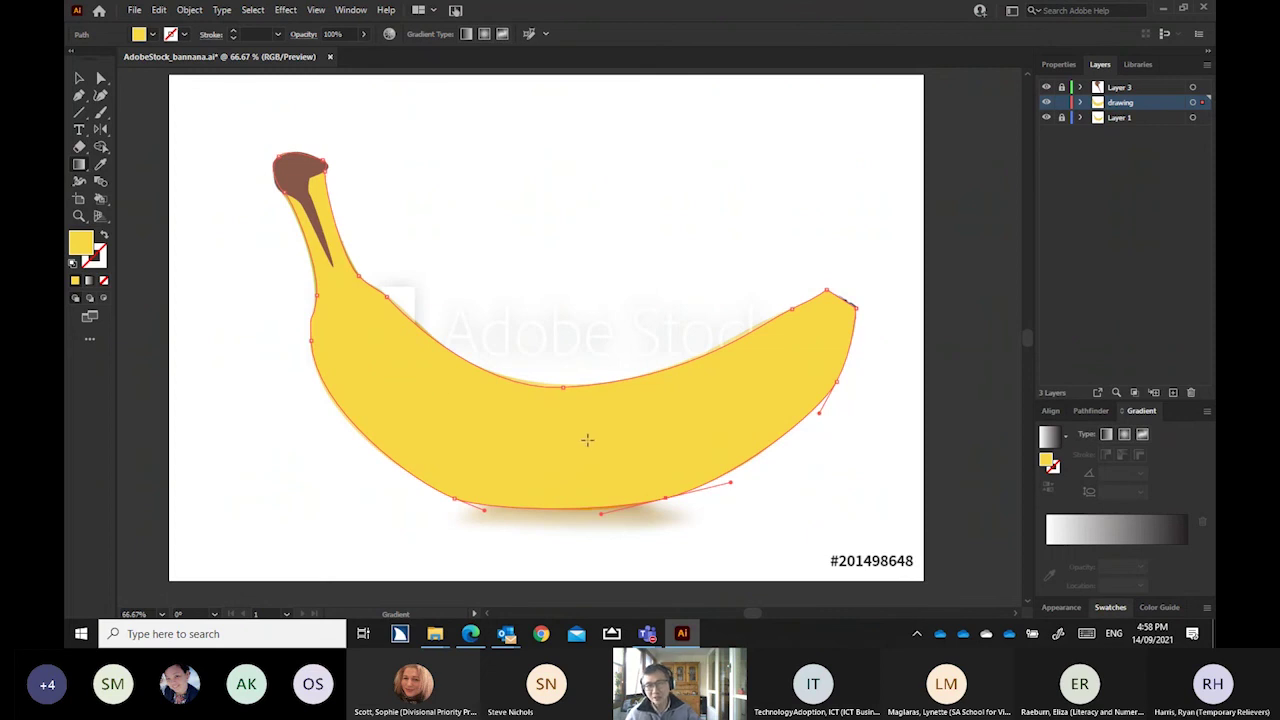
pyautogui.click(80, 164)
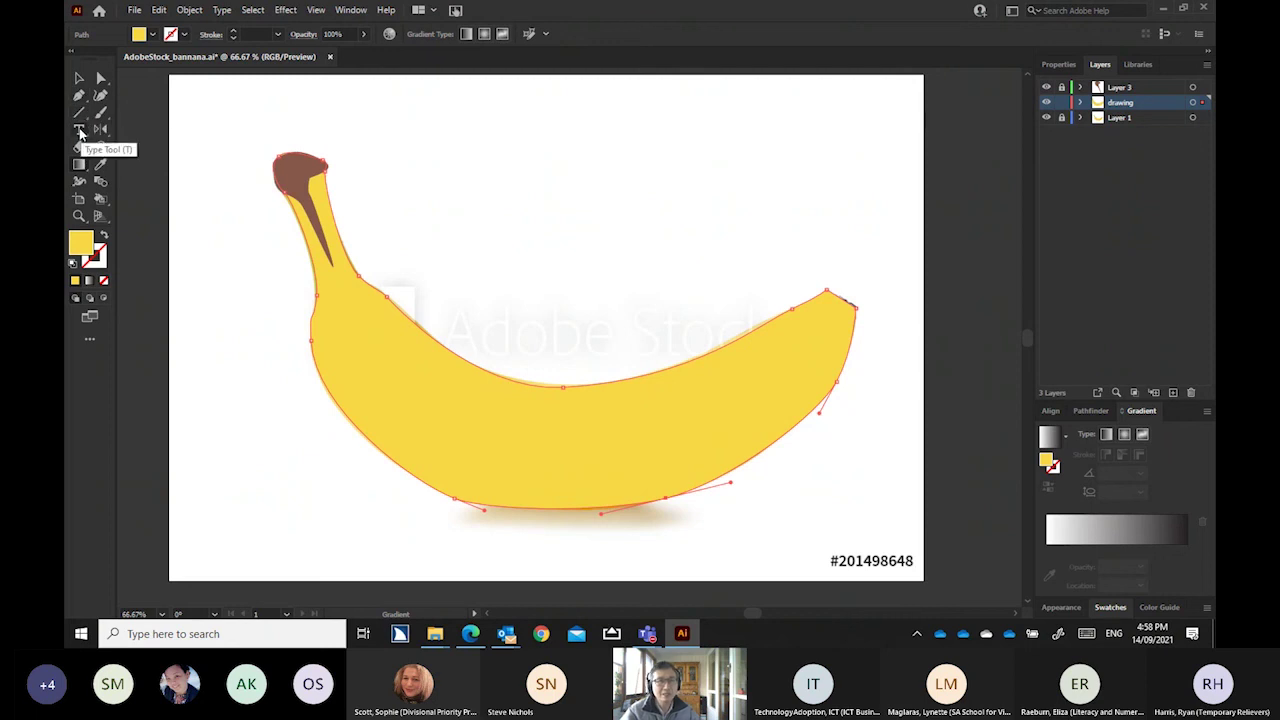
# Draw a circle about 246 pt across above the banana with the Ellipse tool and fill it with a radial gradient
pyautogui.click(80, 117)
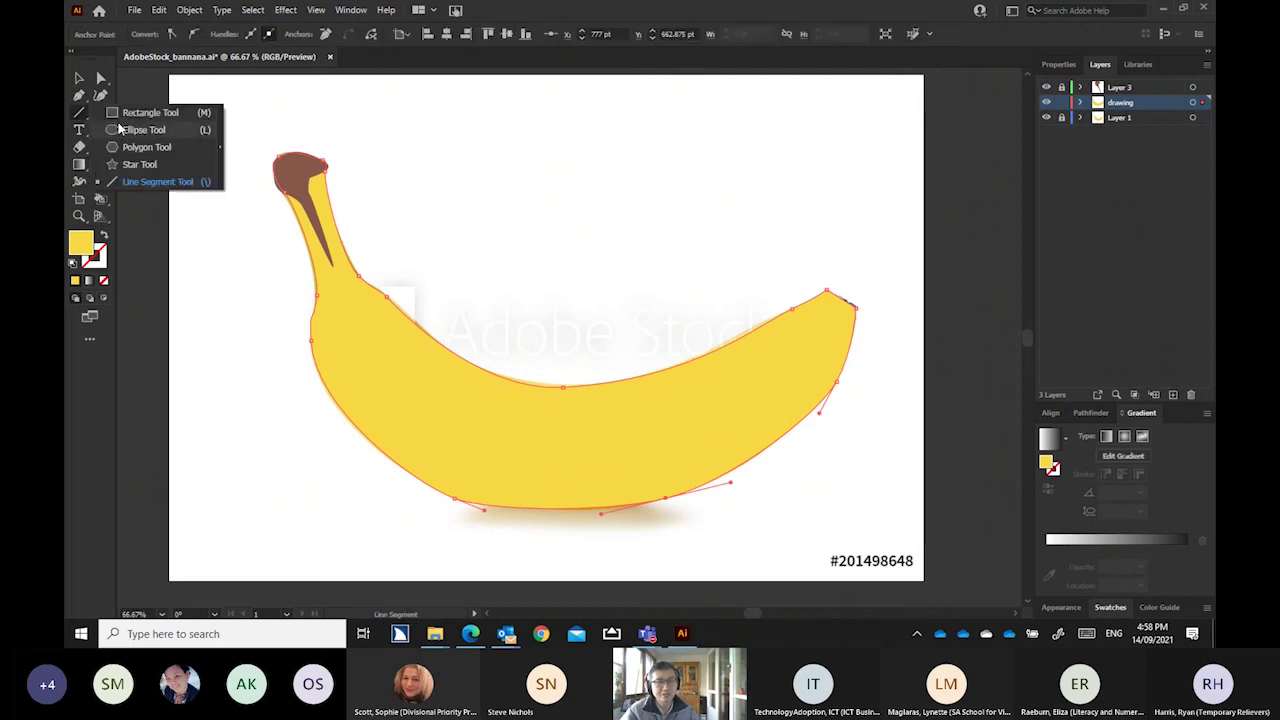
pyautogui.click(128, 130)
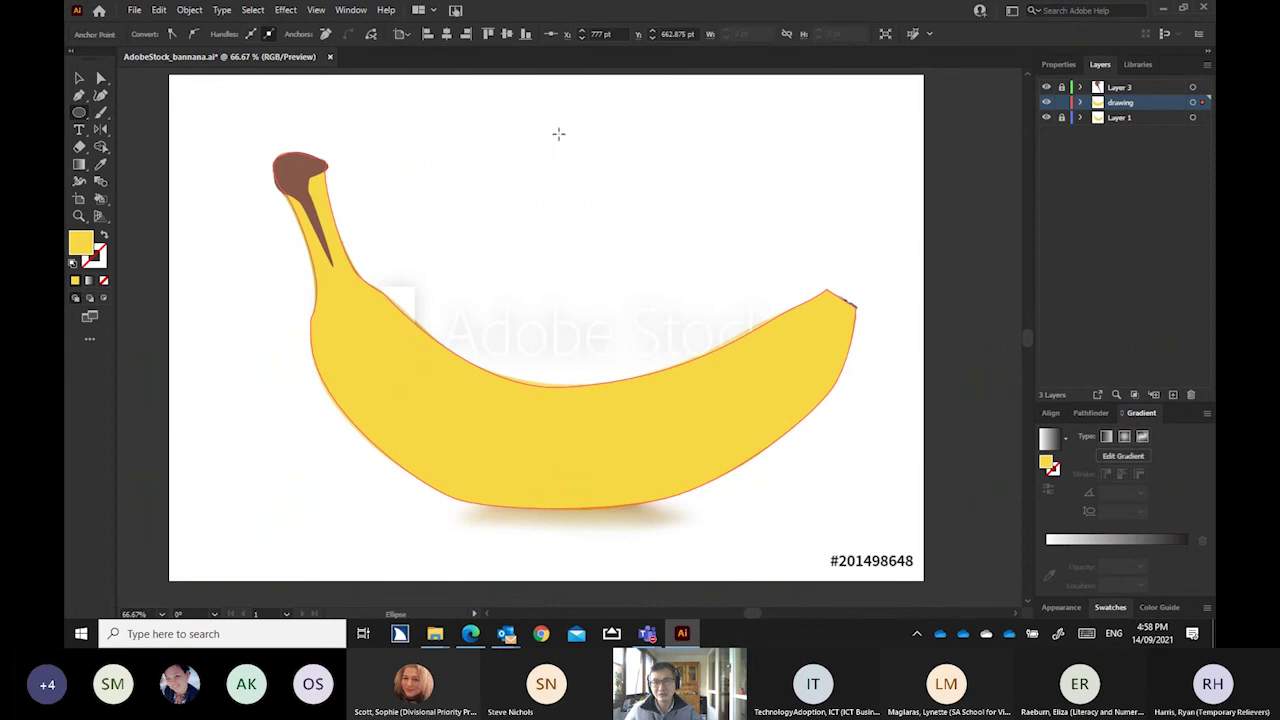
pyautogui.moveTo(558, 133); pyautogui.dragTo(716, 249)
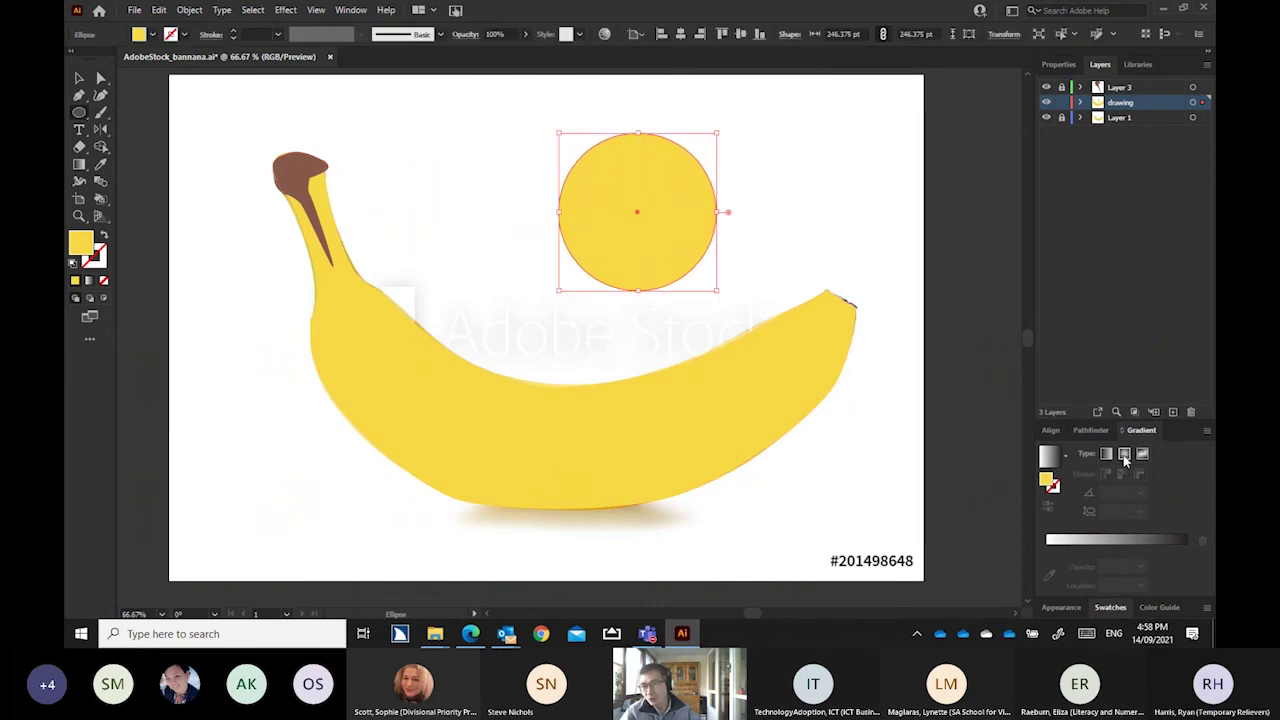
pyautogui.click(1124, 455)
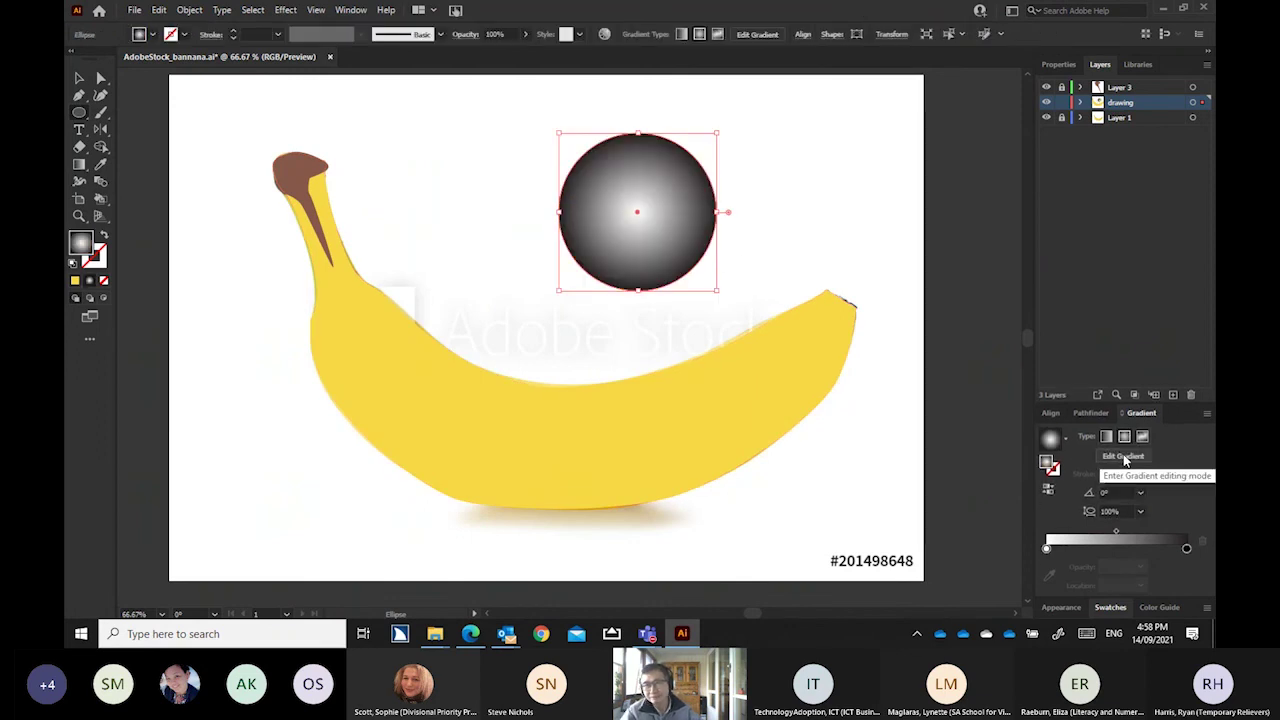
# Switch the circle gradient's black end stop to RGB colour and set it to dark brown 551700
pyautogui.click(1186, 549)
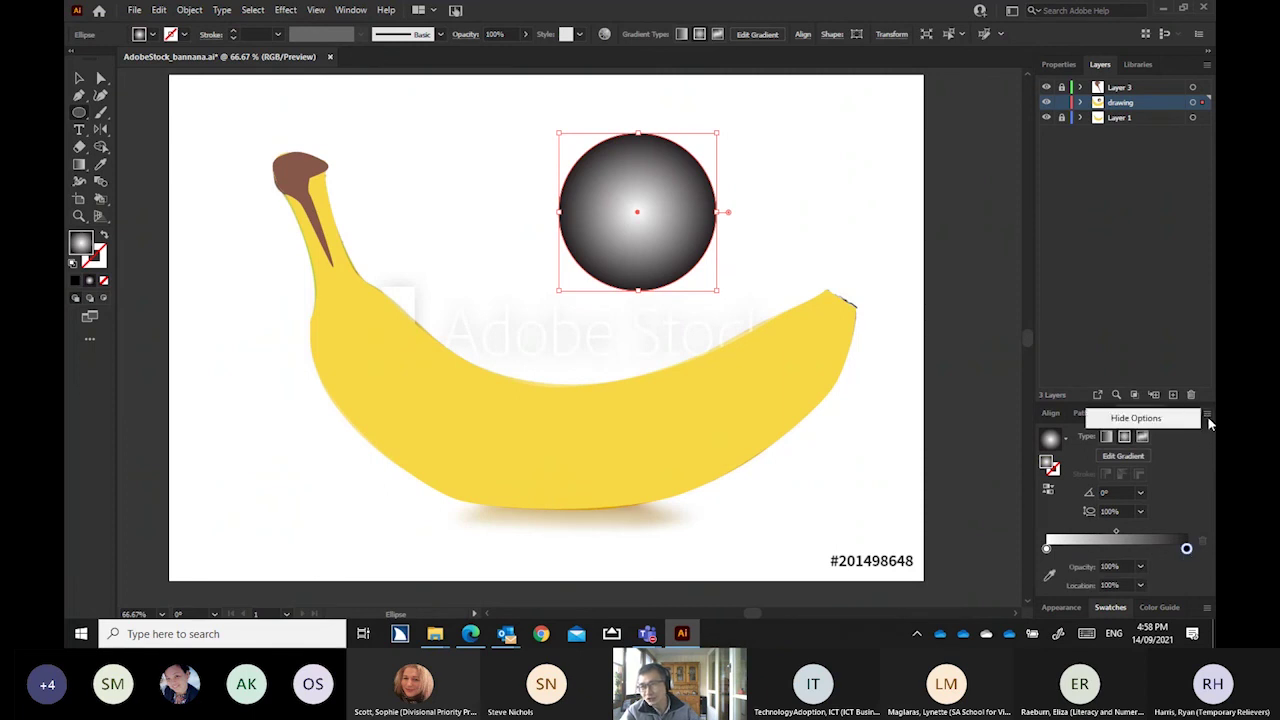
pyautogui.doubleClick(1186, 549)
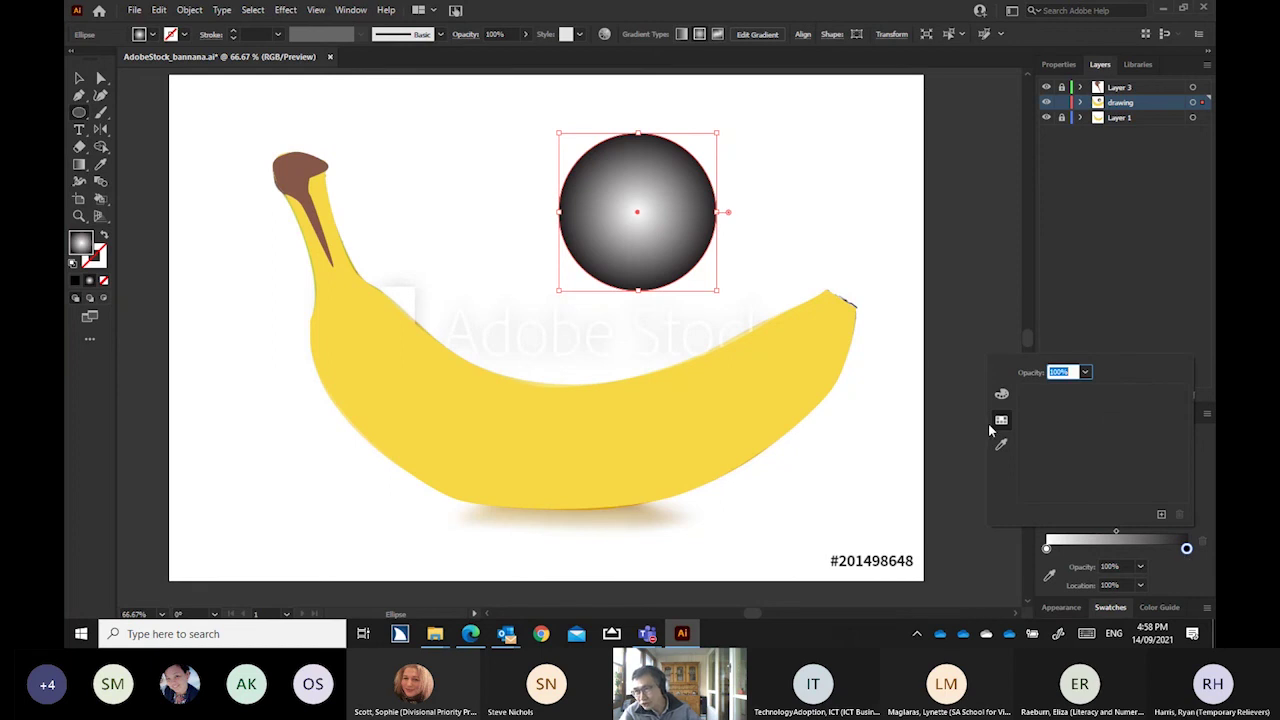
pyautogui.click(1001, 418)
pyautogui.click(1001, 393)
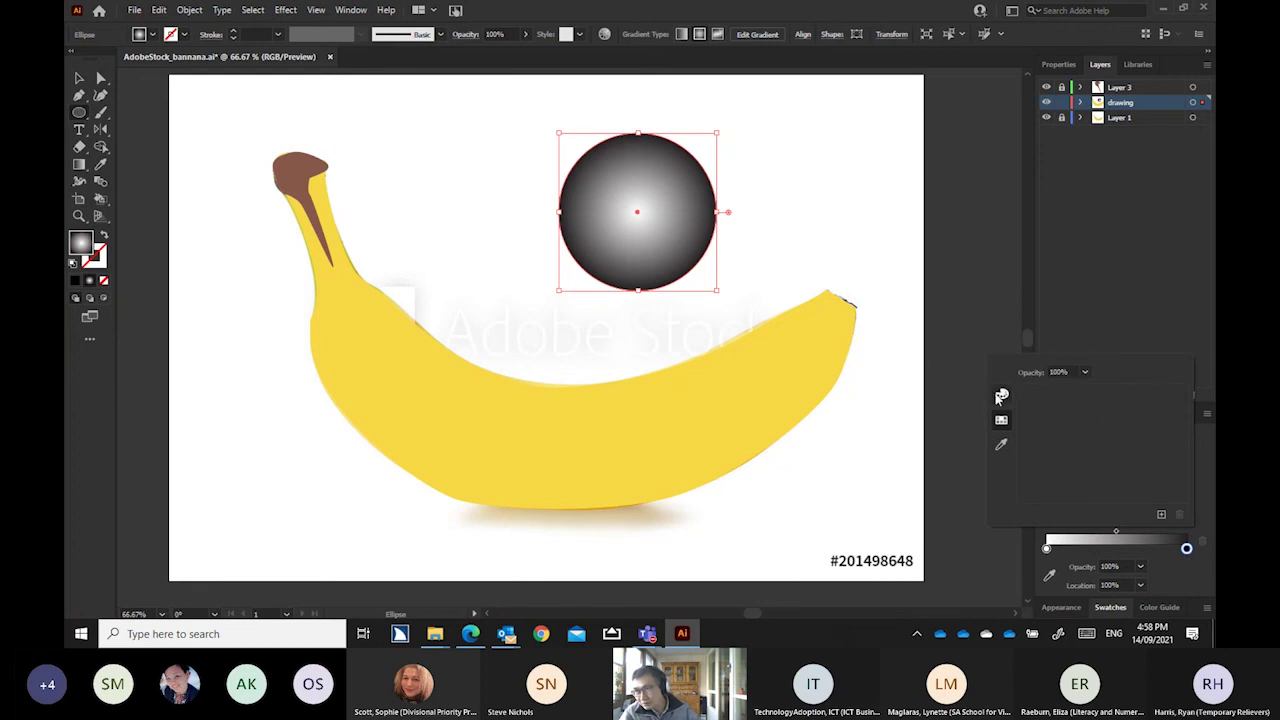
pyautogui.click(1002, 421)
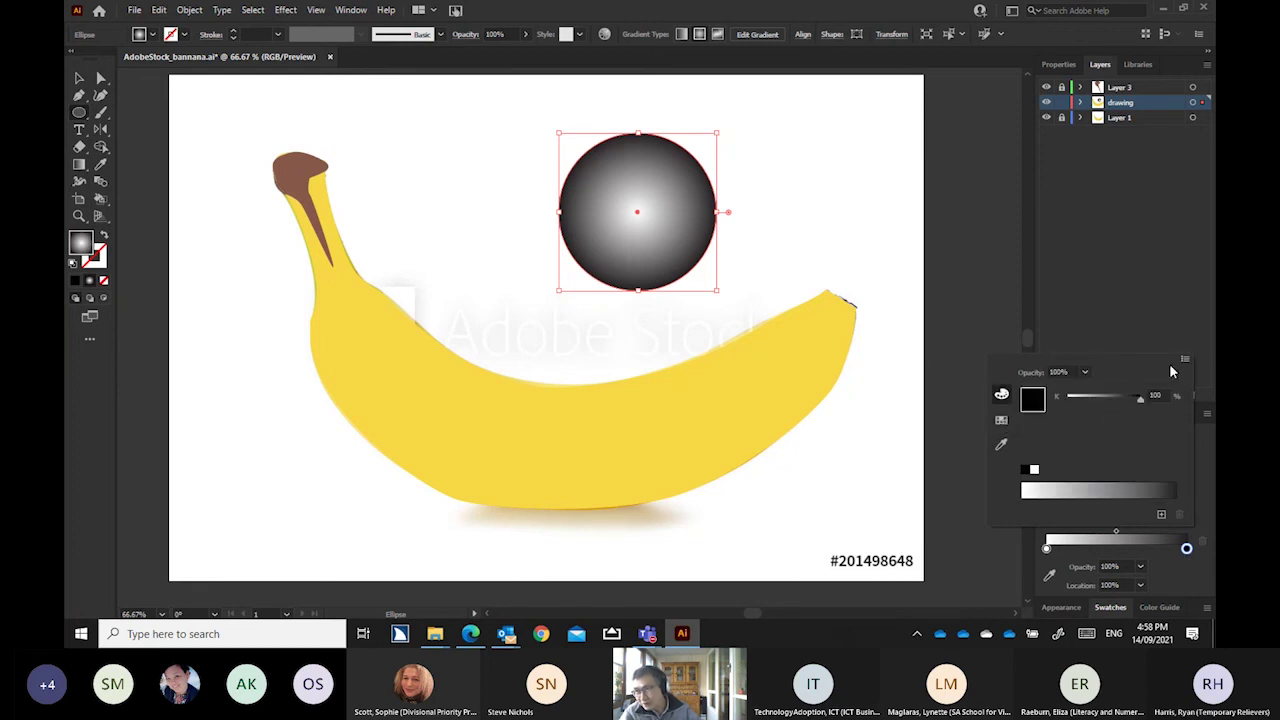
pyautogui.click(1185, 360)
pyautogui.click(1085, 374)
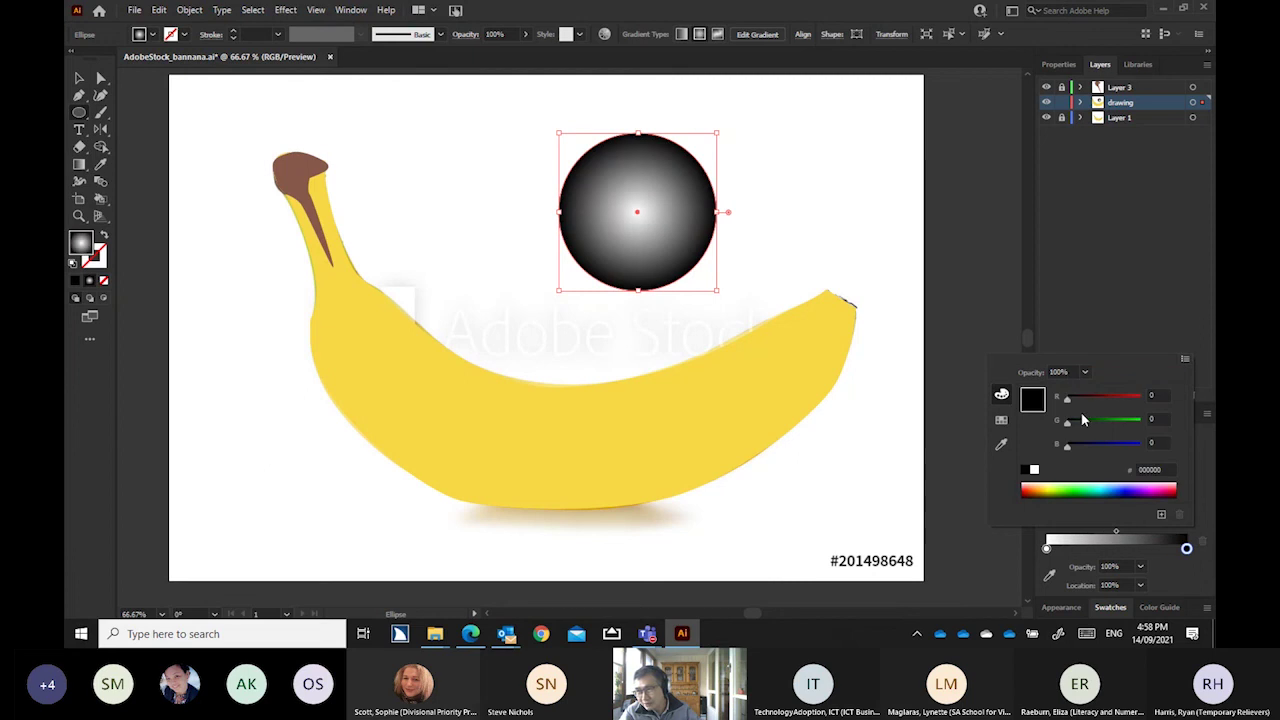
pyautogui.click(1033, 489)
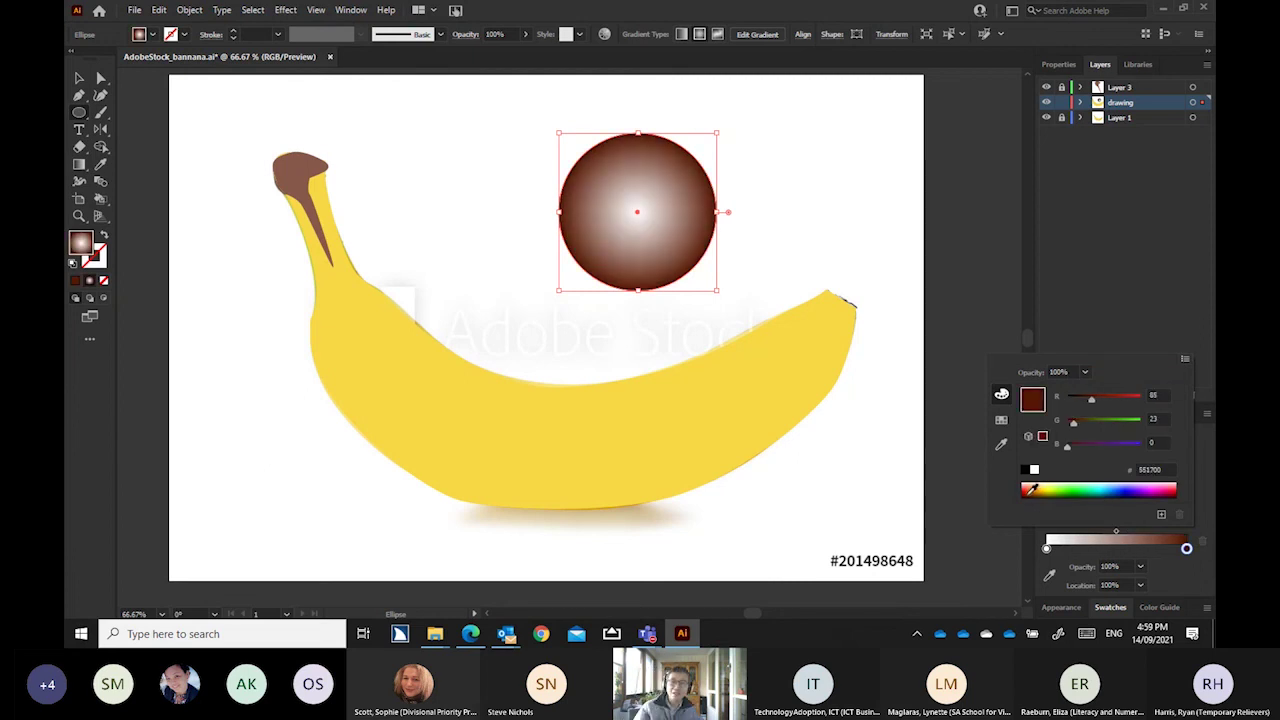
# Move the circle up slightly and change its white-to-brown gradient from radial to linear
pyautogui.click(640, 220)
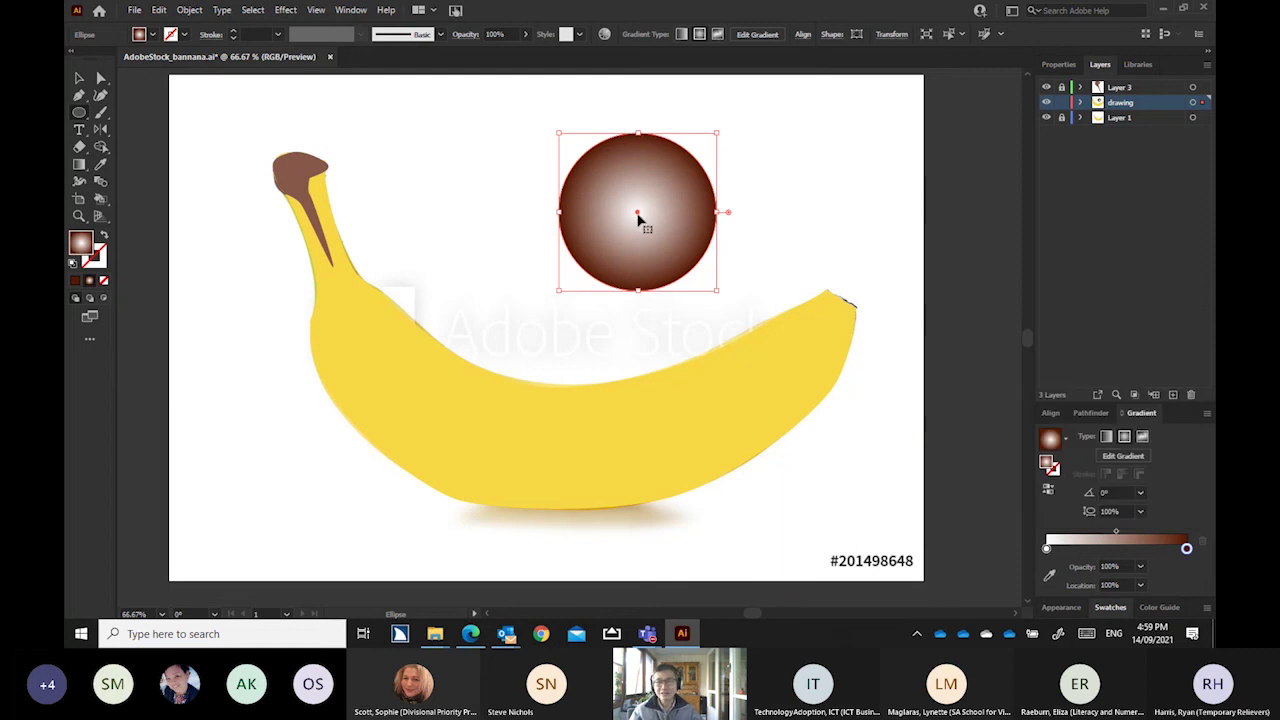
pyautogui.moveTo(640, 220); pyautogui.dragTo(640, 217)
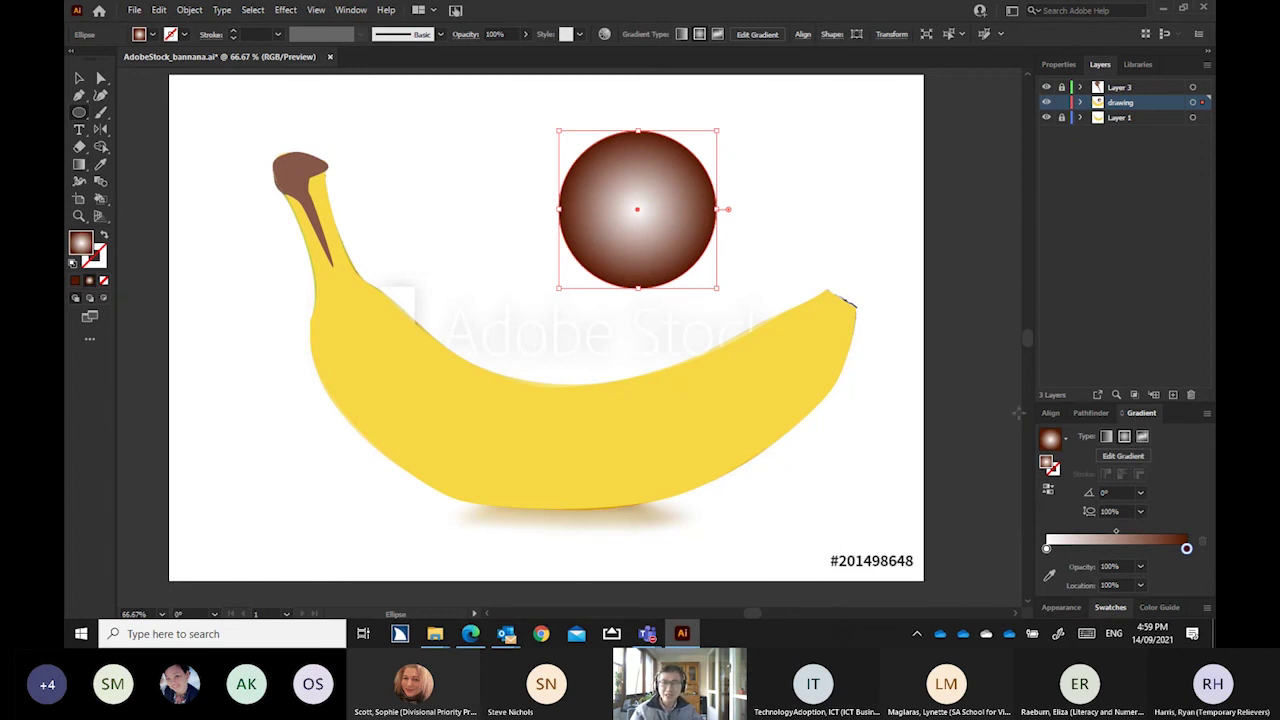
pyautogui.click(1107, 438)
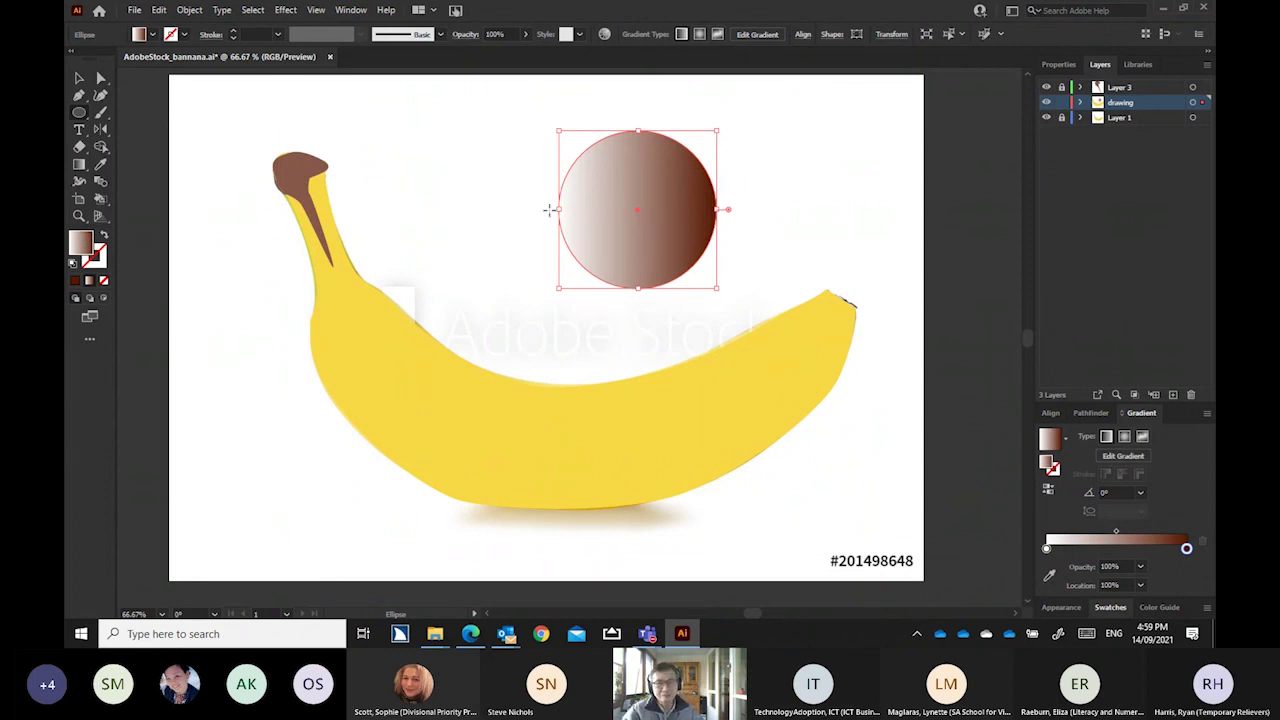
# Select the banana shape and add five lengthwise mesh lines from the stem side to the tip with the Mesh tool
pyautogui.press('v')
pyautogui.click(352, 322)
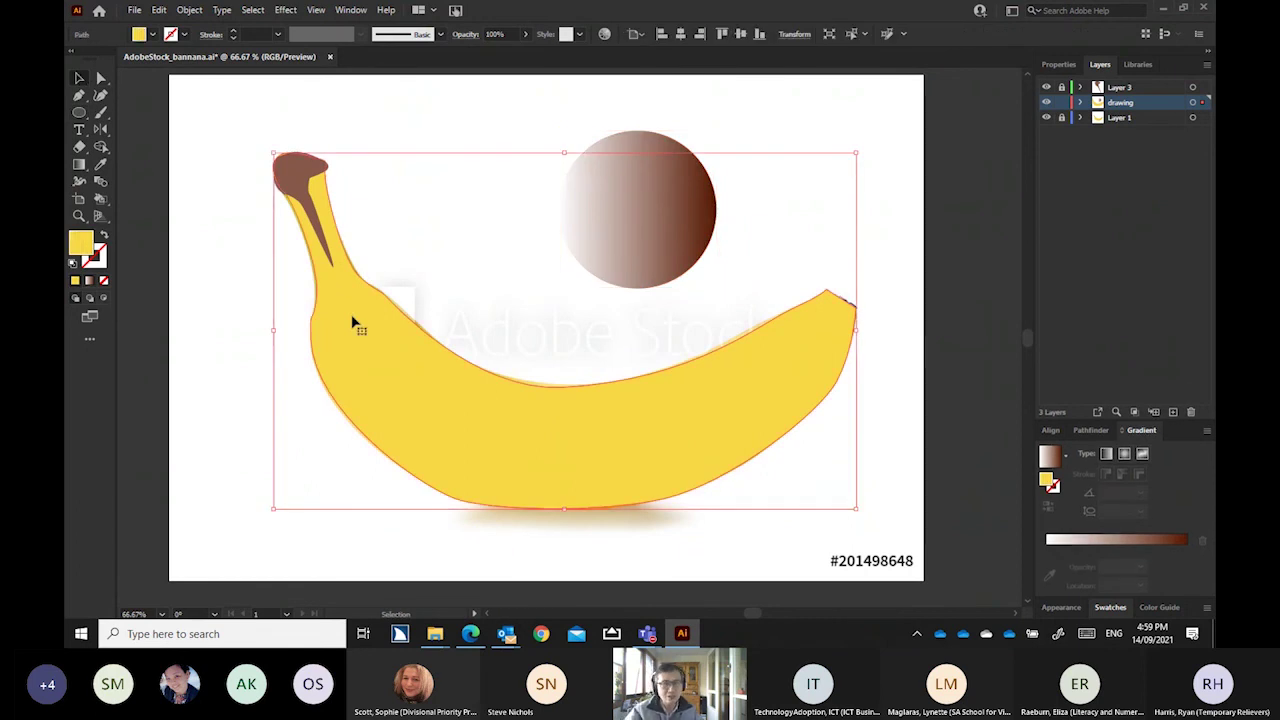
pyautogui.click(86, 166)
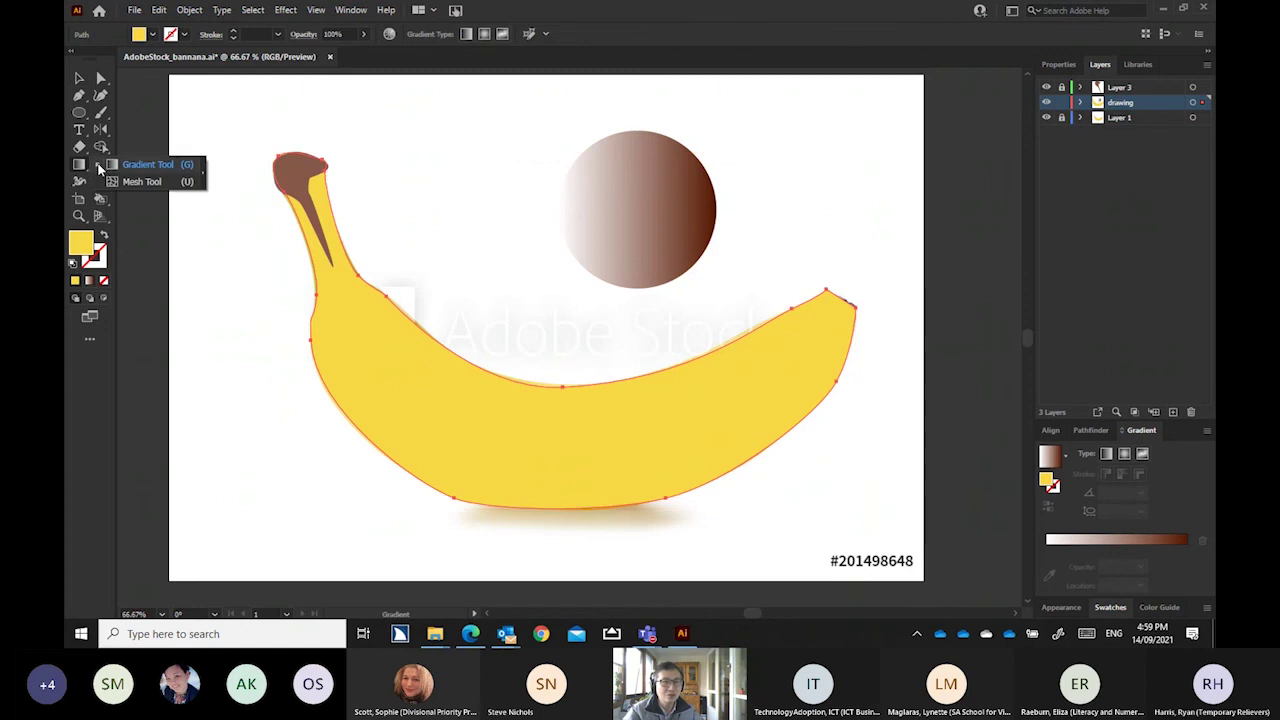
pyautogui.click(126, 183)
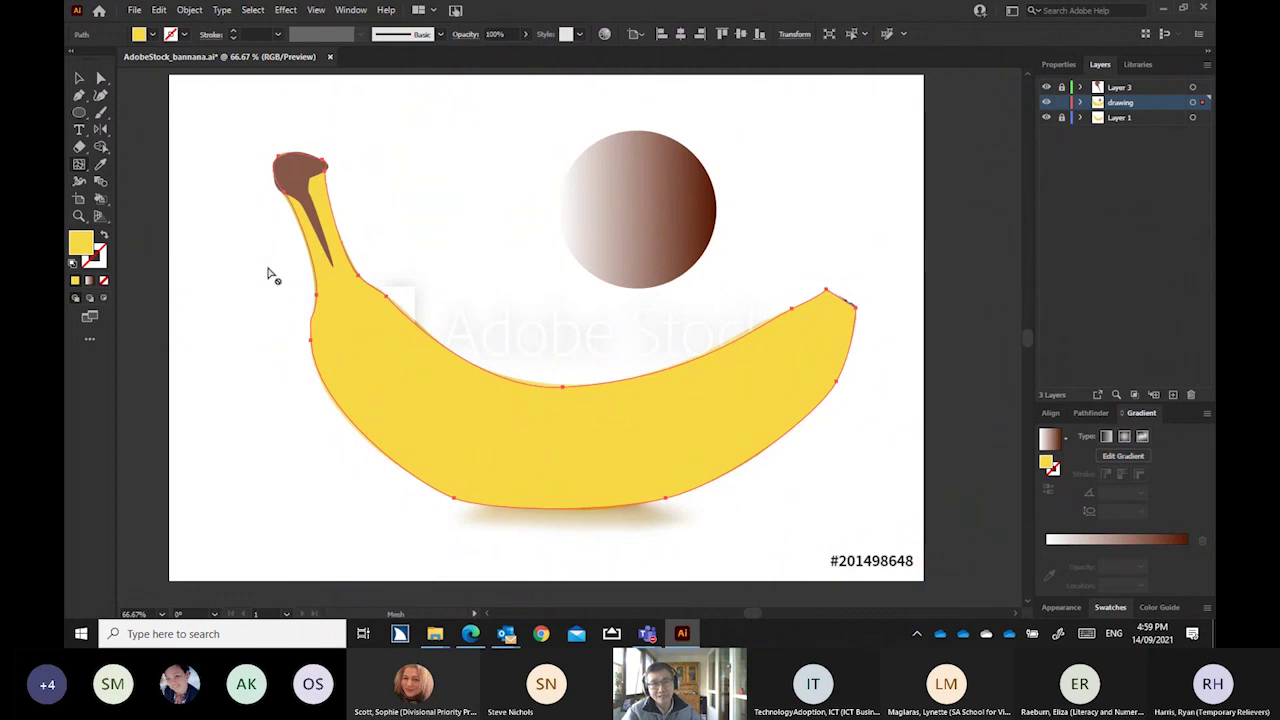
pyautogui.click(314, 321)
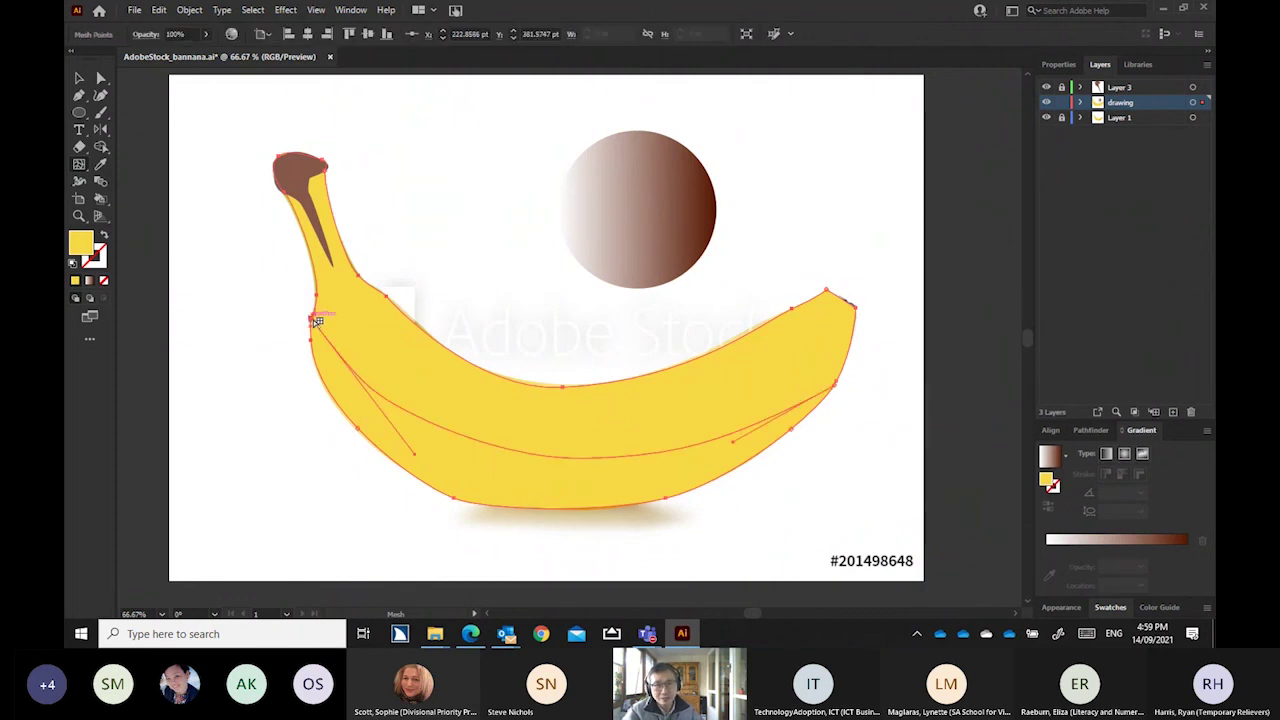
pyautogui.click(323, 376)
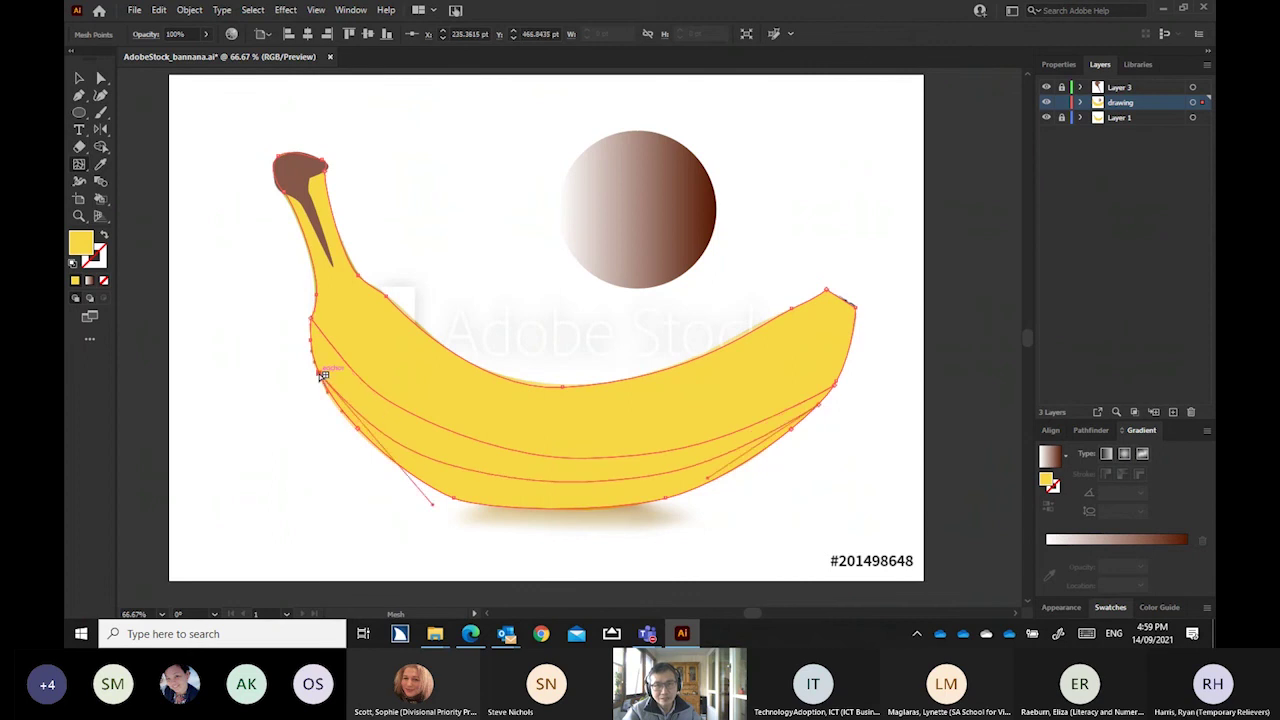
pyautogui.click(322, 286)
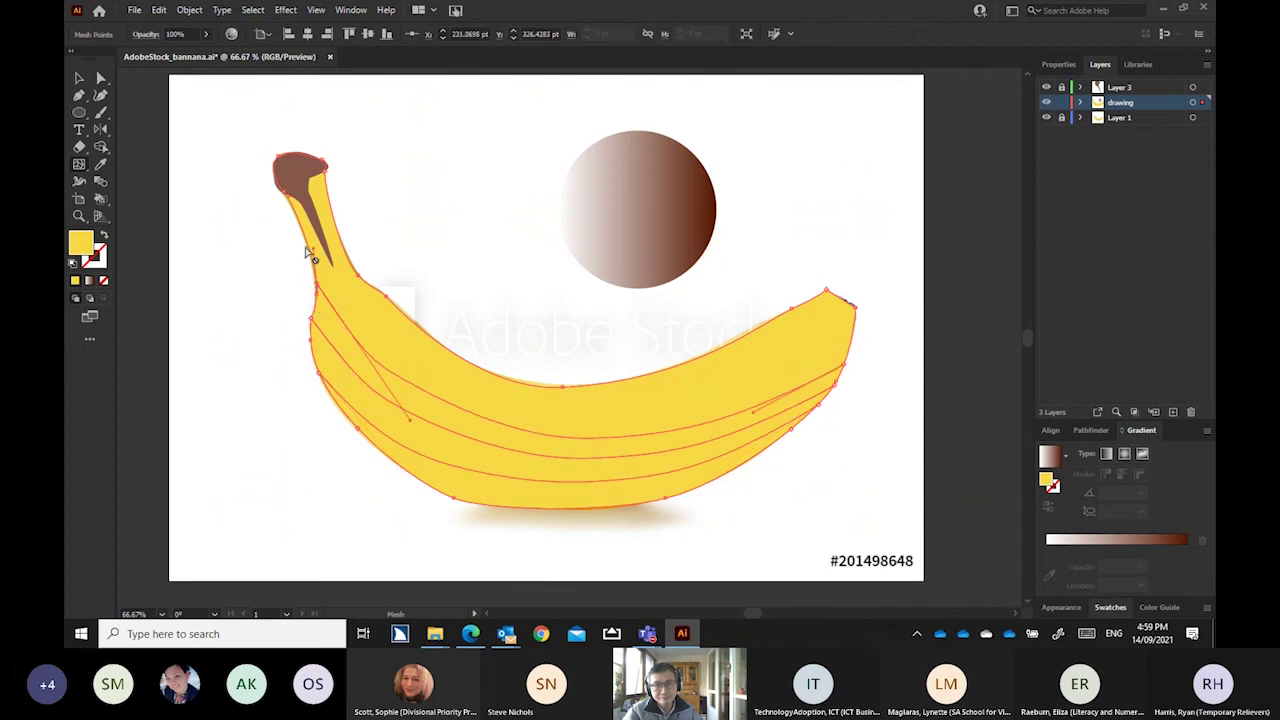
pyautogui.click(311, 234)
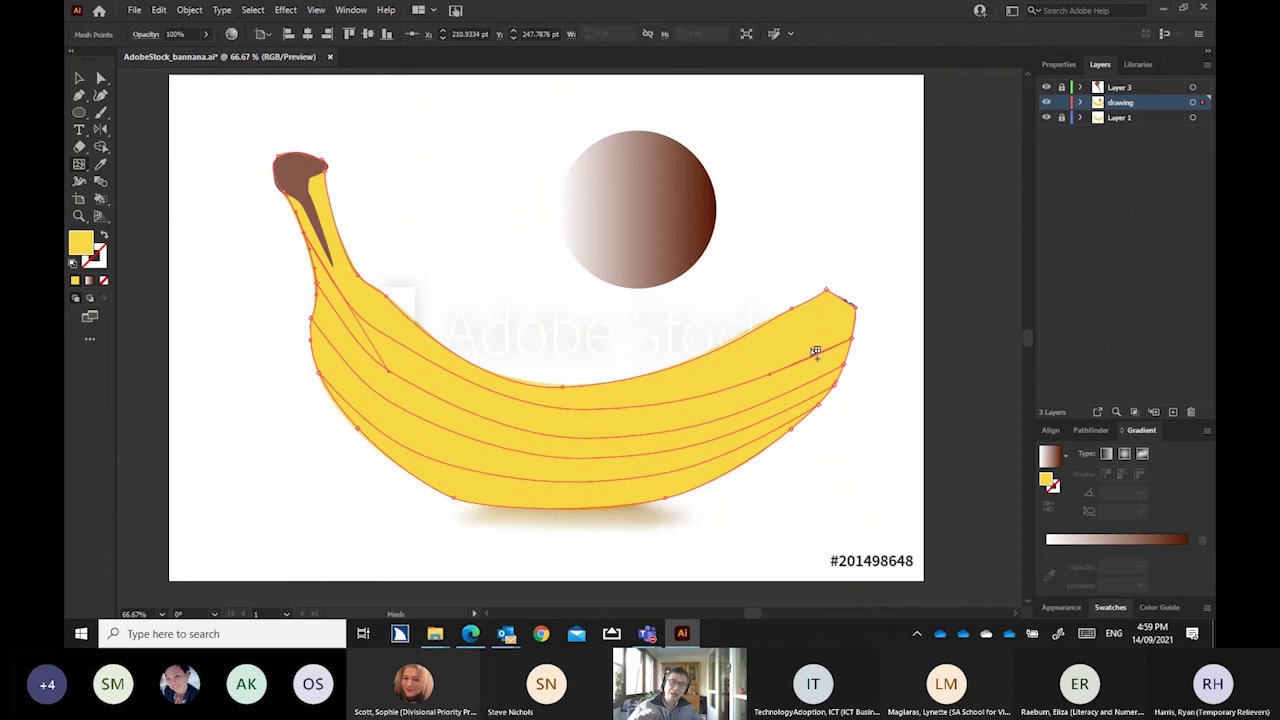
pyautogui.click(858, 315)
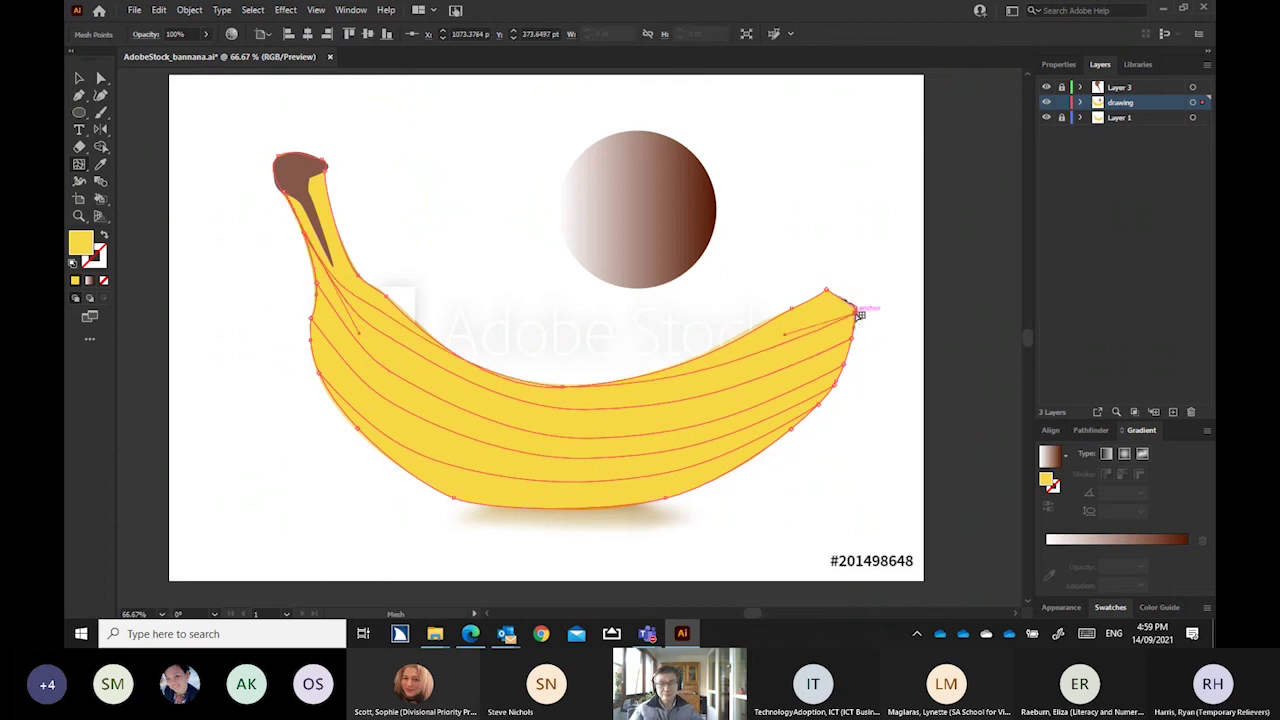
# Add six crosswise mesh lines along the banana's lower edge, spaced from the tip to the stem end
pyautogui.click(775, 446)
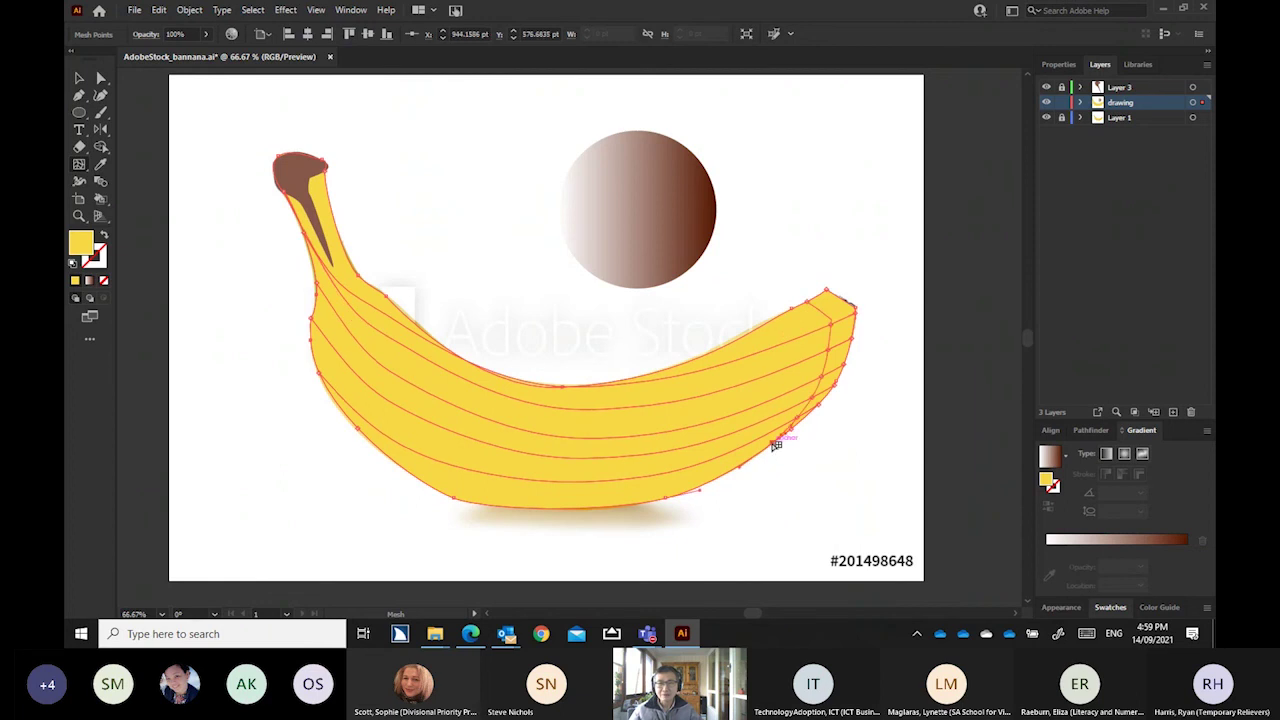
pyautogui.click(730, 472)
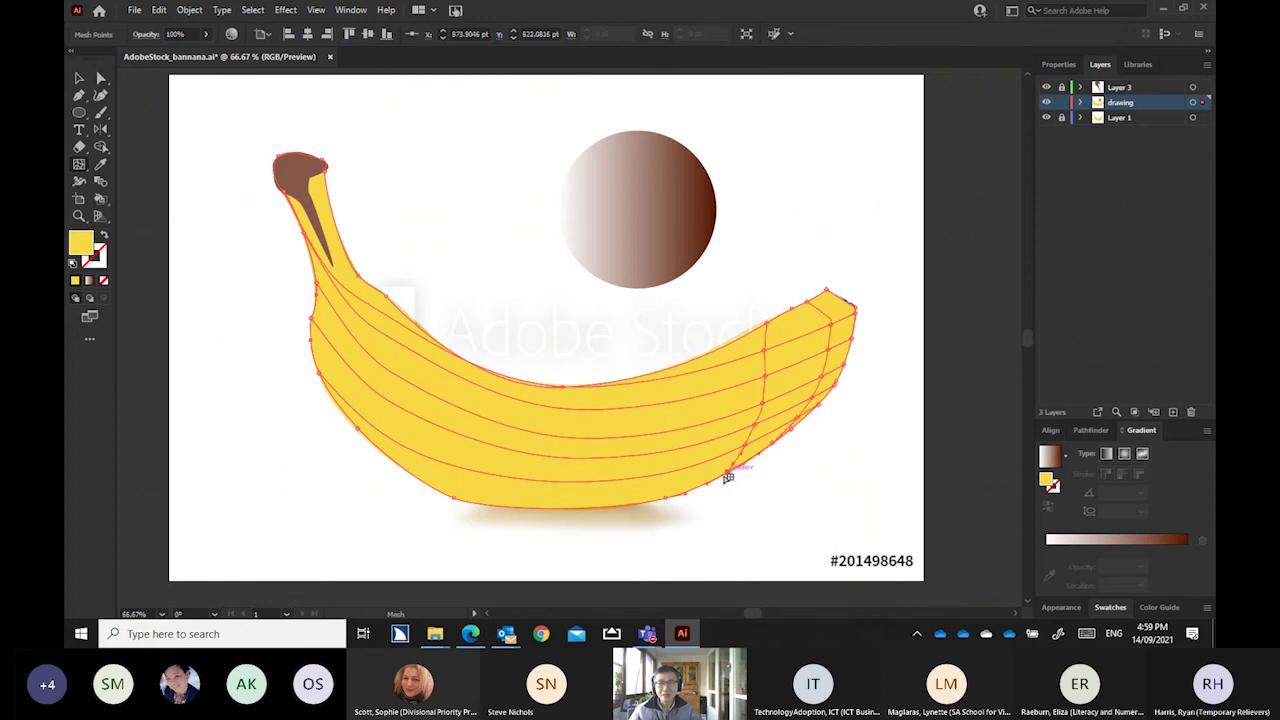
pyautogui.click(640, 506)
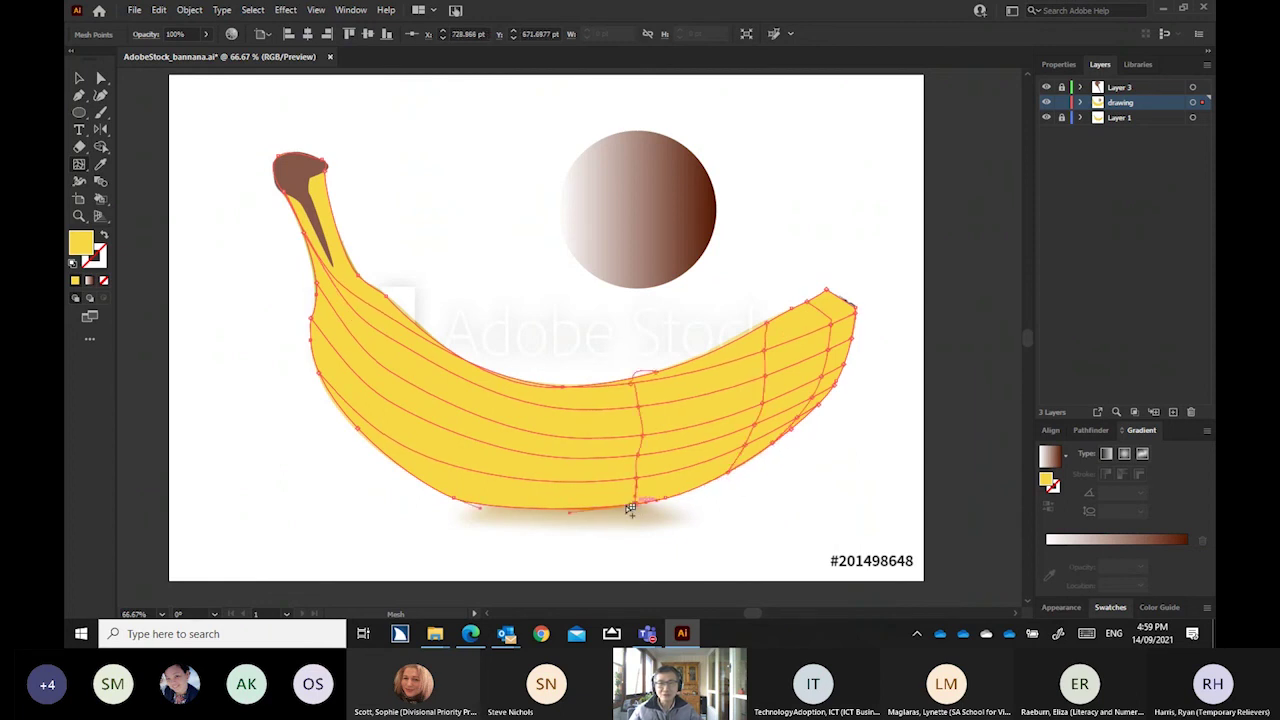
pyautogui.click(553, 510)
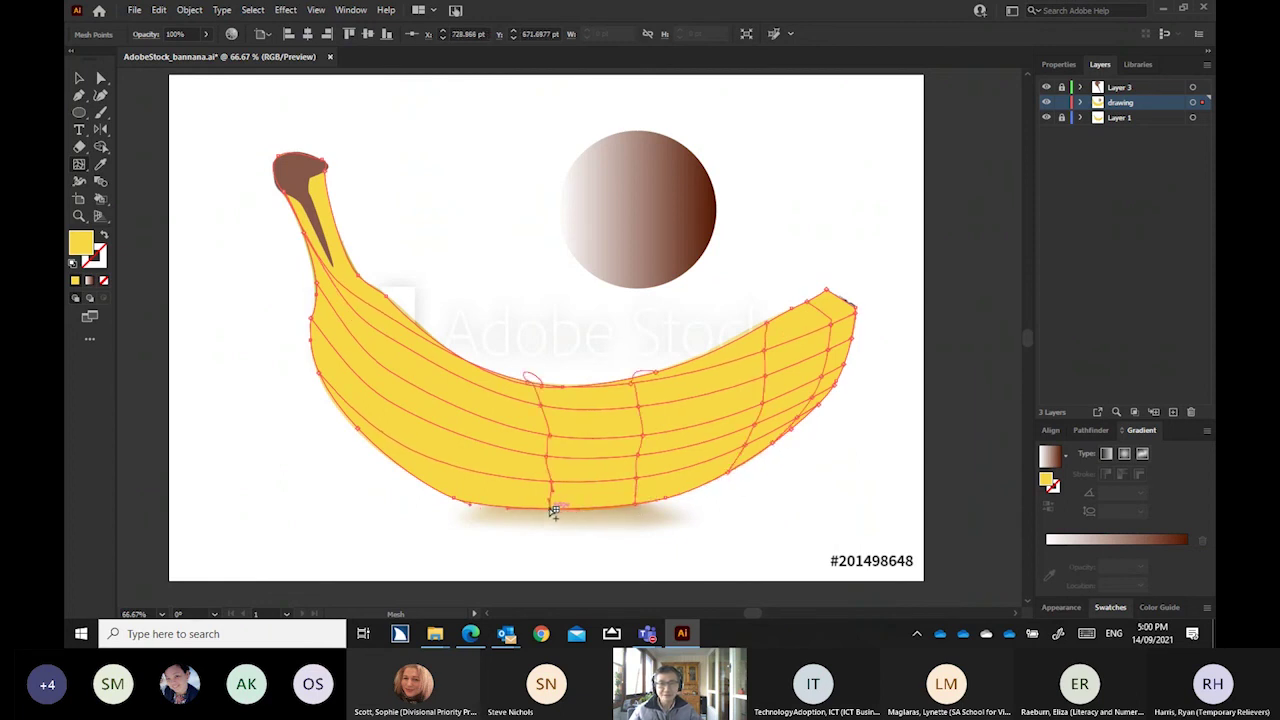
pyautogui.click(445, 490)
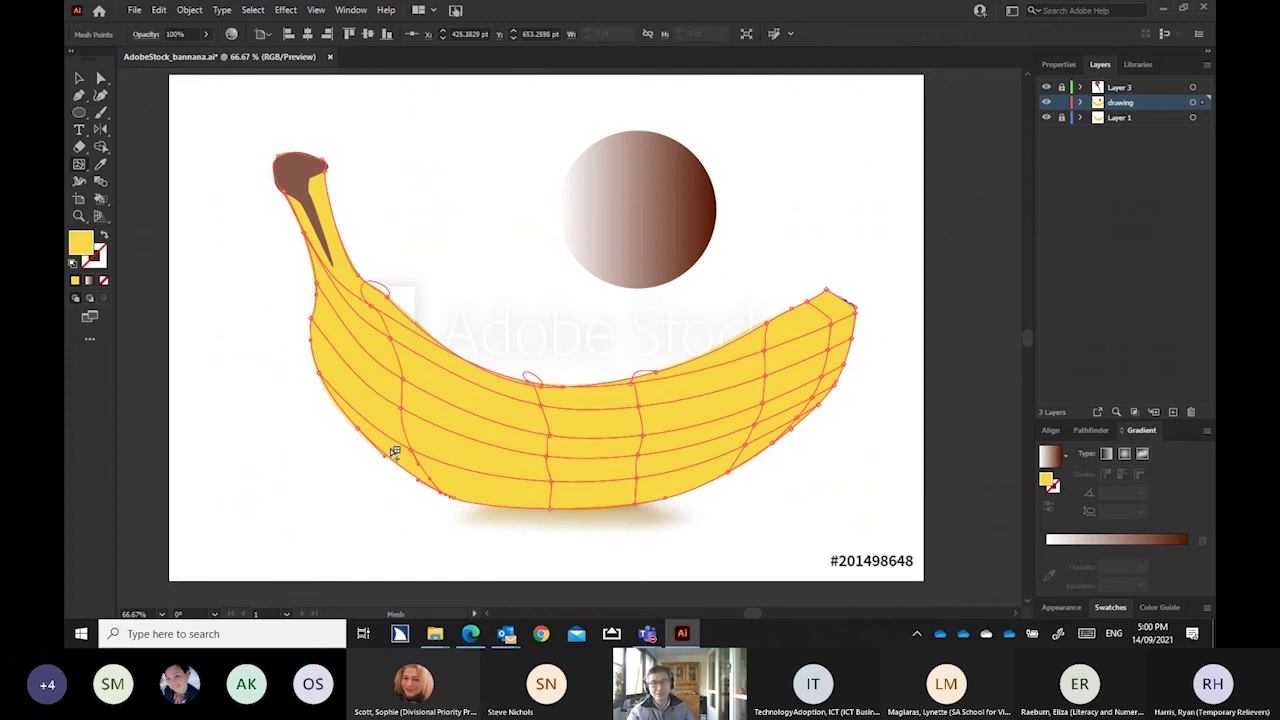
pyautogui.click(491, 505)
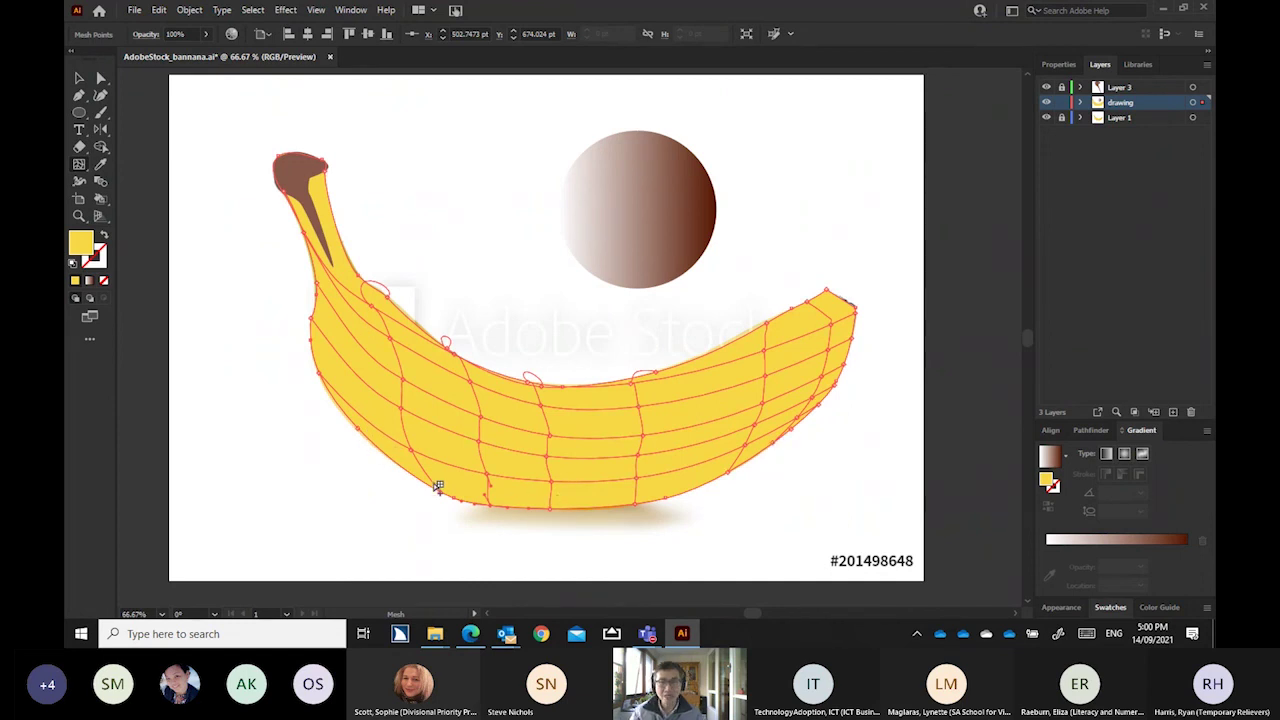
# Hide the drawing layer and save the current yellow fill as a global RGB swatch, R=247 G=215 B=69
pyautogui.click(1118, 609)
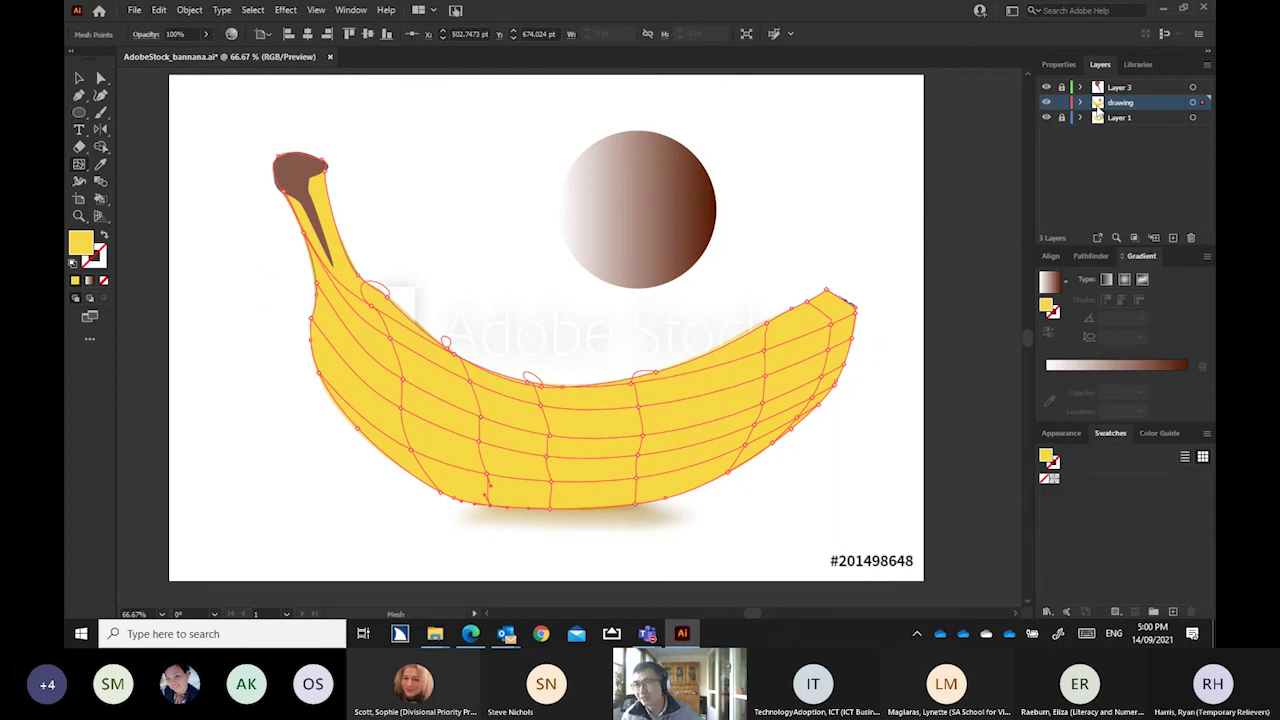
pyautogui.click(1046, 103)
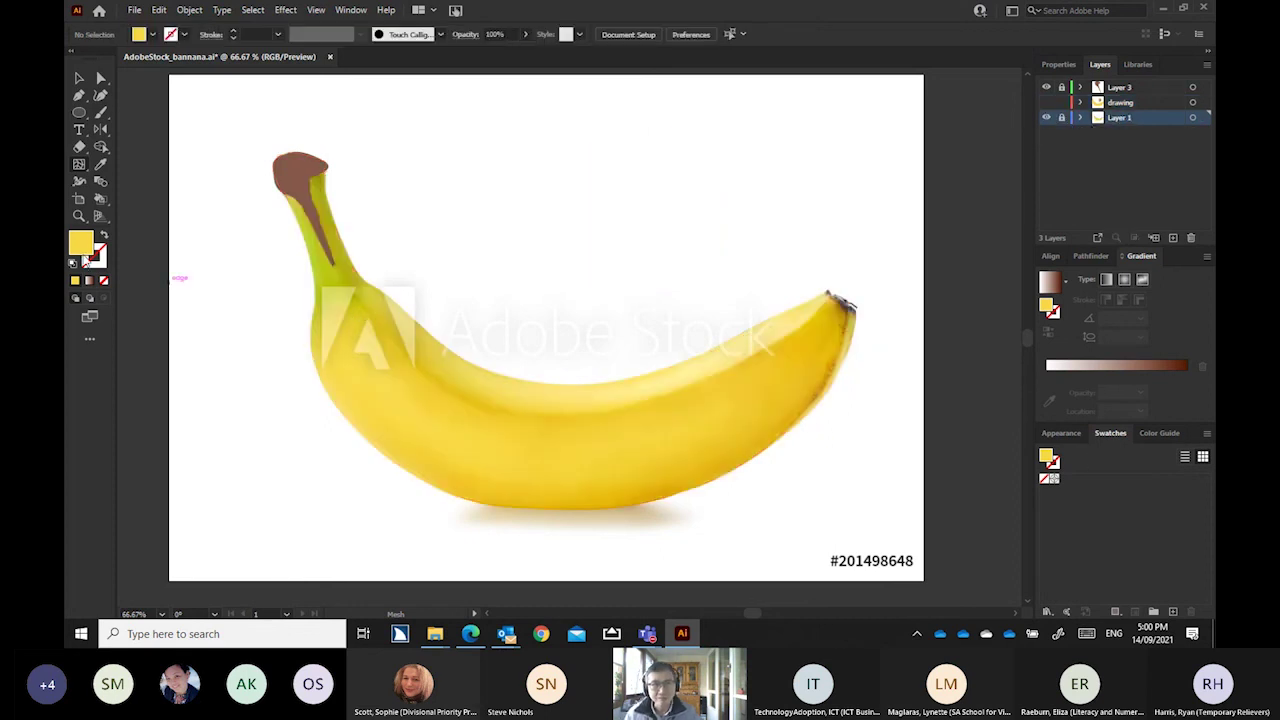
pyautogui.click(1174, 613)
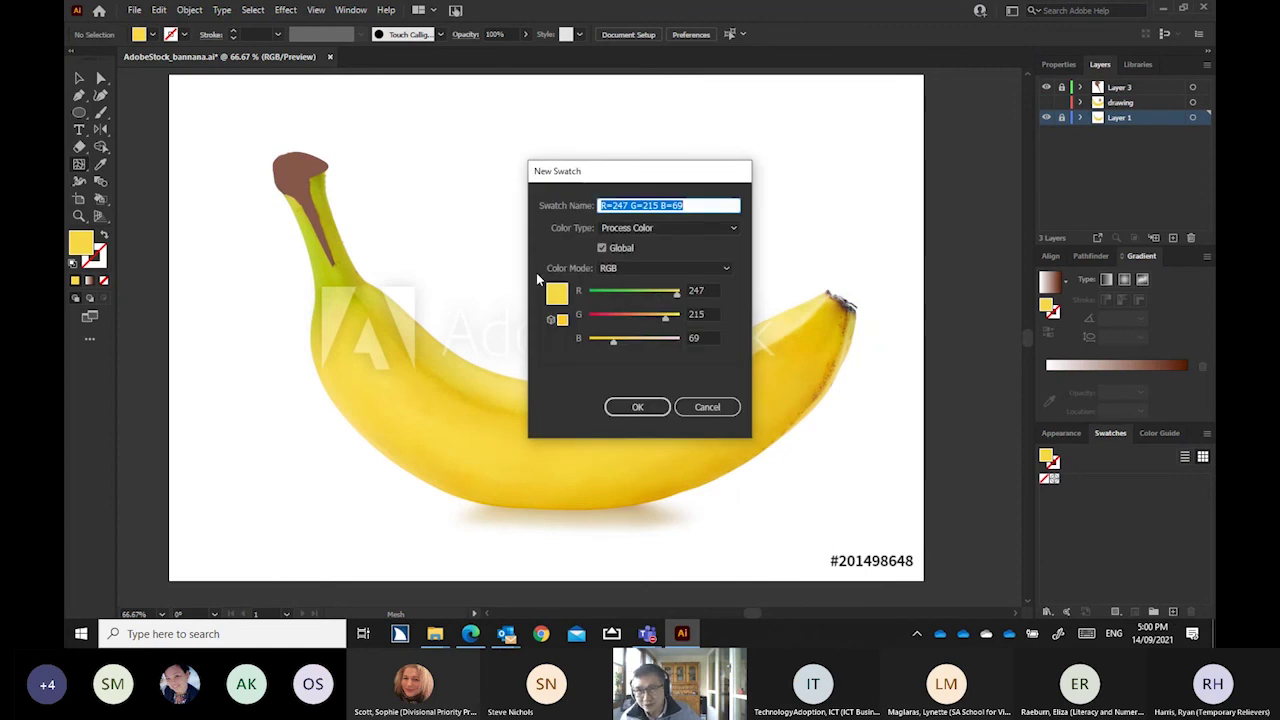
pyautogui.click(637, 407)
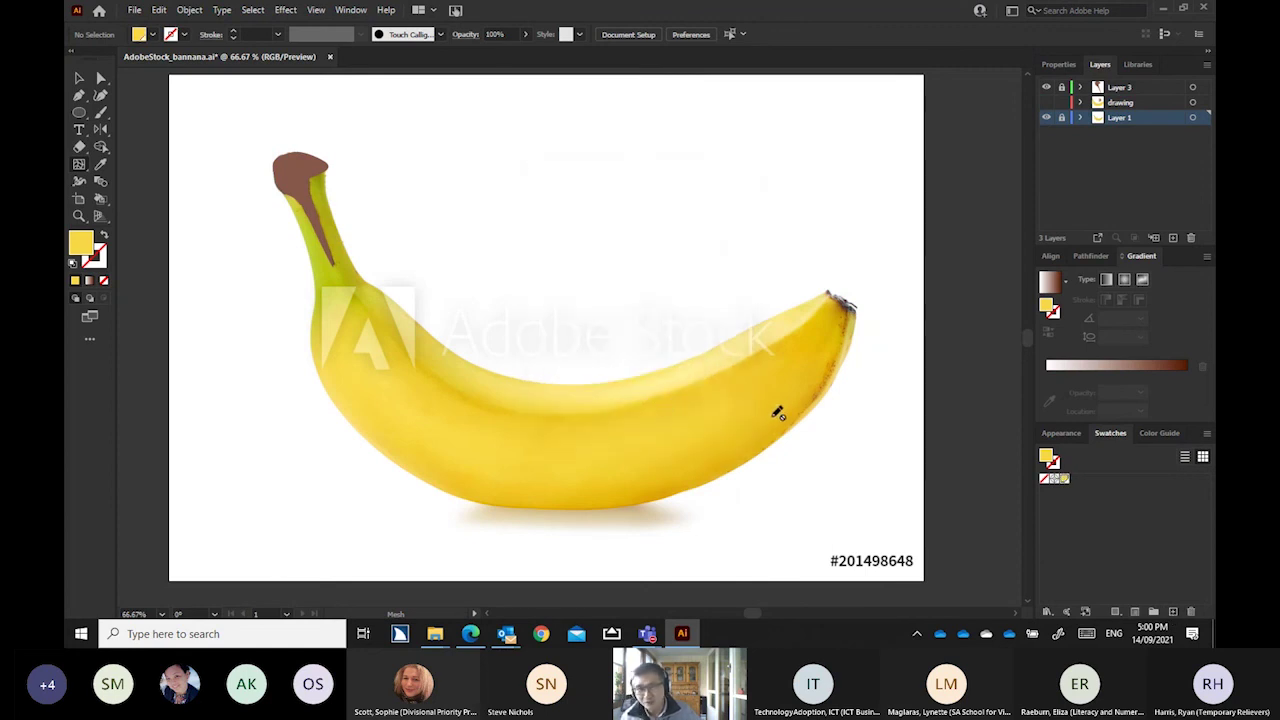
# Unlock Layer 1, sample the dark yellow near the photographed banana's lower edge with the Eyedropper and save it as swatch R=220 G=167 B=7
pyautogui.click(101, 165)
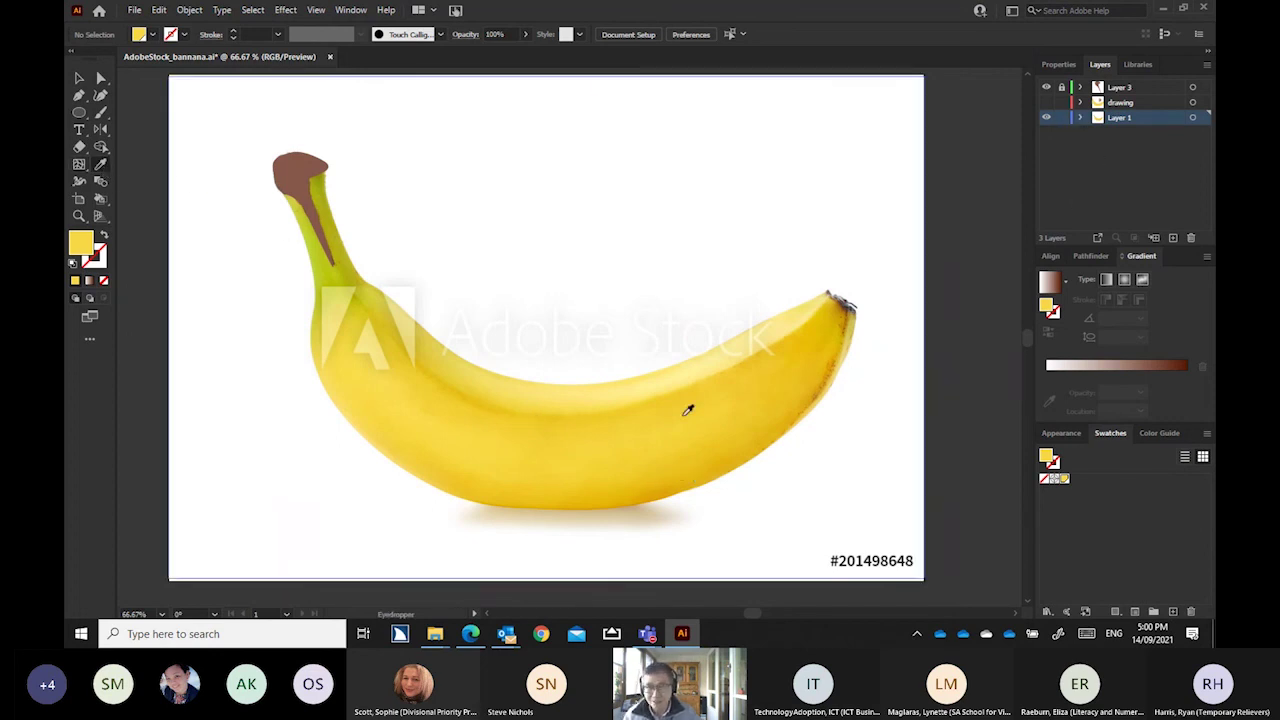
pyautogui.click(661, 491)
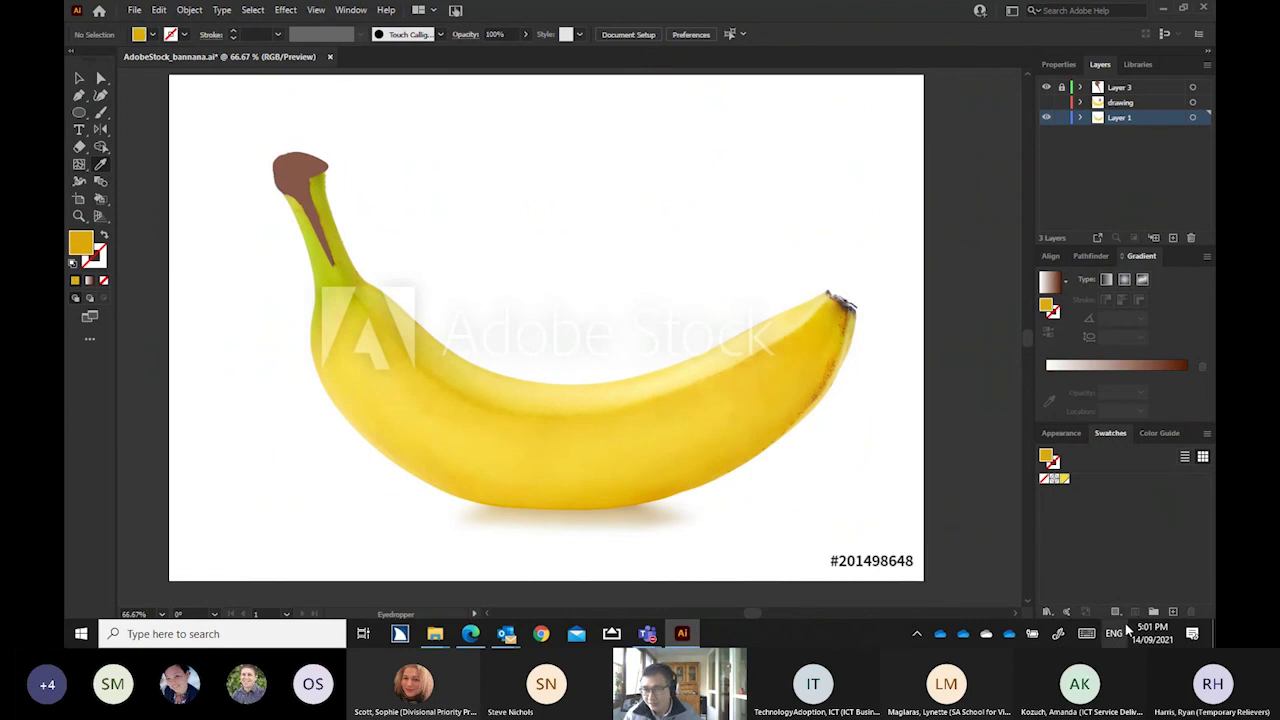
pyautogui.click(1173, 611)
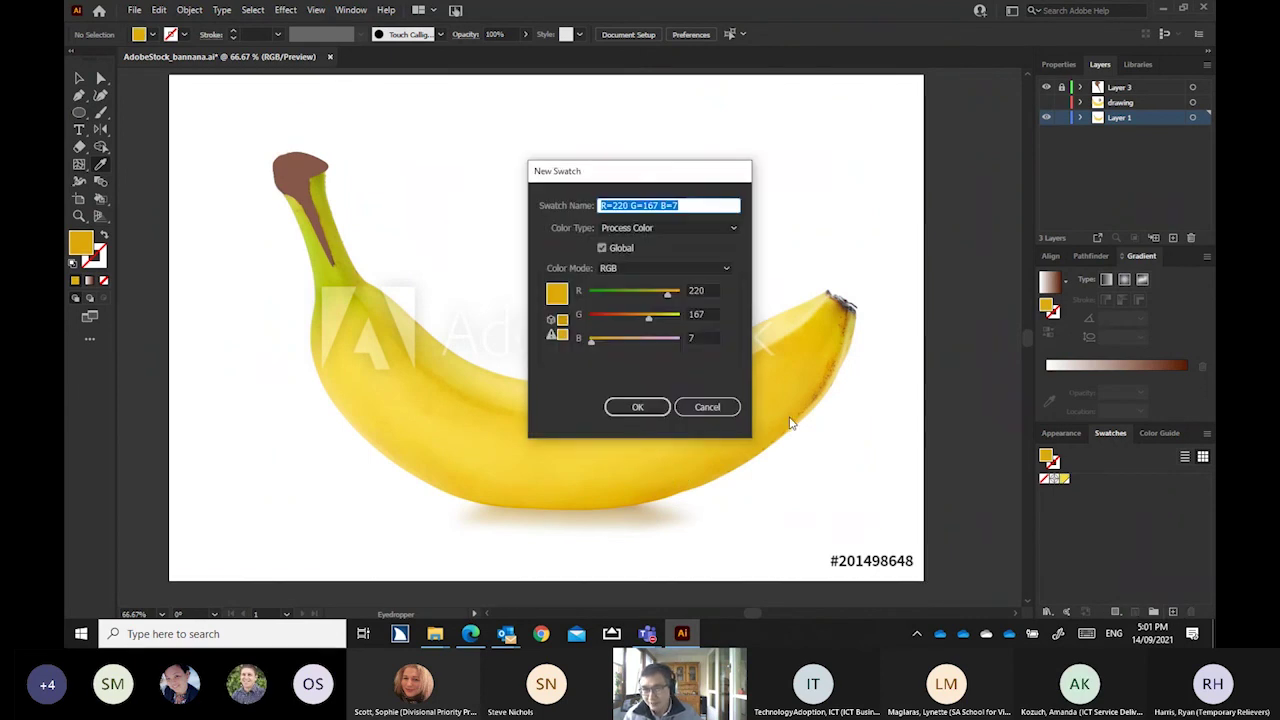
pyautogui.press('Return')
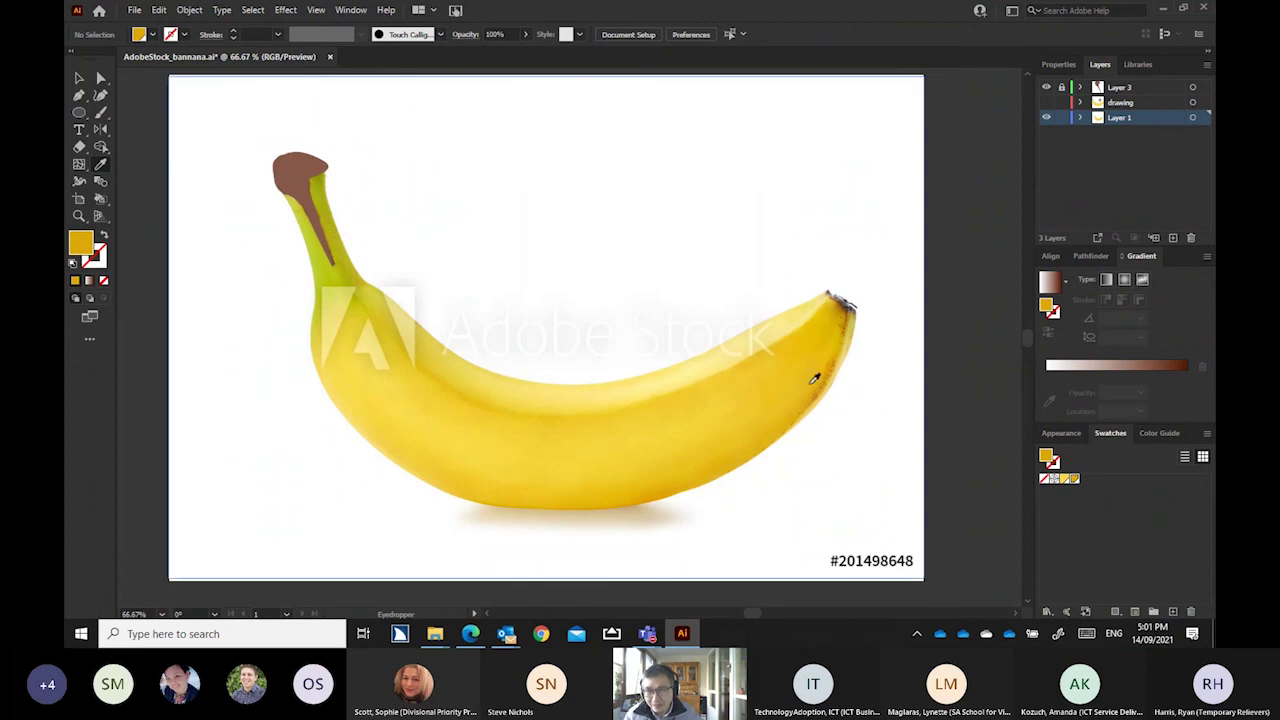
# Sample the pale highlight near the photographed banana's upper edge and save it as a global swatch, R=253 G=238 B=147
pyautogui.click(708, 366)
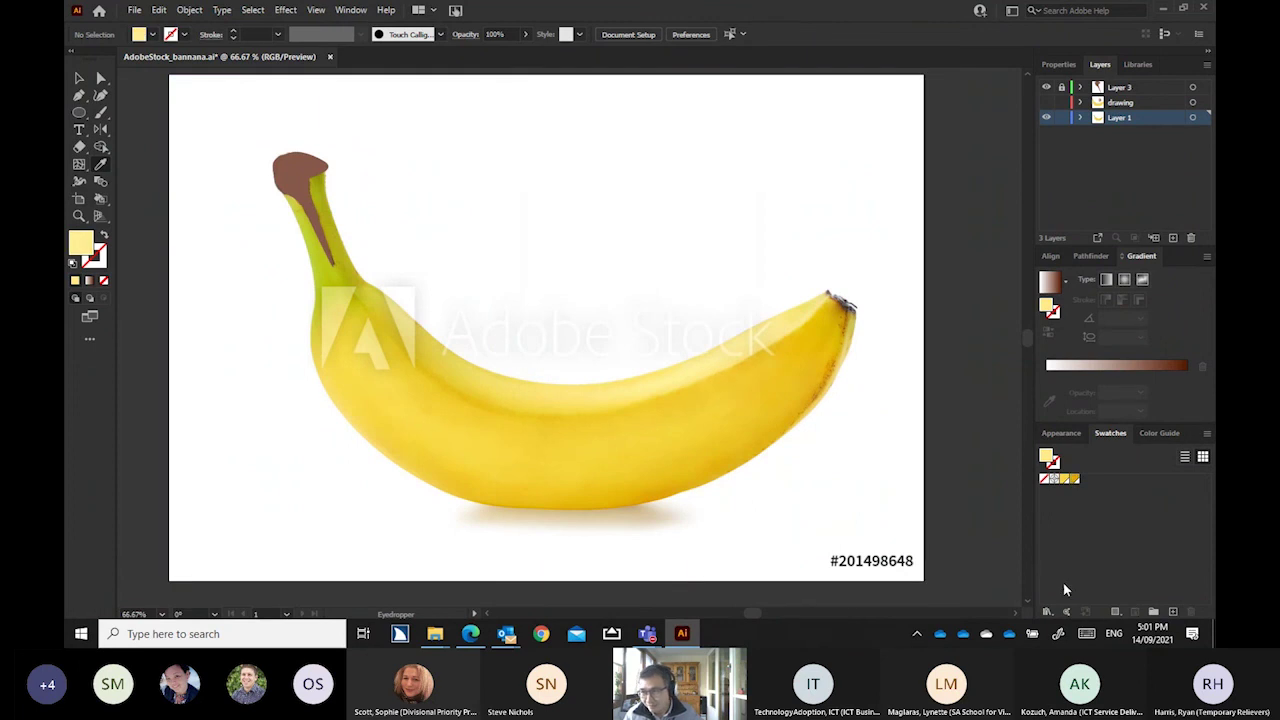
pyautogui.click(1172, 611)
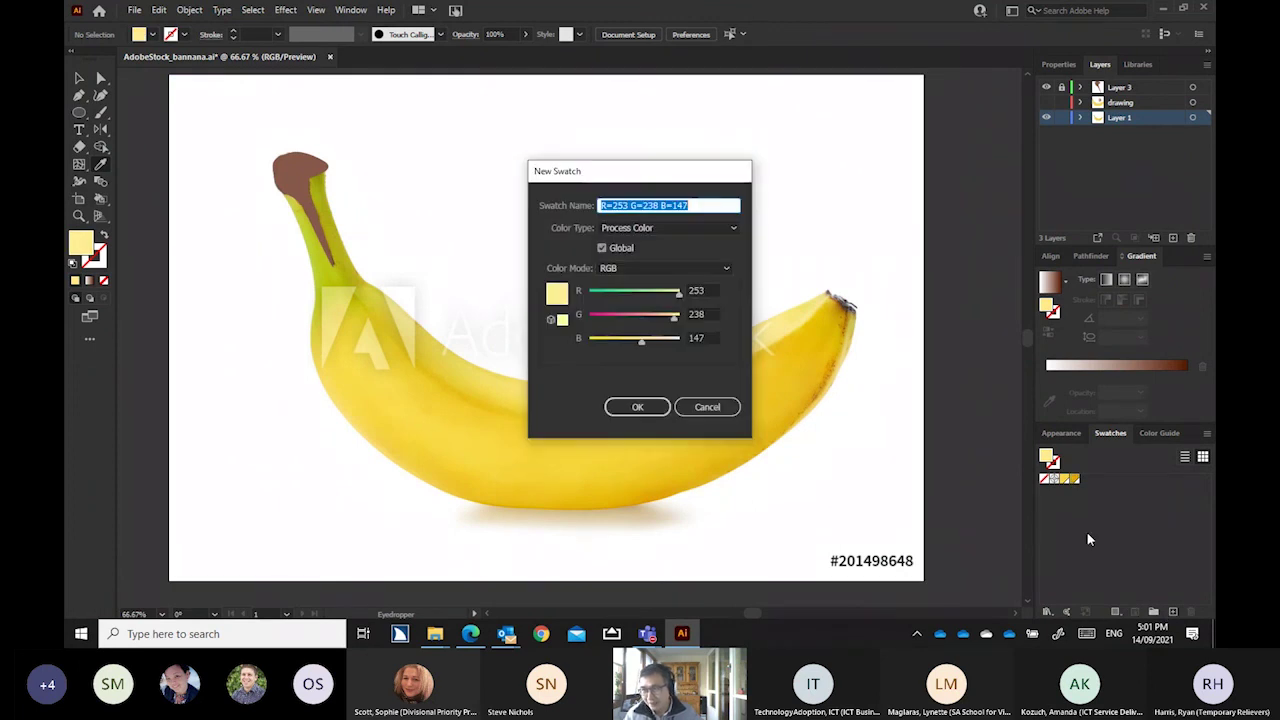
pyautogui.click(637, 407)
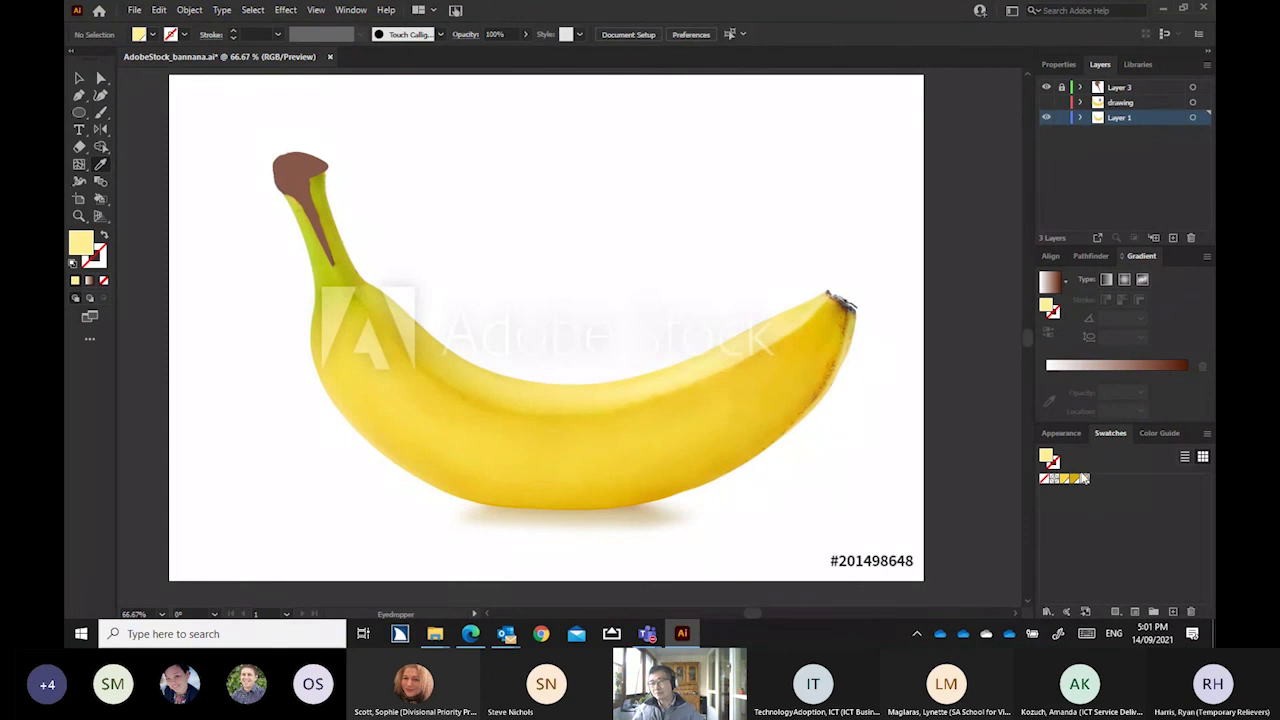
# Hide Layer 1, show the drawing layer again and make it the active layer
pyautogui.click(1046, 117)
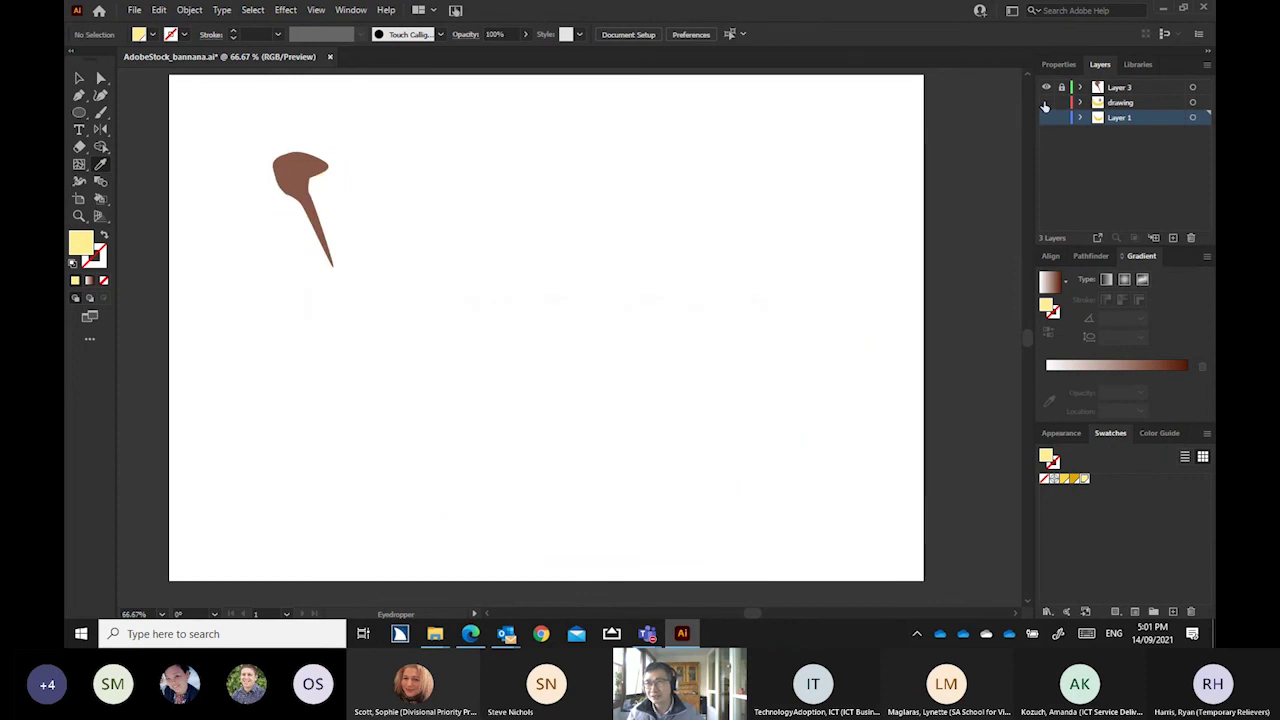
pyautogui.click(1046, 103)
pyautogui.click(1111, 104)
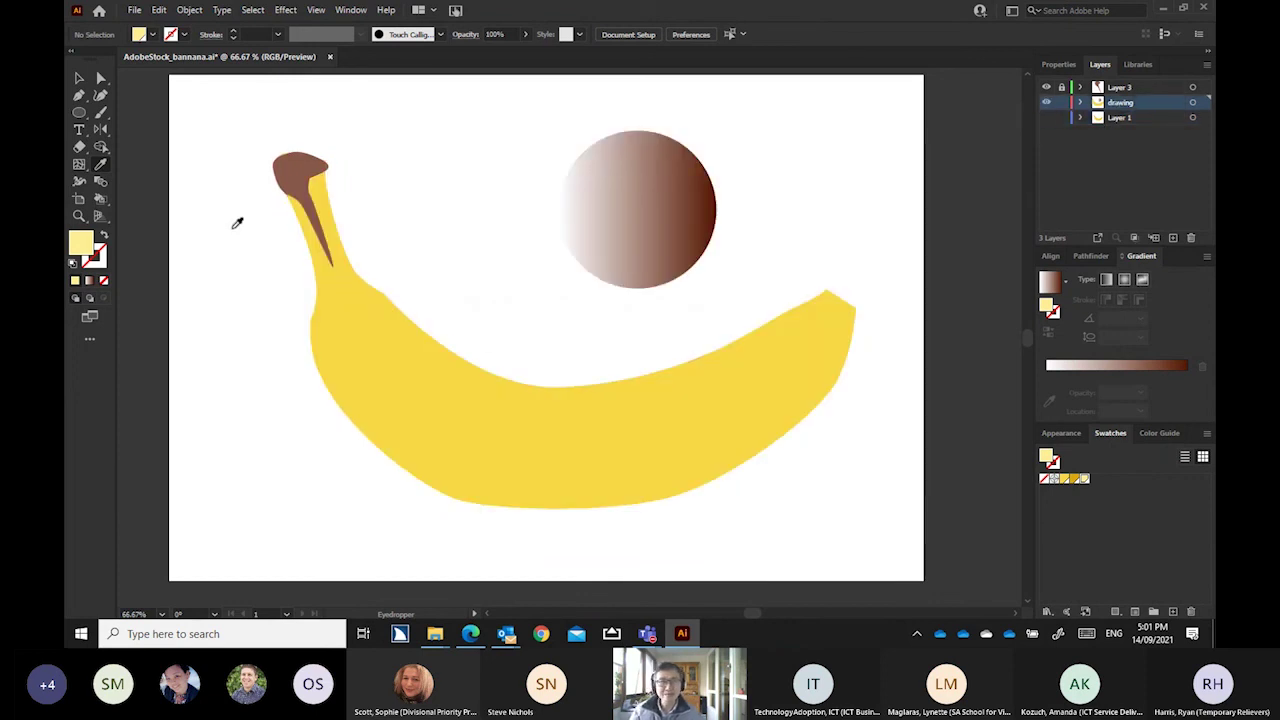
# Select the mesh points along the banana's lower edge with Direct Selection and fill them with the dark yellow R=220 G=167 B=7 swatch
pyautogui.click(100, 78)
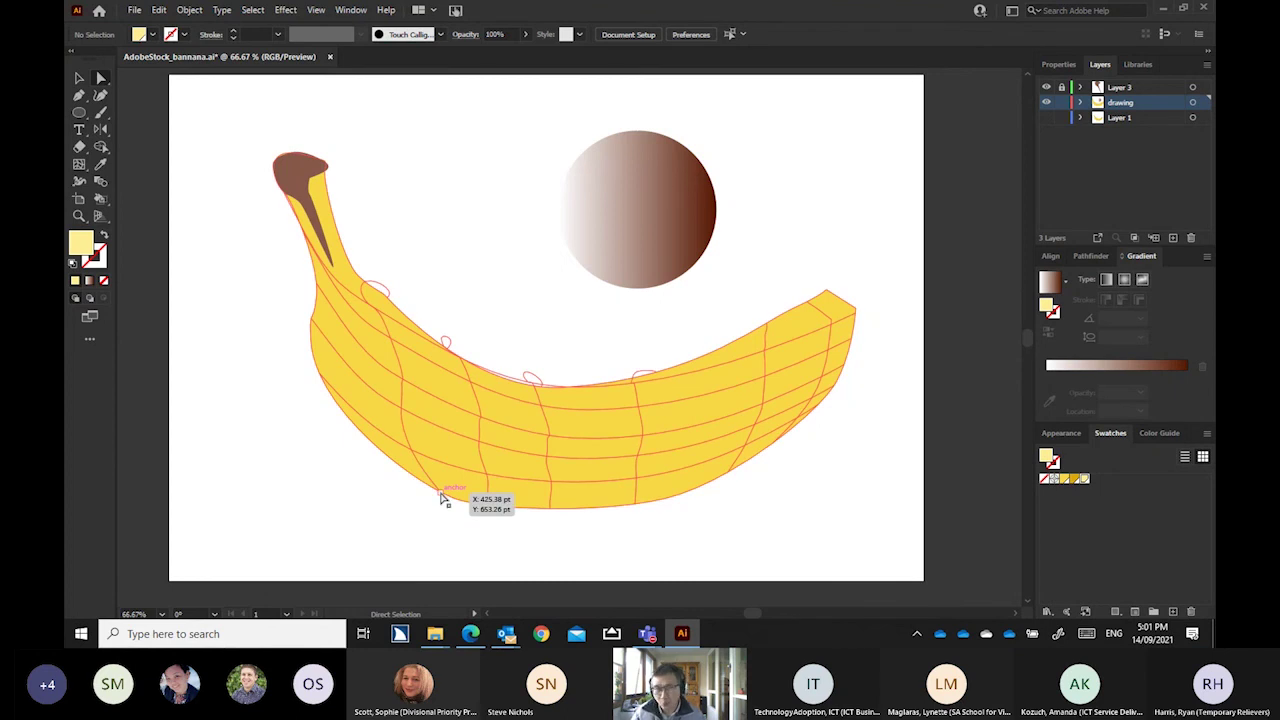
pyautogui.click(441, 497)
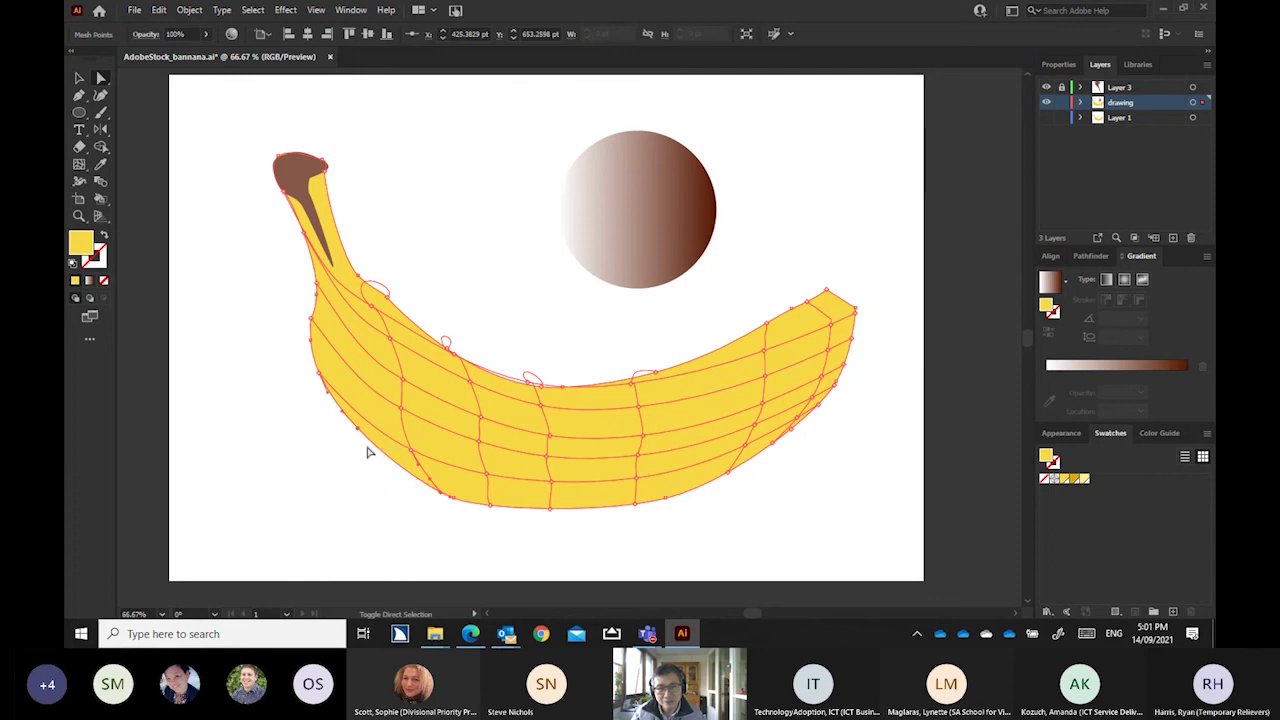
pyautogui.click(471, 515)
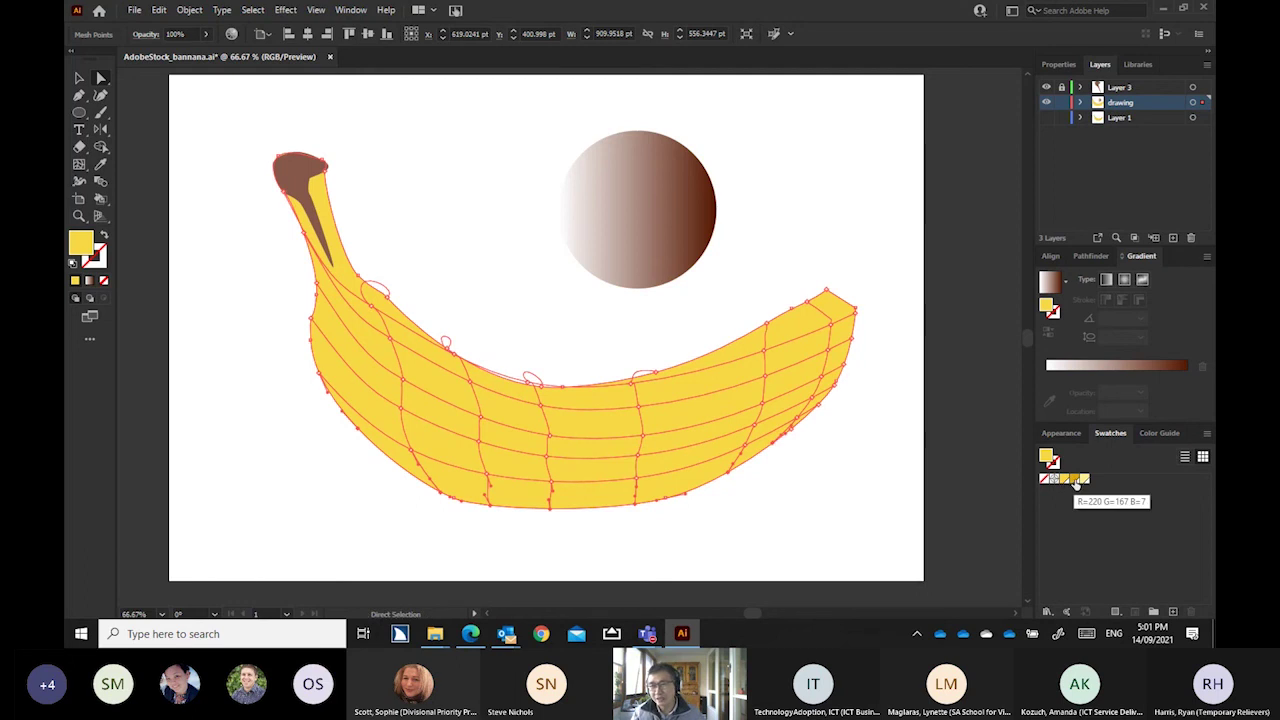
pyautogui.click(1075, 483)
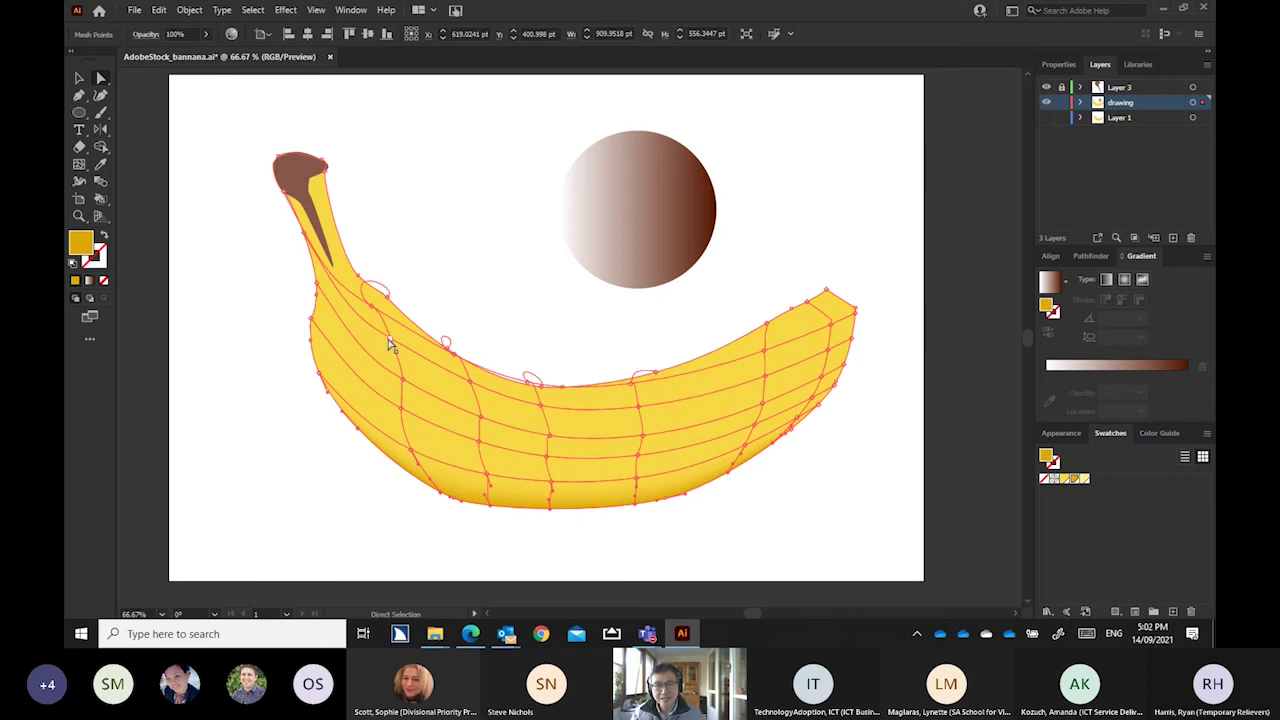
# Select the mesh points along the lengthwise line below the banana's upper edge, fill them with the pale yellow swatch and deselect the mesh
pyautogui.moveTo(388, 339); pyautogui.dragTo(390, 345)
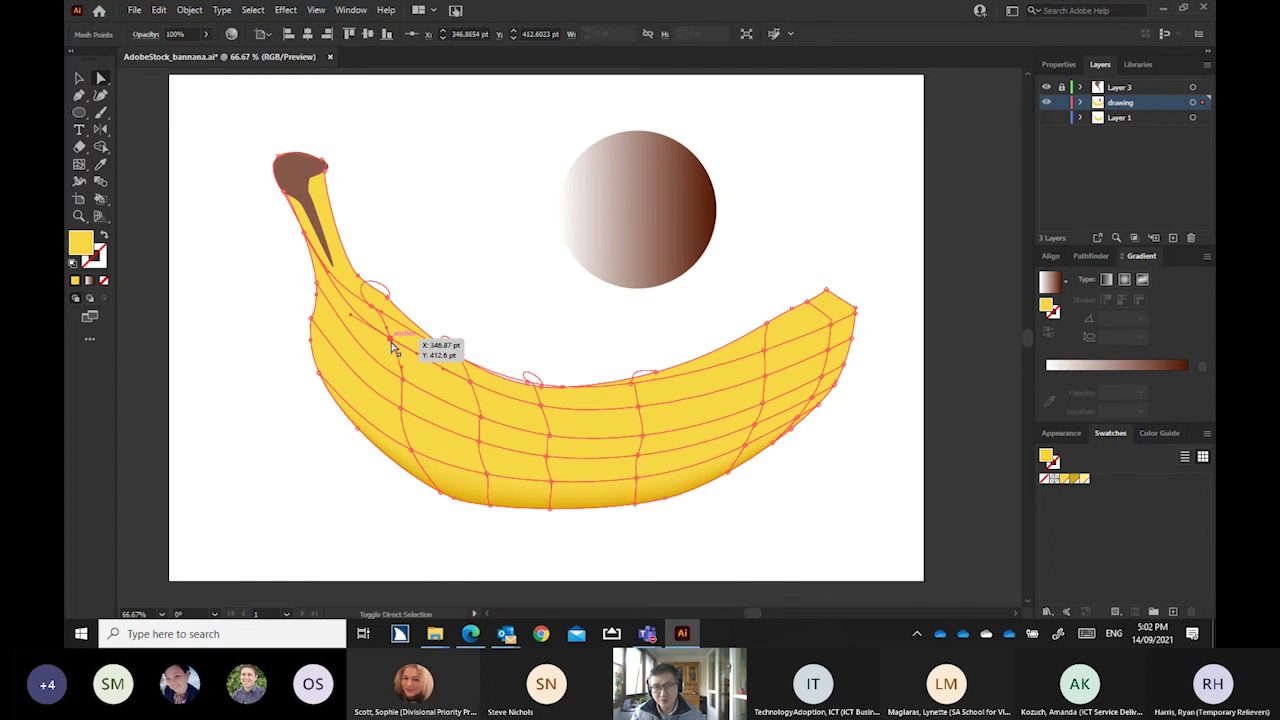
pyautogui.moveTo(459, 373); pyautogui.dragTo(470, 388)
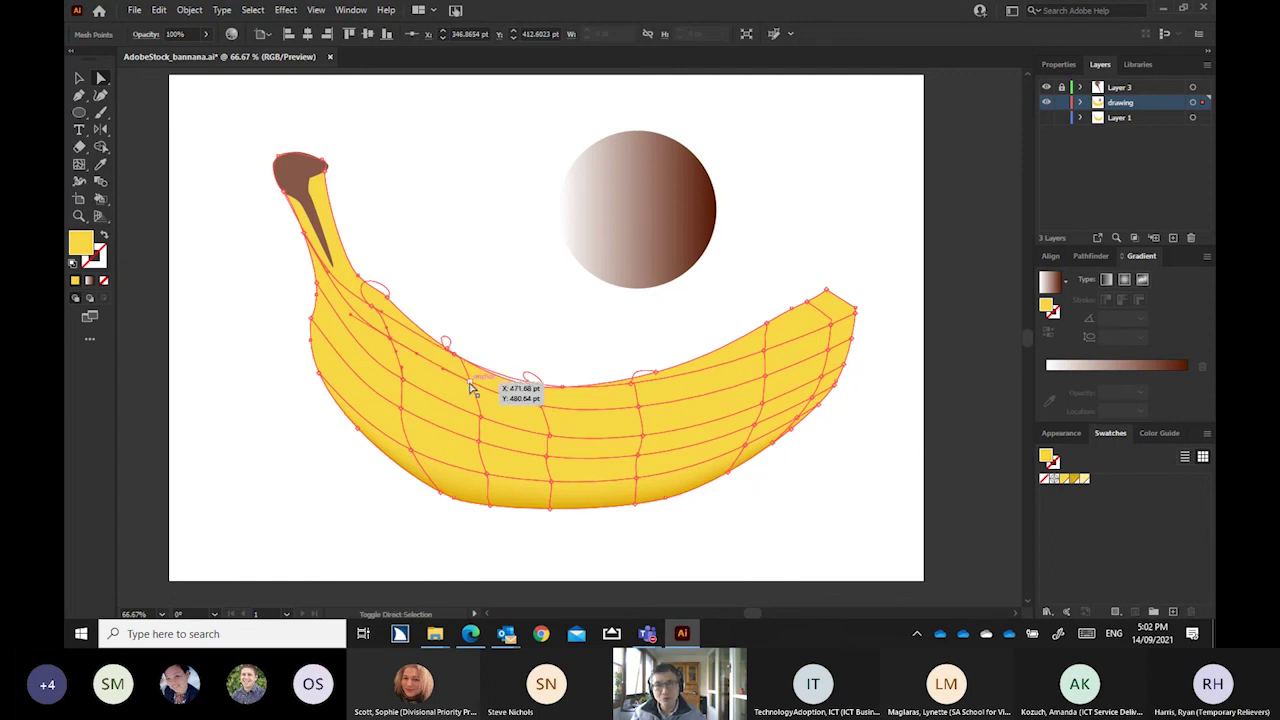
pyautogui.click(470, 386)
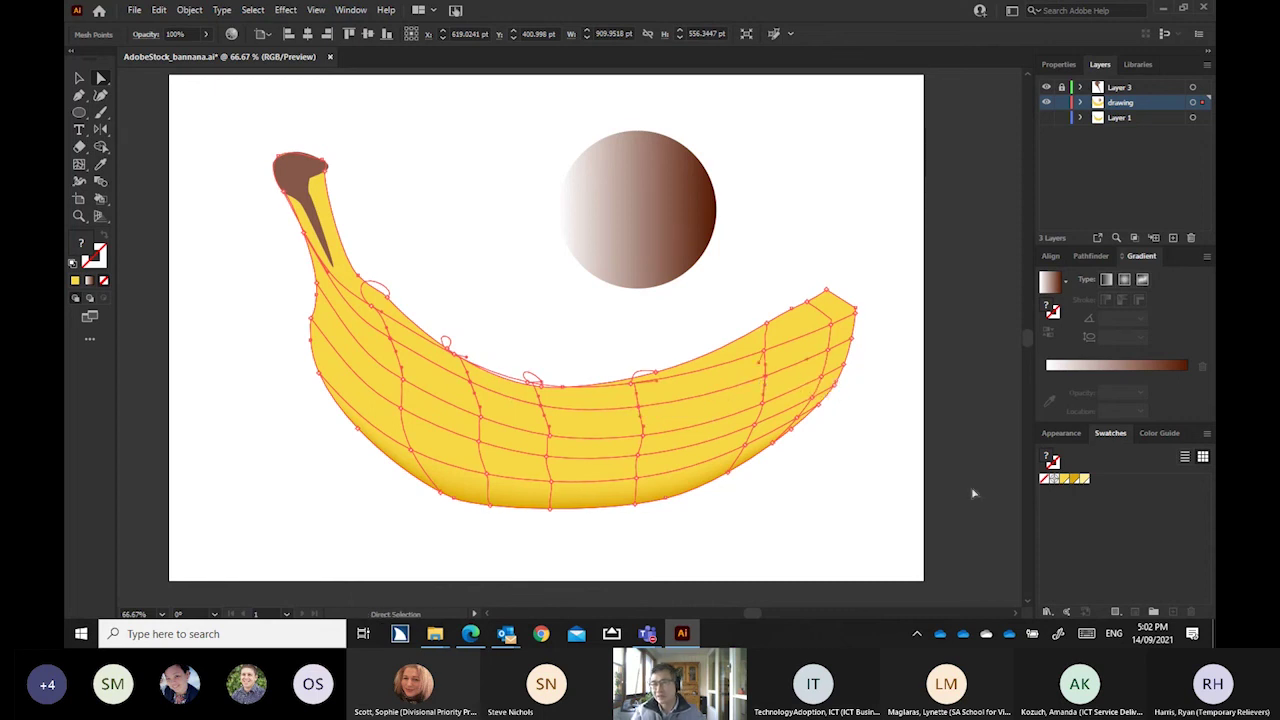
pyautogui.click(1084, 479)
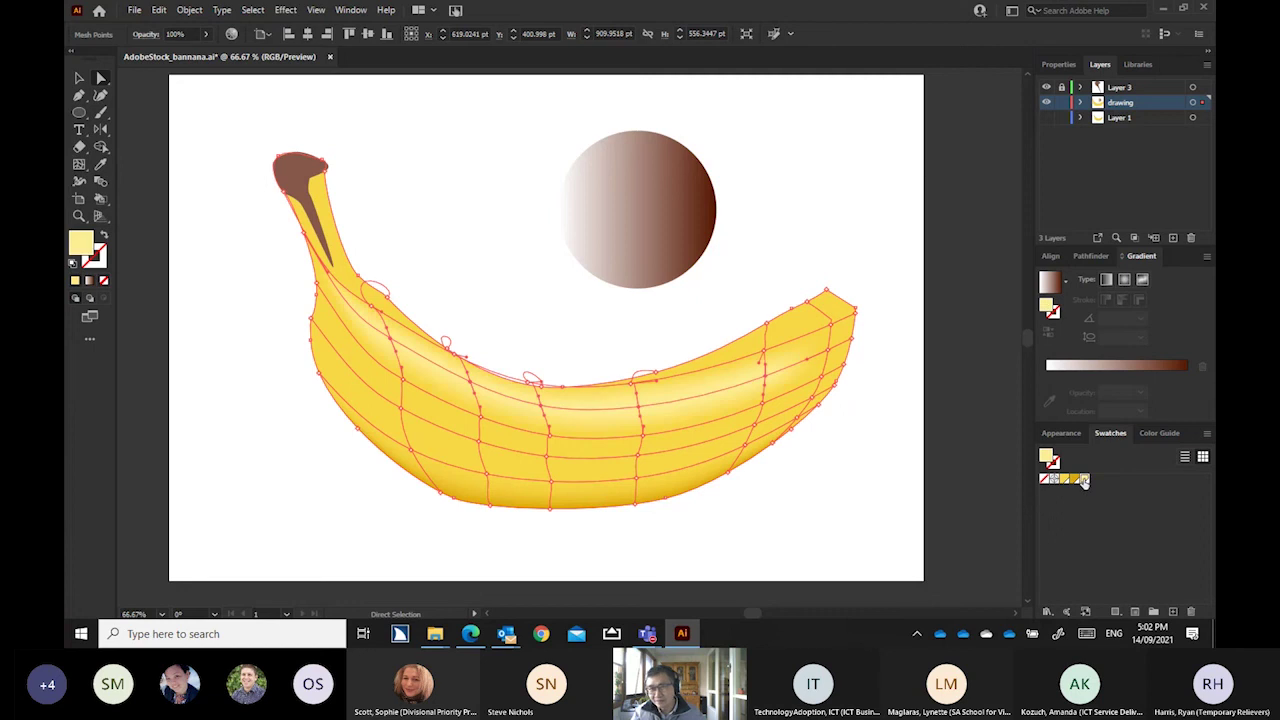
pyautogui.click(883, 496)
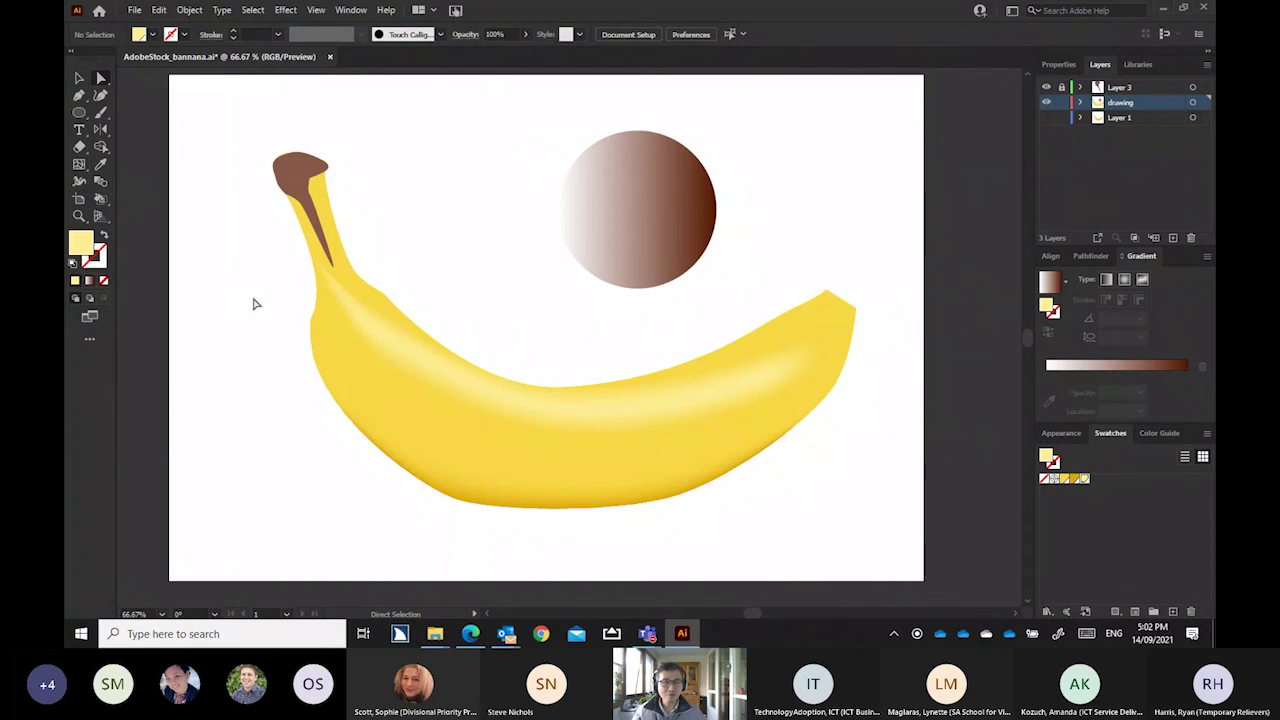
pyautogui.click(343, 357)
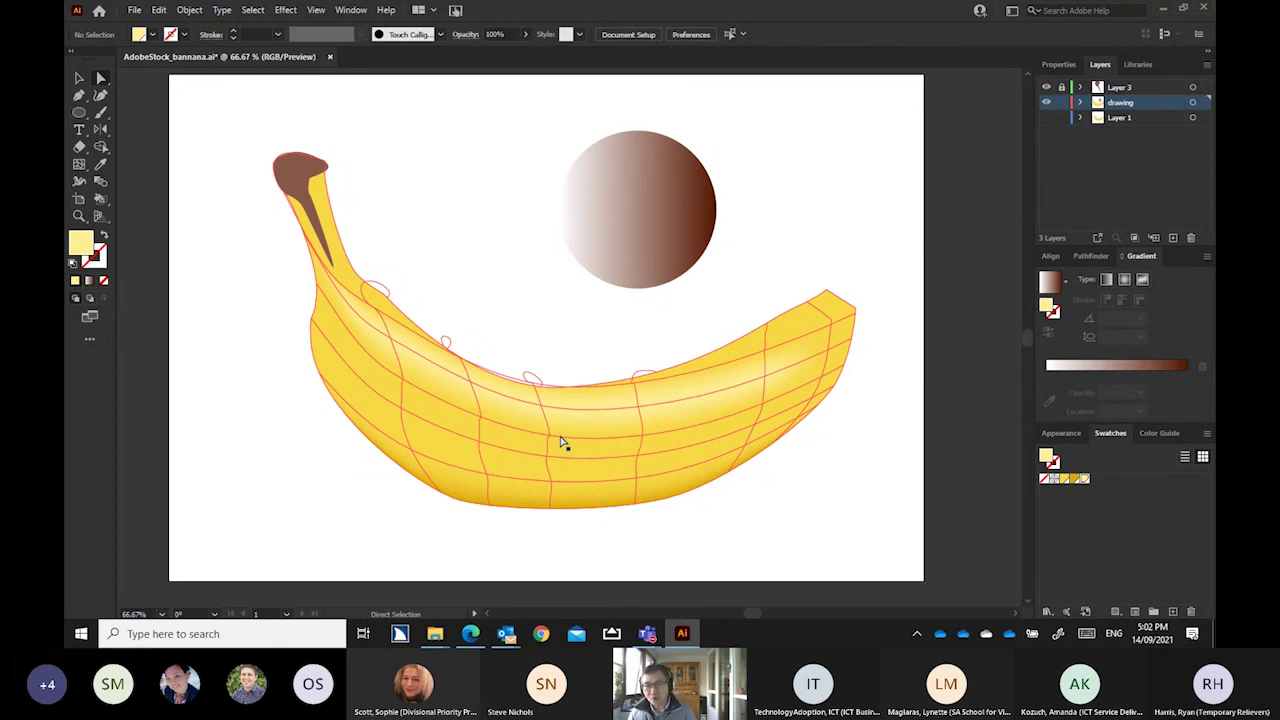
pyautogui.click(167, 218)
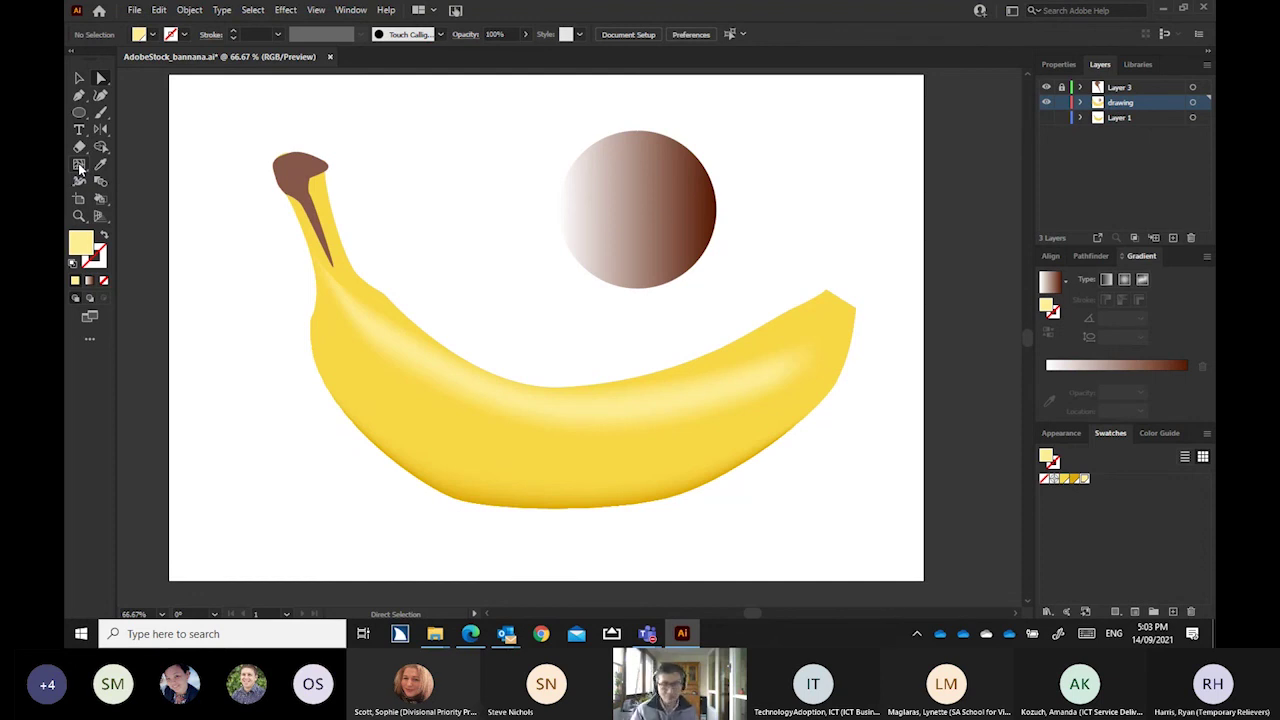
pyautogui.click(329, 57)
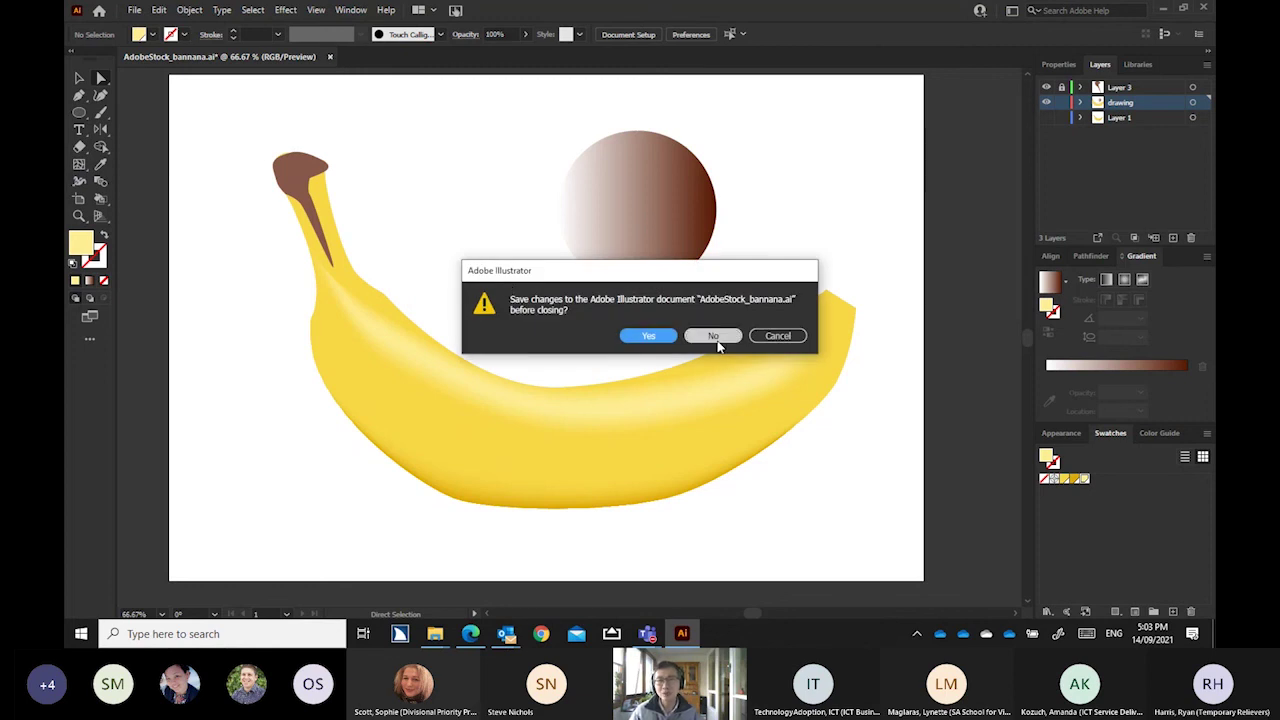
pyautogui.click(777, 336)
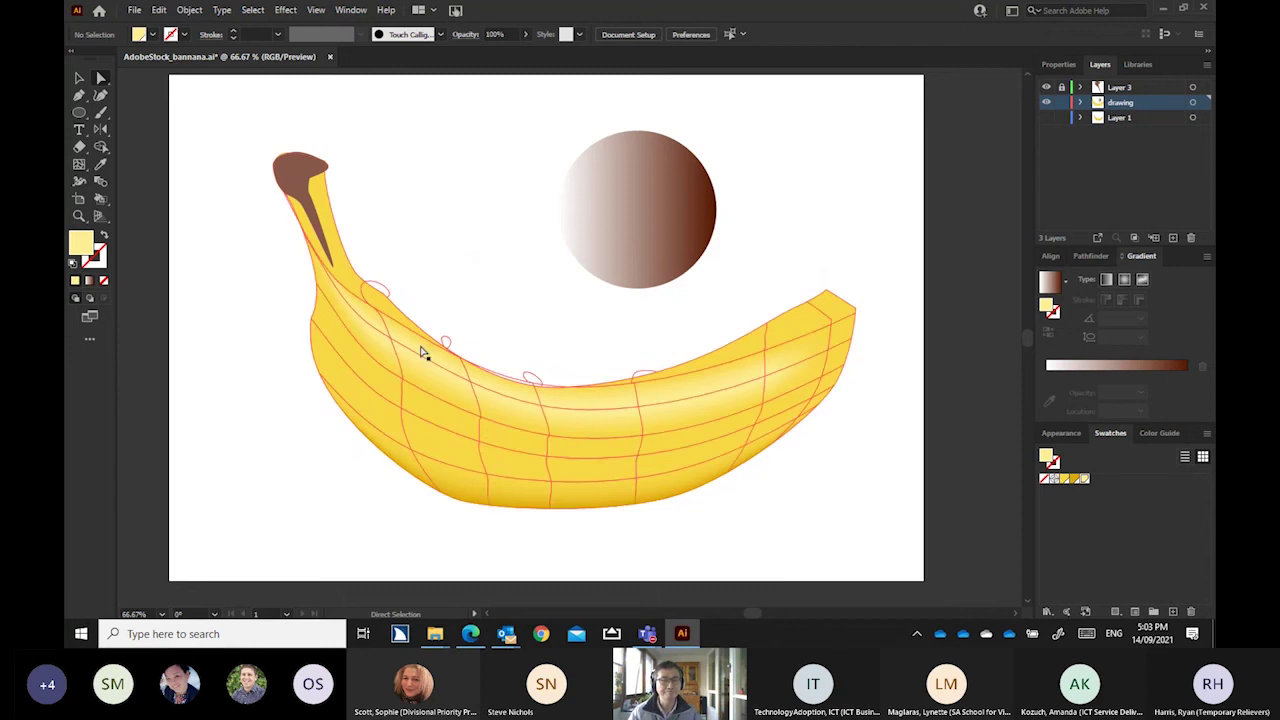
# Select the whole banana mesh and use Recolor Artwork to shift its linked colours from yellow to mint green on the colour wheel
pyautogui.click(79, 78)
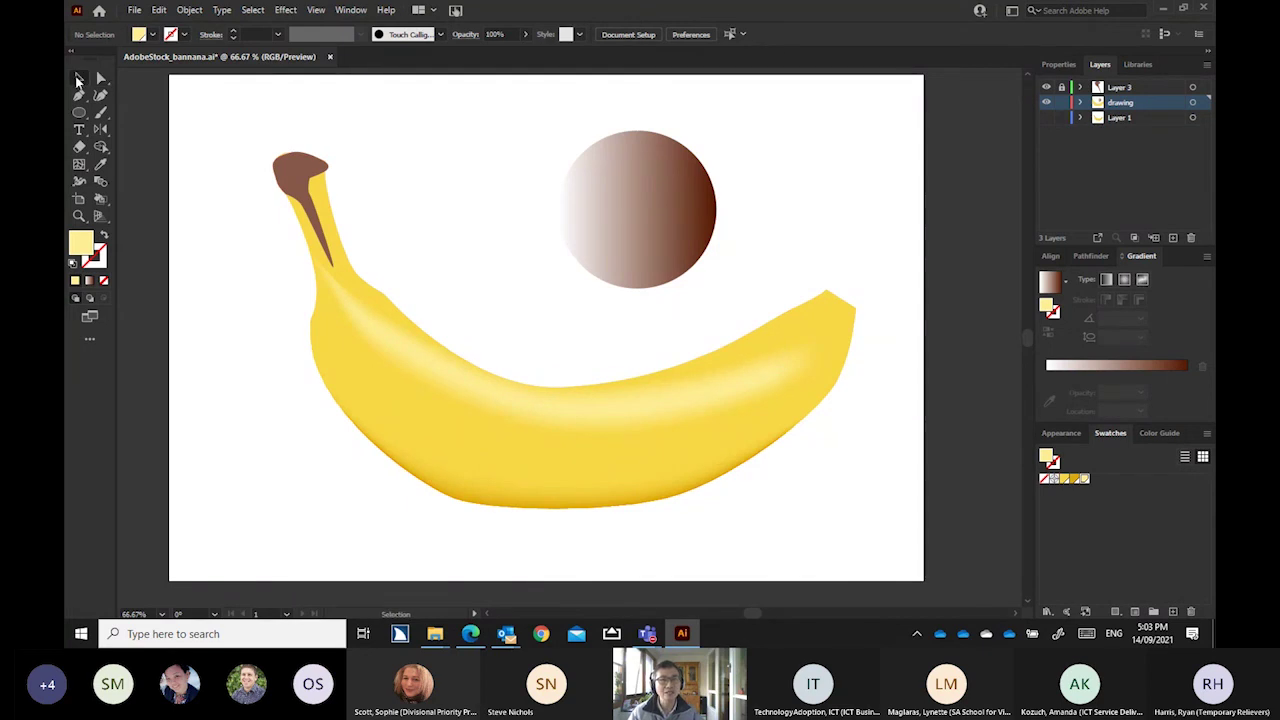
pyautogui.click(330, 233)
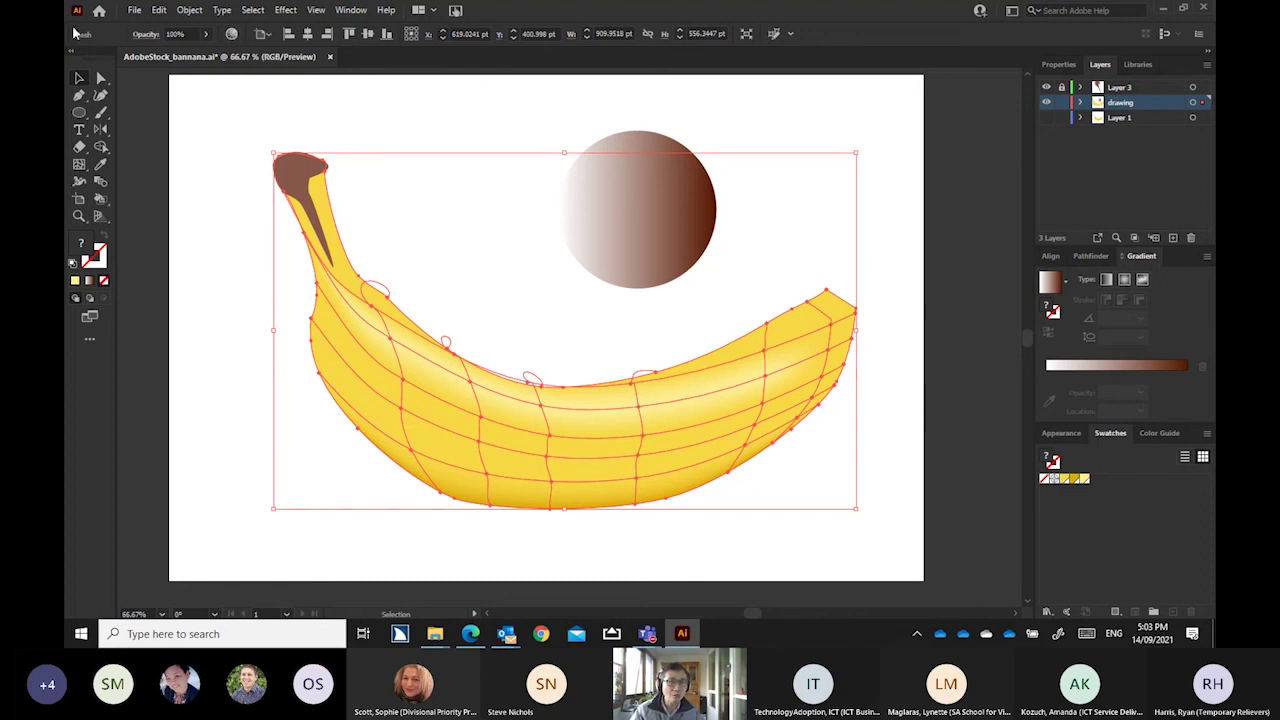
pyautogui.click(232, 35)
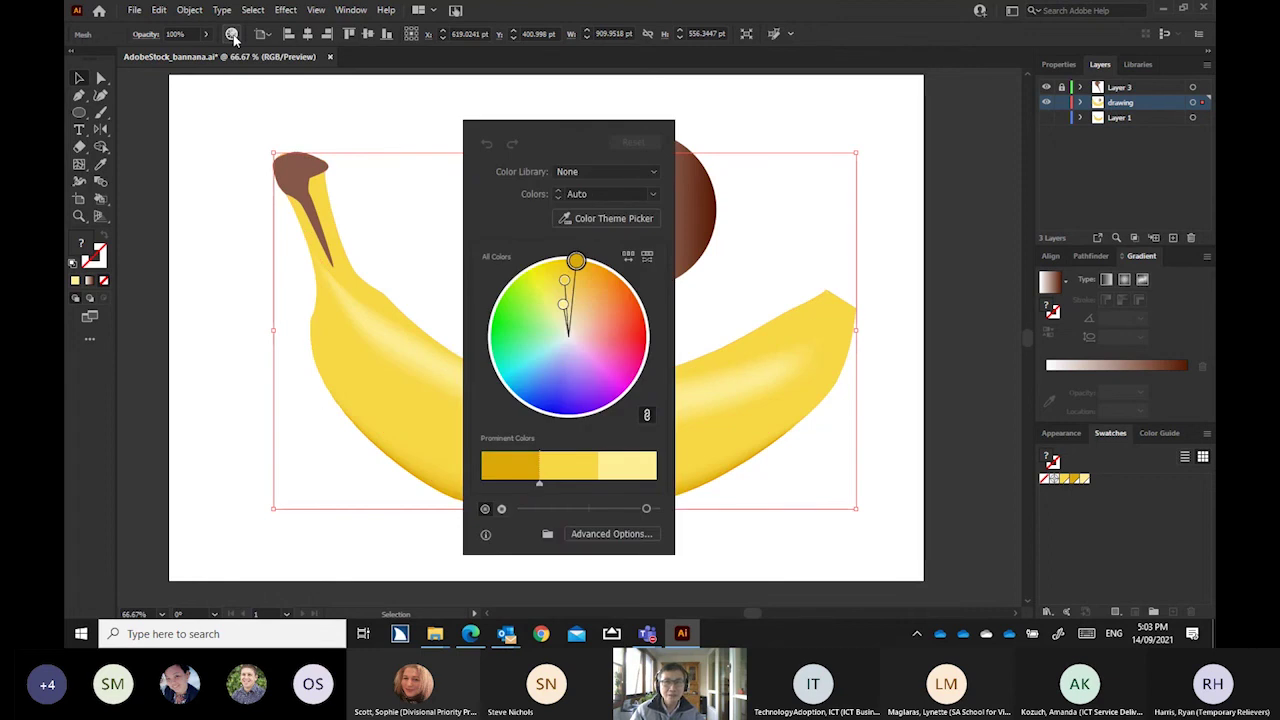
pyautogui.moveTo(494, 126); pyautogui.dragTo(818, 106)
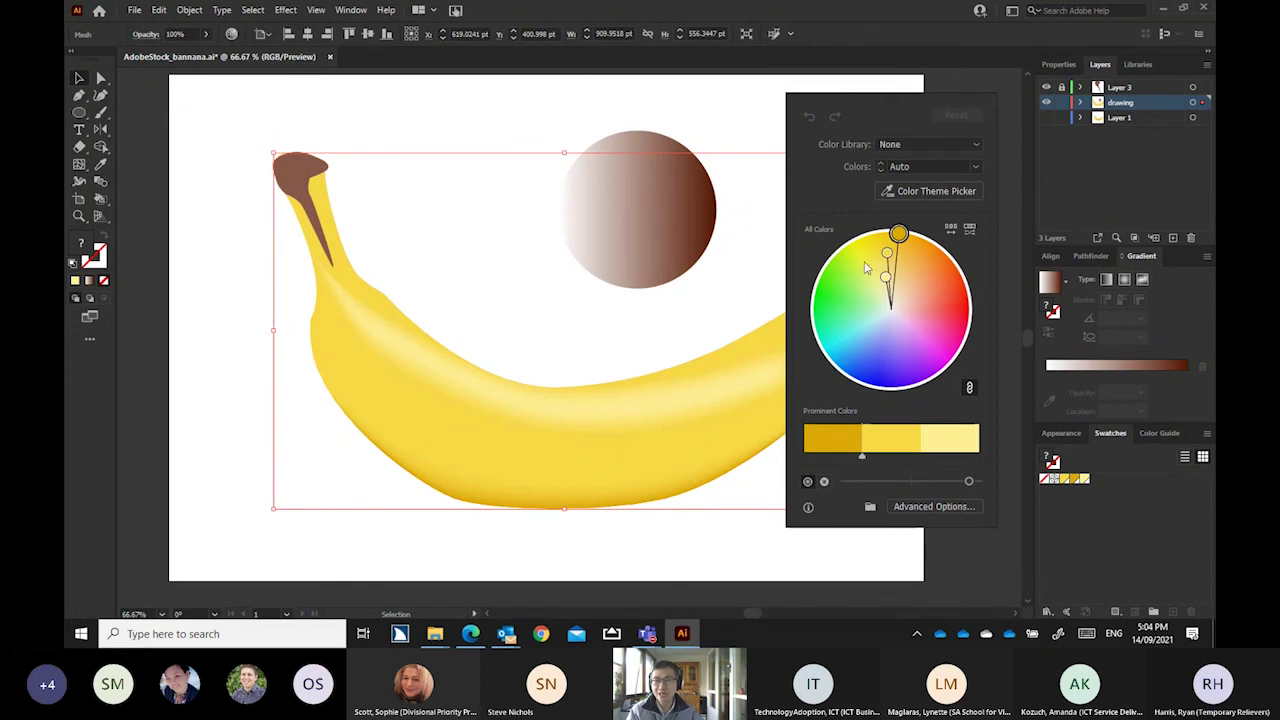
pyautogui.moveTo(898, 234); pyautogui.dragTo(844, 340)
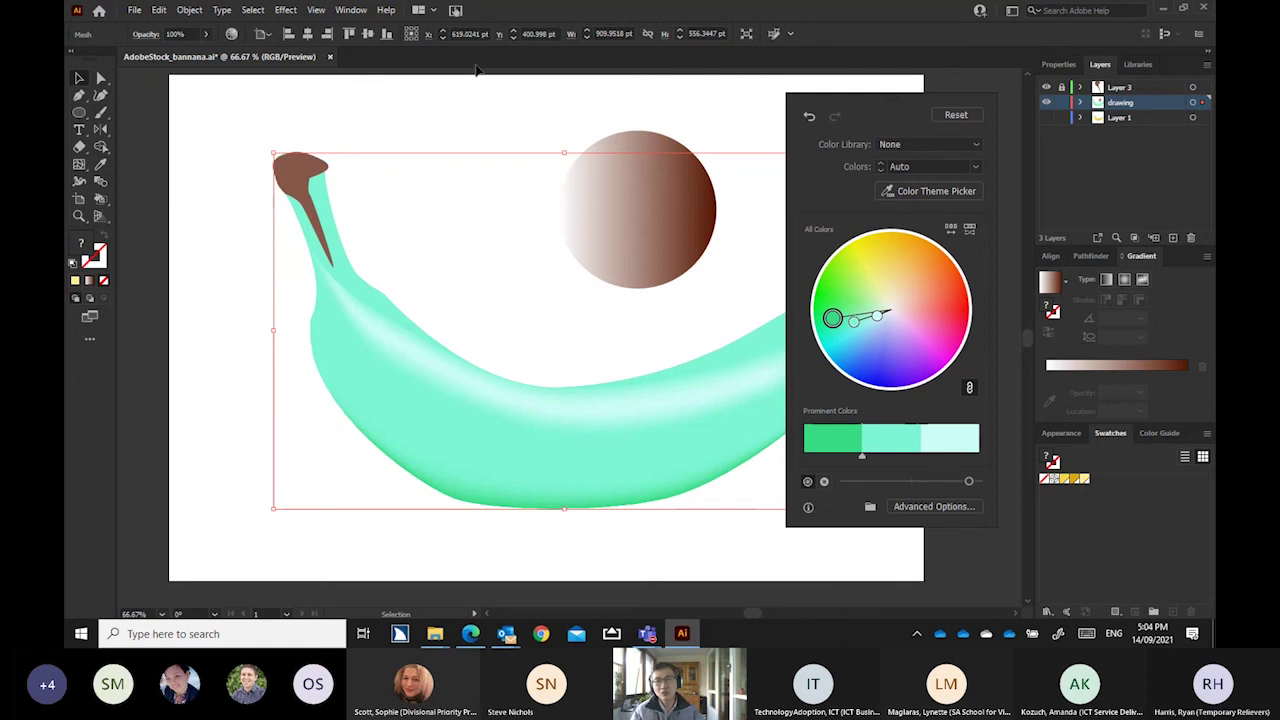
# Close the banana document without saving and open the recent file AdobeStock_212595517.ai to view its branded stationery artwork
pyautogui.click(332, 57)
pyautogui.click(699, 340)
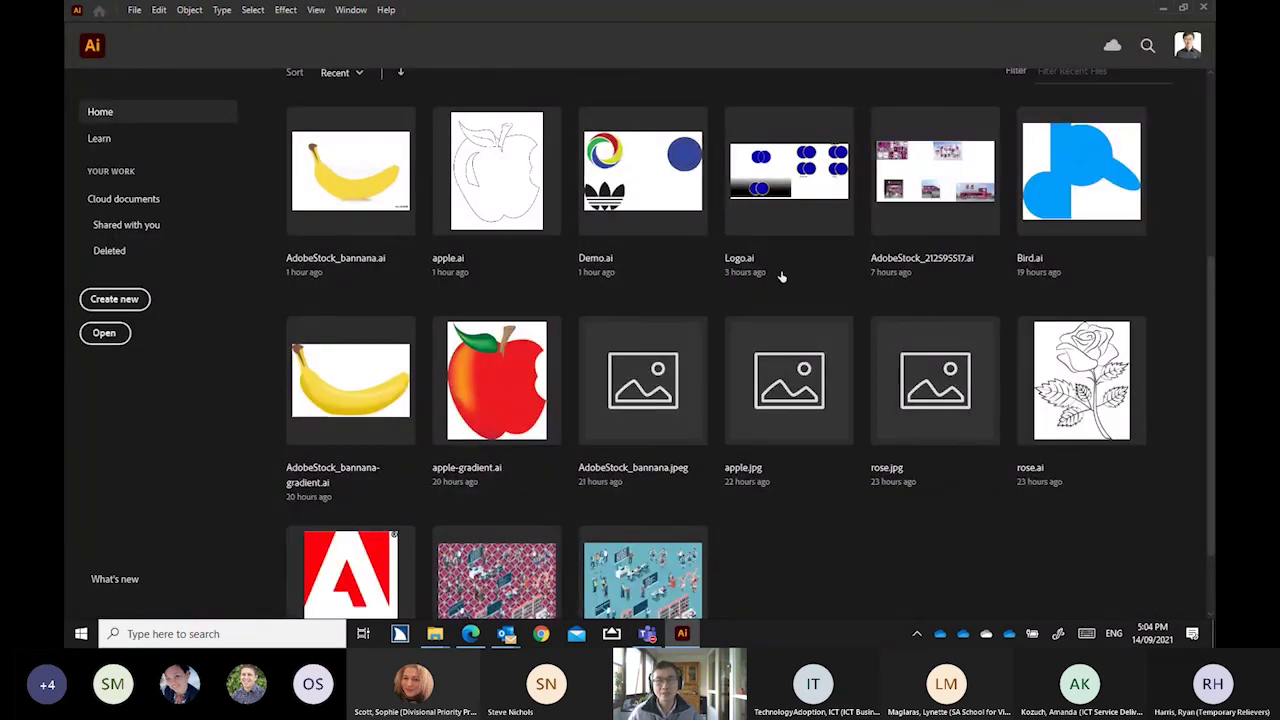
pyautogui.click(900, 175)
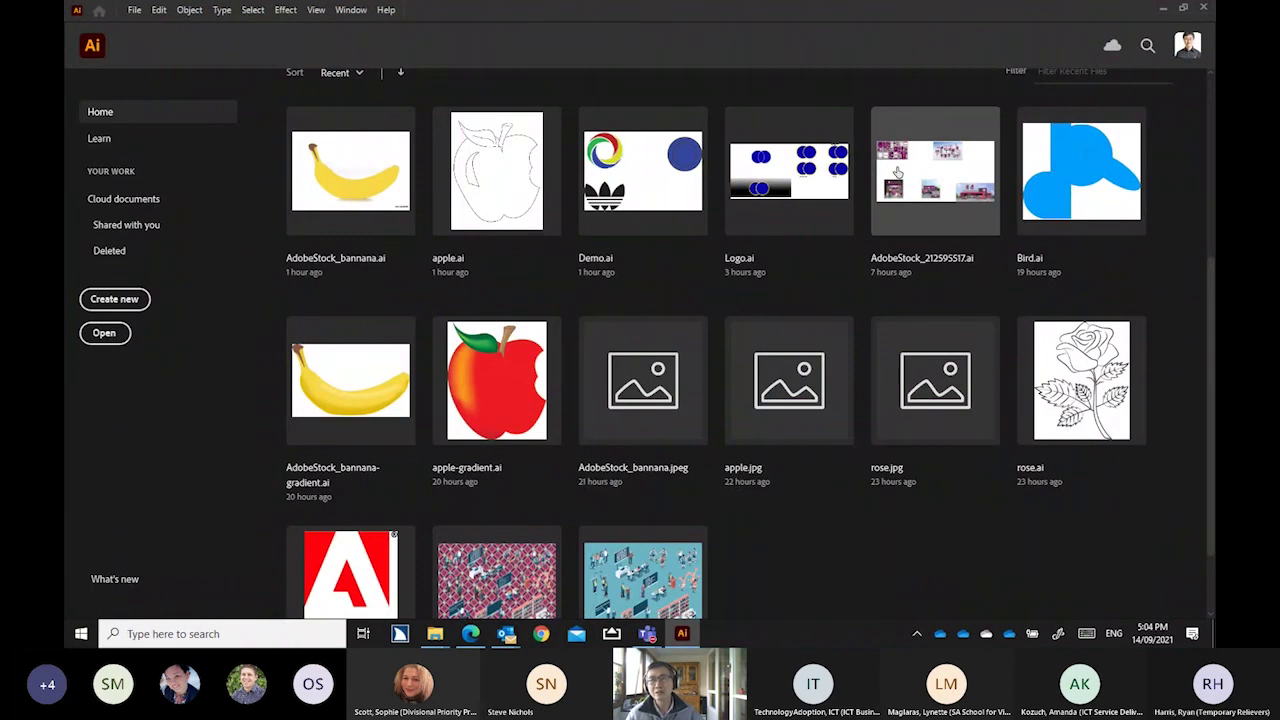
pyautogui.click(695, 340)
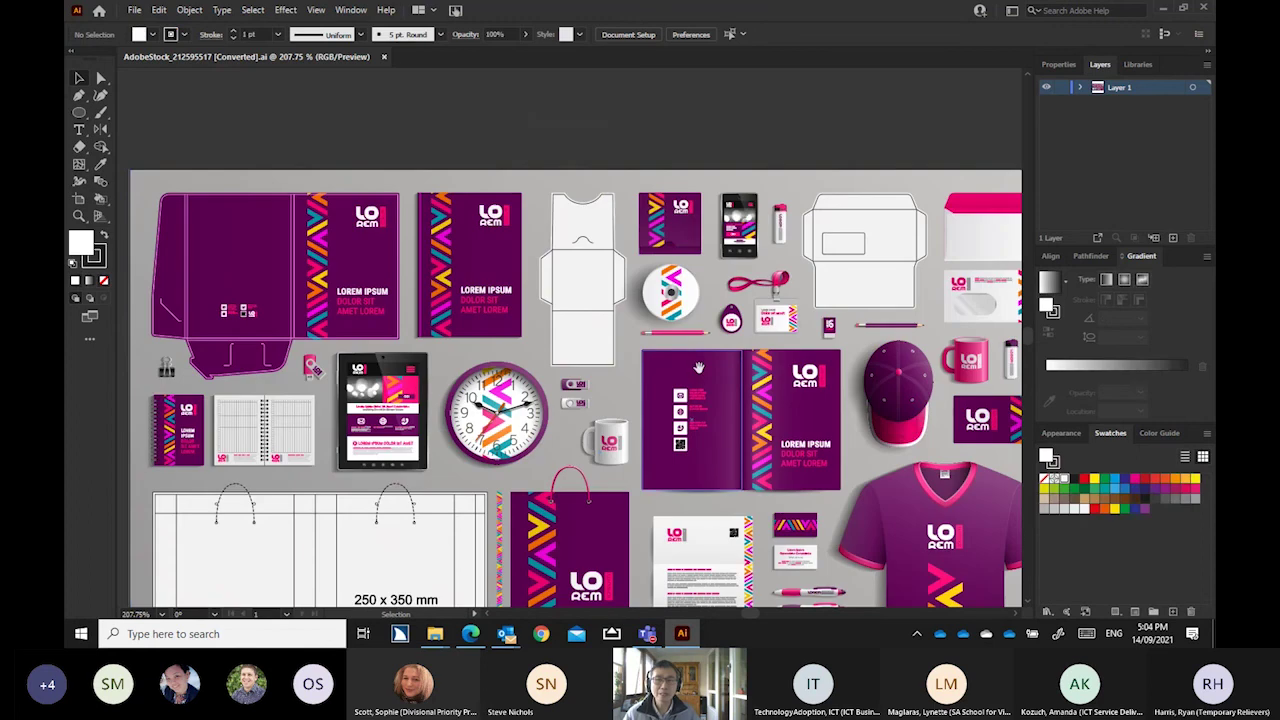
pyautogui.moveTo(698, 368); pyautogui.dragTo(646, 262)
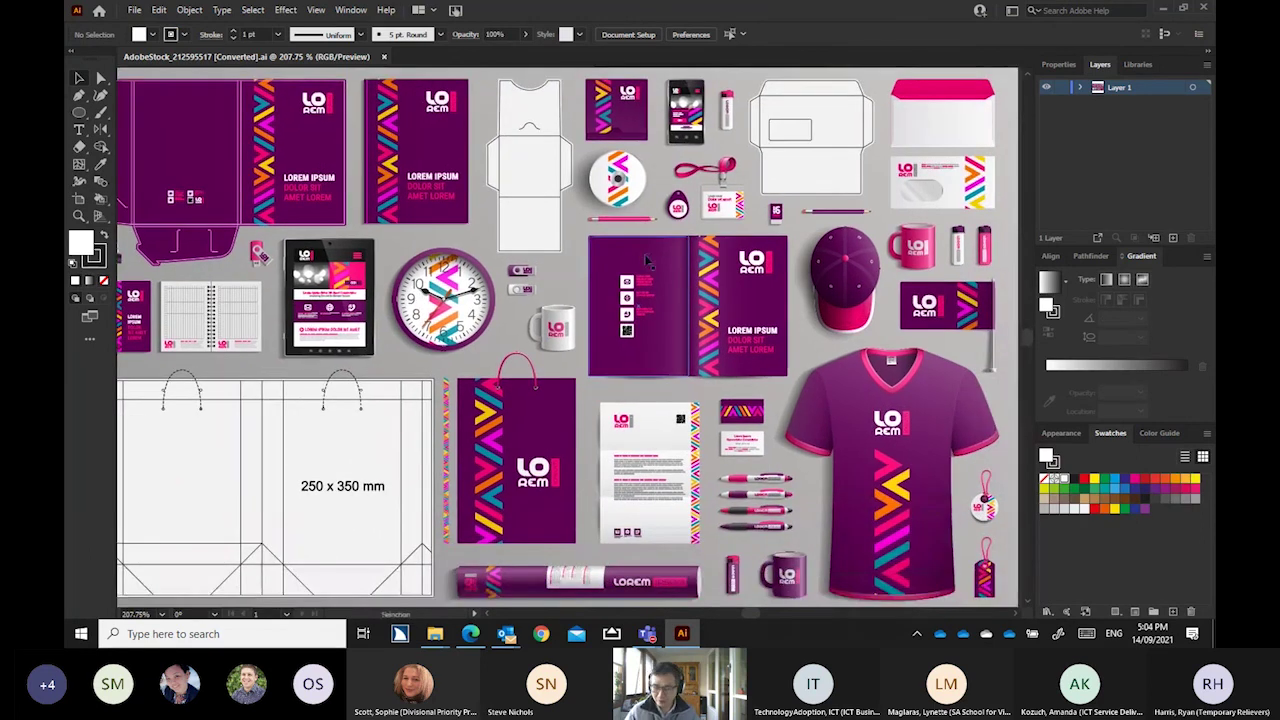
# Select the whole stationery artwork and use Recolor Artwork to rotate its linked colours until the purple items turn navy blue
pyautogui.hotkey('ctrl', '-')
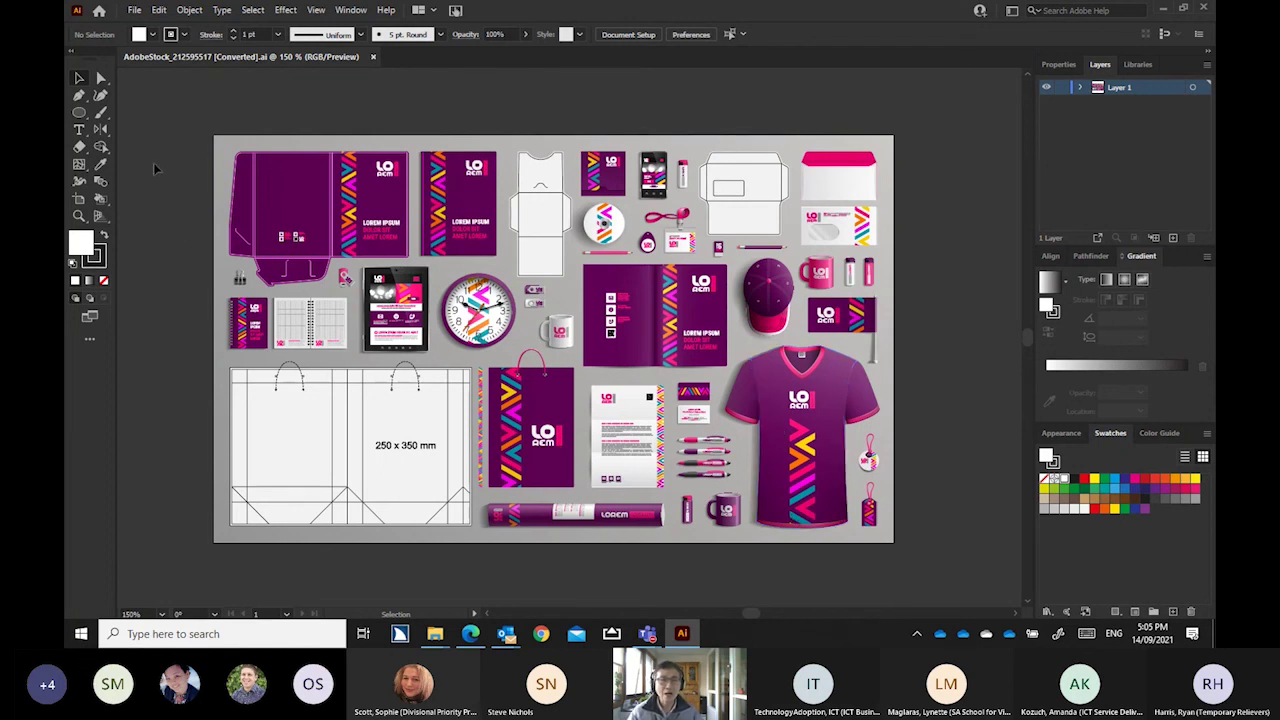
pyautogui.moveTo(170, 110); pyautogui.dragTo(961, 572)
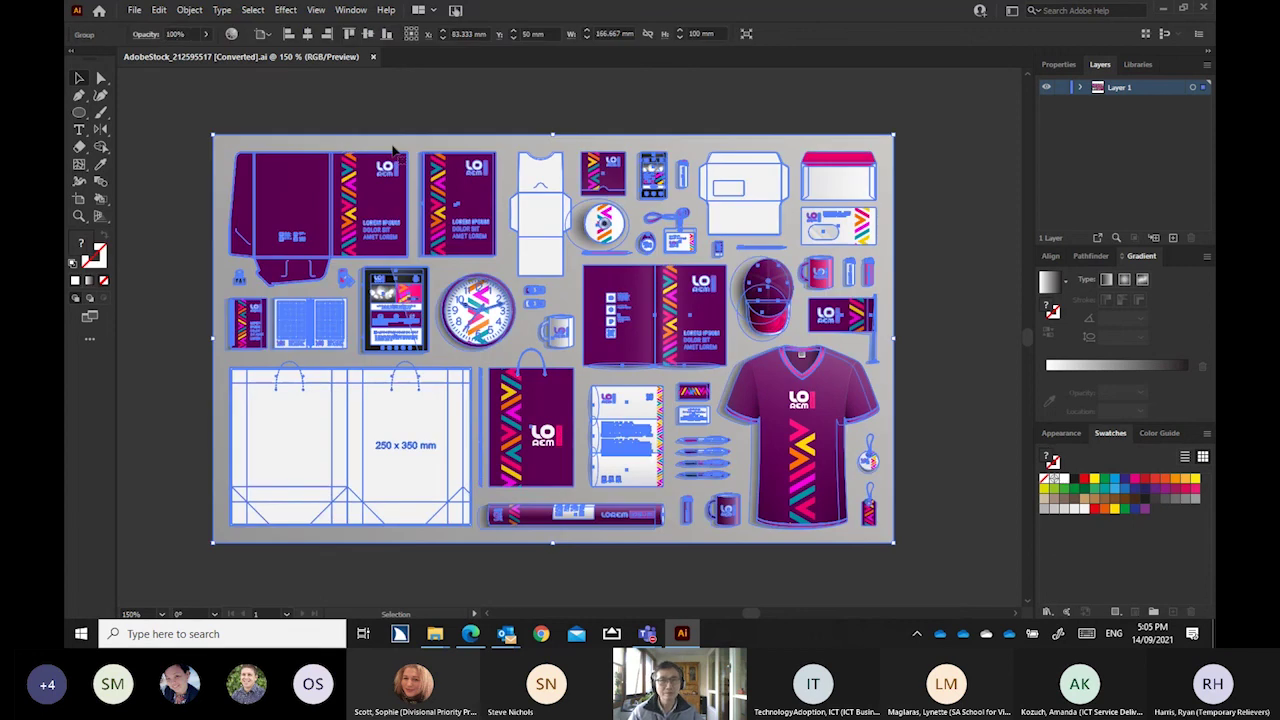
pyautogui.click(231, 35)
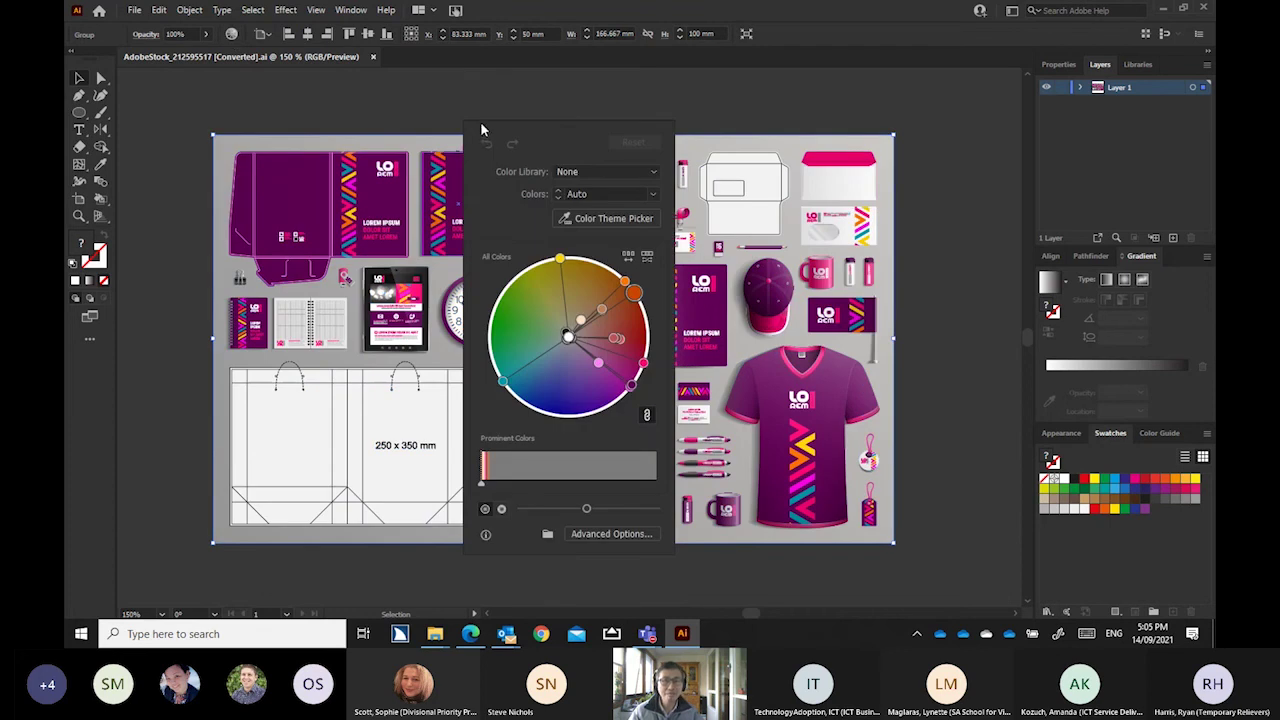
pyautogui.moveTo(481, 129); pyautogui.dragTo(146, 98)
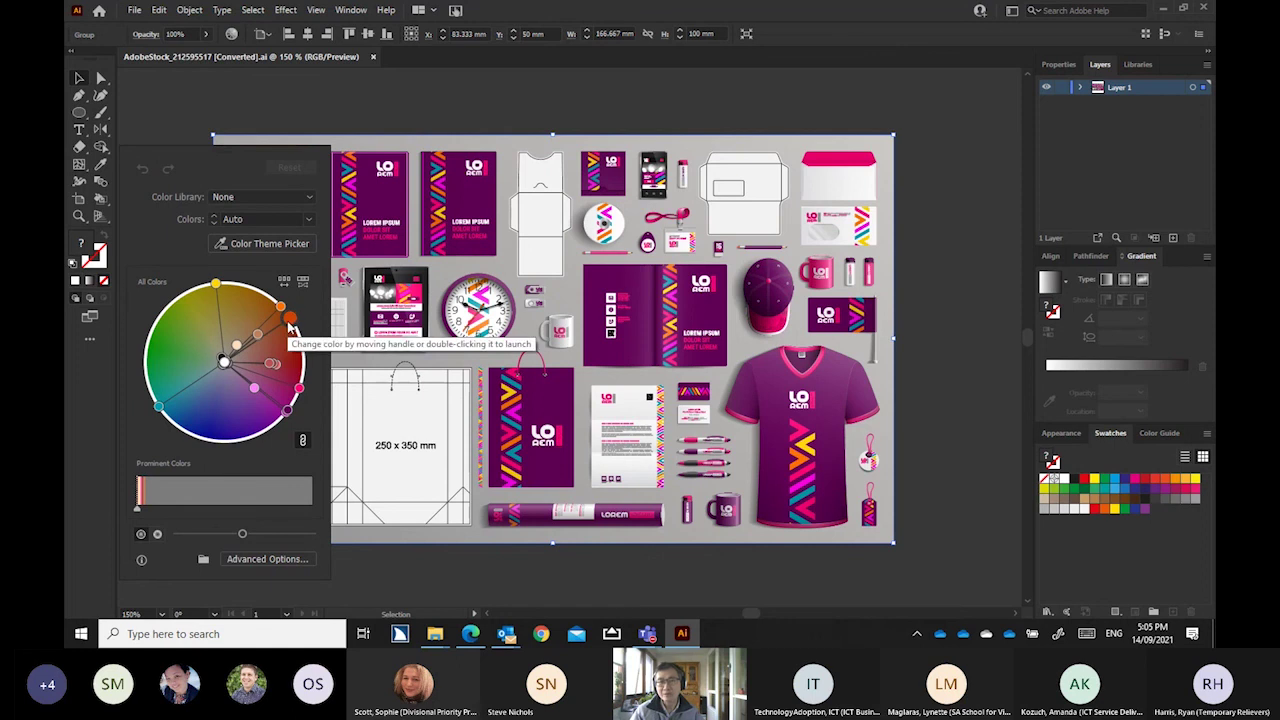
pyautogui.moveTo(288, 322); pyautogui.dragTo(286, 404)
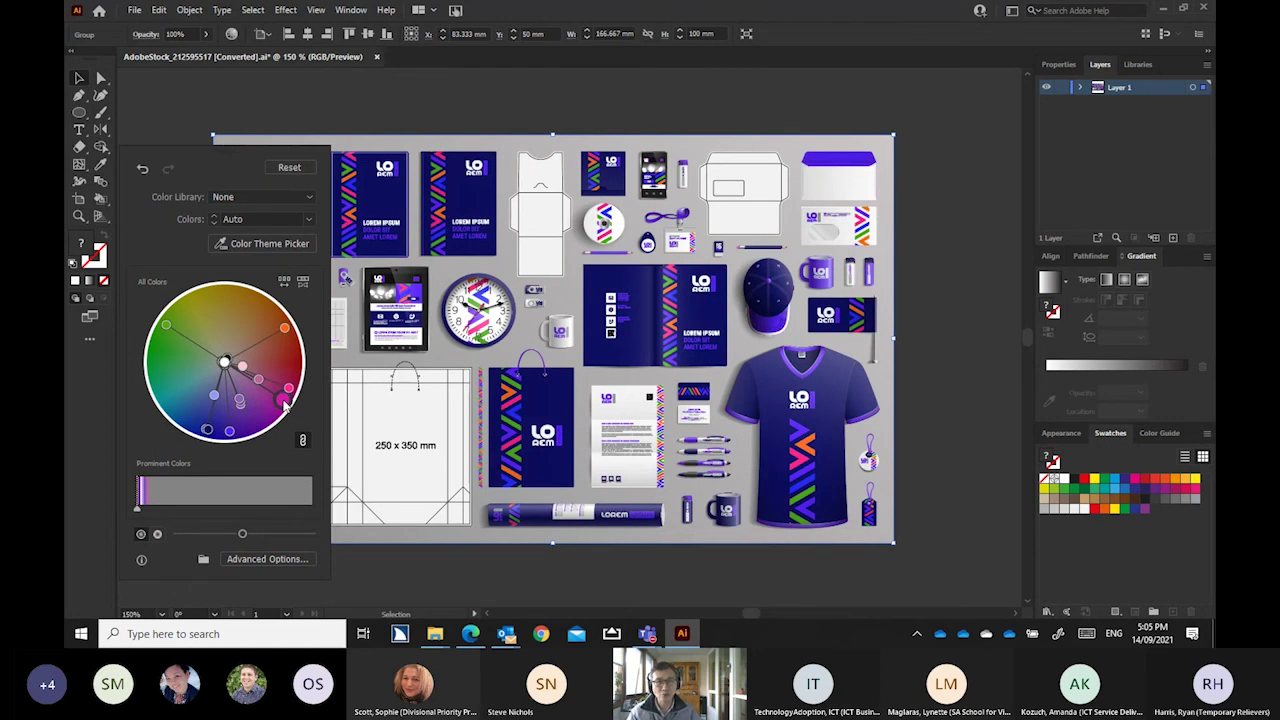
# Open the advanced recolour options, switch to editing on the colour wheel and save the navy blue scheme as a colour group
pyautogui.moveTo(199, 165); pyautogui.dragTo(219, 106)
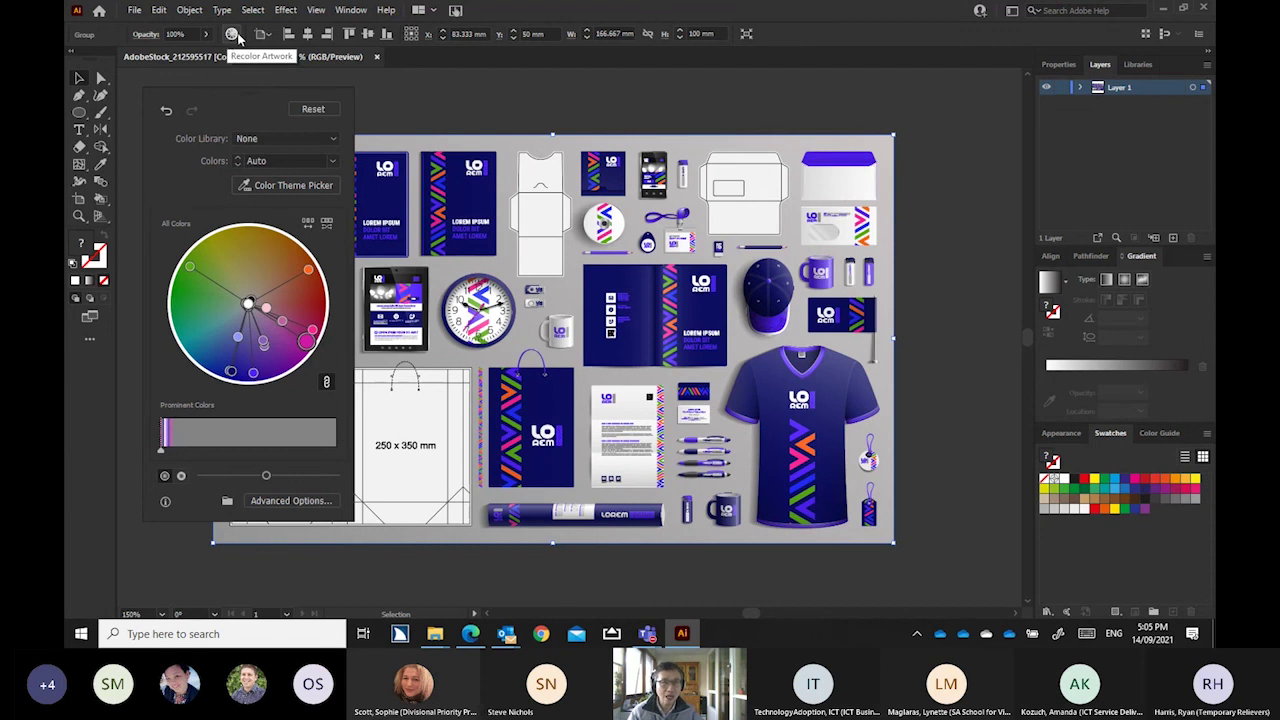
pyautogui.click(271, 503)
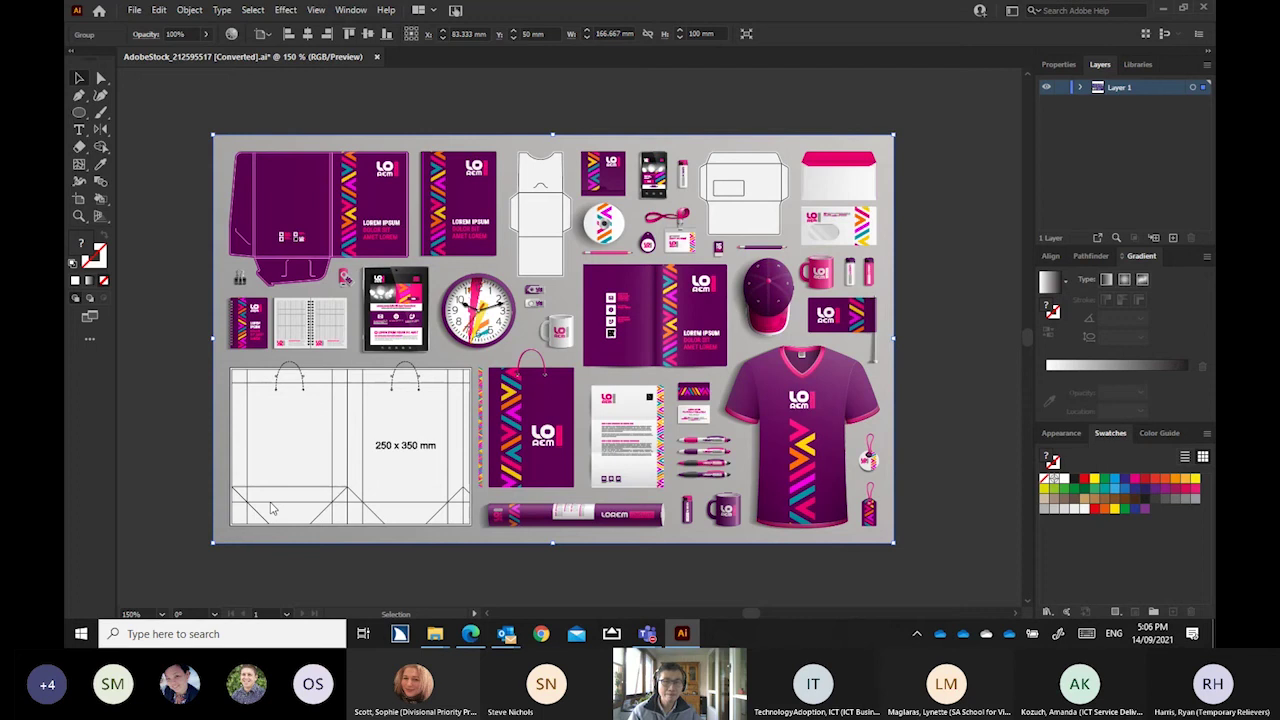
pyautogui.moveTo(668, 70); pyautogui.dragTo(577, 110)
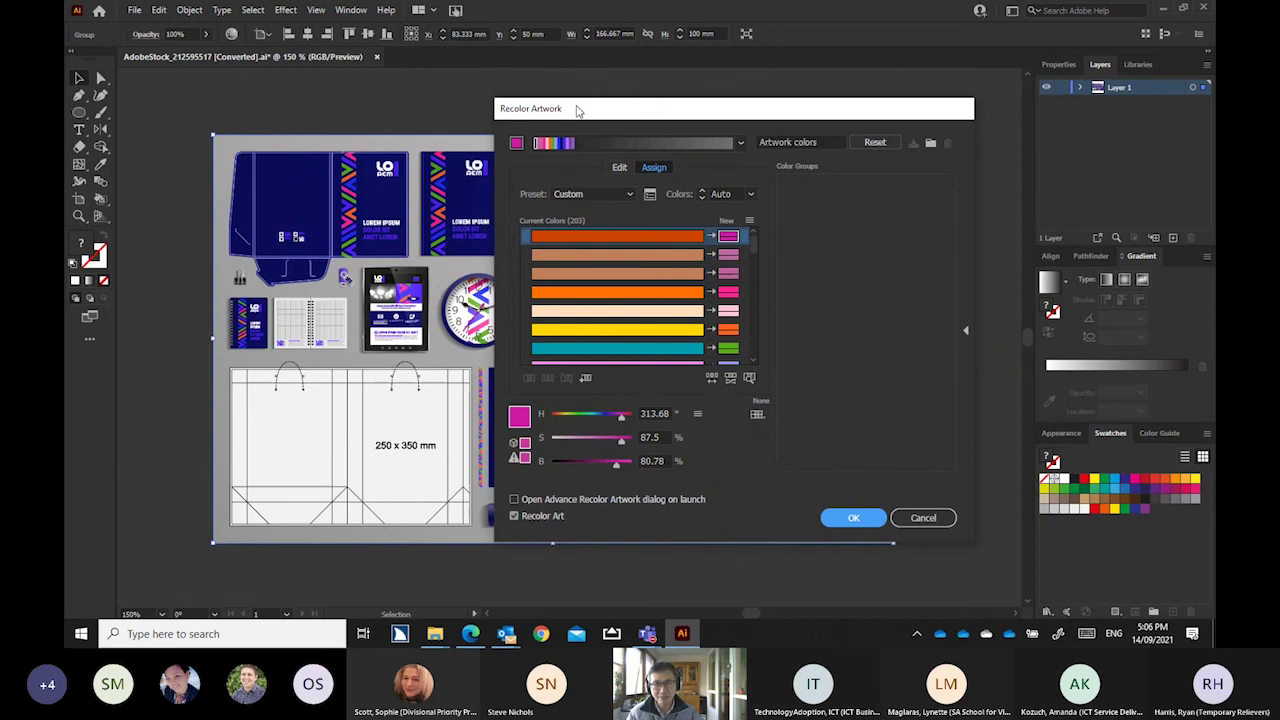
pyautogui.click(621, 170)
pyautogui.moveTo(571, 111); pyautogui.dragTo(869, 148)
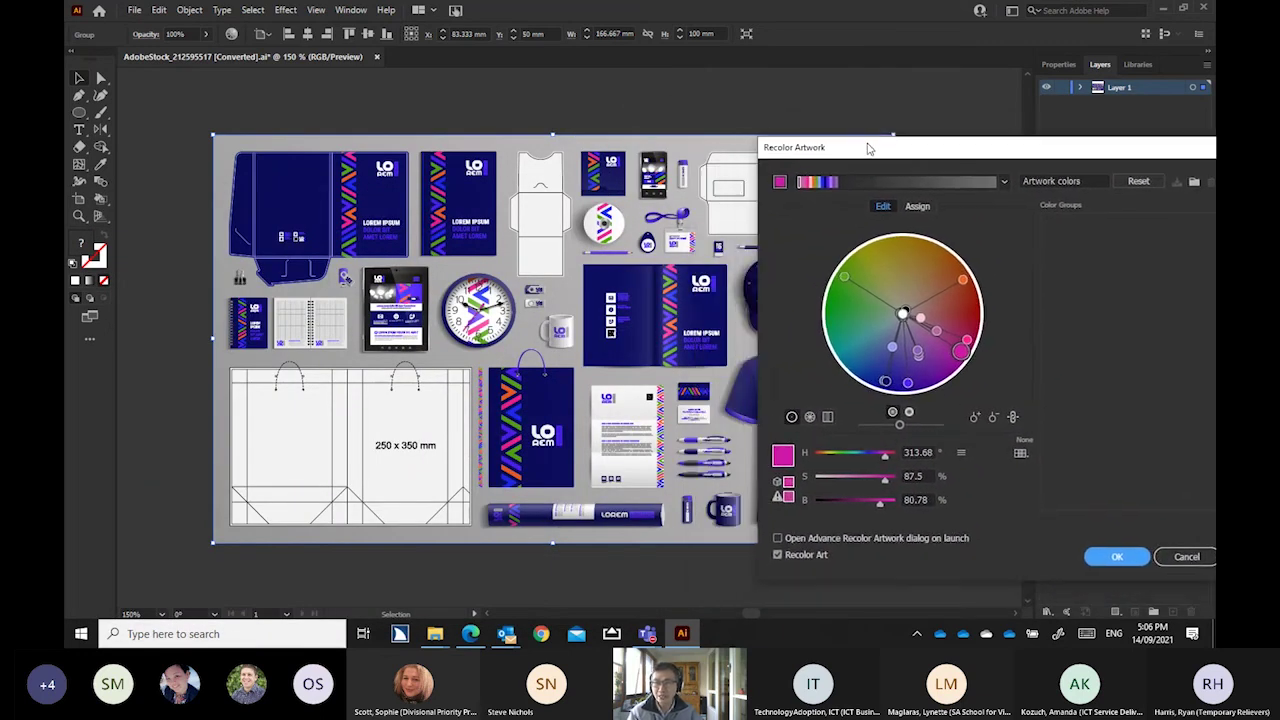
pyautogui.click(1194, 184)
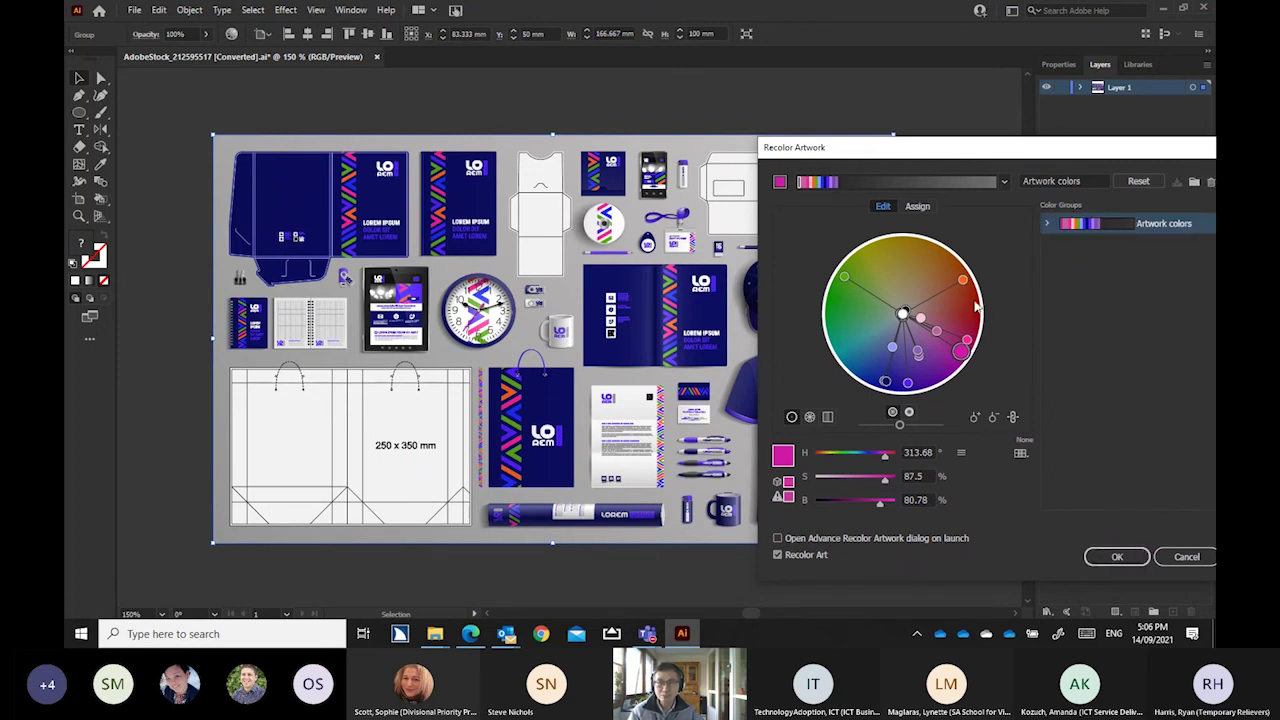
# Rotate the linked colours to a teal scheme and an olive green scheme, saving each as its own colour group
pyautogui.moveTo(960, 350); pyautogui.dragTo(923, 384)
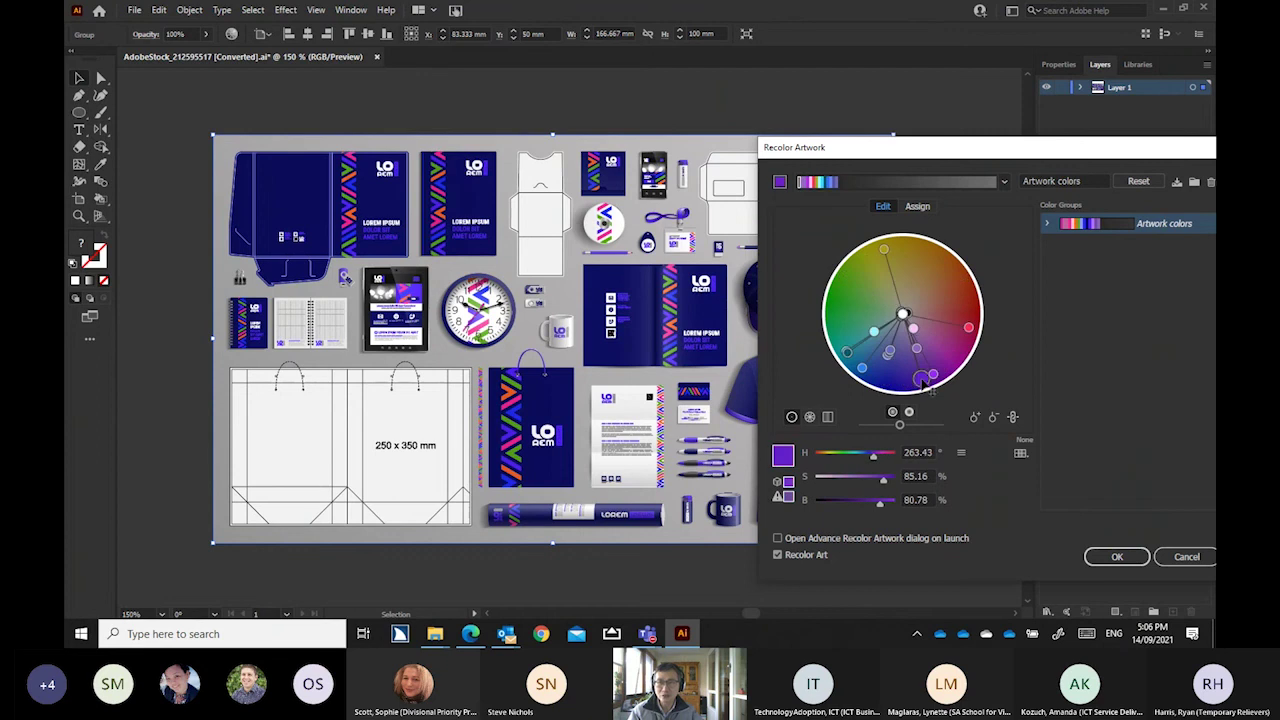
pyautogui.click(1195, 184)
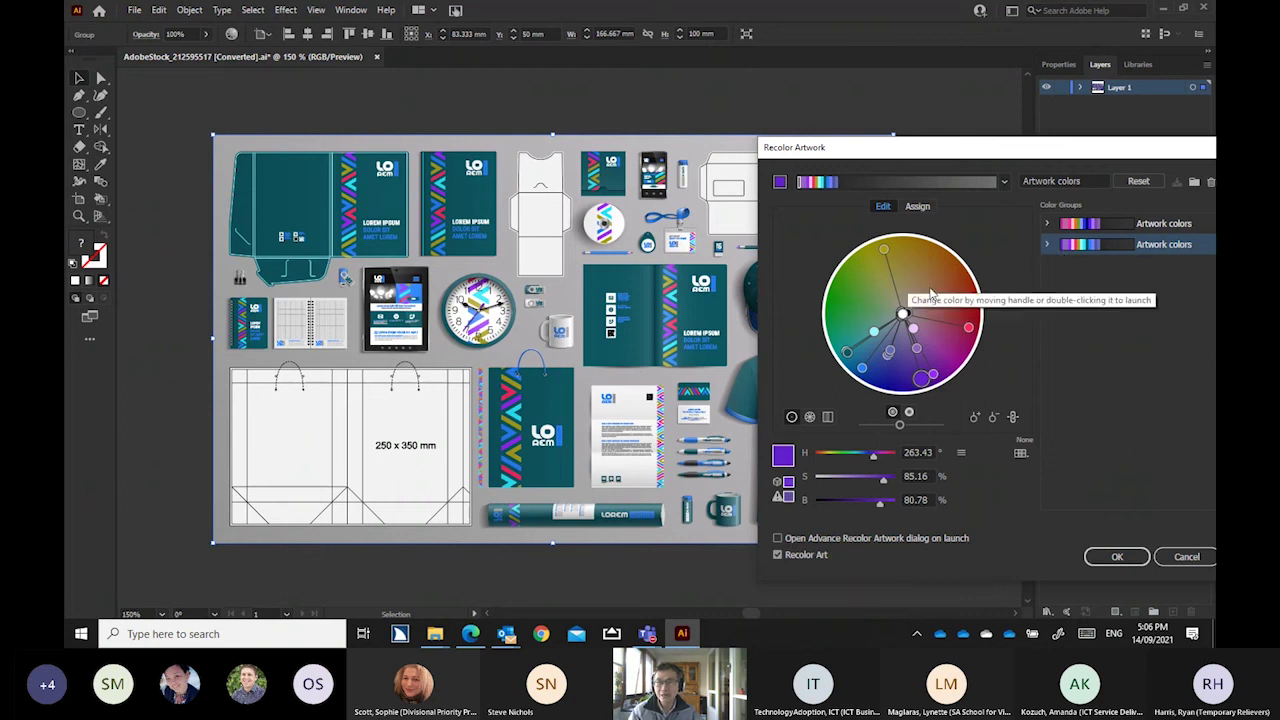
pyautogui.moveTo(923, 386); pyautogui.dragTo(836, 330)
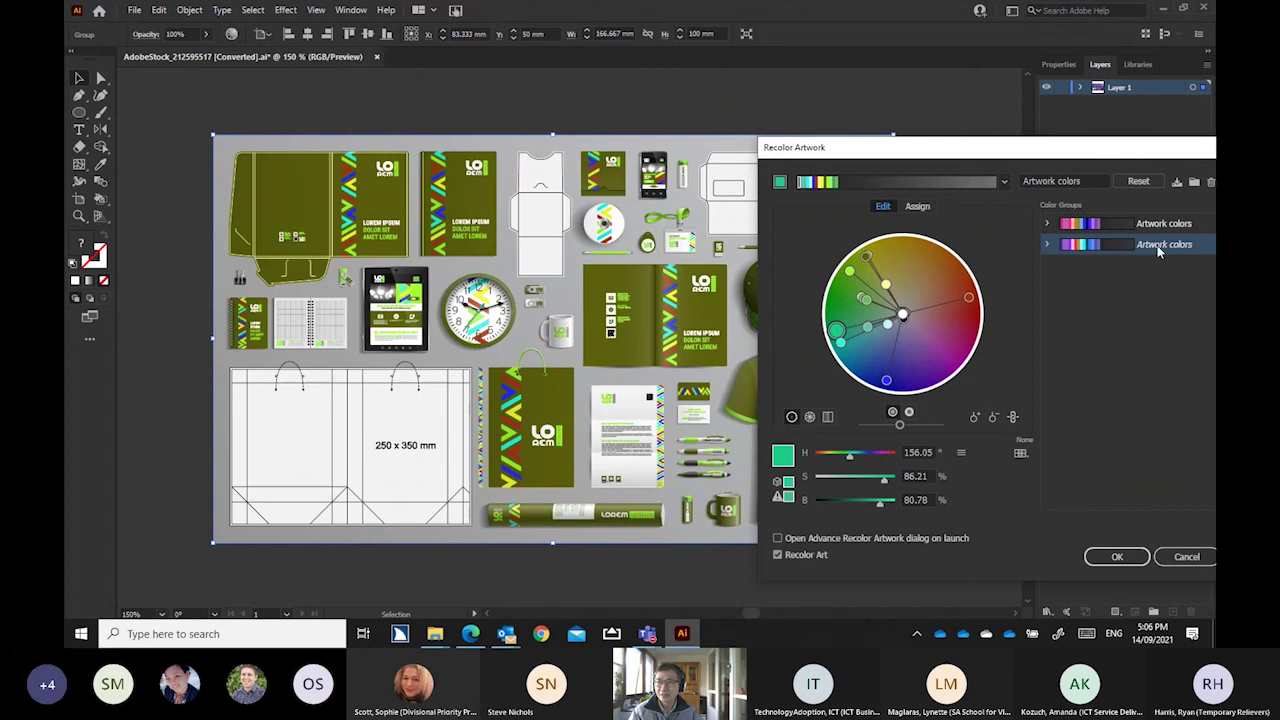
pyautogui.click(1194, 182)
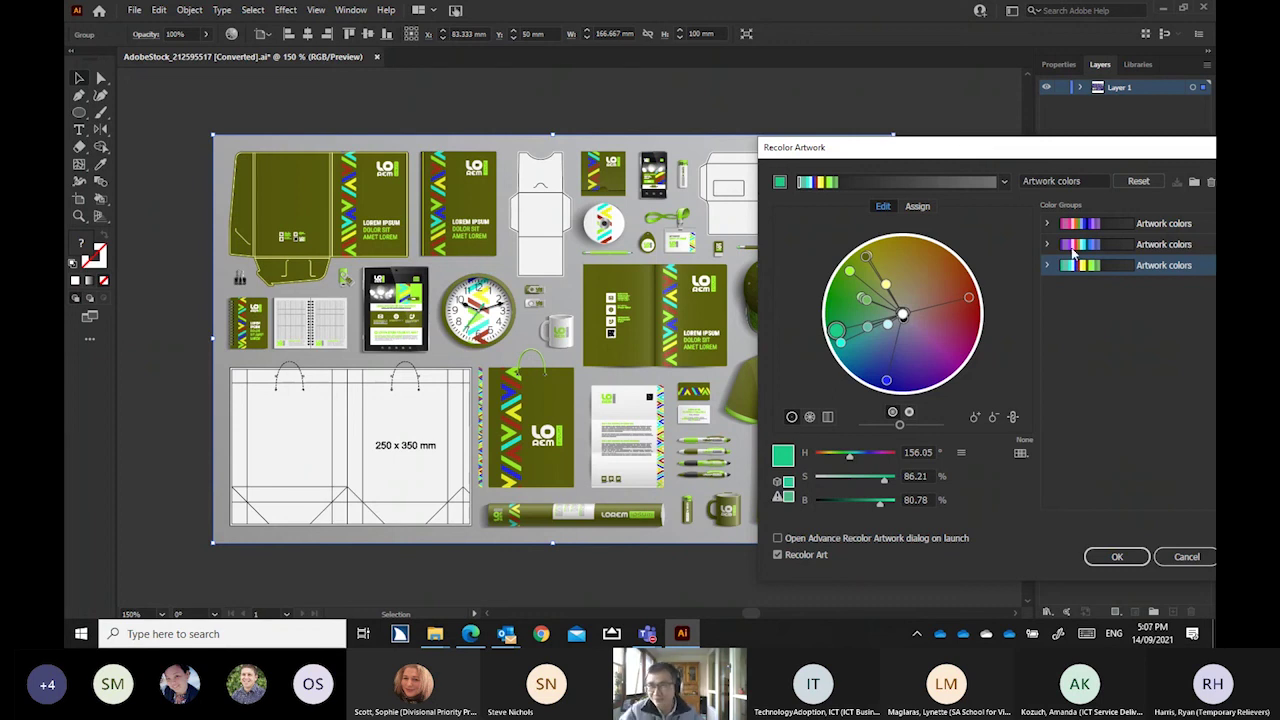
# Compare the saved navy, teal and olive colour groups on the stationery artwork and cancel the recolouring
pyautogui.click(1066, 247)
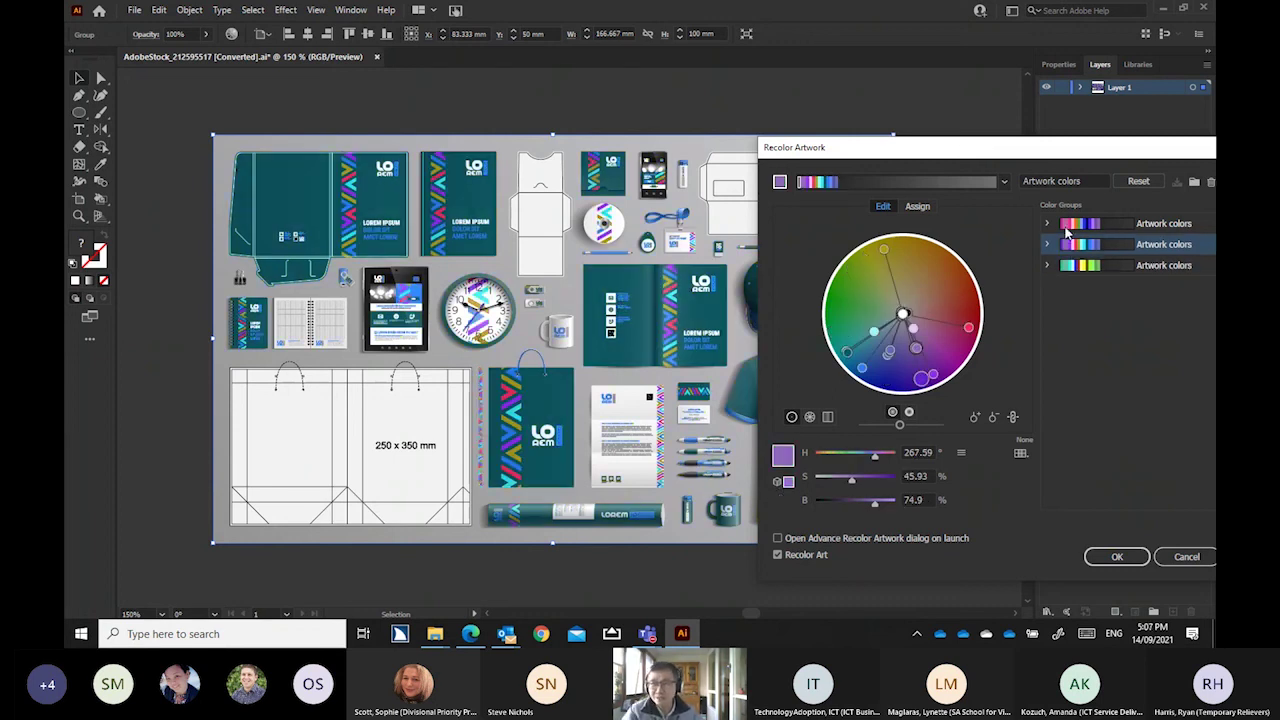
pyautogui.click(1067, 224)
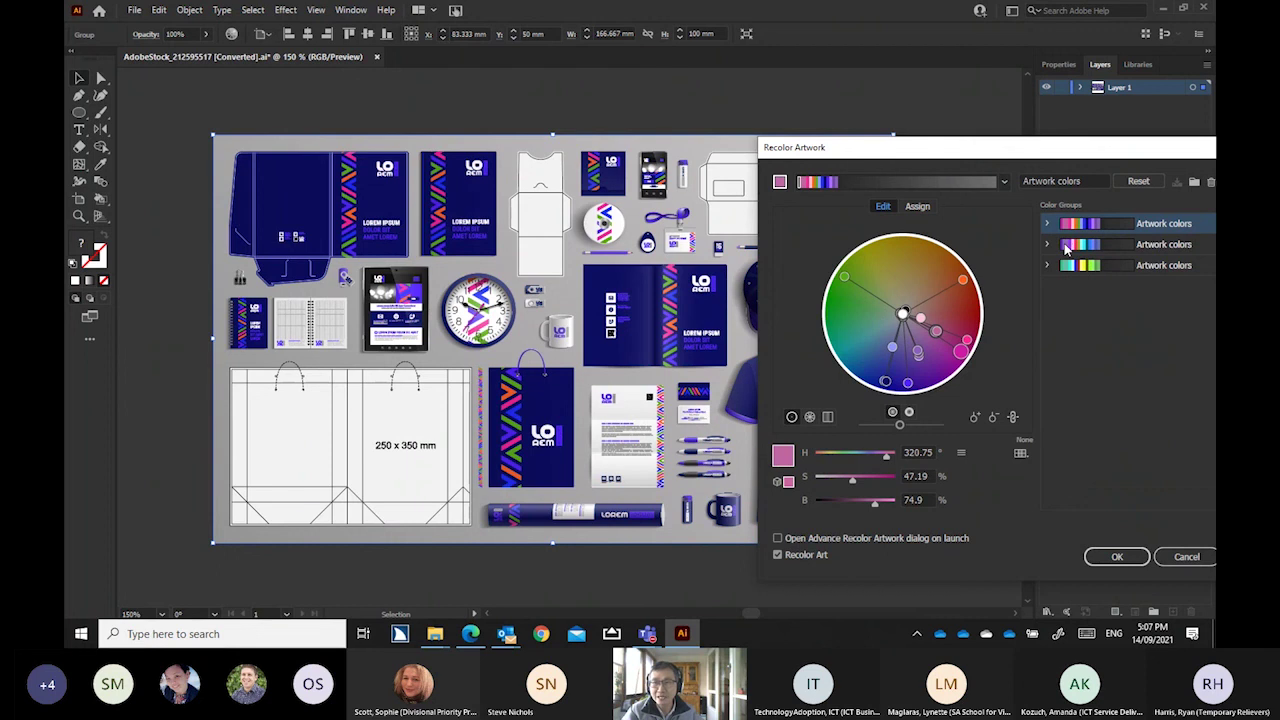
pyautogui.click(1066, 246)
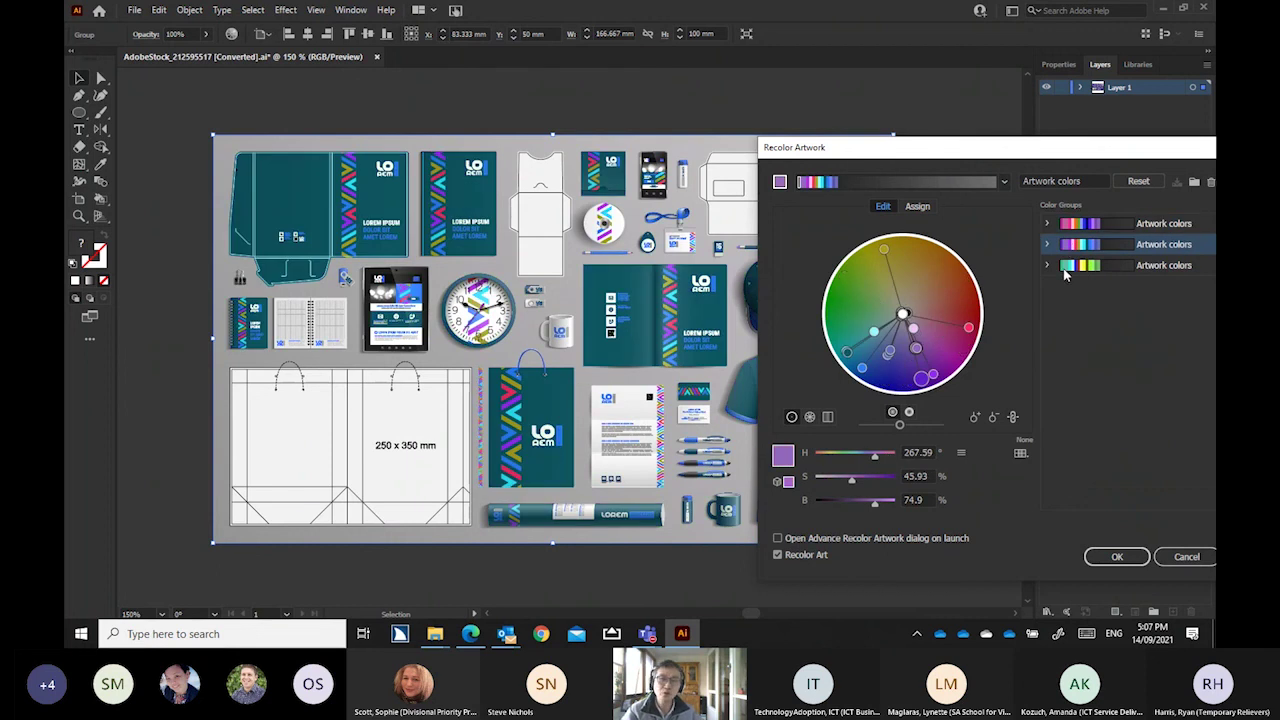
pyautogui.click(1066, 268)
pyautogui.click(1066, 246)
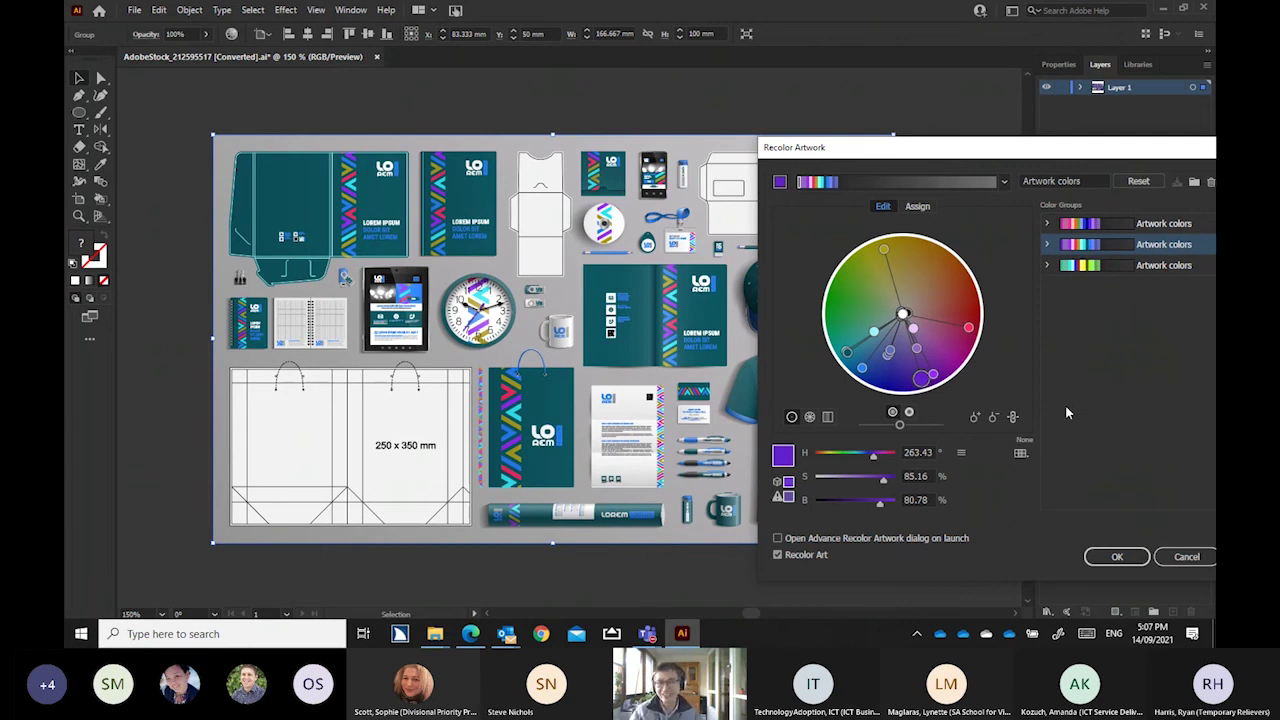
pyautogui.click(1168, 556)
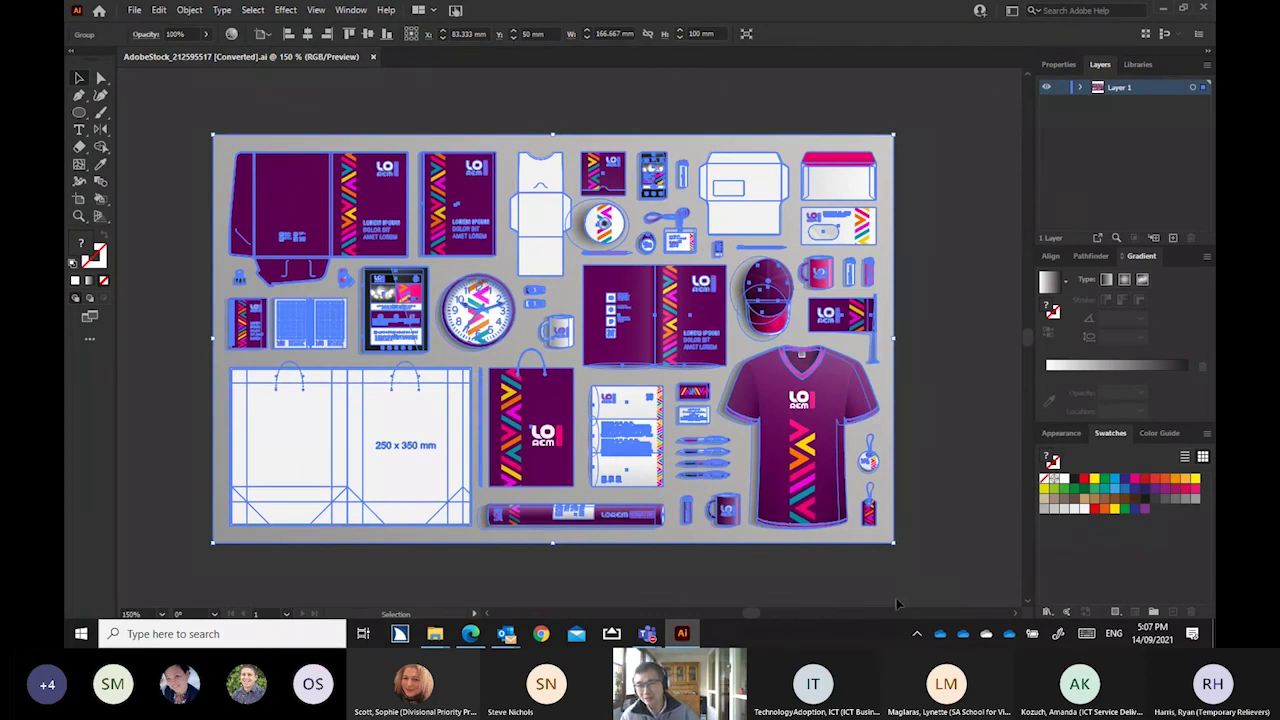
# Switch to the Microsoft Teams call window for the Illustrator session
pyautogui.click(648, 640)
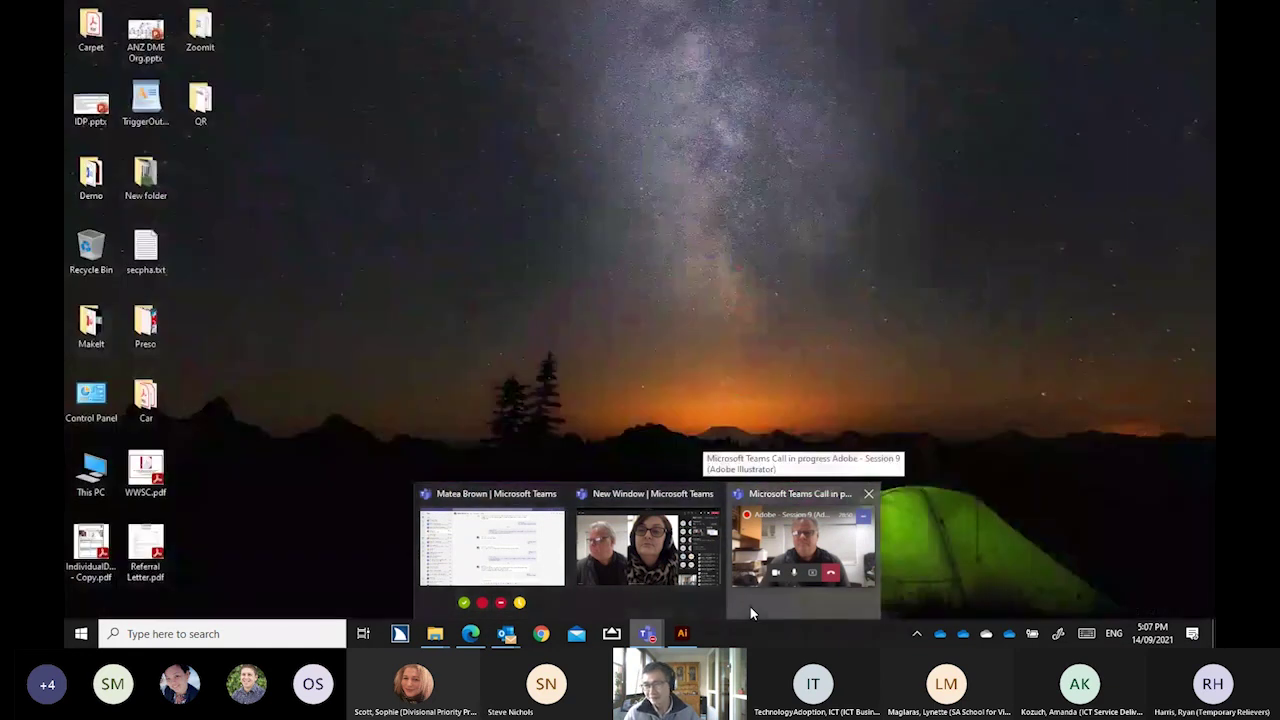
pyautogui.click(750, 606)
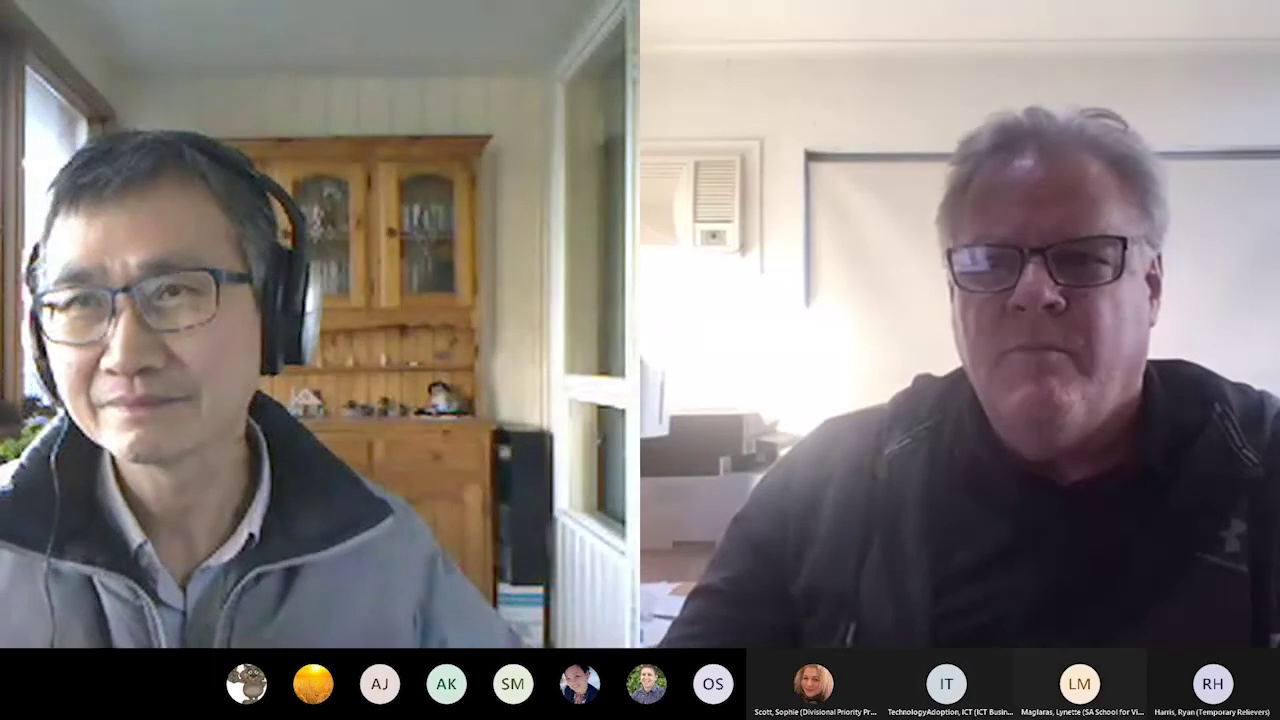
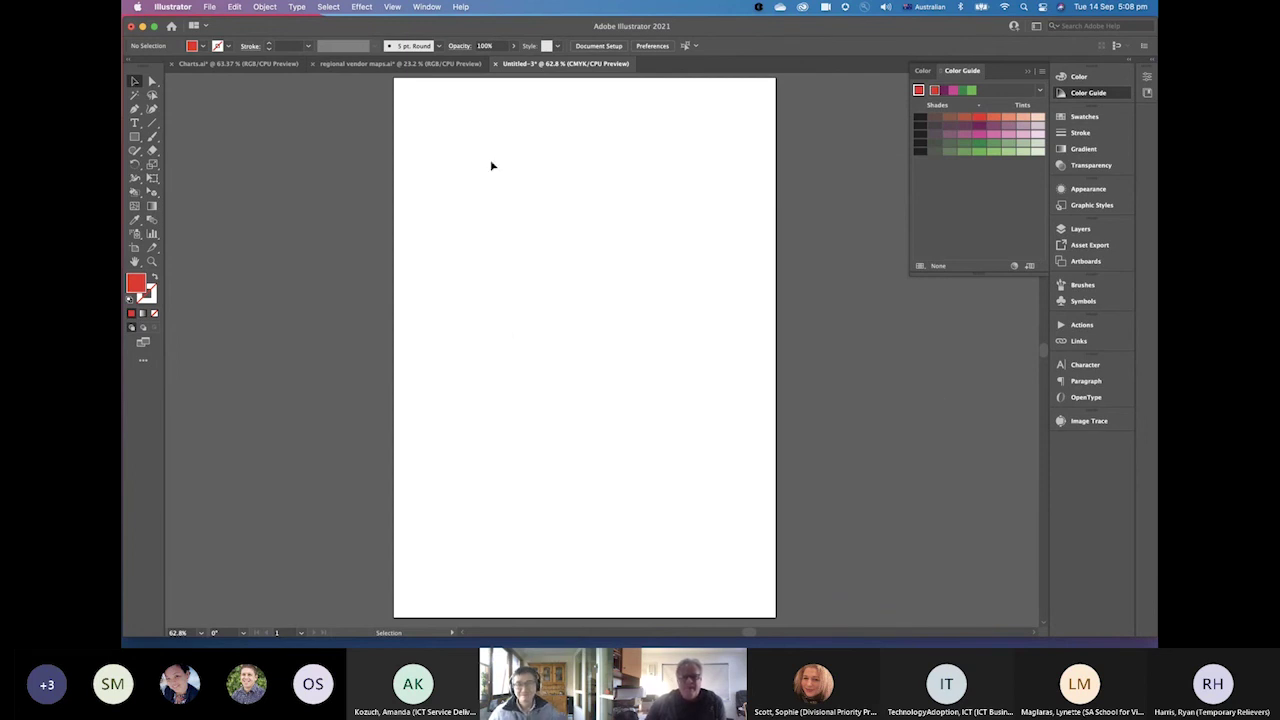
# Open the Charts symbol library, move it beside the artboard's edge and enlarge it to show all its symbols
pyautogui.click(427, 8)
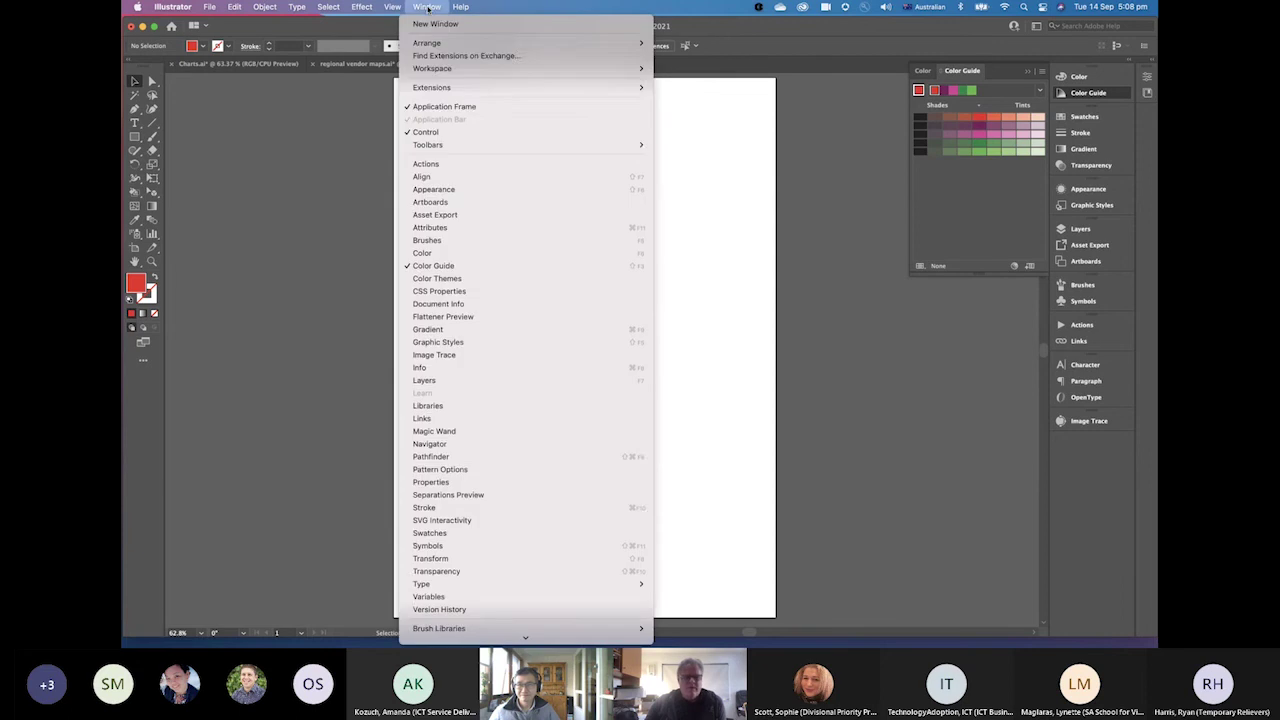
pyautogui.moveTo(471, 596)
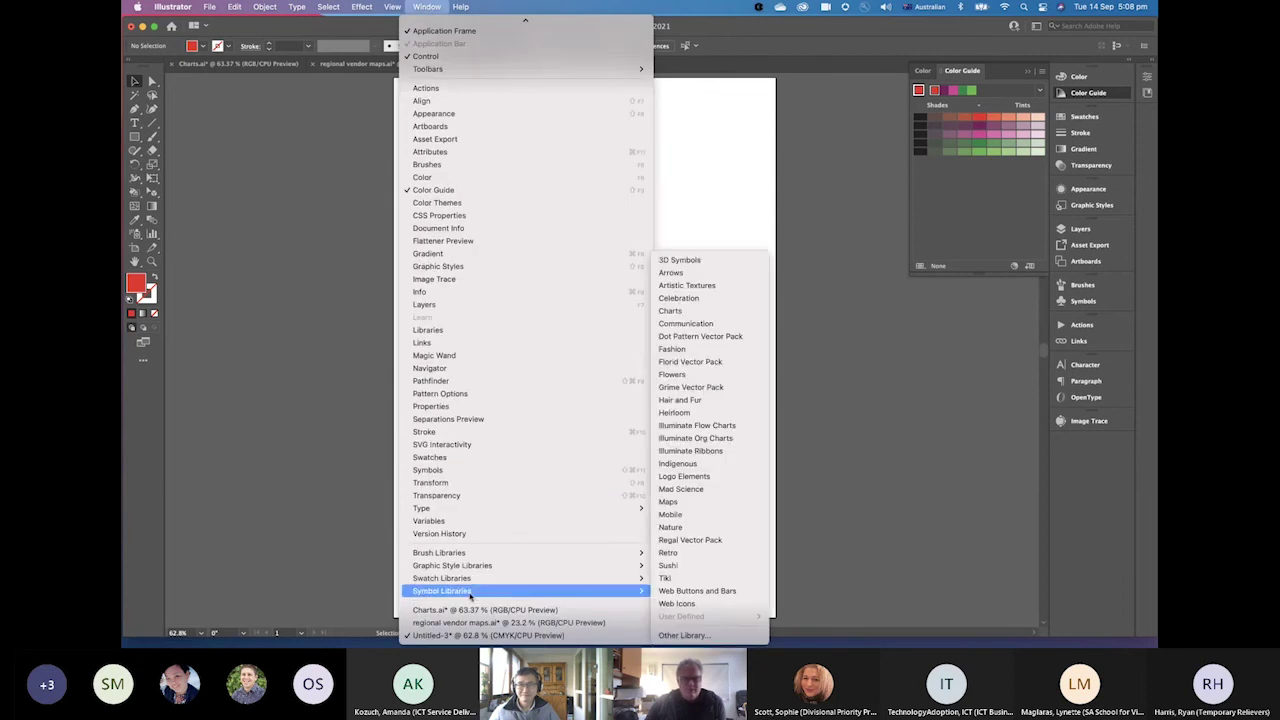
pyautogui.moveTo(461, 556)
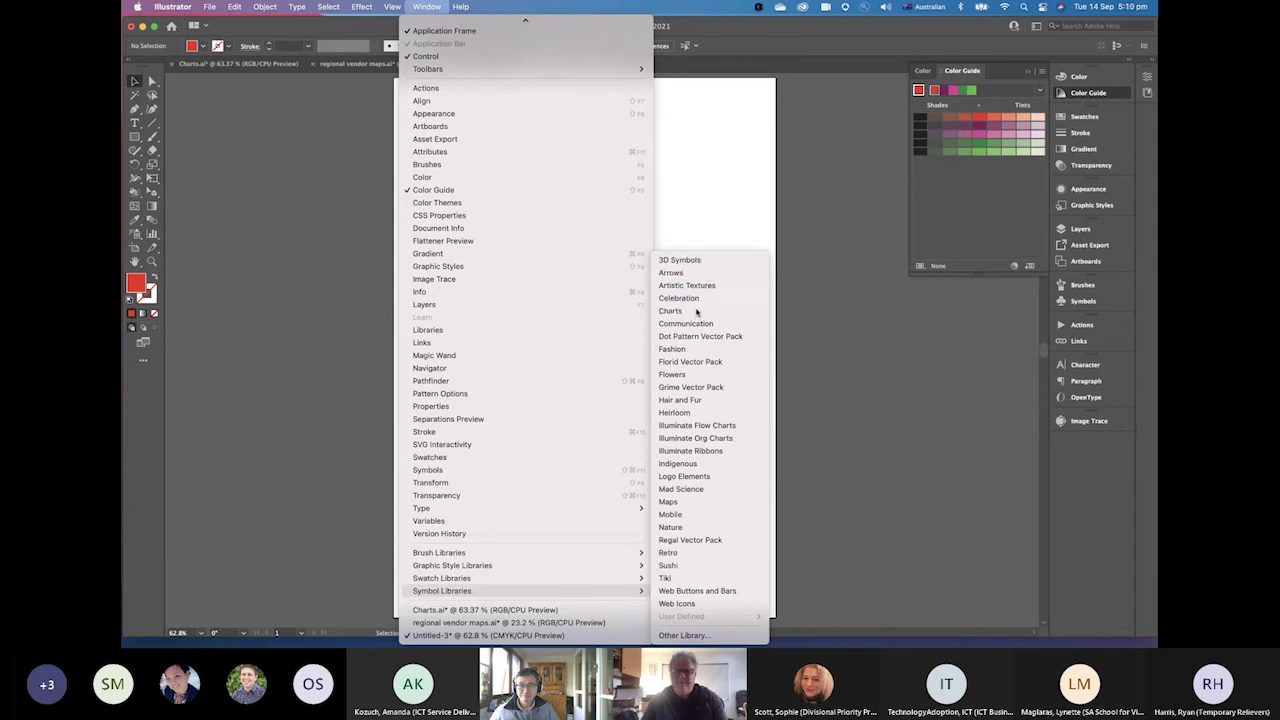
pyautogui.click(697, 311)
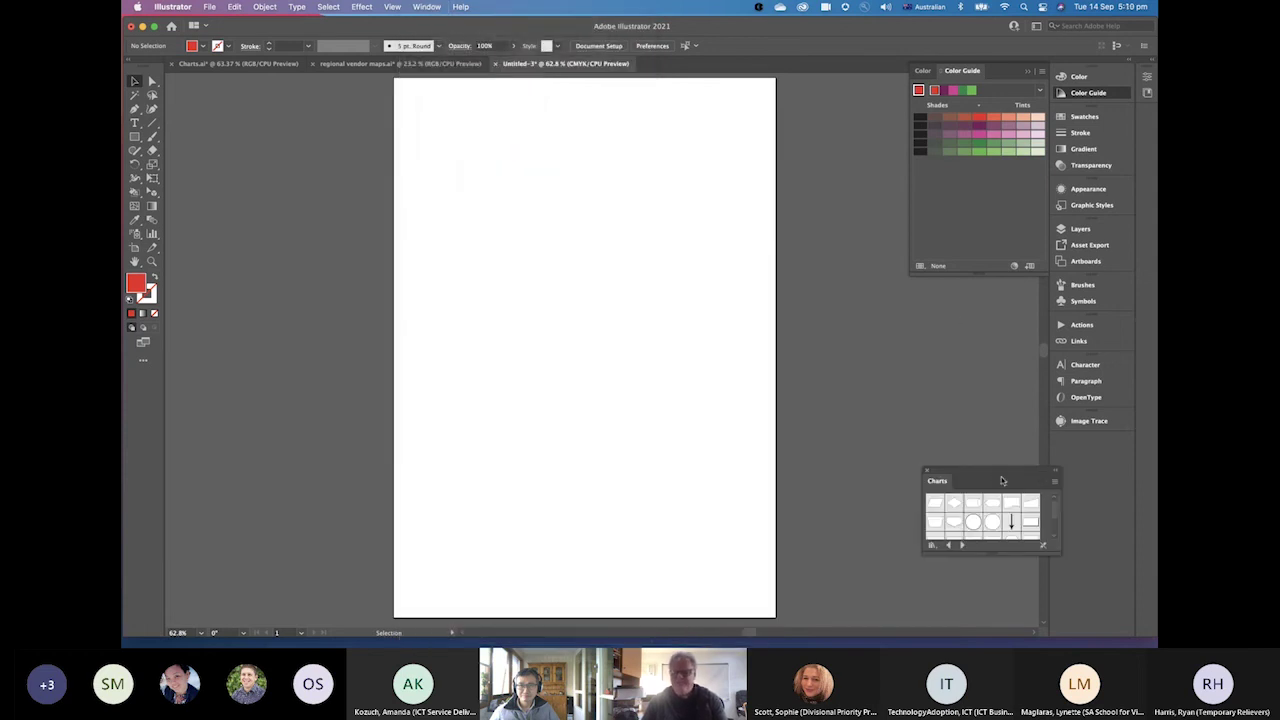
pyautogui.moveTo(993, 474); pyautogui.dragTo(796, 265)
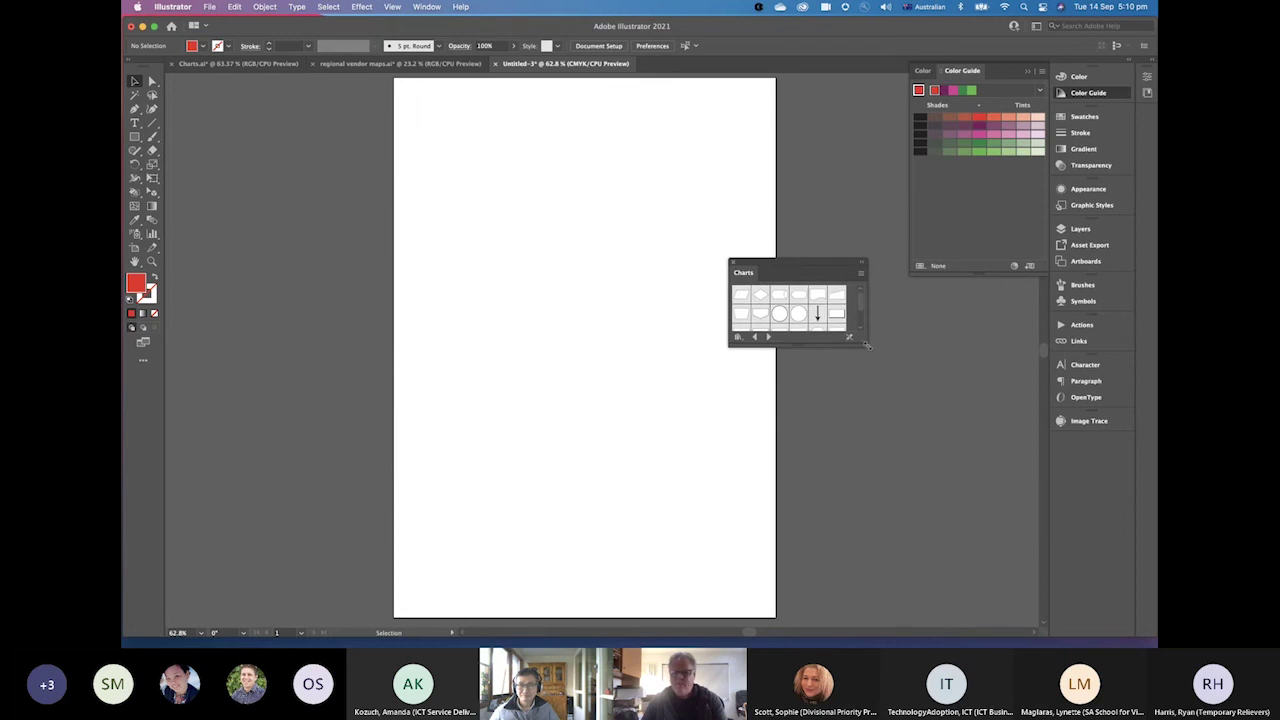
pyautogui.moveTo(864, 345); pyautogui.dragTo(904, 421)
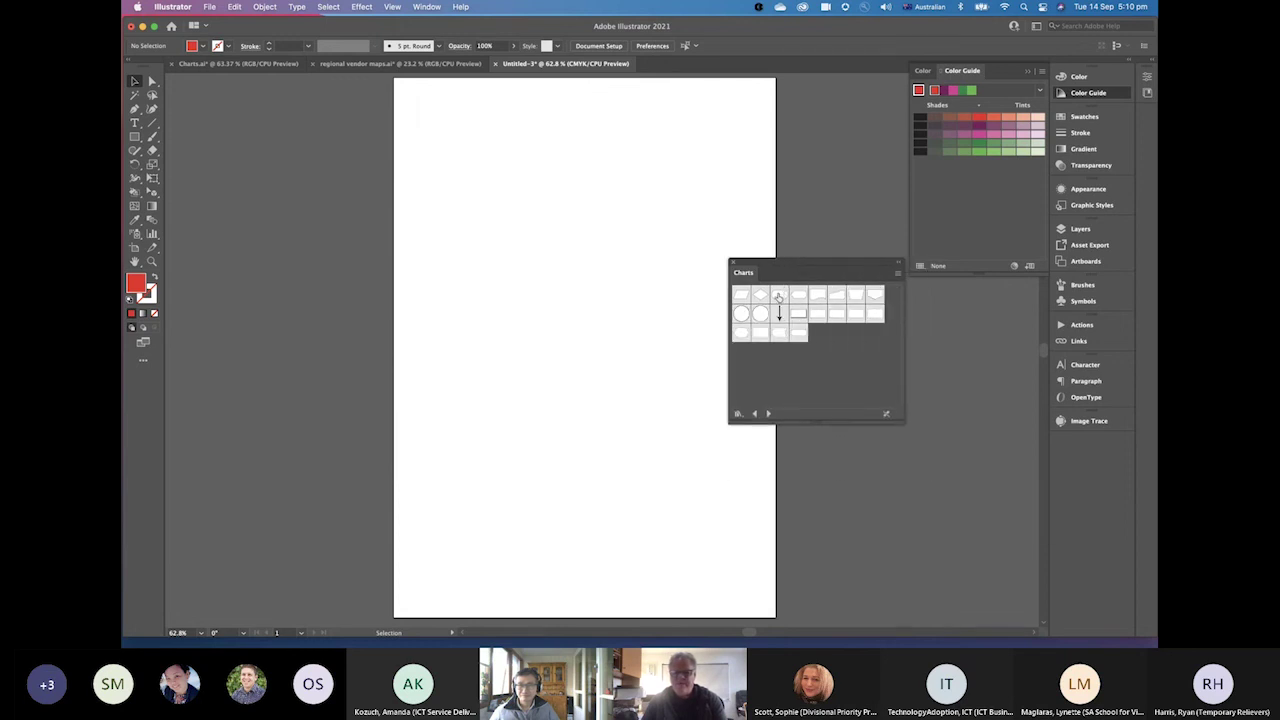
# Place the Direct Data, Data Input-Output, Org. Chart - Connector and Org. Chart - Executive symbols on the blank artboard
pyautogui.moveTo(779, 294); pyautogui.dragTo(461, 166)
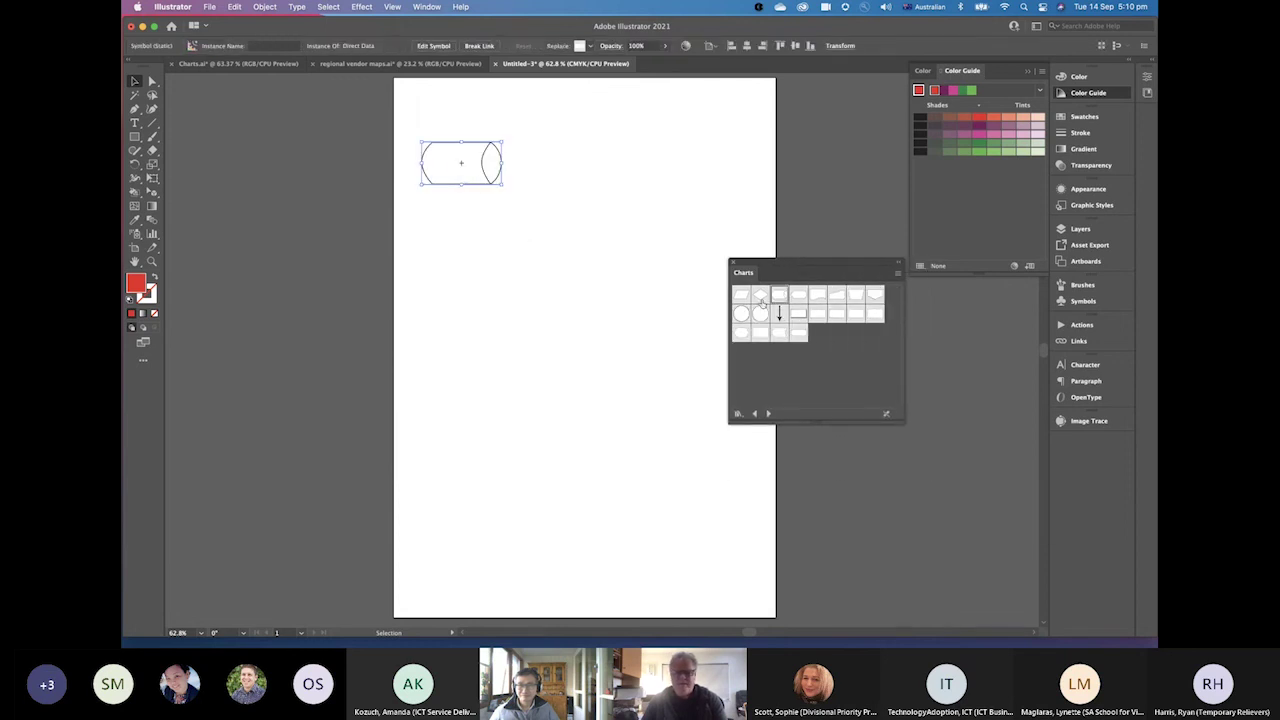
pyautogui.moveTo(745, 298); pyautogui.dragTo(580, 145)
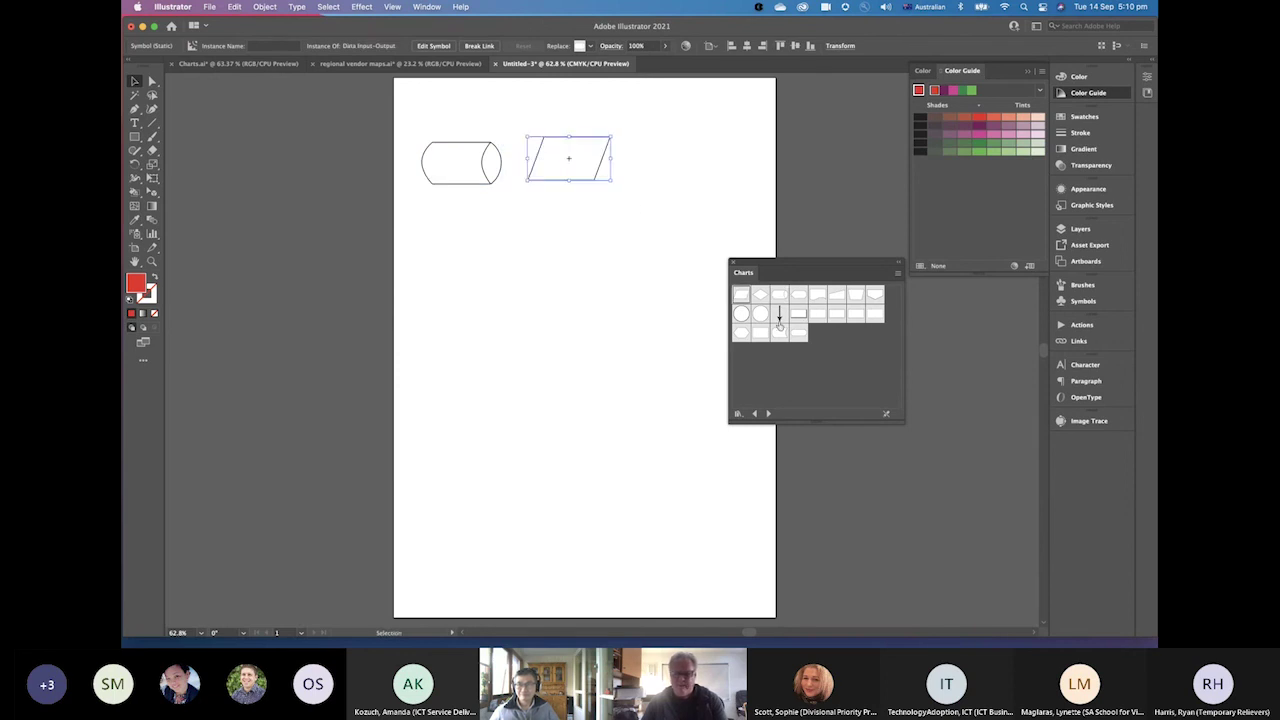
pyautogui.moveTo(779, 318); pyautogui.dragTo(538, 330)
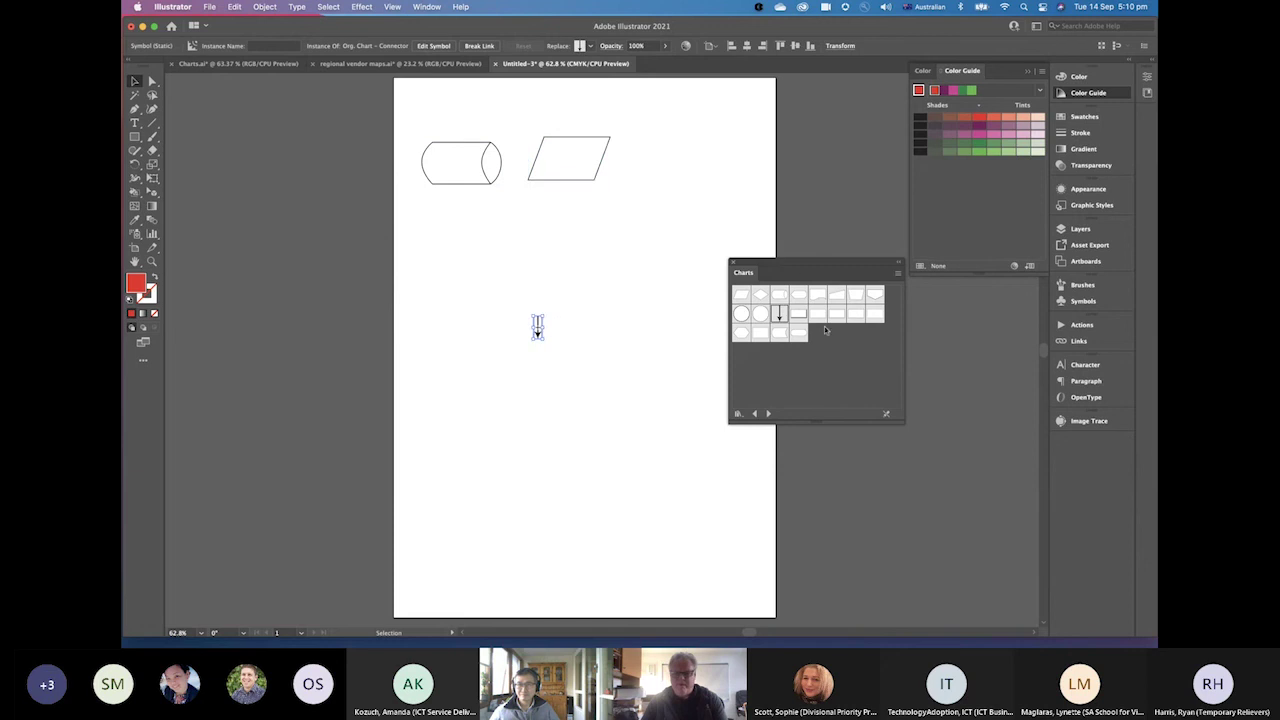
pyautogui.moveTo(663, 170); pyautogui.dragTo(690, 143)
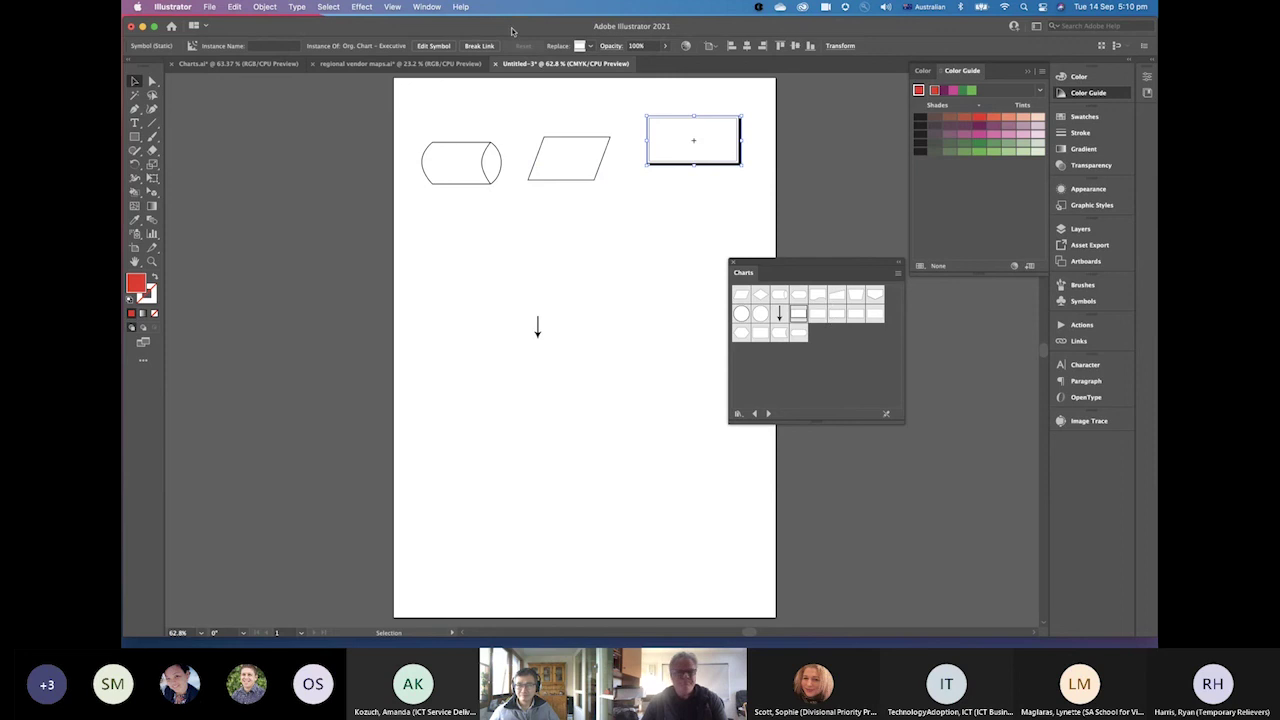
# Open the Mad Science symbol library alongside the Charts library
pyautogui.click(427, 6)
pyautogui.scroll(-3, 455, 450)
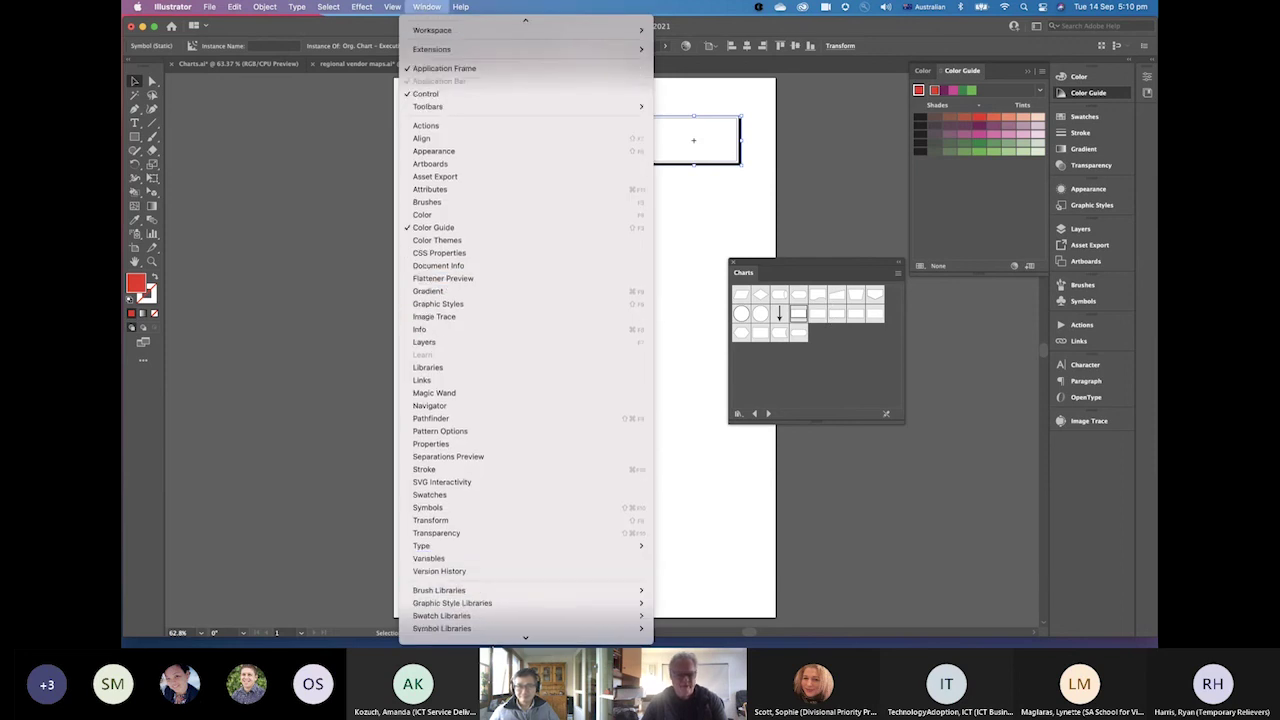
pyautogui.moveTo(441, 590)
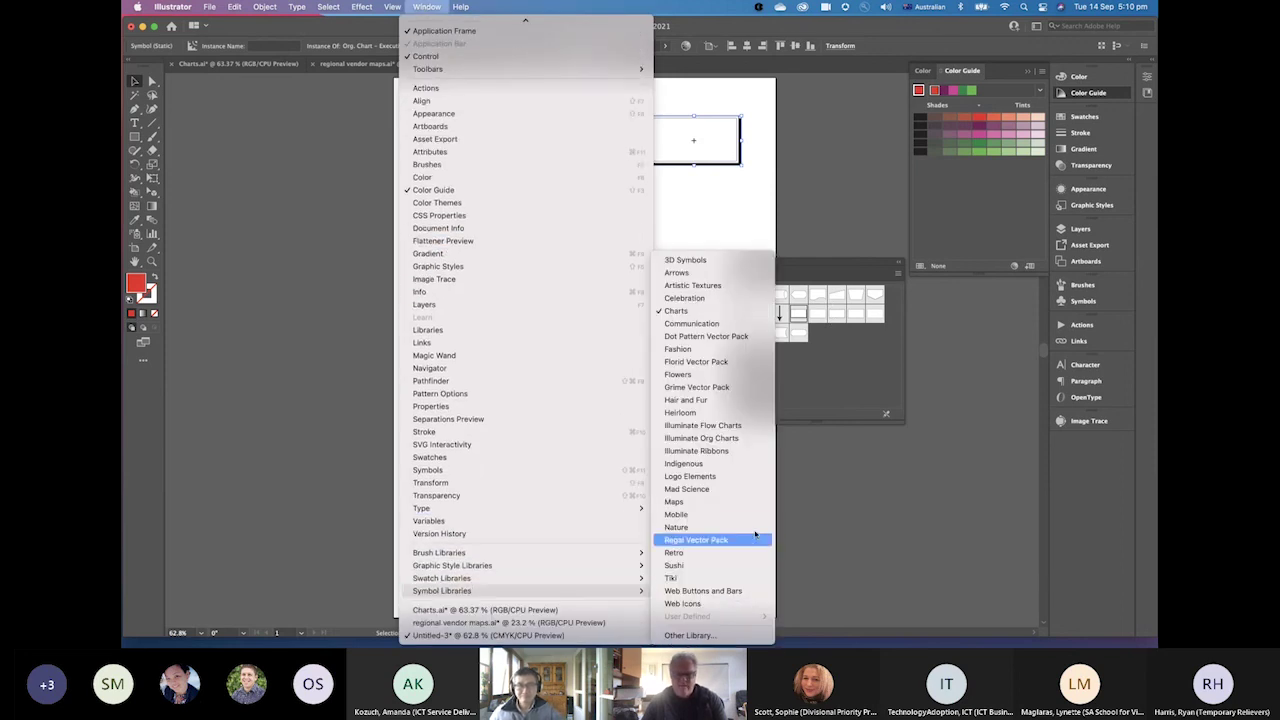
pyautogui.click(705, 490)
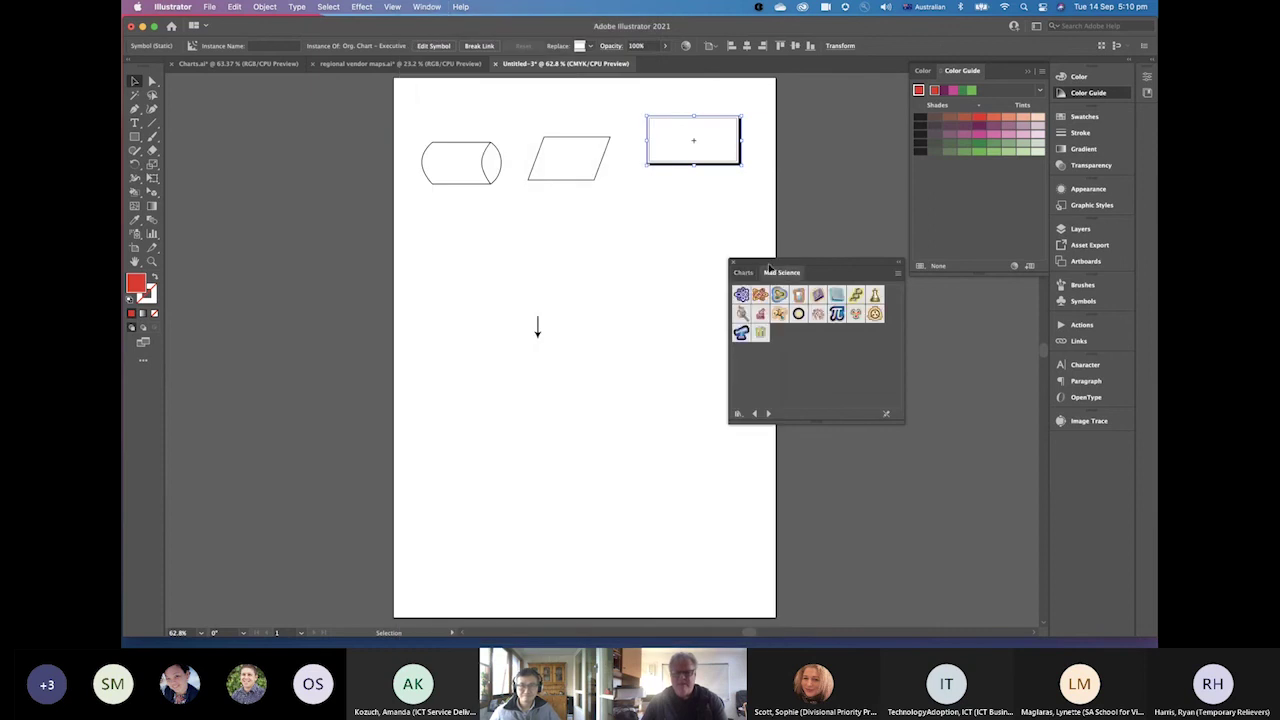
# Move the symbol library panel to the artboard's edge and place the Mad Science Beaker and Pi symbols mid-page
pyautogui.moveTo(801, 263); pyautogui.dragTo(573, 310)
pyautogui.moveTo(597, 352); pyautogui.dragTo(631, 397)
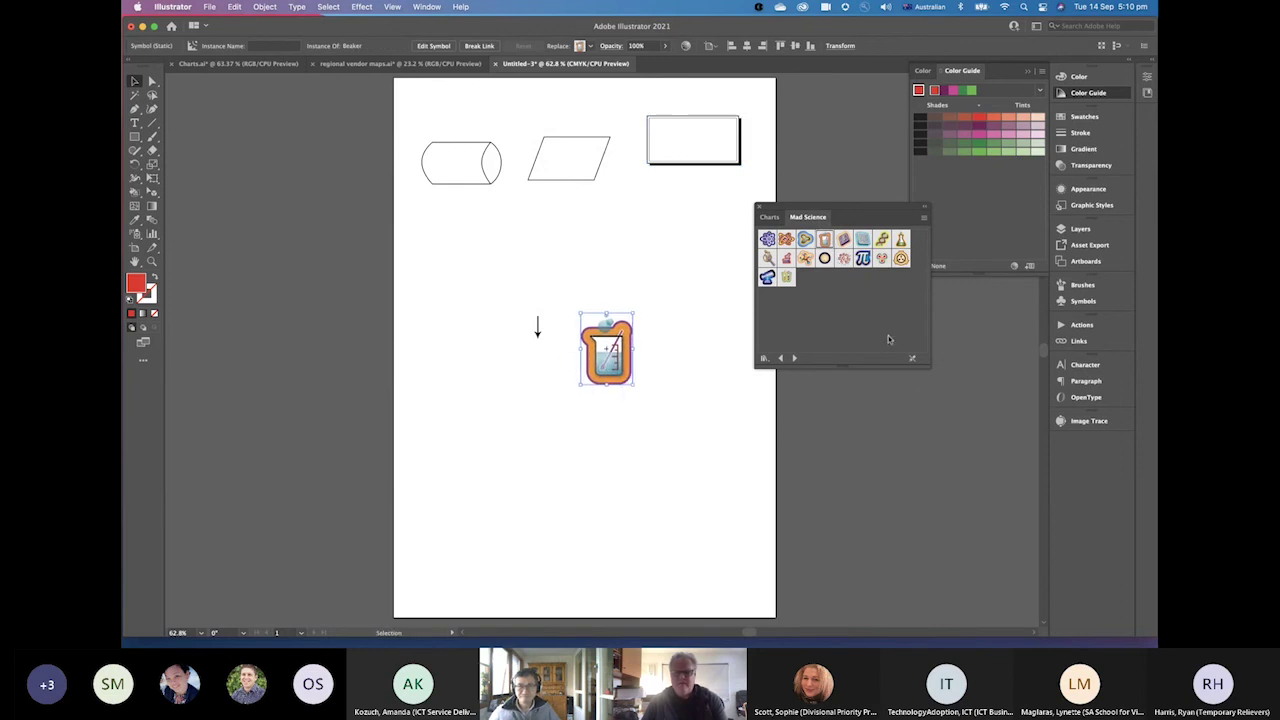
pyautogui.moveTo(863, 258); pyautogui.dragTo(697, 408)
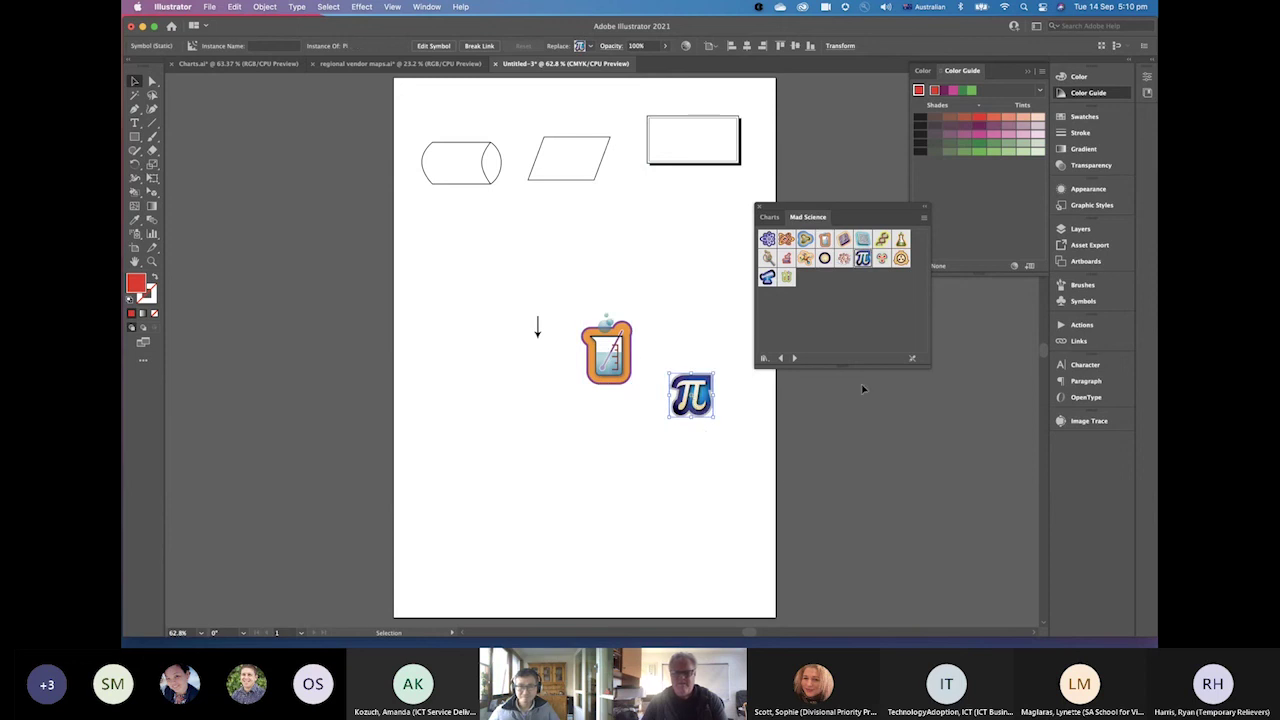
pyautogui.click(609, 362)
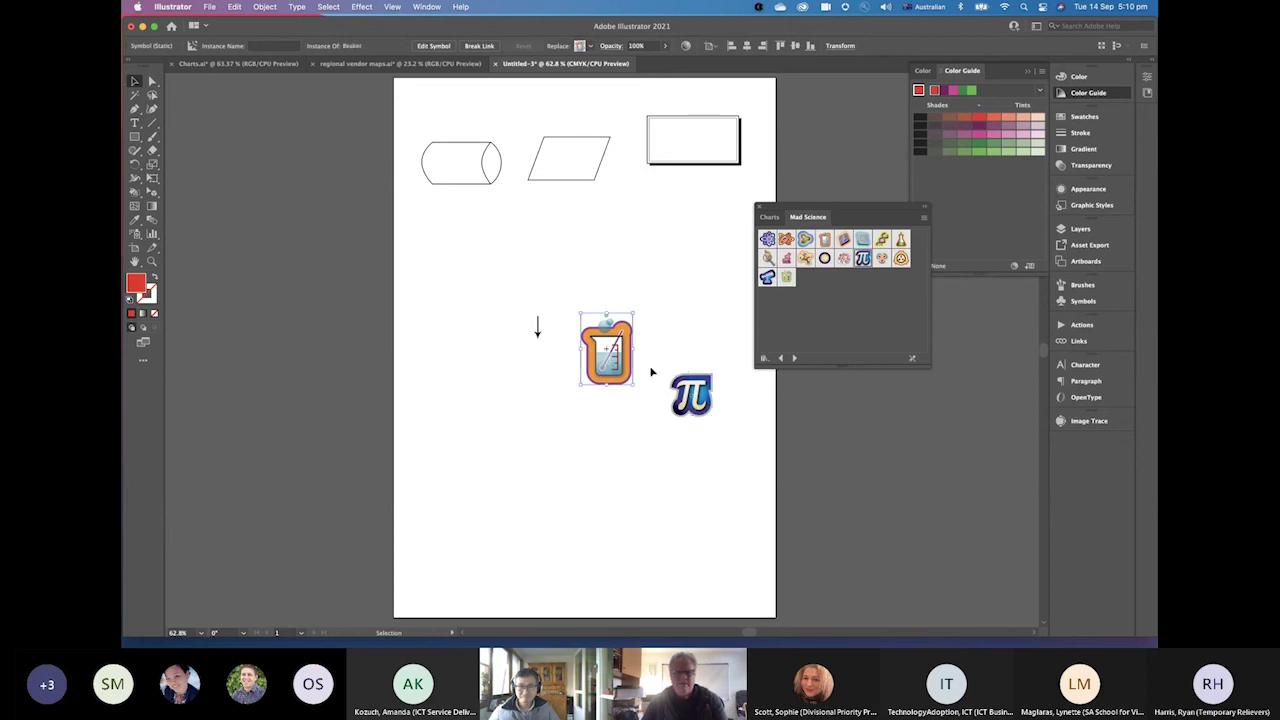
pyautogui.click(697, 412)
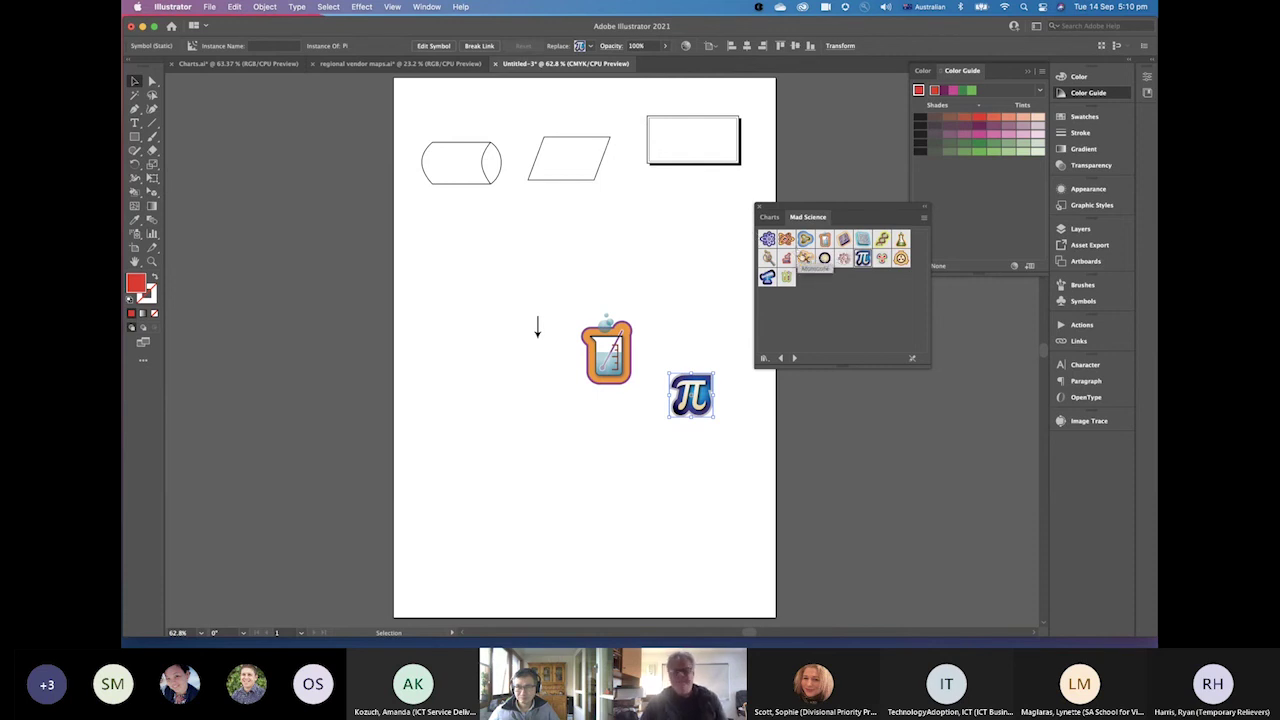
# Activate the Symbol Sprayer tool, open the Hair and Fur symbol library and choose its first hair symbol
pyautogui.click(140, 238)
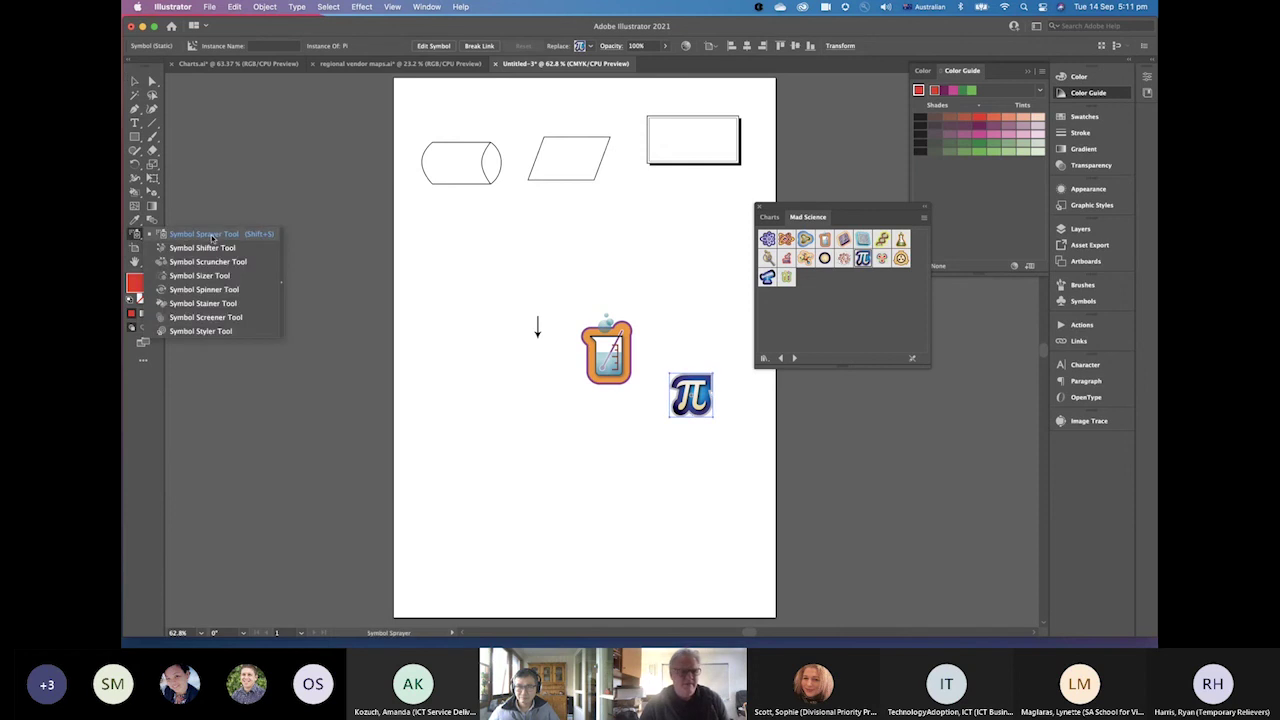
pyautogui.click(212, 238)
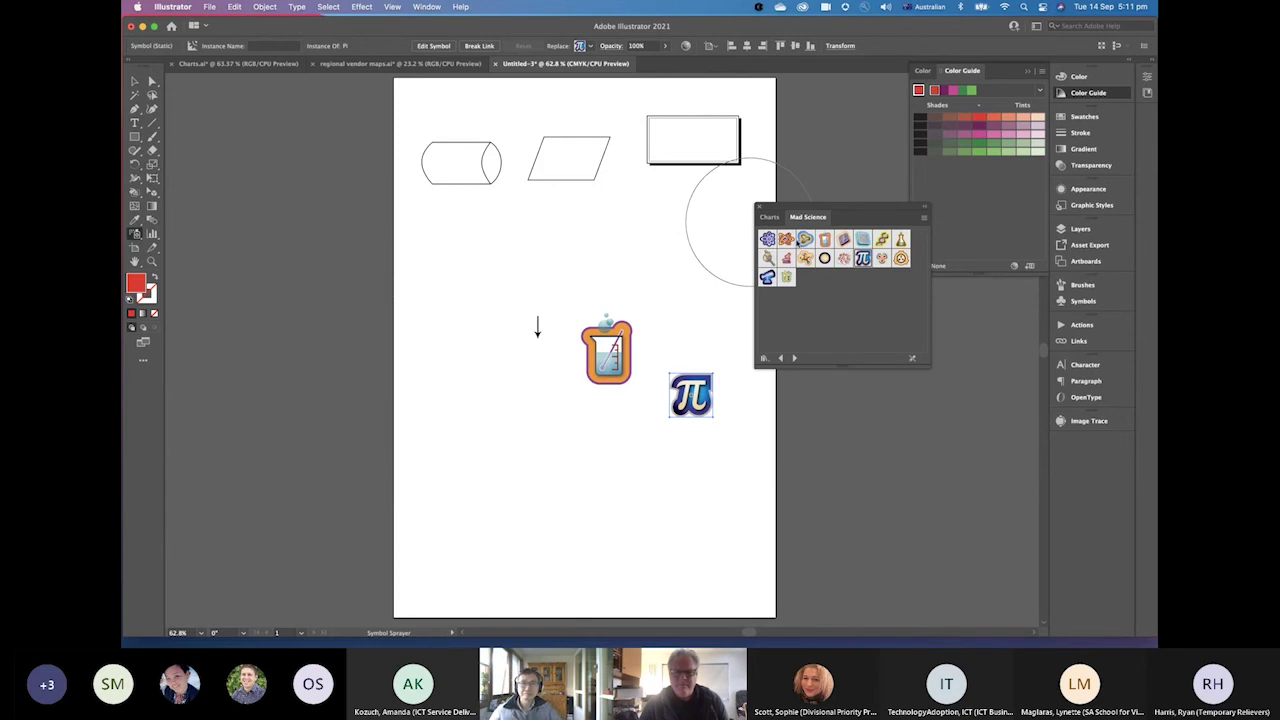
pyautogui.click(427, 7)
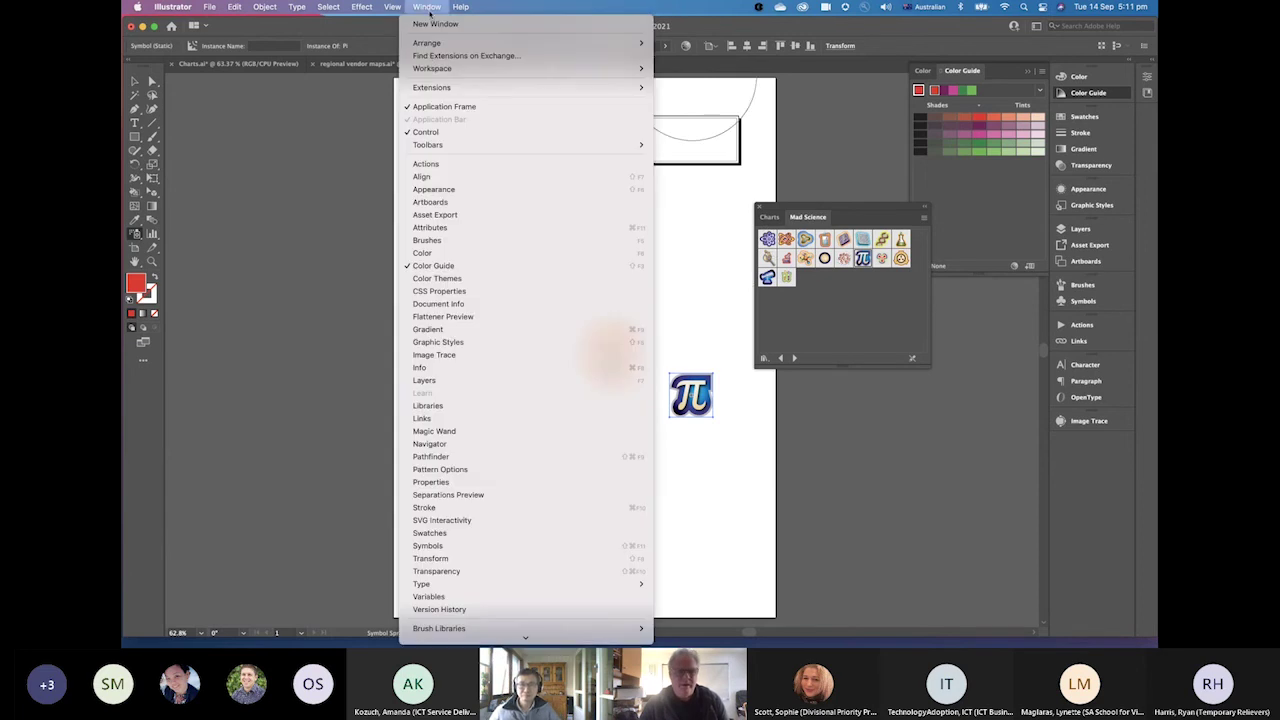
pyautogui.moveTo(571, 593)
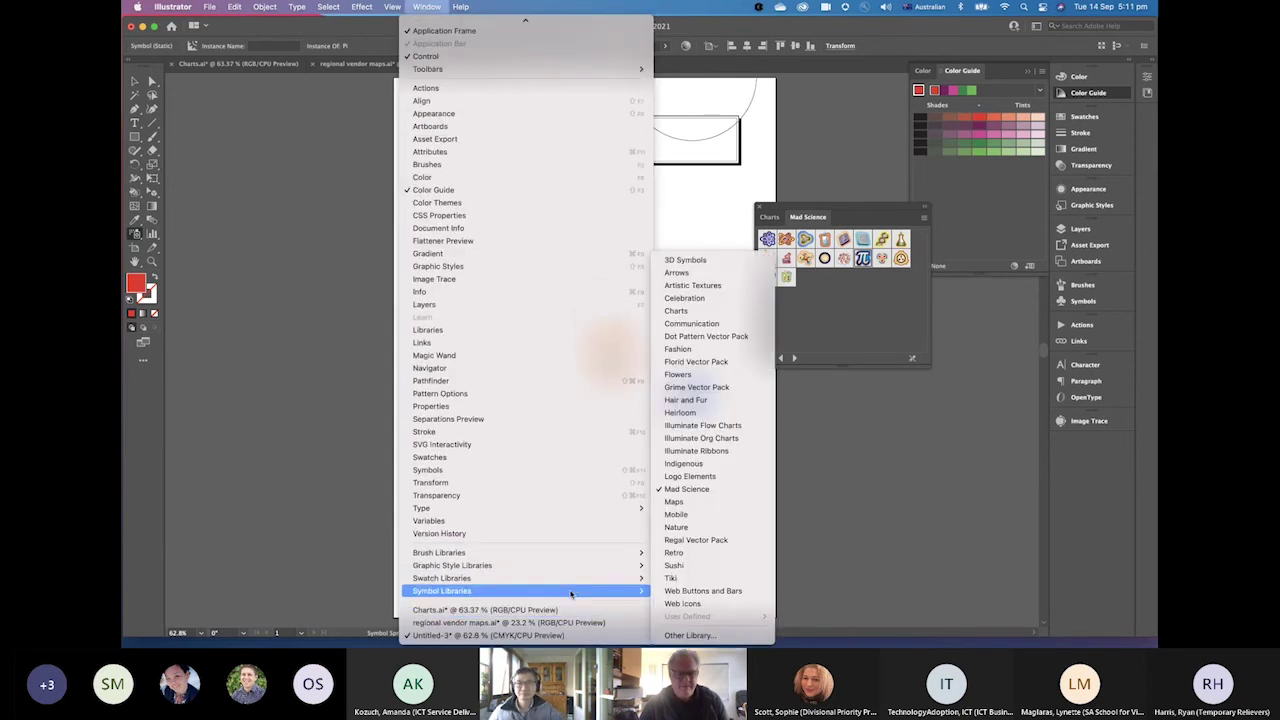
pyautogui.click(697, 400)
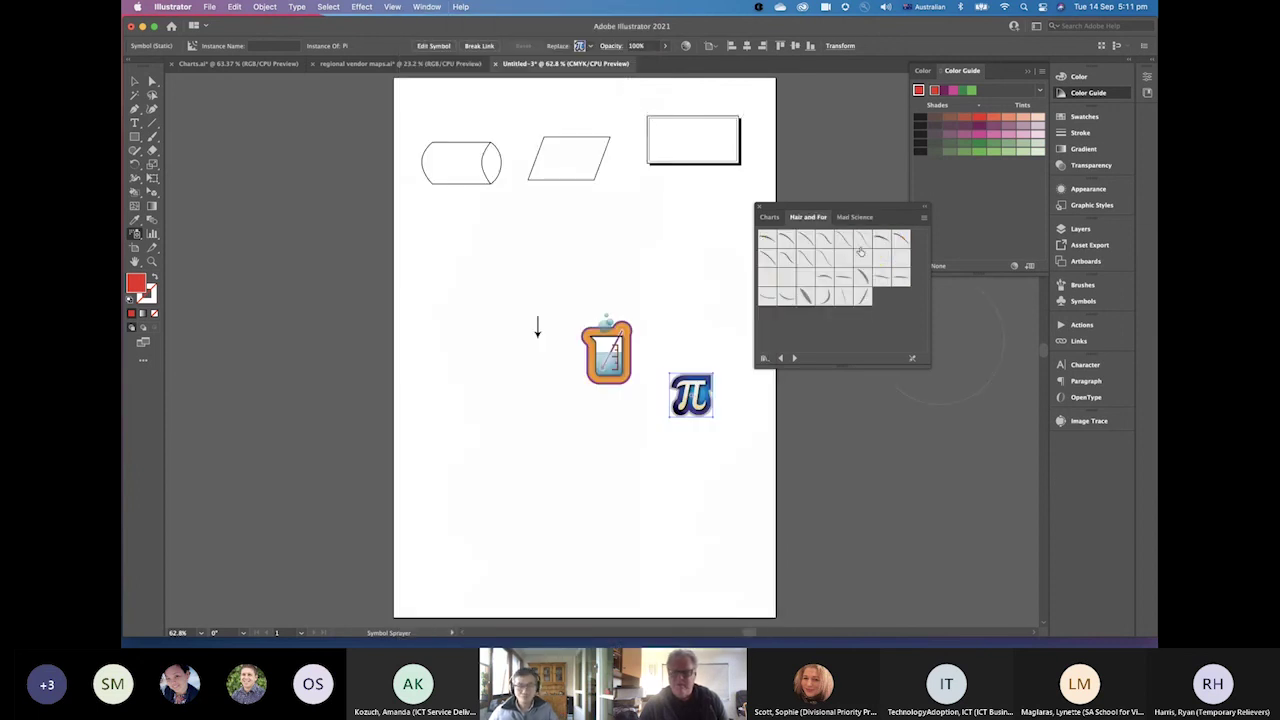
pyautogui.click(767, 241)
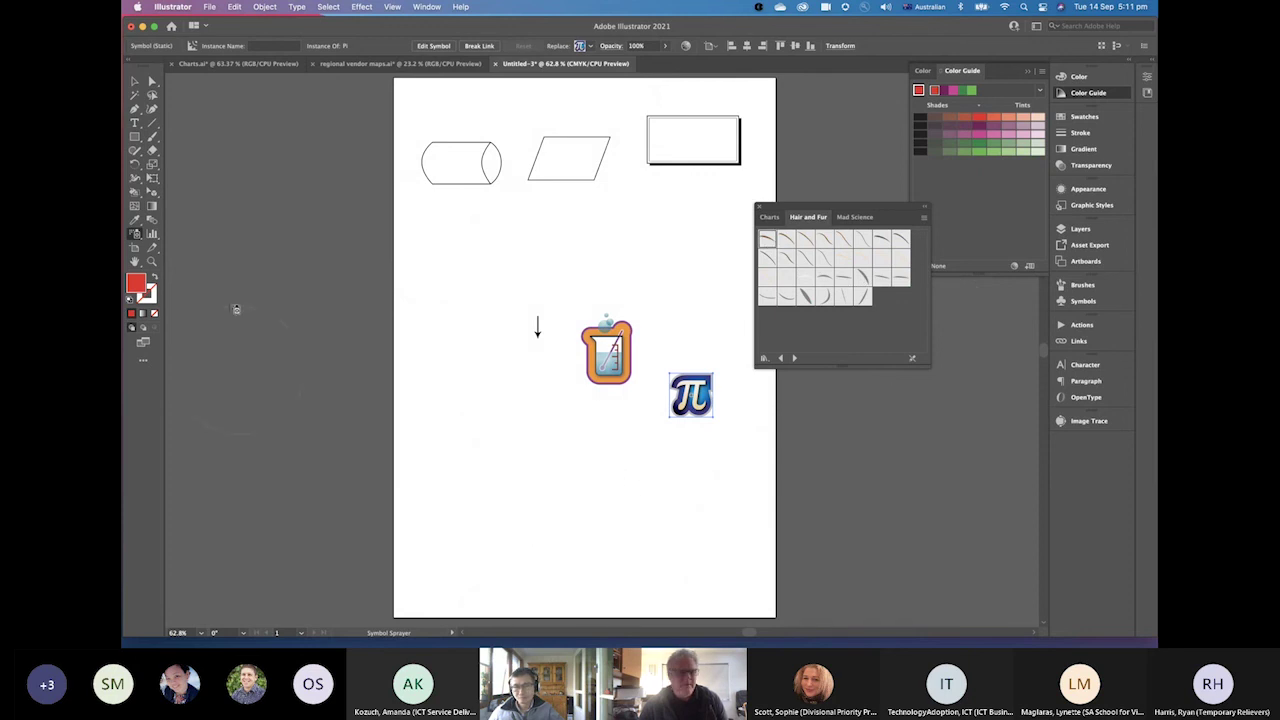
# Spray the chosen hair symbol across the empty lower part of the artboard, below the beaker and Pi symbols
pyautogui.click(136, 233)
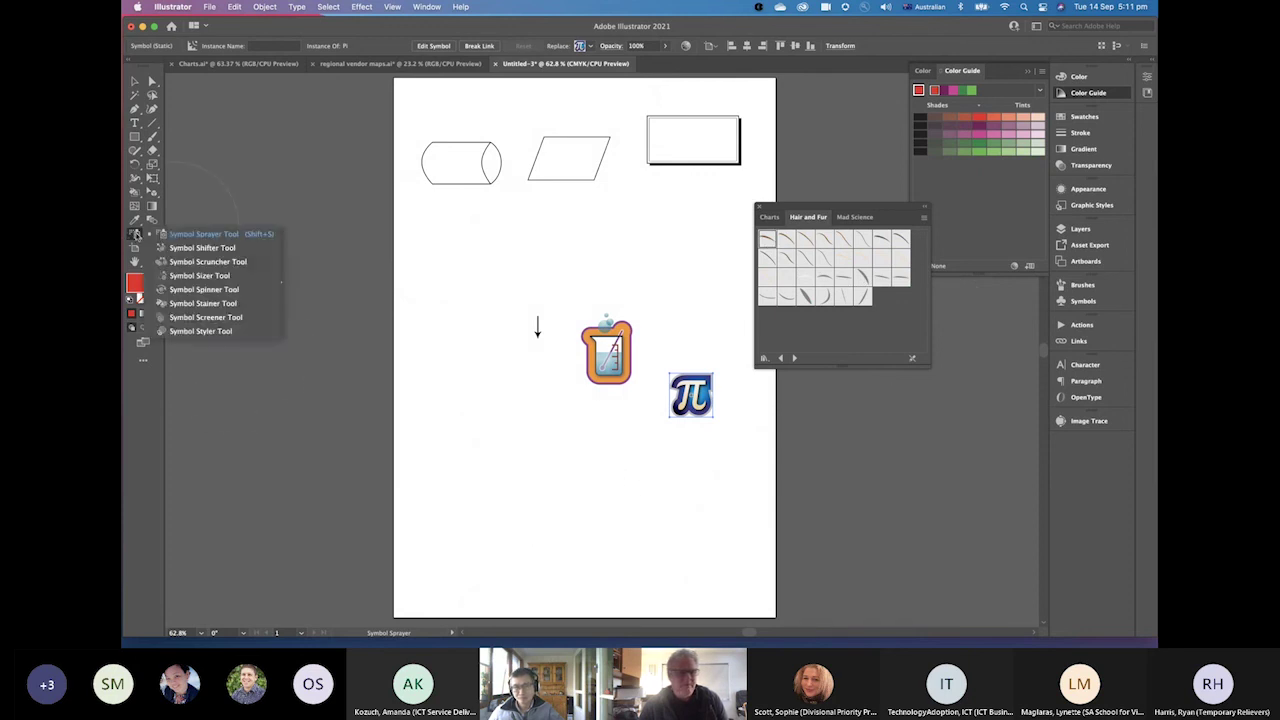
pyautogui.click(185, 238)
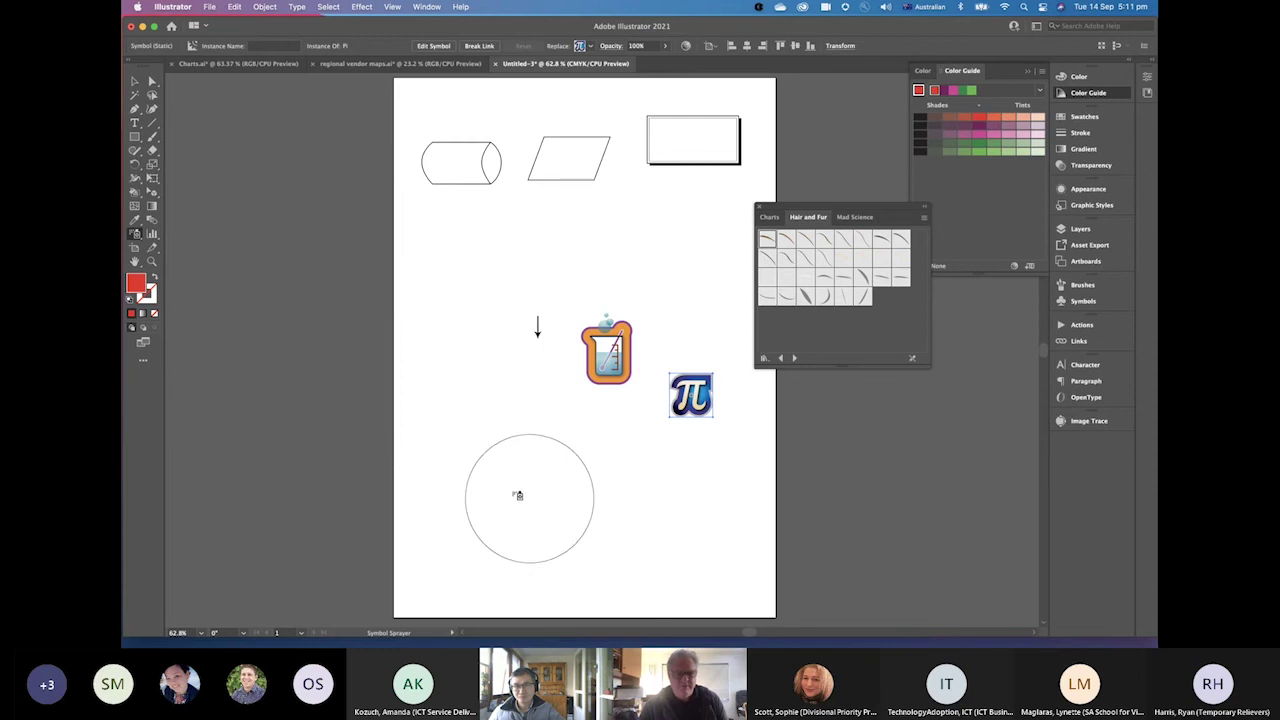
pyautogui.click(512, 490)
pyautogui.click(655, 500)
pyautogui.moveTo(685, 540)
pyautogui.mouseDown()
pyautogui.moveTo(514, 511)
pyautogui.moveTo(526, 507)
pyautogui.moveTo(508, 482)
pyautogui.moveTo(580, 539)
pyautogui.moveTo(533, 467)
pyautogui.moveTo(562, 466)
pyautogui.moveTo(515, 446)
pyautogui.mouseUp()
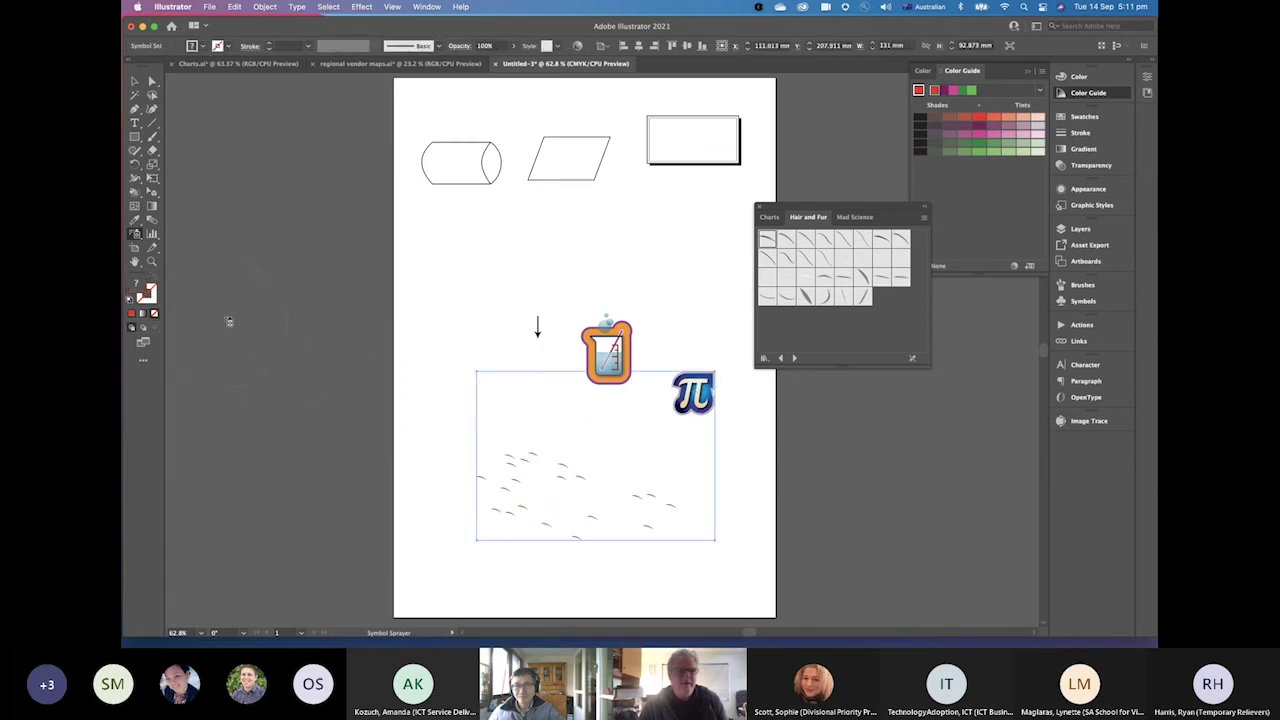
# Set the Symbol Sprayer's intensity to 10 and spray more hairs over the existing symbol set
pyautogui.click(136, 238)
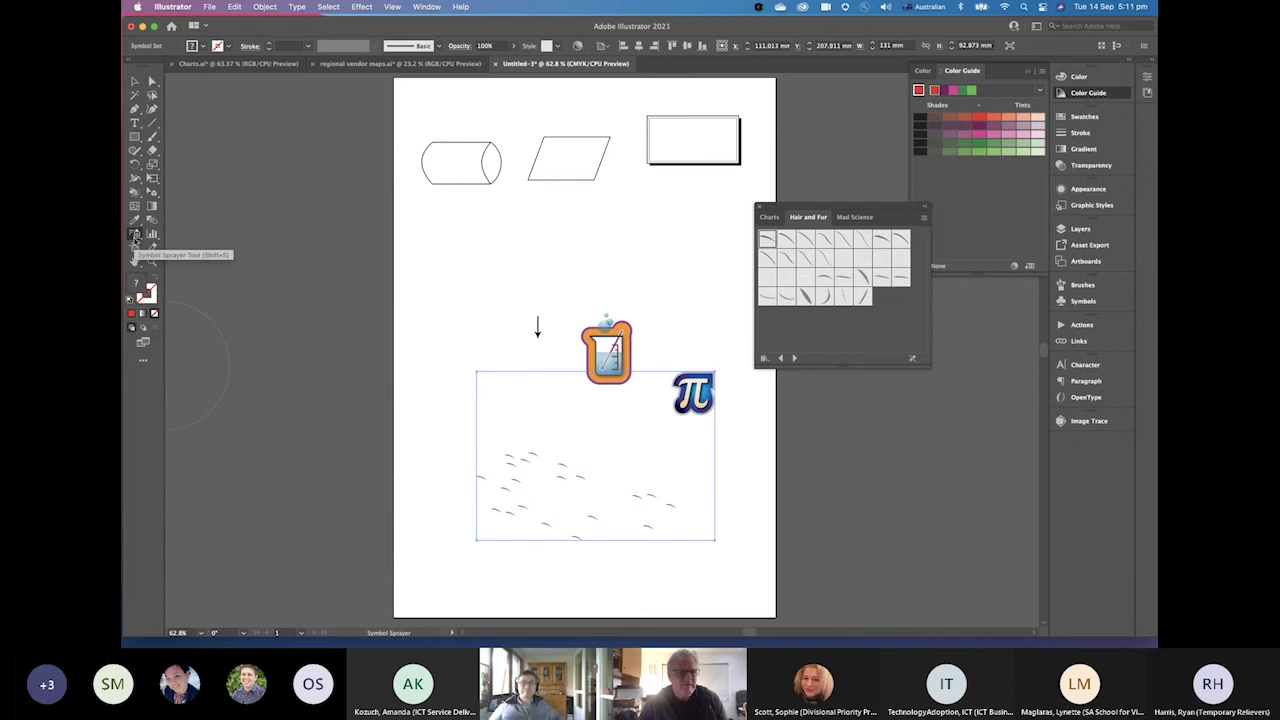
pyautogui.doubleClick(136, 236)
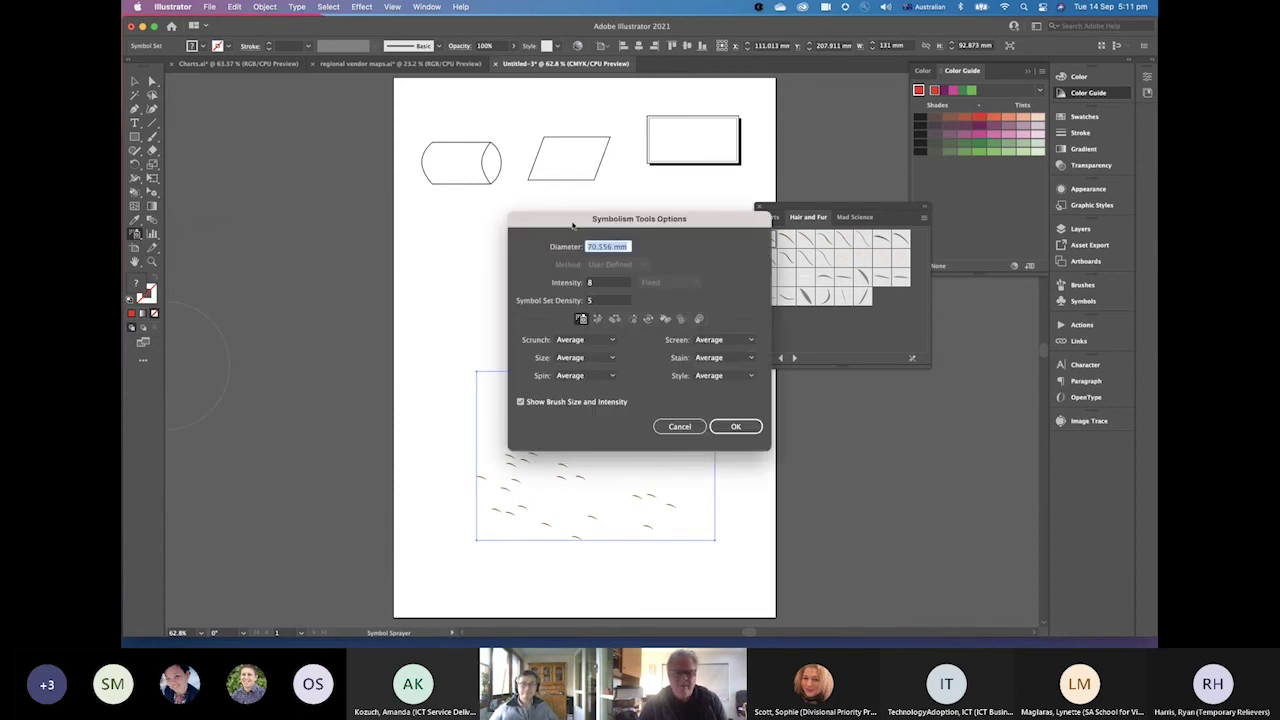
pyautogui.moveTo(573, 226); pyautogui.dragTo(808, 175)
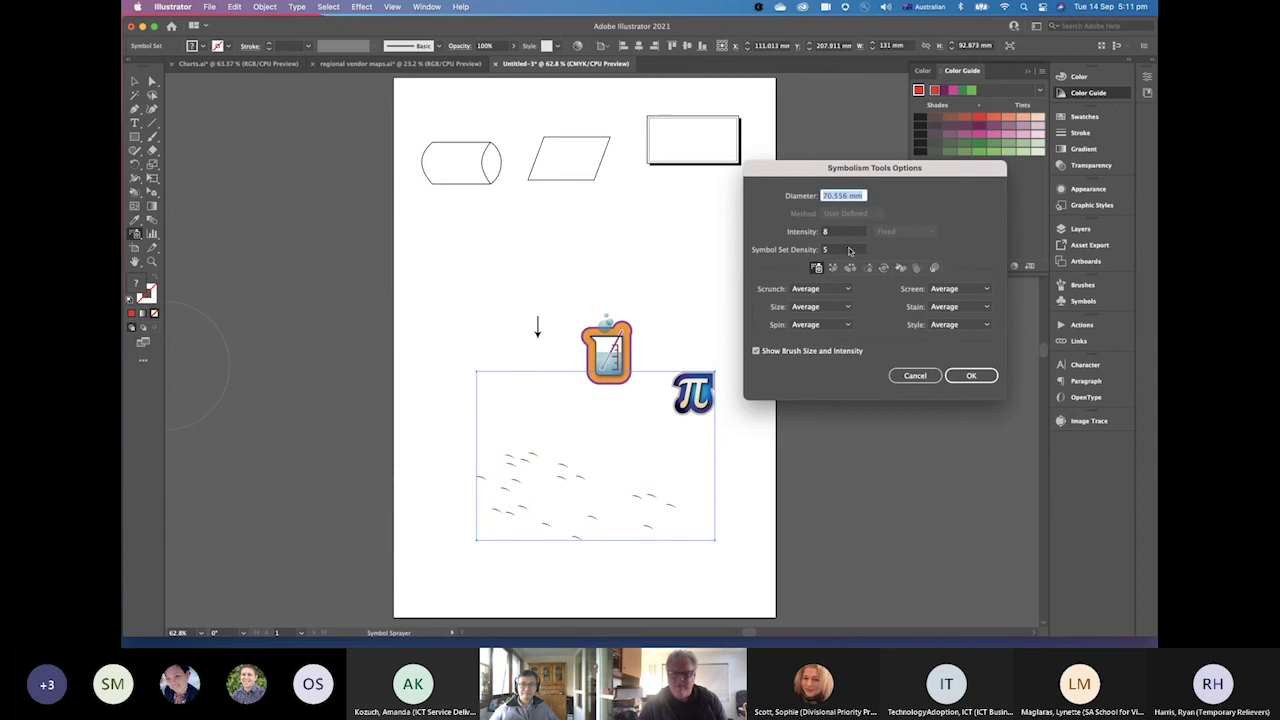
pyautogui.press('Tab')
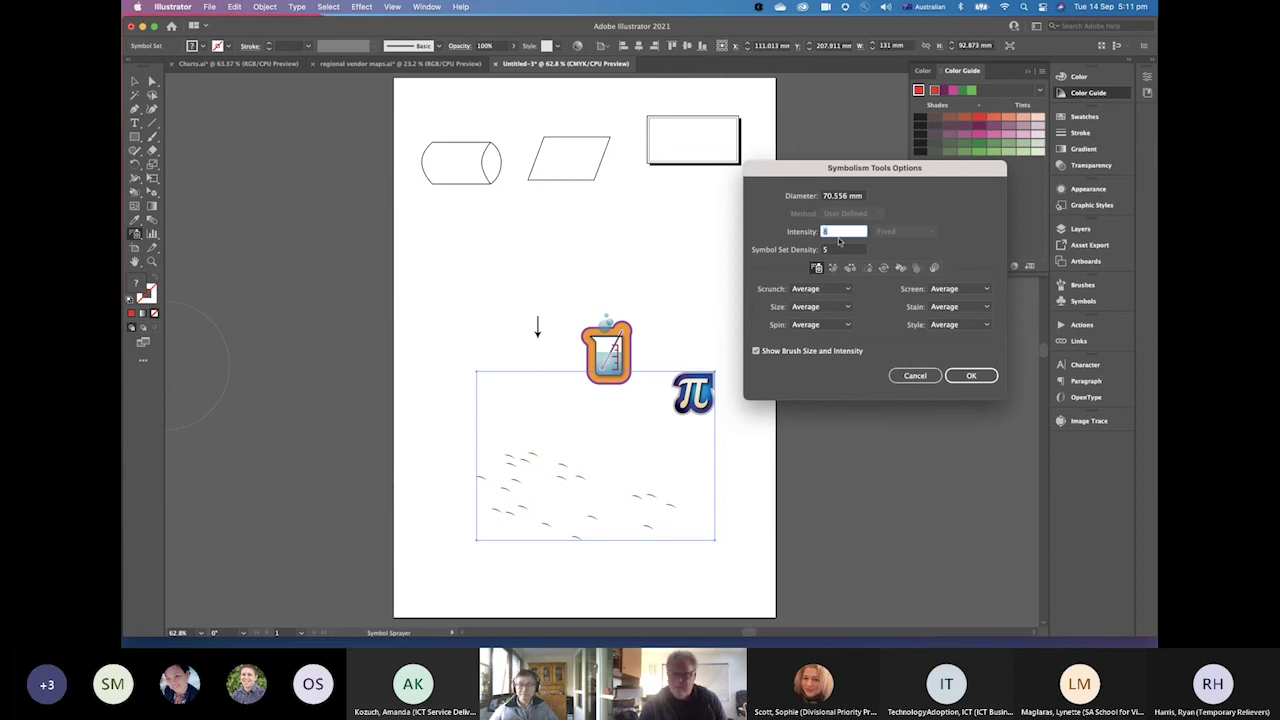
pyautogui.write('50')
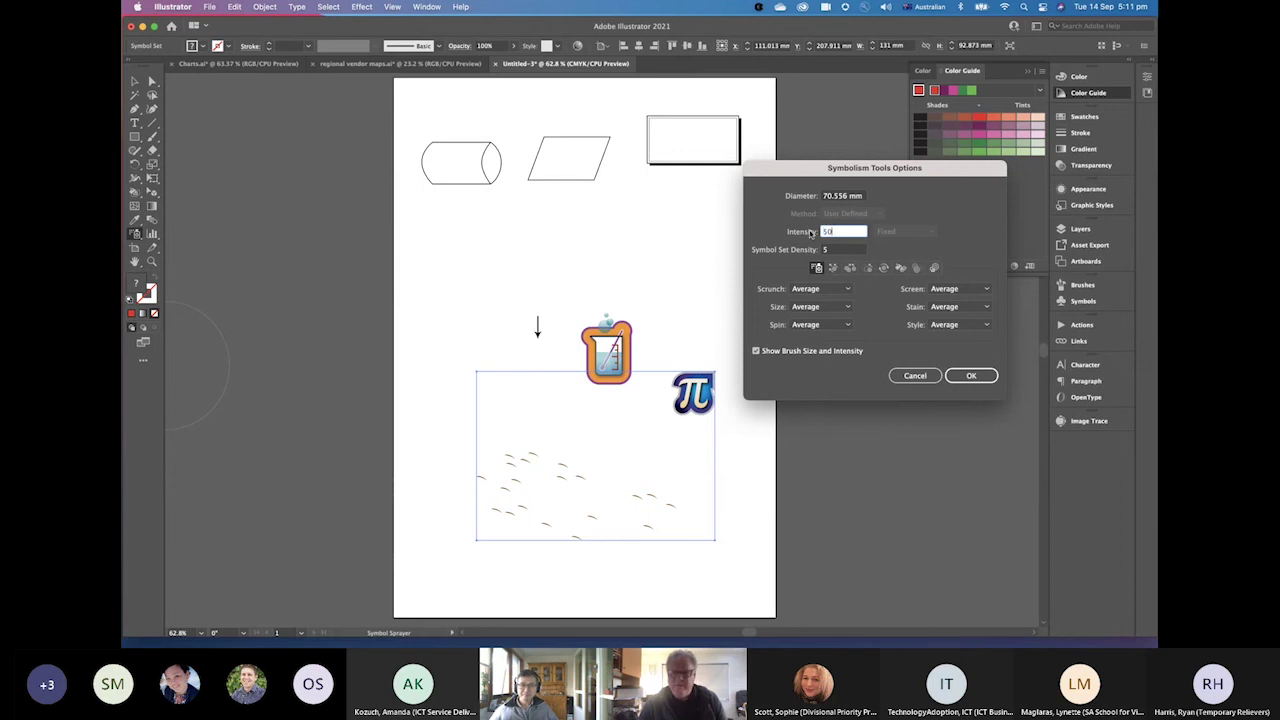
pyautogui.press('Tab')
pyautogui.write('10')
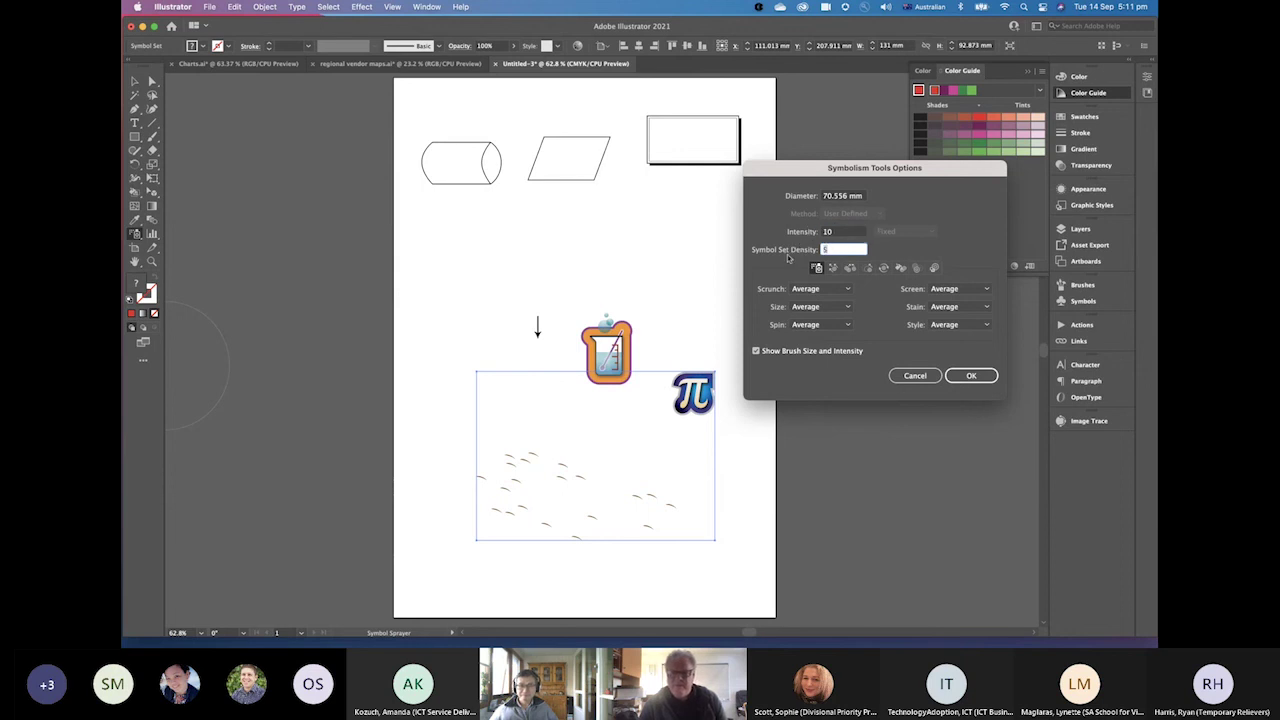
pyautogui.press('Tab')
pyautogui.click(971, 375)
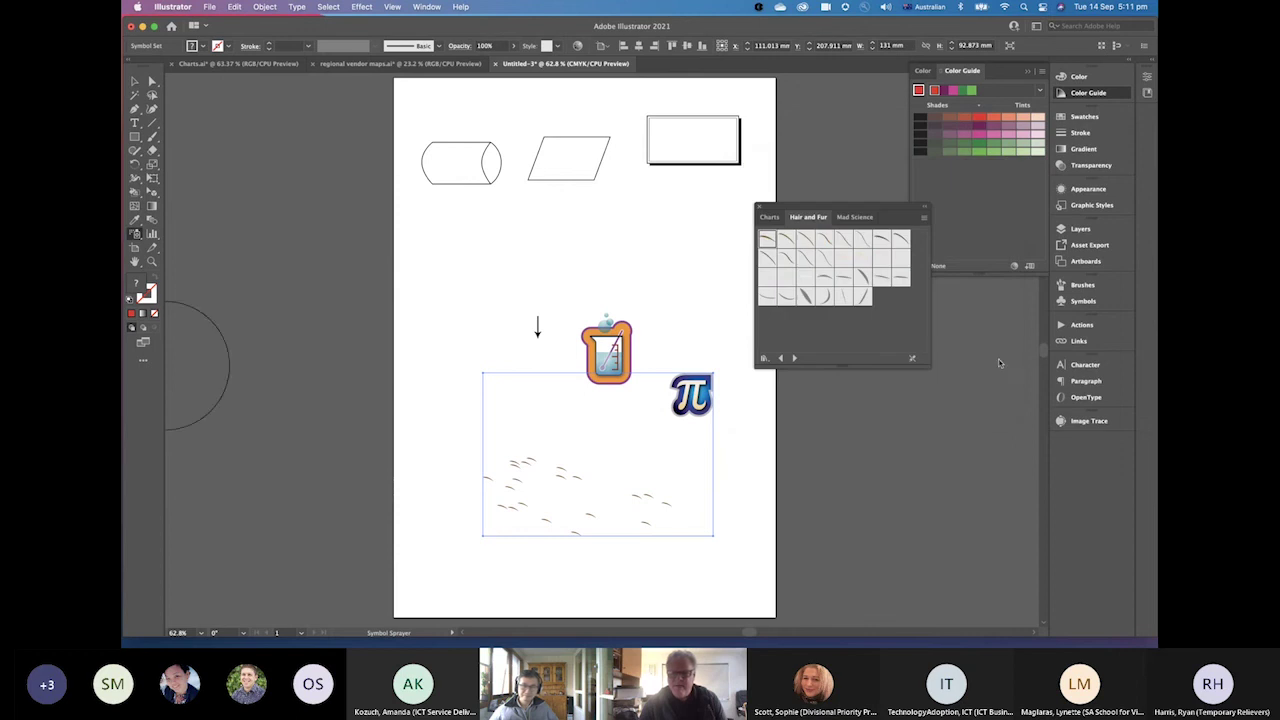
pyautogui.moveTo(605, 499)
pyautogui.mouseDown()
pyautogui.moveTo(586, 471)
pyautogui.moveTo(528, 471)
pyautogui.moveTo(586, 486)
pyautogui.moveTo(543, 489)
pyautogui.moveTo(565, 478)
pyautogui.moveTo(521, 467)
pyautogui.moveTo(553, 503)
pyautogui.moveTo(685, 501)
pyautogui.moveTo(577, 480)
pyautogui.moveTo(560, 491)
pyautogui.moveTo(564, 534)
pyautogui.mouseUp()
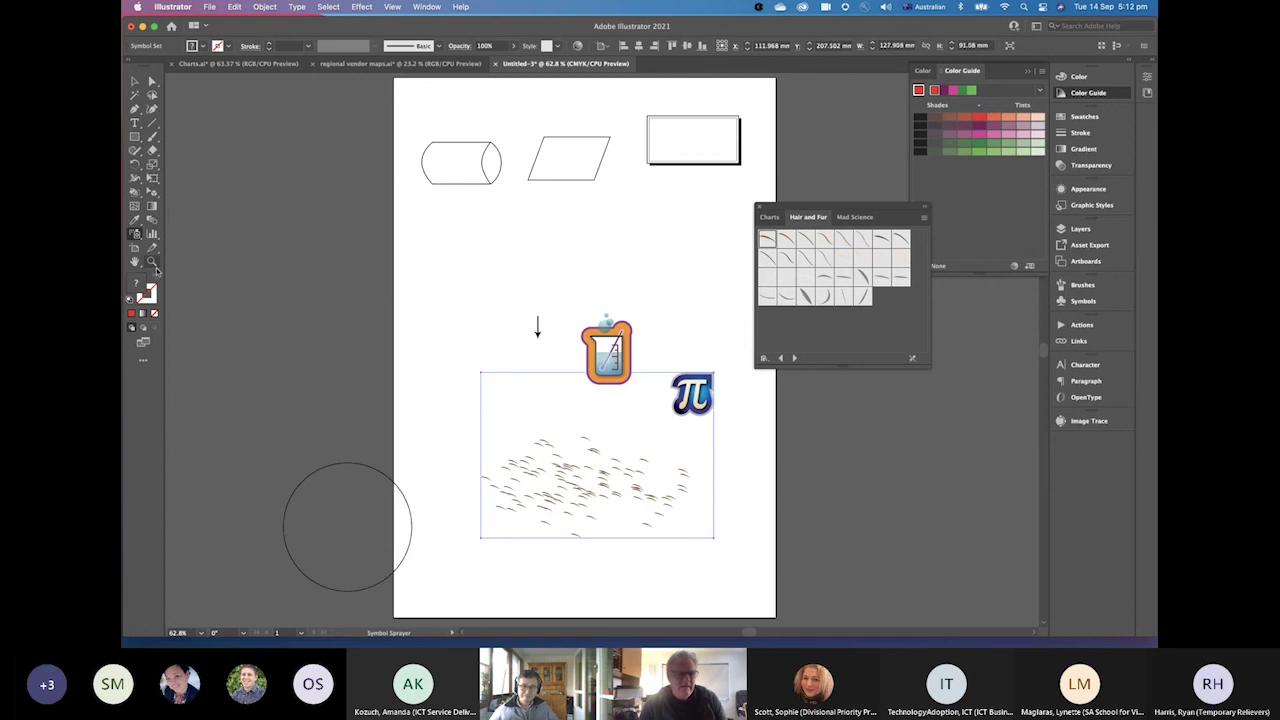
# Shift the sprayed hairs around within their symbol set with the Symbol Shifter tool
pyautogui.click(152, 261)
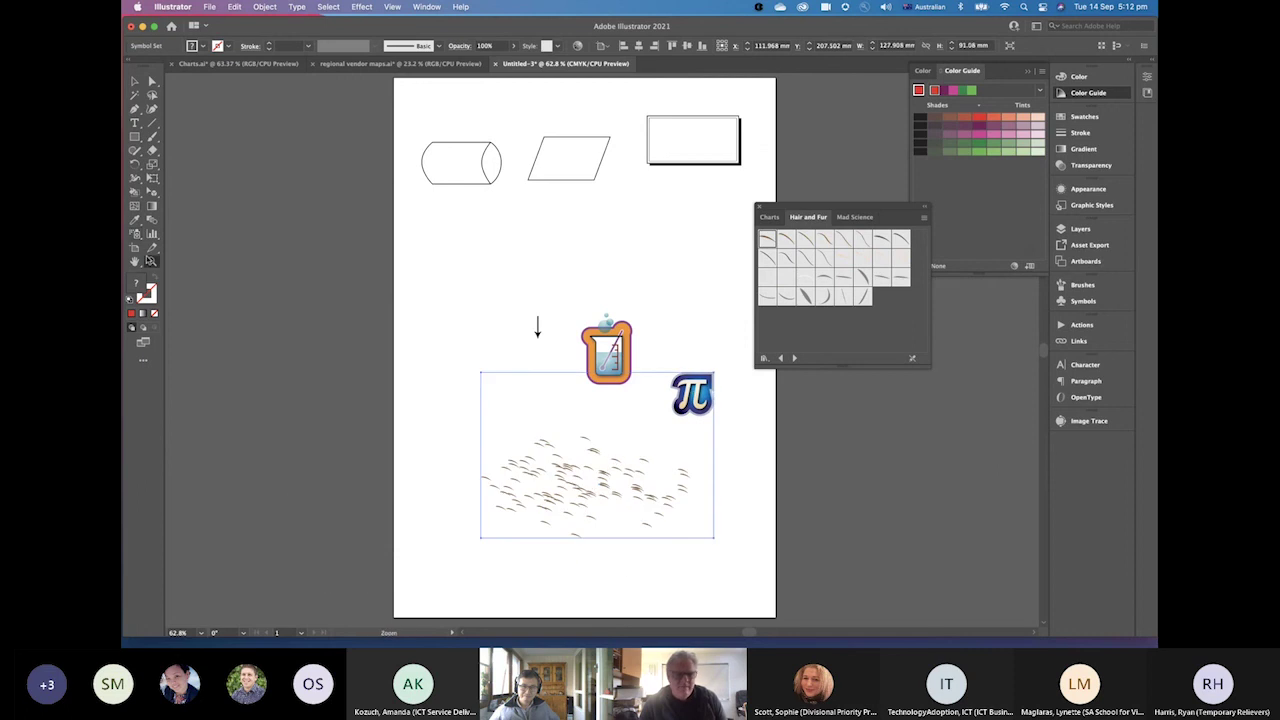
pyautogui.click(587, 486)
pyautogui.click(650, 355)
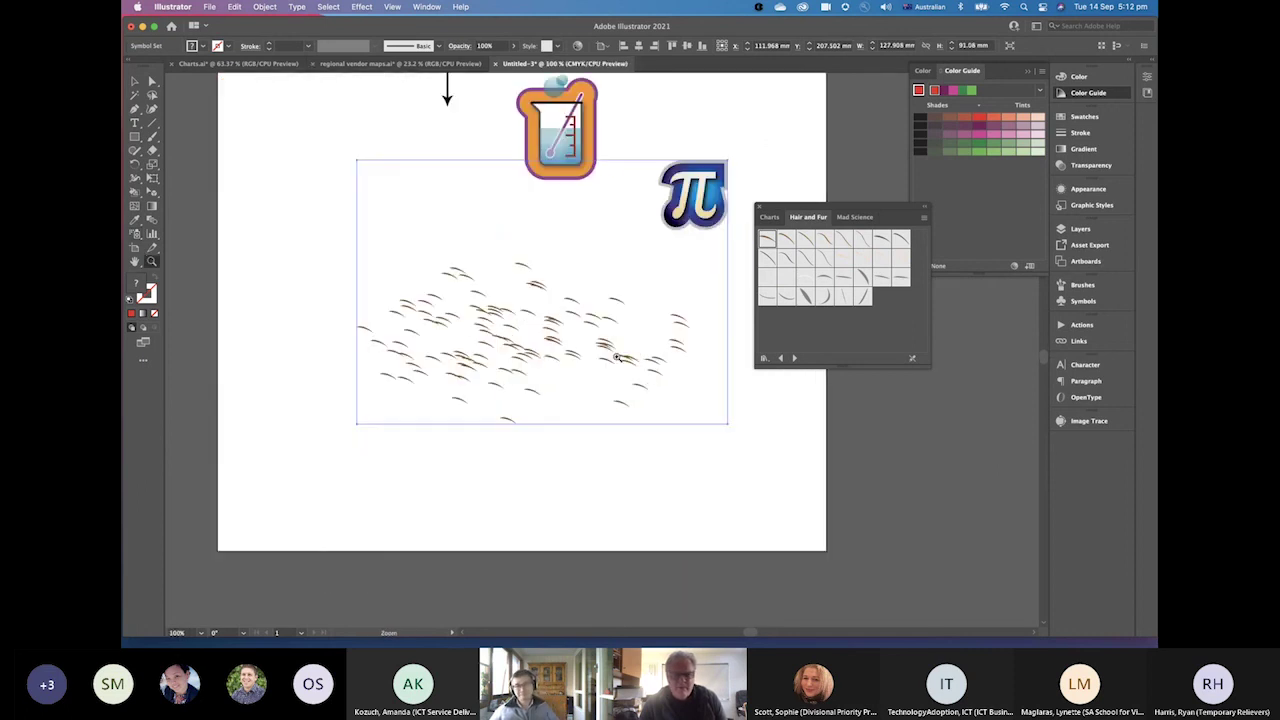
pyautogui.click(437, 334)
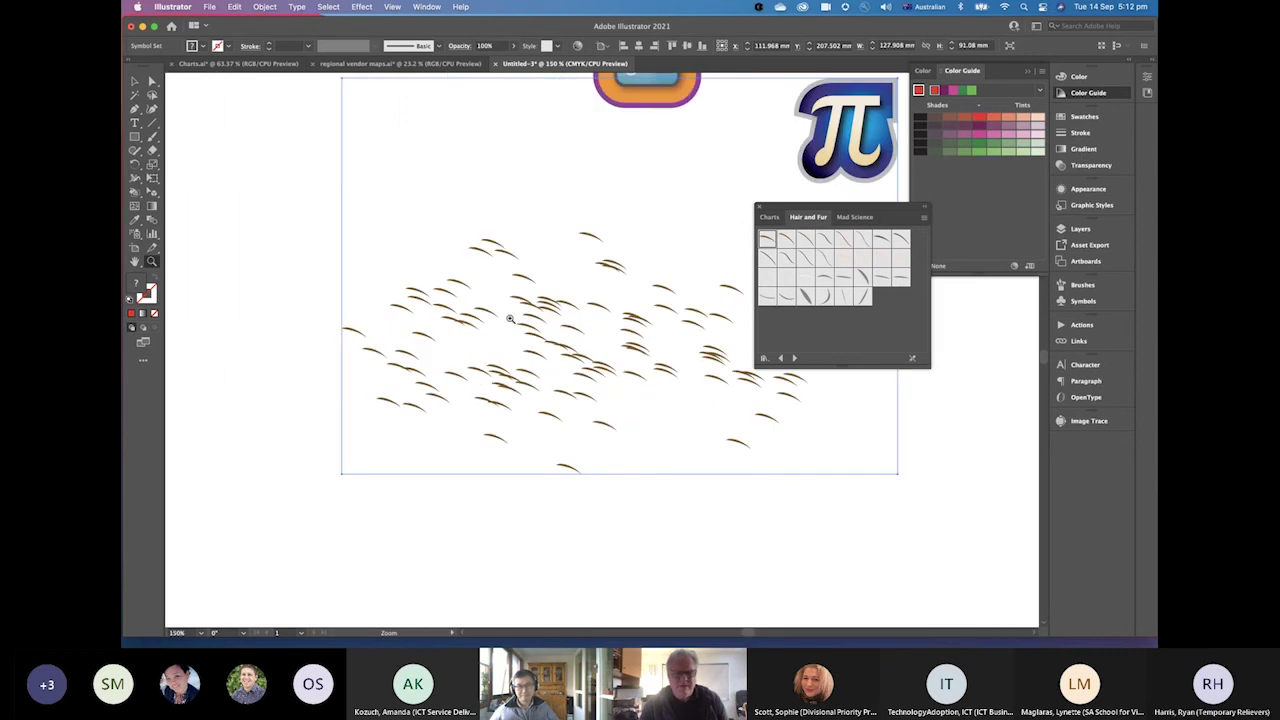
pyautogui.hscroll(5, 437, 334)
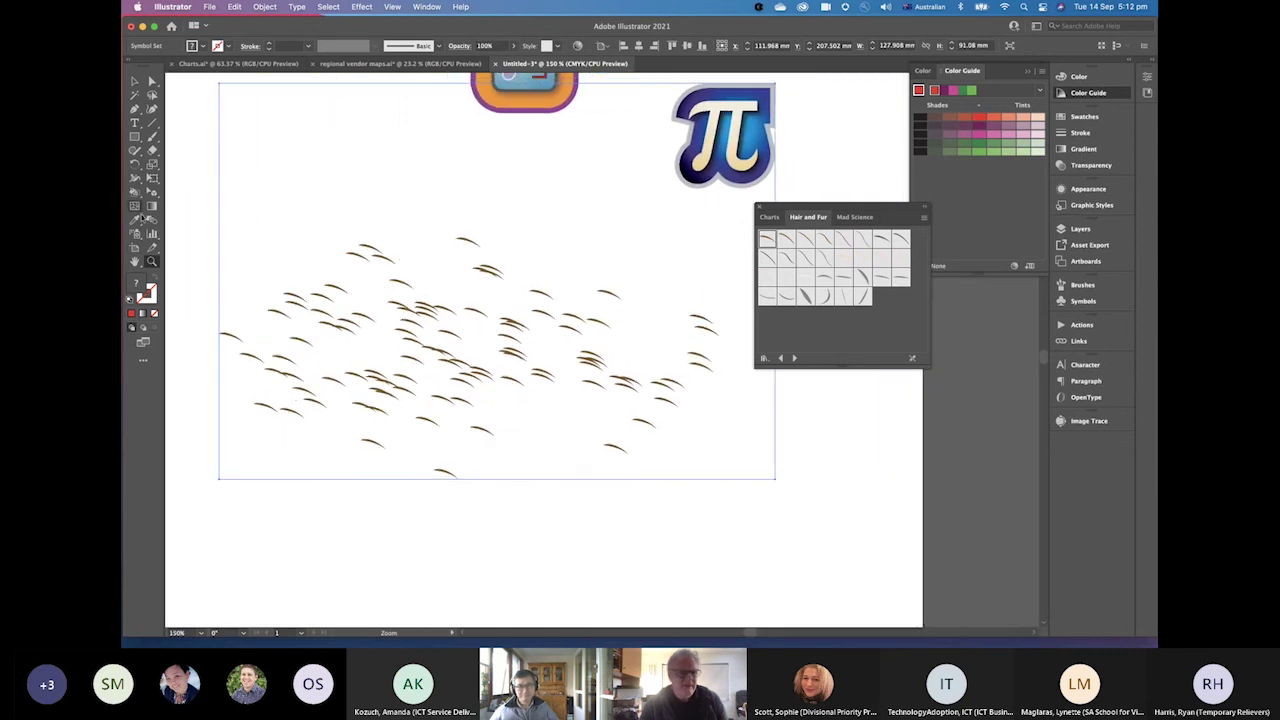
pyautogui.click(136, 234)
pyautogui.click(136, 234)
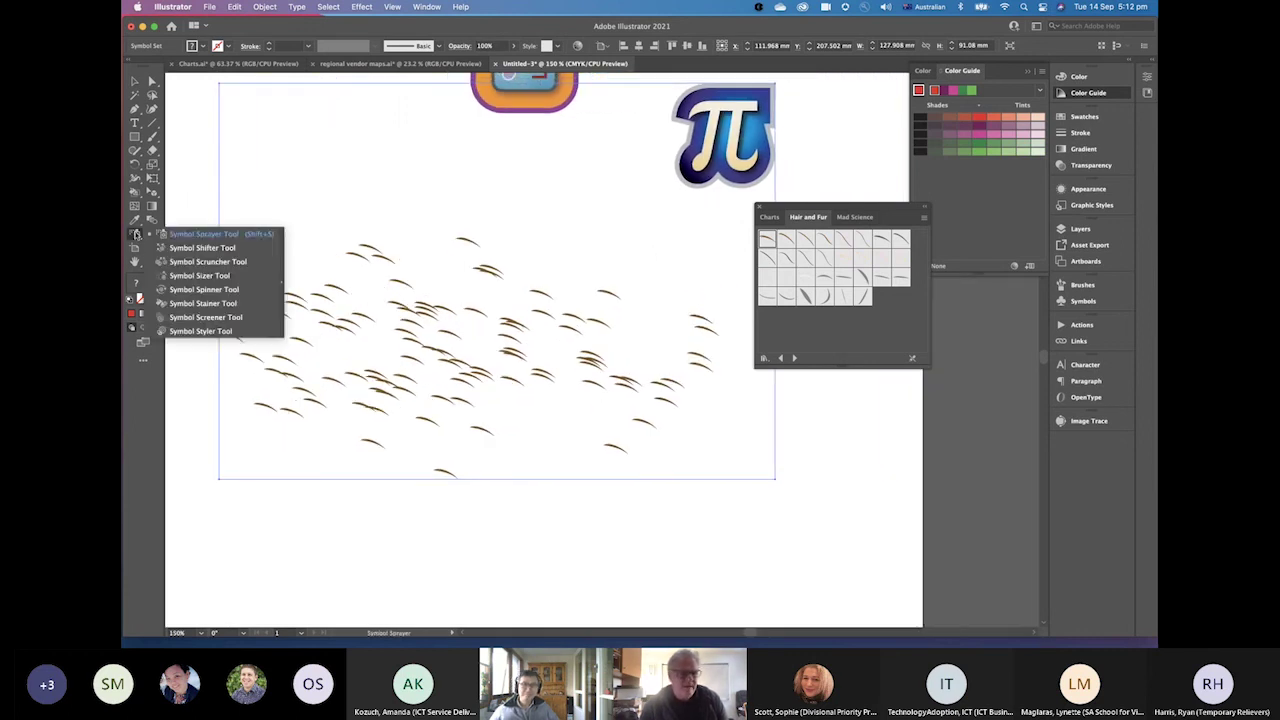
pyautogui.click(208, 252)
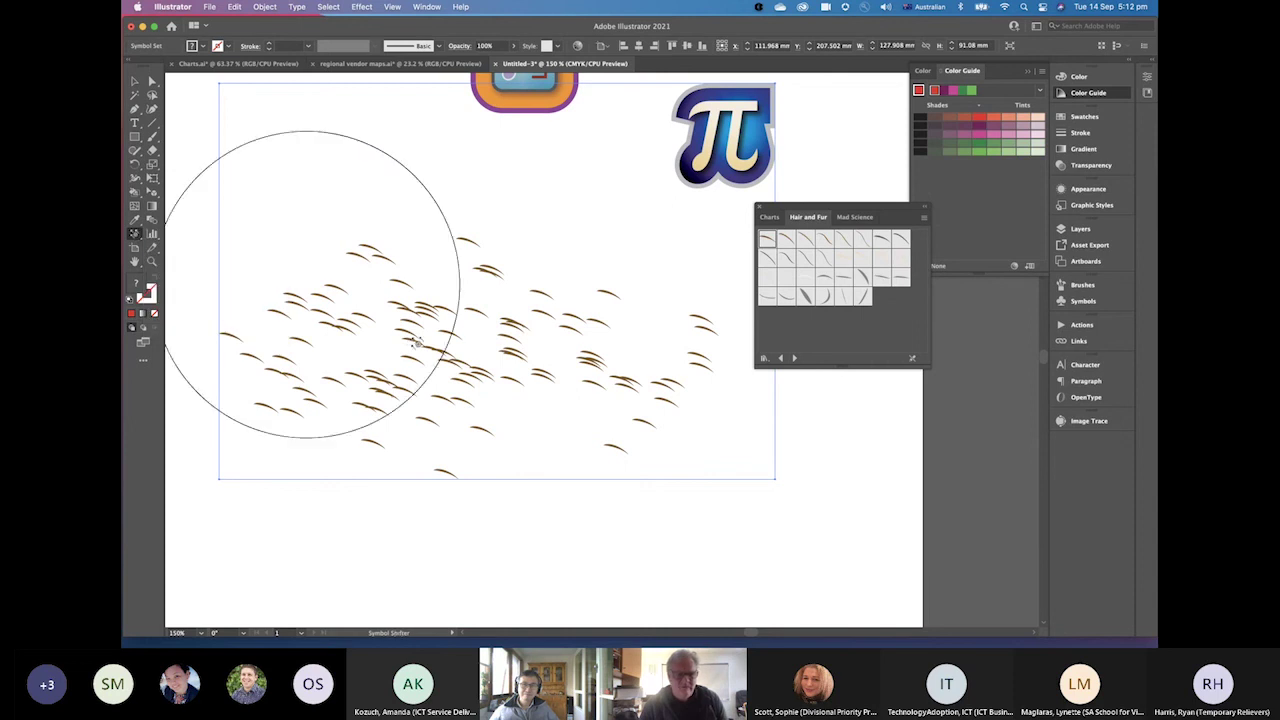
pyautogui.moveTo(562, 343)
pyautogui.mouseDown()
pyautogui.moveTo(530, 330)
pyautogui.moveTo(560, 334)
pyautogui.moveTo(490, 388)
pyautogui.moveTo(457, 349)
pyautogui.moveTo(314, 343)
pyautogui.moveTo(401, 370)
pyautogui.moveTo(388, 376)
pyautogui.moveTo(300, 330)
pyautogui.mouseUp()
# Rotate hairs in the middle and lower right of the symbol set with the Symbol Spinner tool
pyautogui.click(134, 233)
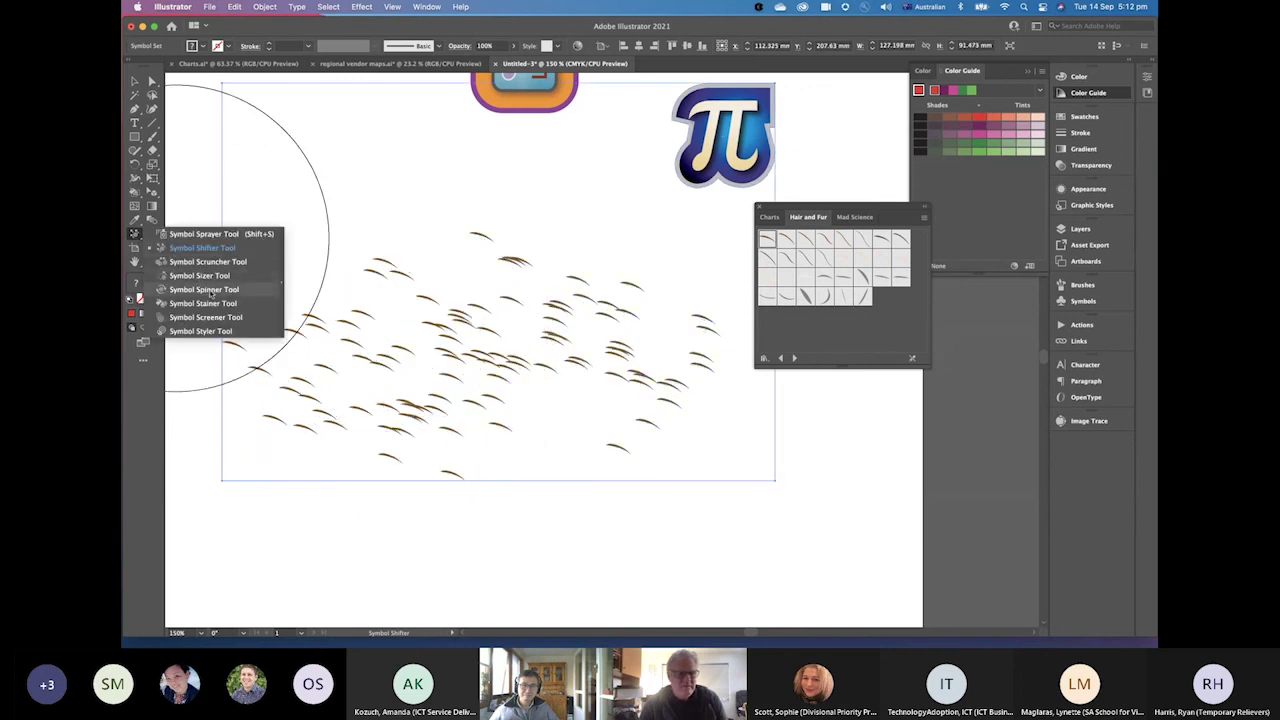
pyautogui.click(212, 290)
pyautogui.moveTo(480, 337)
pyautogui.mouseDown()
pyautogui.moveTo(457, 397)
pyautogui.moveTo(369, 403)
pyautogui.moveTo(445, 320)
pyautogui.moveTo(430, 316)
pyautogui.mouseUp()
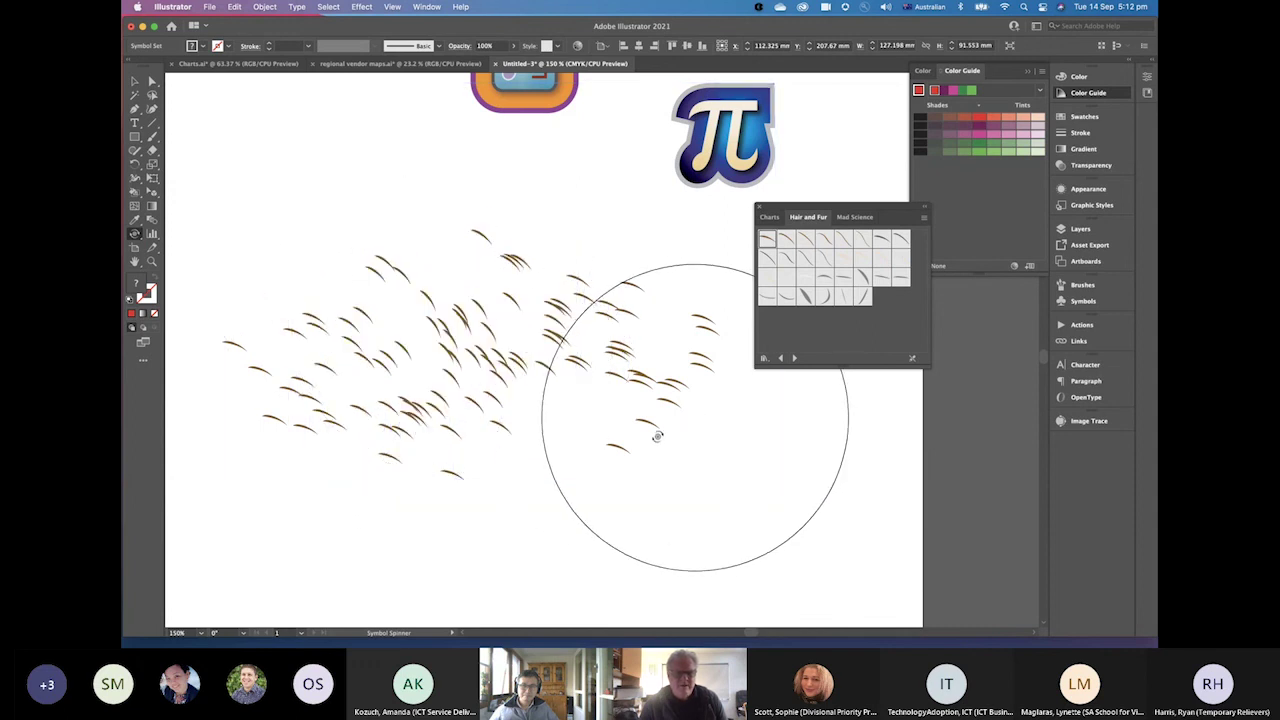
pyautogui.moveTo(657, 436)
pyautogui.mouseDown()
pyautogui.moveTo(617, 475)
pyautogui.moveTo(543, 489)
pyautogui.mouseUp()
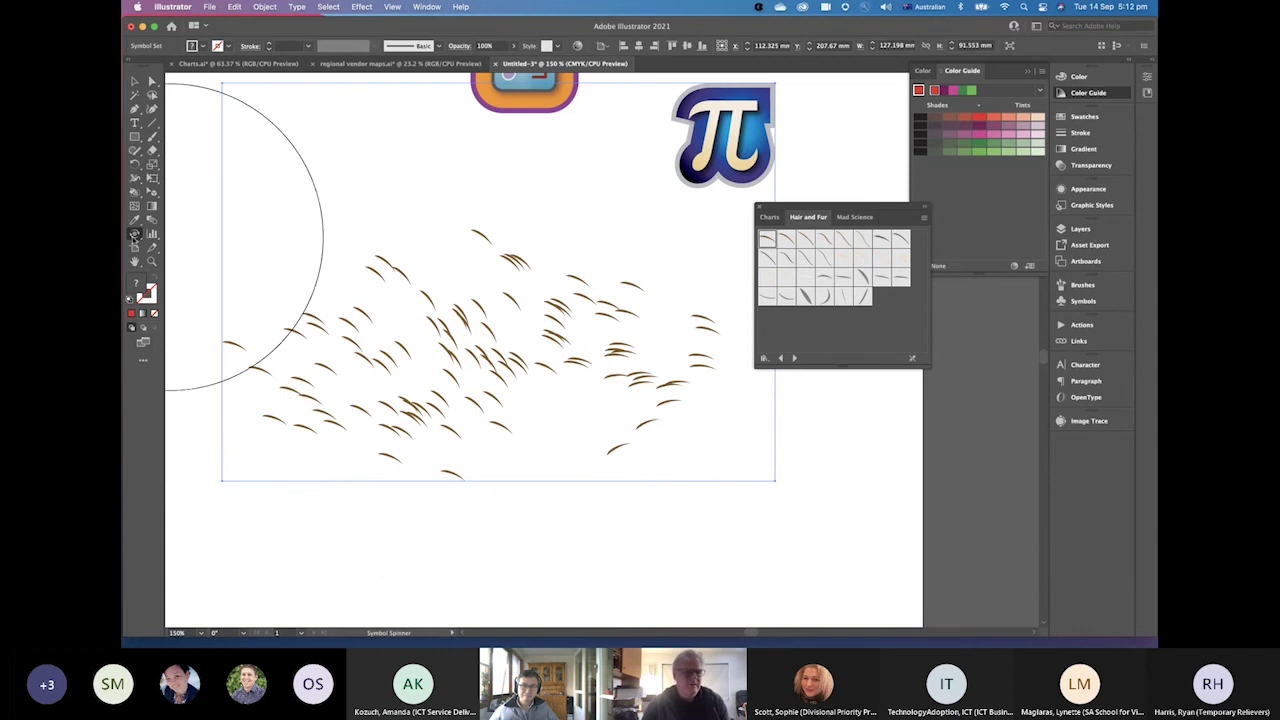
# Tint the hairs with the Color Guide's red using the Symbol Stainer tool, and deselect the symbol set
pyautogui.click(136, 234)
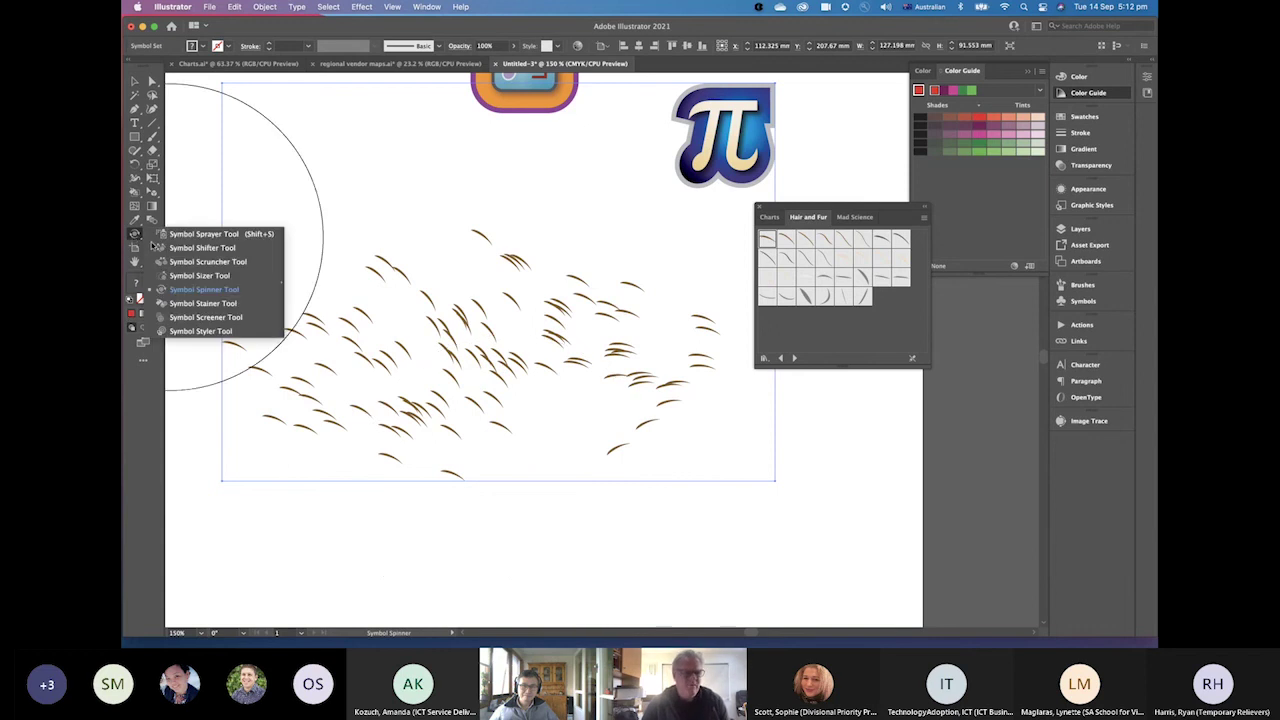
pyautogui.click(184, 304)
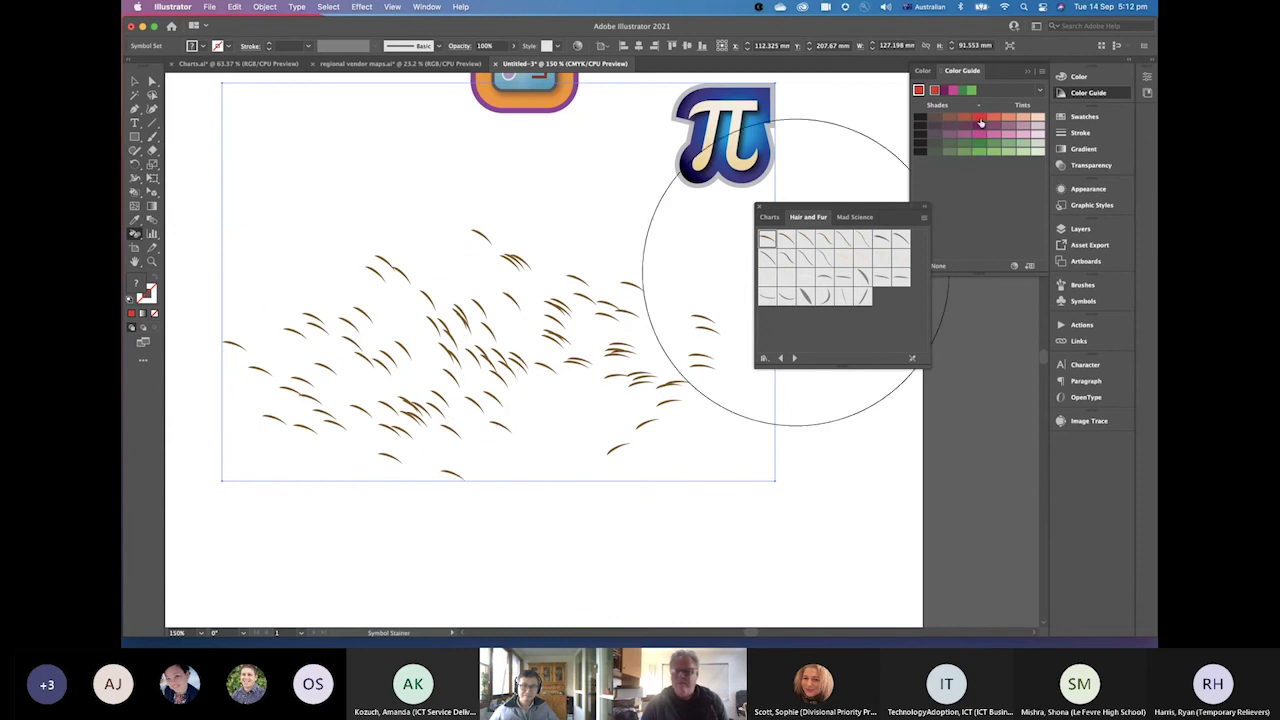
pyautogui.click(981, 122)
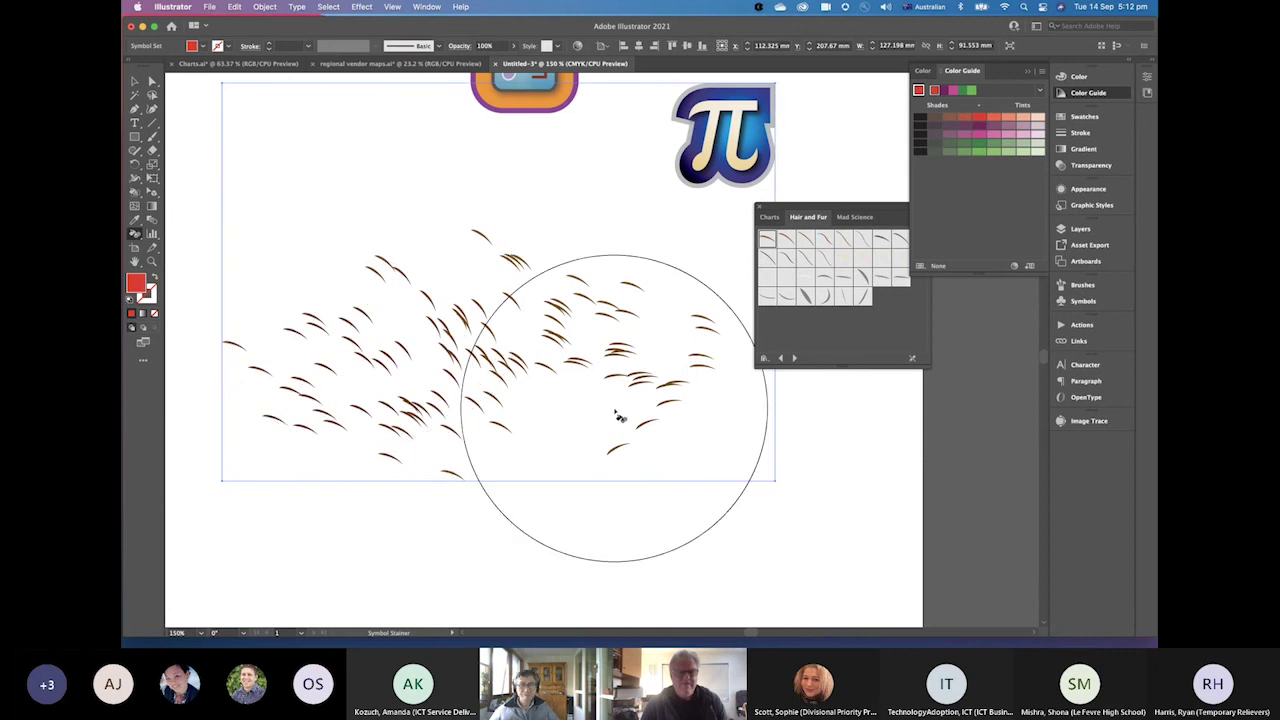
pyautogui.moveTo(611, 406)
pyautogui.mouseDown()
pyautogui.moveTo(612, 350)
pyautogui.moveTo(708, 400)
pyautogui.mouseUp()
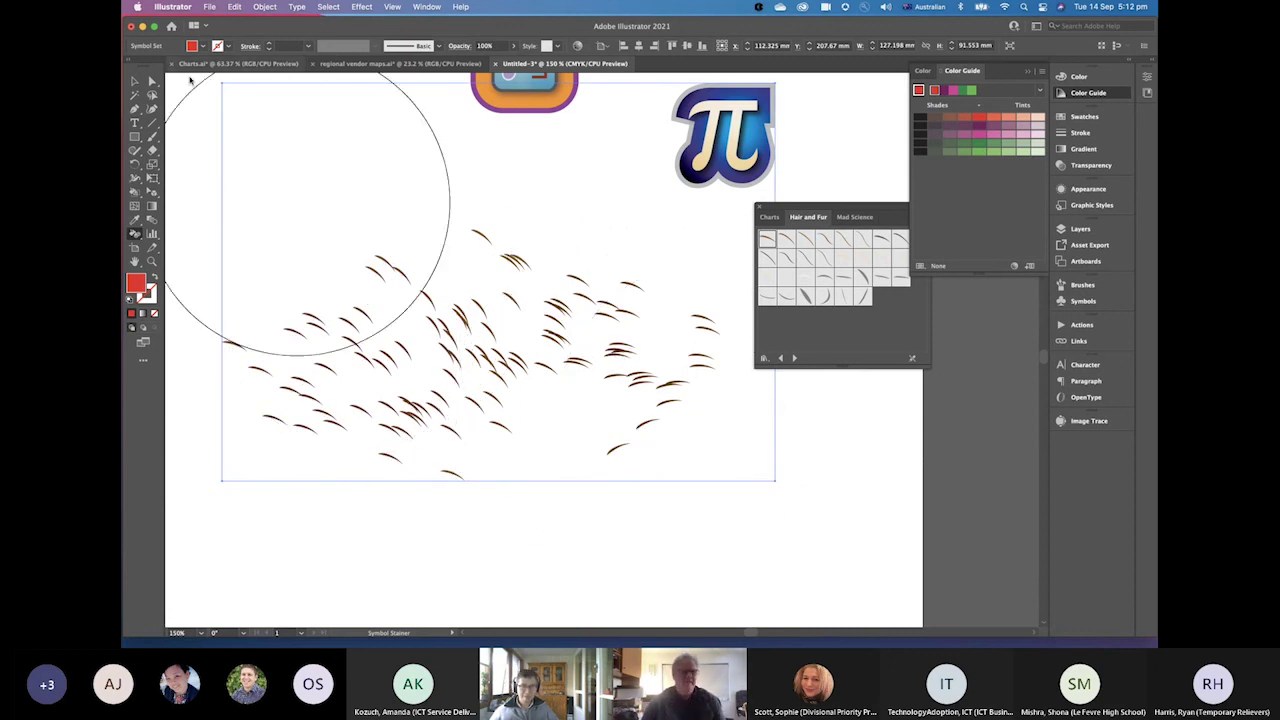
pyautogui.press('v')
pyautogui.click(196, 176)
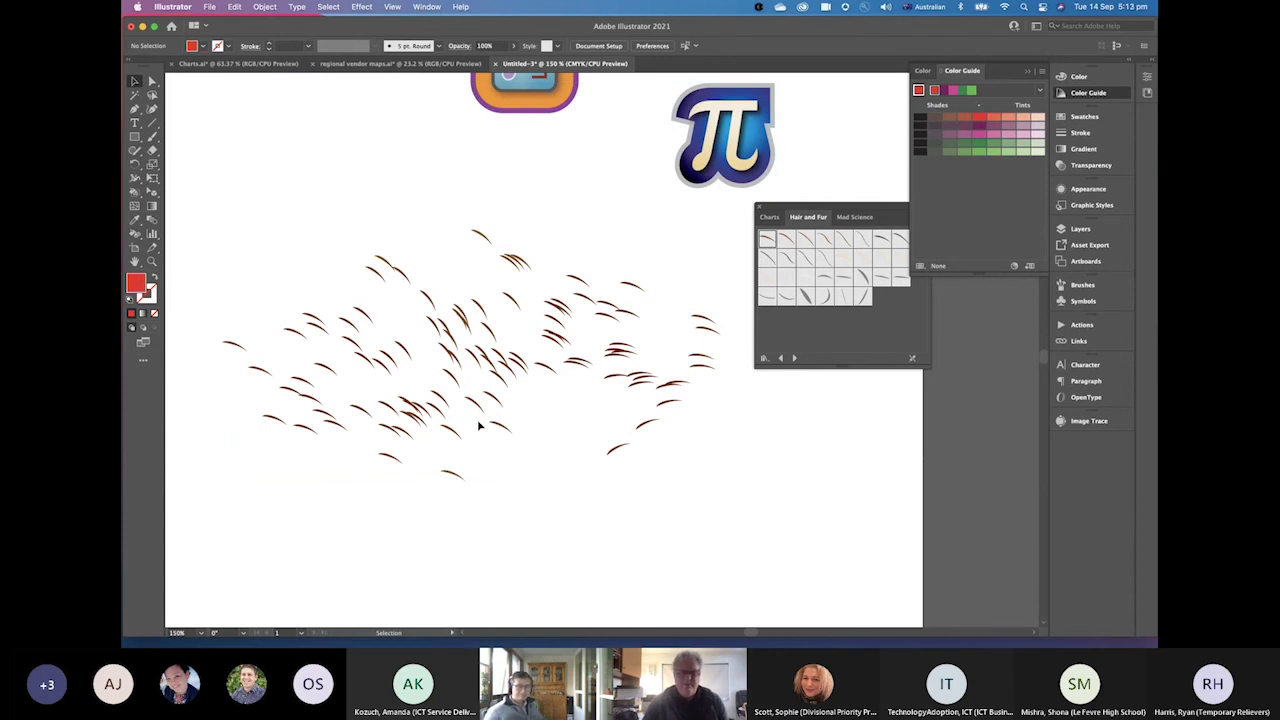
# Select the hair symbol set and move it slightly down and to the left on the artboard
pyautogui.click(513, 376)
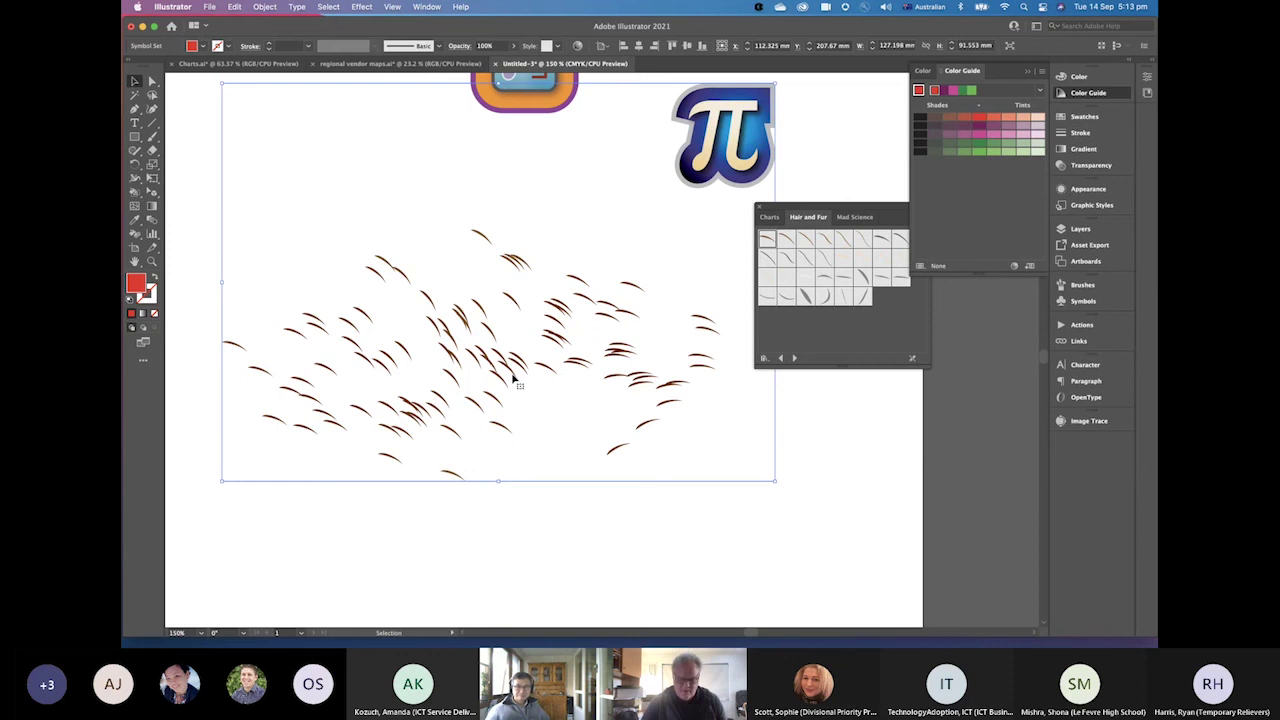
pyautogui.press('a')
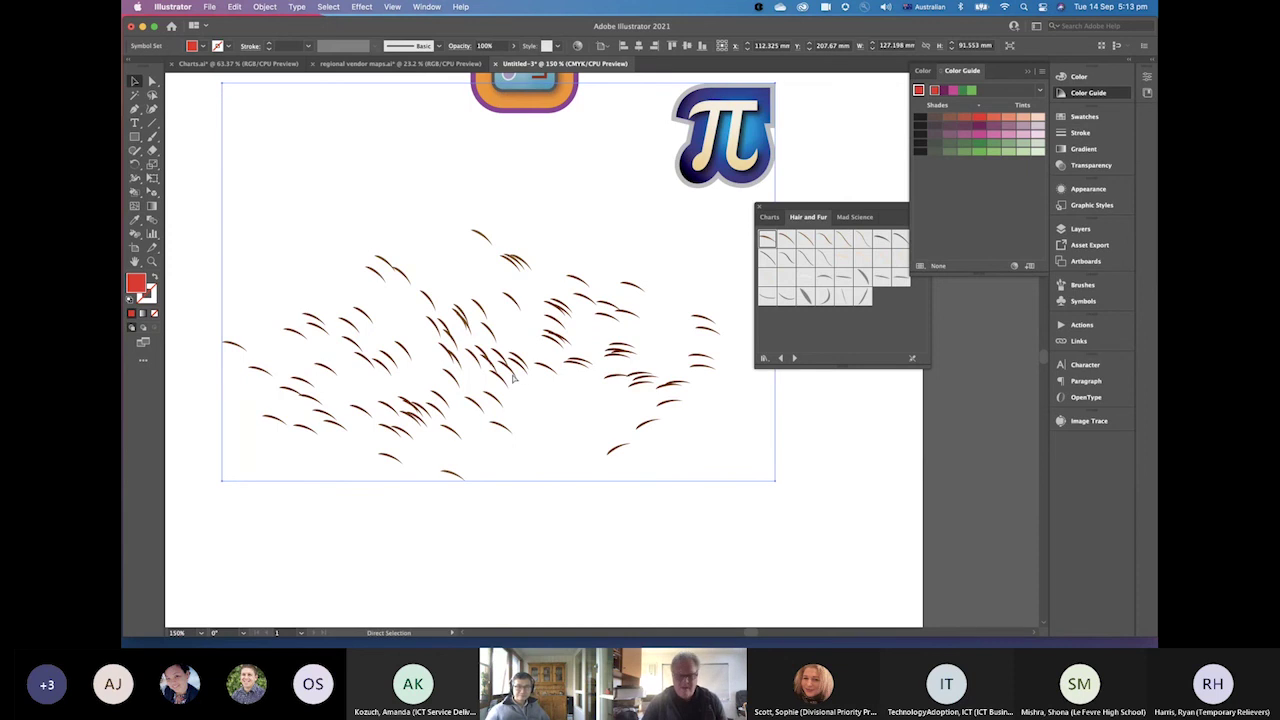
pyautogui.press('v')
pyautogui.press('super+0')
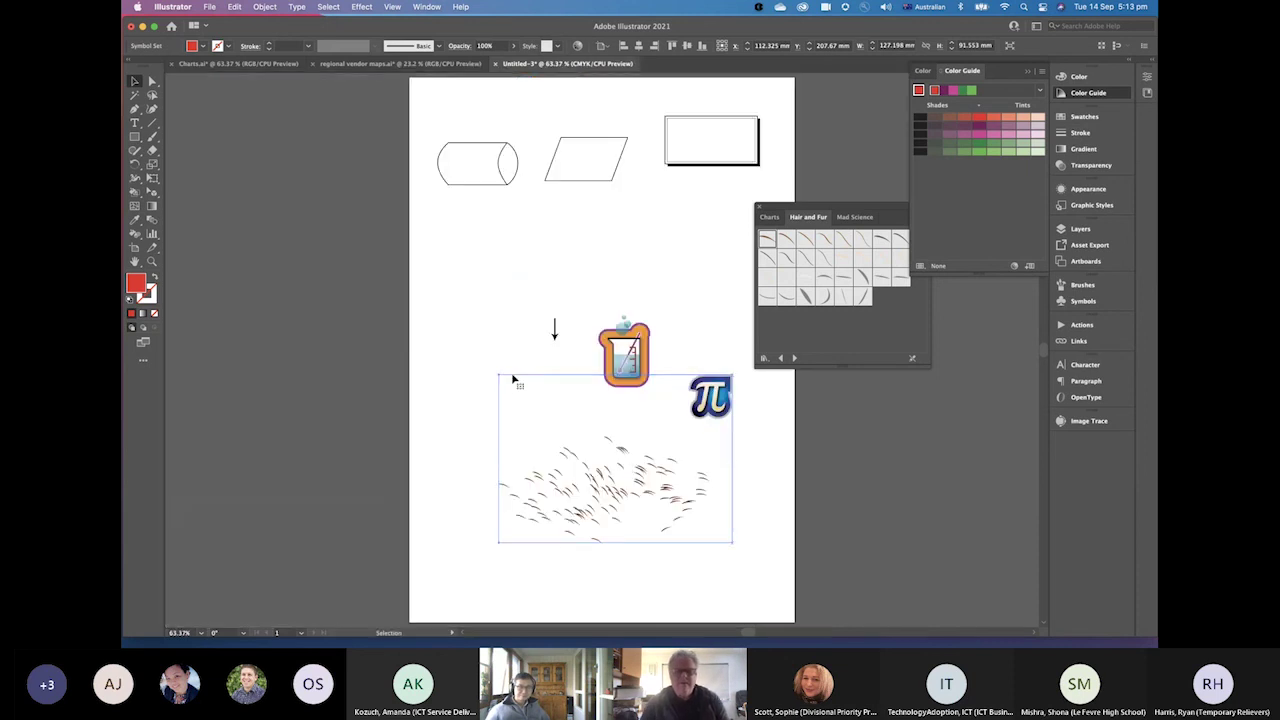
pyautogui.moveTo(695, 504); pyautogui.dragTo(654, 519)
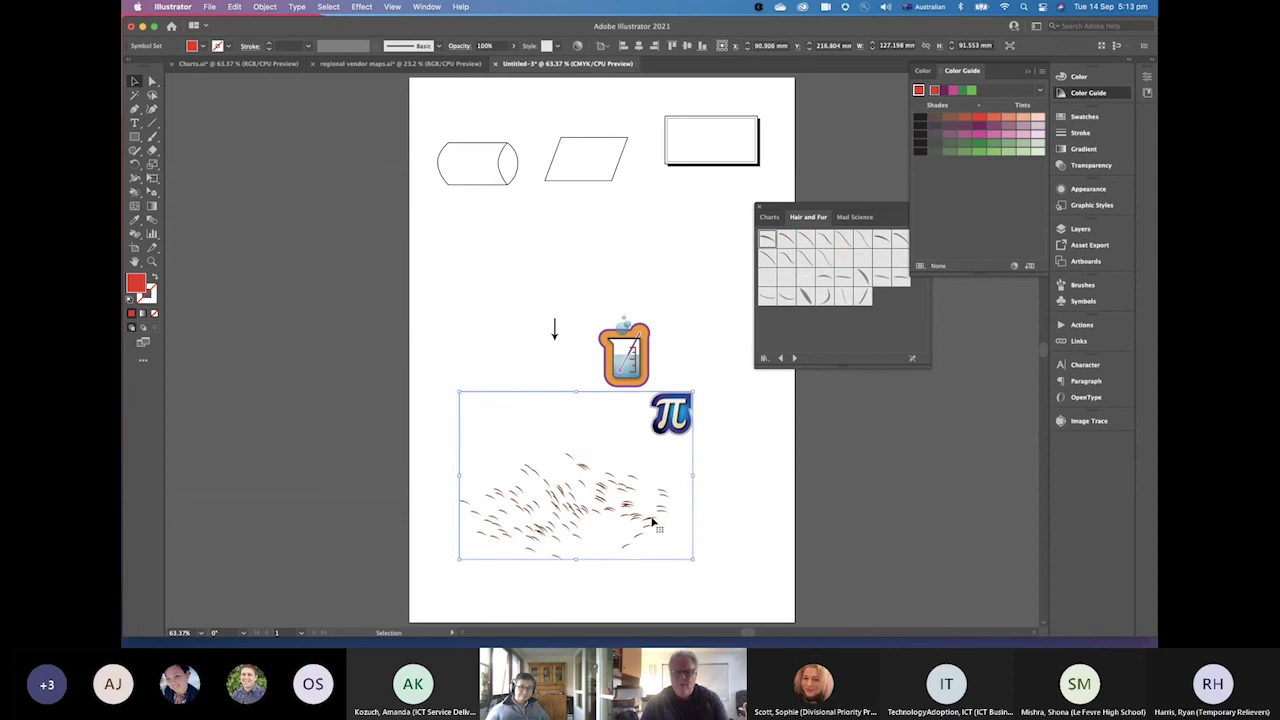
pyautogui.moveTo(810, 213); pyautogui.dragTo(790, 229)
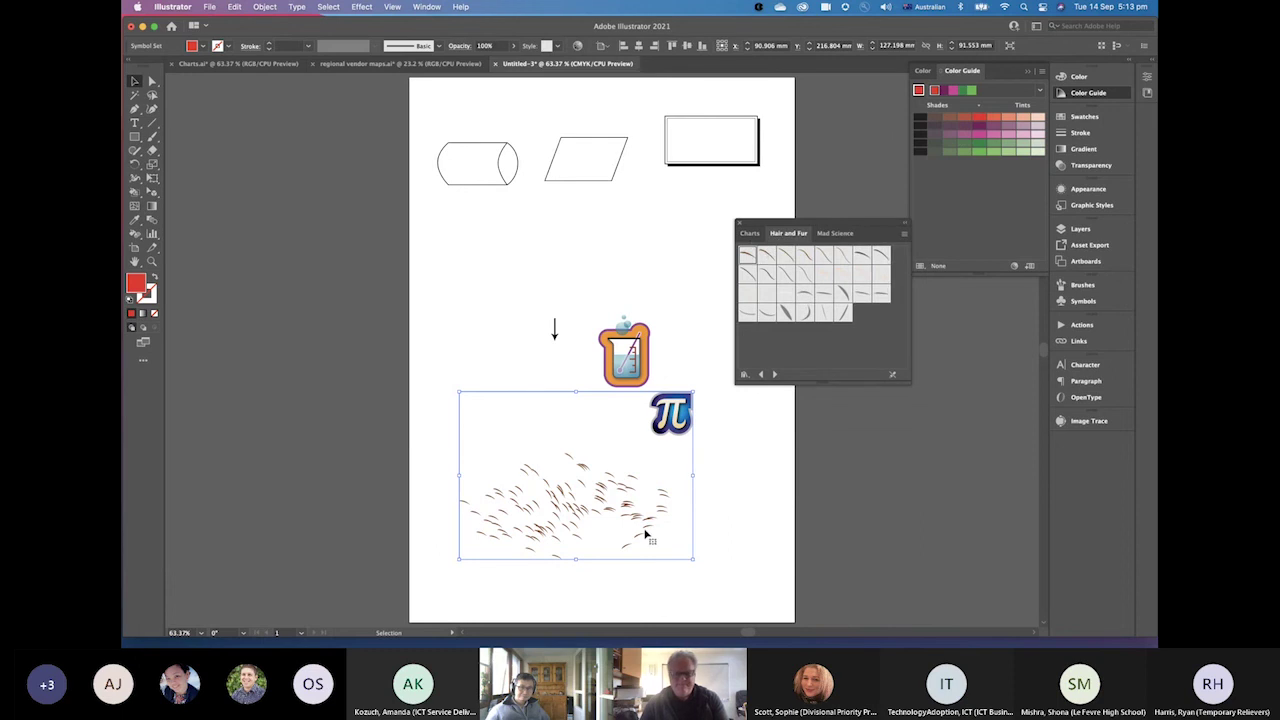
# Check the artwork in outline view and return to the normal preview
pyautogui.press('a')
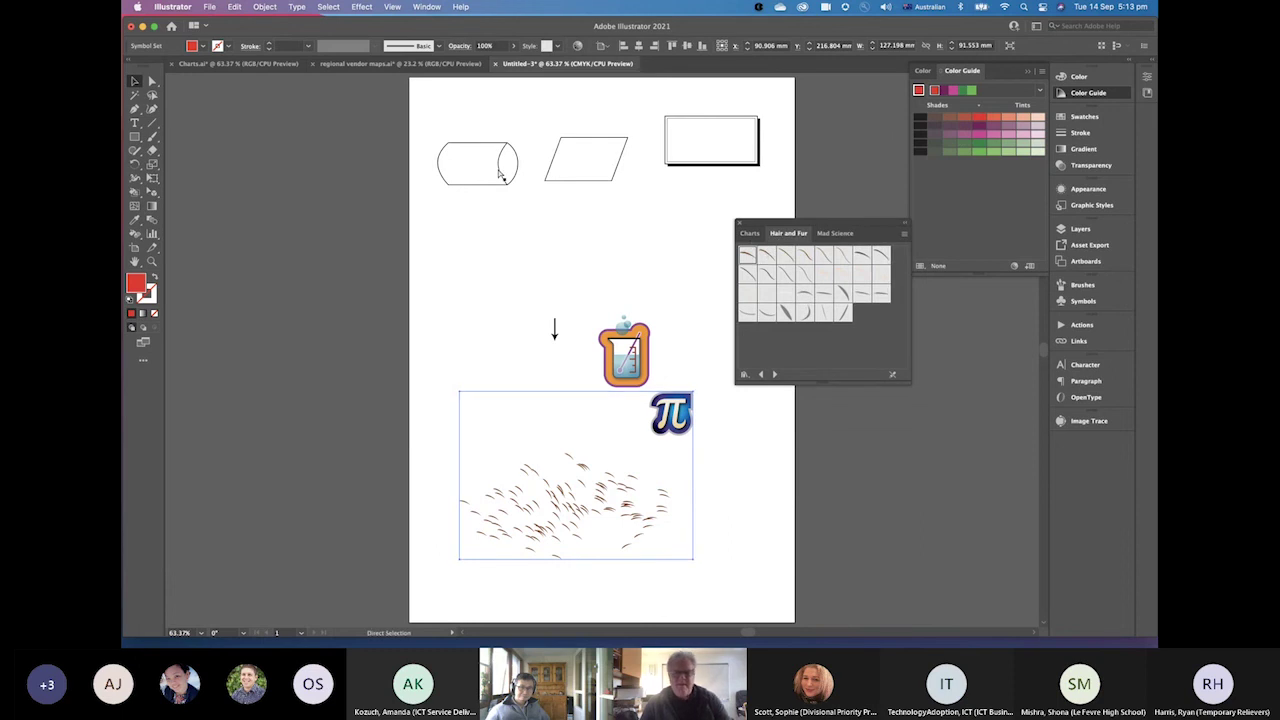
pyautogui.press('super+y')
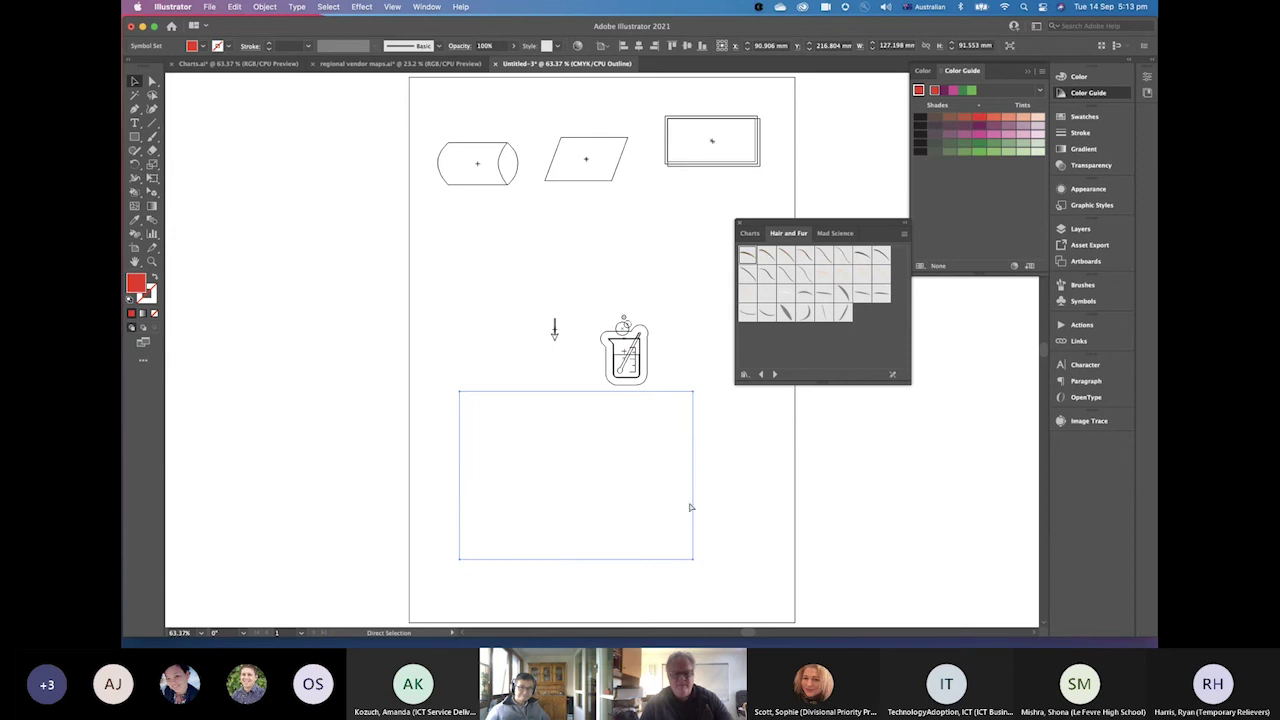
pyautogui.press('super+y')
pyautogui.press('v')
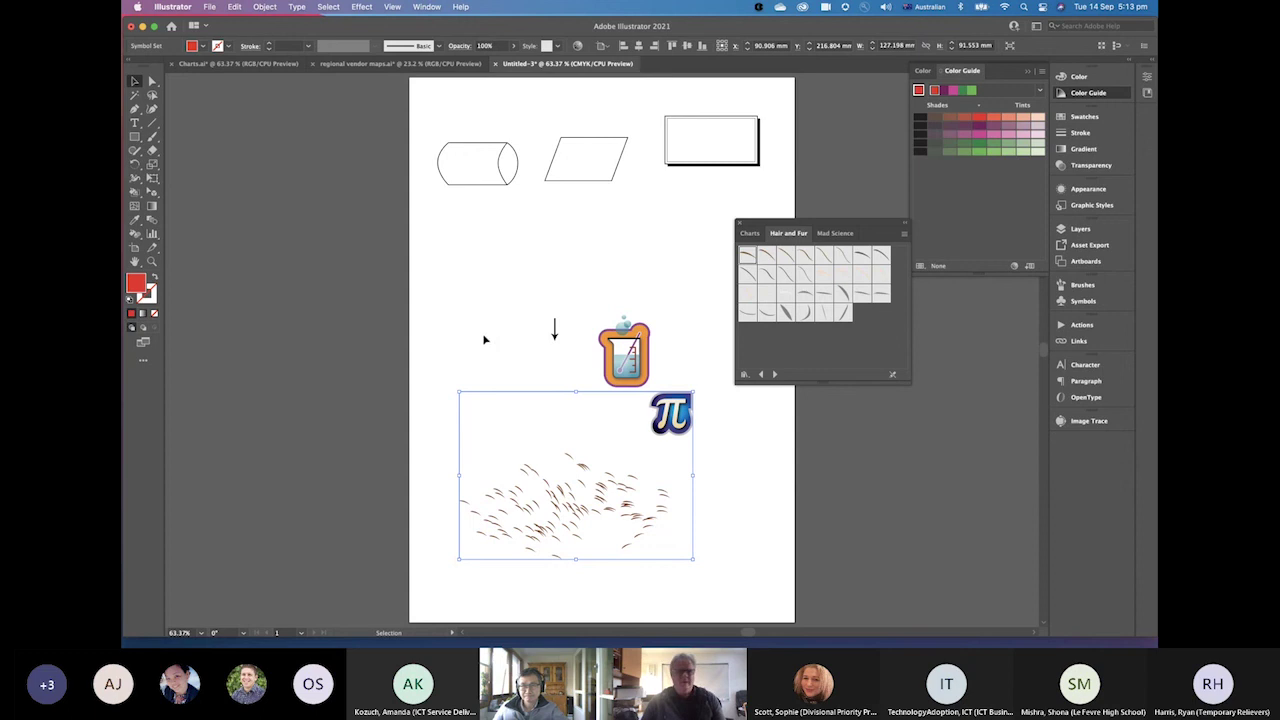
# Delete the arrow, beaker, pi and hair symbols from the artboard, keeping the three chart symbols
pyautogui.click(424, 322)
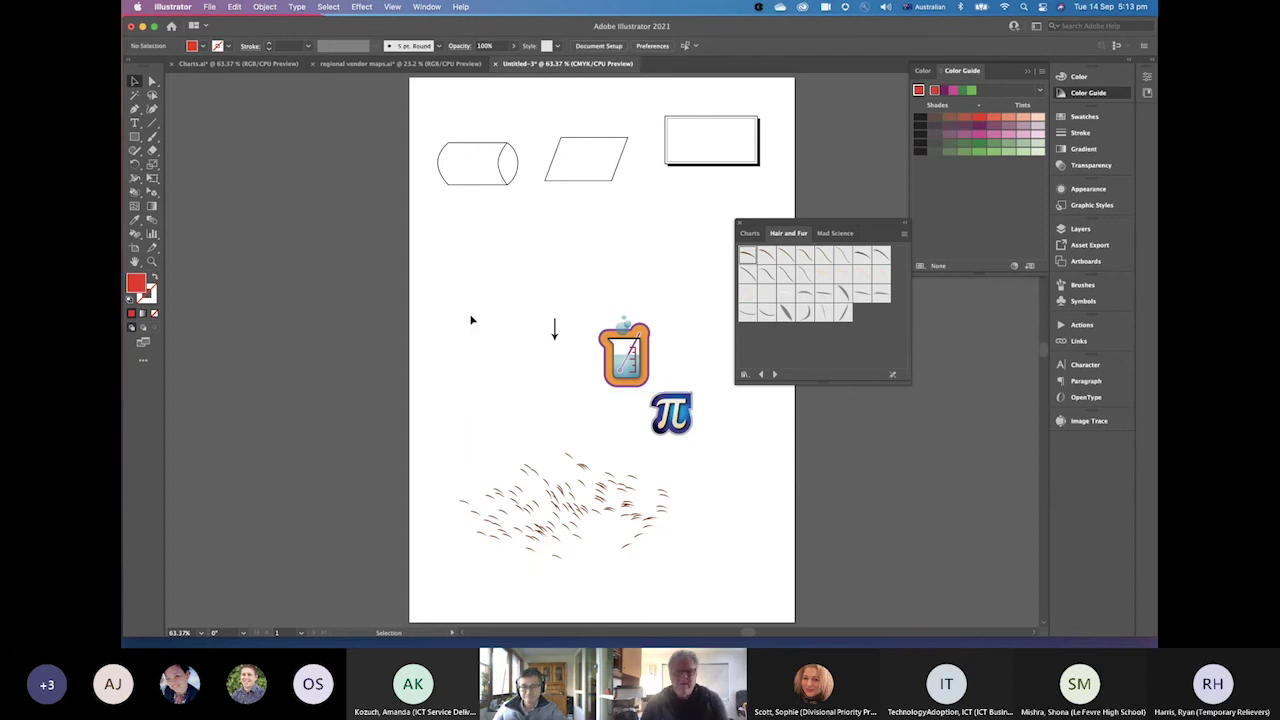
pyautogui.moveTo(463, 293); pyautogui.dragTo(727, 589)
pyautogui.press('Delete')
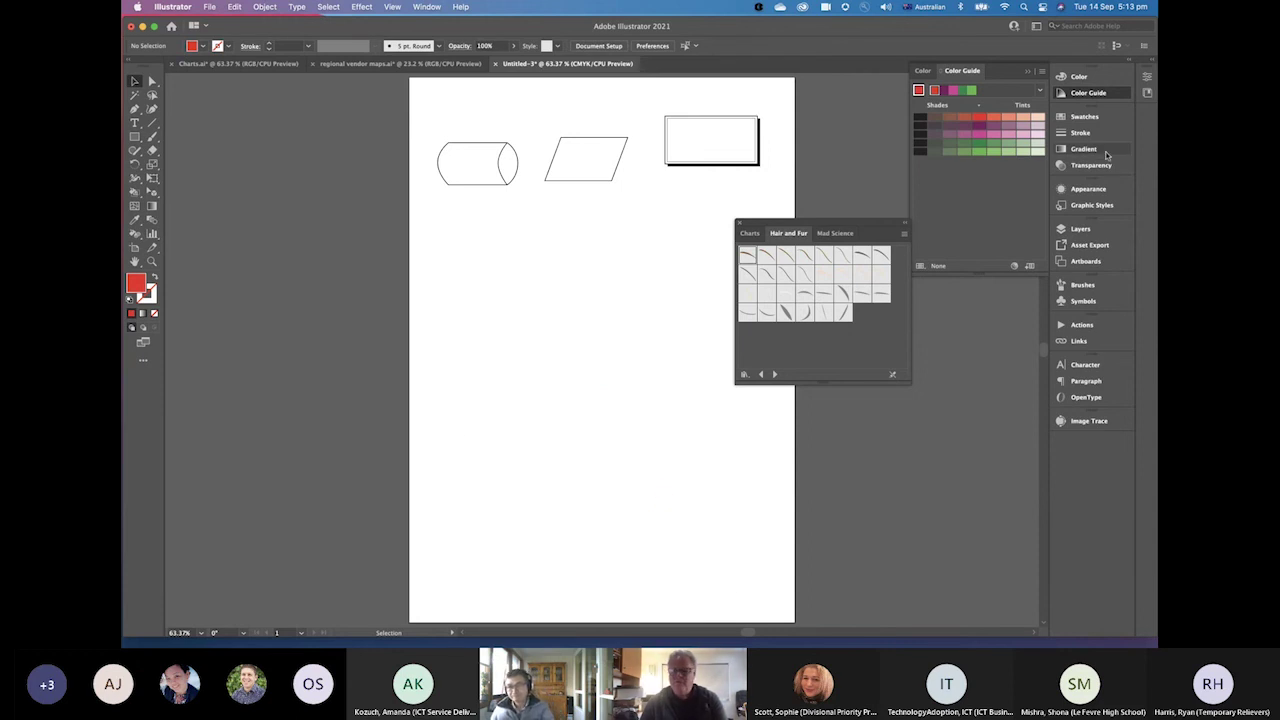
pyautogui.moveTo(826, 224); pyautogui.dragTo(907, 338)
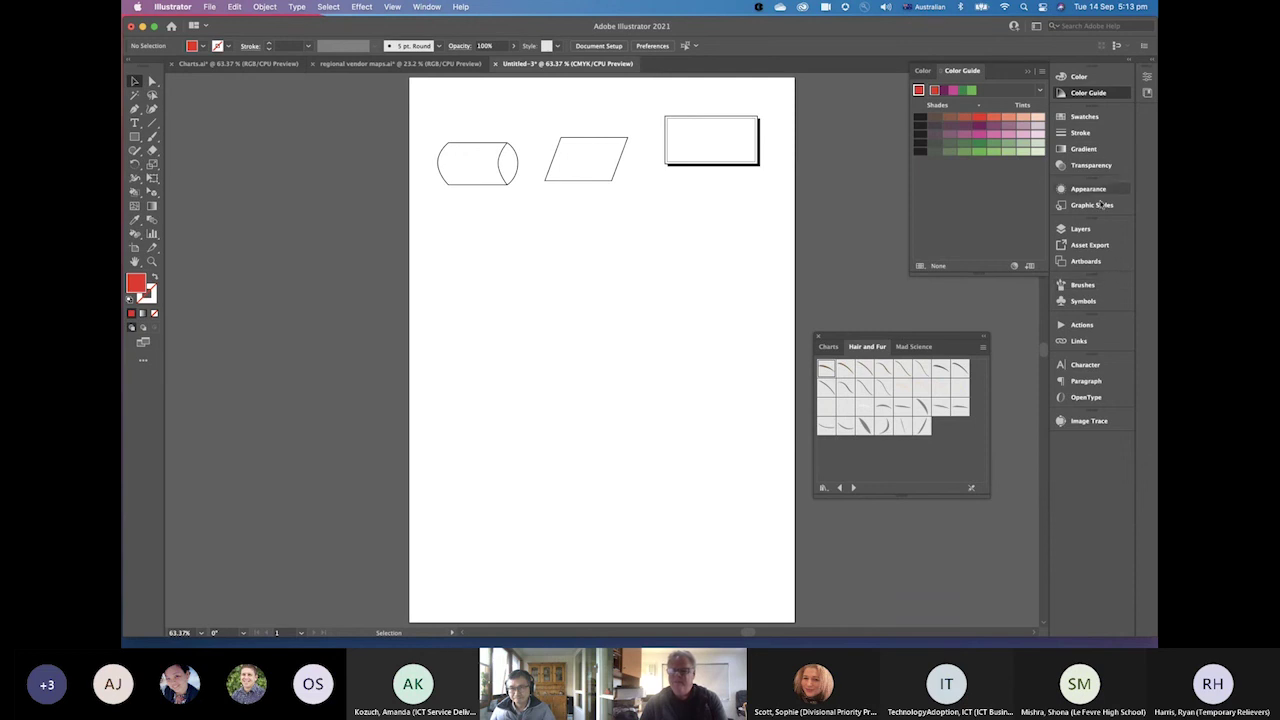
# Create a new layer and place it below Layer 1 in the stacking order
pyautogui.click(1082, 230)
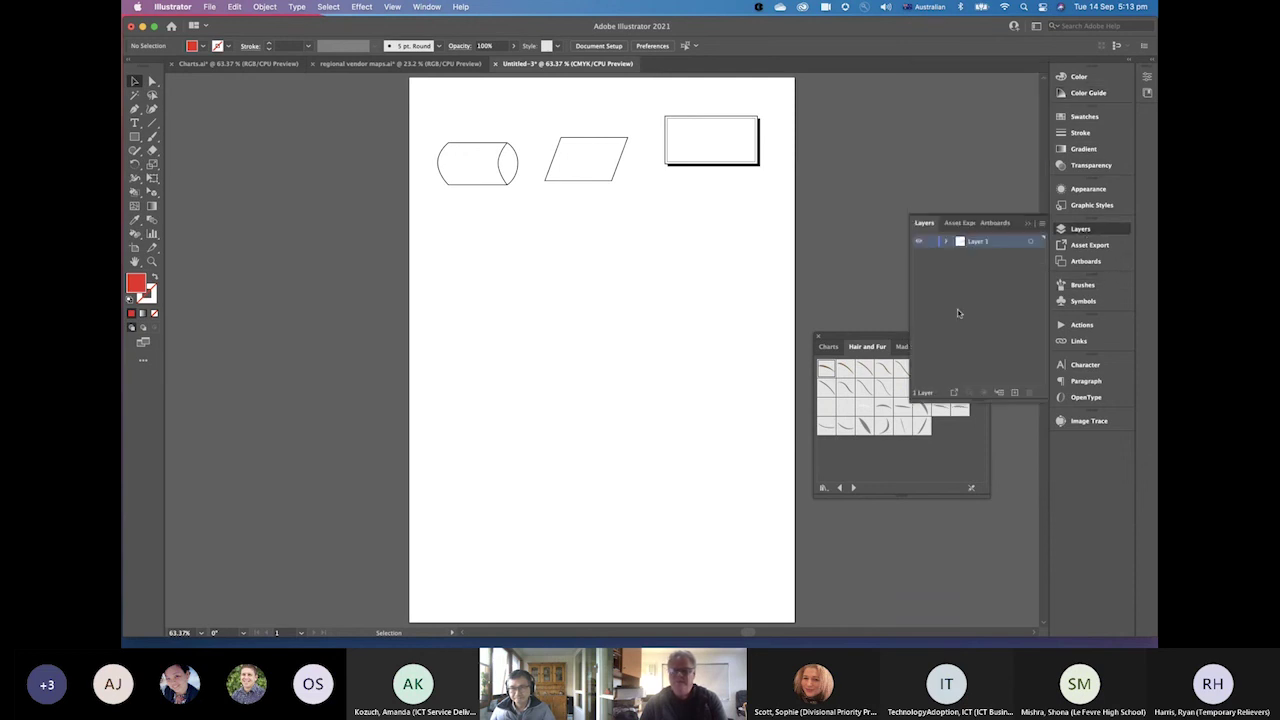
pyautogui.click(946, 242)
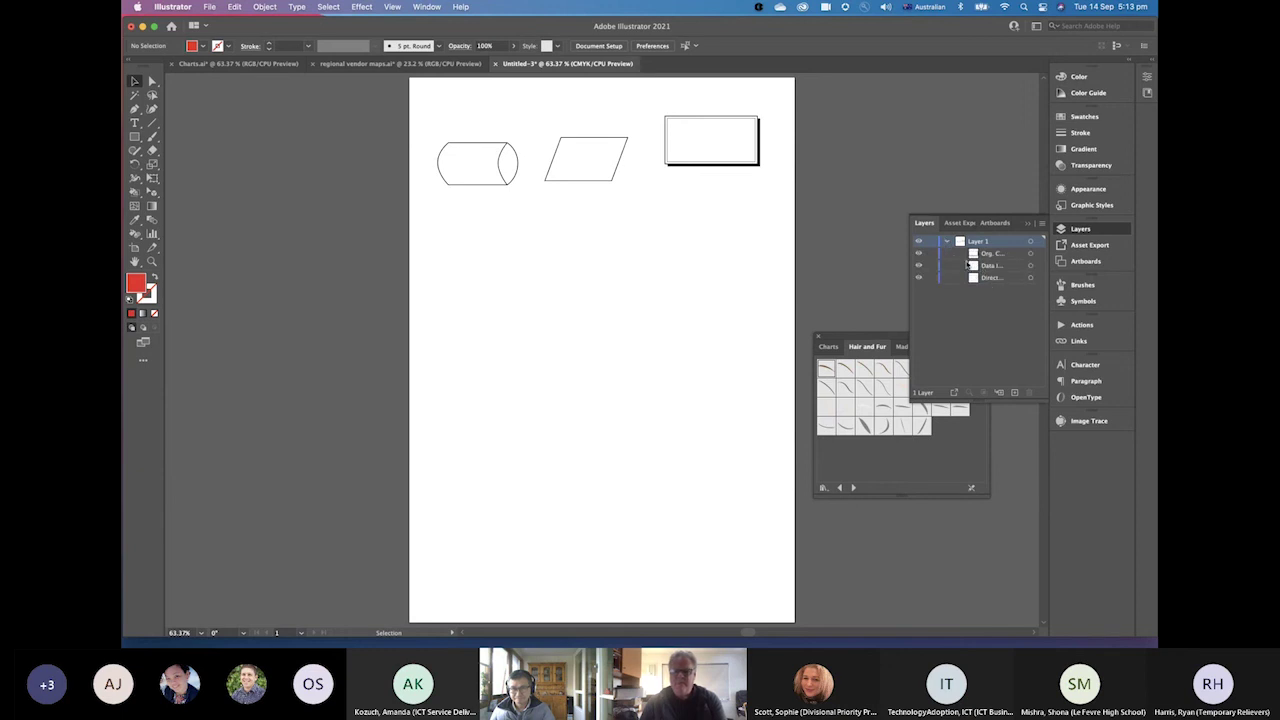
pyautogui.click(947, 242)
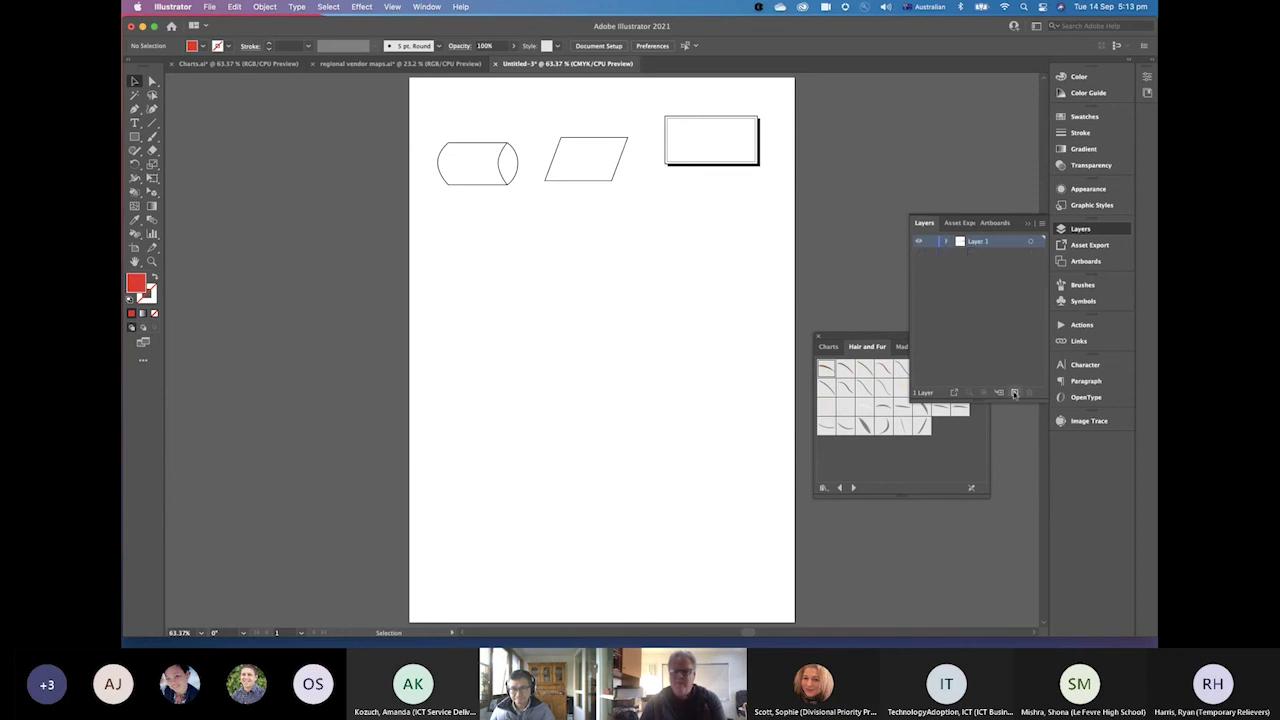
pyautogui.click(1014, 393)
pyautogui.moveTo(992, 247); pyautogui.dragTo(990, 262)
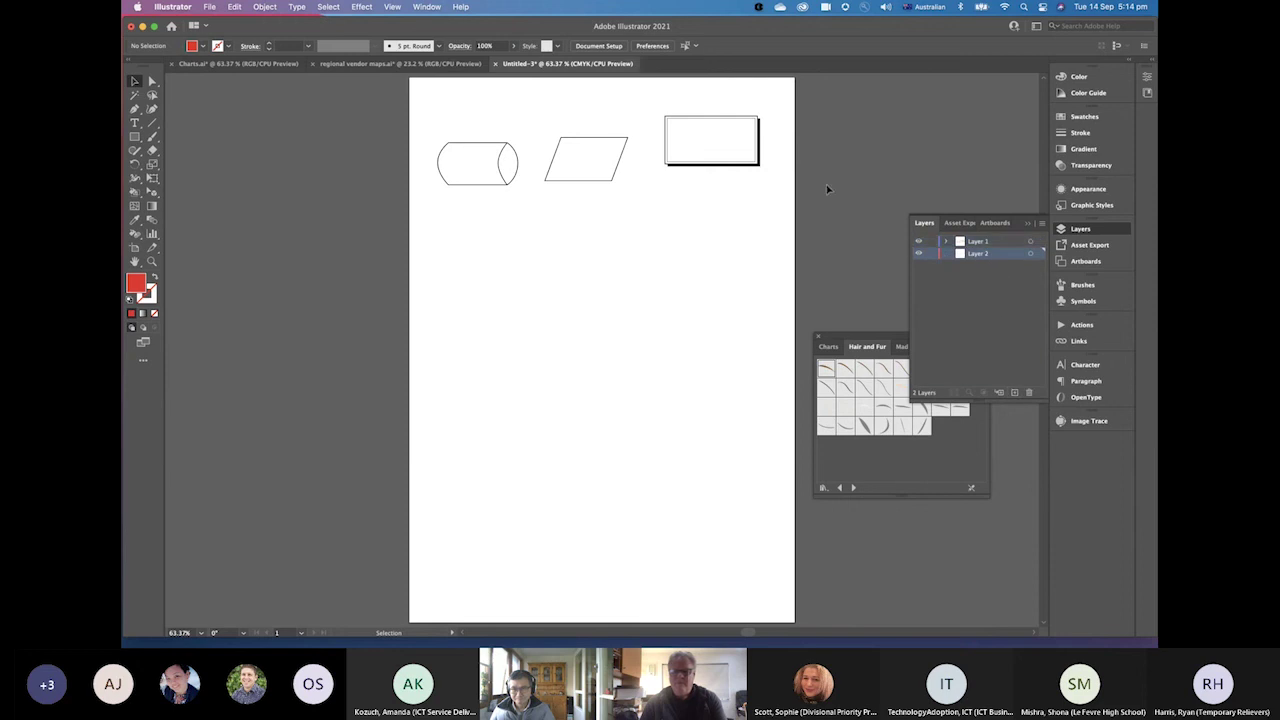
# Move the shadowed rectangle symbol from Layer 1 to Layer 2, then toggle Layer 1's visibility off and on
pyautogui.click(727, 157)
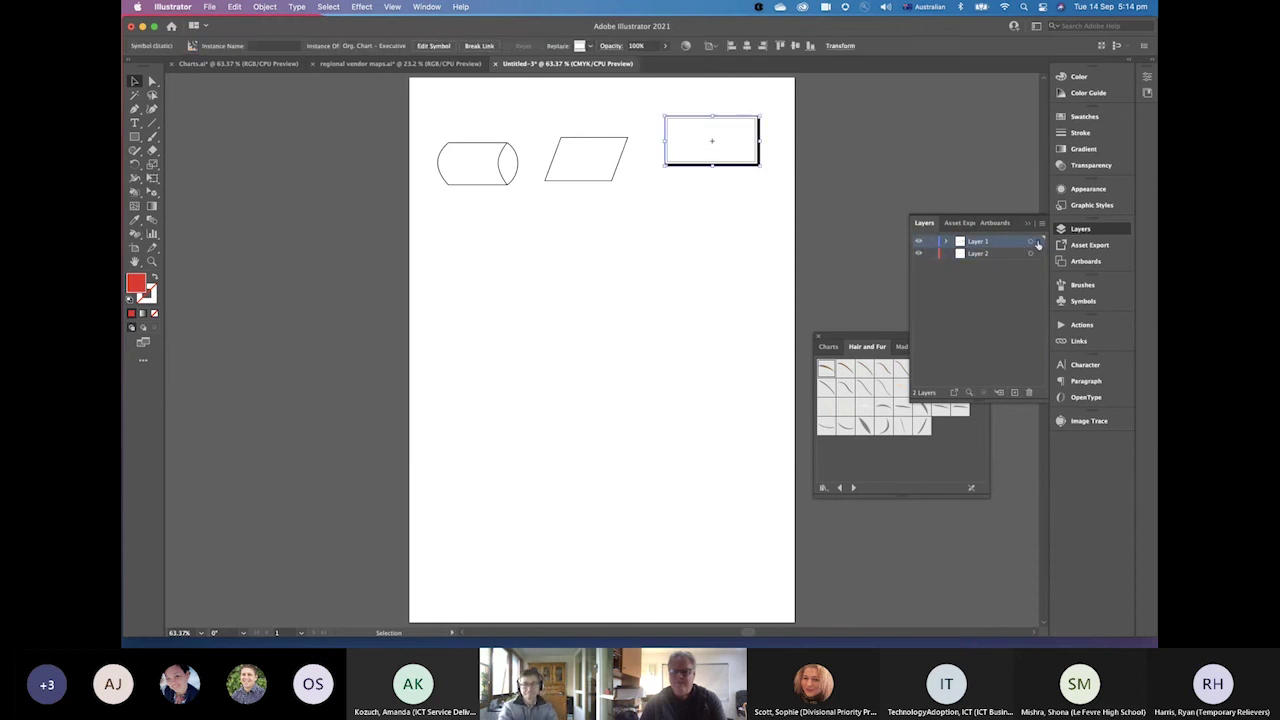
pyautogui.moveTo(1038, 241); pyautogui.dragTo(1039, 254)
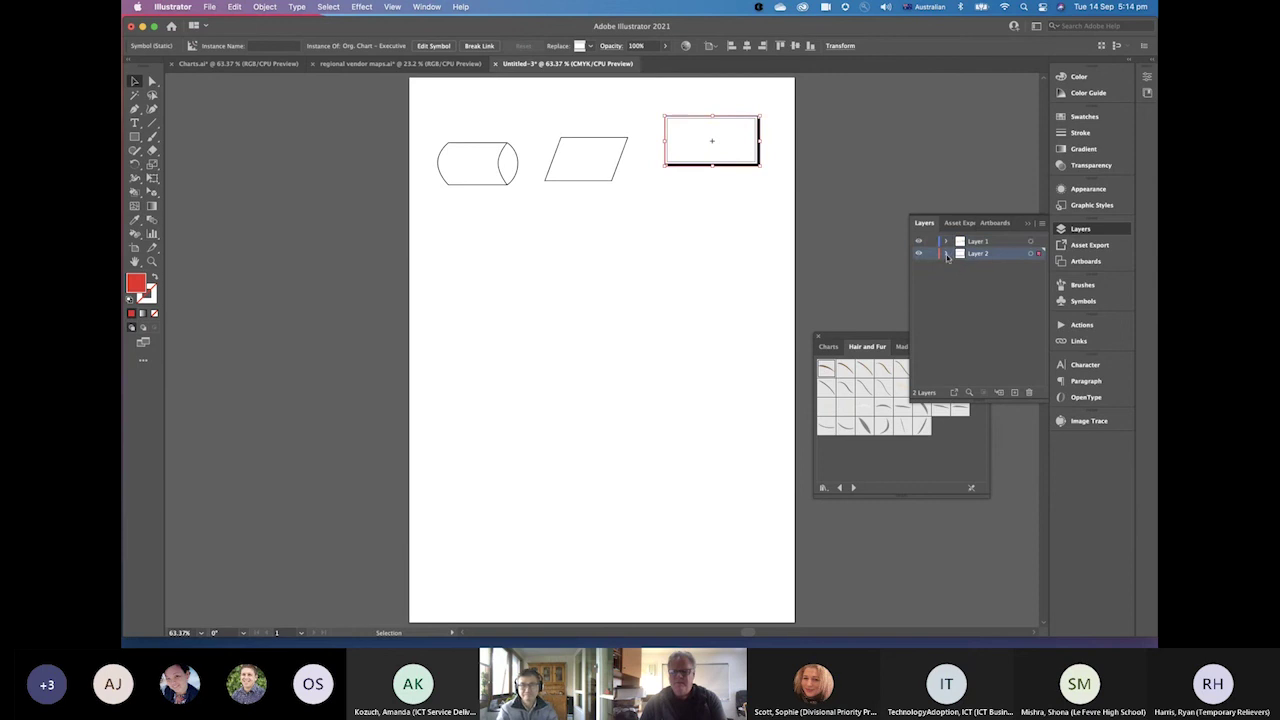
pyautogui.click(920, 243)
pyautogui.click(920, 243)
# Try locking Layer 2 while working with the parallelogram on Layer 1
pyautogui.click(930, 254)
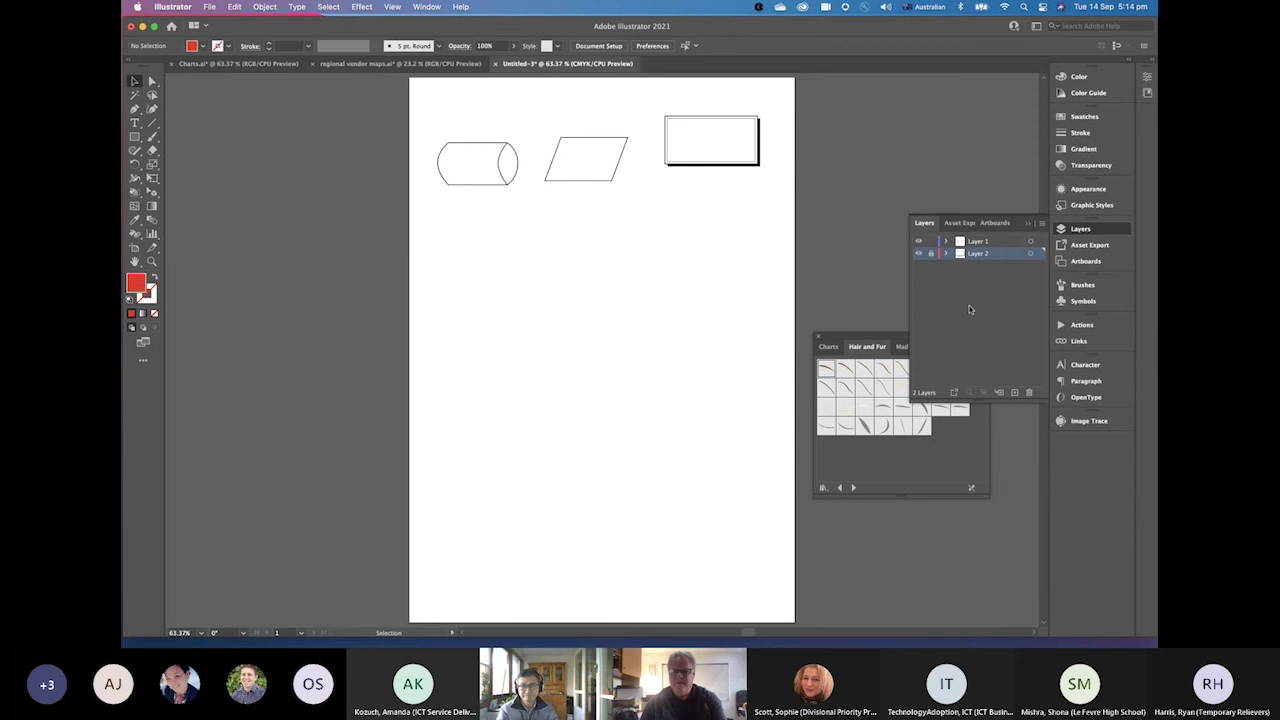
pyautogui.click(618, 165)
pyautogui.click(621, 183)
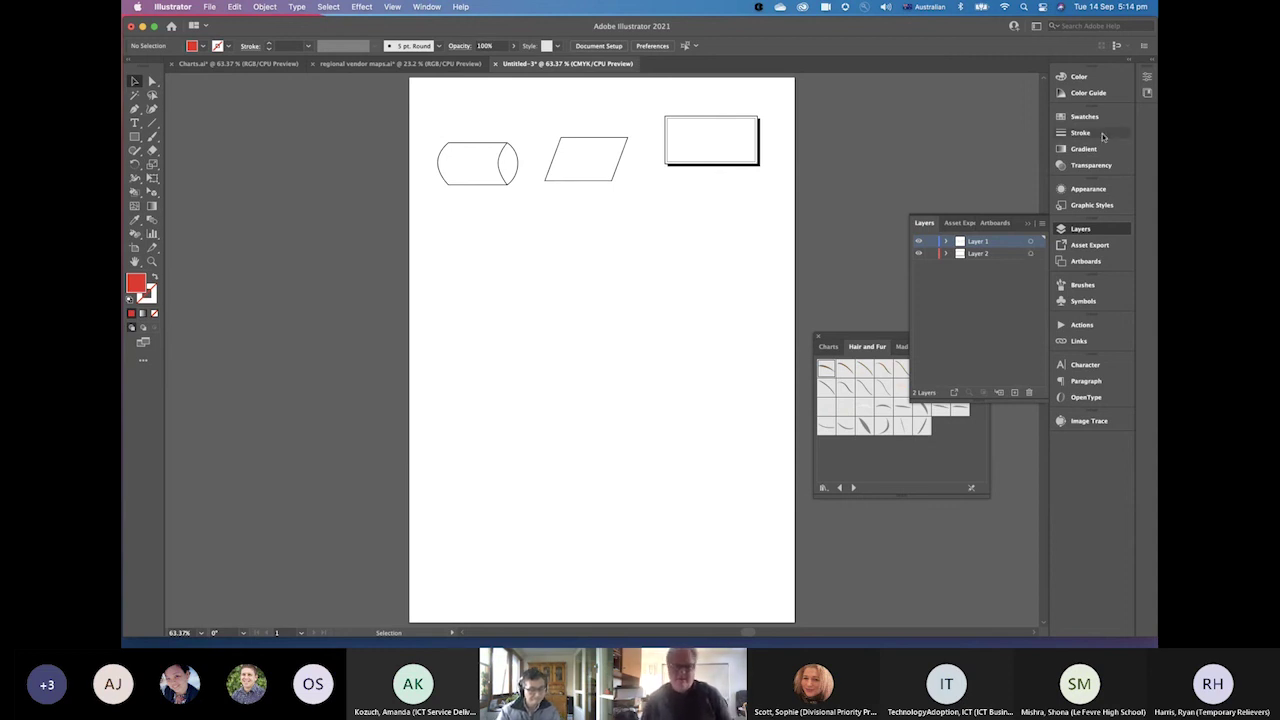
# Draw a red-filled rectangle about 138 × 83 mm below the three chart symbols
pyautogui.moveTo(857, 337); pyautogui.dragTo(843, 356)
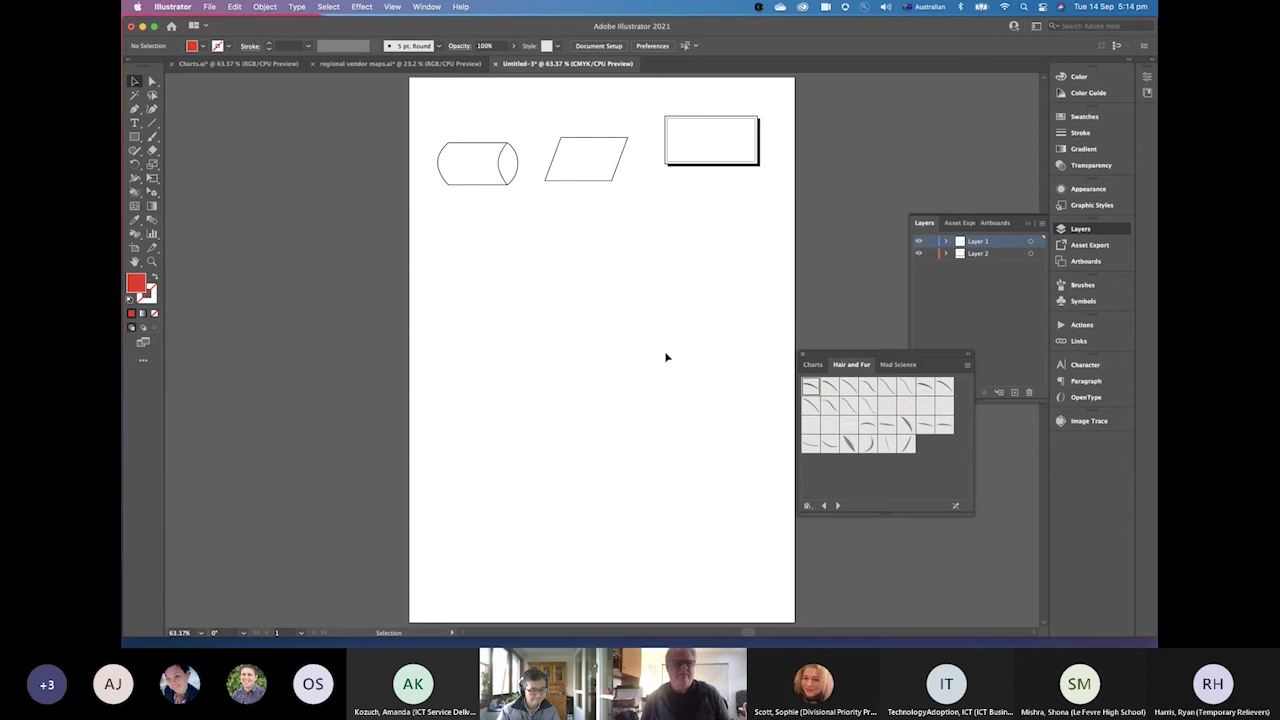
pyautogui.click(160, 260)
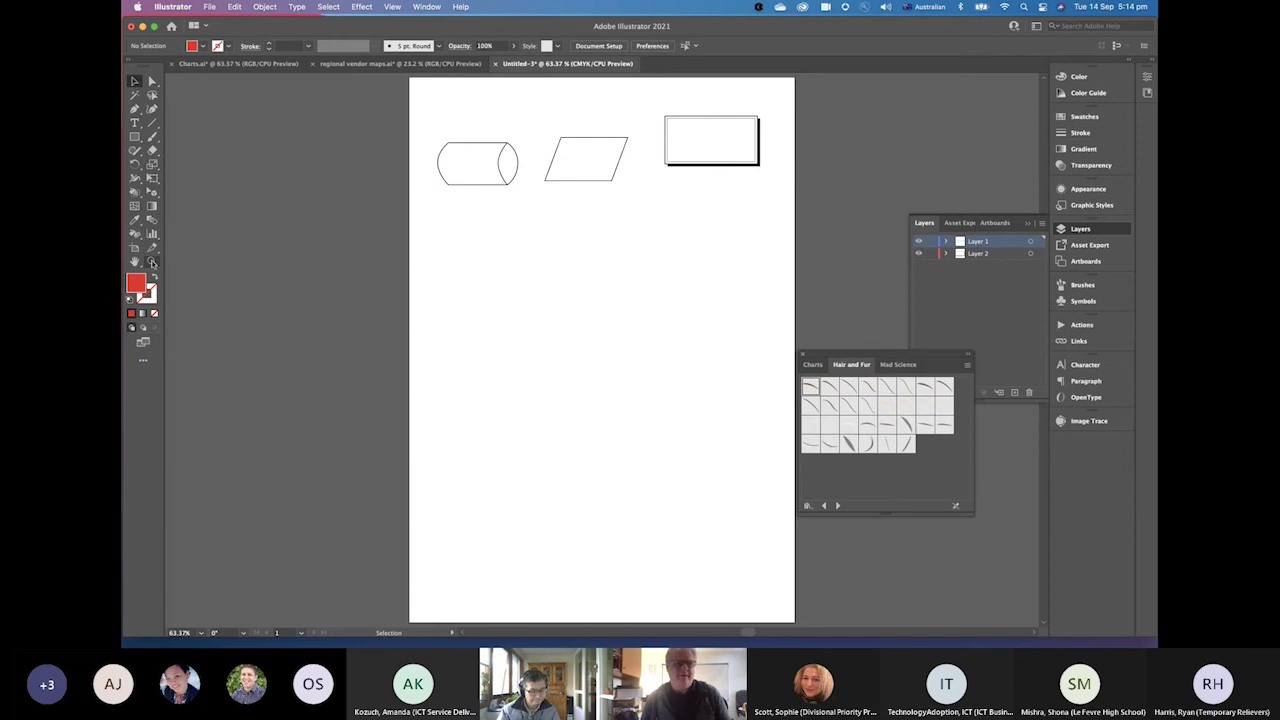
pyautogui.click(632, 364)
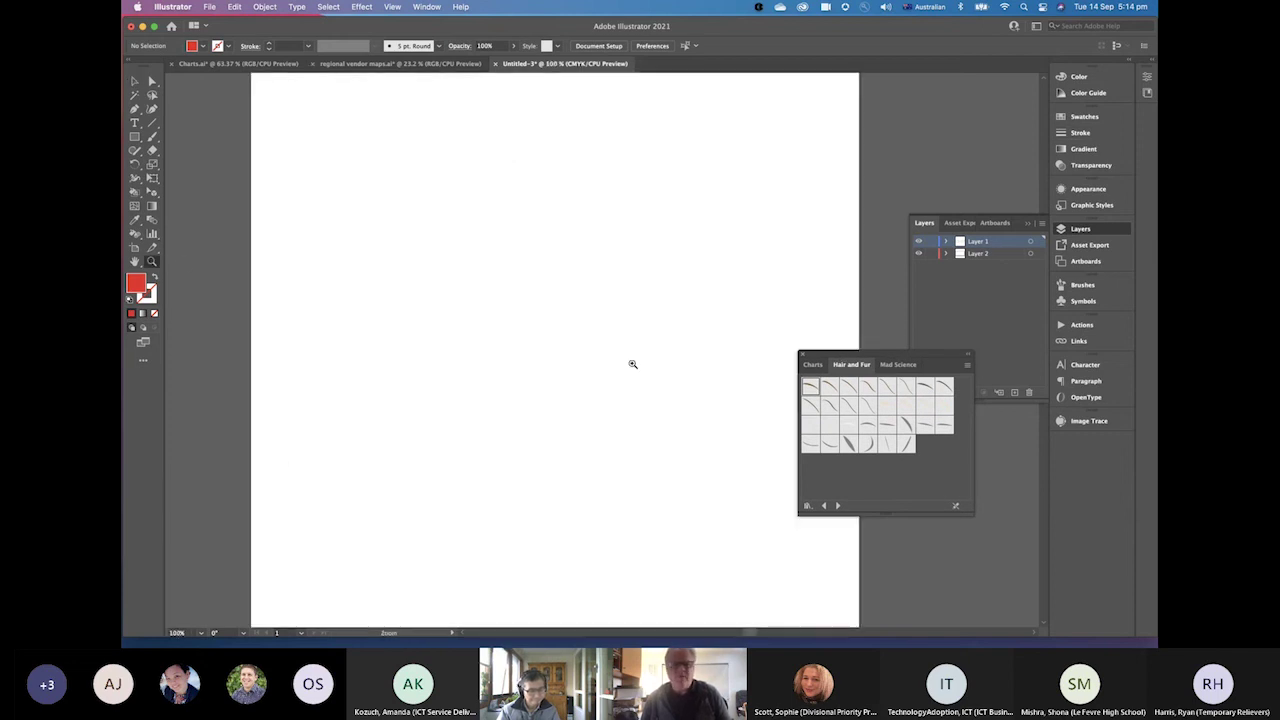
pyautogui.hscroll(2, 632, 364)
pyautogui.scroll(5, 632, 364)
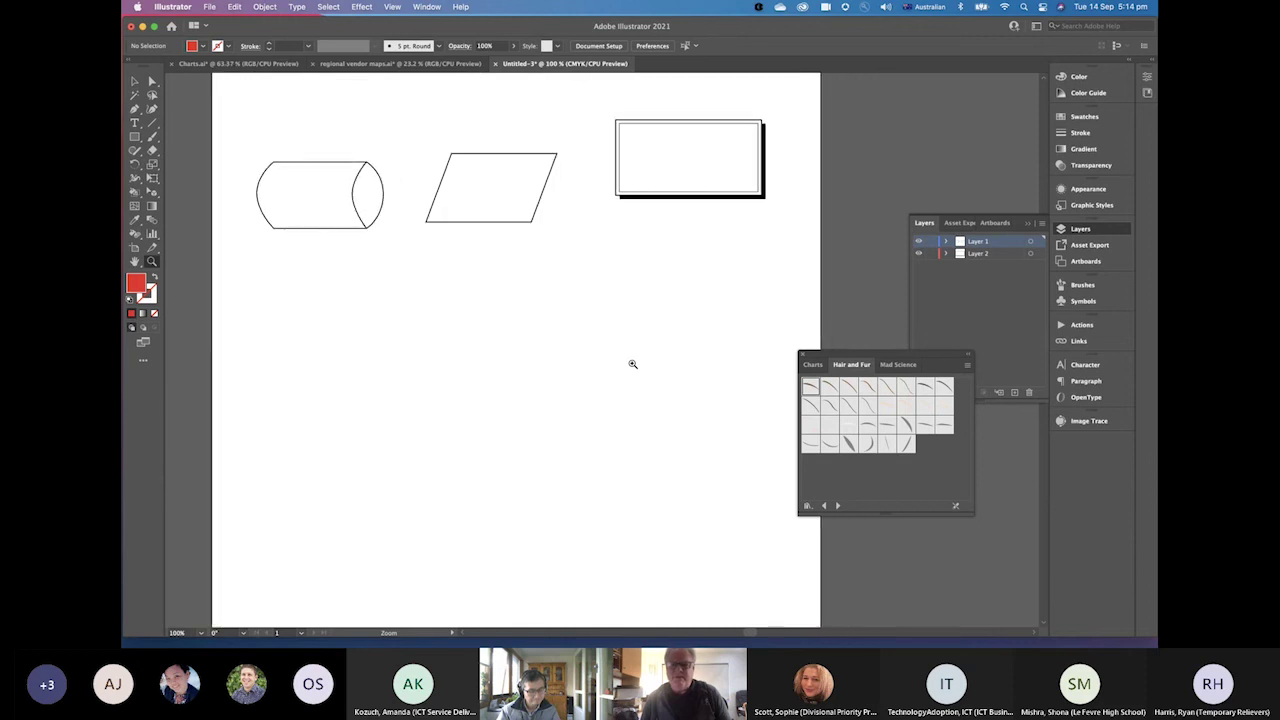
pyautogui.scroll(2, 632, 364)
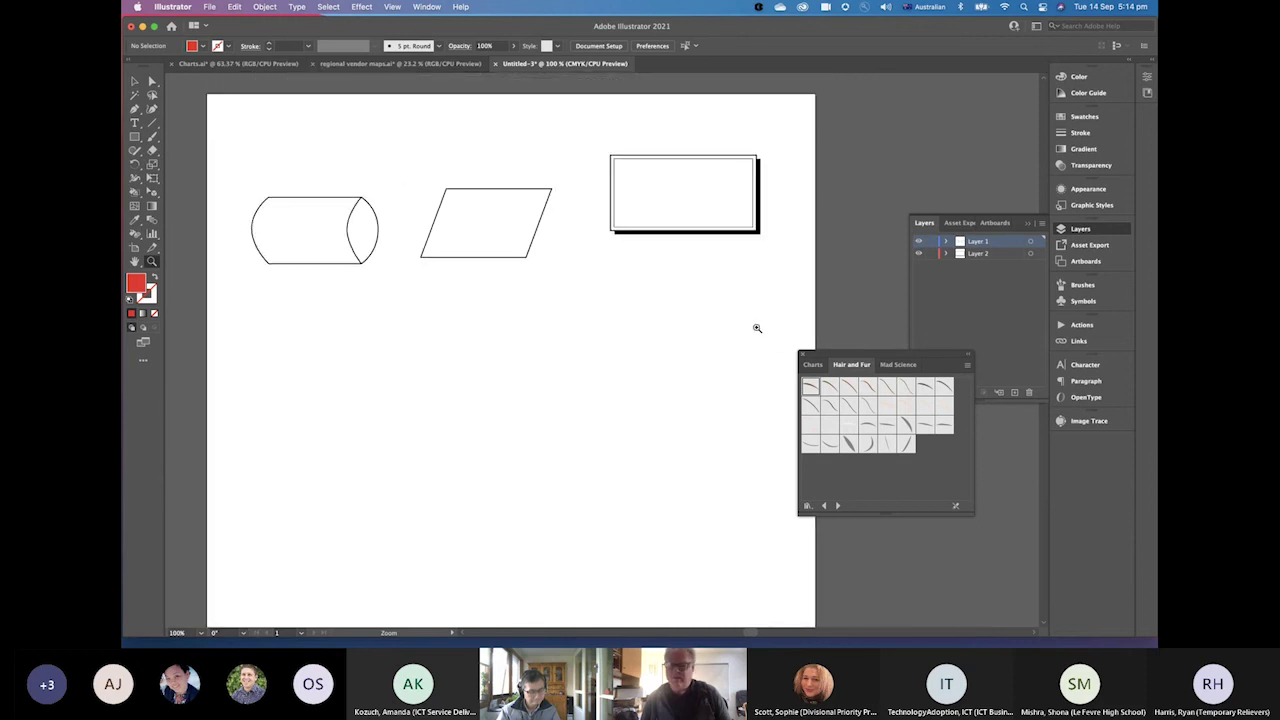
pyautogui.moveTo(908, 373); pyautogui.dragTo(956, 451)
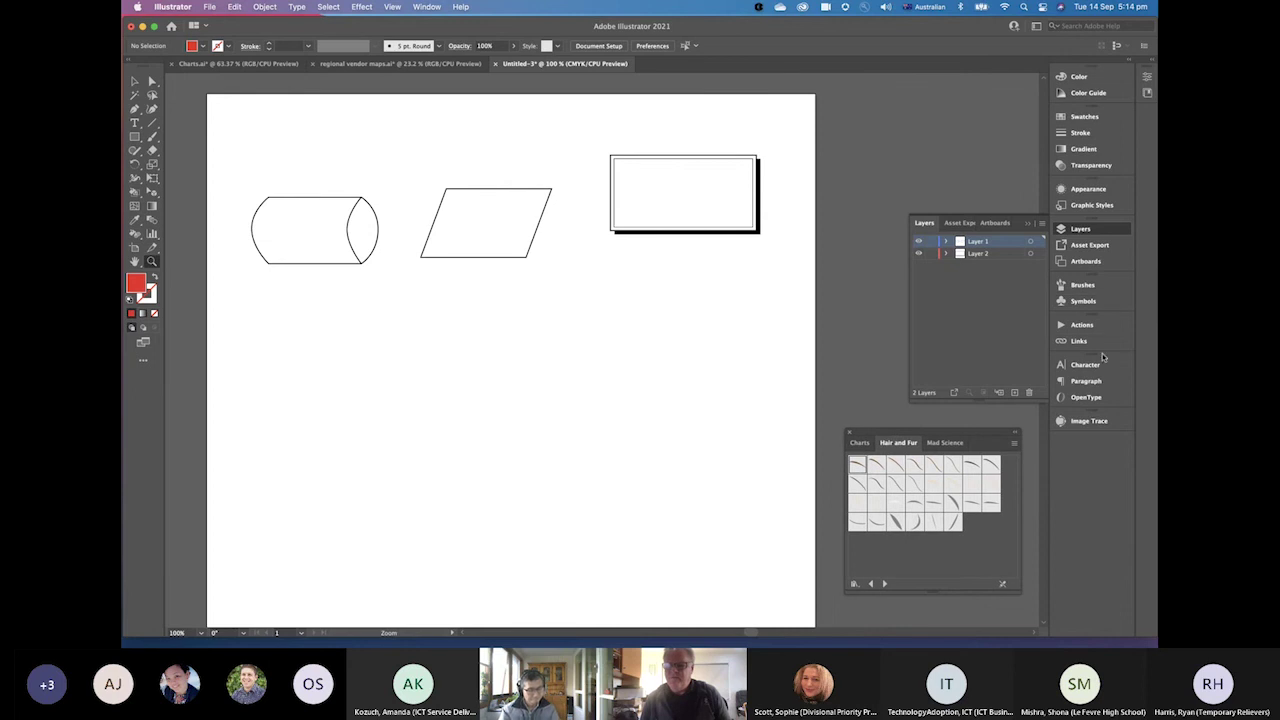
pyautogui.click(1090, 205)
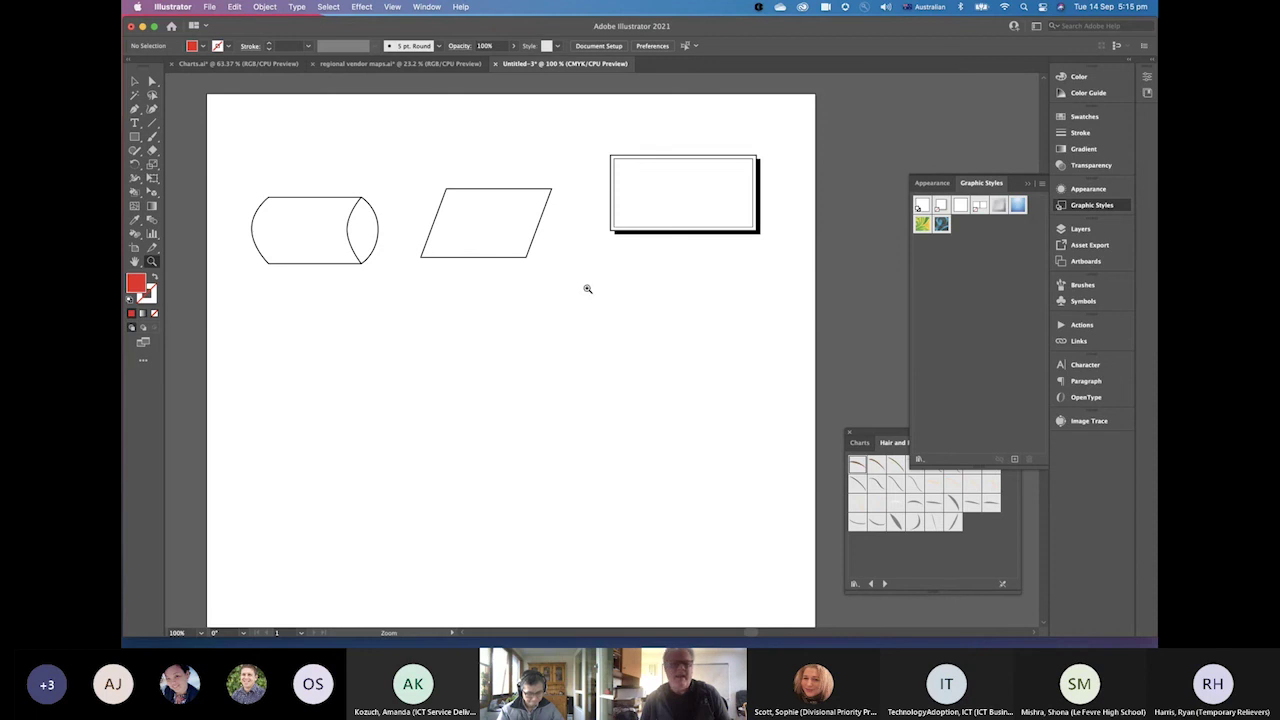
pyautogui.click(135, 137)
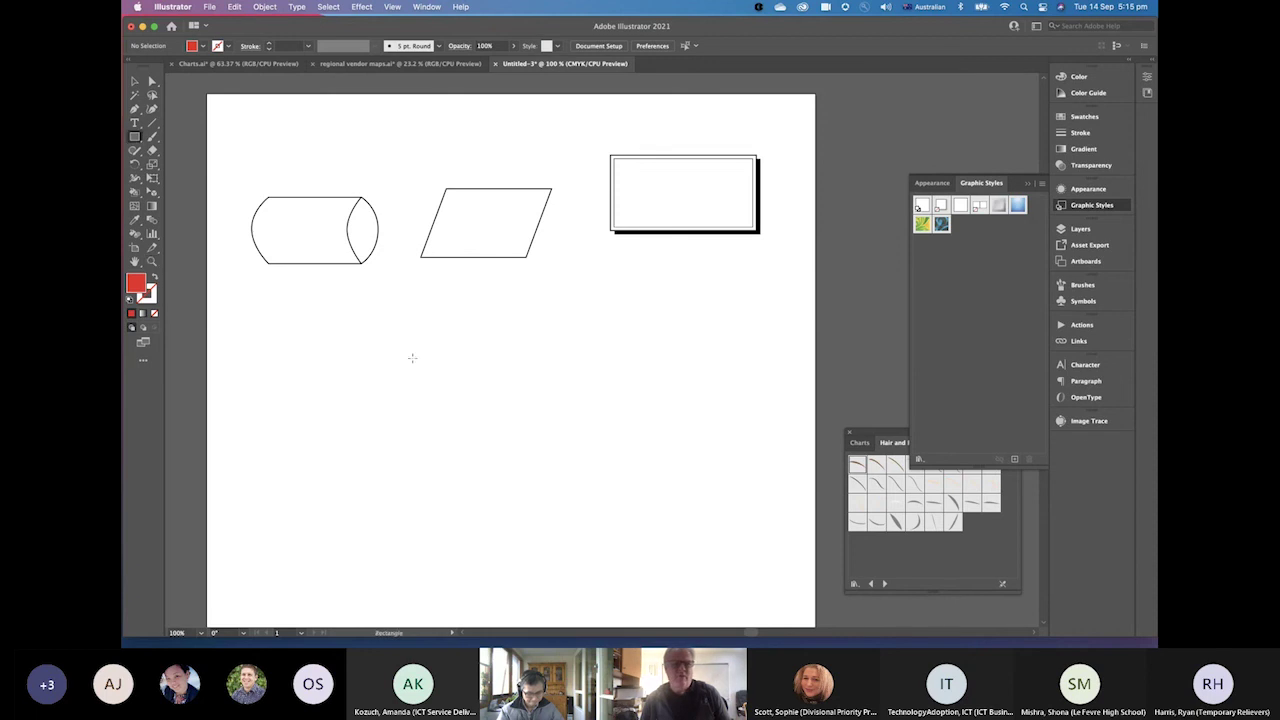
pyautogui.moveTo(326, 321); pyautogui.dragTo(727, 558)
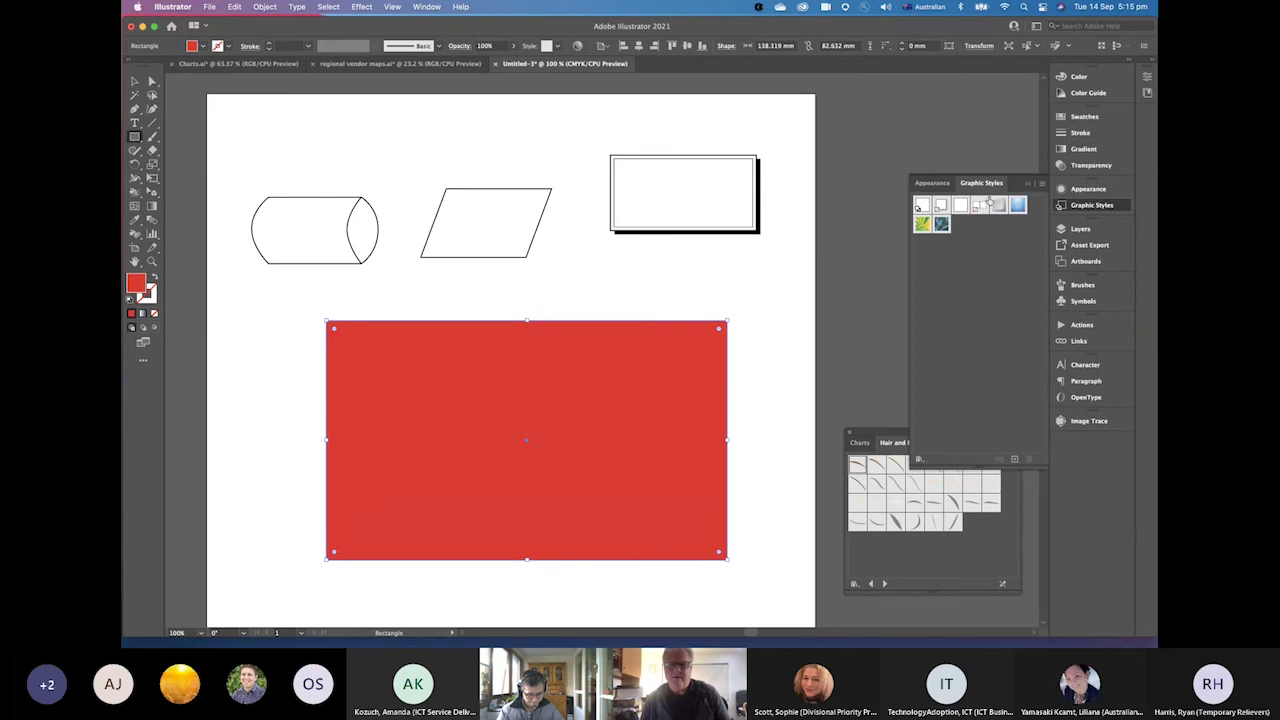
# Apply the Foliage_GS graphic style to the red rectangle and deselect it
pyautogui.click(921, 225)
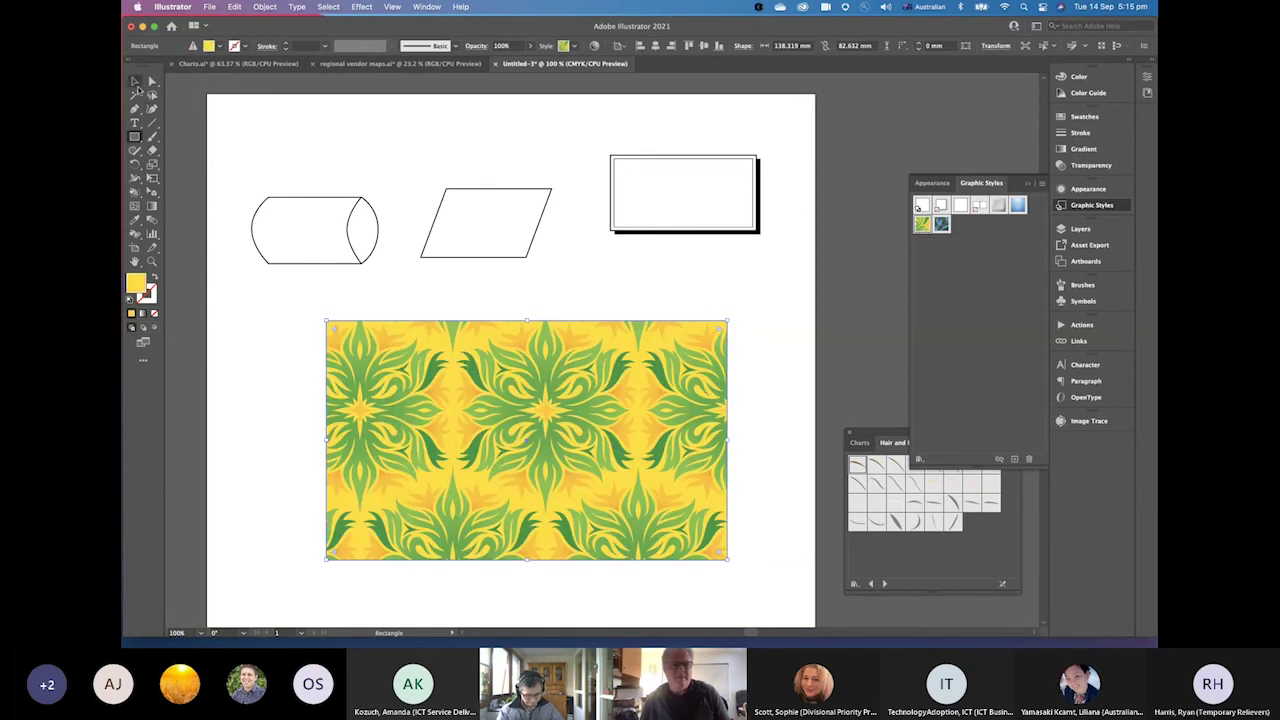
pyautogui.click(136, 82)
pyautogui.click(280, 405)
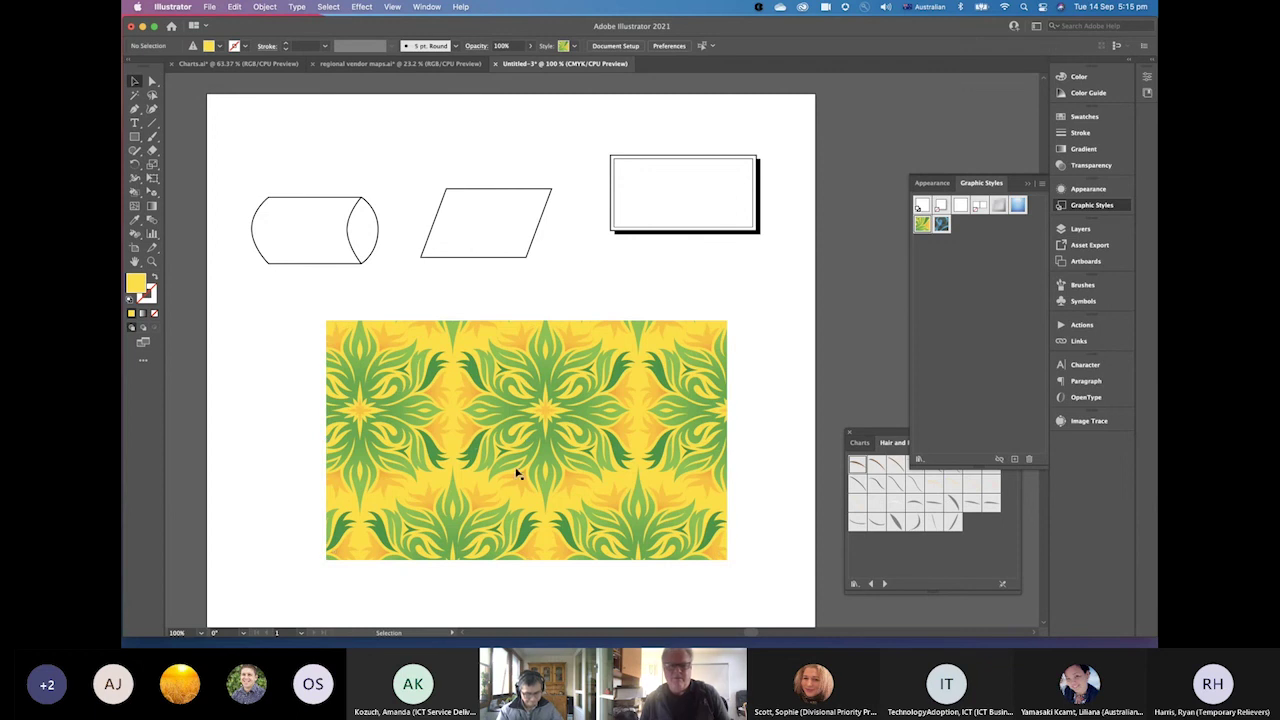
# Examine the foliage rectangle's appearance attributes, expanding its stroke and both fills
pyautogui.click(491, 424)
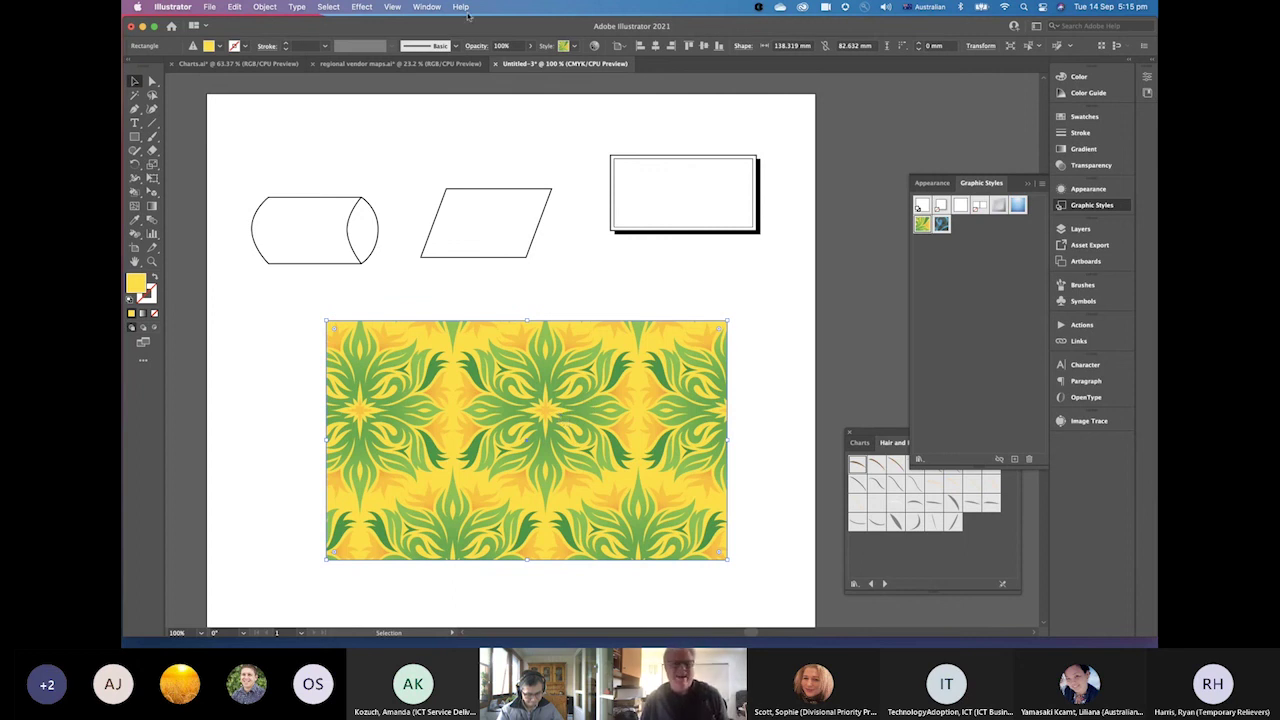
pyautogui.click(940, 186)
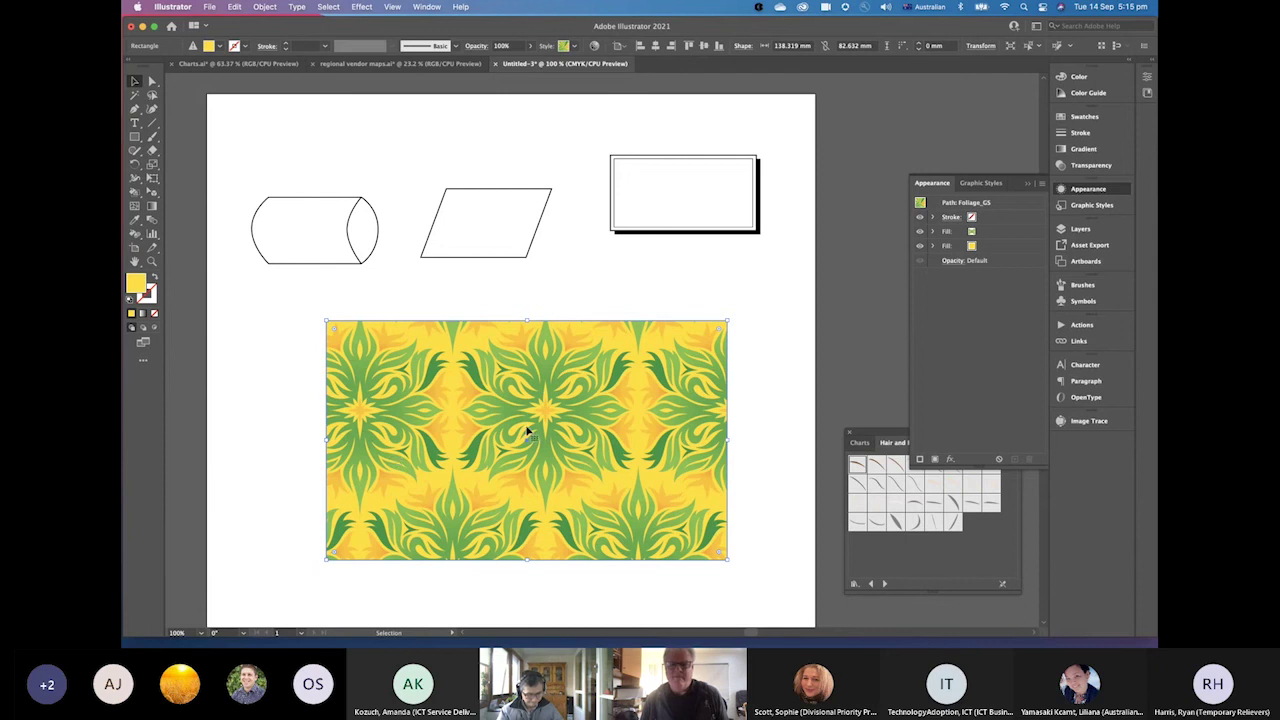
pyautogui.click(933, 246)
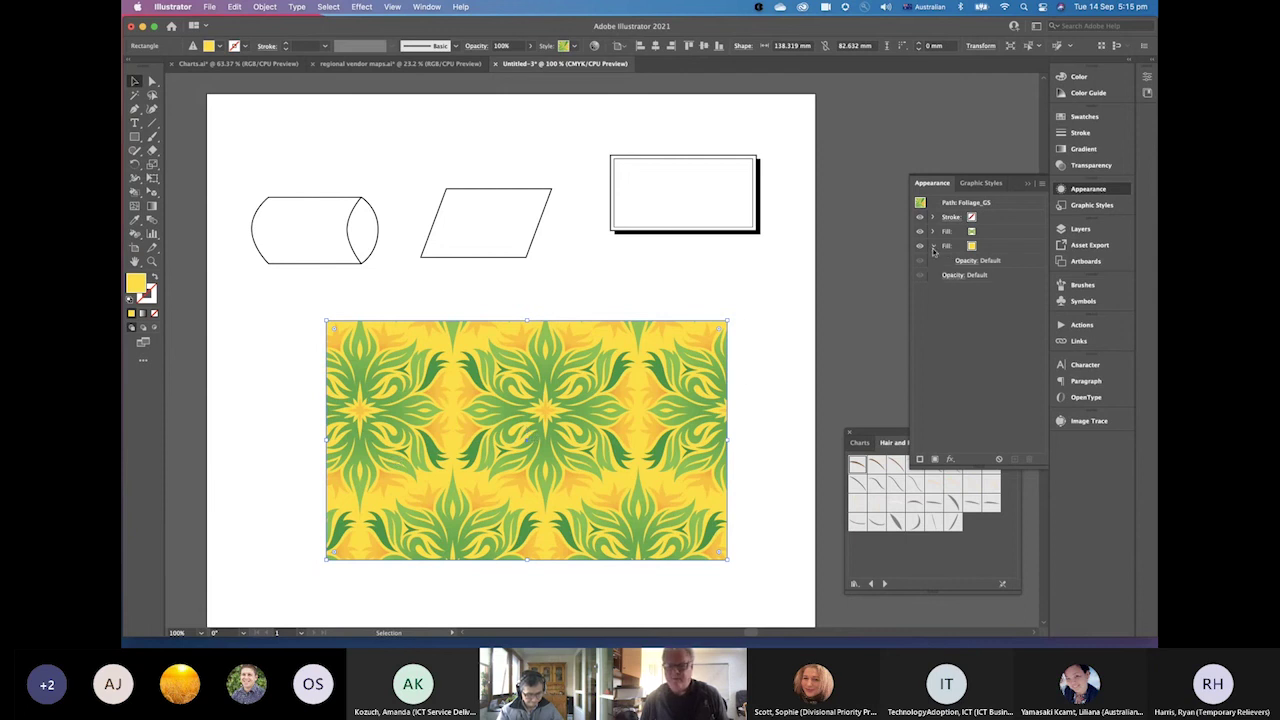
pyautogui.click(932, 232)
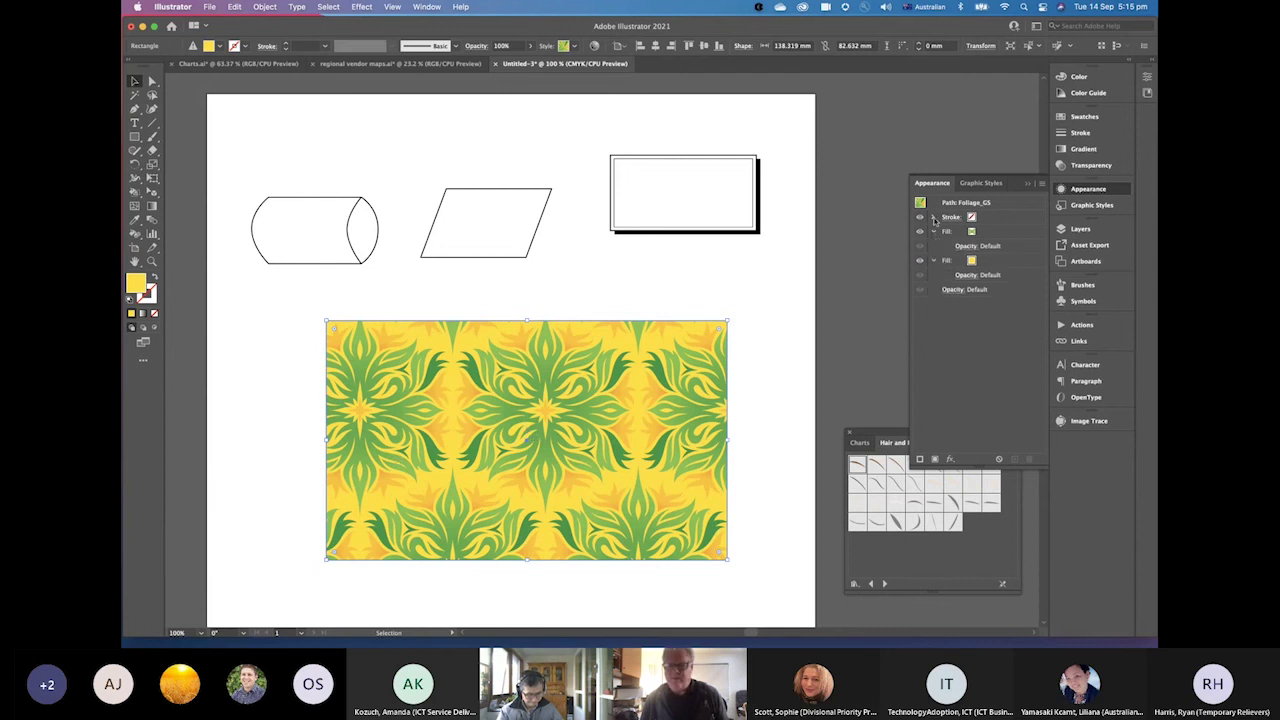
pyautogui.click(933, 218)
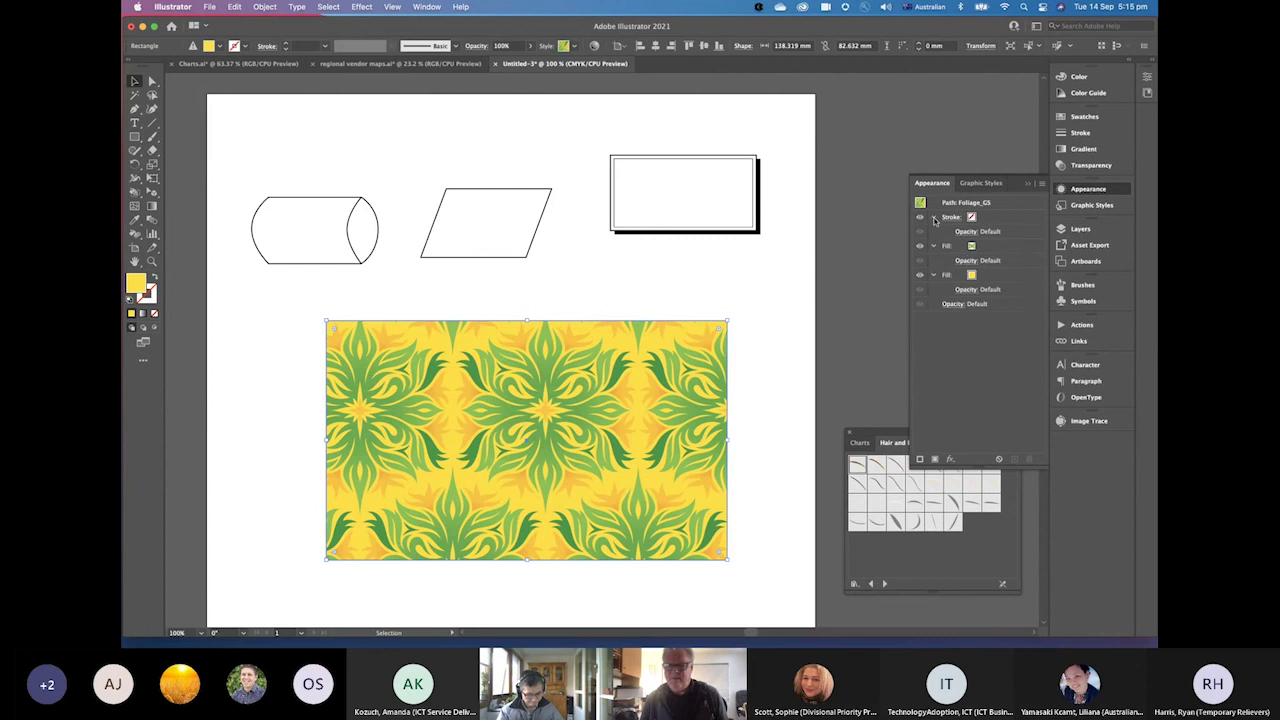
# Try the brown swirl pattern and solid blue as the rectangle's upper fill, and set it back to the foliage pattern
pyautogui.click(972, 247)
pyautogui.click(972, 247)
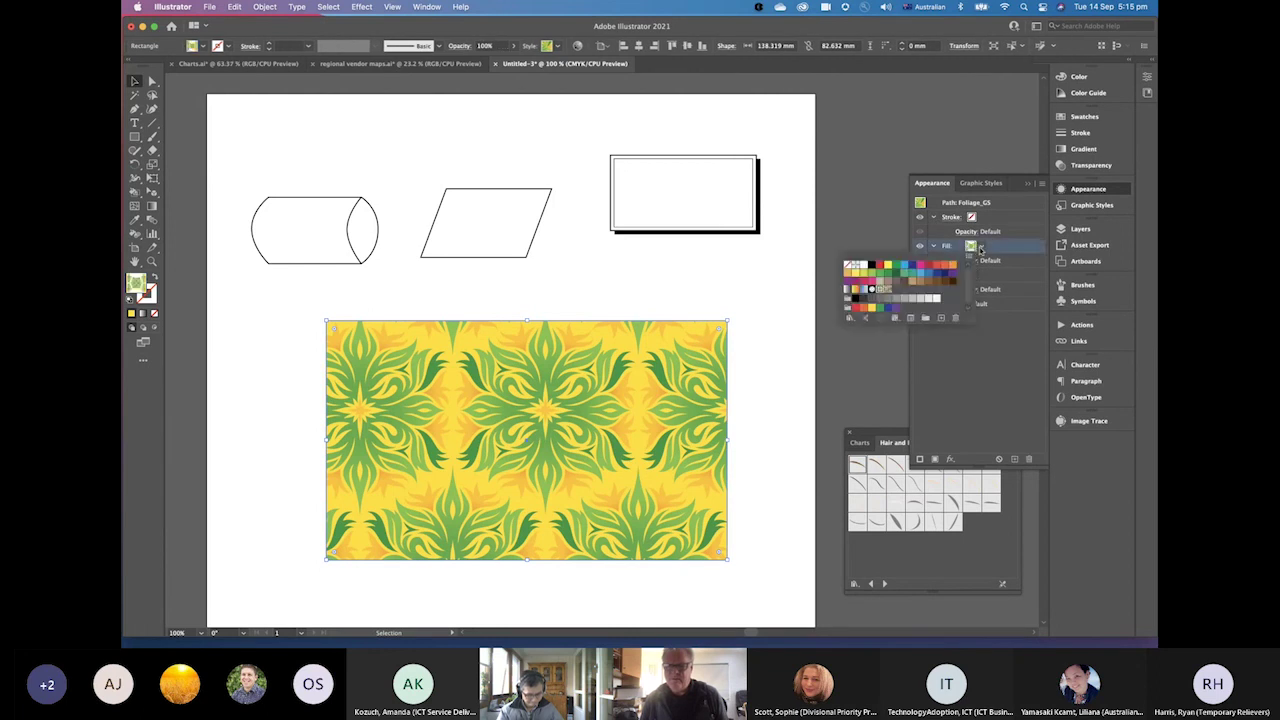
pyautogui.click(889, 292)
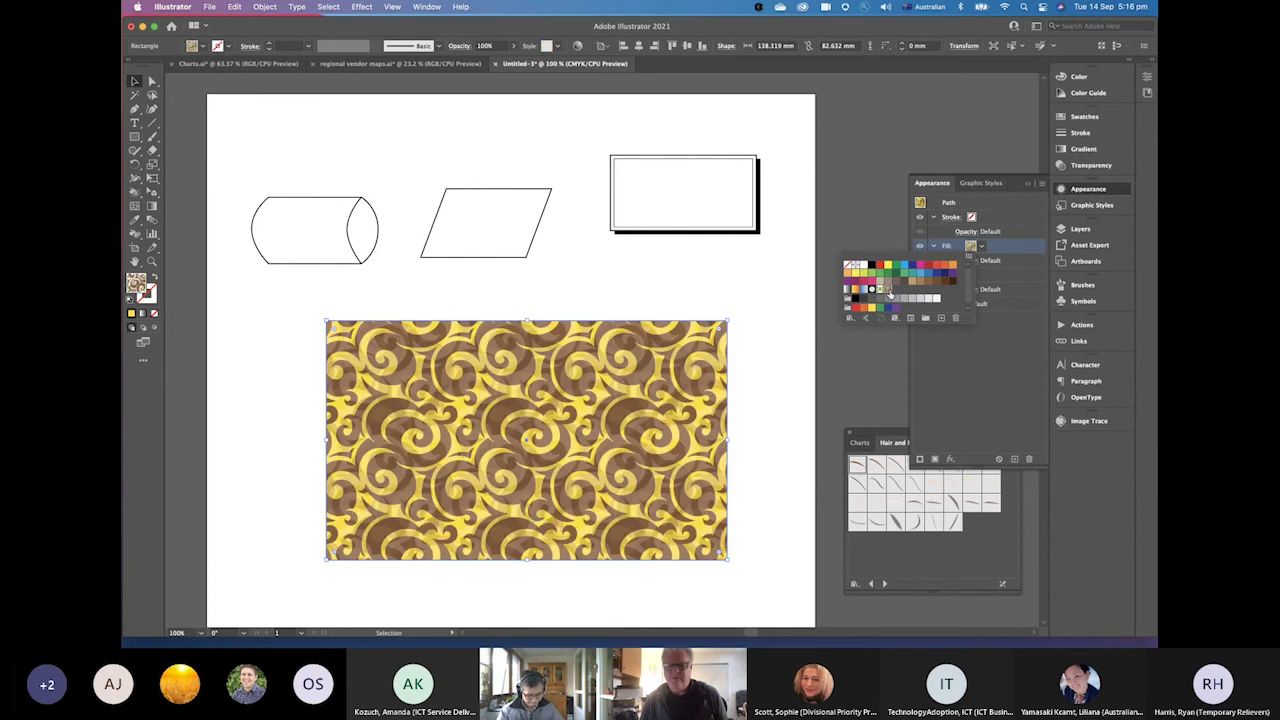
pyautogui.click(913, 266)
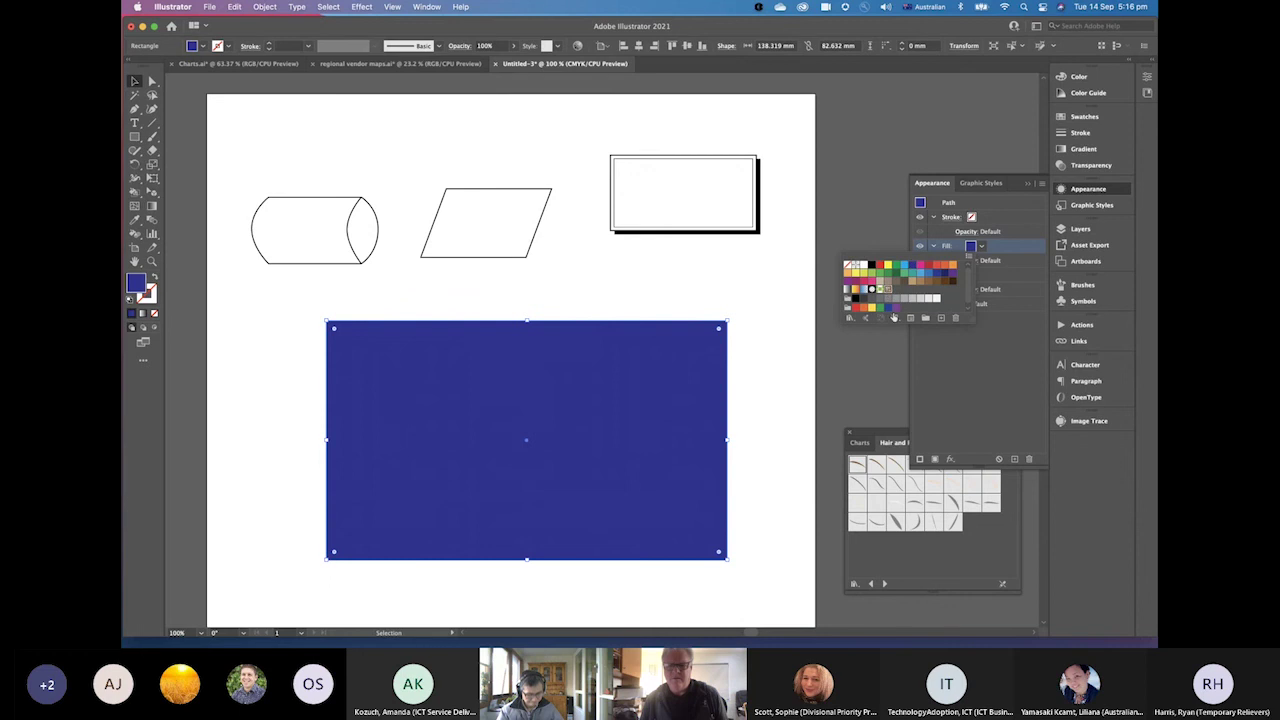
pyautogui.click(880, 289)
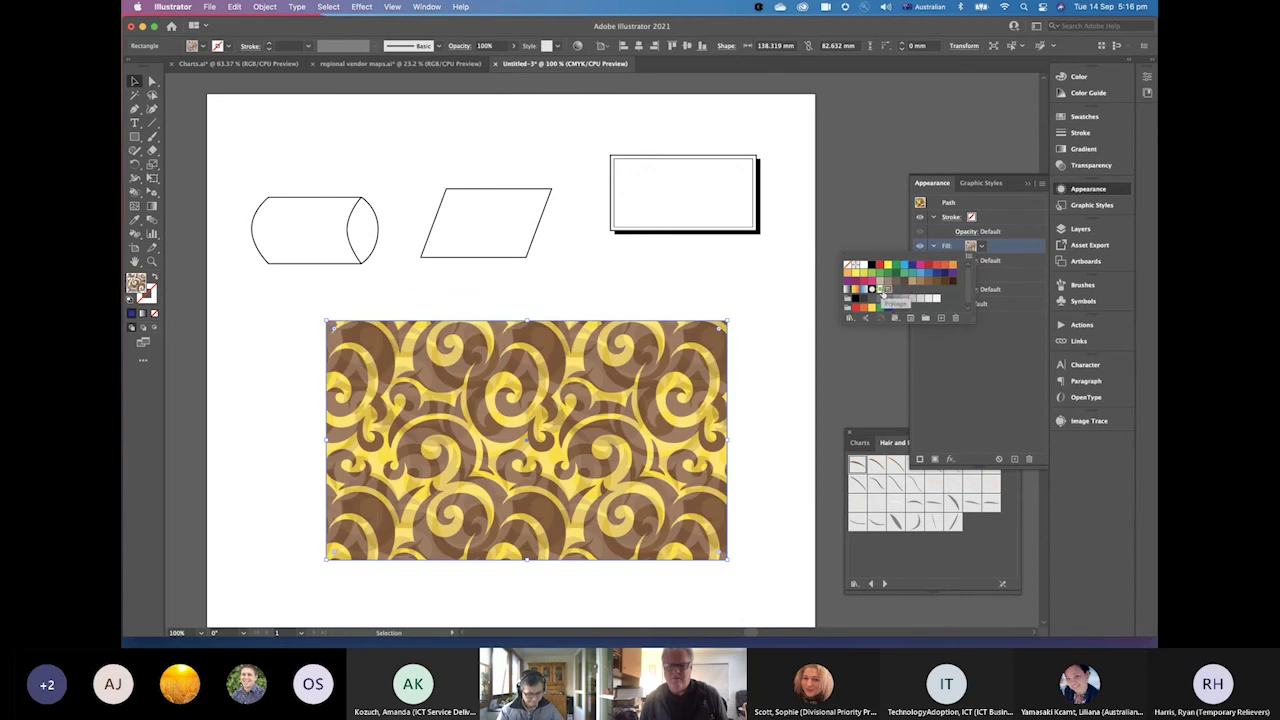
pyautogui.click(887, 289)
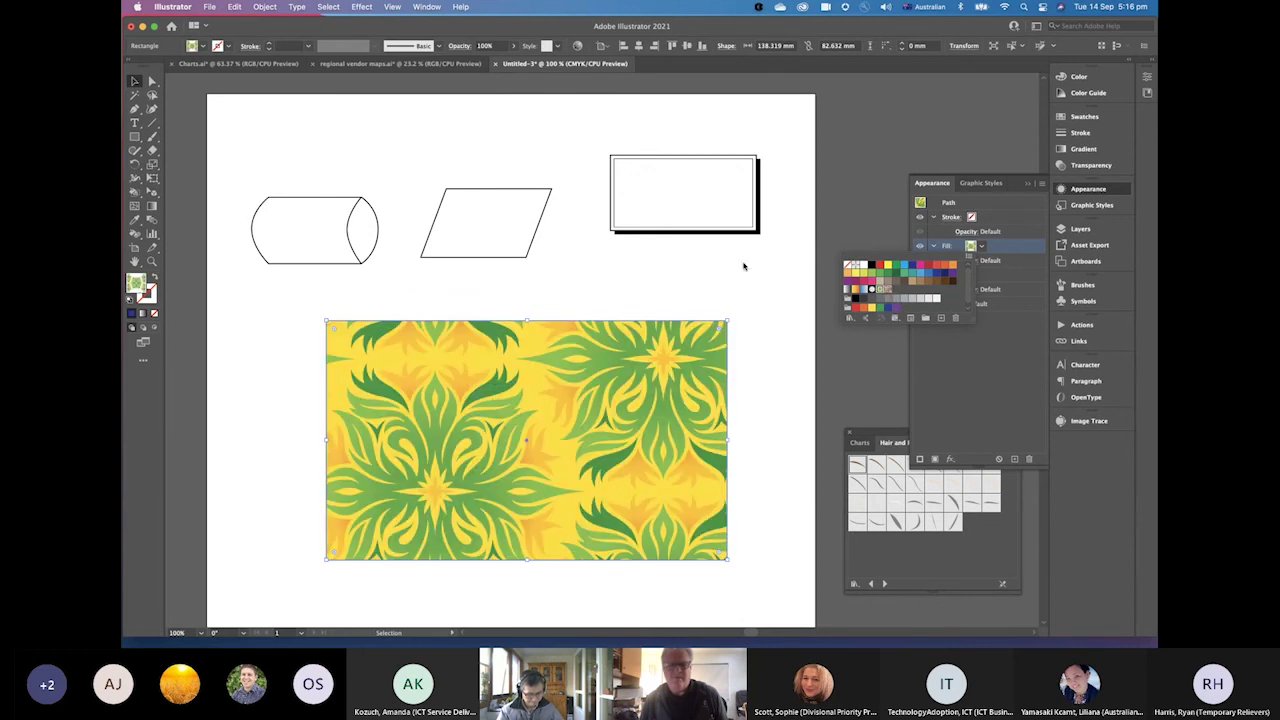
pyautogui.click(234, 7)
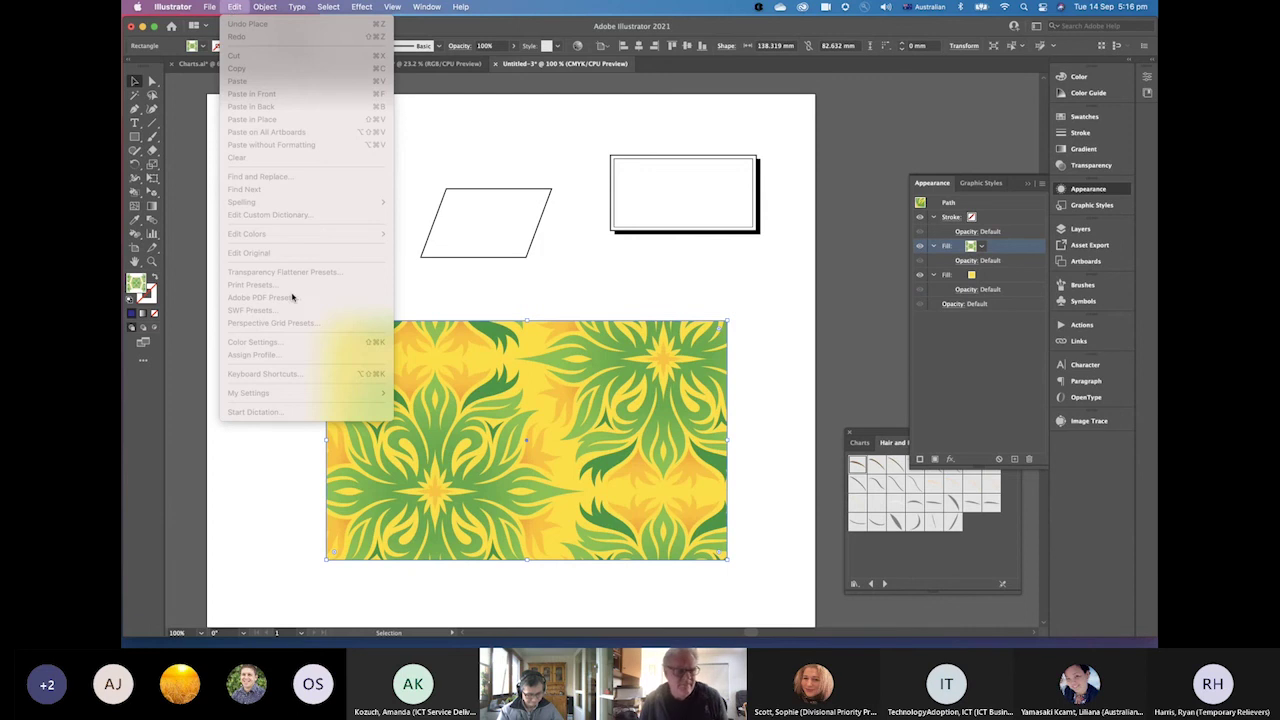
pyautogui.moveTo(221, 5)
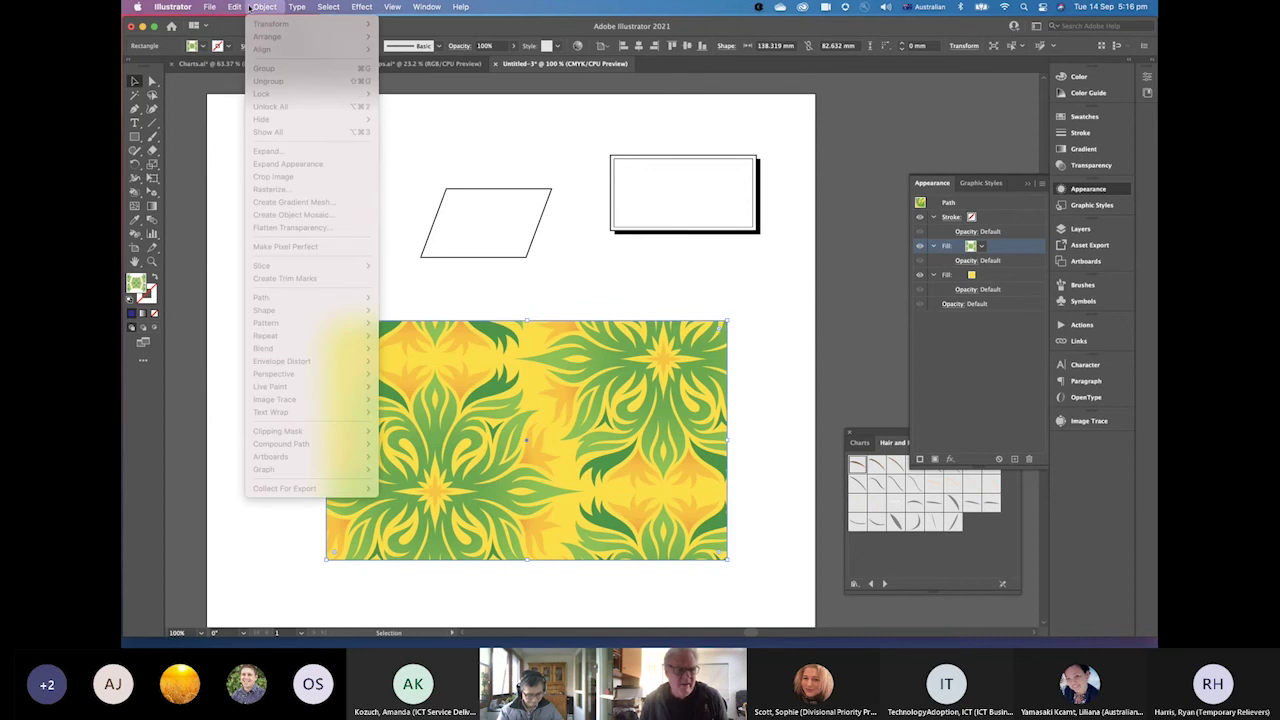
pyautogui.click(250, 7)
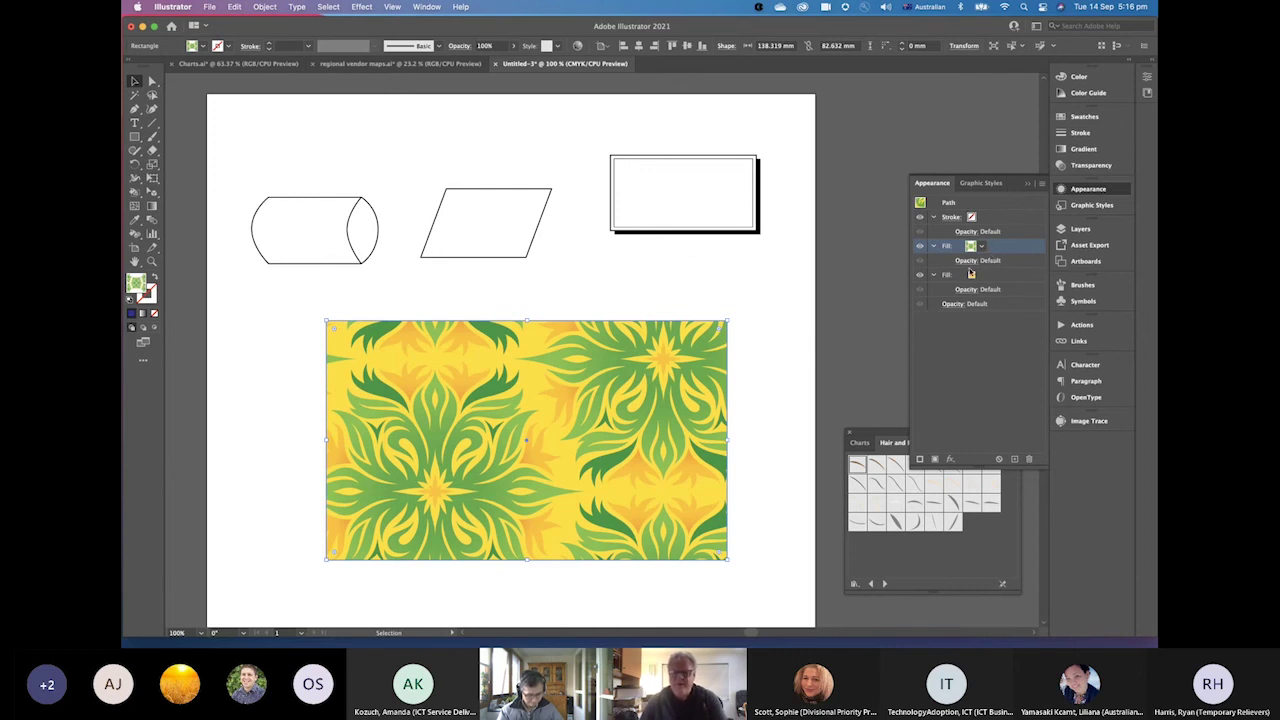
# Hide and restore the rectangle's yellow base fill, and apply the Dusk graphic style to the rectangle
pyautogui.click(919, 276)
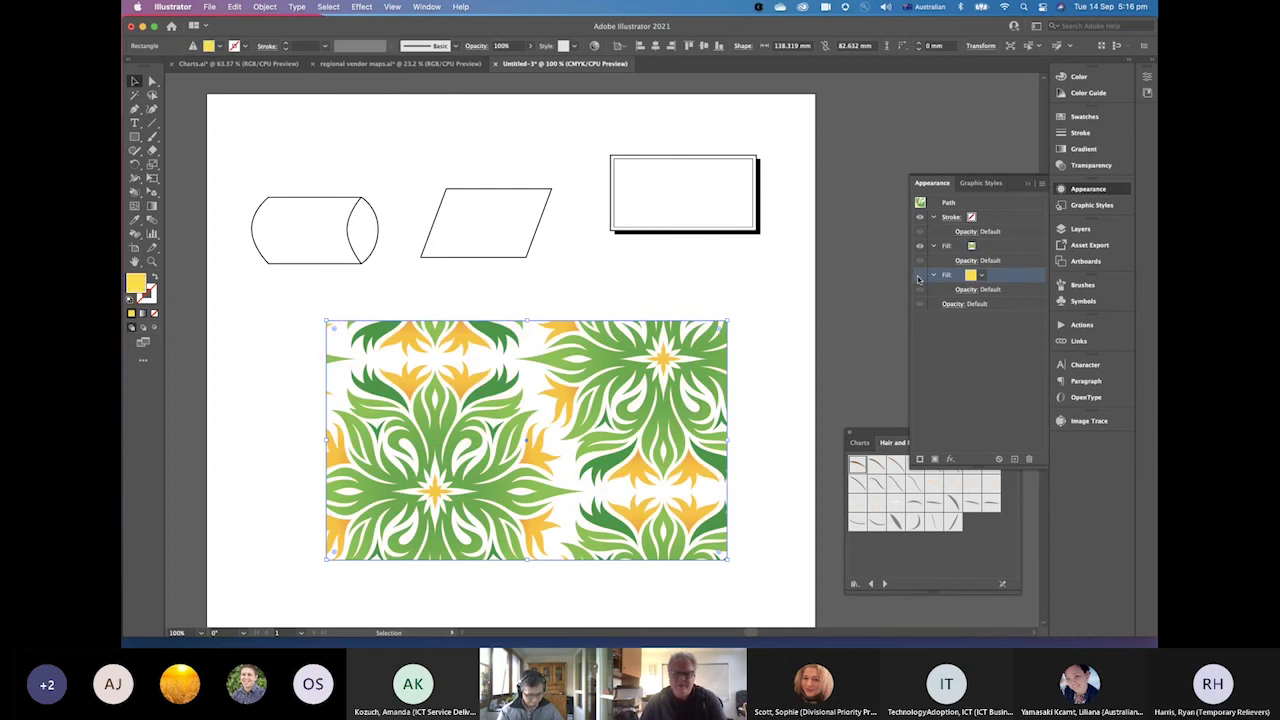
pyautogui.click(919, 276)
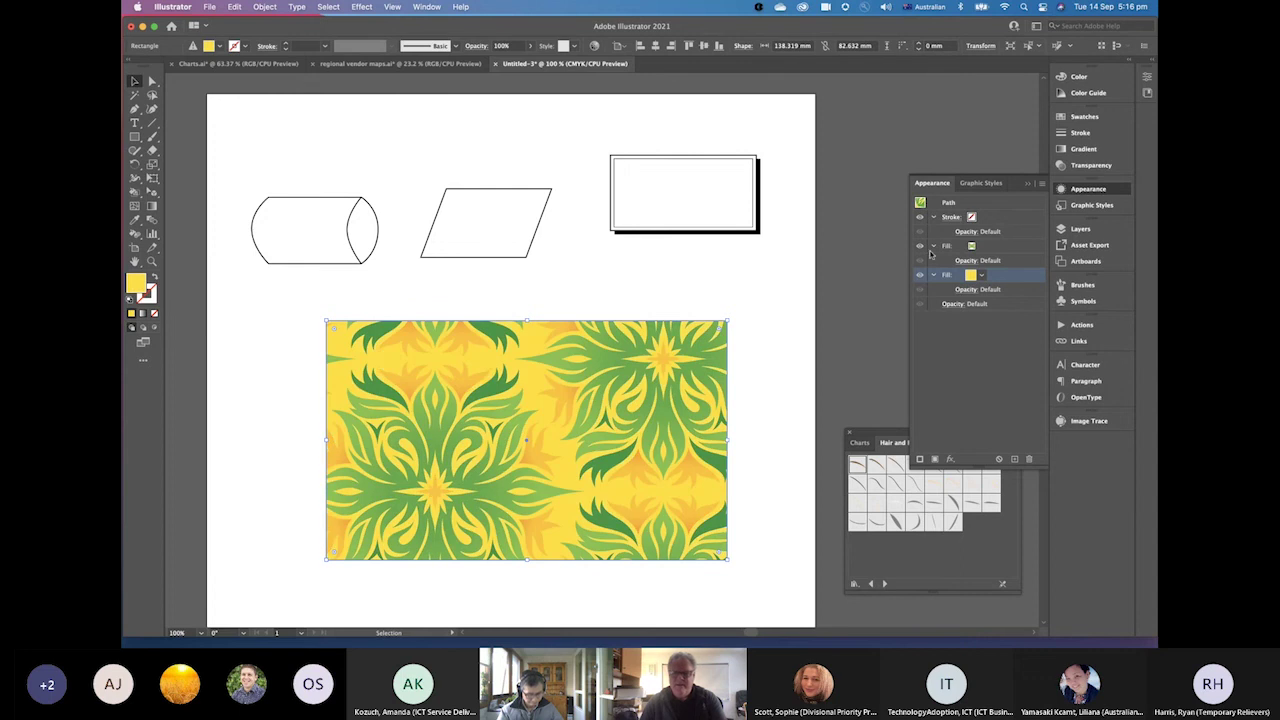
pyautogui.click(981, 183)
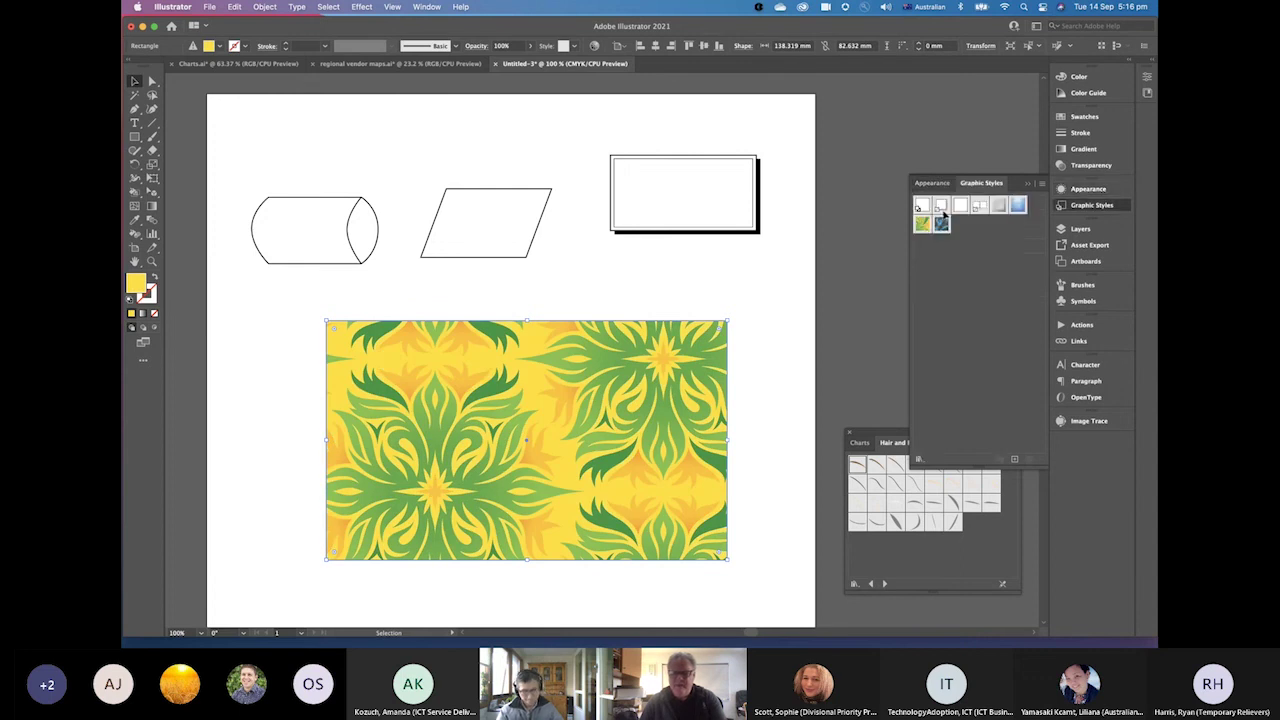
pyautogui.click(1017, 207)
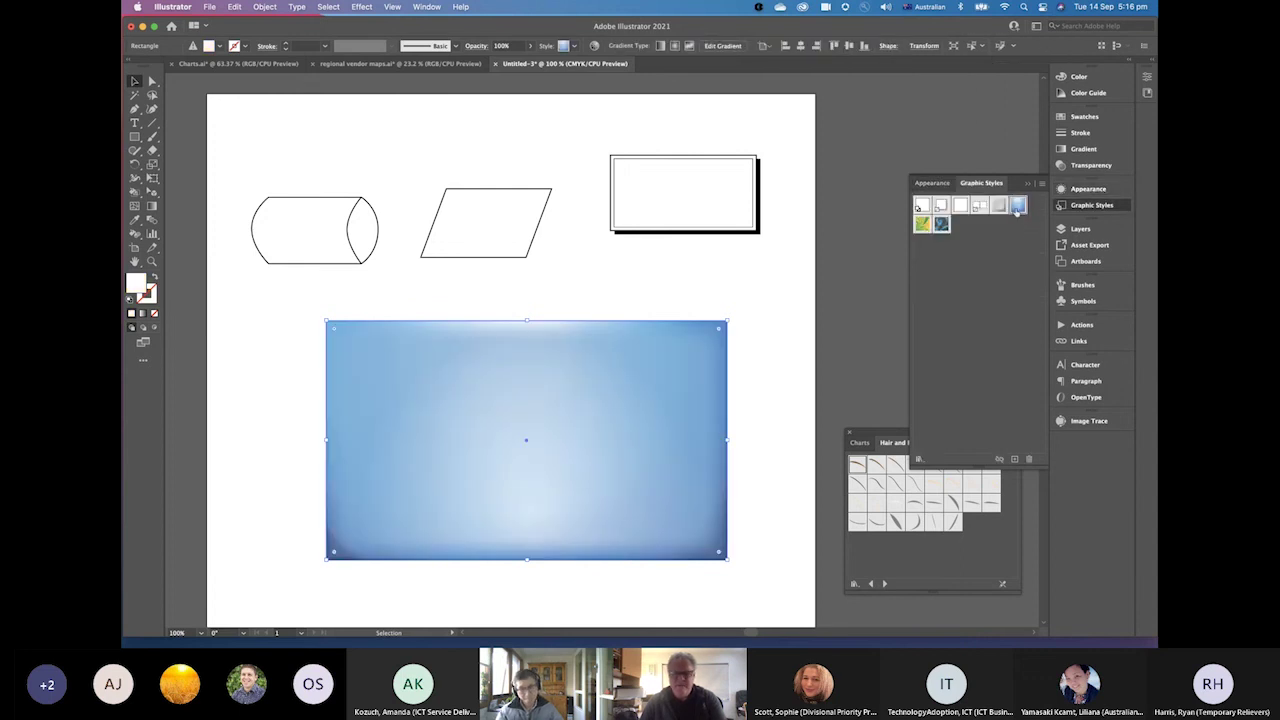
pyautogui.click(771, 383)
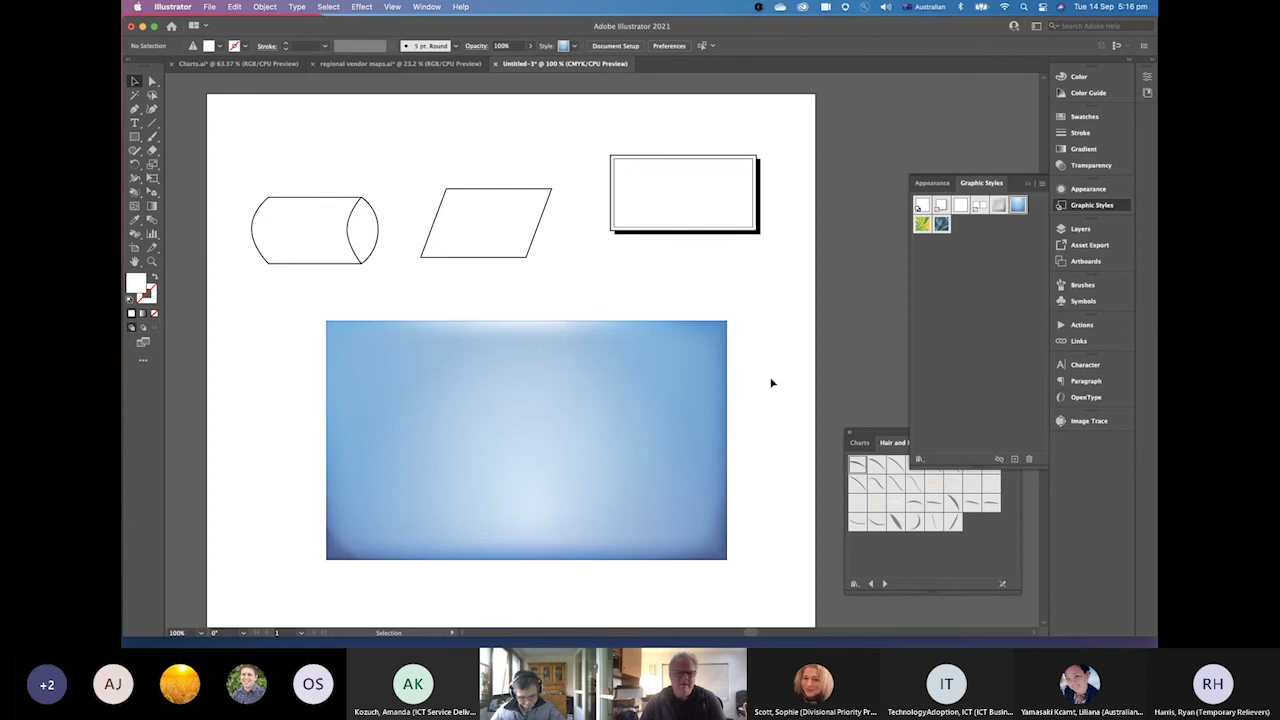
# Examine the Dusk rectangle's appearance attributes, expanding its third fill and collapsing the stroke and fill entries
pyautogui.click(932, 183)
pyautogui.click(651, 405)
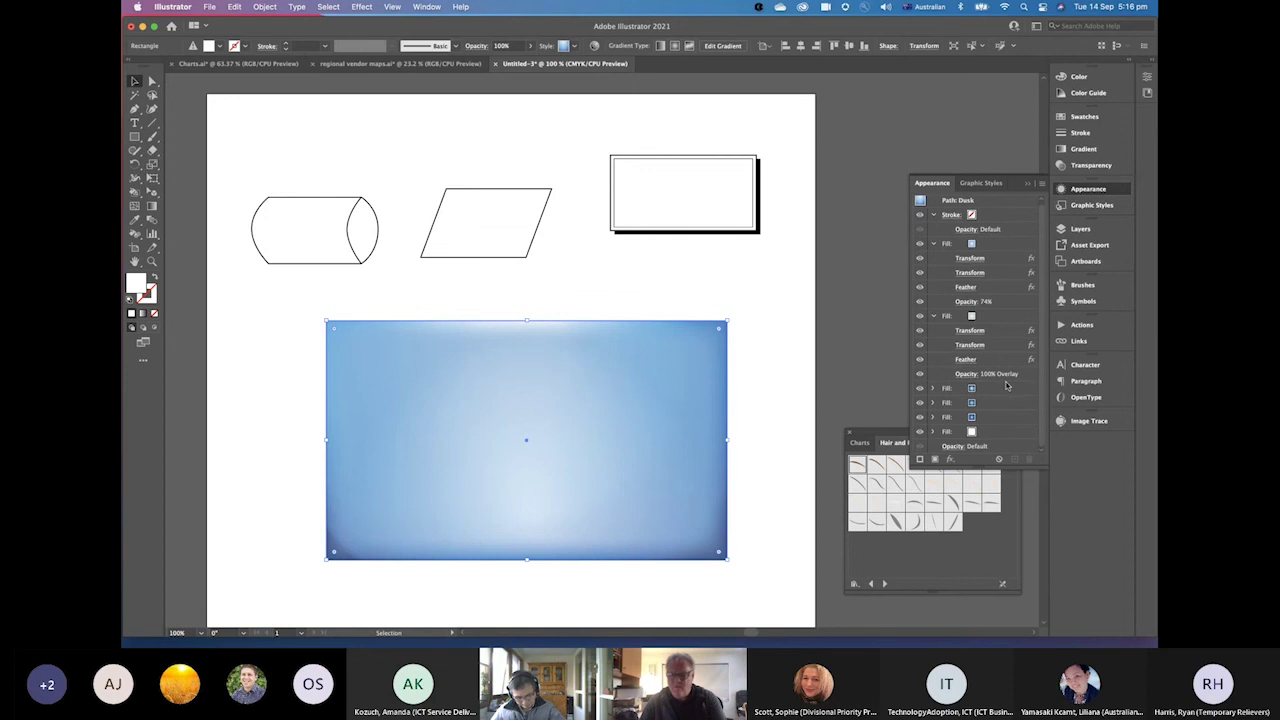
pyautogui.click(934, 388)
pyautogui.scroll(-2, 993, 403)
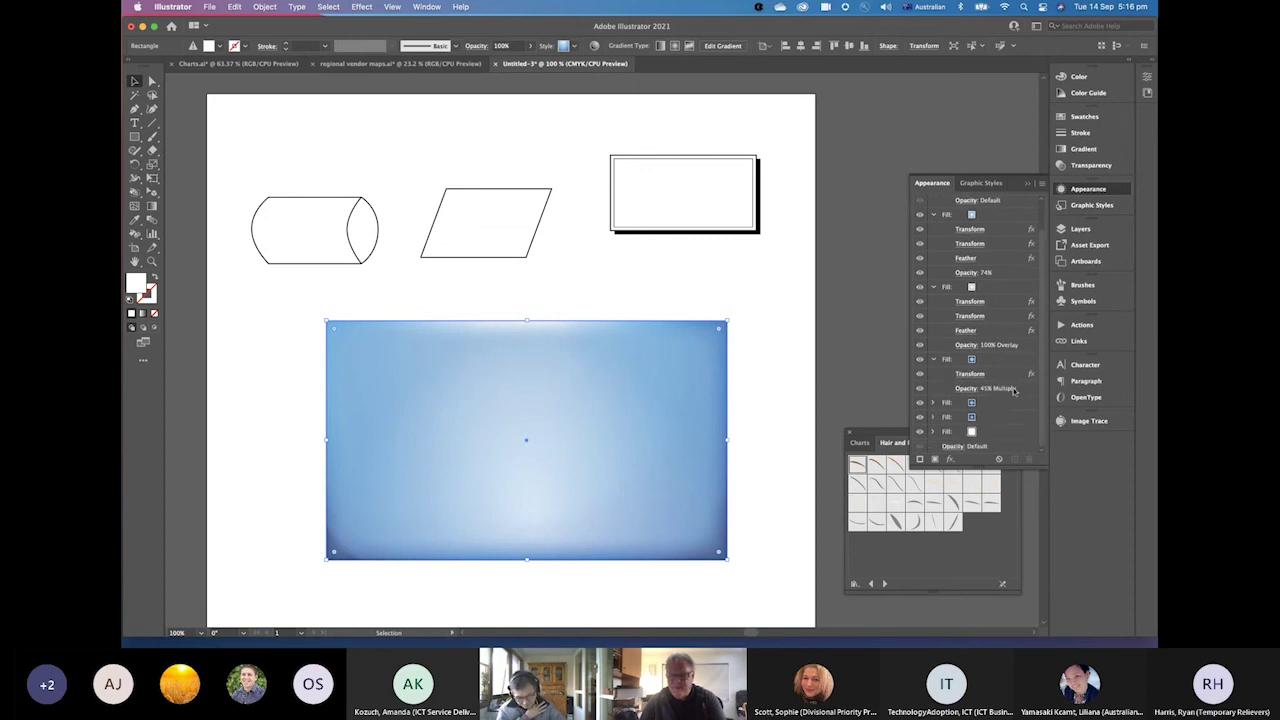
pyautogui.scroll(2, 990, 383)
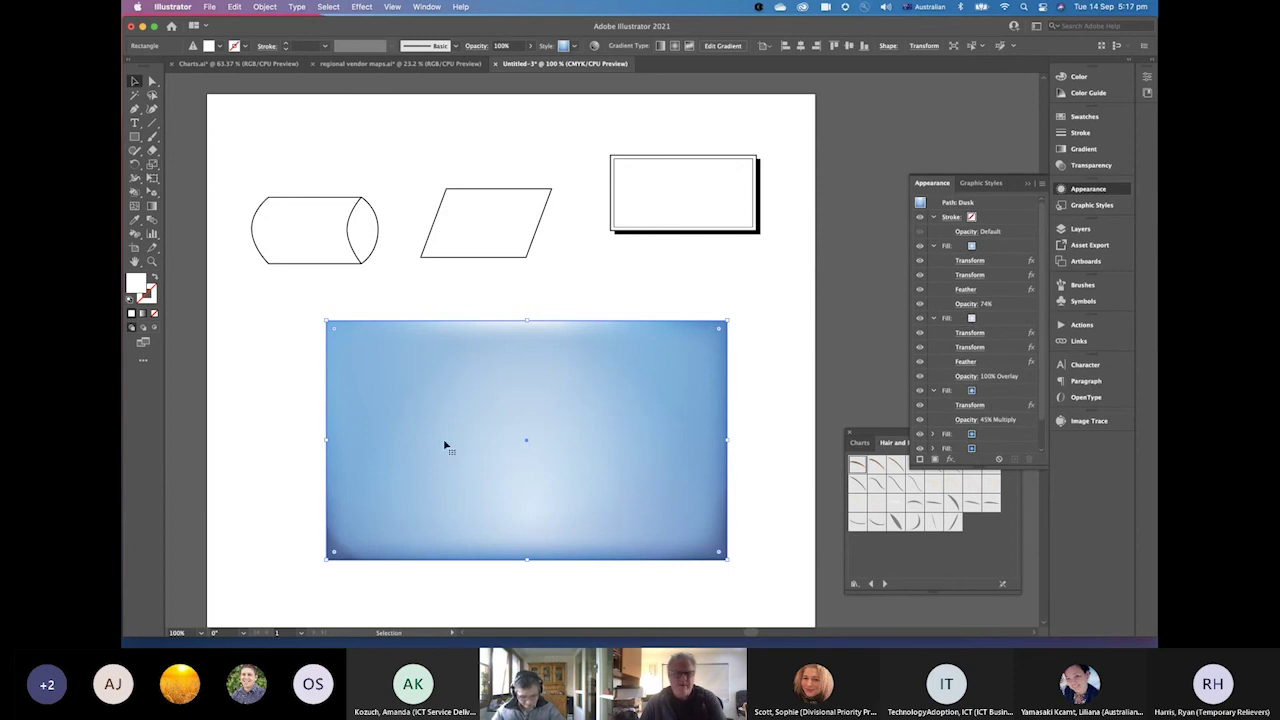
pyautogui.click(933, 218)
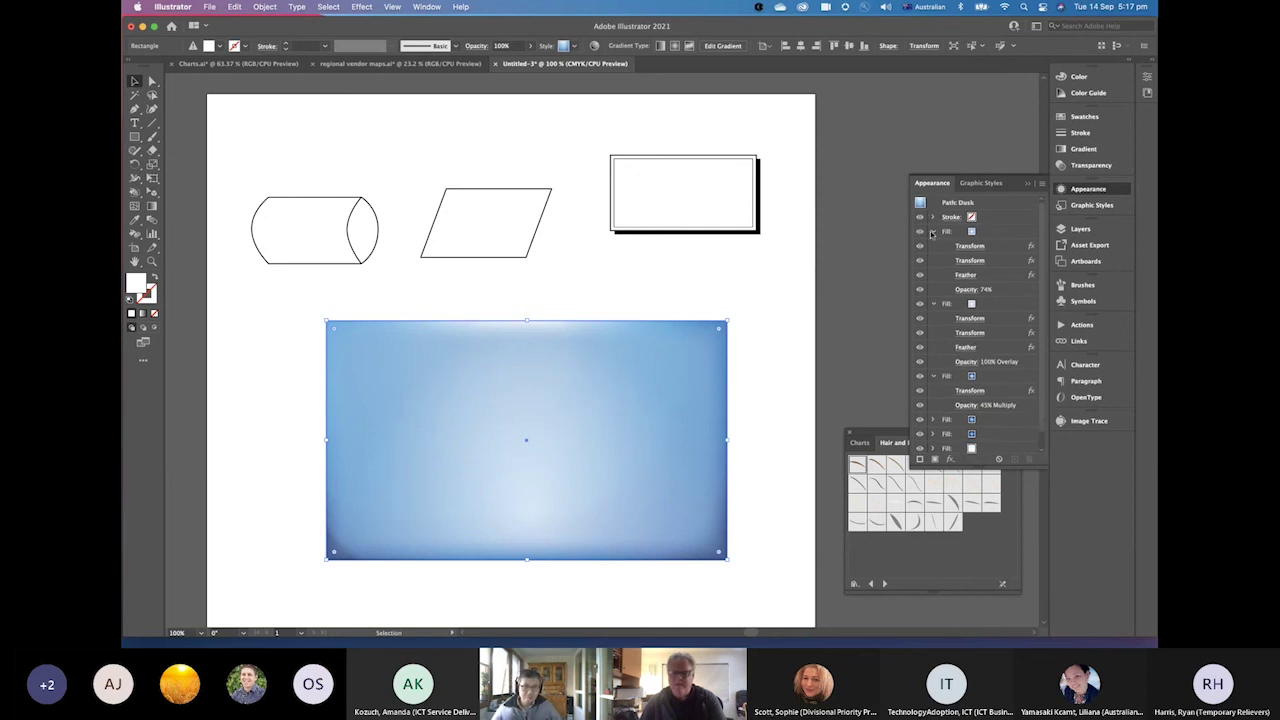
pyautogui.click(933, 231)
pyautogui.click(933, 246)
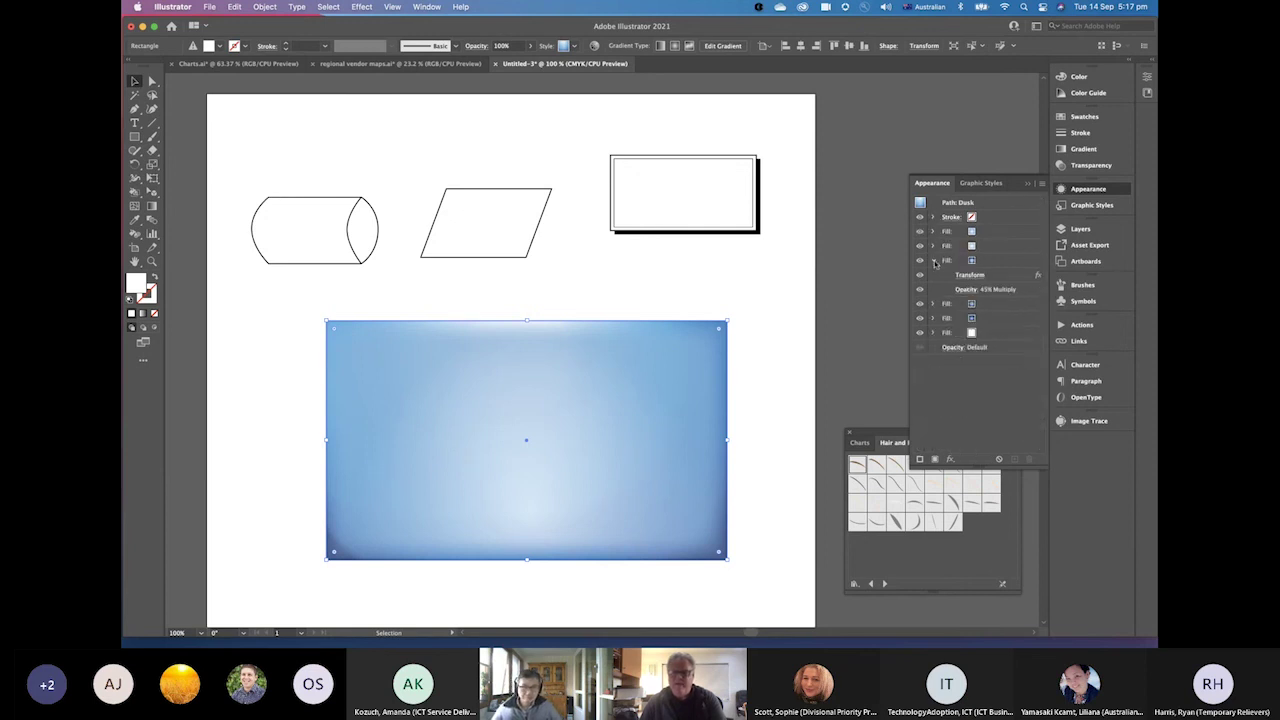
pyautogui.click(933, 260)
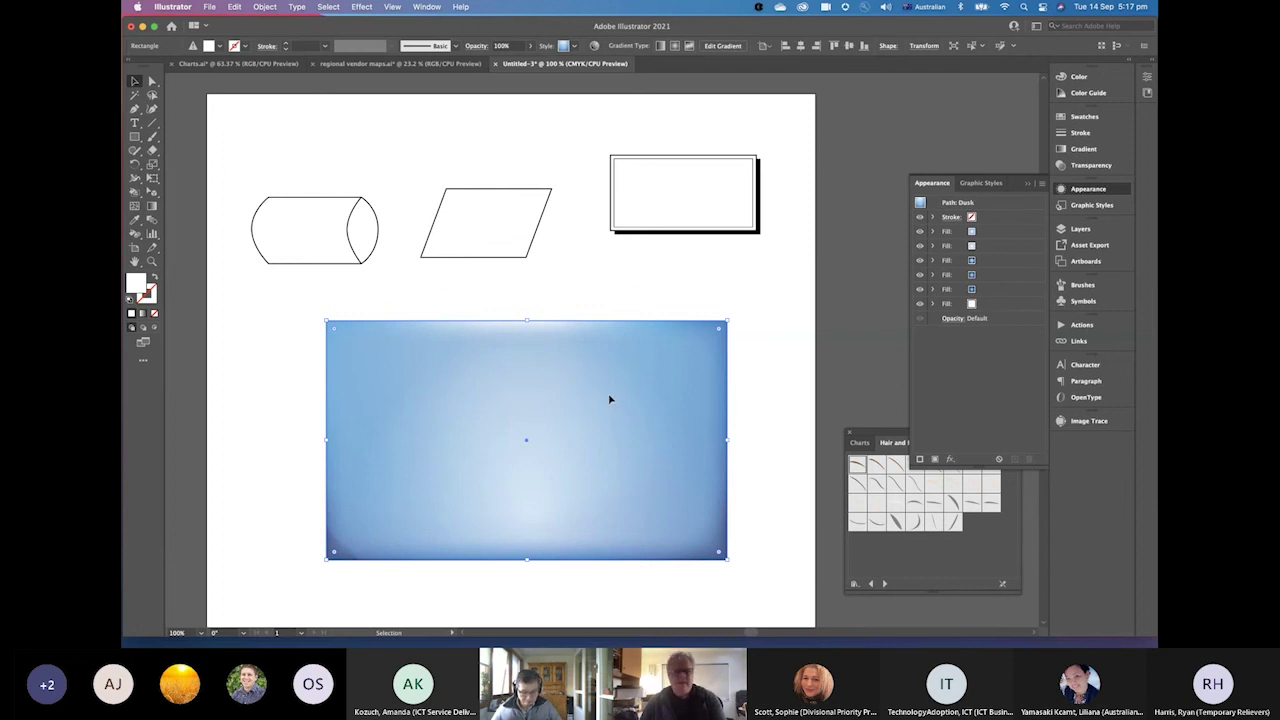
# Delete the blue Dusk rectangle and restore the default white fill and 1 pt black stroke
pyautogui.press('Delete')
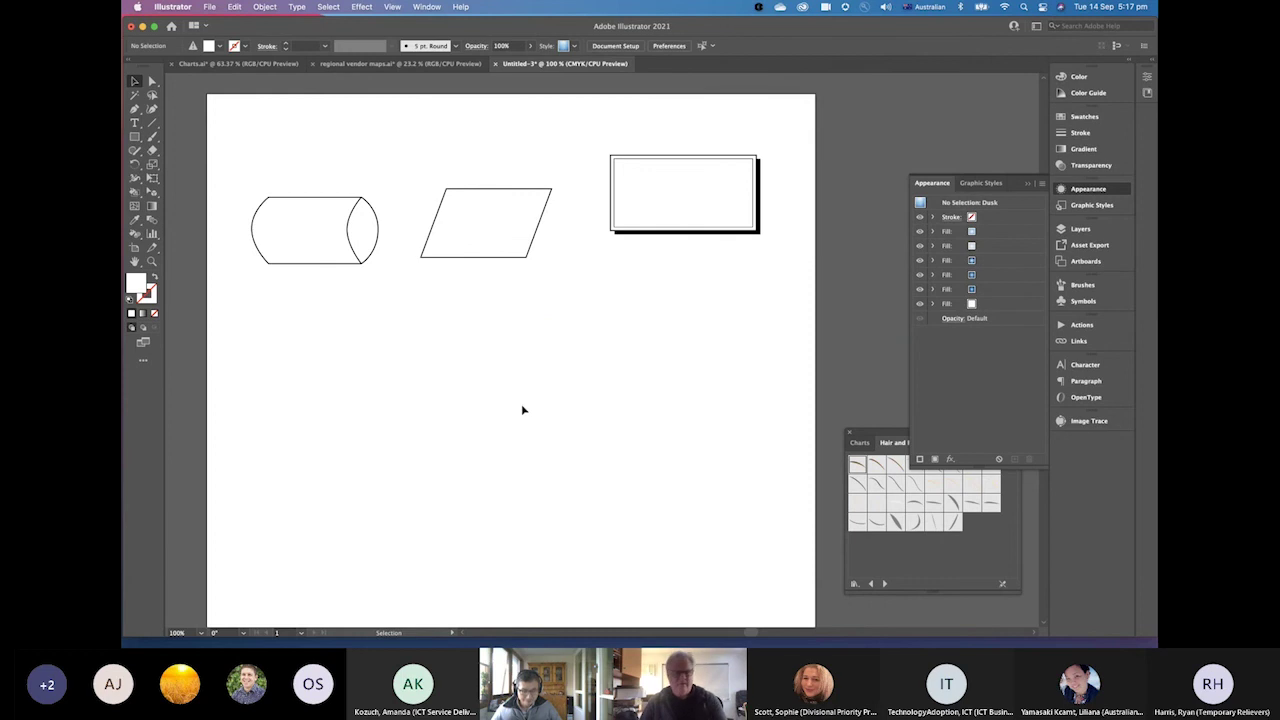
pyautogui.click(153, 124)
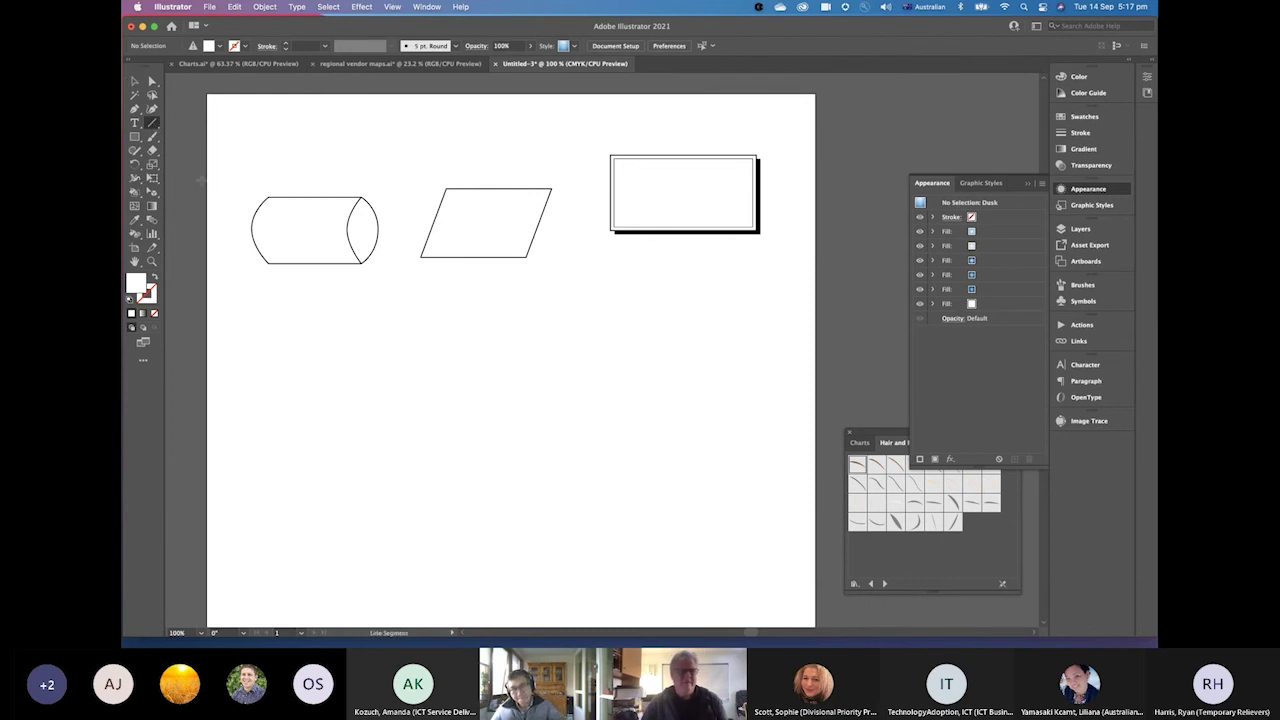
pyautogui.click(128, 302)
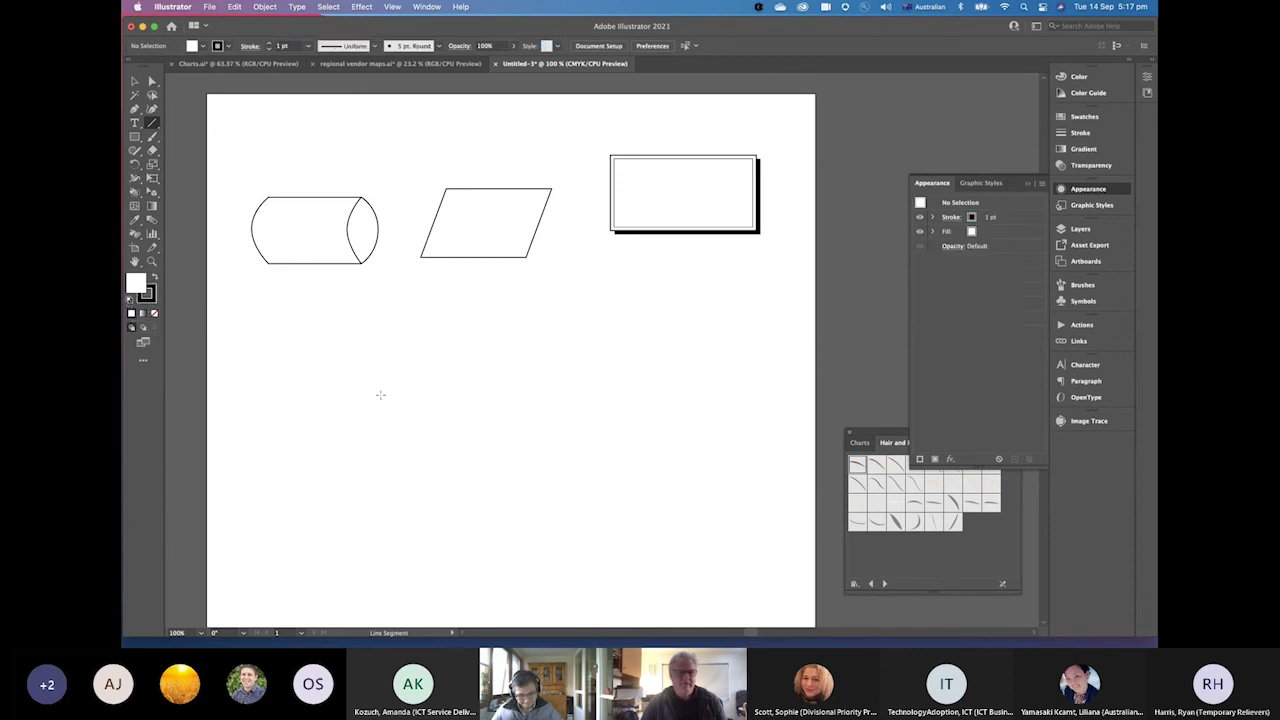
# Draw a horizontal line about 192 mm long below the three chart symbols and deselect it
pyautogui.click(148, 293)
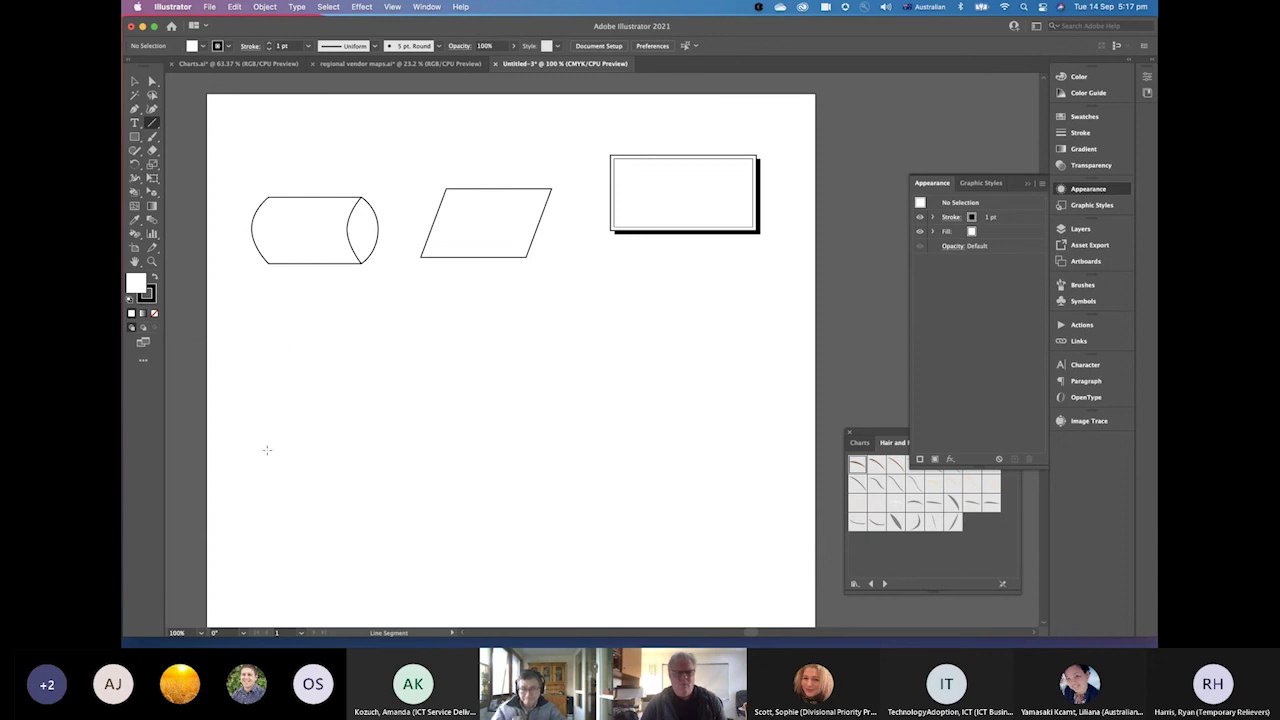
pyautogui.moveTo(278, 422); pyautogui.dragTo(833, 422)
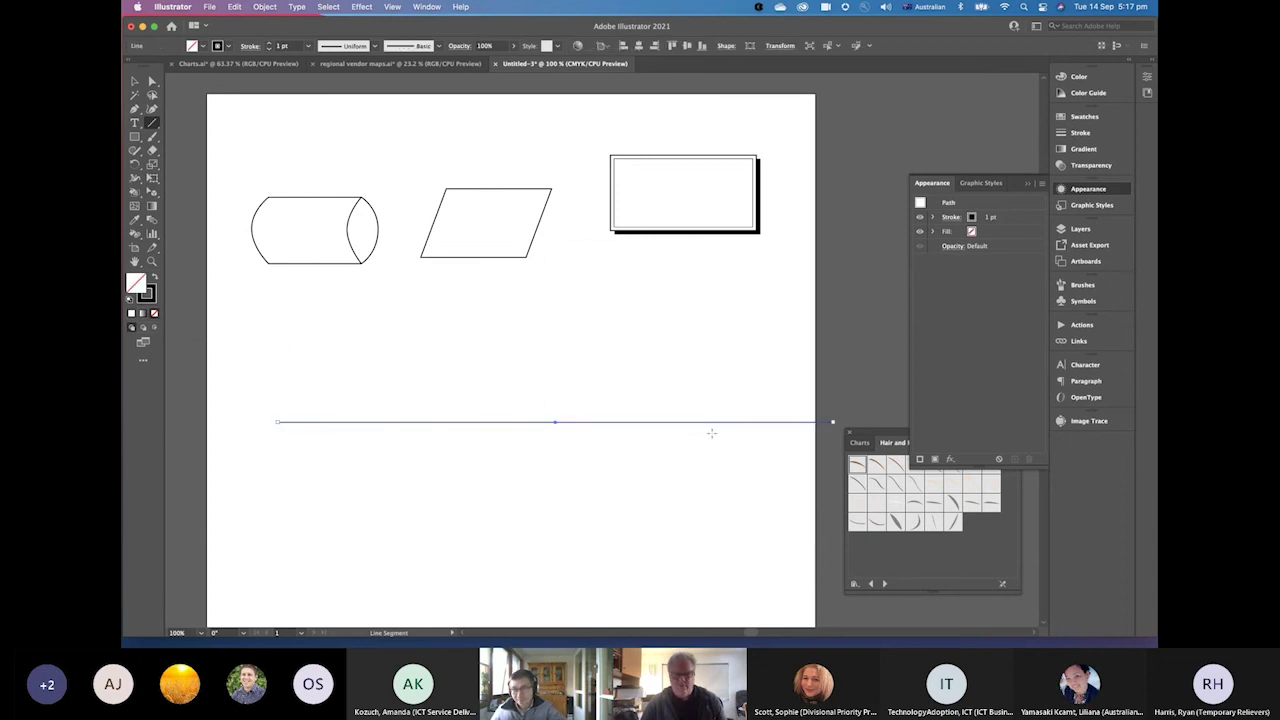
pyautogui.click(229, 193)
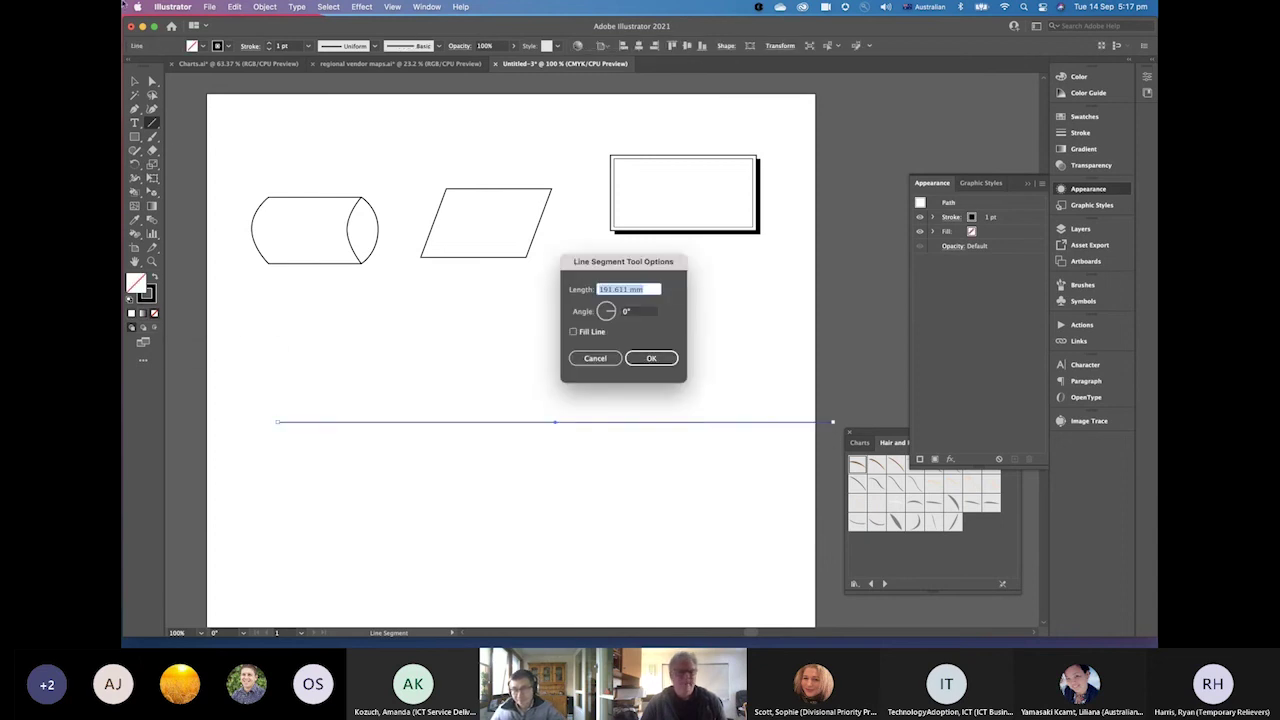
pyautogui.click(595, 358)
pyautogui.click(135, 80)
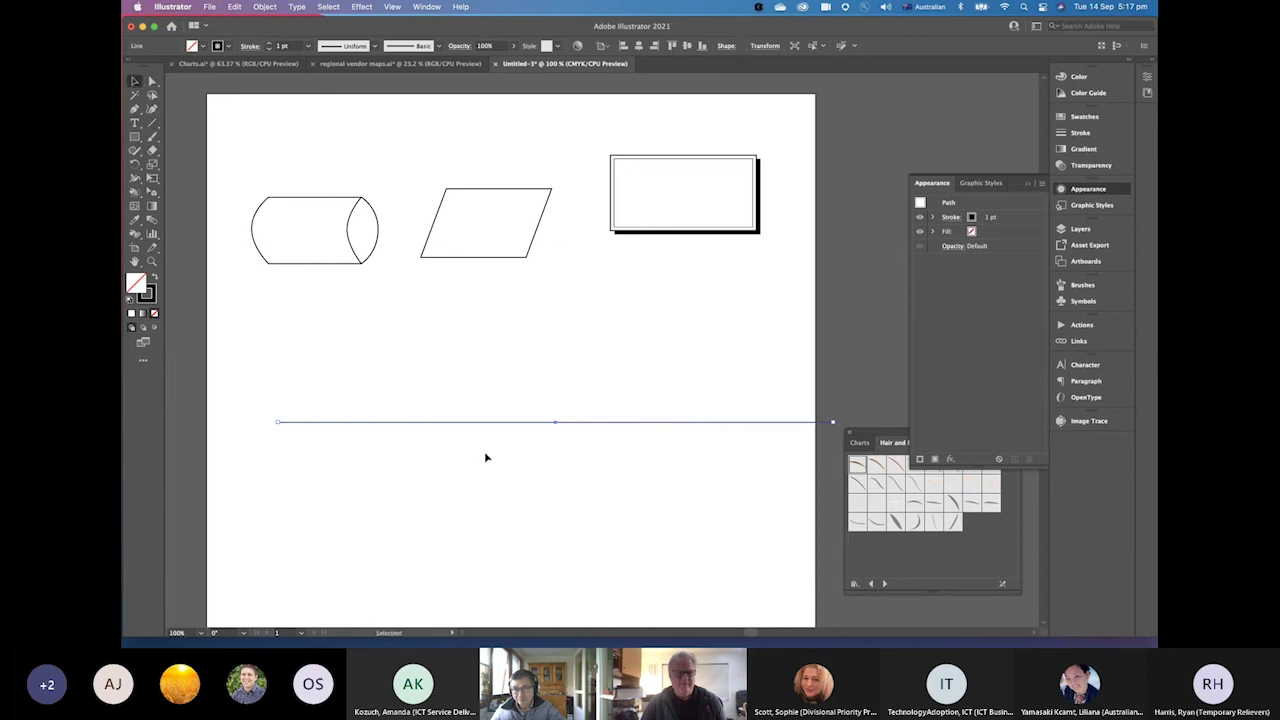
pyautogui.click(180, 314)
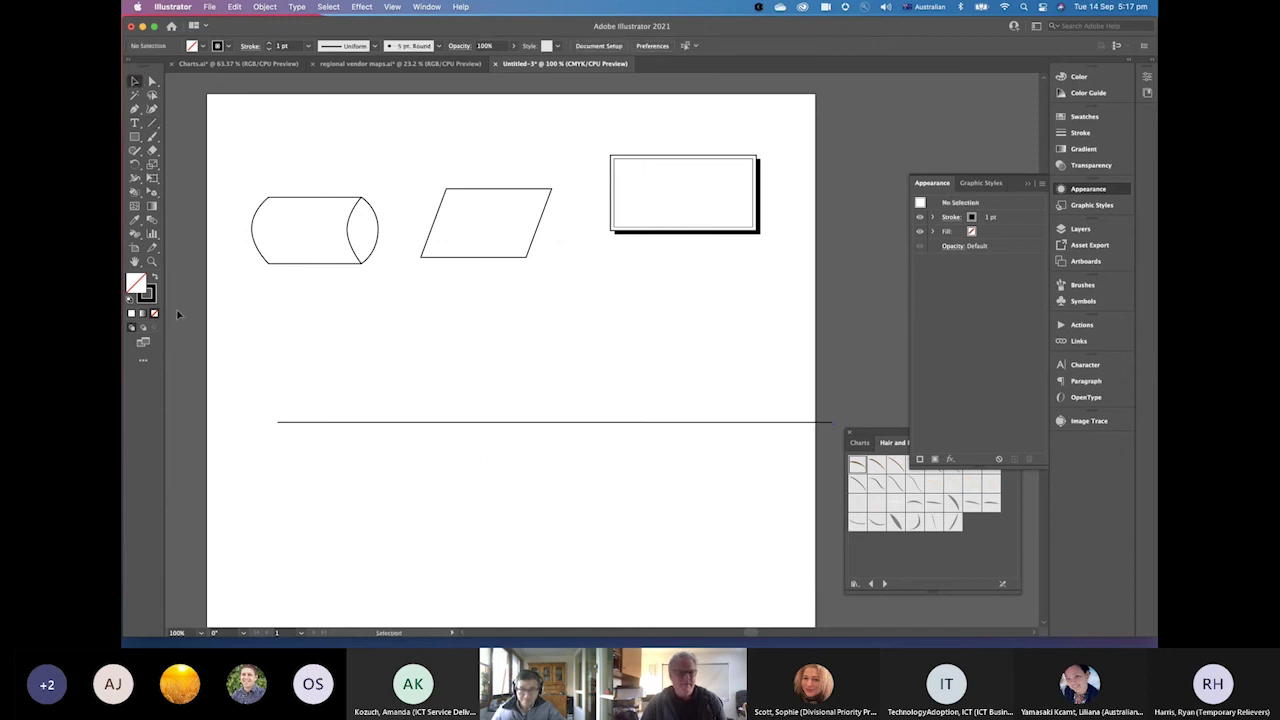
# Create a 138.319 × 82.632 mm rectangle over the line and round its corners to about a 15.6 mm radius
pyautogui.click(135, 137)
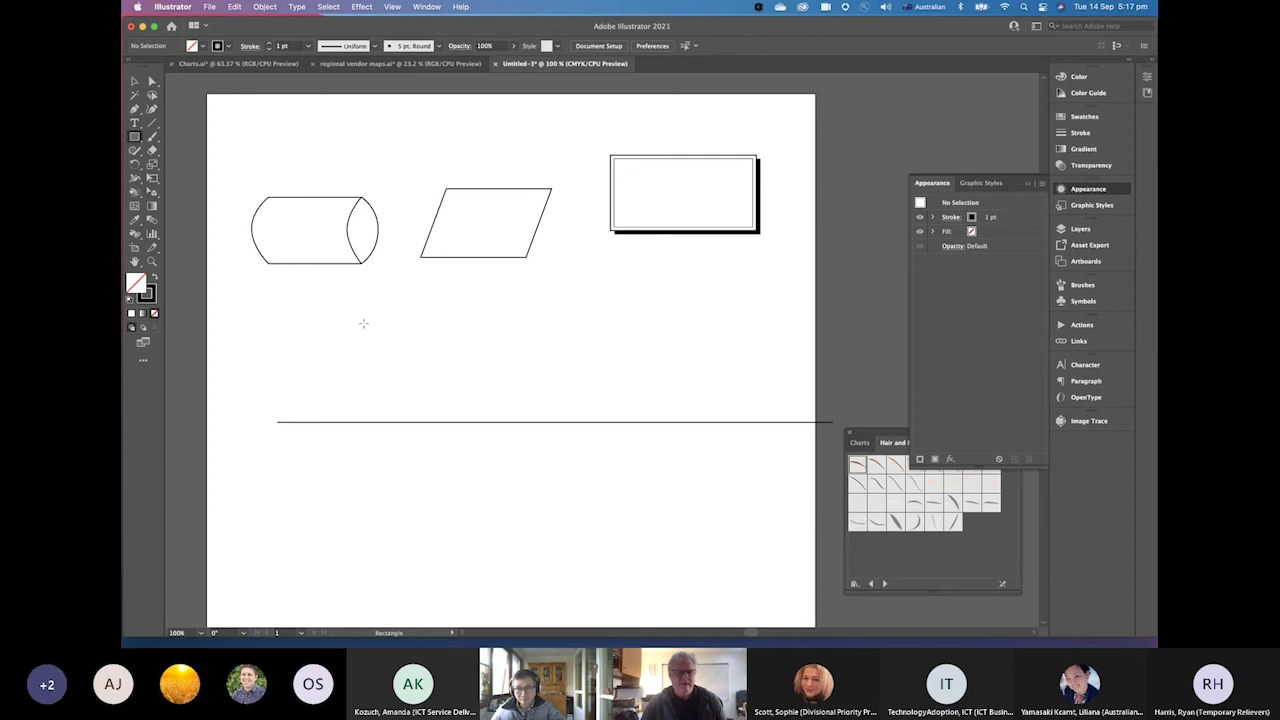
pyautogui.click(363, 323)
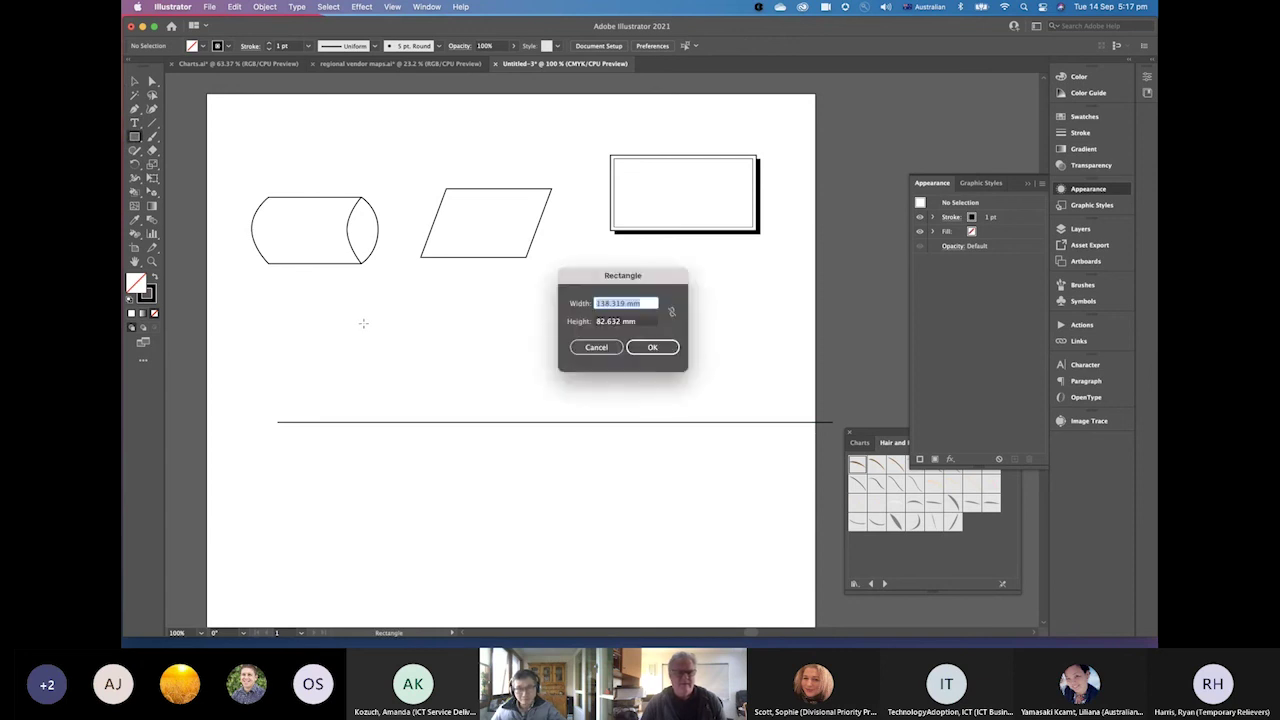
pyautogui.click(651, 347)
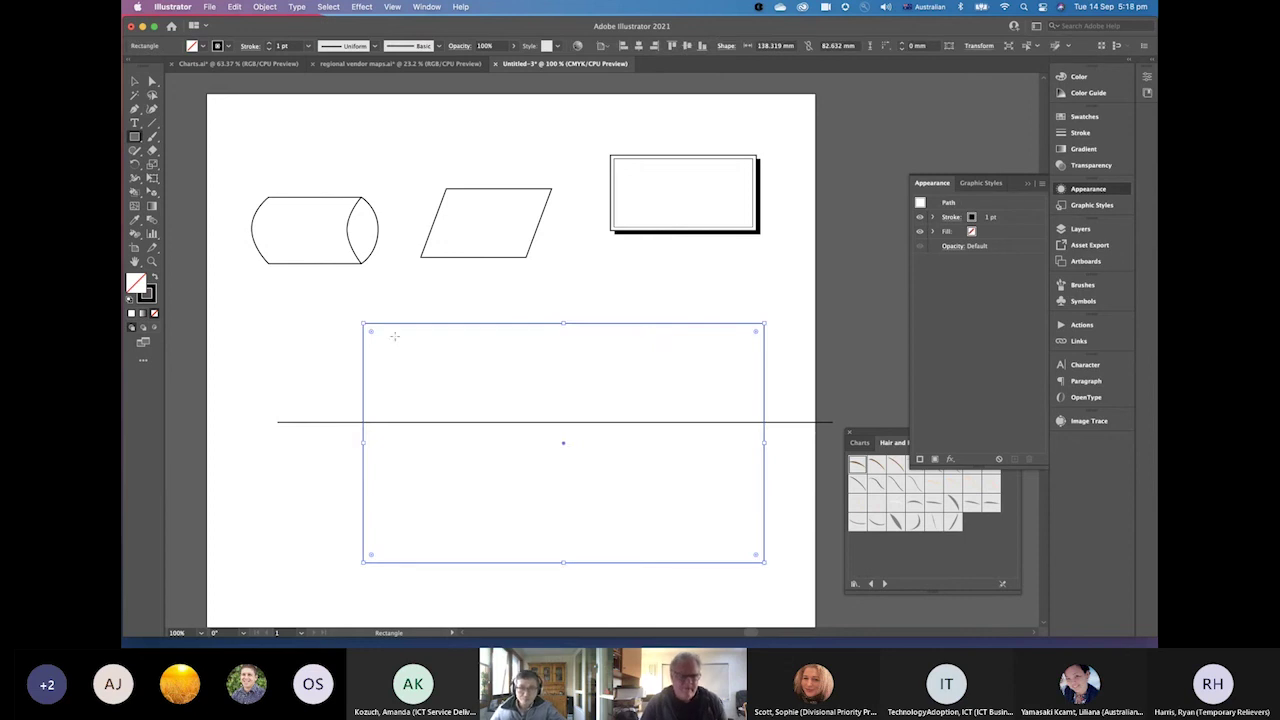
pyautogui.moveTo(371, 332); pyautogui.dragTo(418, 370)
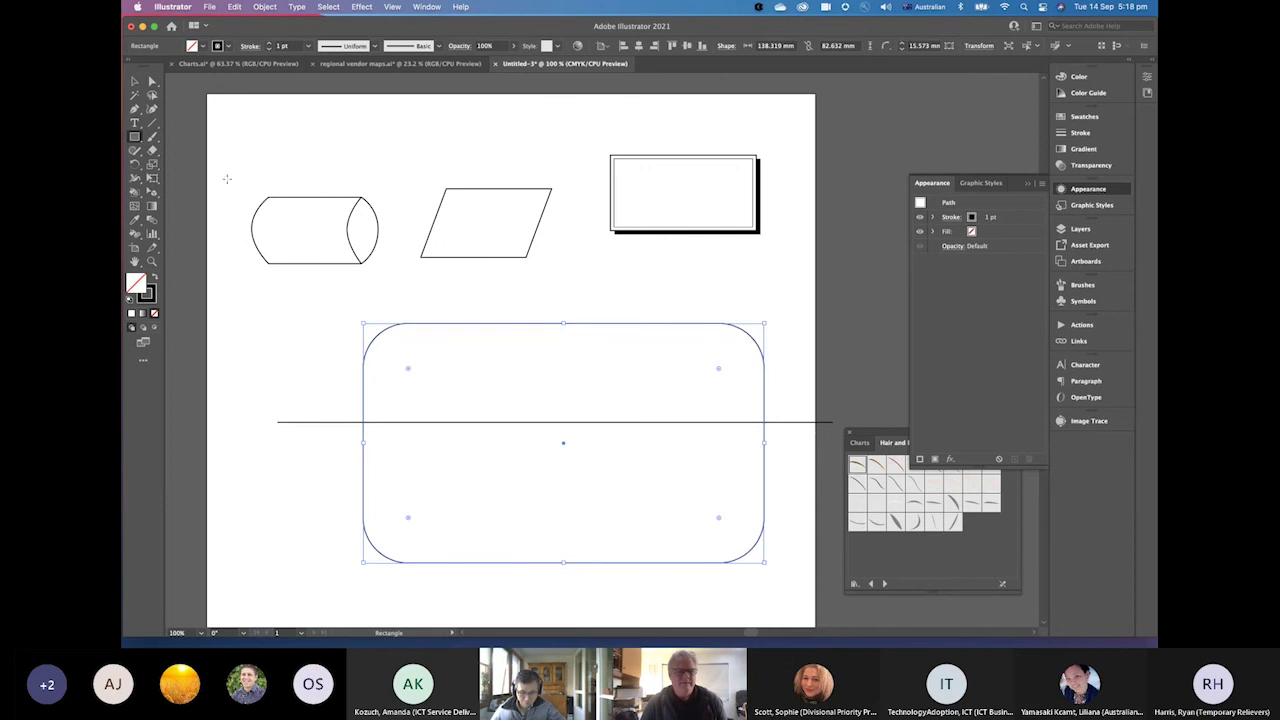
pyautogui.click(135, 80)
pyautogui.click(258, 320)
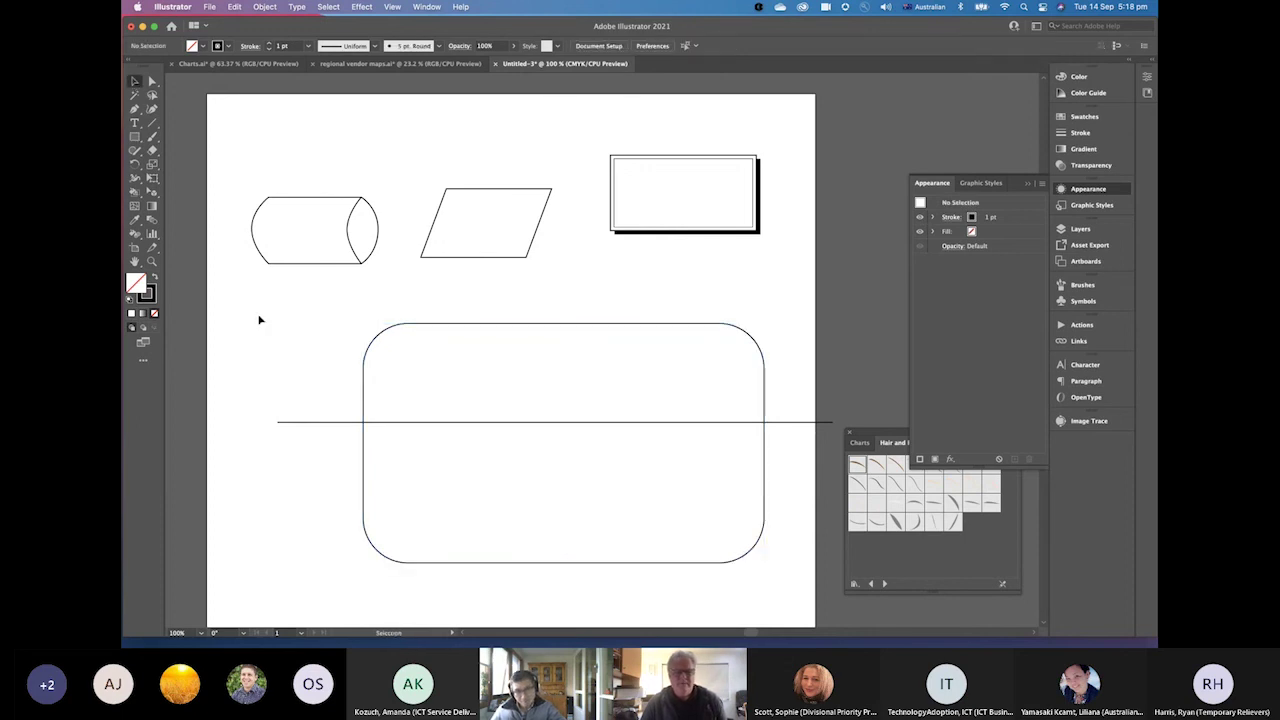
# Delete the rounded rectangle and move the horizontal line slightly up and to the left
pyautogui.click(407, 330)
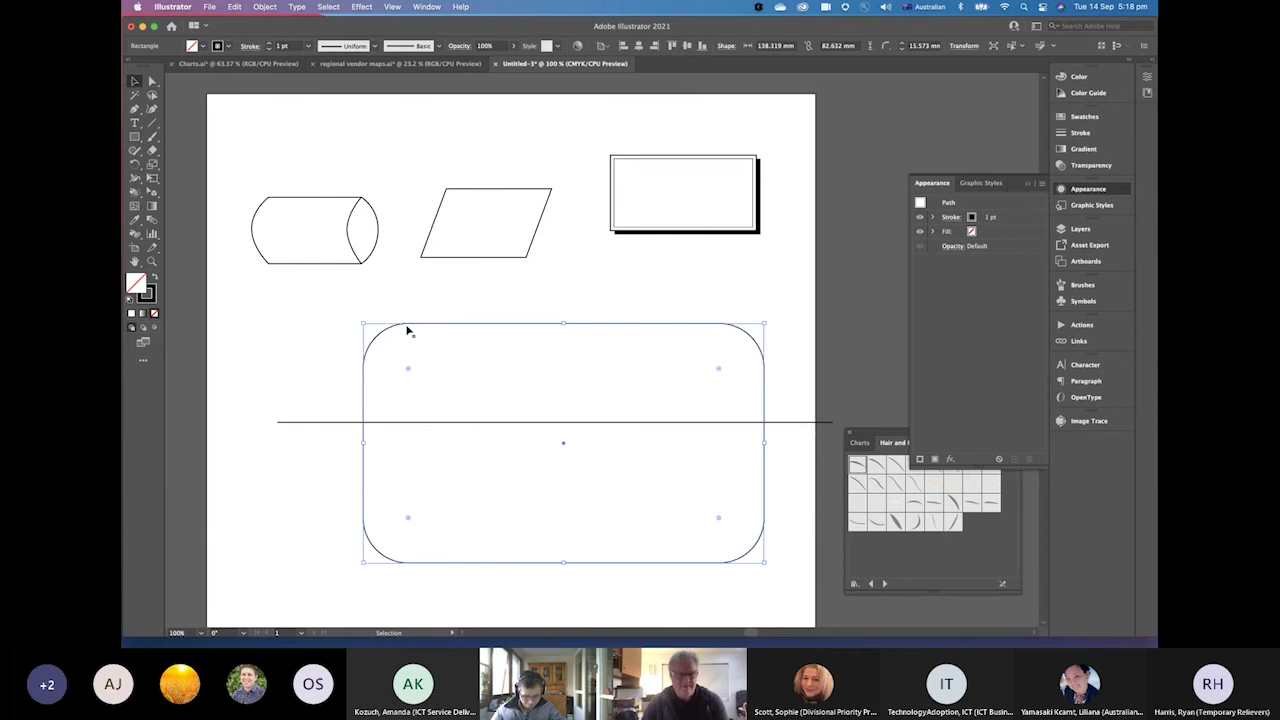
pyautogui.press('Delete')
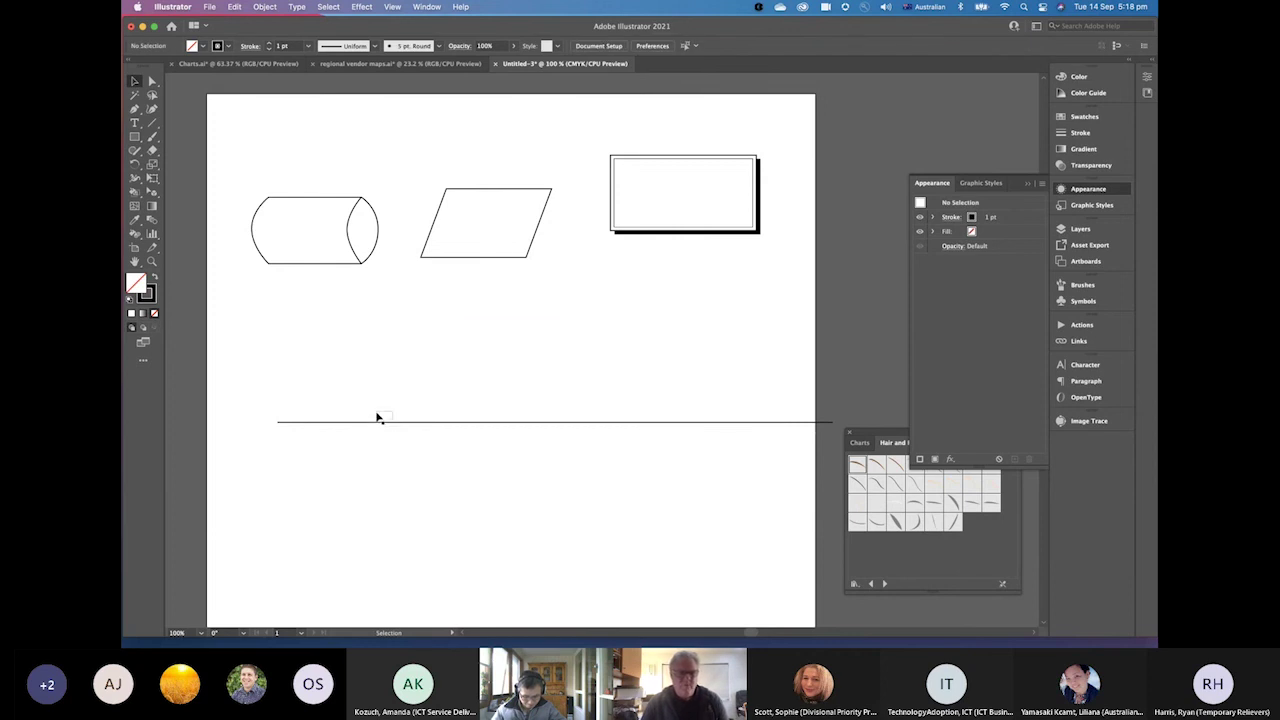
pyautogui.moveTo(377, 427); pyautogui.dragTo(351, 403)
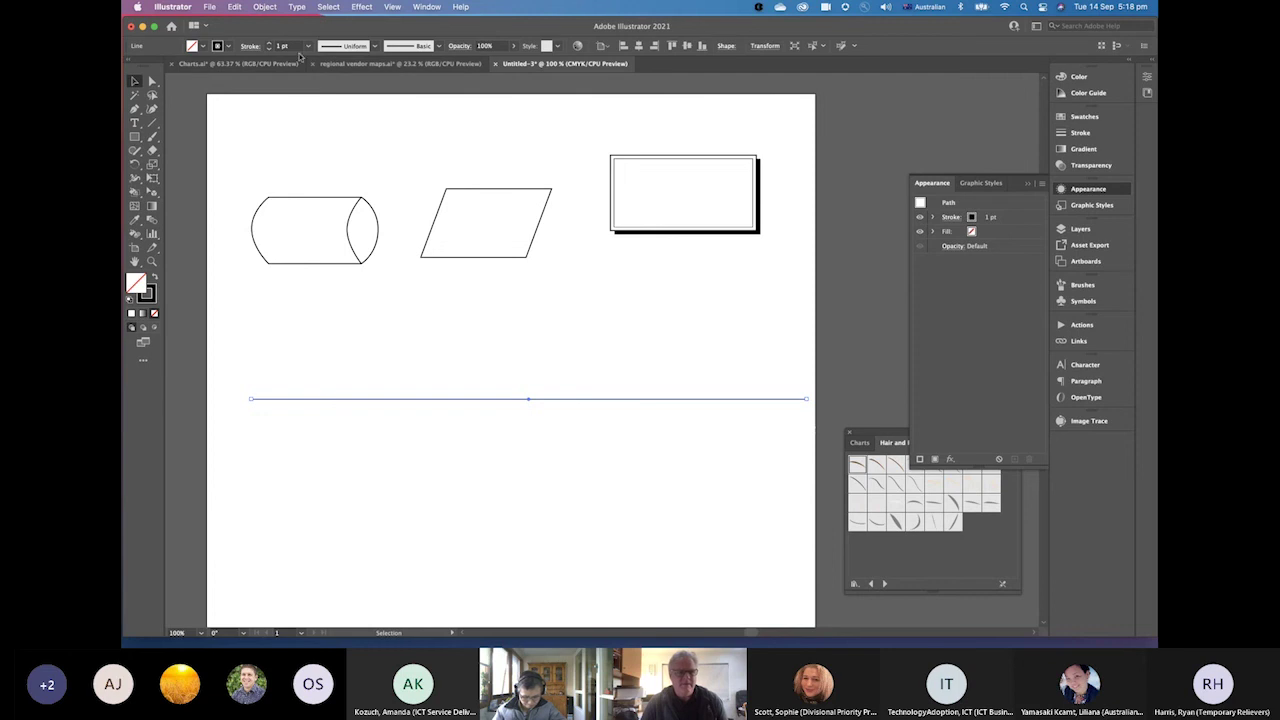
# Set the horizontal line's stroke weight to 100 pt after a brief look at the regional vendor map document
pyautogui.click(337, 64)
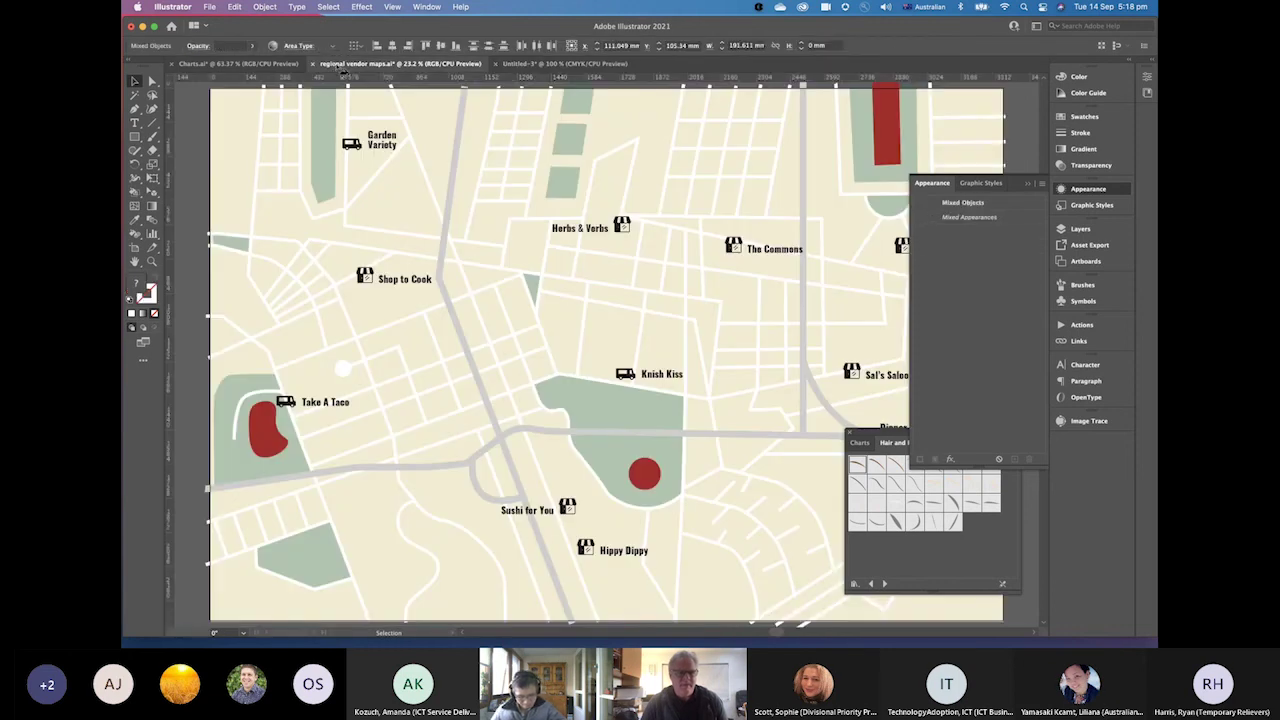
pyautogui.click(545, 63)
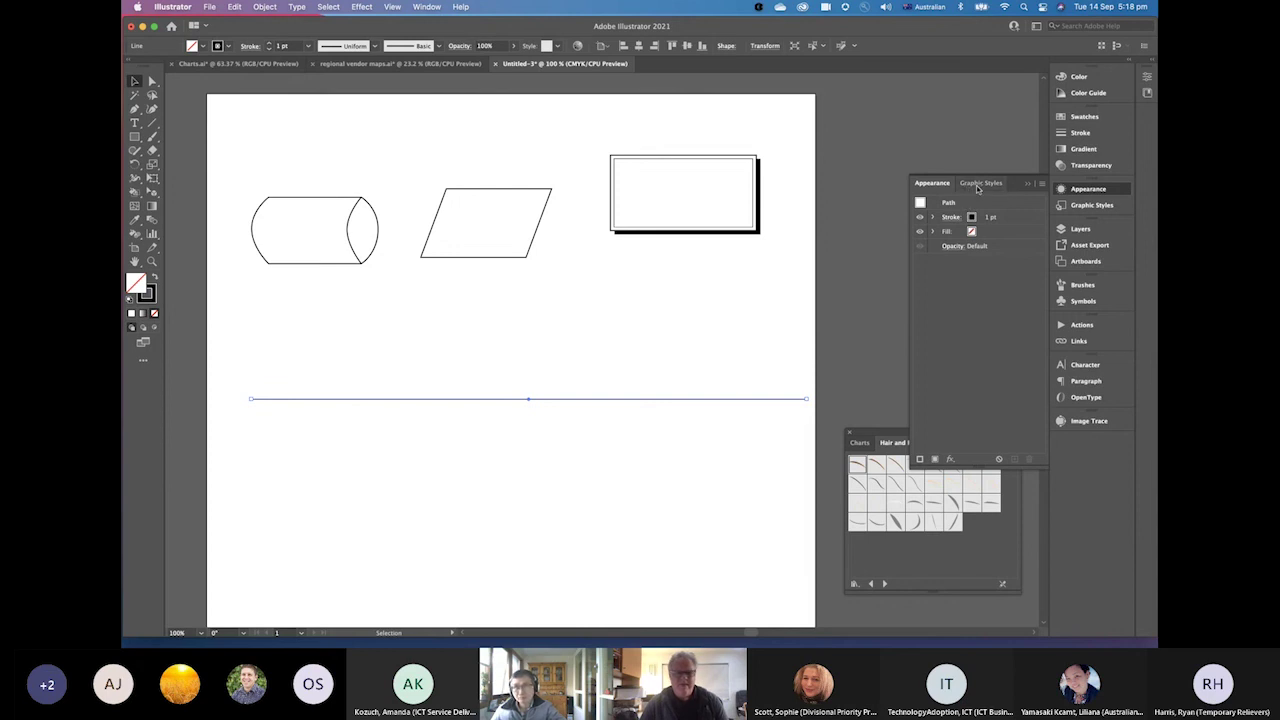
pyautogui.click(933, 218)
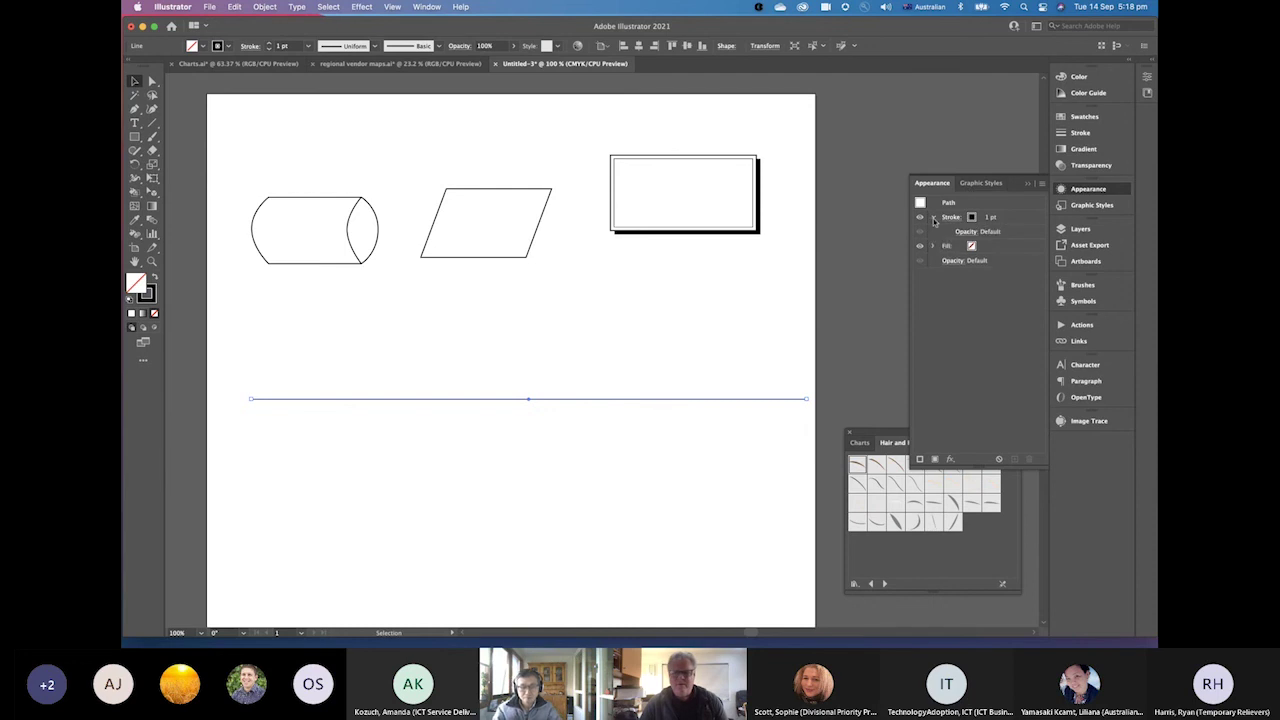
pyautogui.click(985, 221)
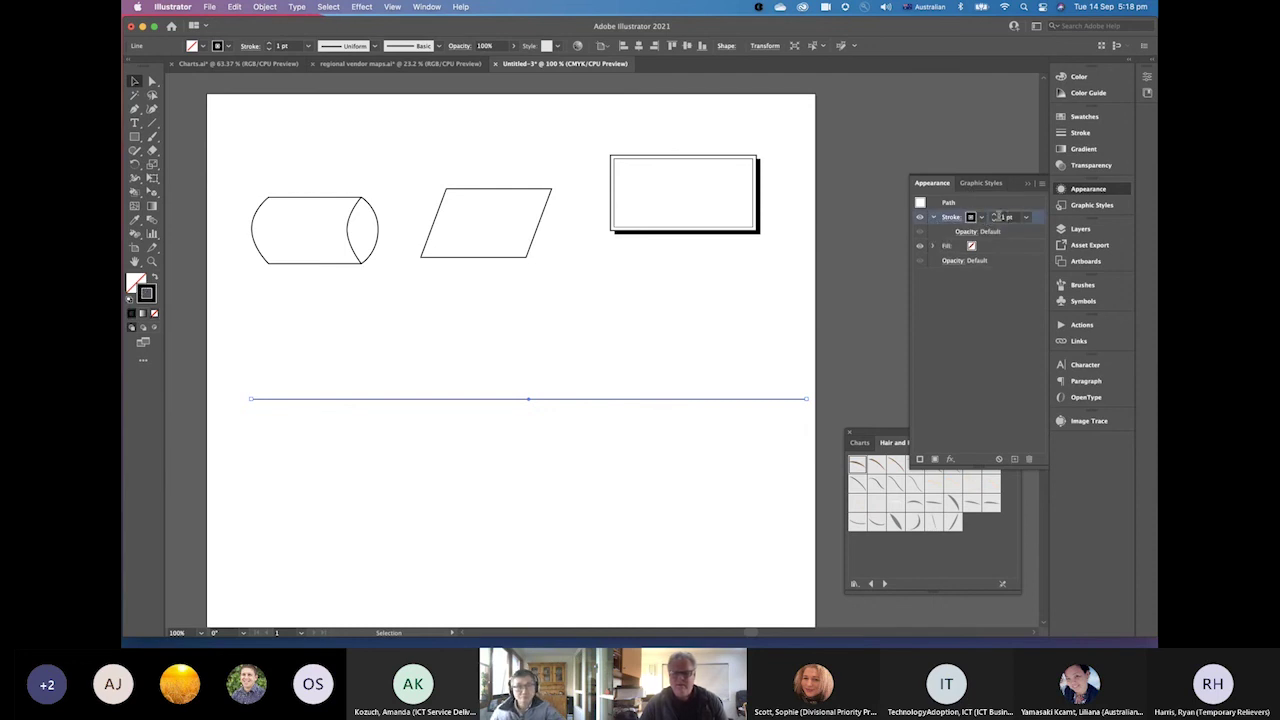
pyautogui.click(1000, 218)
pyautogui.write('100')
pyautogui.press('Return')
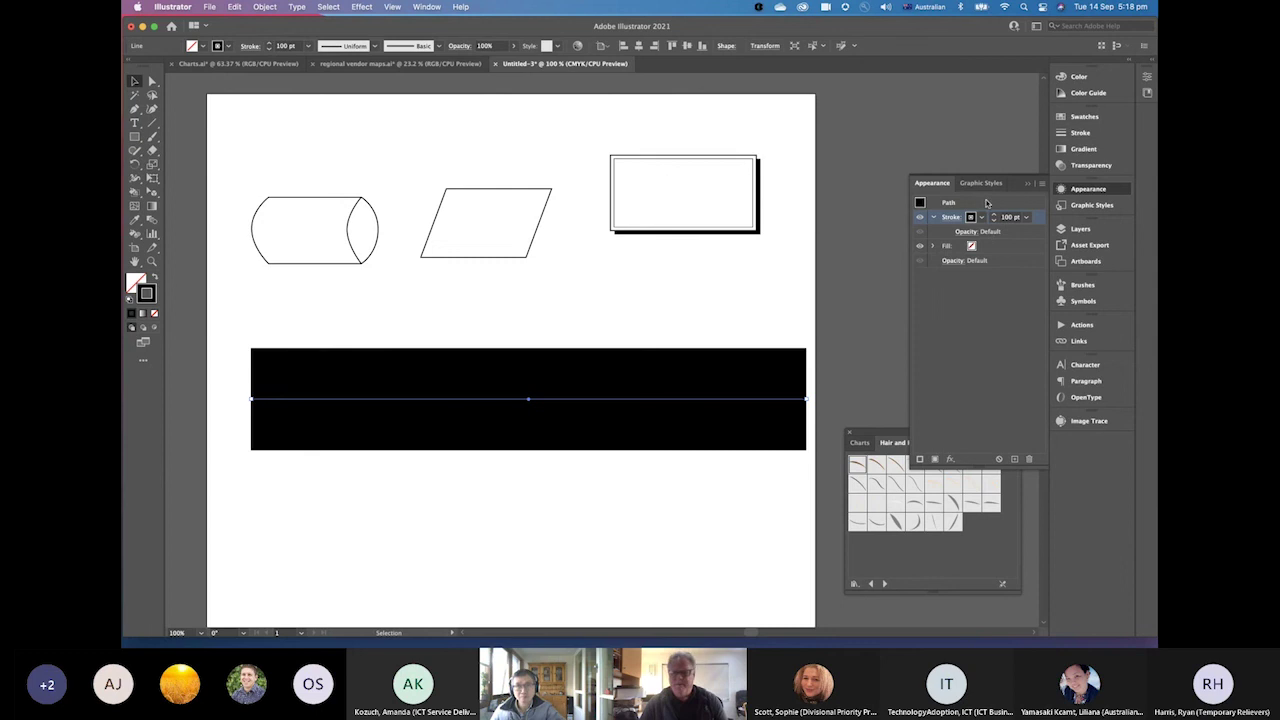
# Add a second stroke to the line above the black one and colour it white
pyautogui.click(1045, 189)
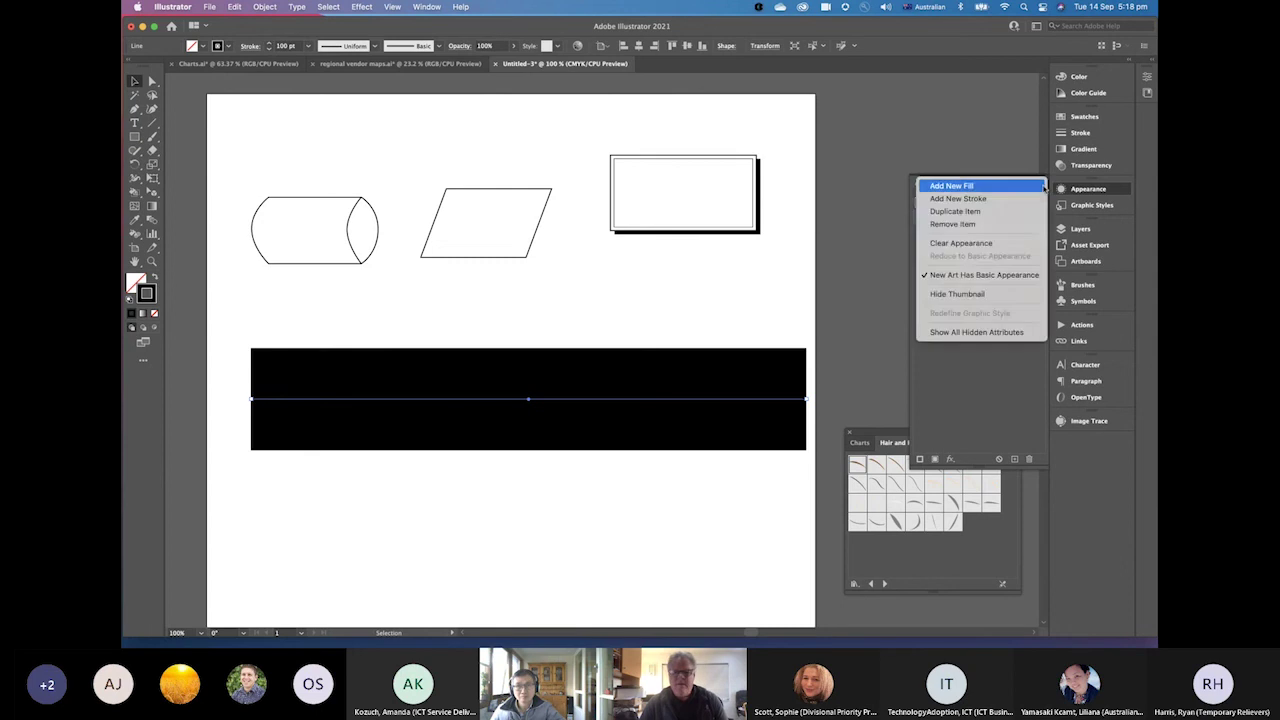
pyautogui.click(995, 199)
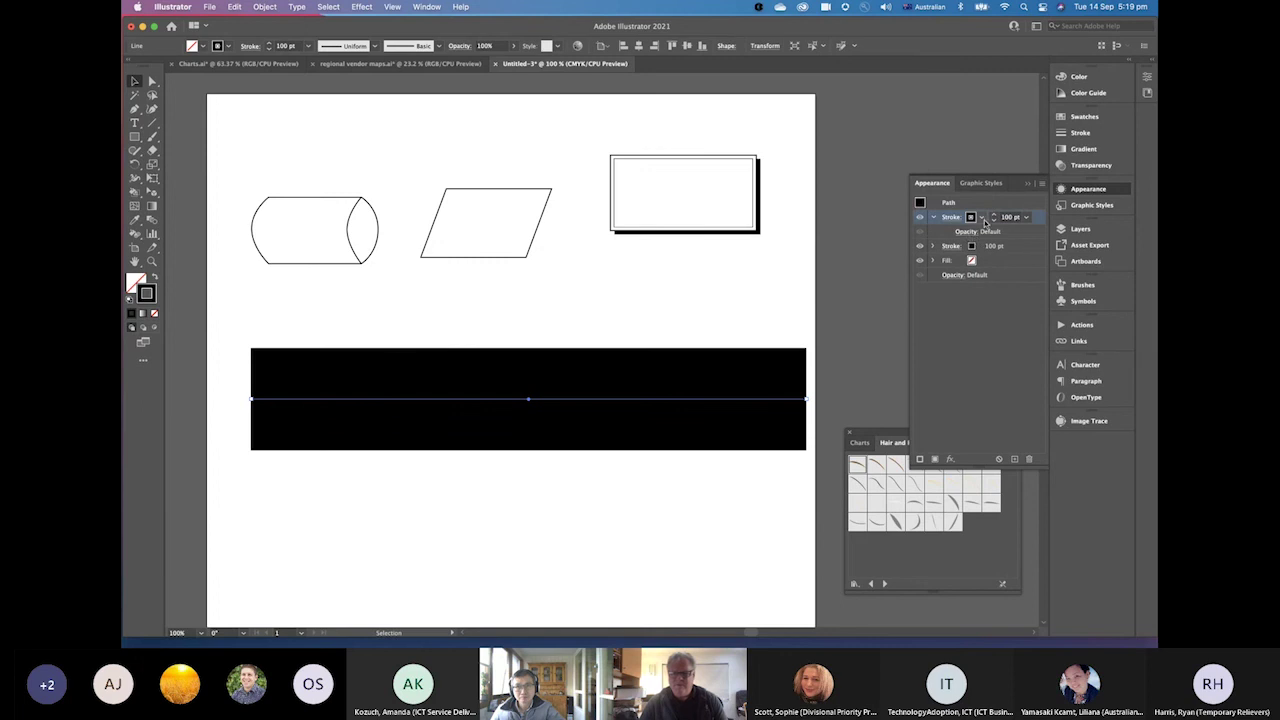
pyautogui.click(981, 219)
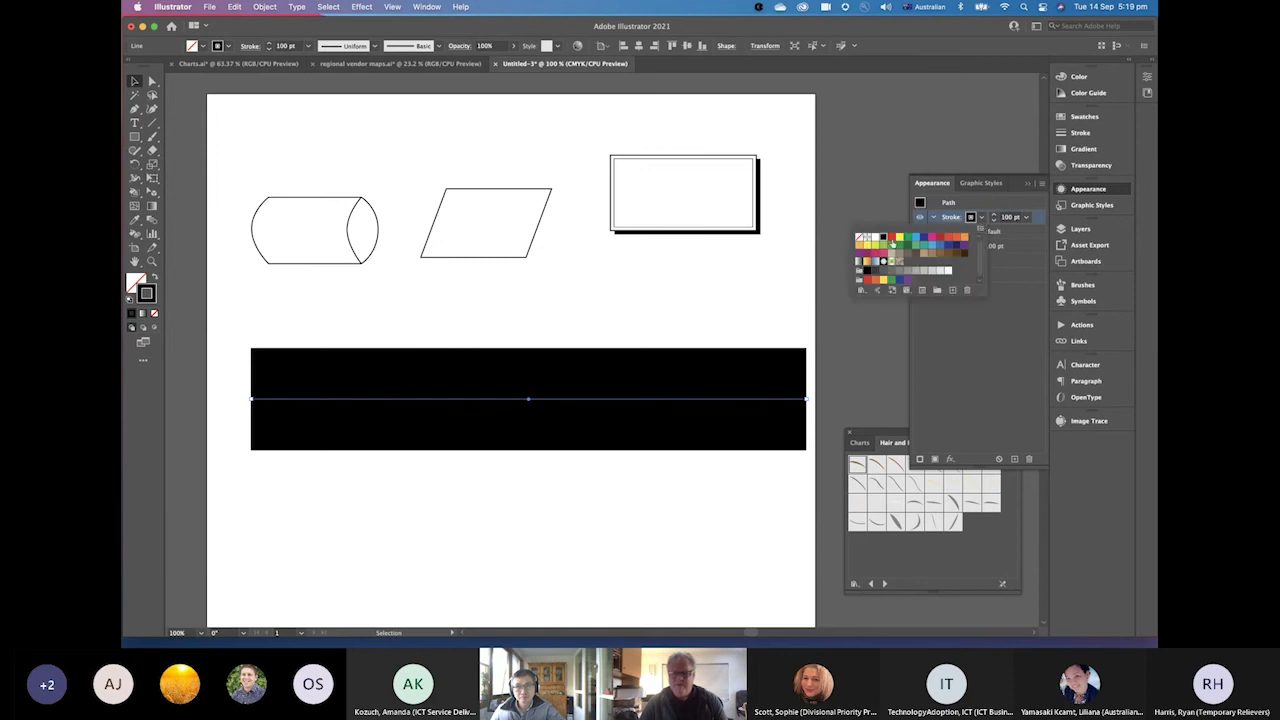
pyautogui.click(876, 238)
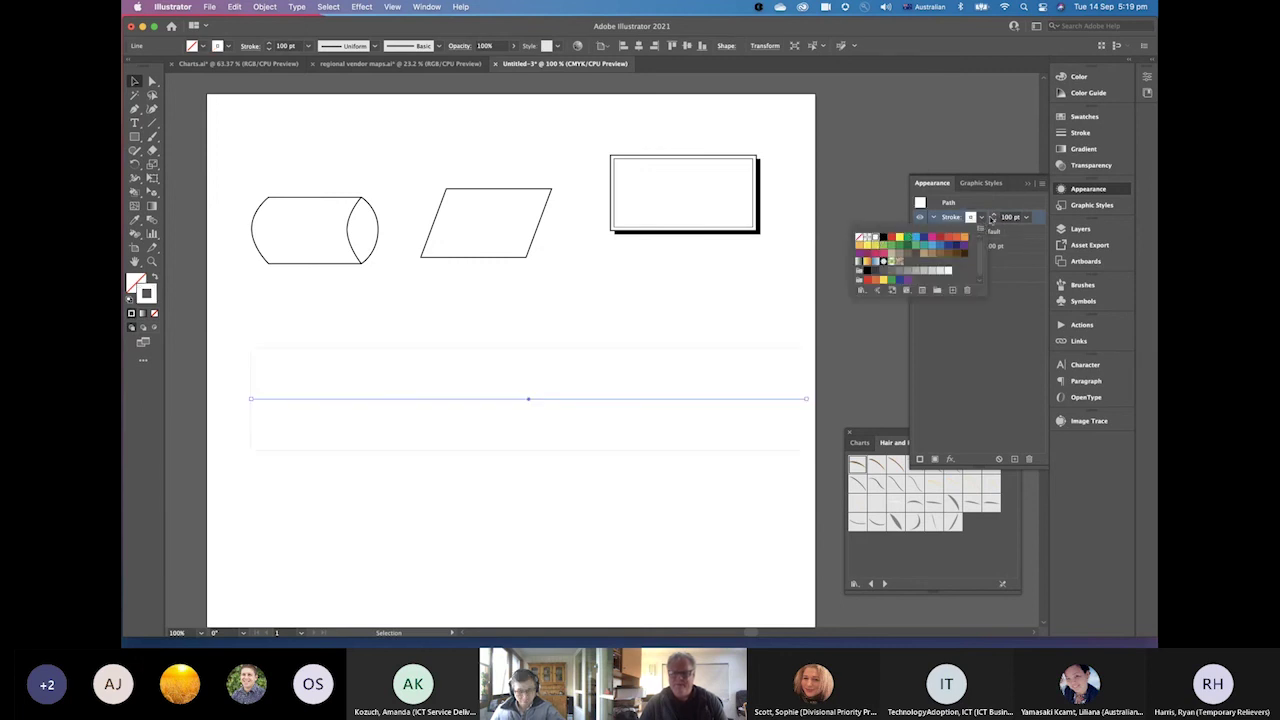
# Reduce the white stroke's weight to 90 pt so the black stroke shows along both edges
pyautogui.click(993, 220)
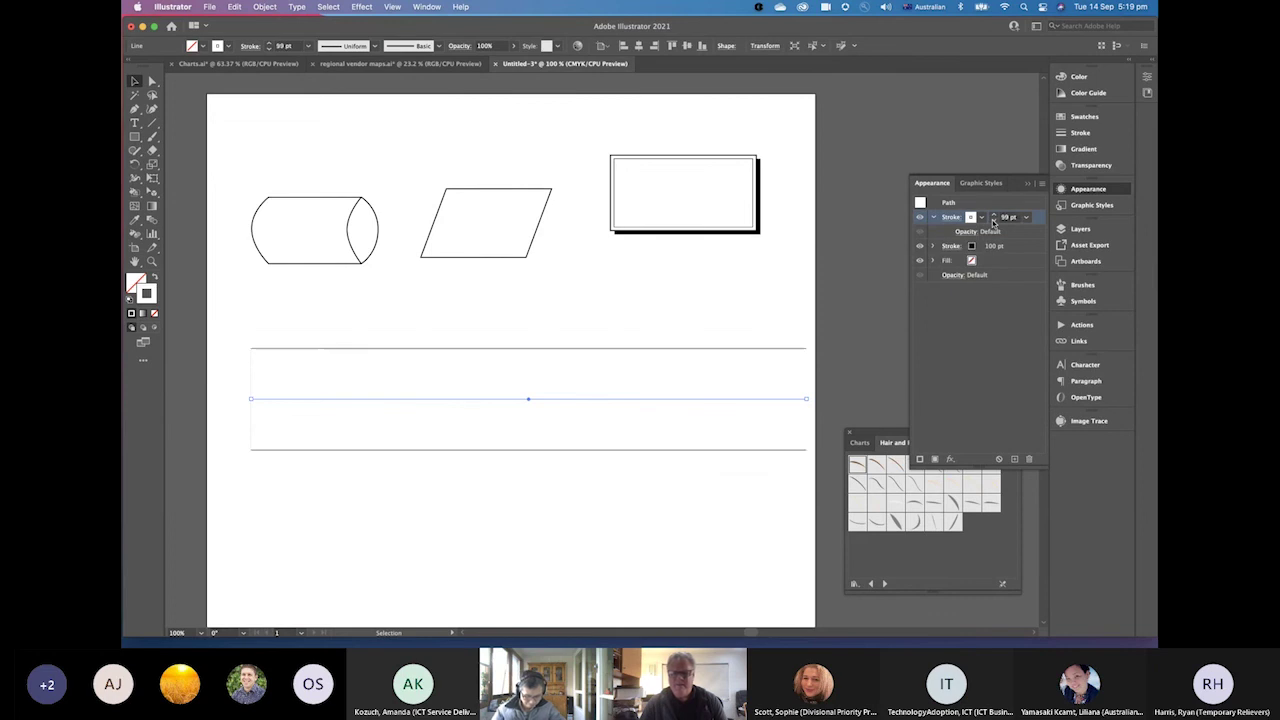
pyautogui.click(993, 220)
pyautogui.click(993, 220)
pyautogui.click(993, 220)
pyautogui.click(993, 220)
pyautogui.click(993, 220)
pyautogui.click(993, 220)
pyautogui.click(993, 220)
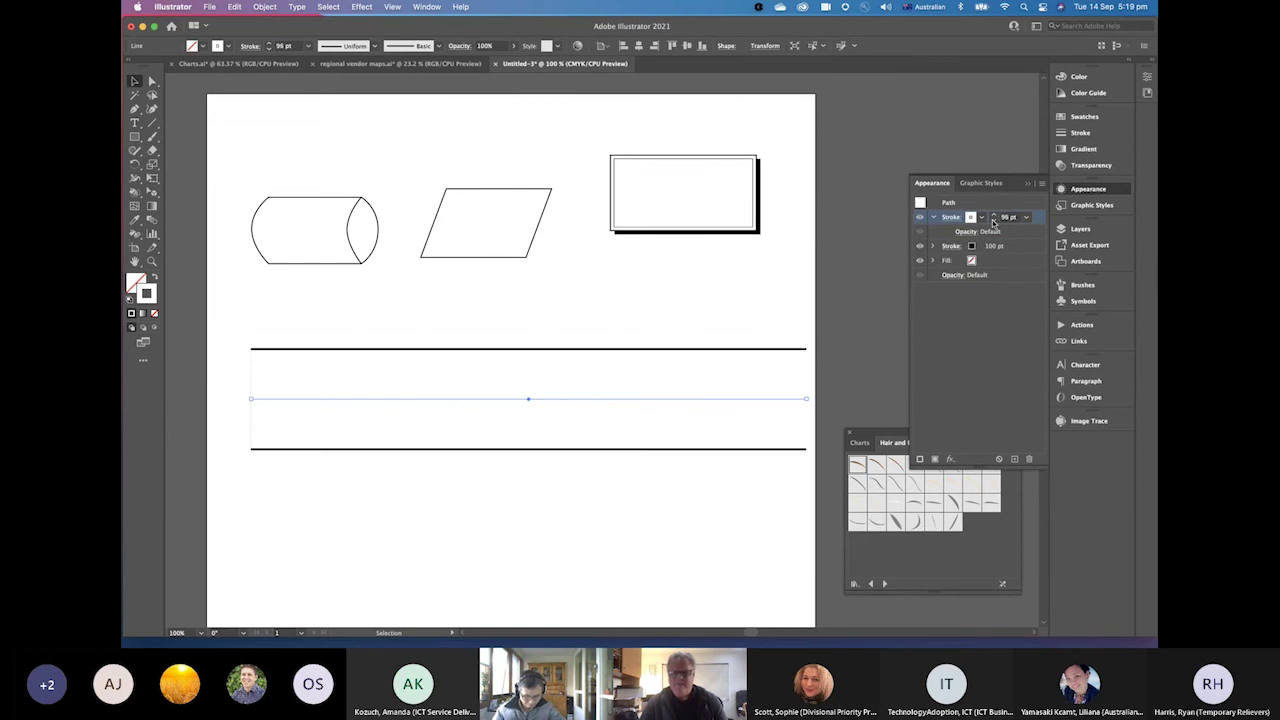
pyautogui.press('Down')
pyautogui.press('Down')
pyautogui.press('Down')
pyautogui.press('Down')
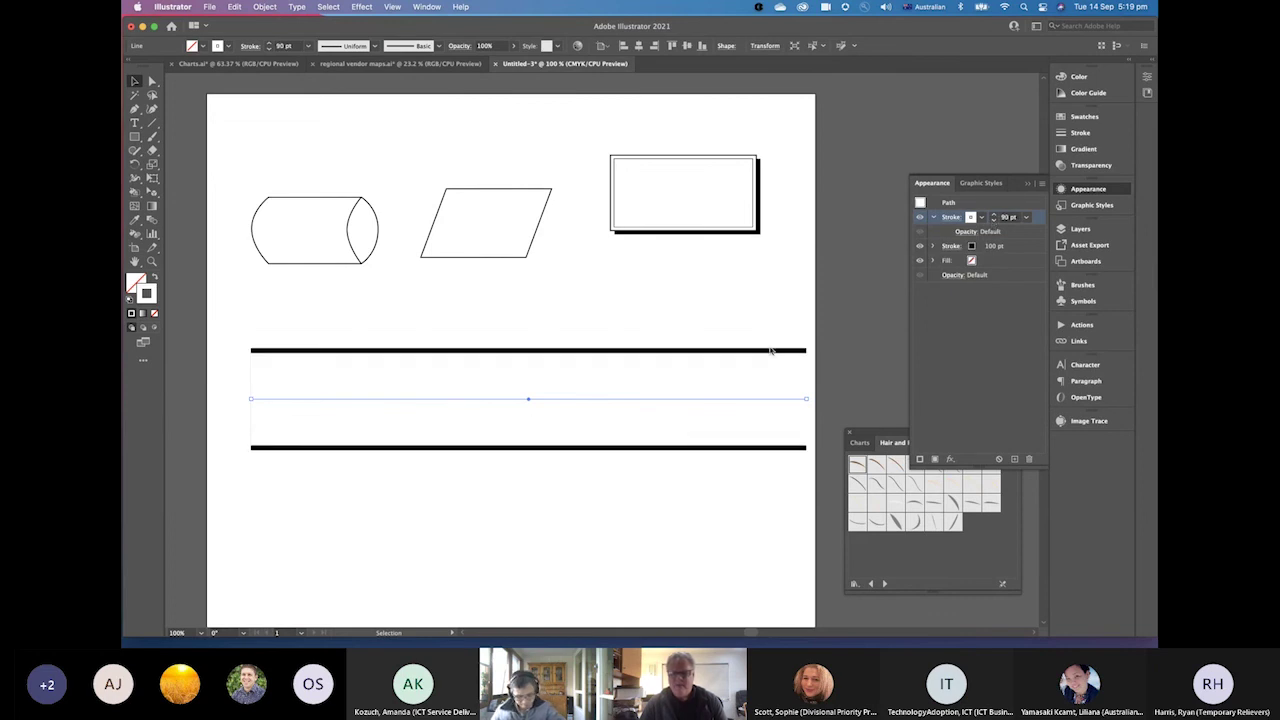
pyautogui.click(994, 215)
pyautogui.click(994, 215)
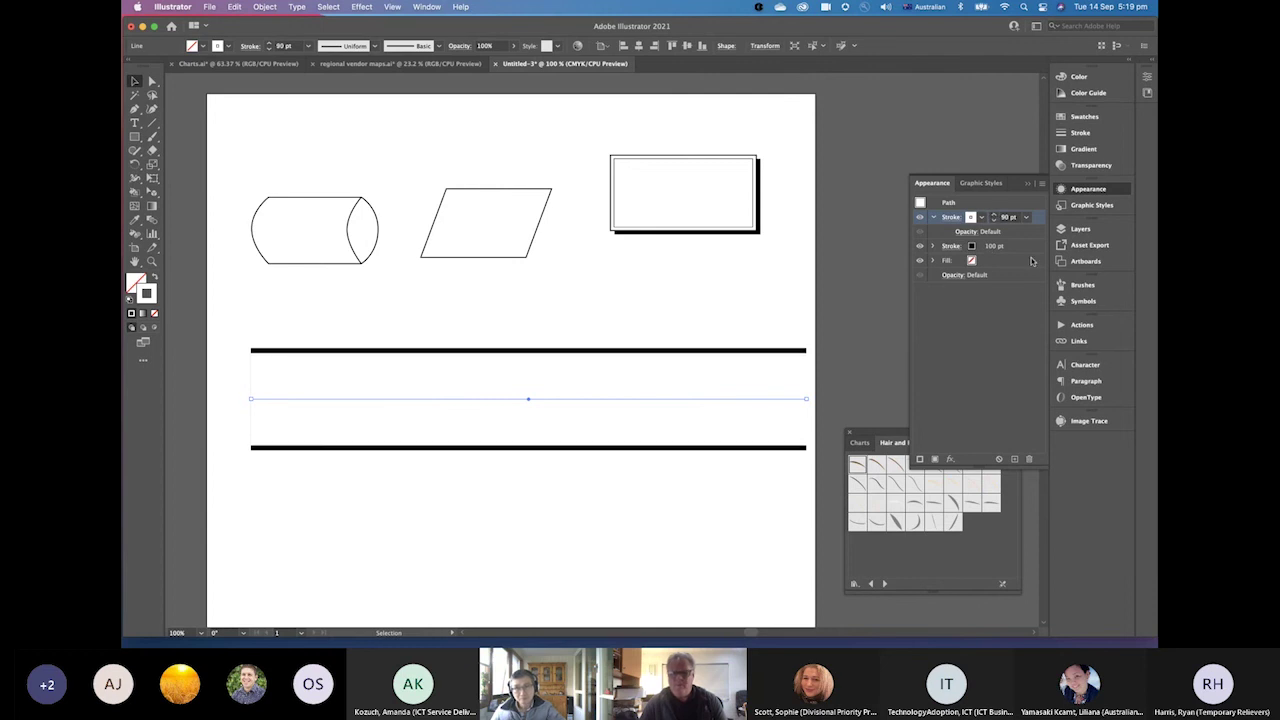
# Add a third stroke on top of the white one, coloured black with a weight of 84 pt
pyautogui.click(1041, 183)
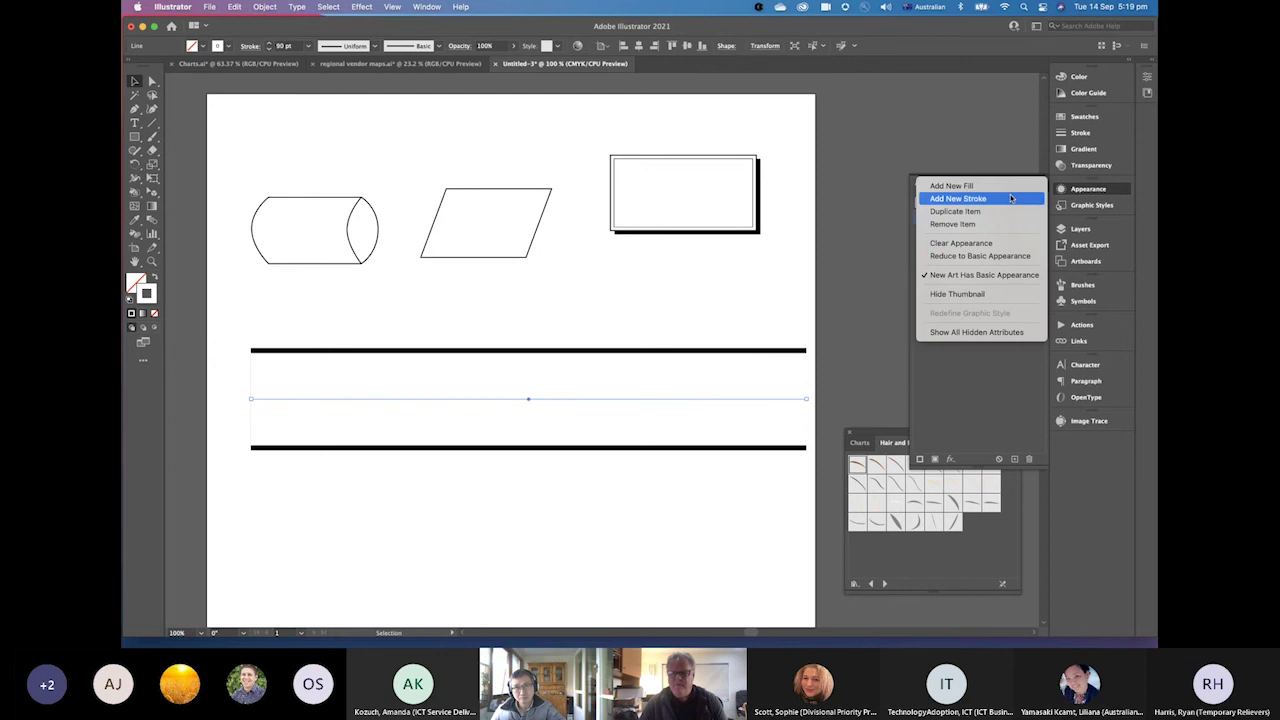
pyautogui.click(1012, 198)
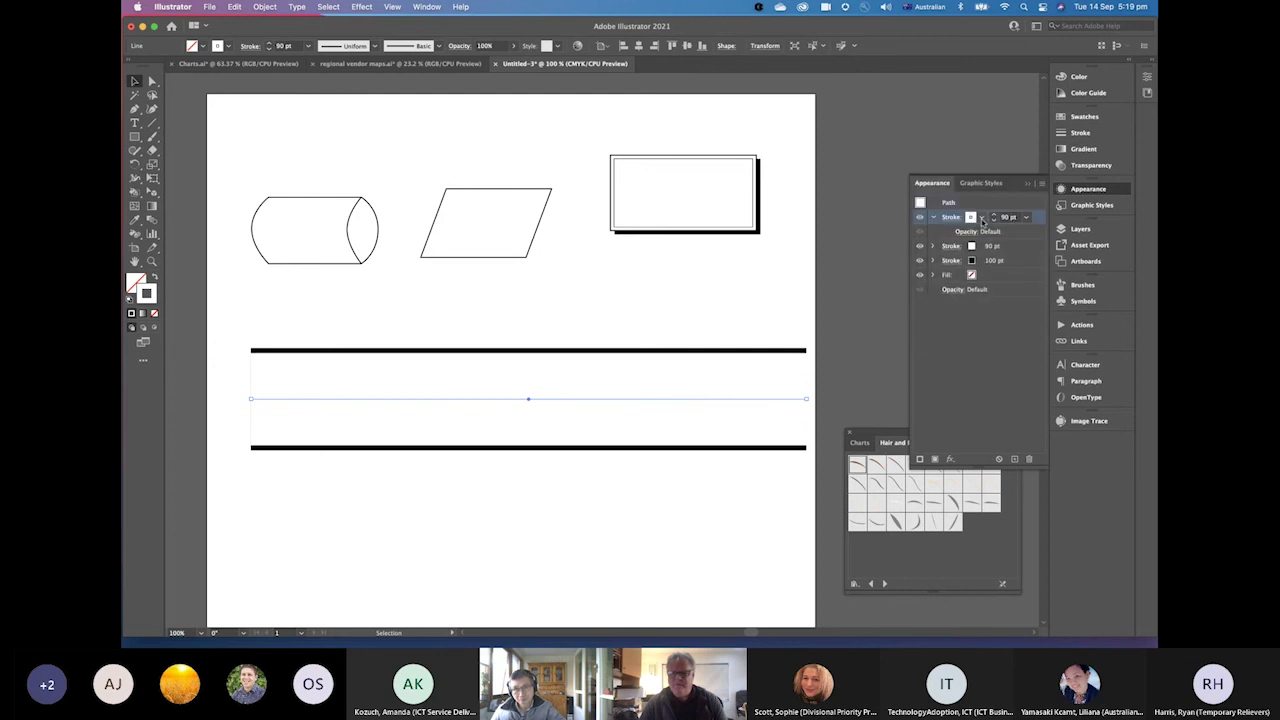
pyautogui.click(981, 217)
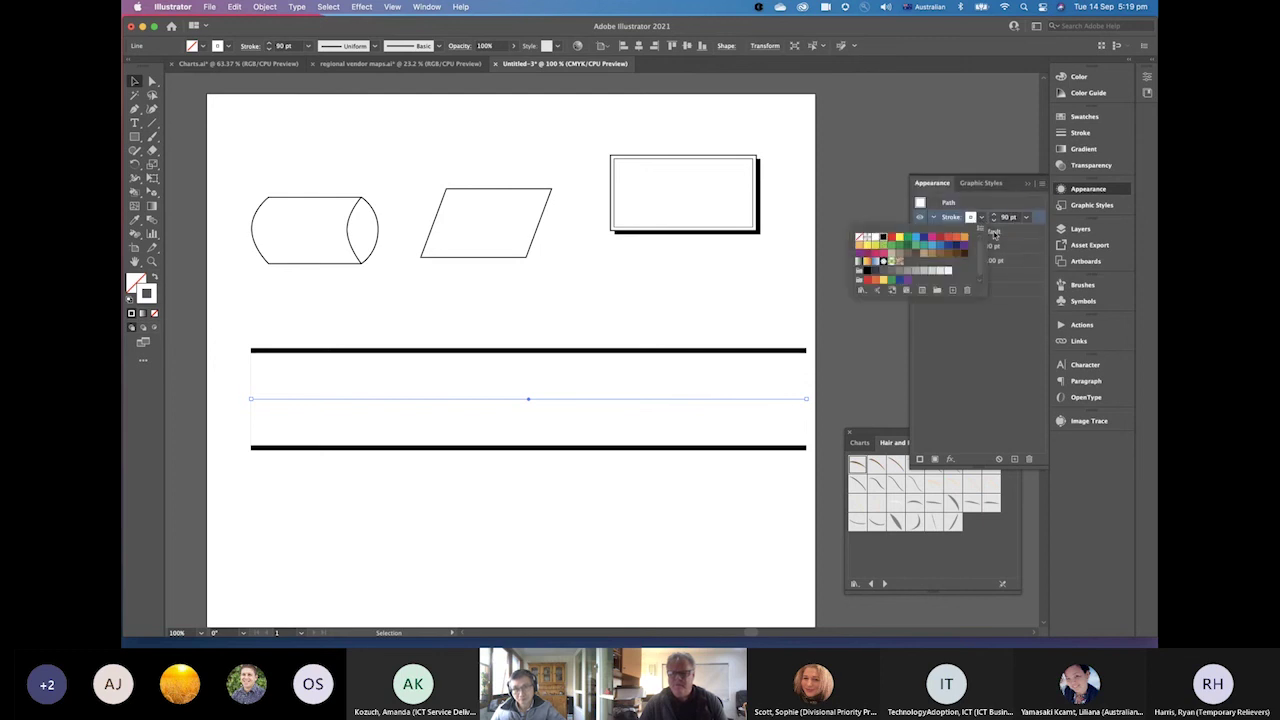
pyautogui.click(993, 220)
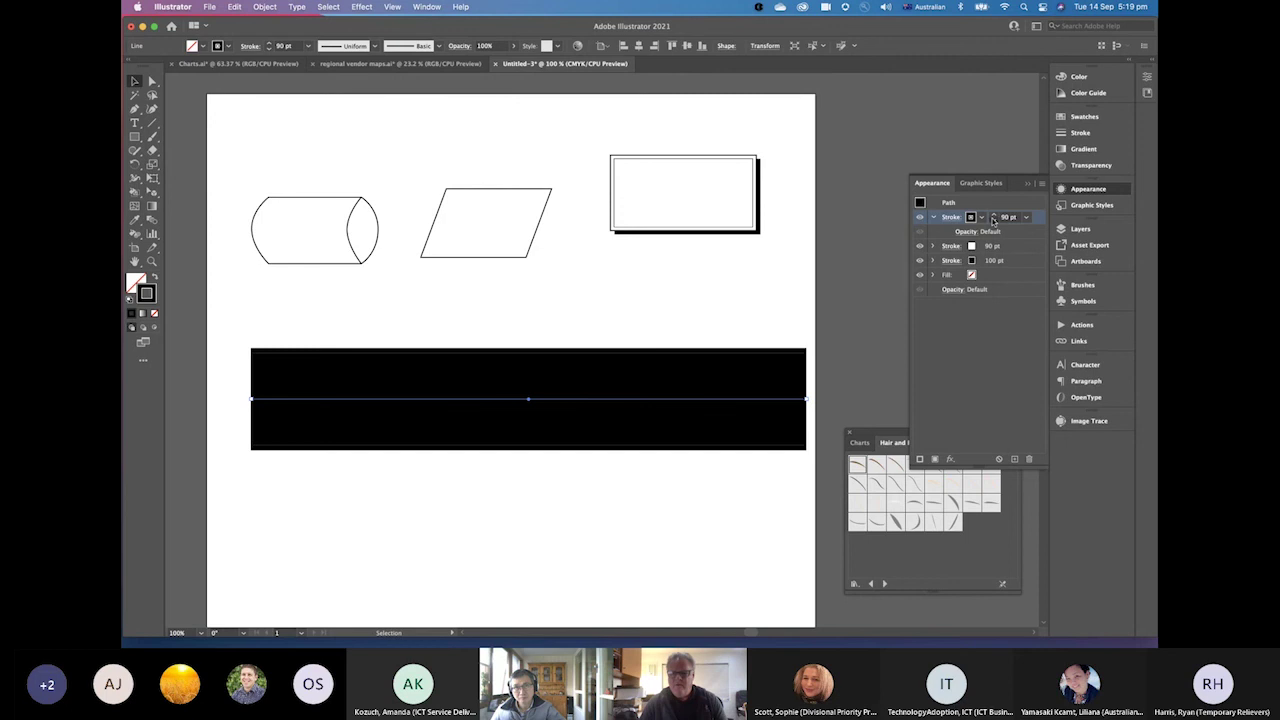
pyautogui.click(993, 220)
pyautogui.click(993, 220)
pyautogui.click(993, 220)
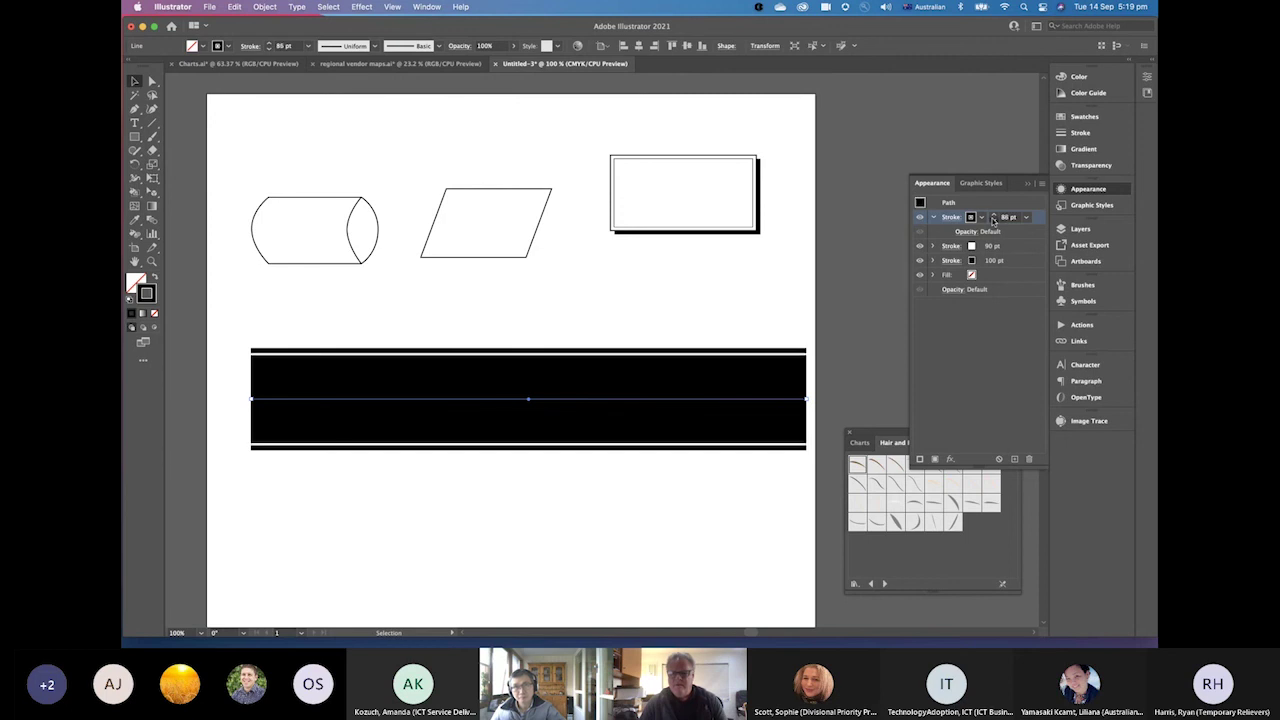
pyautogui.click(993, 220)
pyautogui.click(993, 220)
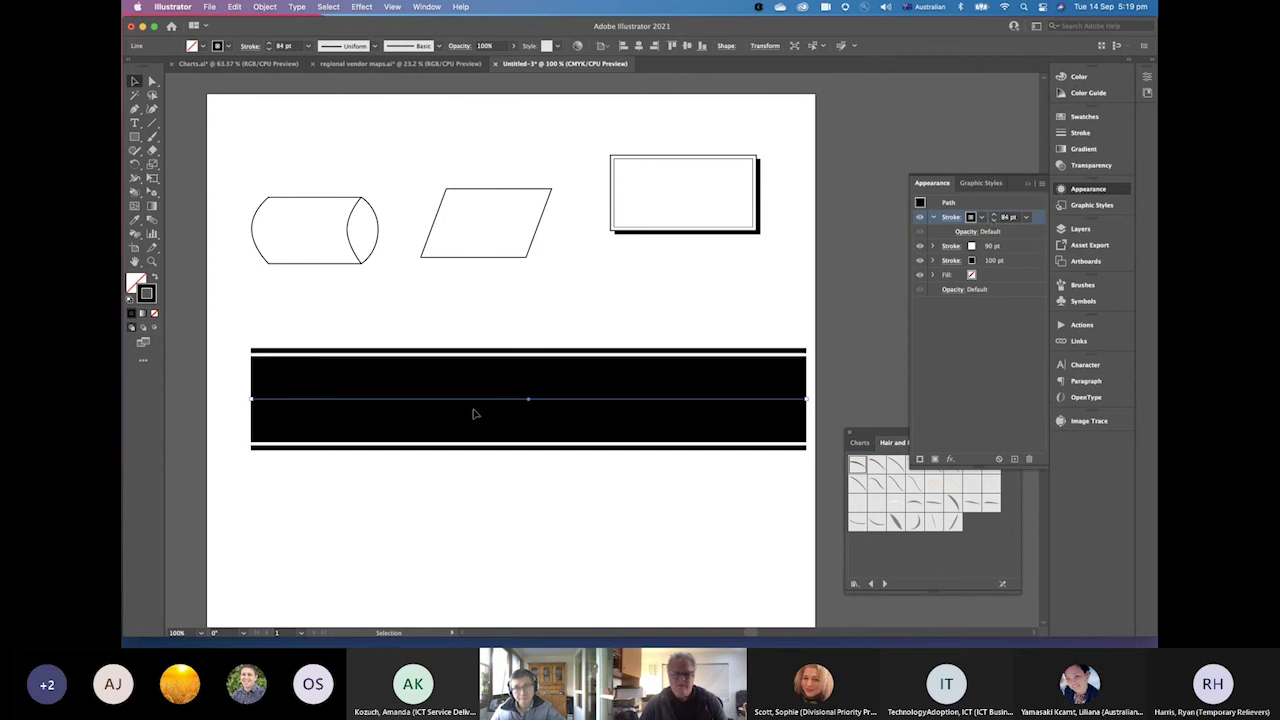
# Add a fourth stroke on top, coloured white with a weight of 5 pt, as the road's centre line
pyautogui.click(1041, 184)
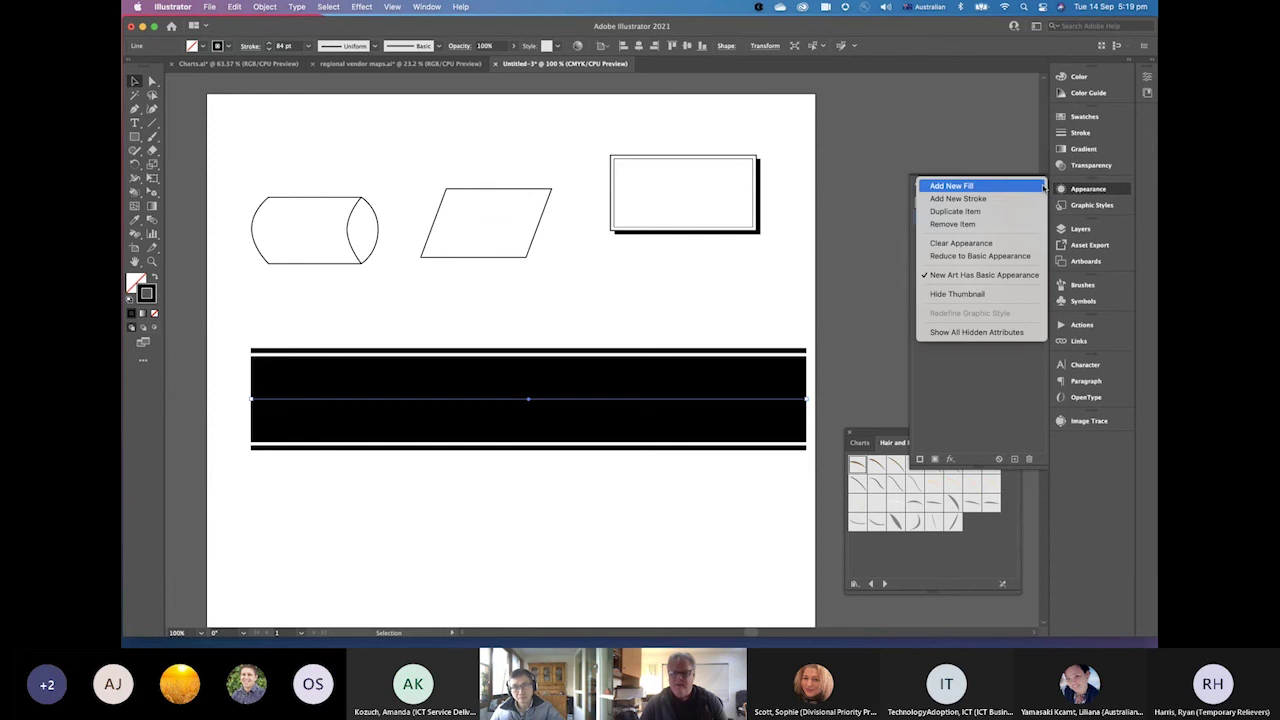
pyautogui.click(946, 199)
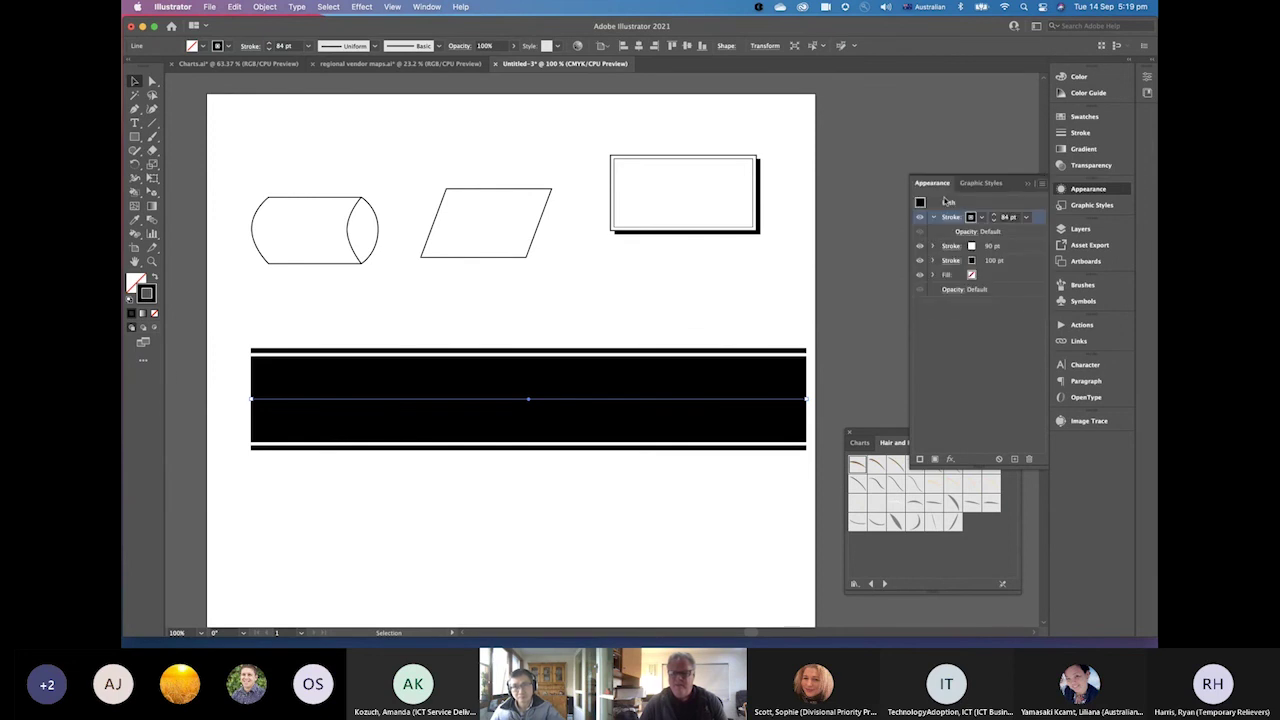
pyautogui.click(982, 218)
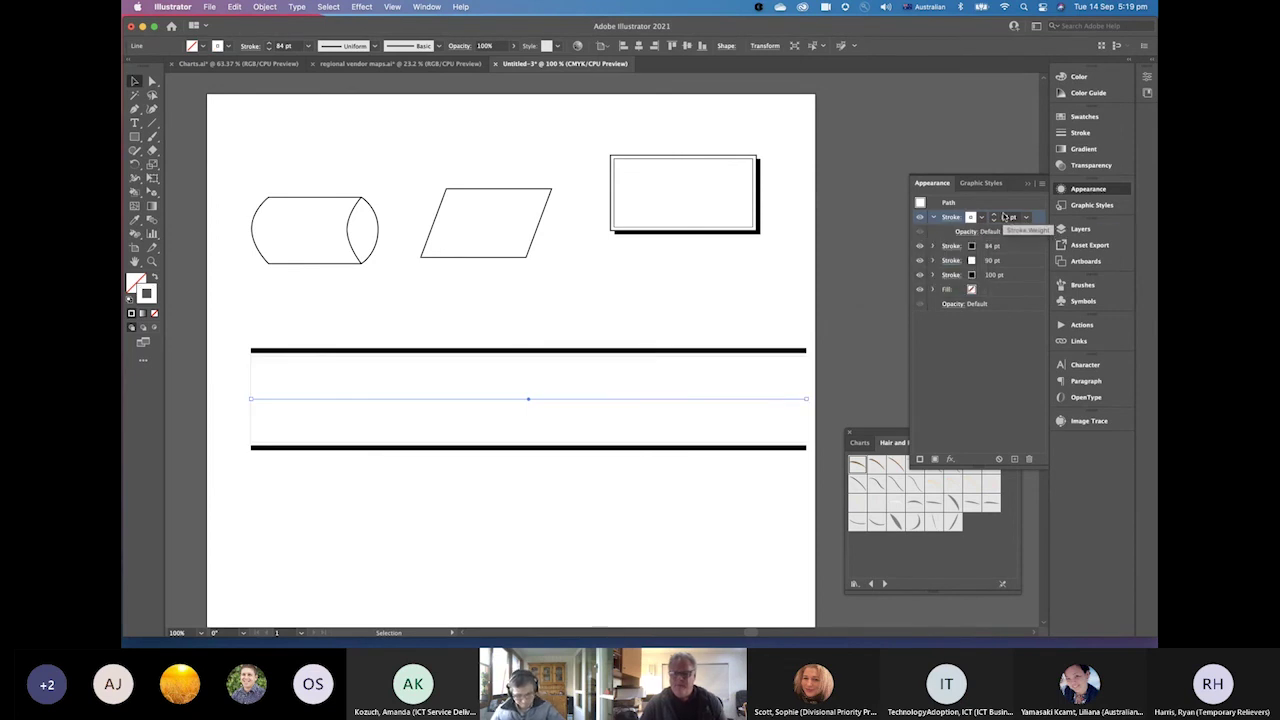
pyautogui.click(1008, 217)
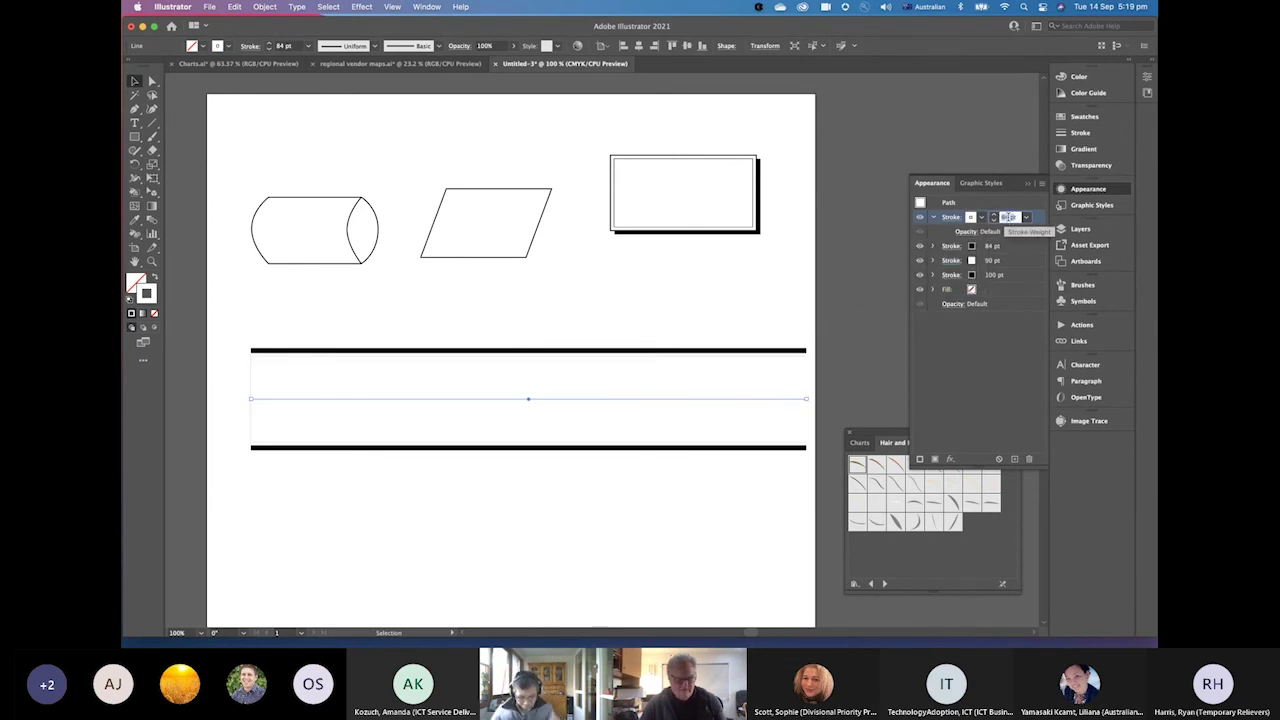
pyautogui.write('5')
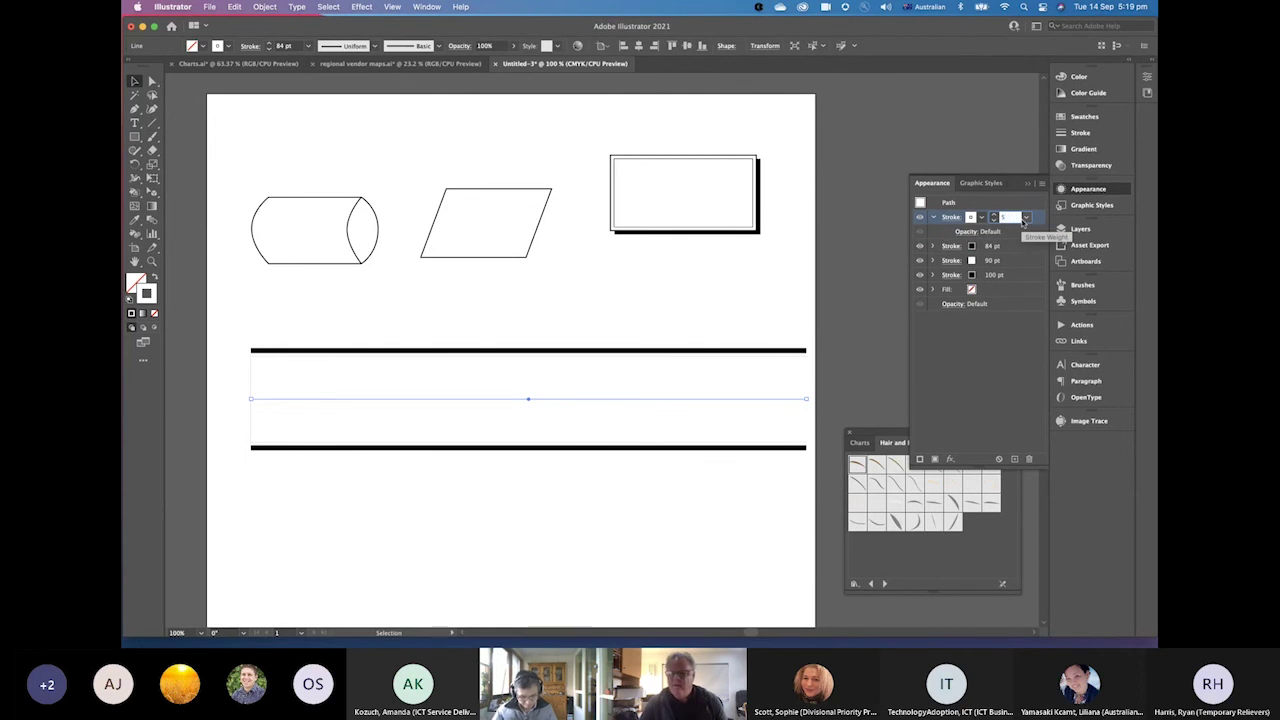
pyautogui.press('Return')
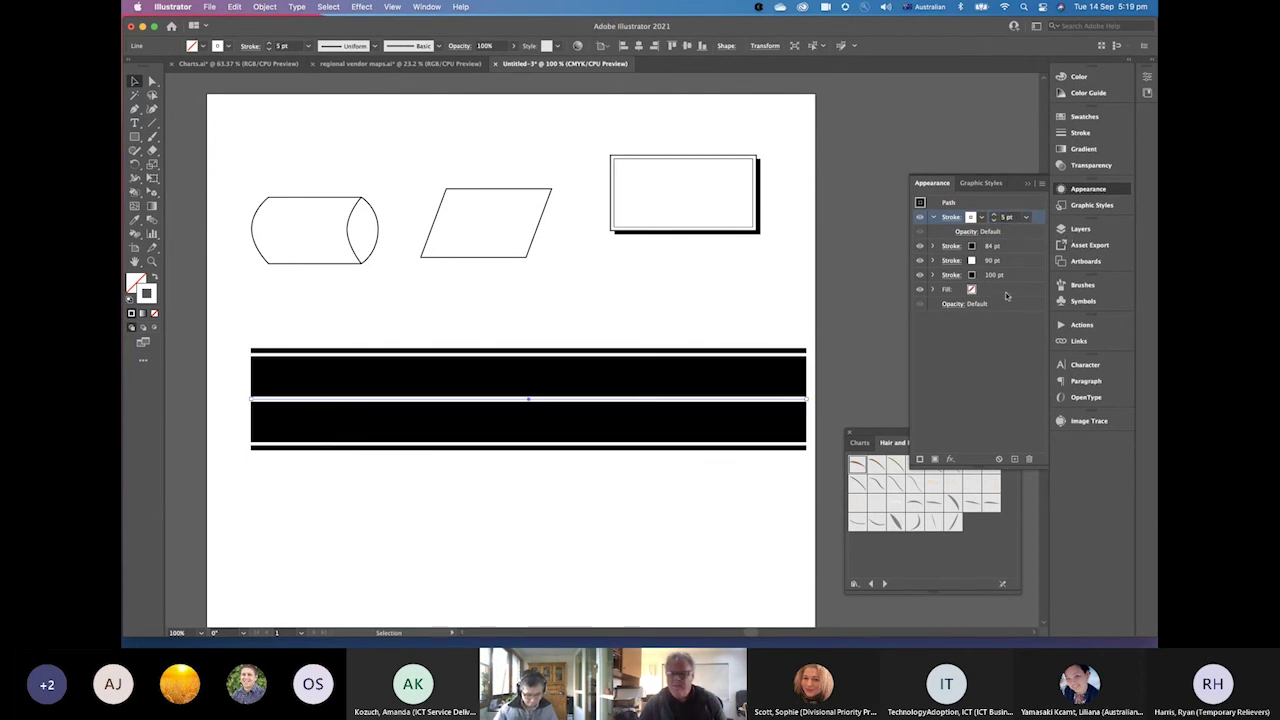
# Make the 5 pt white centre stroke a dashed line with 24 pt dashes and deselect the road
pyautogui.click(951, 218)
pyautogui.click(851, 301)
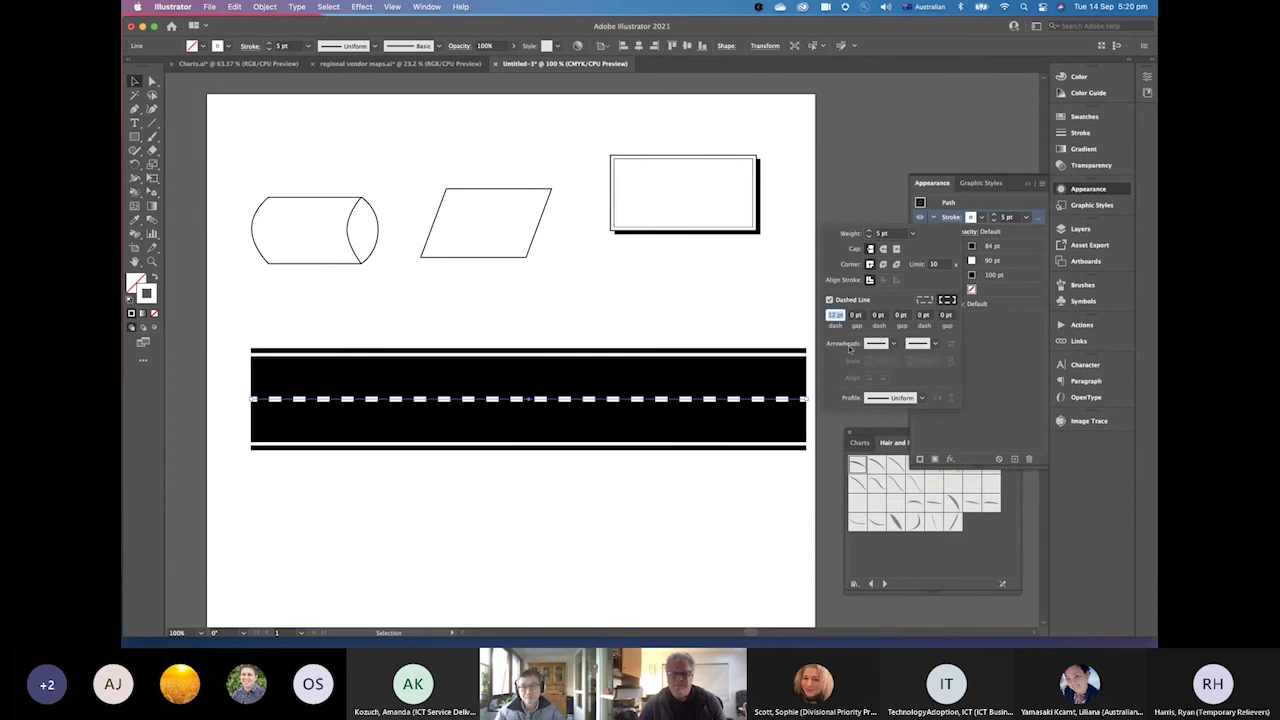
pyautogui.write('24')
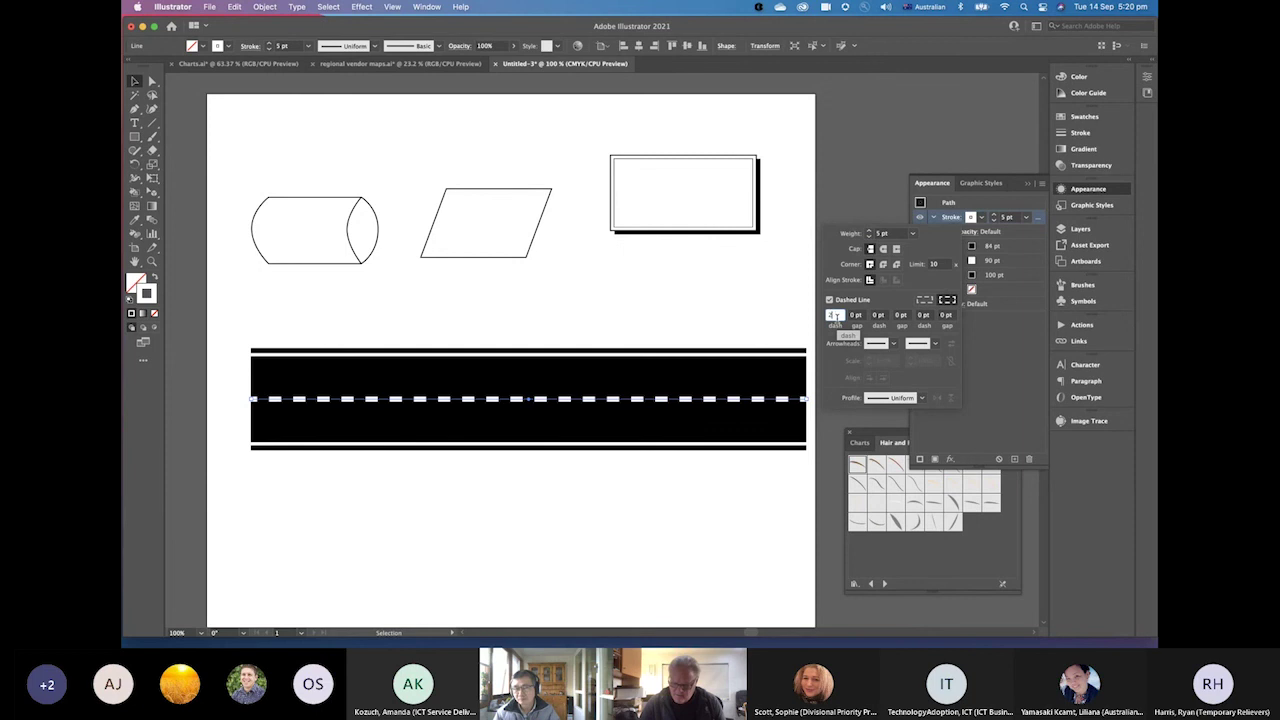
pyautogui.press('Tab')
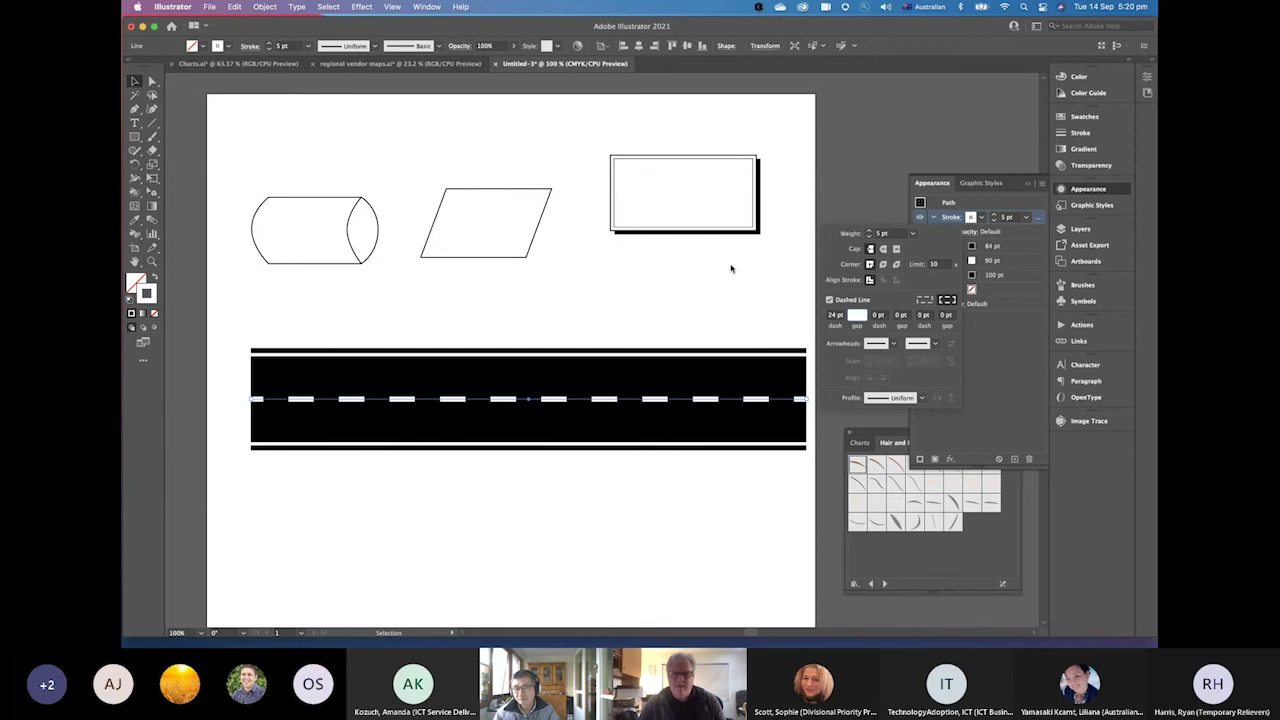
pyautogui.hscroll(-1, 750, 340)
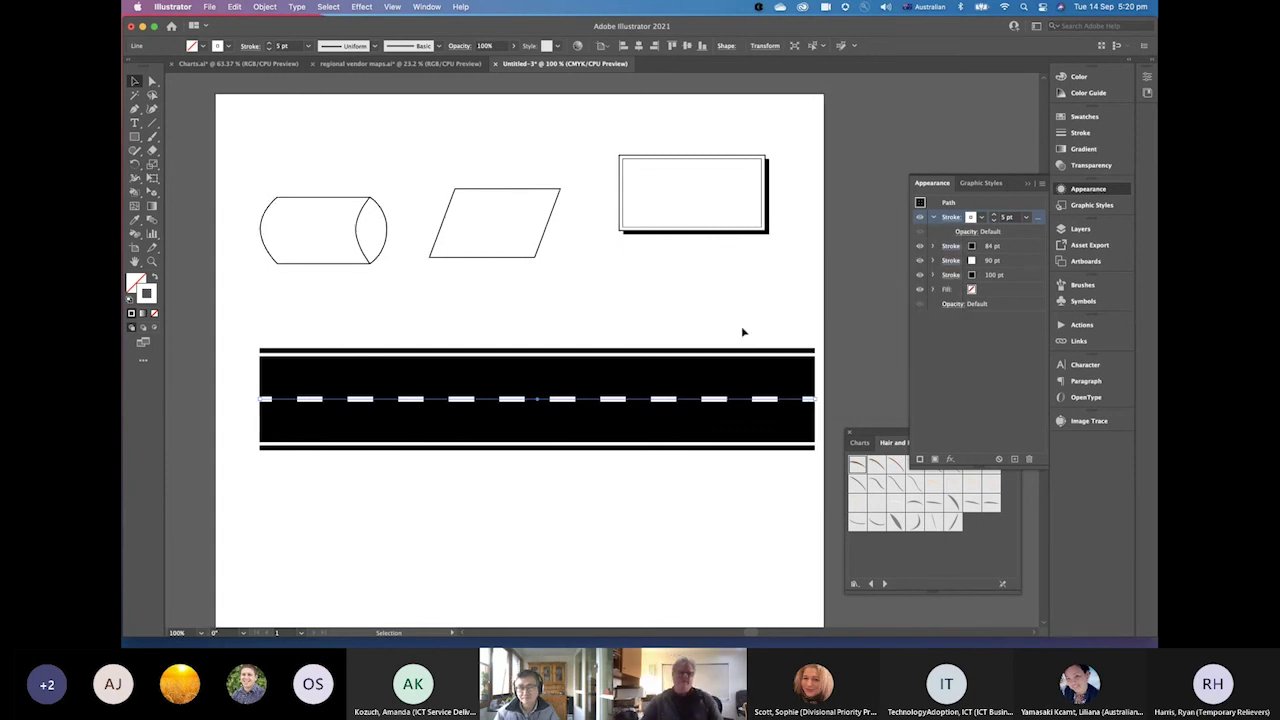
pyautogui.click(743, 331)
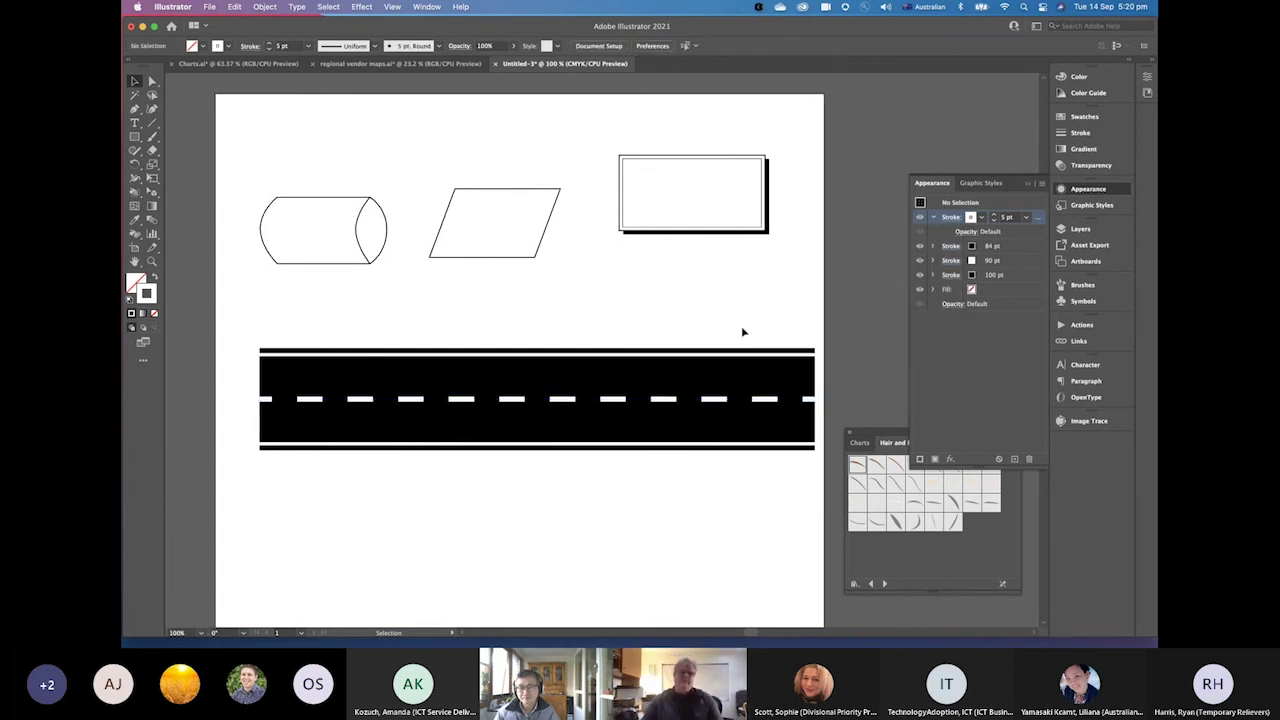
# Save the road line's appearance as a new graphic style, fit the artboard in the window and deselect the line
pyautogui.click(711, 405)
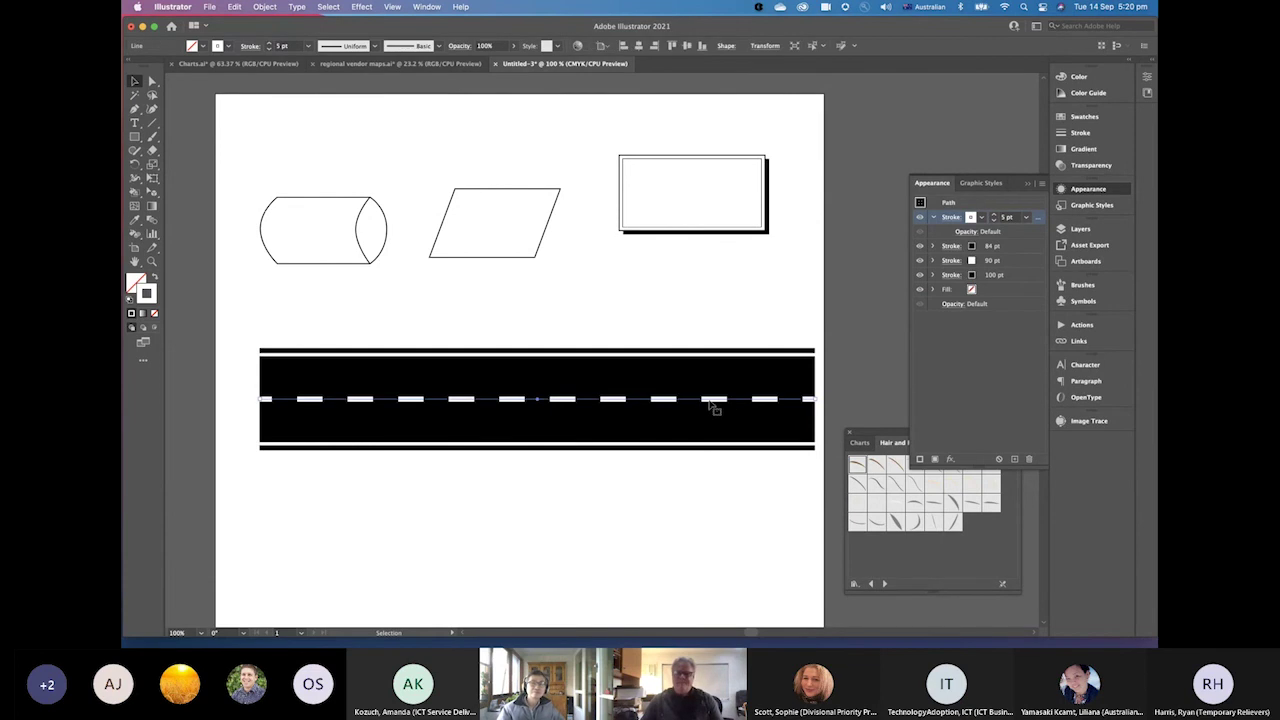
pyautogui.click(981, 183)
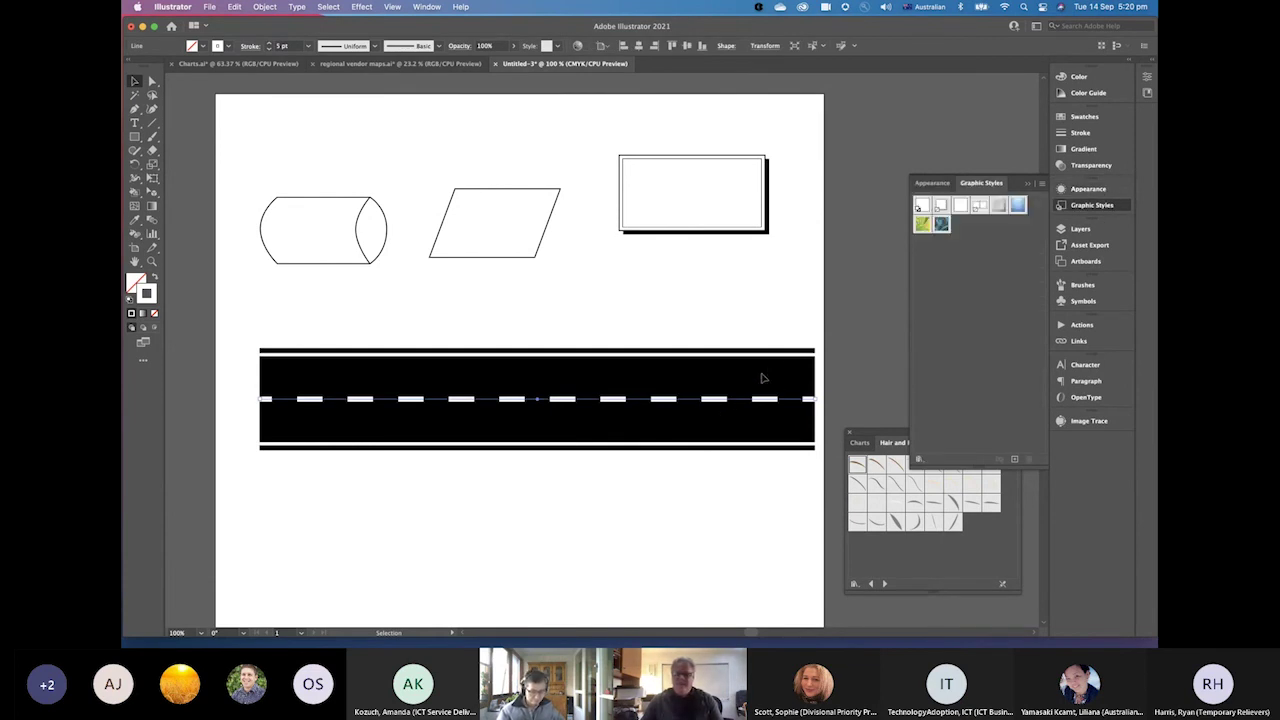
pyautogui.moveTo(767, 402); pyautogui.dragTo(993, 356)
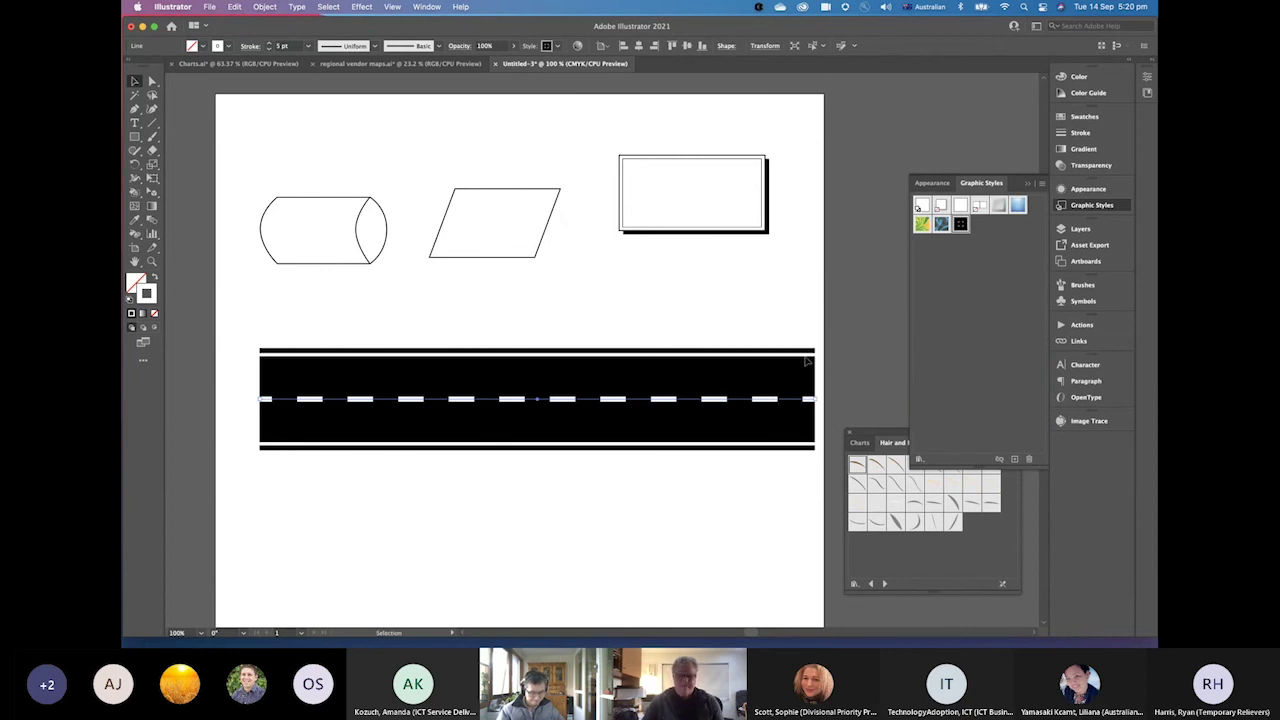
pyautogui.press('super+0')
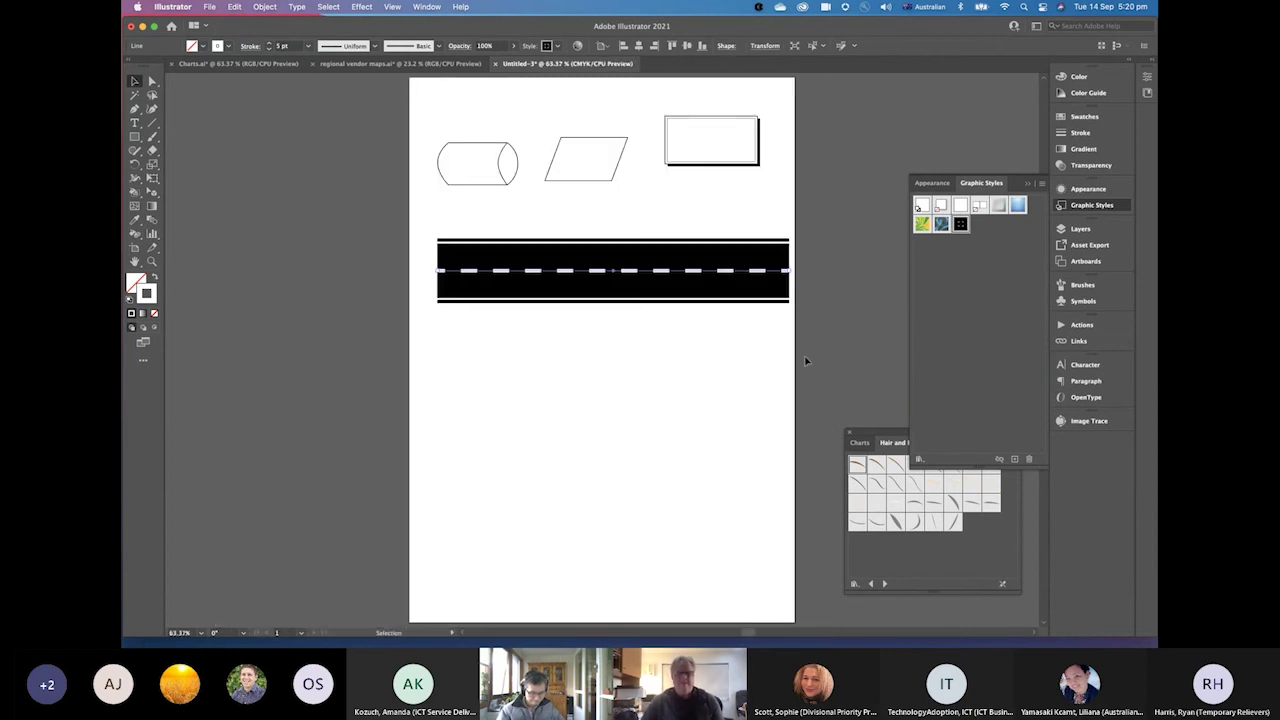
pyautogui.click(812, 301)
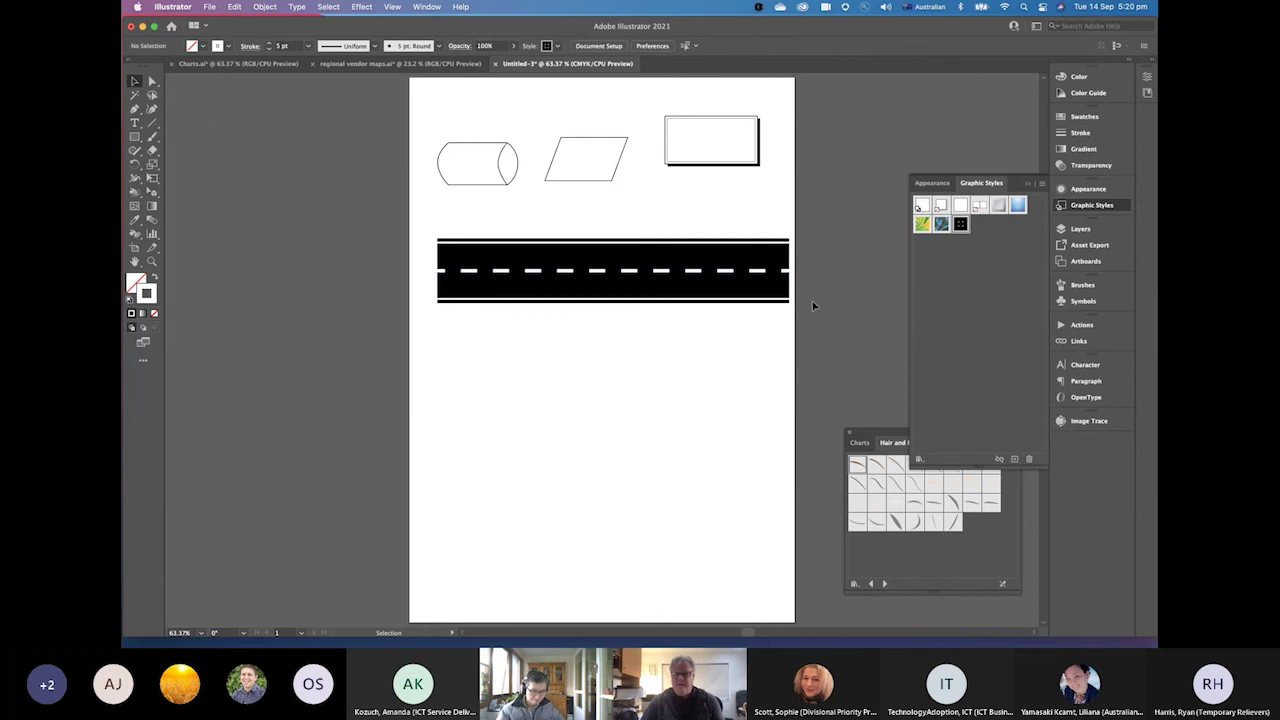
# Reset to the default graphic style and draw an ellipse about 138 mm wide and 104 mm high below the straight road
pyautogui.click(918, 206)
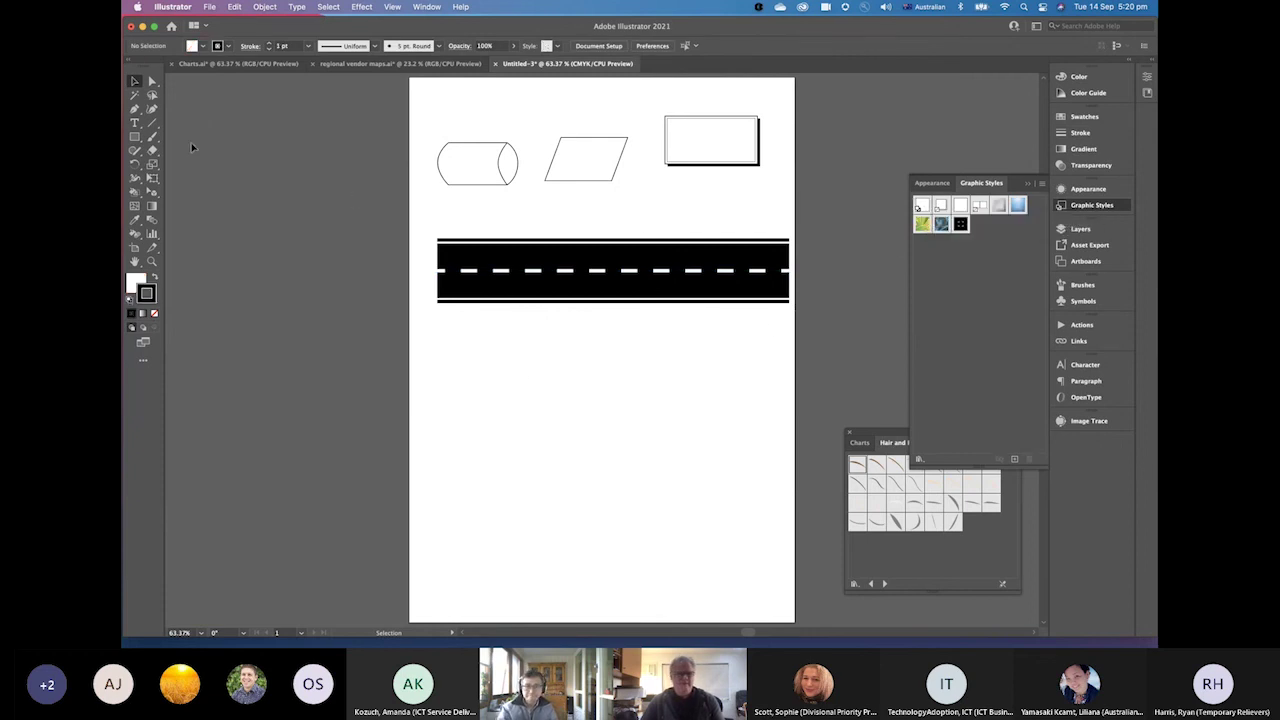
pyautogui.click(135, 139)
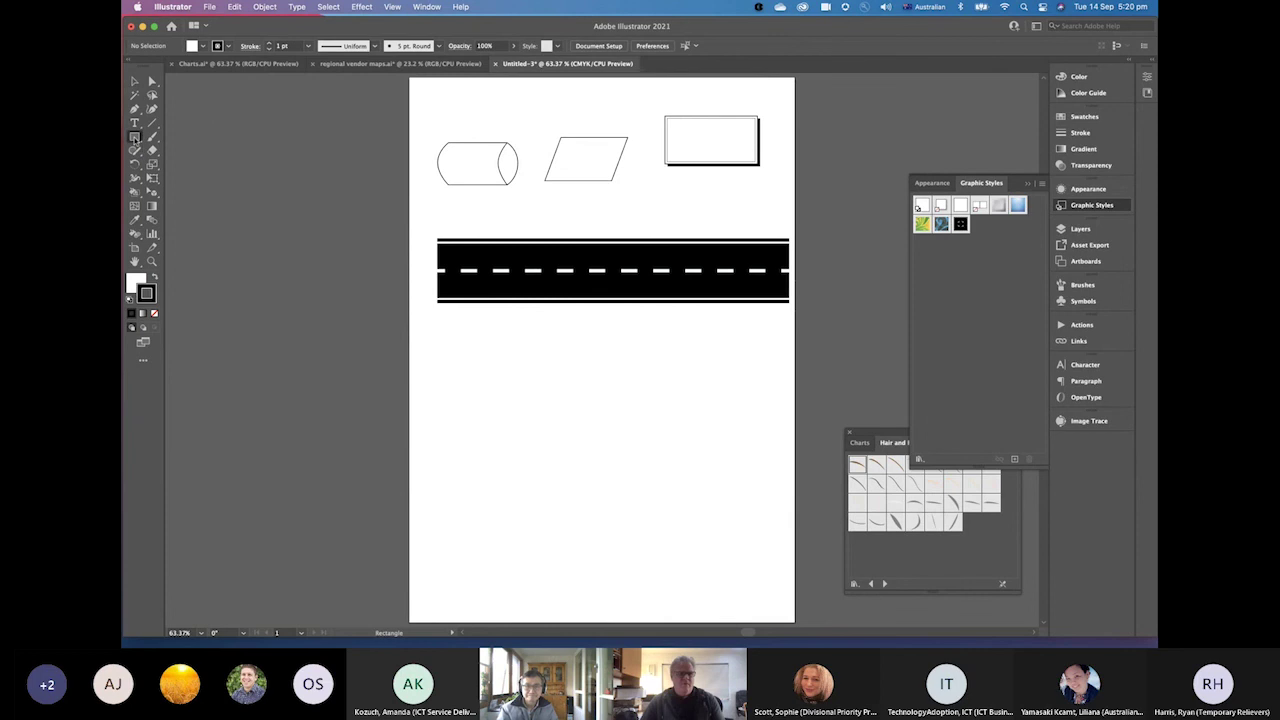
pyautogui.click(185, 164)
pyautogui.moveTo(499, 389); pyautogui.dragTo(766, 581)
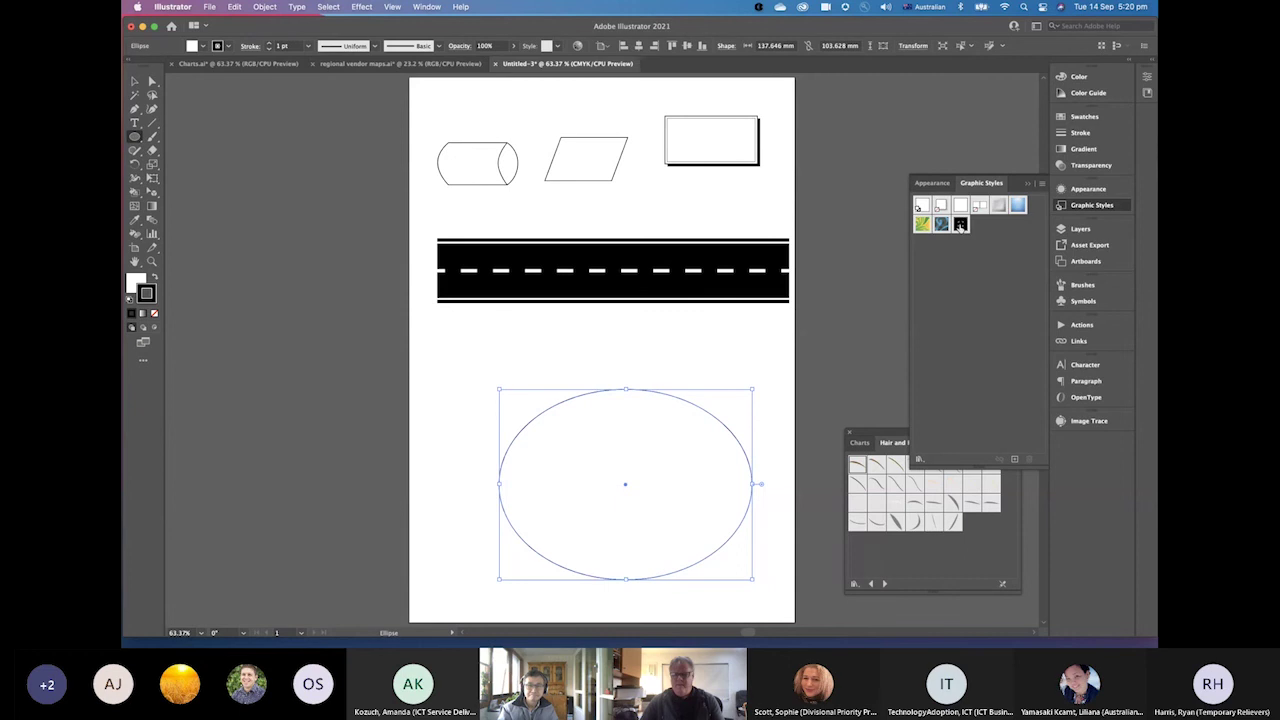
# Apply the saved road graphic style to the ellipse and deselect it
pyautogui.click(960, 226)
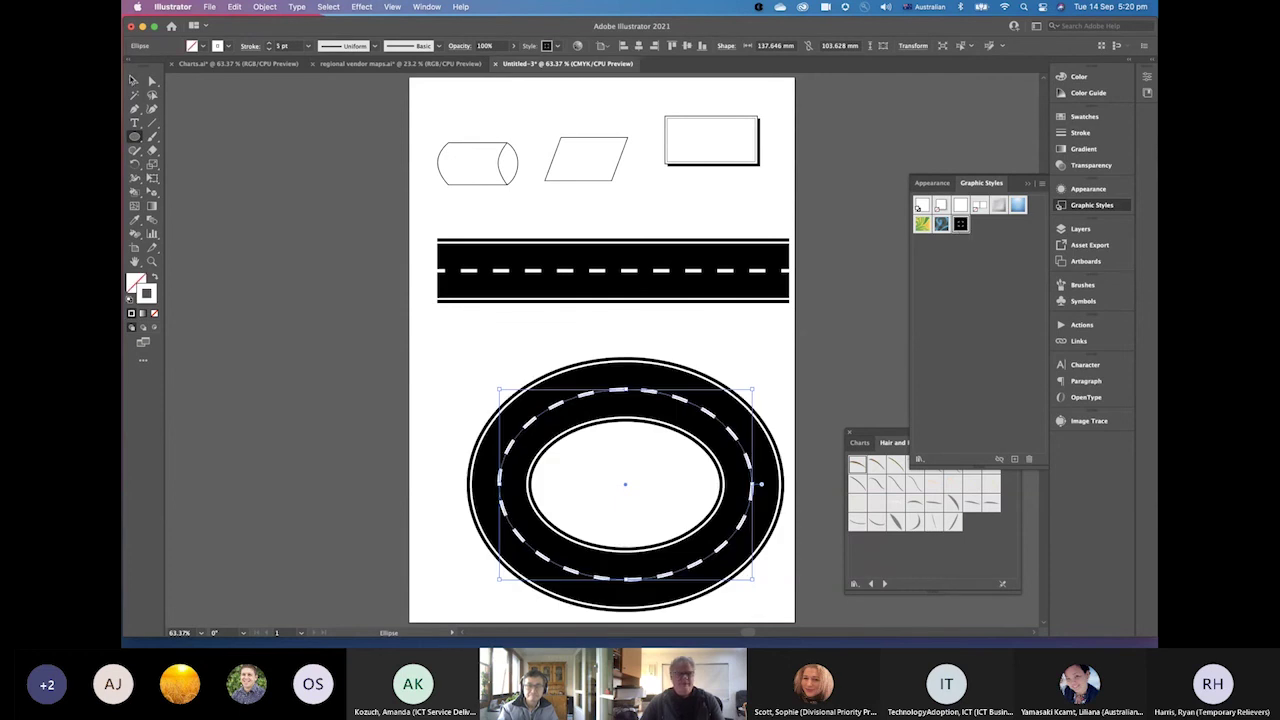
pyautogui.click(135, 80)
pyautogui.click(261, 325)
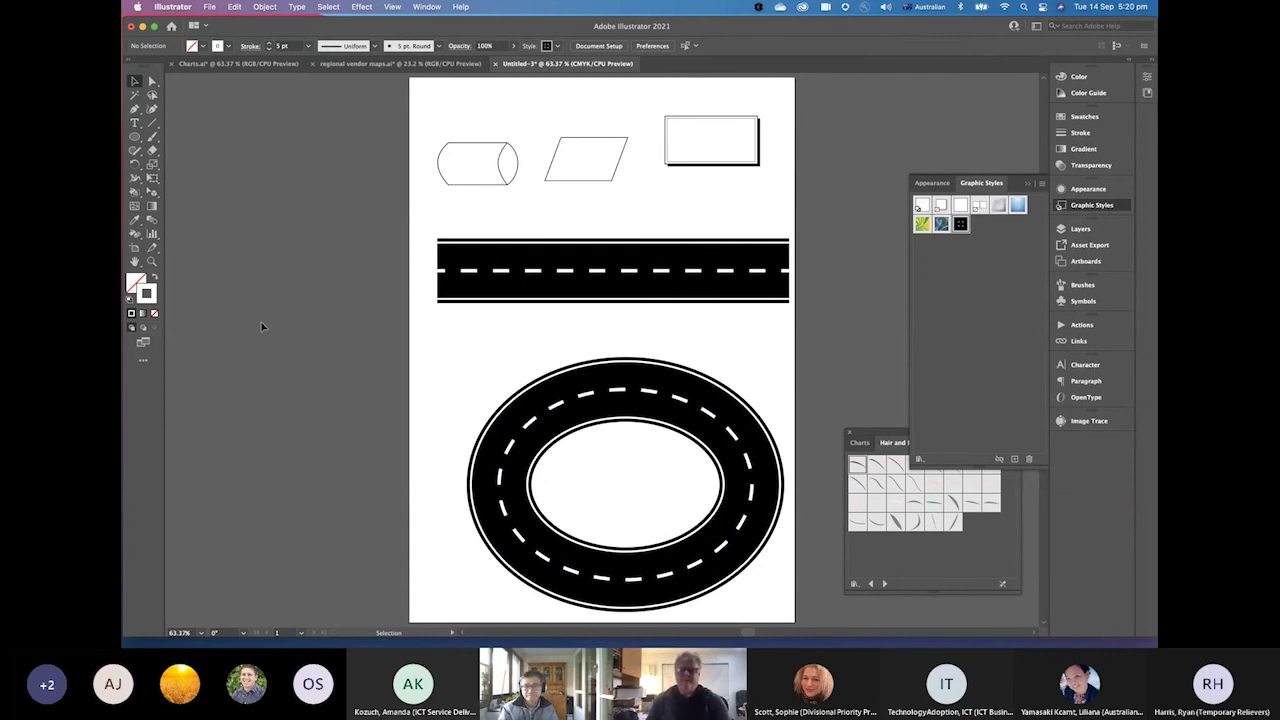
# Move the oval road slightly up and to the left on the artboard and deselect it
pyautogui.click(582, 398)
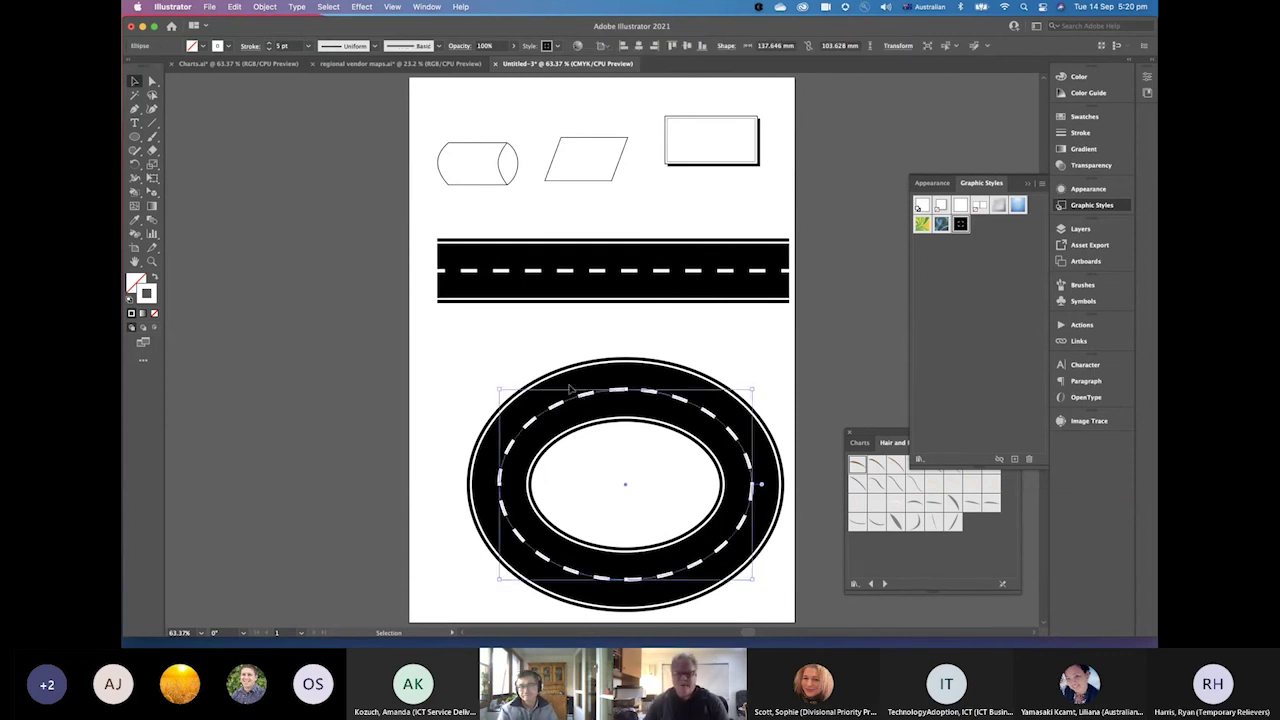
pyautogui.moveTo(730, 492); pyautogui.dragTo(714, 478)
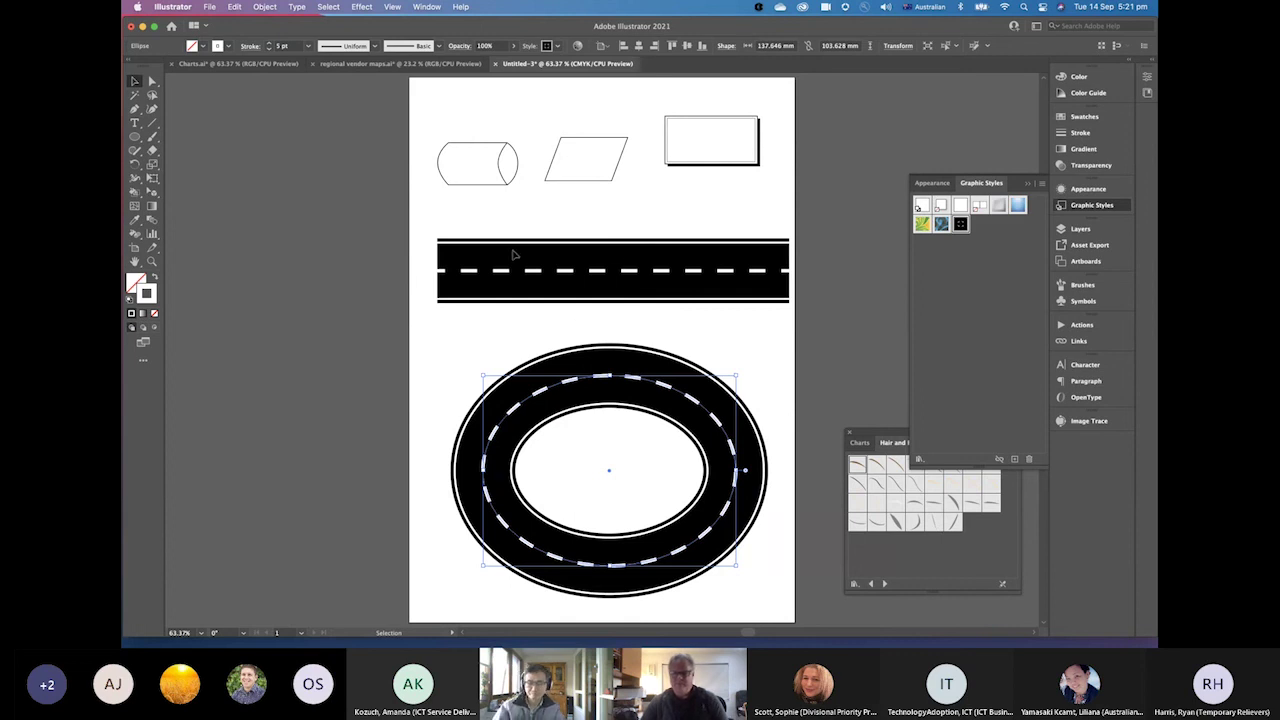
pyautogui.click(430, 177)
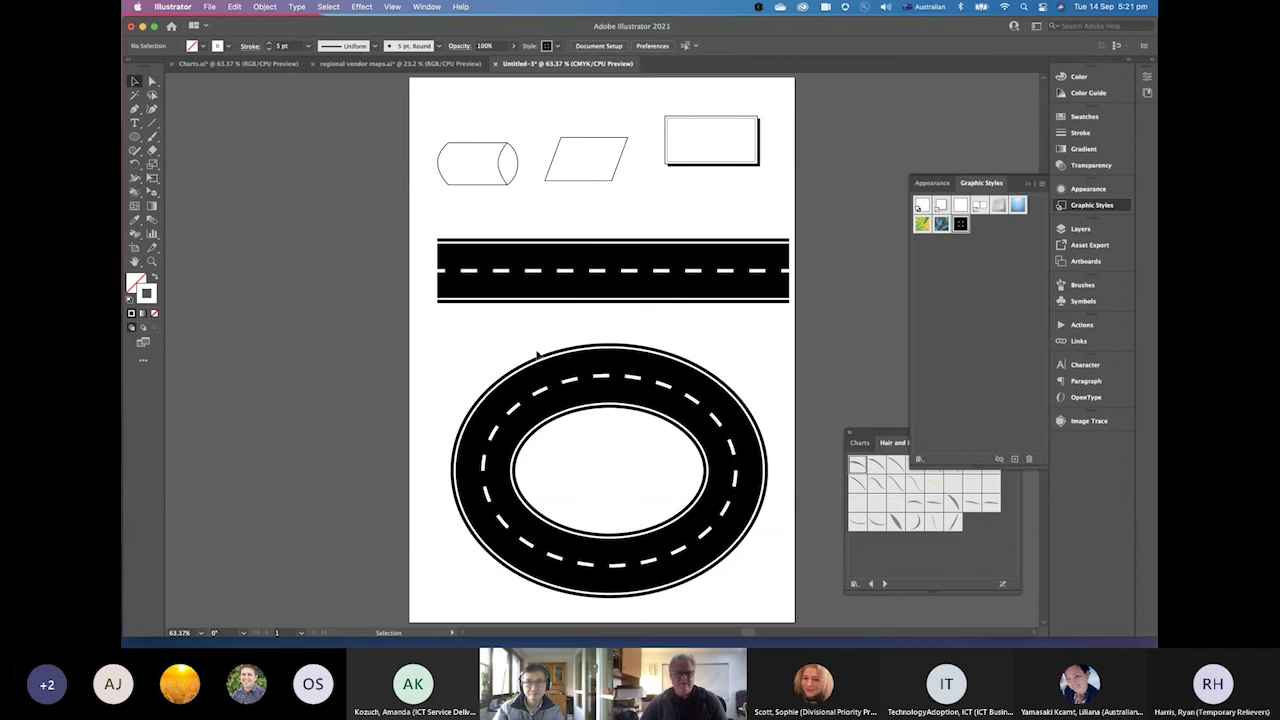
# Examine the underlying paths of both roads in Outline view and return to Preview
pyautogui.click(362, 7)
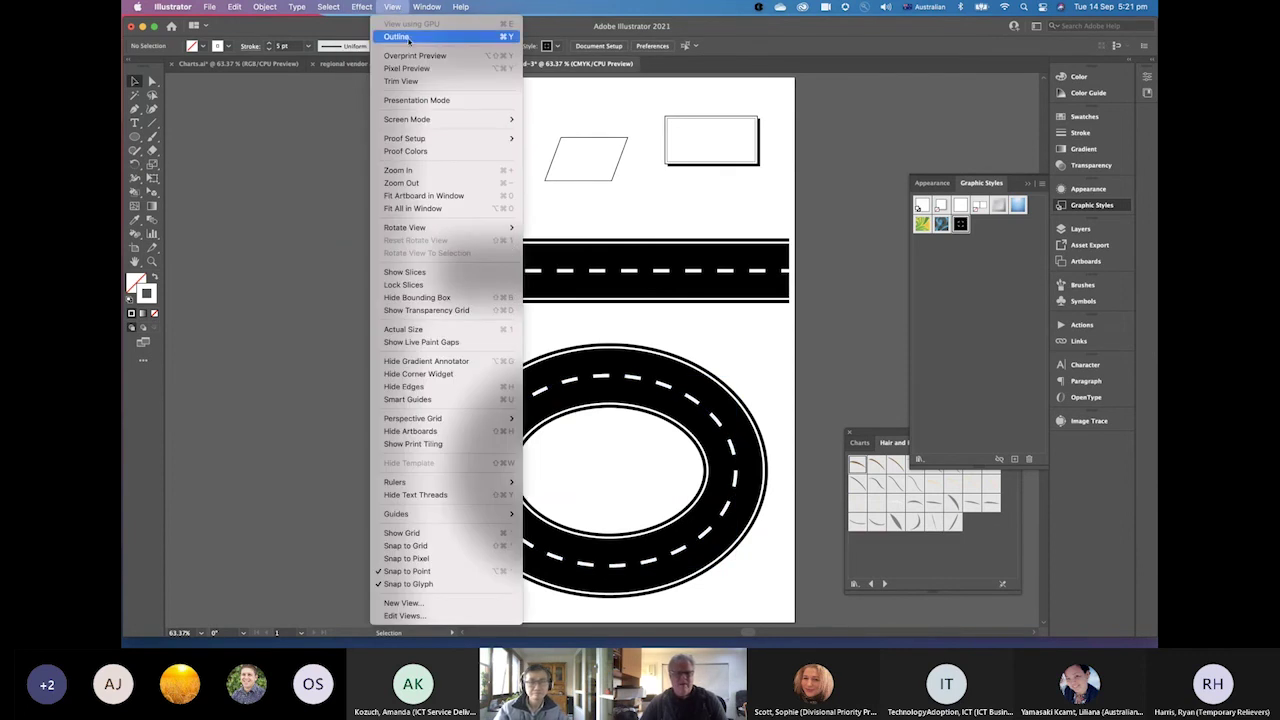
pyautogui.click(698, 397)
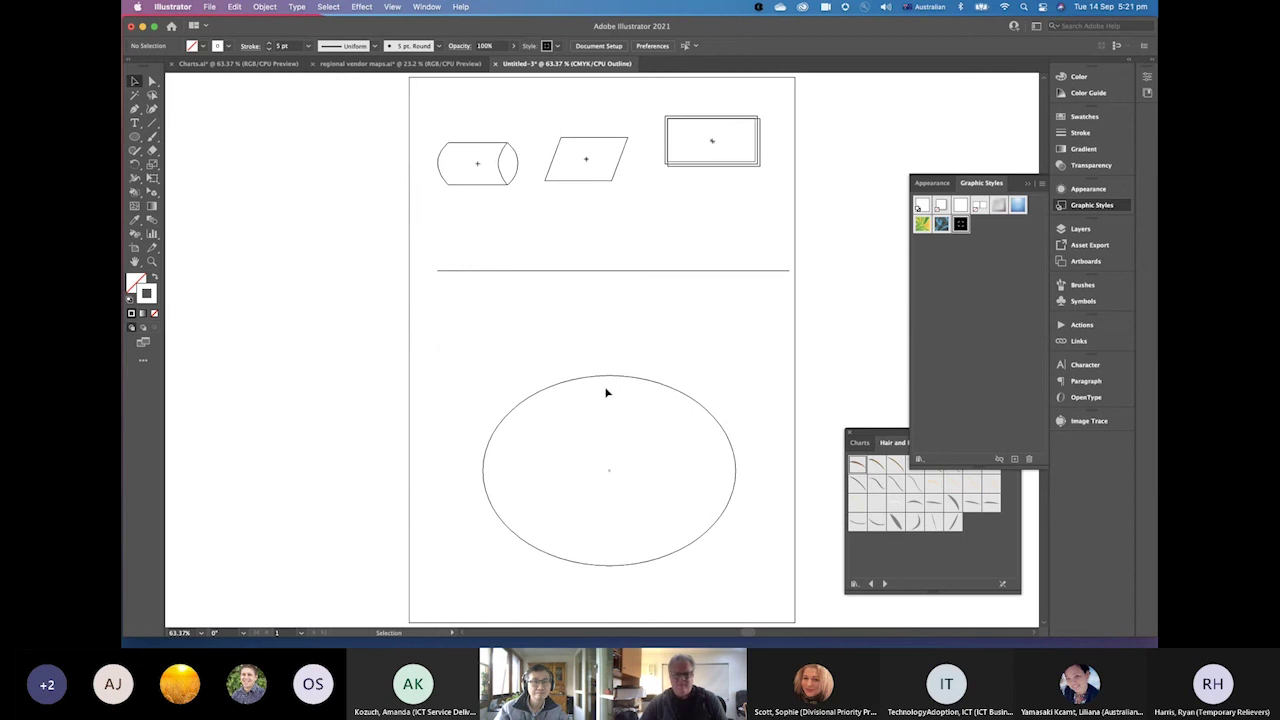
pyautogui.click(392, 7)
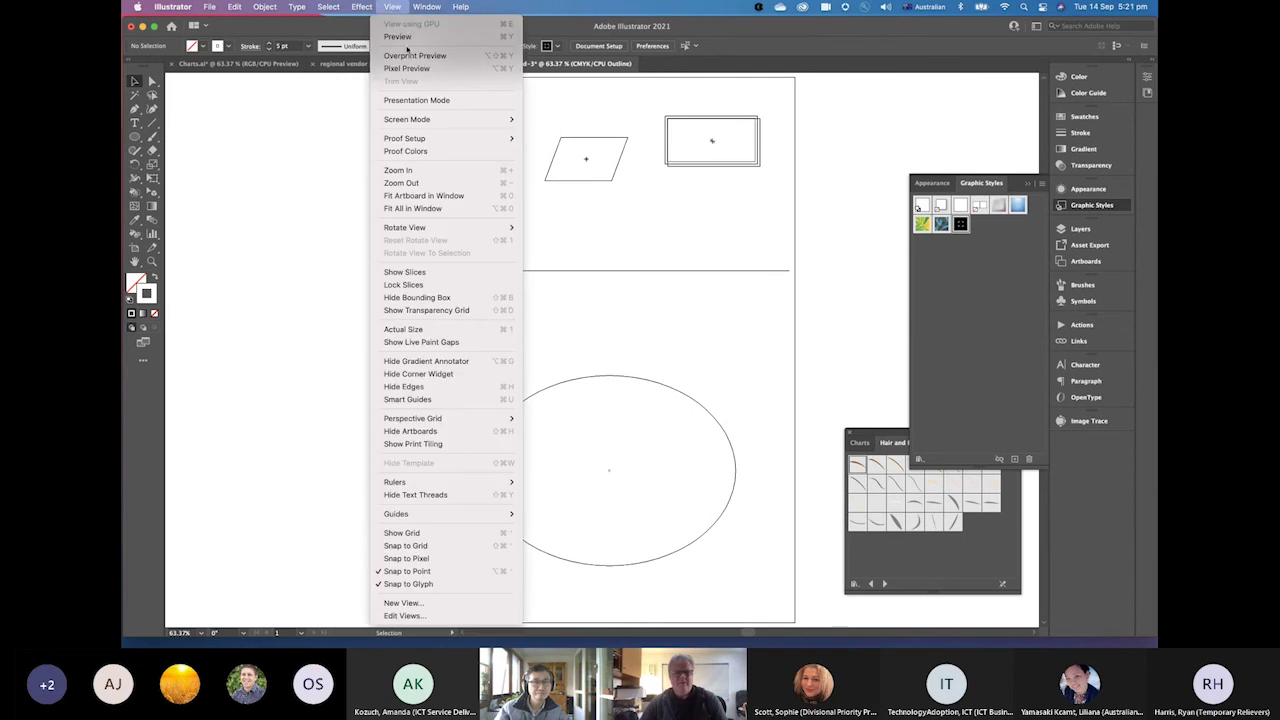
pyautogui.click(399, 37)
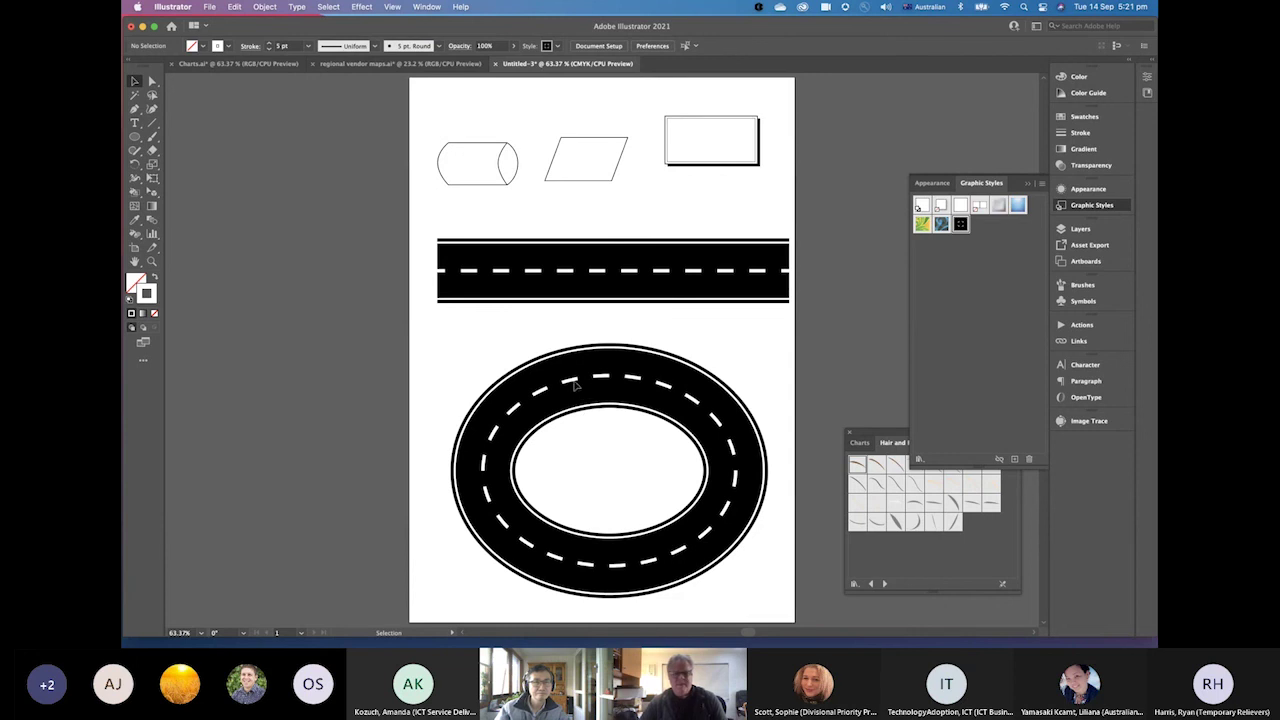
# Expand the appearance of the oval road
pyautogui.click(575, 386)
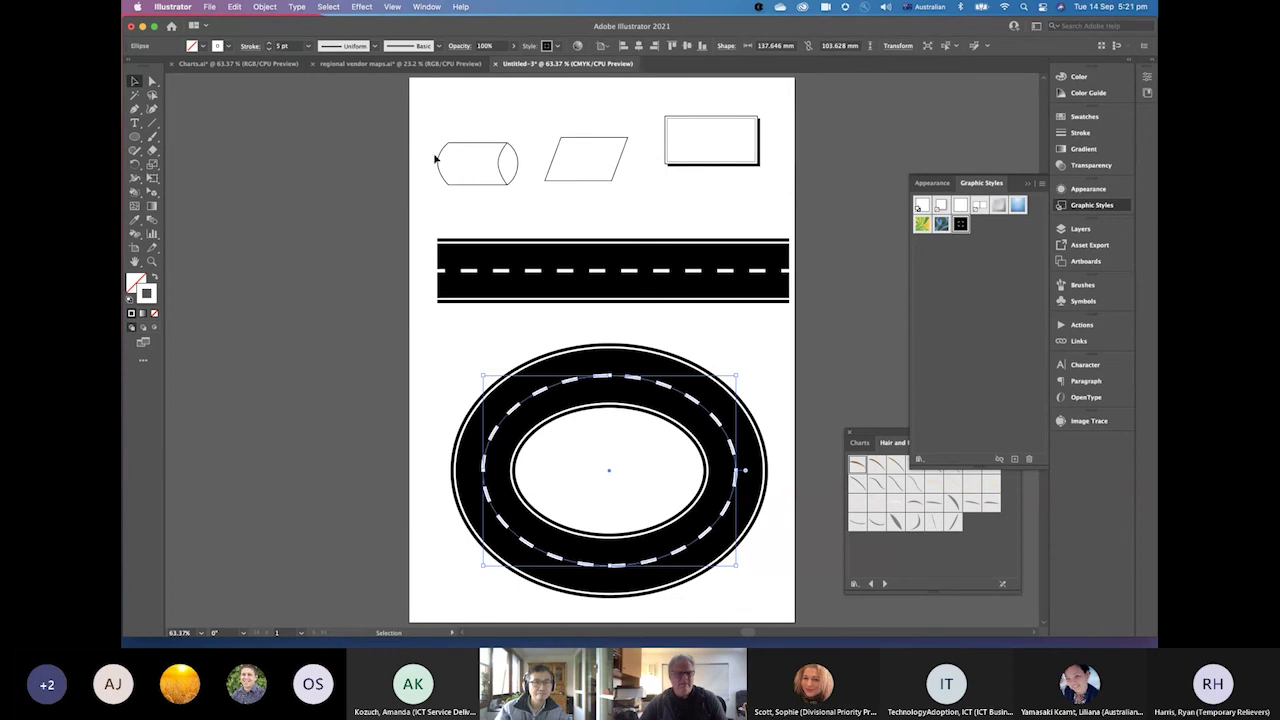
pyautogui.click(262, 7)
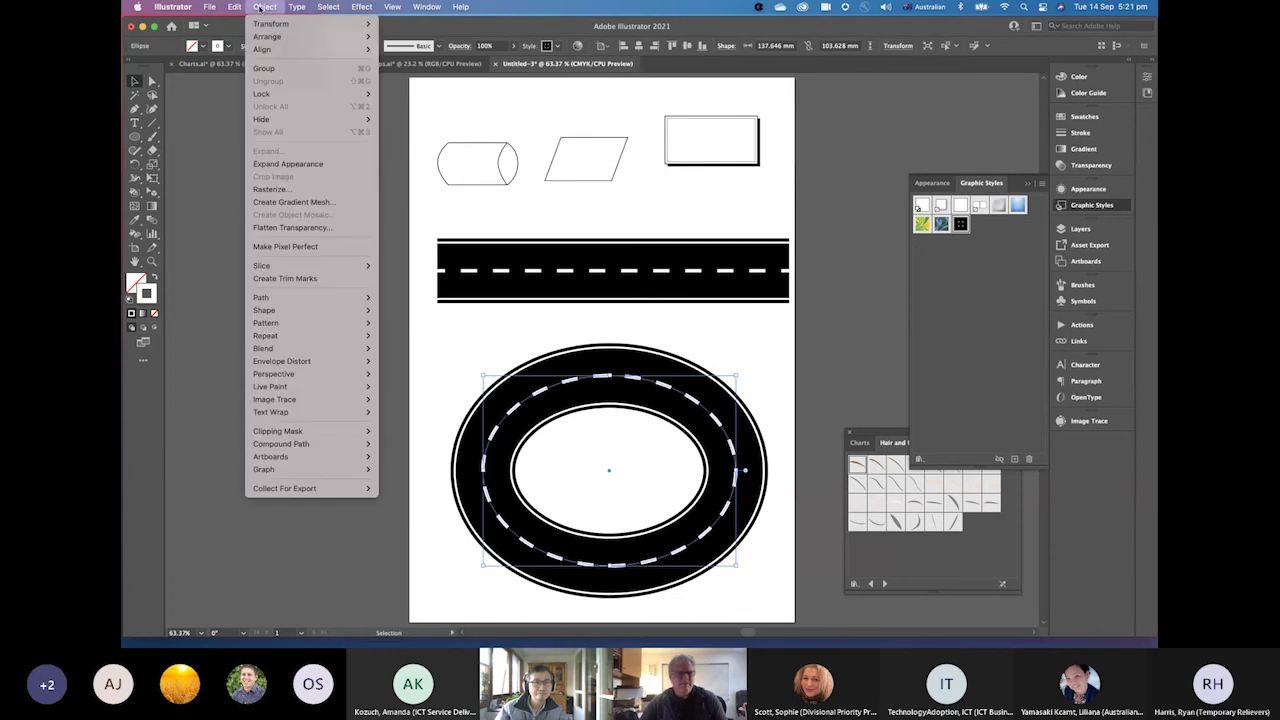
pyautogui.click(271, 166)
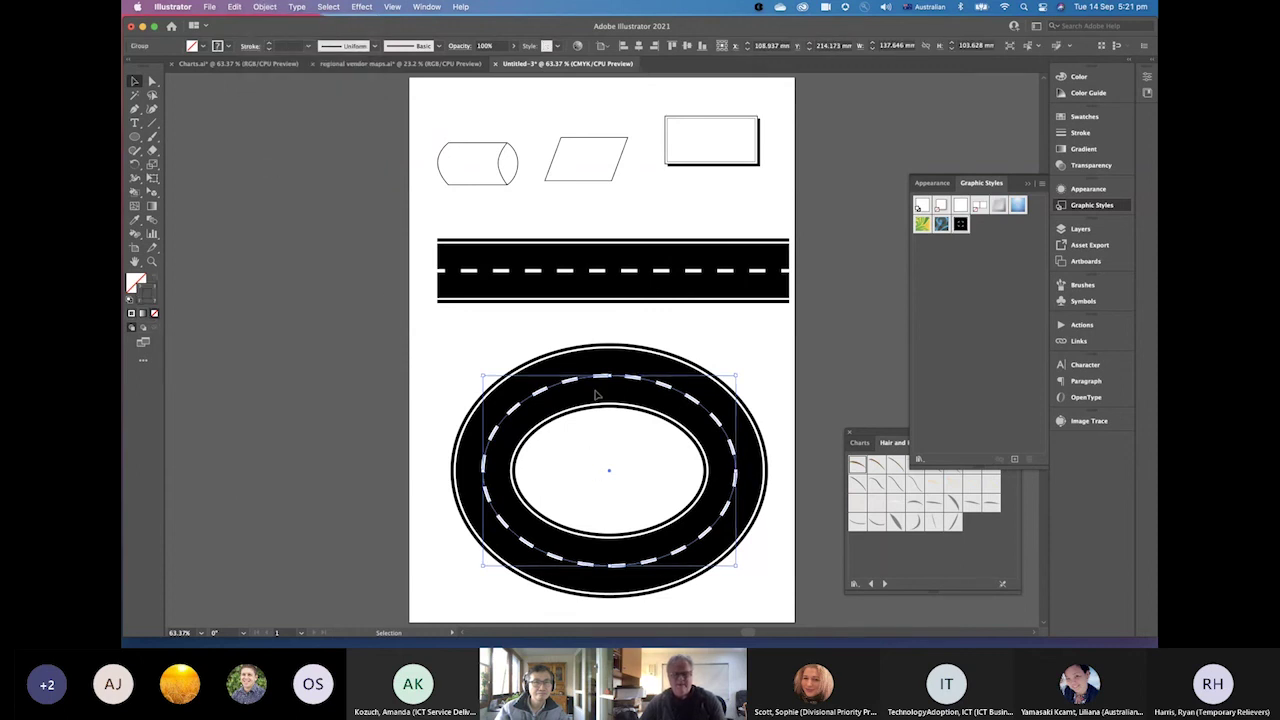
# Expand the oval road group's fill and stroke into shapes and deselect it
pyautogui.click(278, 10)
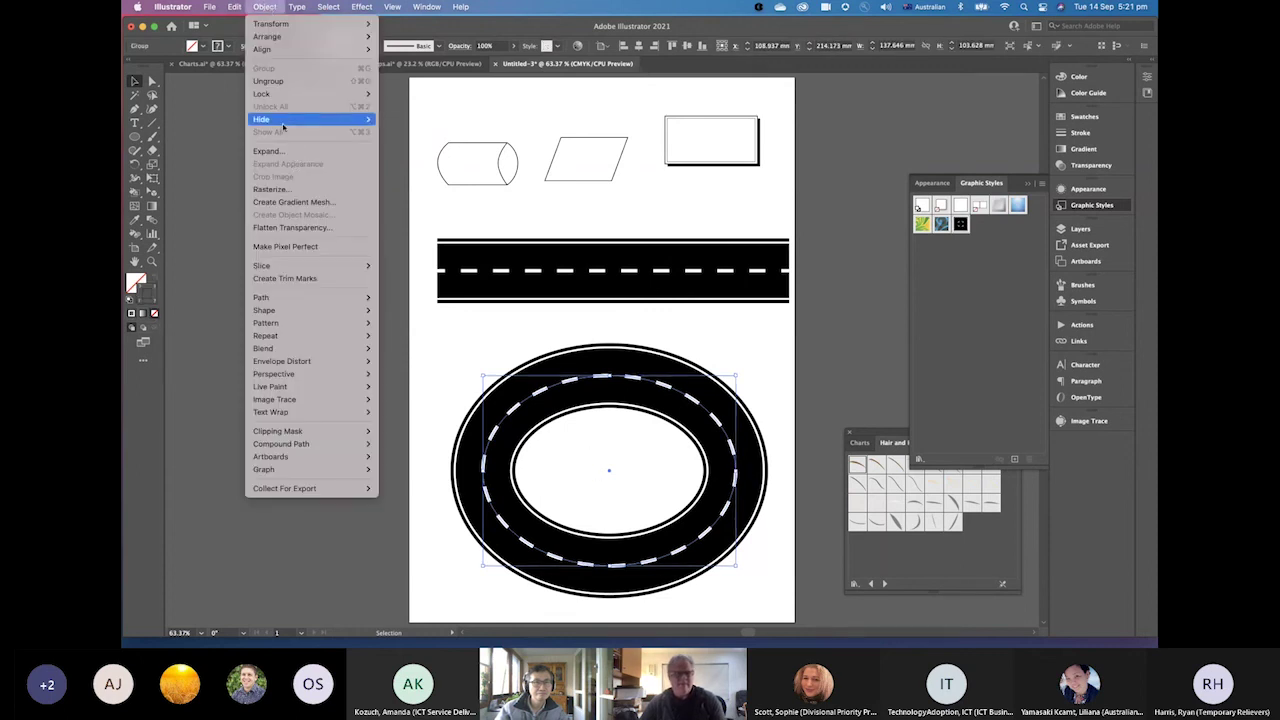
pyautogui.click(291, 153)
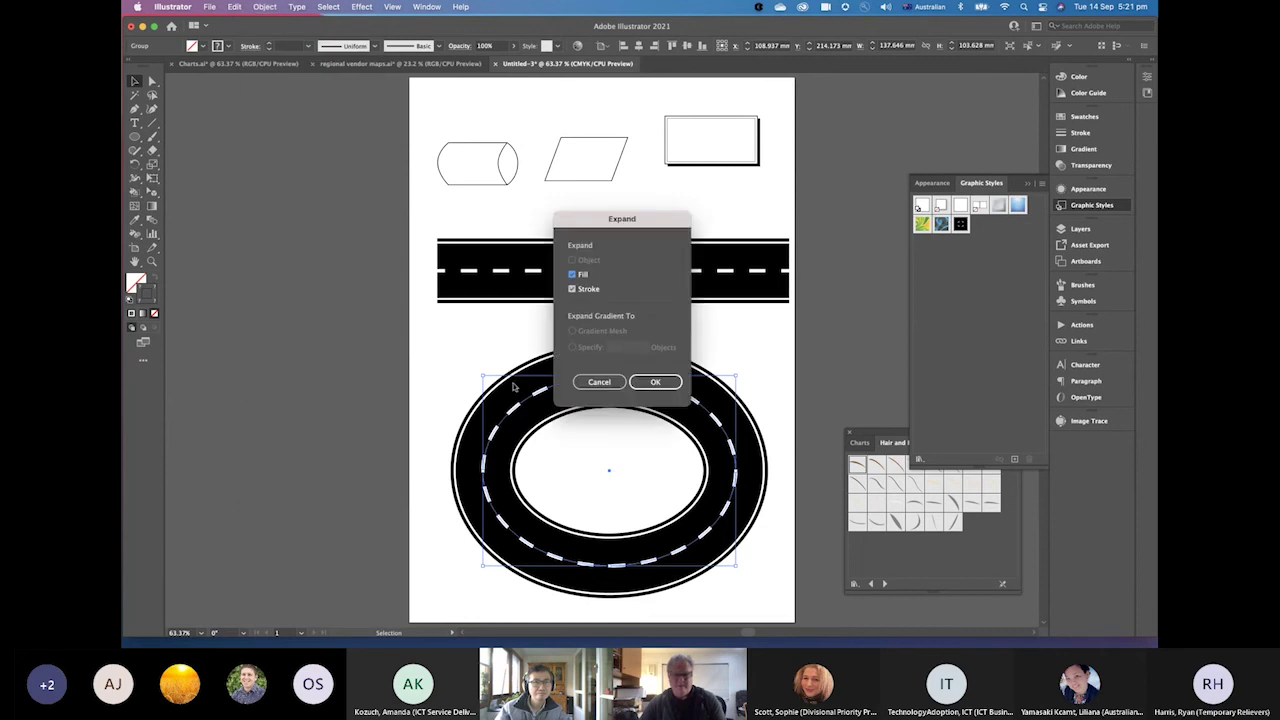
pyautogui.click(655, 384)
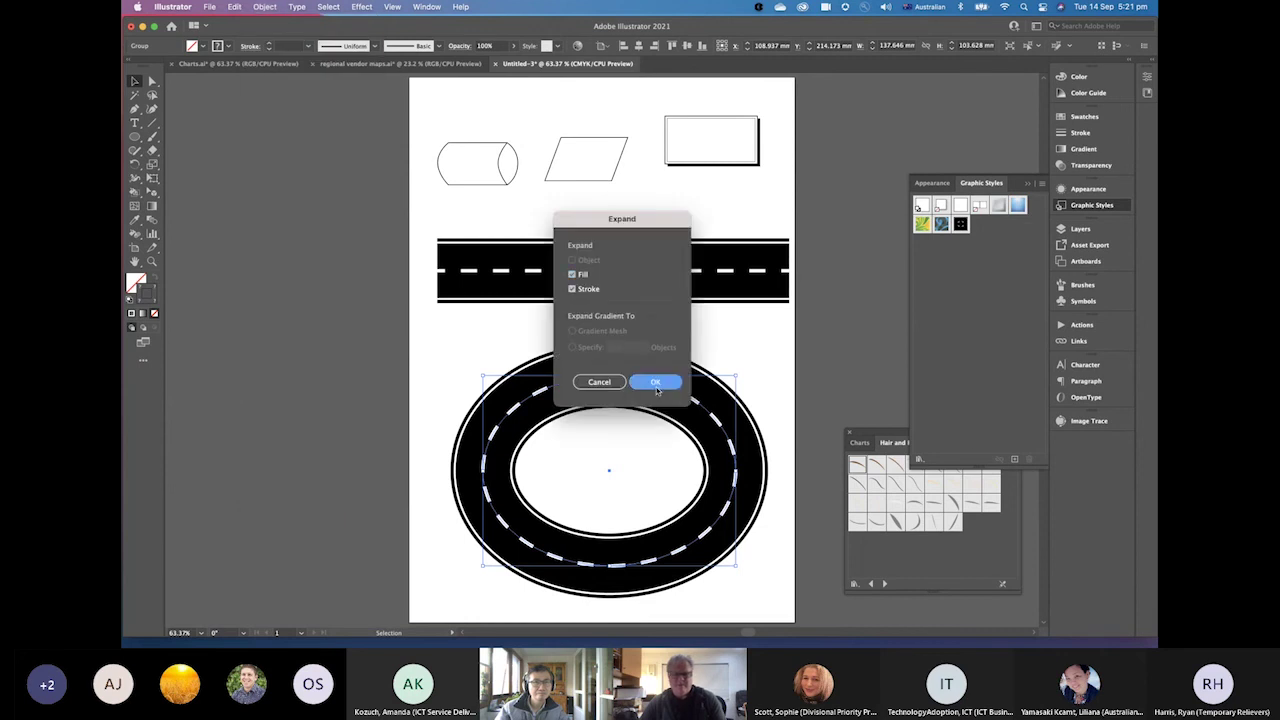
pyautogui.click(409, 395)
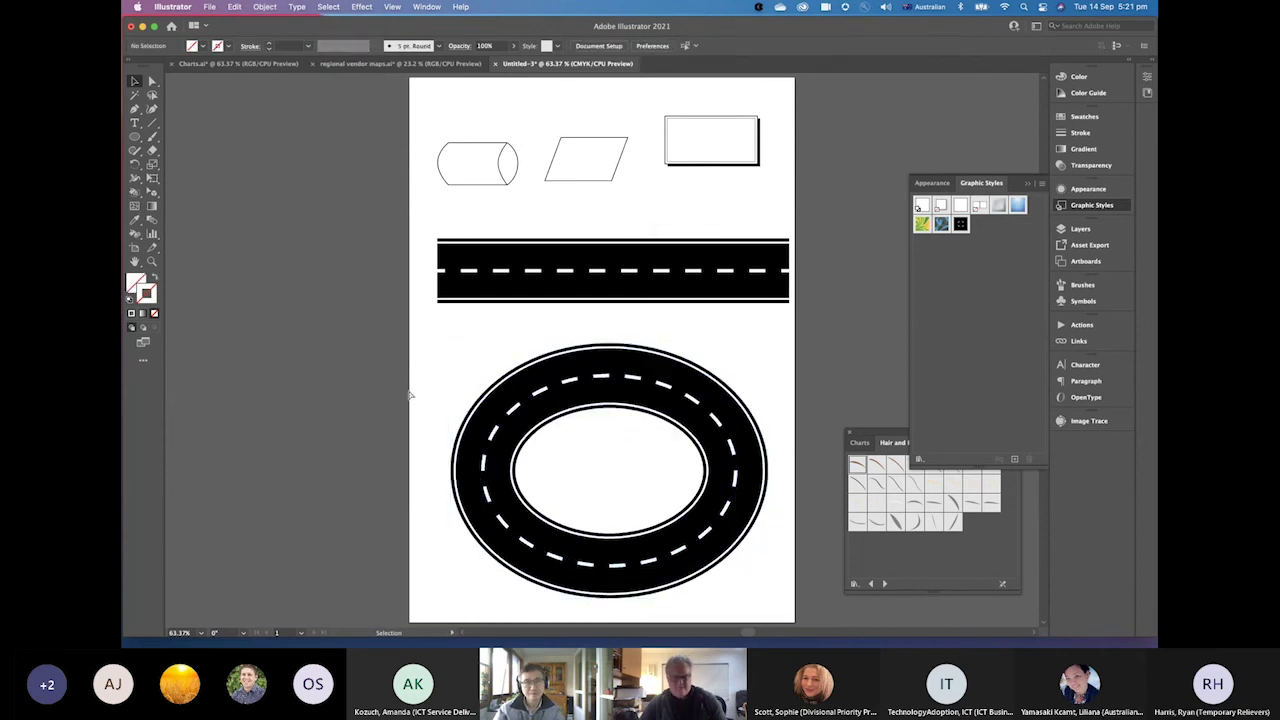
# Inspect the expanded oval road's shapes in Outline view and switch back to Preview
pyautogui.press('a')
pyautogui.press('super+y')
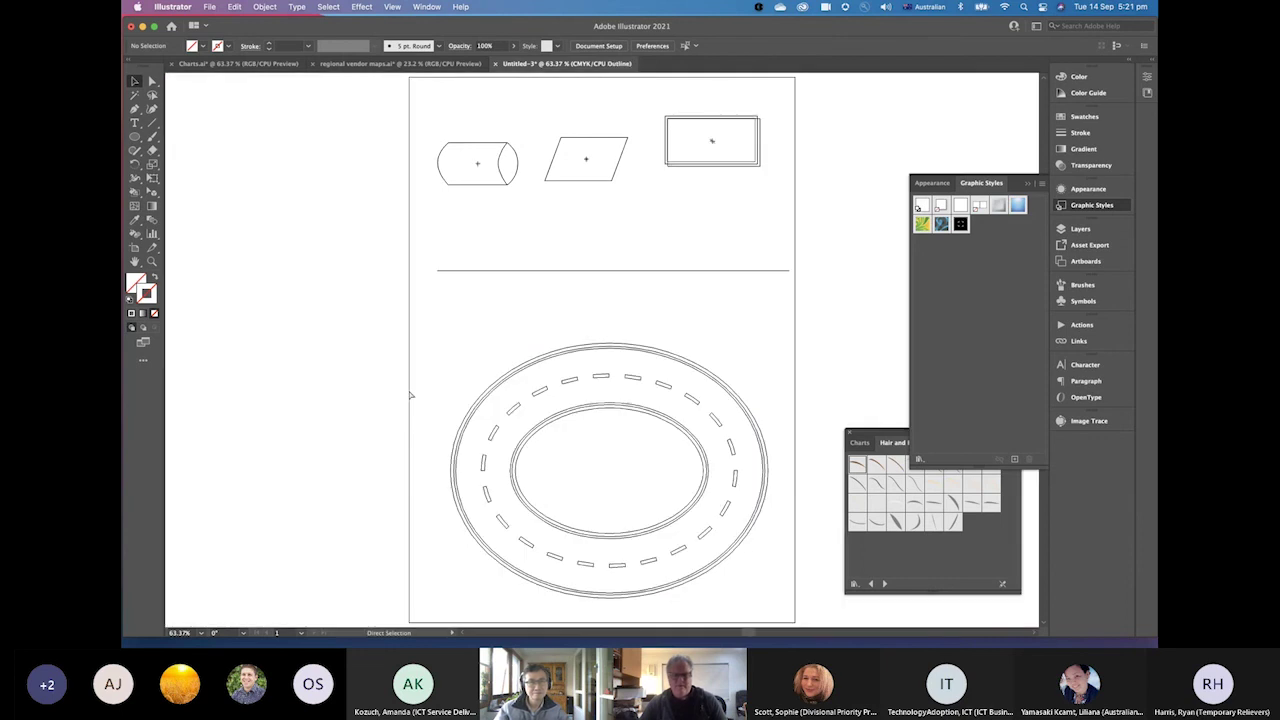
pyautogui.press('v')
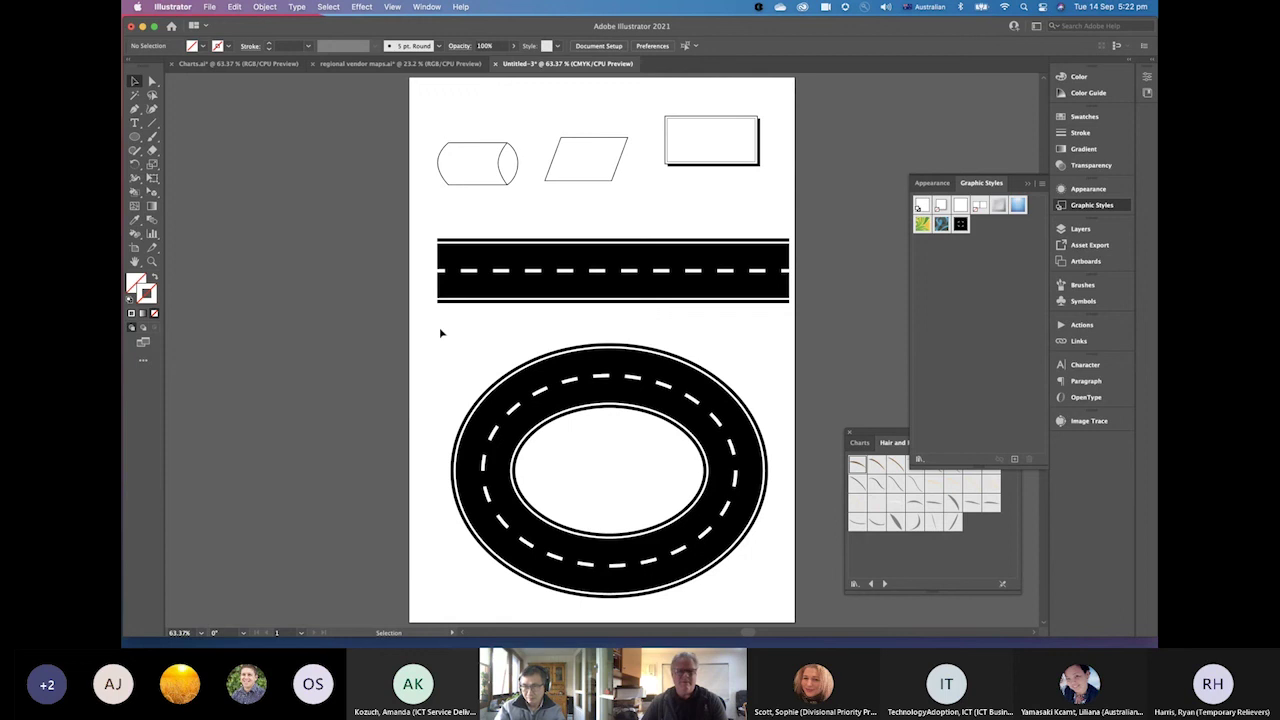
# Select the straight road line above the oval
pyautogui.click(502, 272)
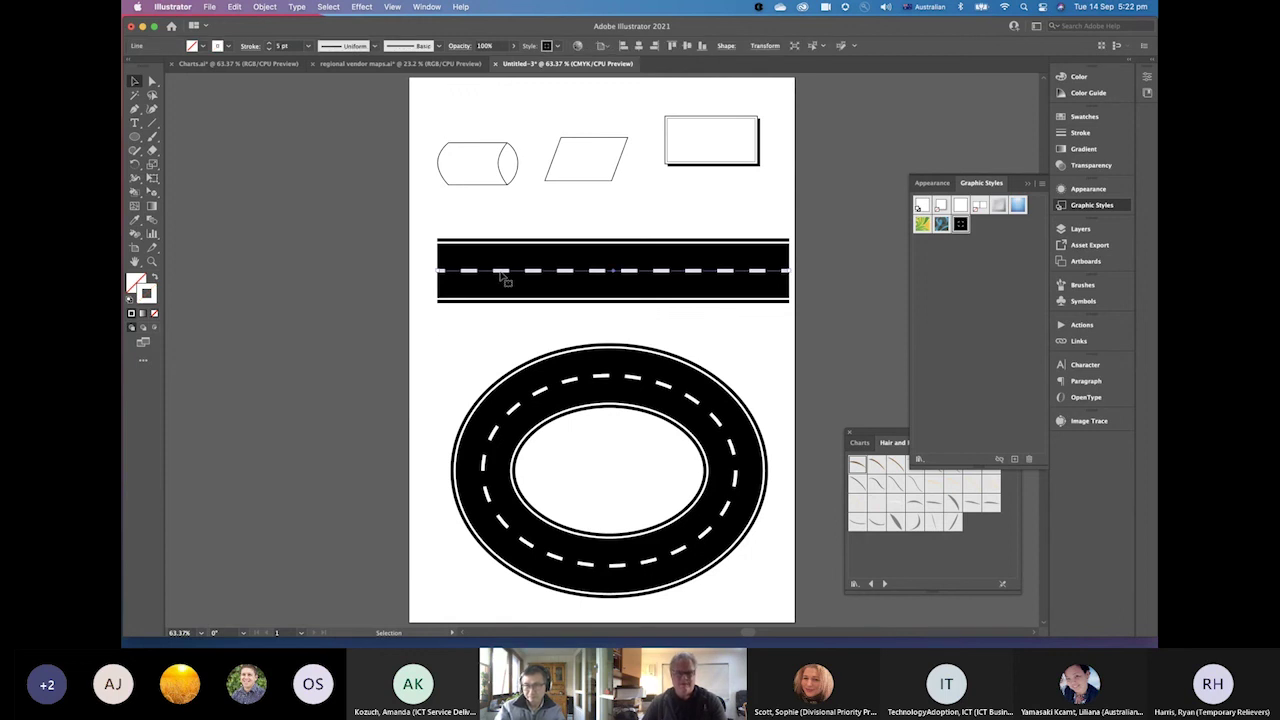